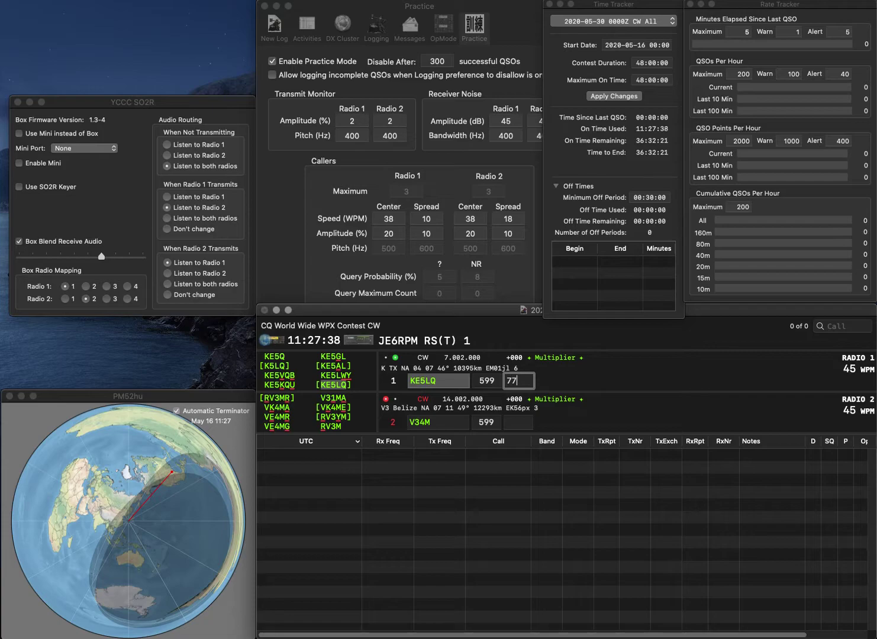
Log KE5LQ with received number 764 on Radio 1, and correct the Radio 2 call to VE4XM and send its exchange
key("Return")
type("E")
key("Delete")
Replace the false call start on Radio 1 with HF95IR and send the exchange
key("BackSpace")
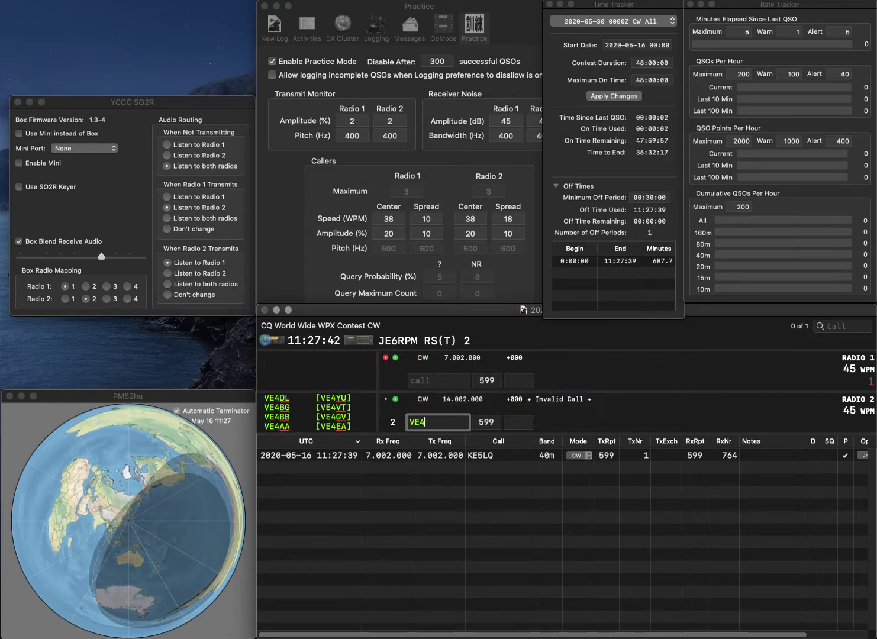
type("XM")
key("Return")
type("V")
key("BackSpace")
type("9")
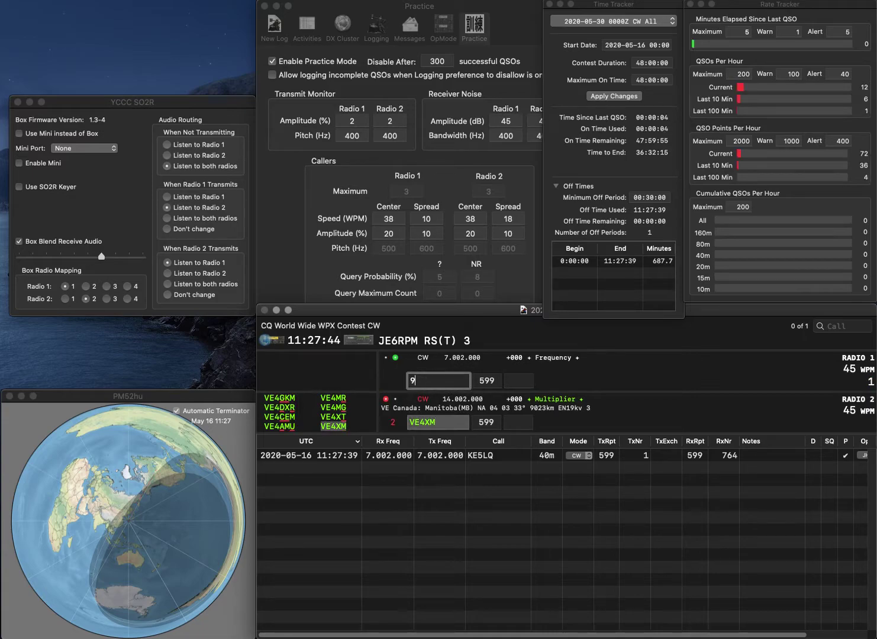
type("HIR")
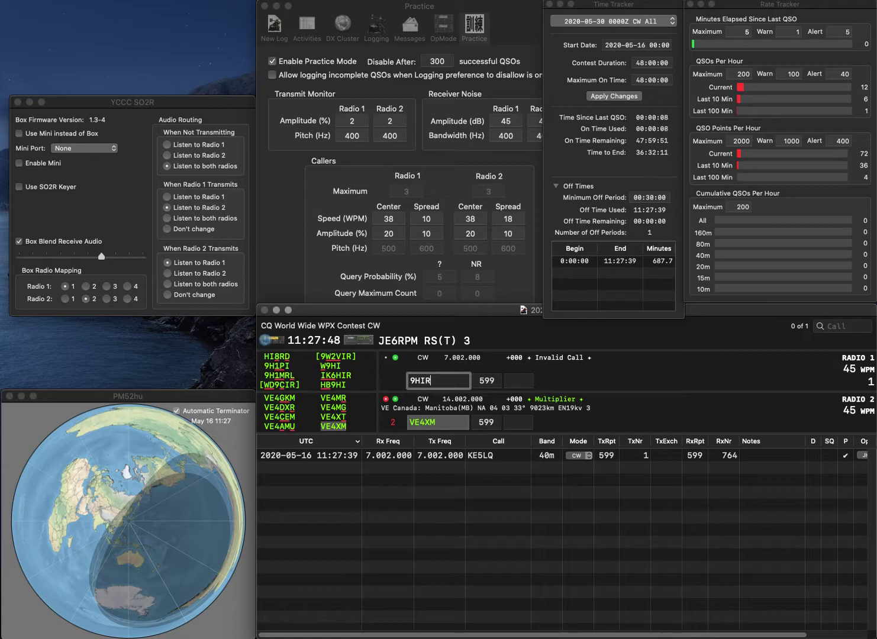
key("ctrl+a")
type("HF9")
type("5")
key("Delete")
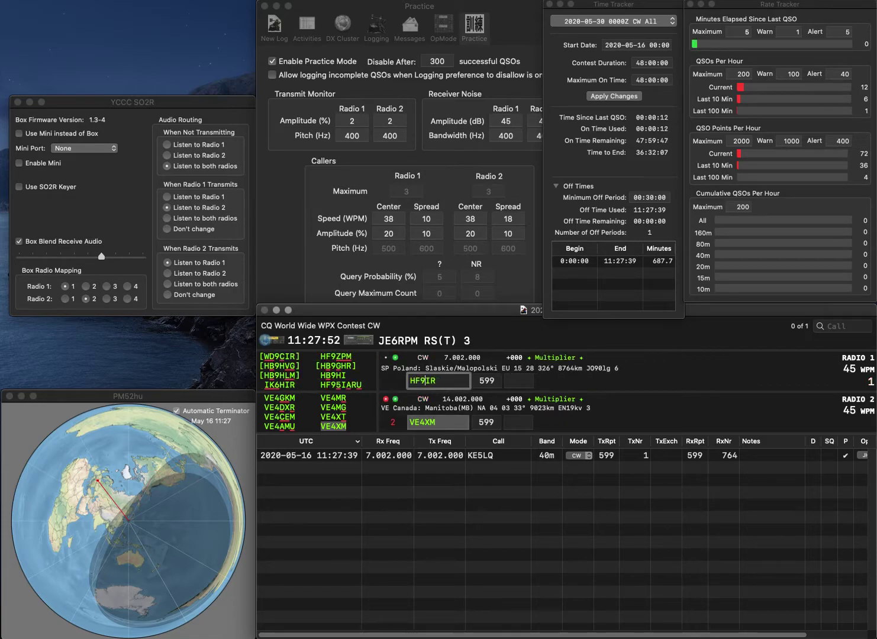
key("Return")
type("133")
key("Return")
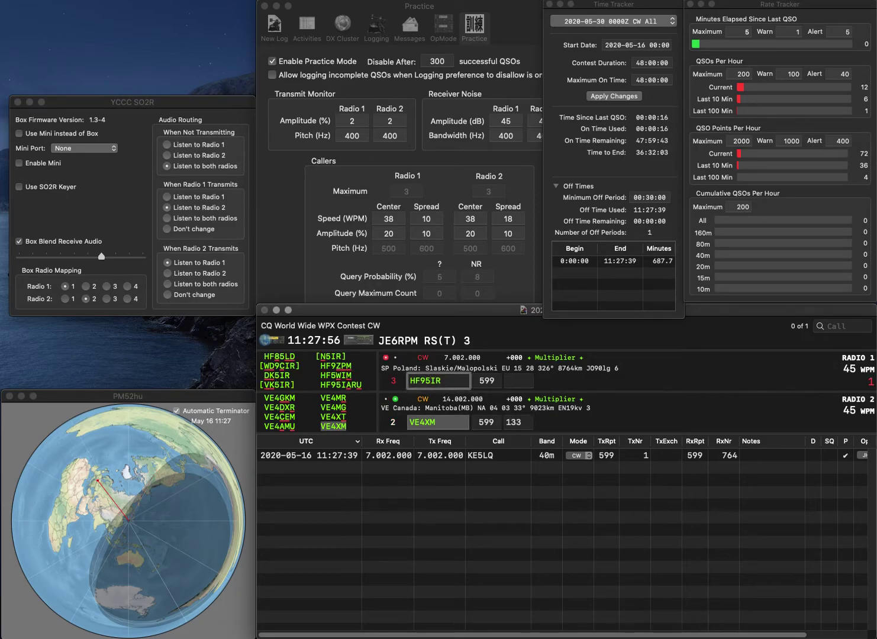
type("ARU")
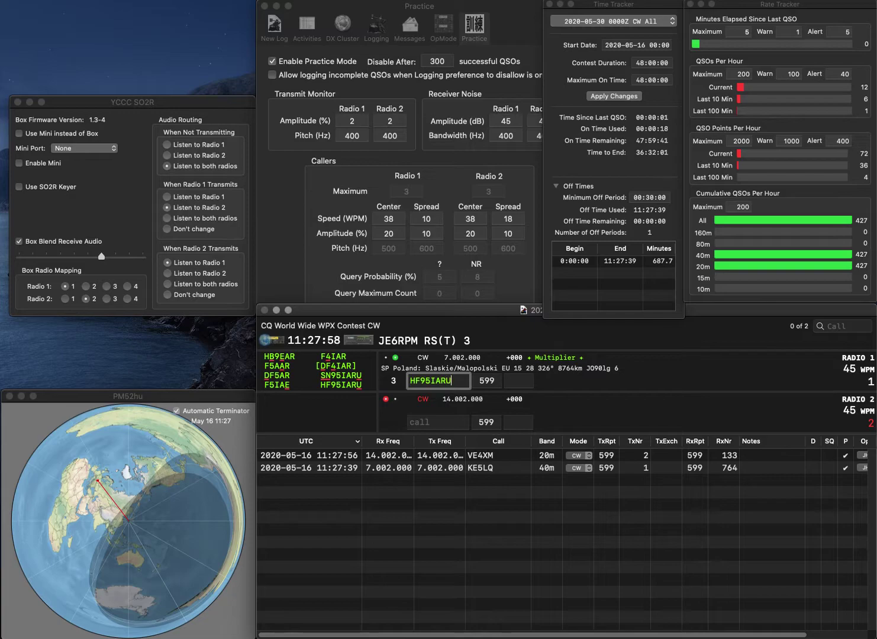
key("Return")
type("AI4")
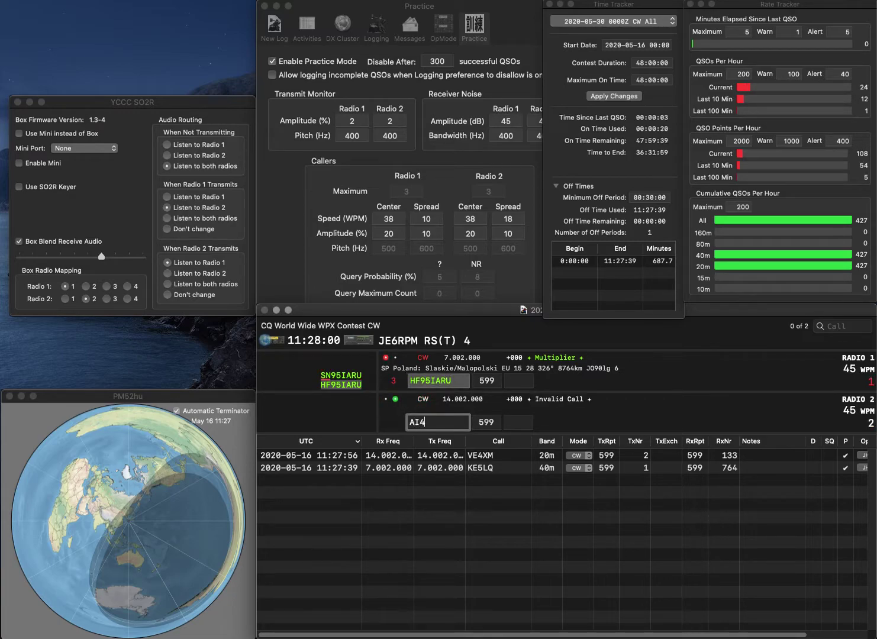
type("CO")
key("Return")
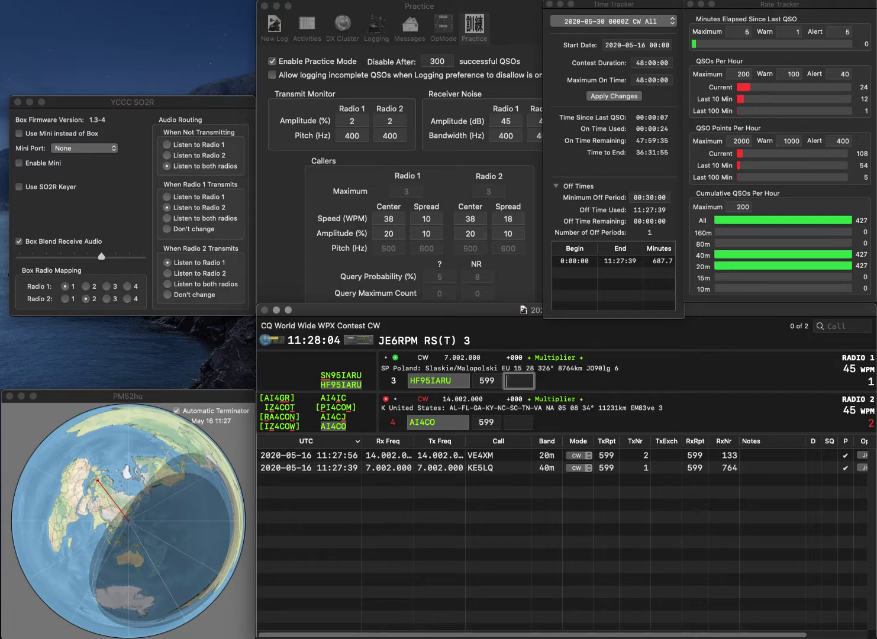
type("92")
key("Return")
Log AI4CO with received number 756 on Radio 2 and answer I0IA on Radio 1
type("756")
key("Return")
type("I")
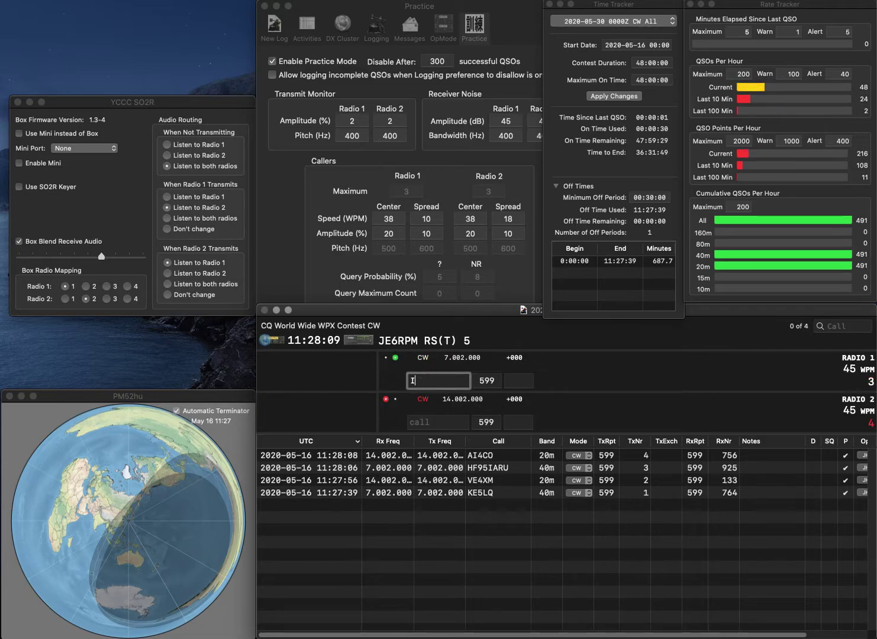
type("0IA")
key("Return")
Enter EN4V as the caller on Radio 2, send the exchange and return to the Radio 1 received number
type("E")
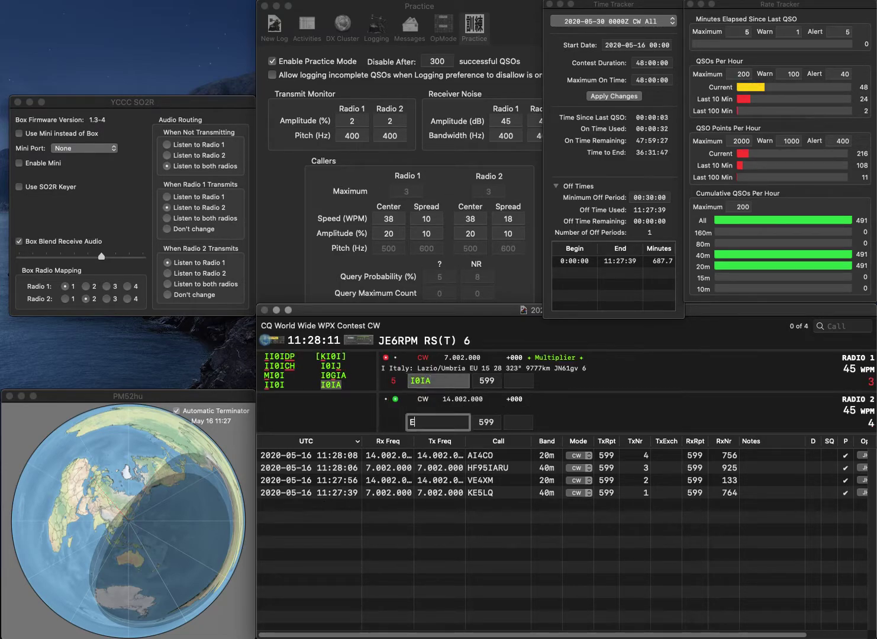
type("N4V")
key("Return")
key("Down")
key("Up")
key("space")
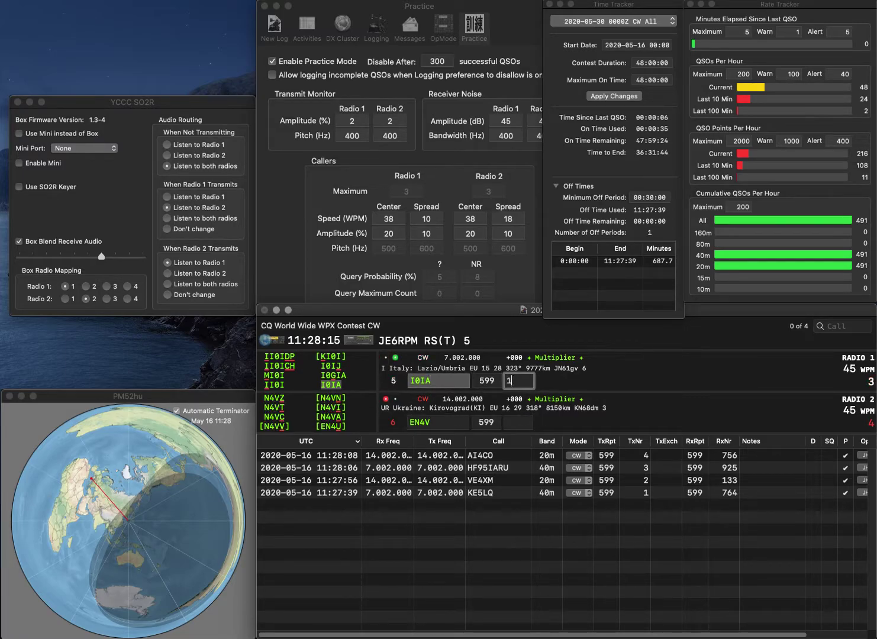
type("194")
key("Return")
key("Down")
key("space")
key("Left")
key("BackSpace")
type("5")
key("Return")
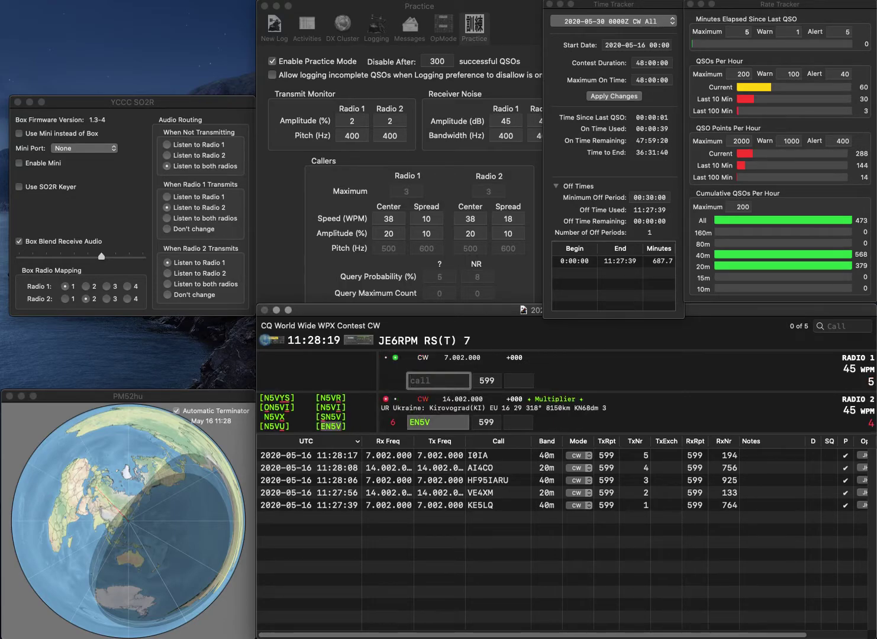
Send the partial call SQ on Radio 1 and log EN5V with received number 115 on Radio 2
key("Return")
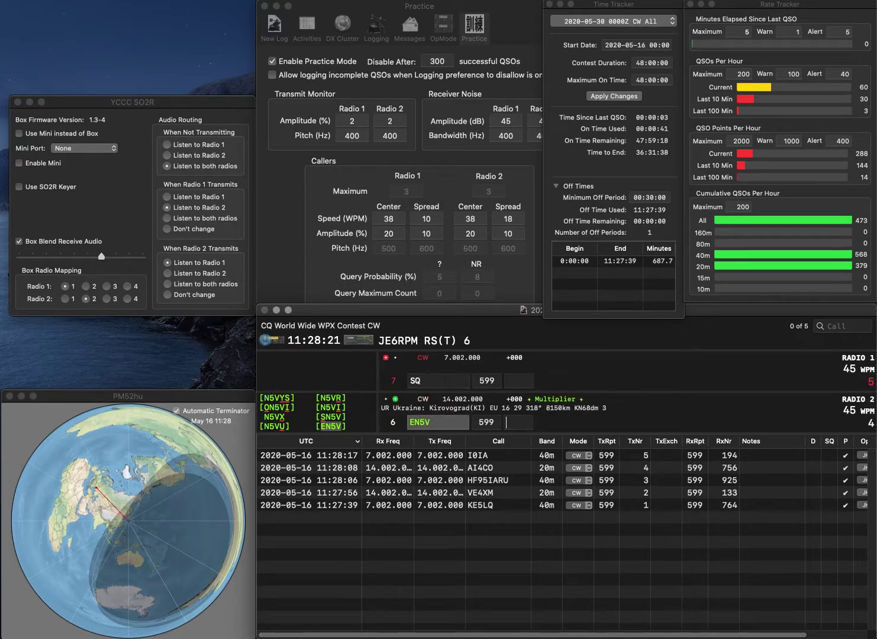
type("11")
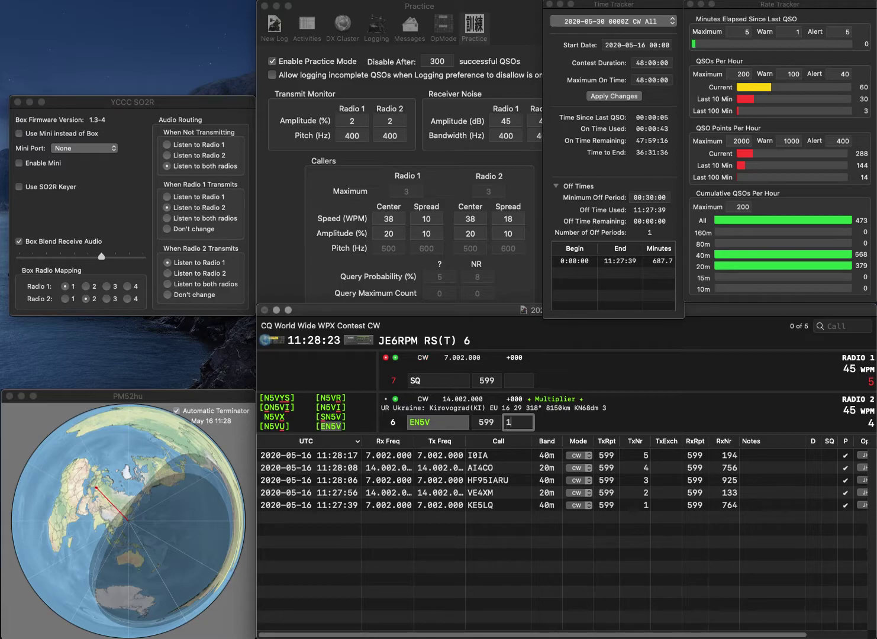
type("5")
key("Return")
type("9")
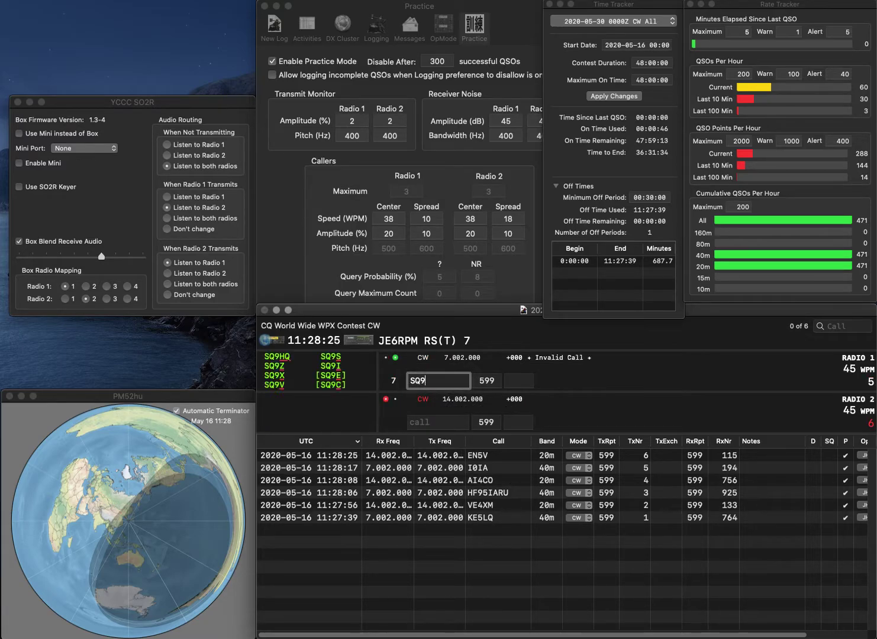
type("FQY")
key("Return")
type("WT8P")
key("Return")
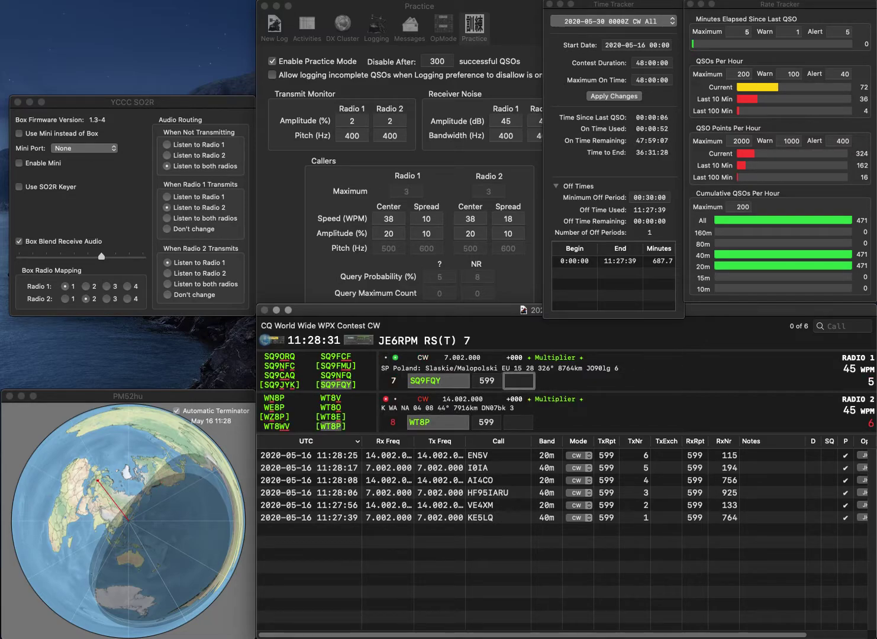
type("7")
key("Return")
type("515")
key("Return")
Answer W2CCC on Radio 1 and send the partial call MA on Radio 2
type("W2CCC")
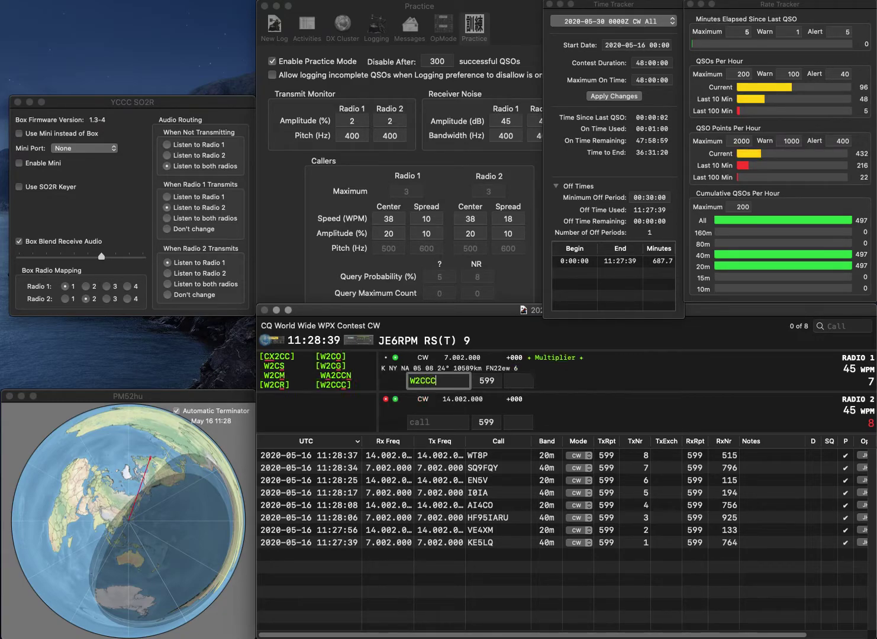
key("Return")
type("5MA")
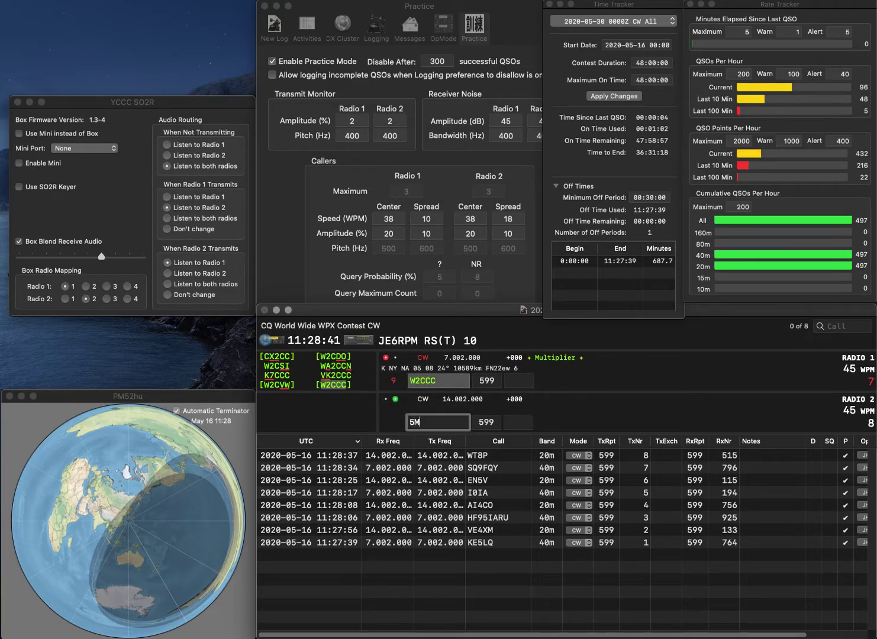
key("Left")
key("Left")
key("BackSpace")
key("Return")
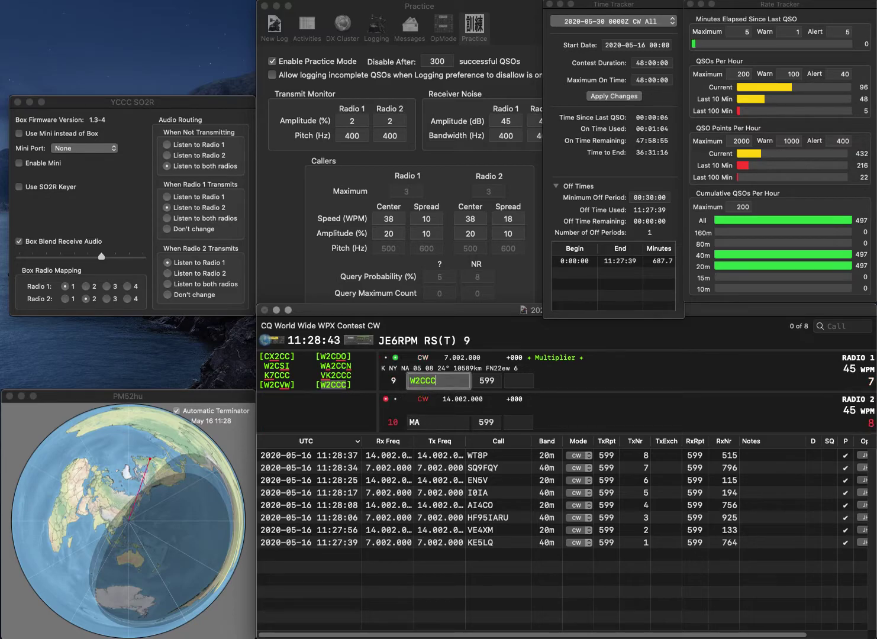
Log W2CCC with received number 565 on Radio 1 and complete the Radio 2 call as OH1MA
key("Tab")
type("56")
key("Return")
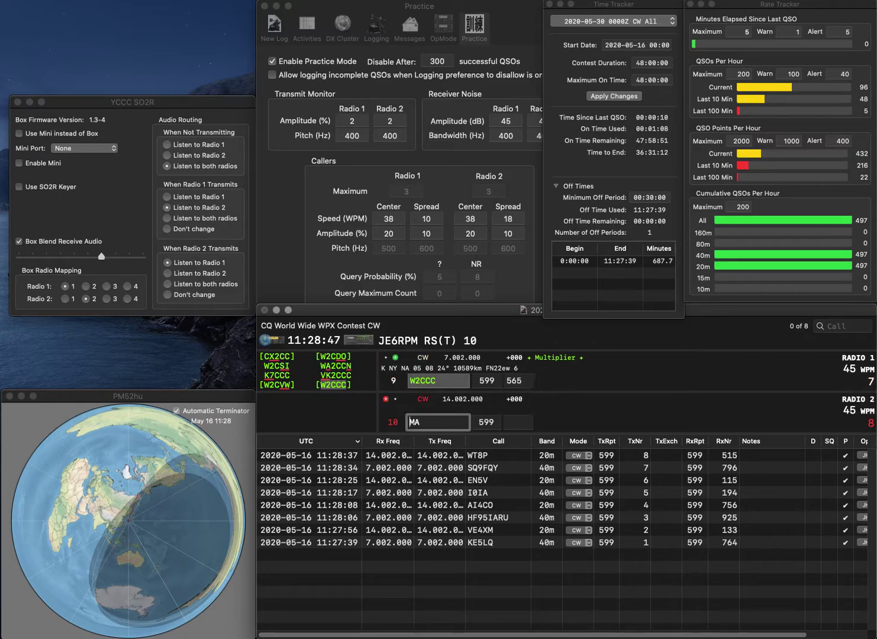
type("OH1")
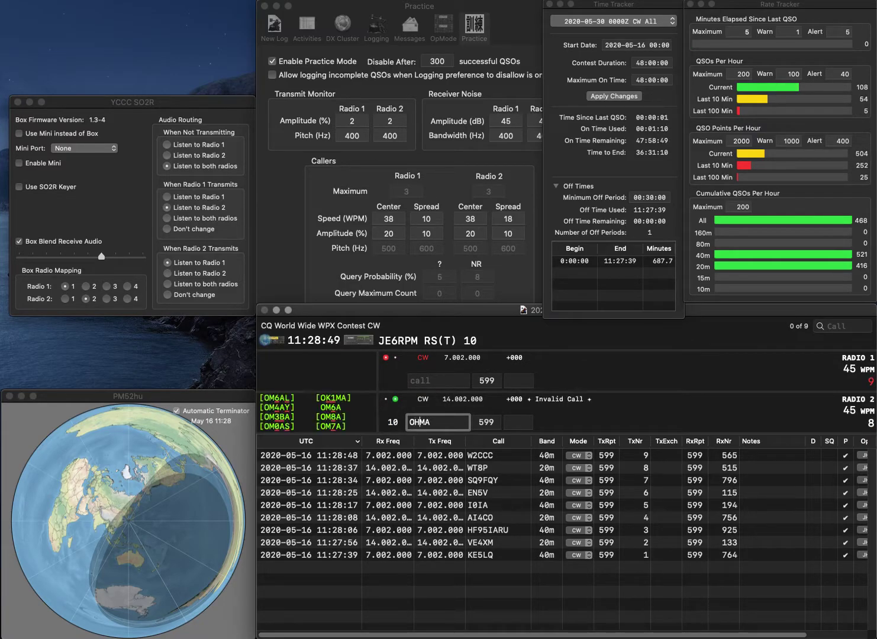
key("Return")
type("K6GGO")
key("Return")
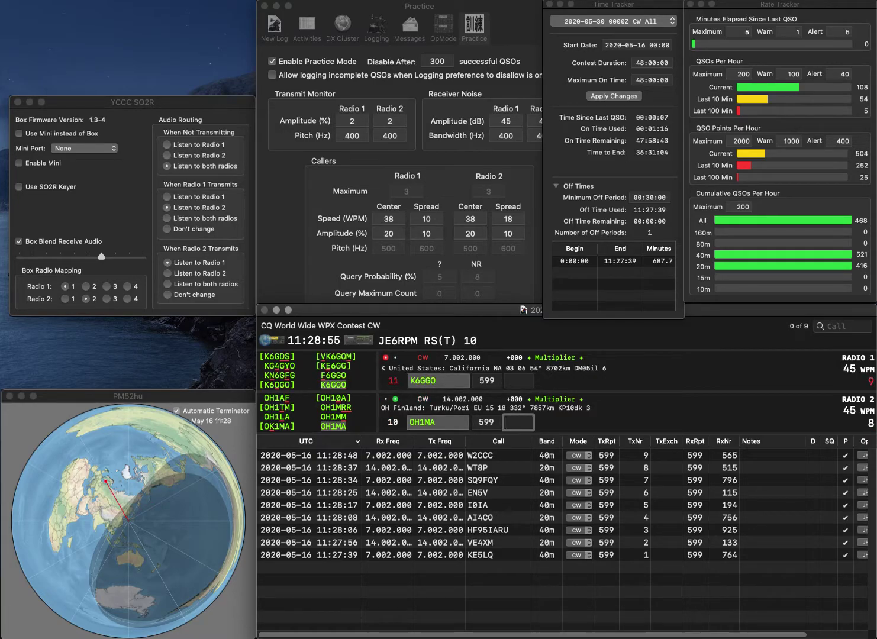
type("664")
key("Return")
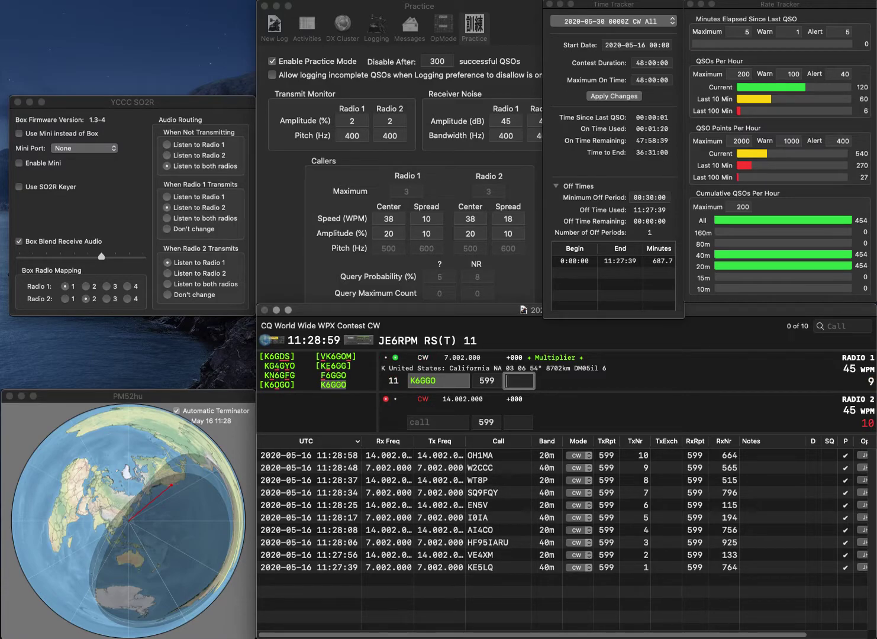
Log K6GGO with received number 472 on Radio 1 and answer JA4XHF/3 on Radio 2
type("472")
key("Return")
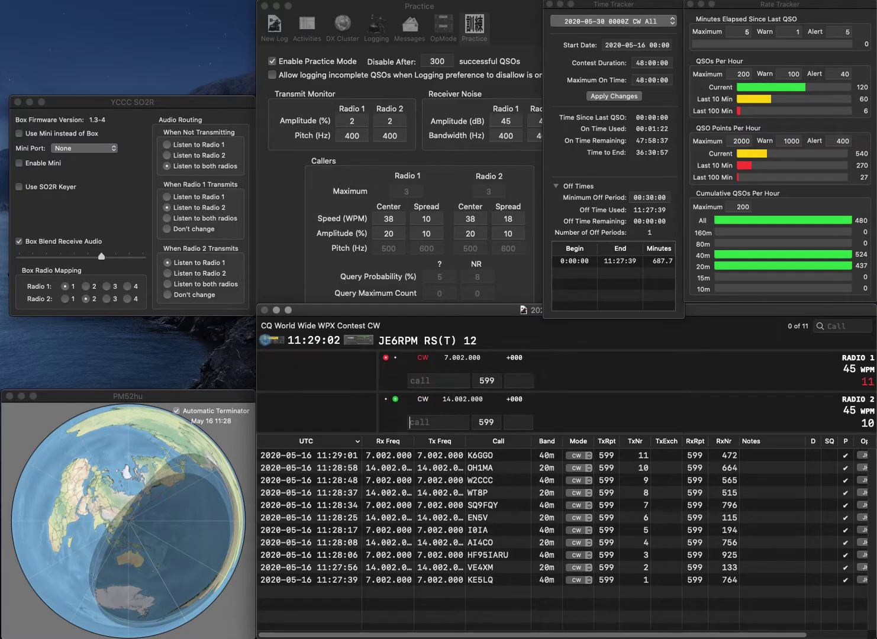
type("JA4")
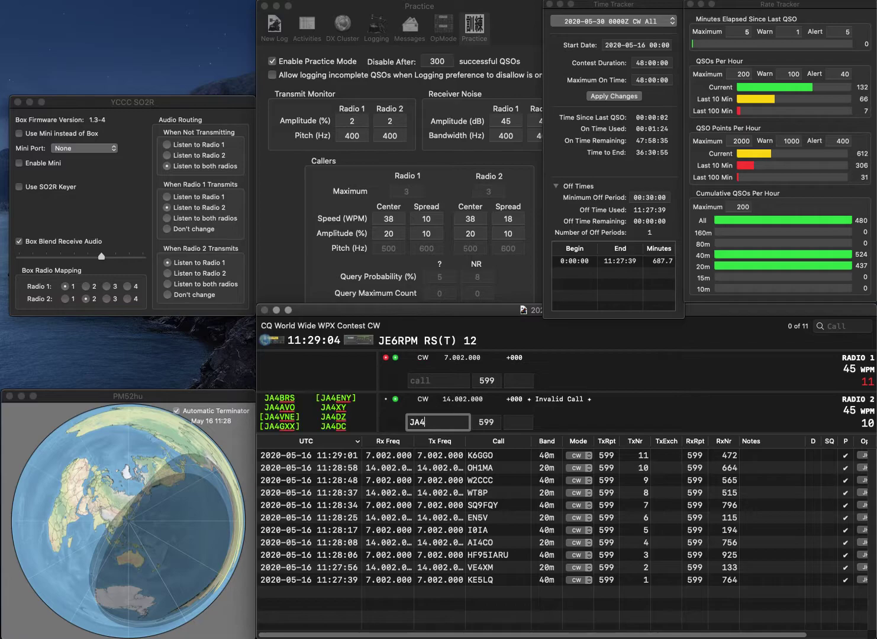
type("XHF/3")
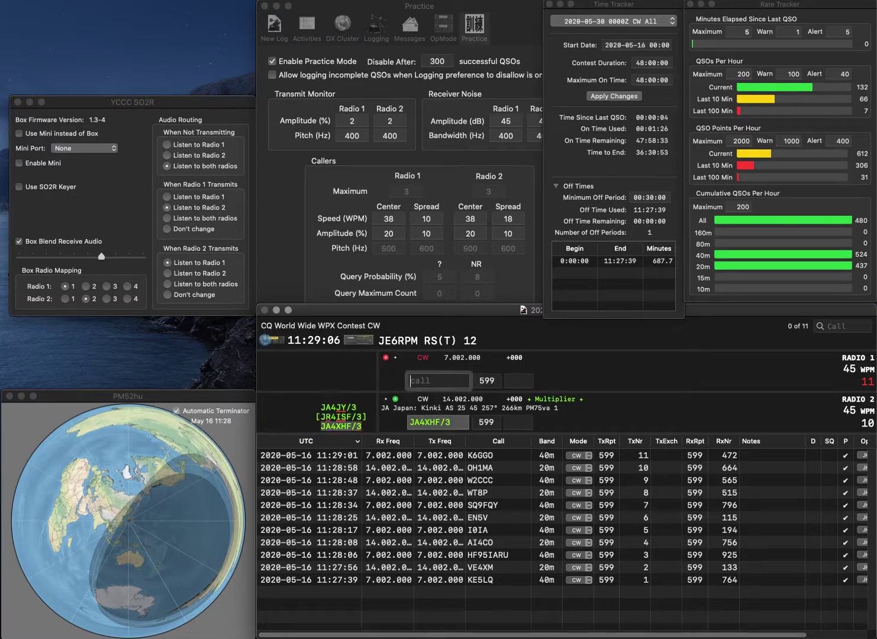
key("Return")
type("ALU")
key("Home")
type("K5")
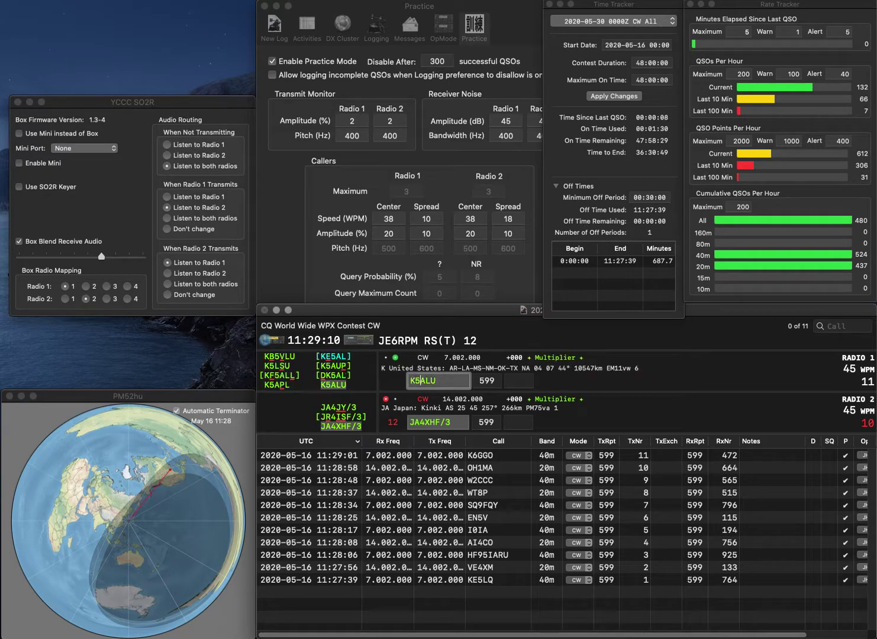
key("Return")
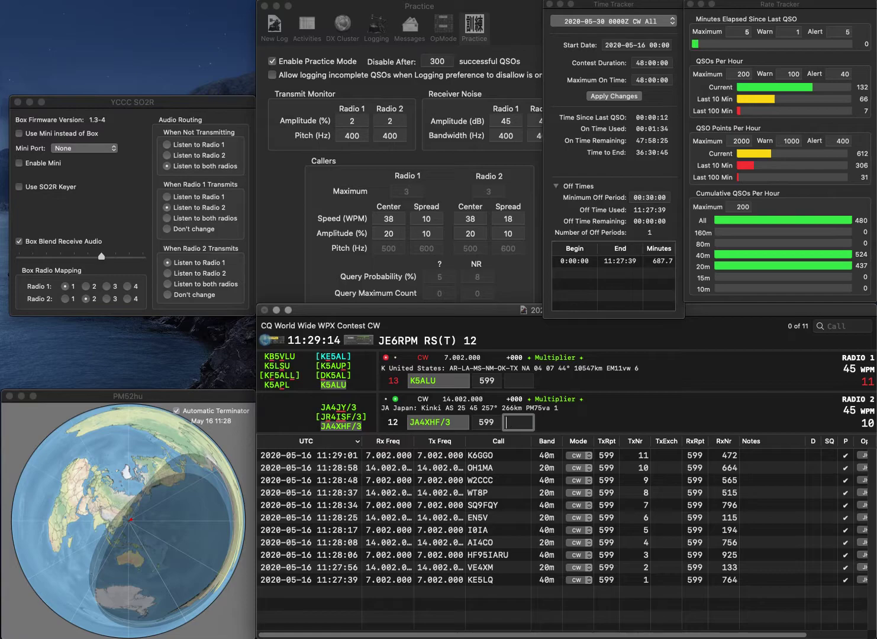
type("3")
key("Return")
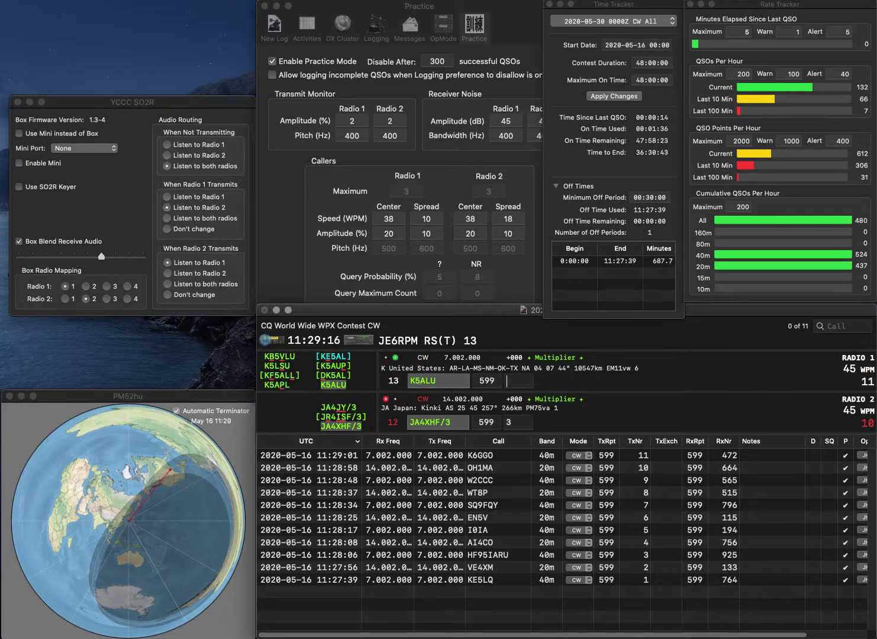
type("927")
key("Return")
type("6")
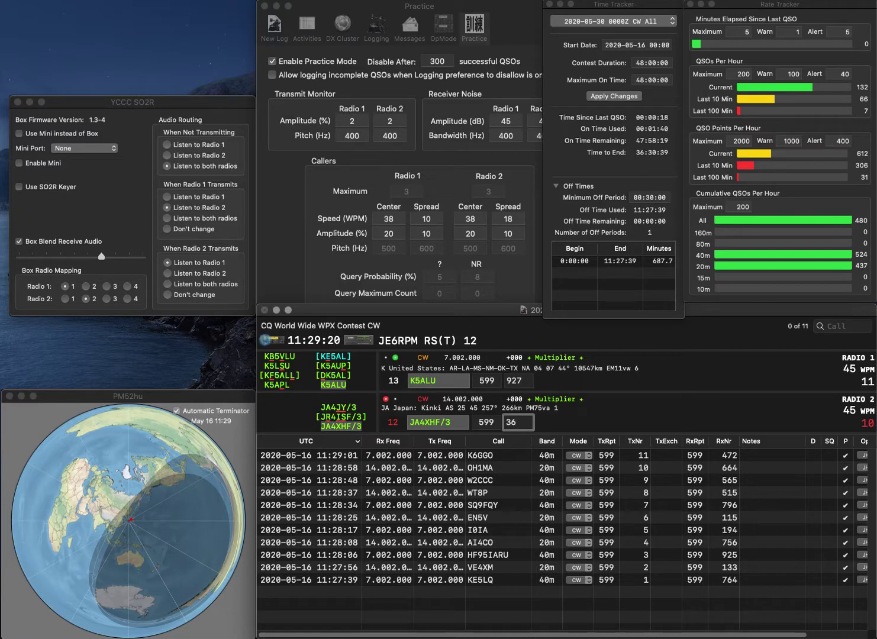
key("Left")
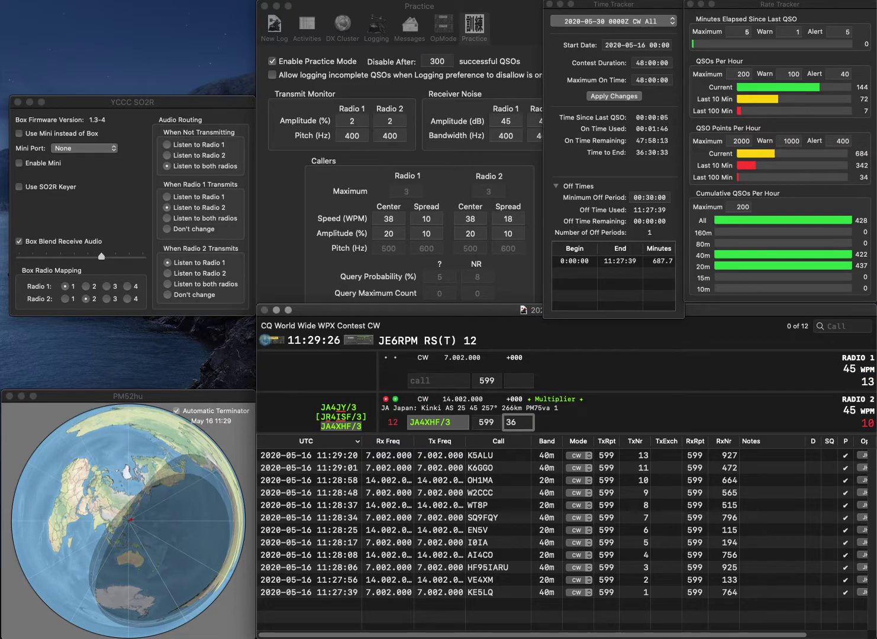
type("7")
key("Return")
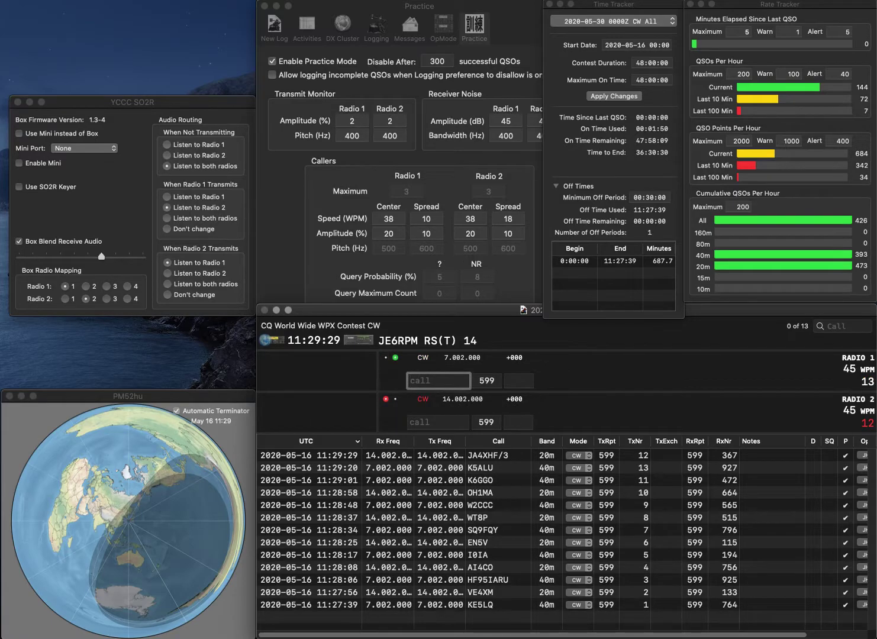
Reduce the new Radio 1 call entry to the partial call CQ and send it
type("KCM")
key("Delete")
key("Right")
key("Delete")
type("Q")
key("Return")
Enter YM3VCR as the caller on Radio 2 and send the exchange
type("YT")
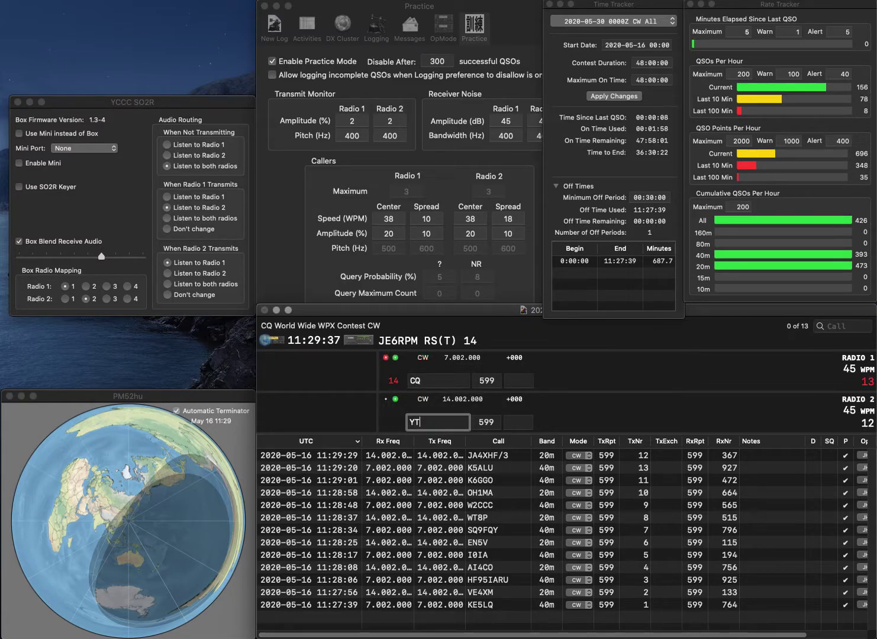
key("BackSpace")
type("M3YCR")
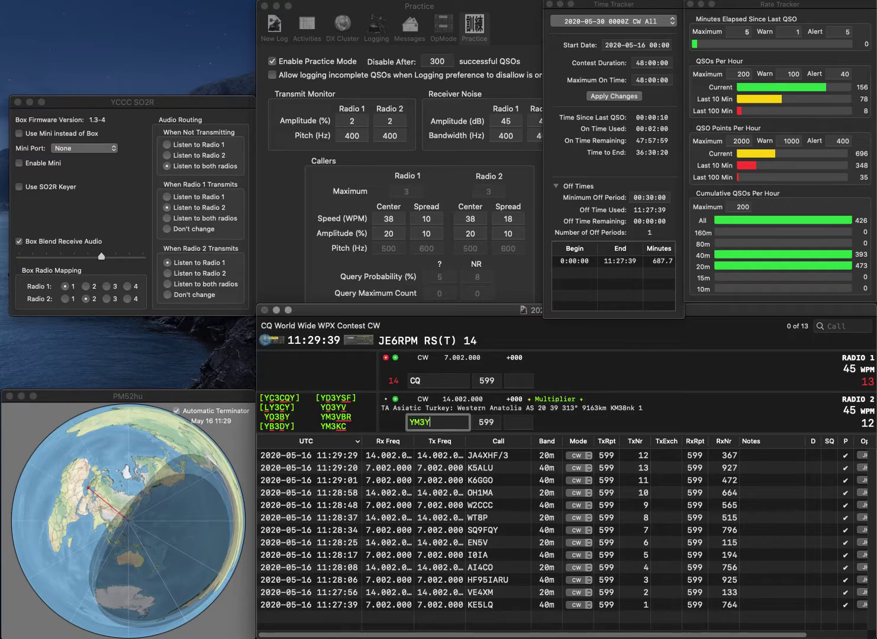
key("Left")
key("Left")
key("BackSpace")
type("V")
key("Return")
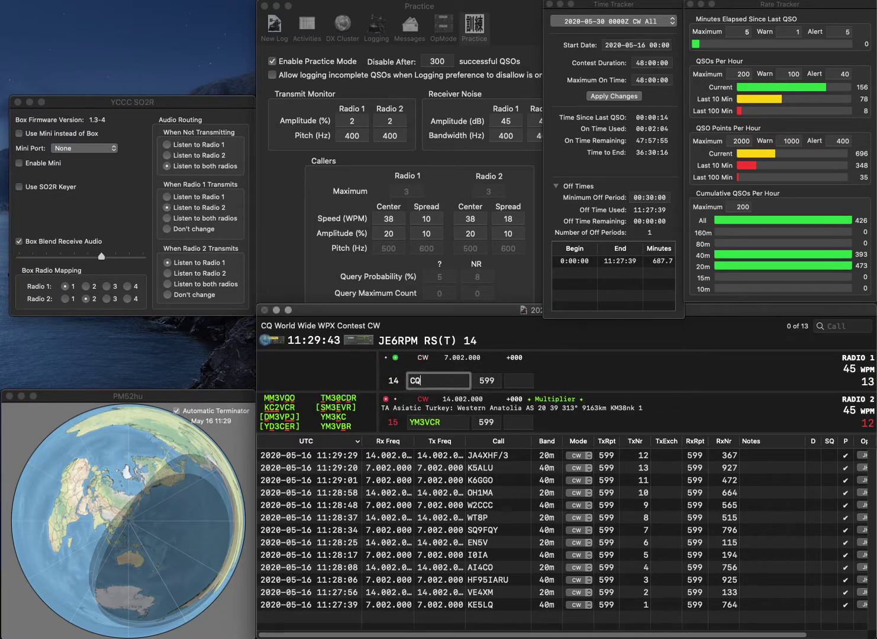
Complete the Radio 1 call as XE2CQ and correct the Radio 2 call to YM3VBR, sending each station its exchange
type("XE2")
key("Return")
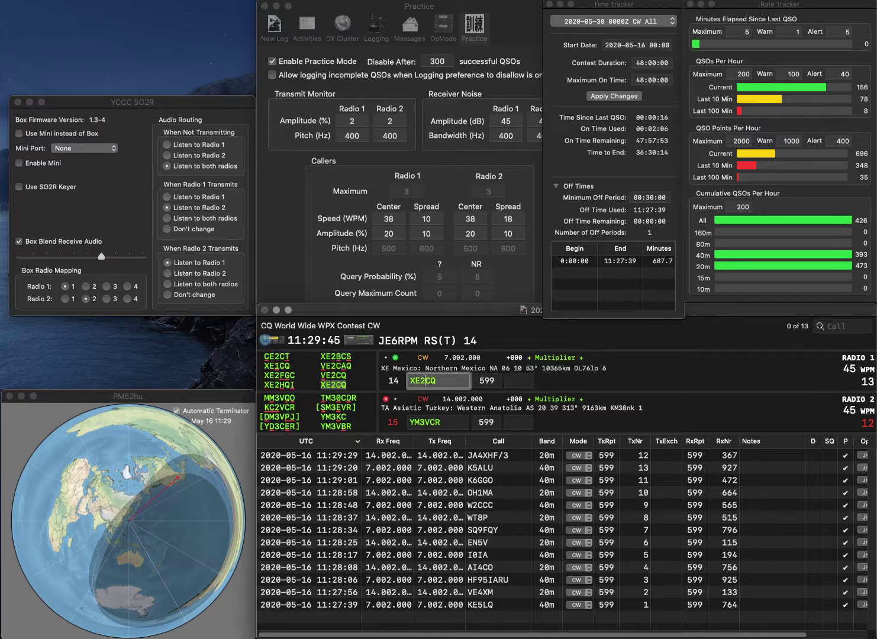
key("Delete")
type("B")
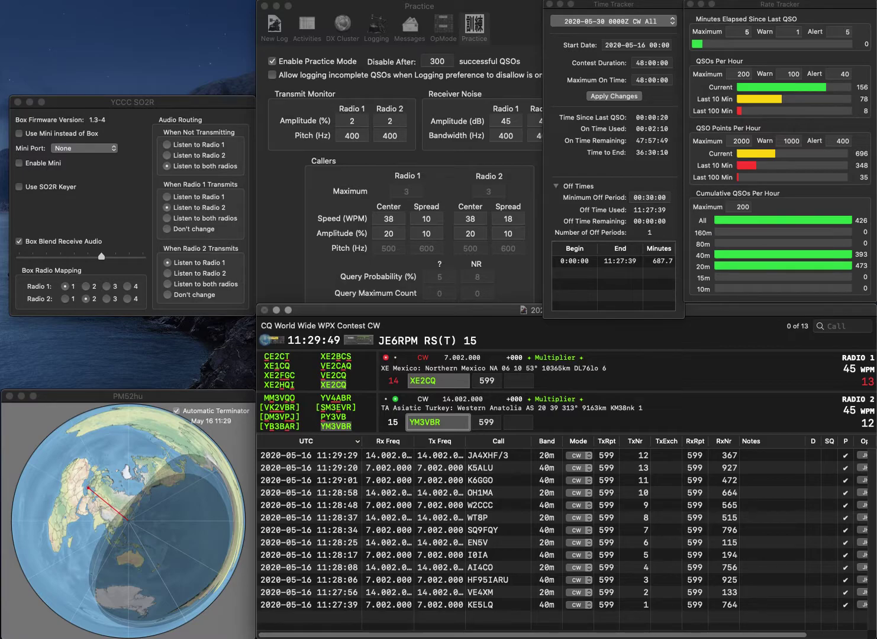
key("Return")
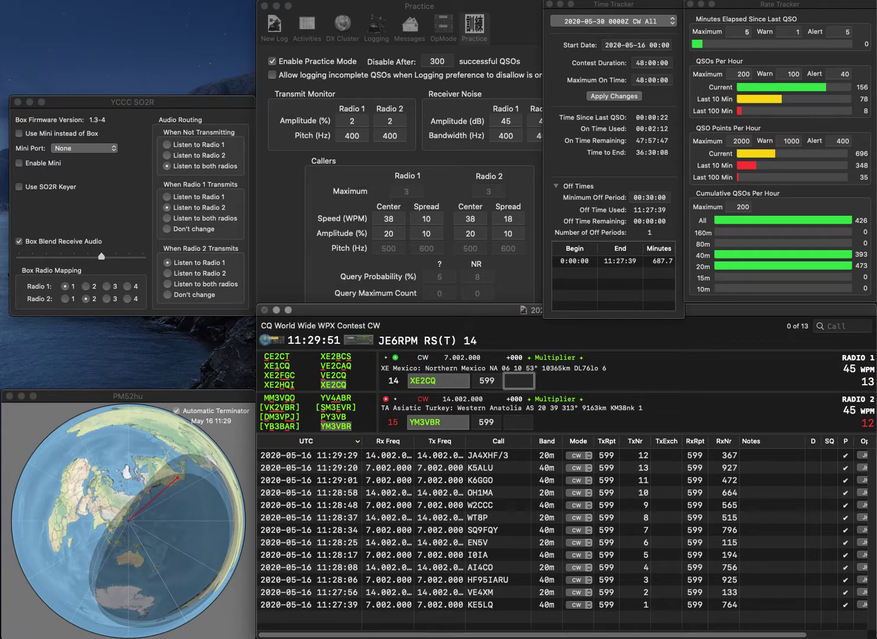
type("734")
key("Return")
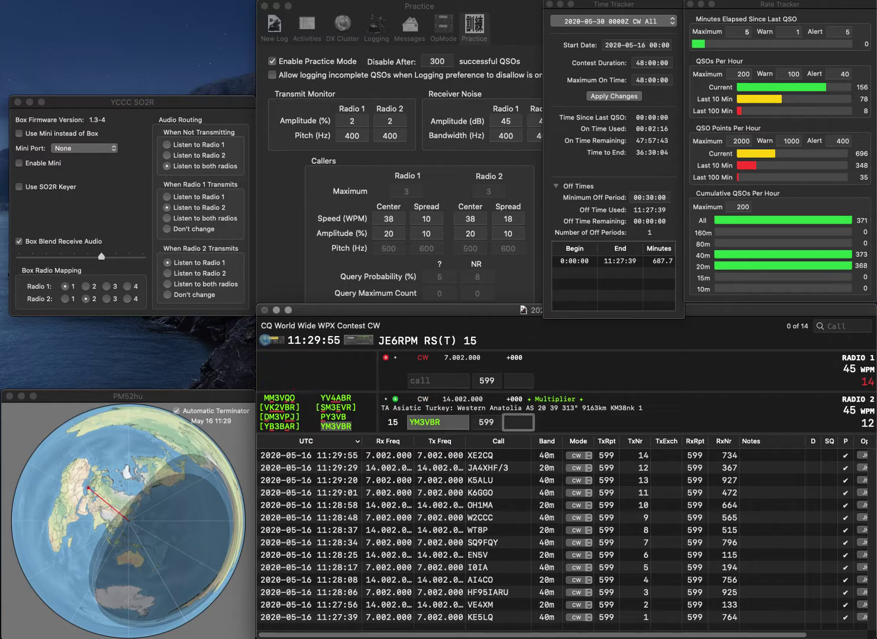
type("907")
key("Return")
type("F5ITN")
key("Return")
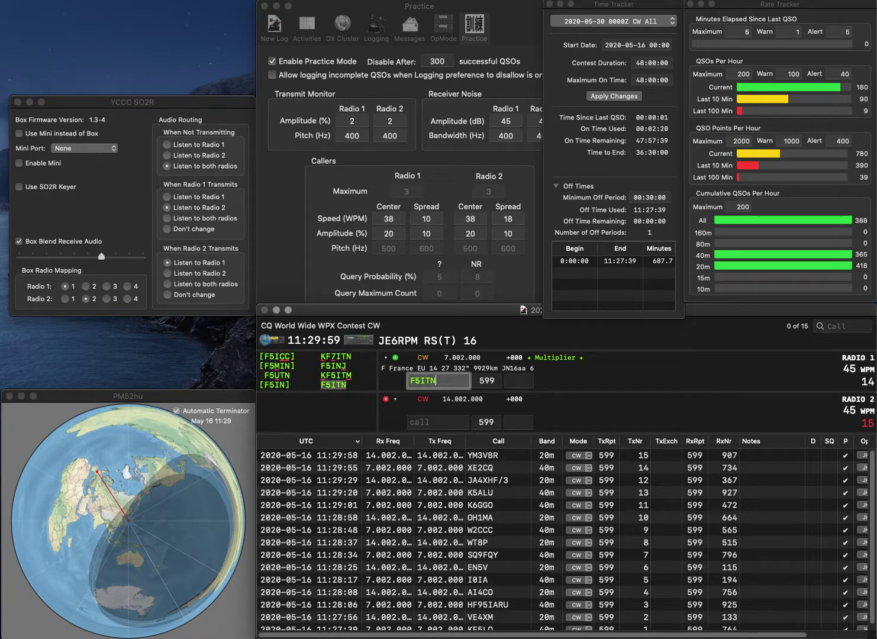
type("UA3F")
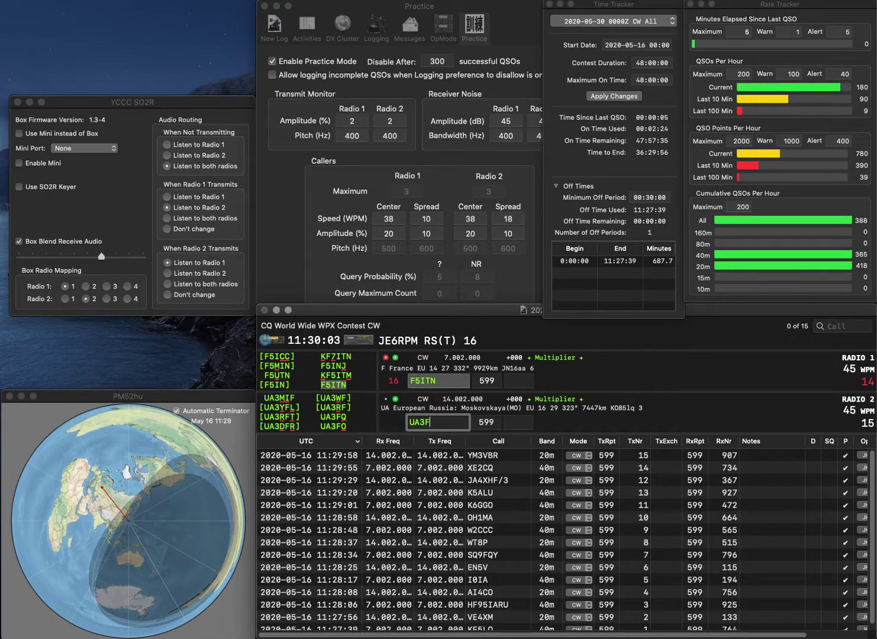
type("Q")
key("Return")
Log F5ITN with received number 905 on Radio 1
type("9")
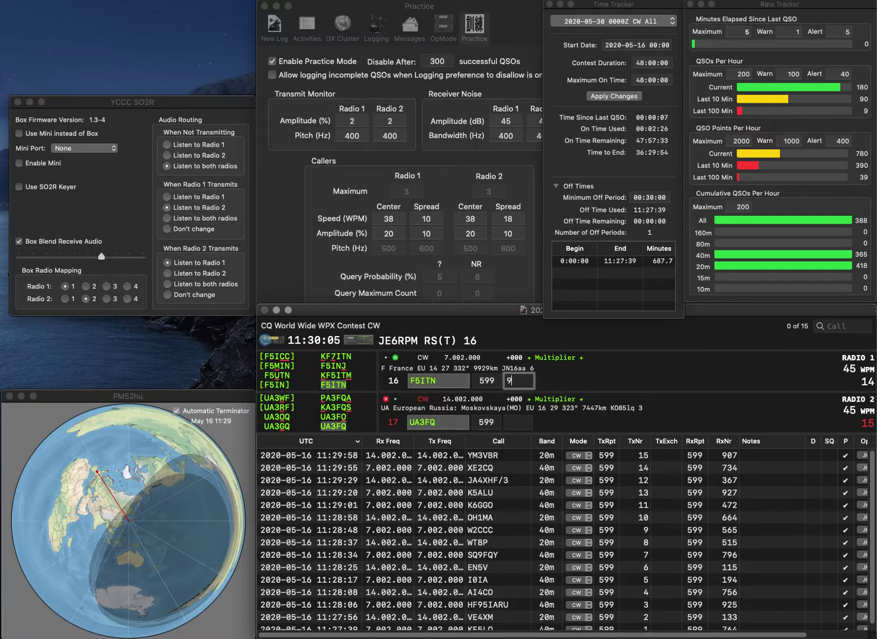
type("05")
key("Return")
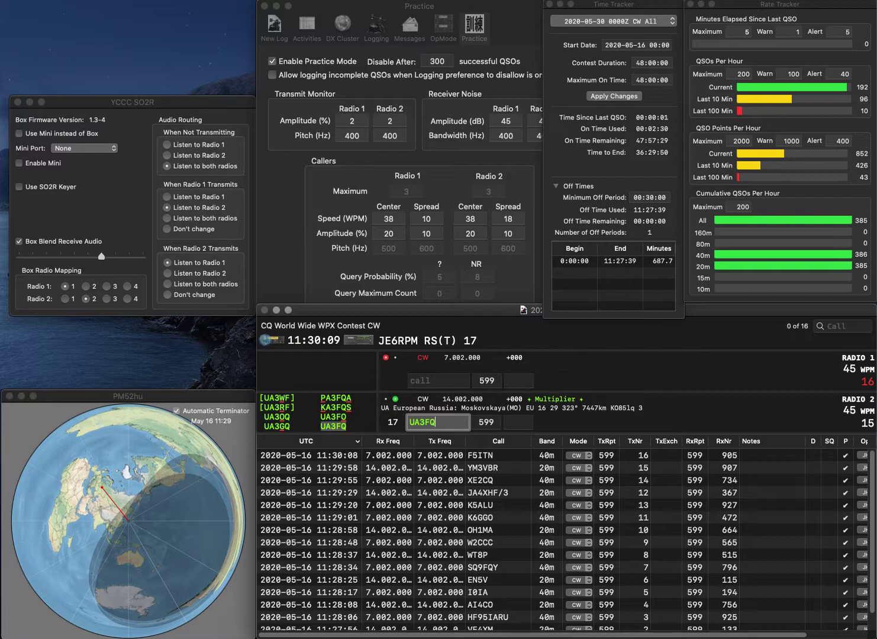
Correct the Radio 2 call to UA2FP and send the corrected call
key("BackSpace")
type("2")
key("Right")
key("Right")
key("BackSpace")
type("P")
key("Return")
Enter the partial call N2 on Radio 1 and send it
key("Return")
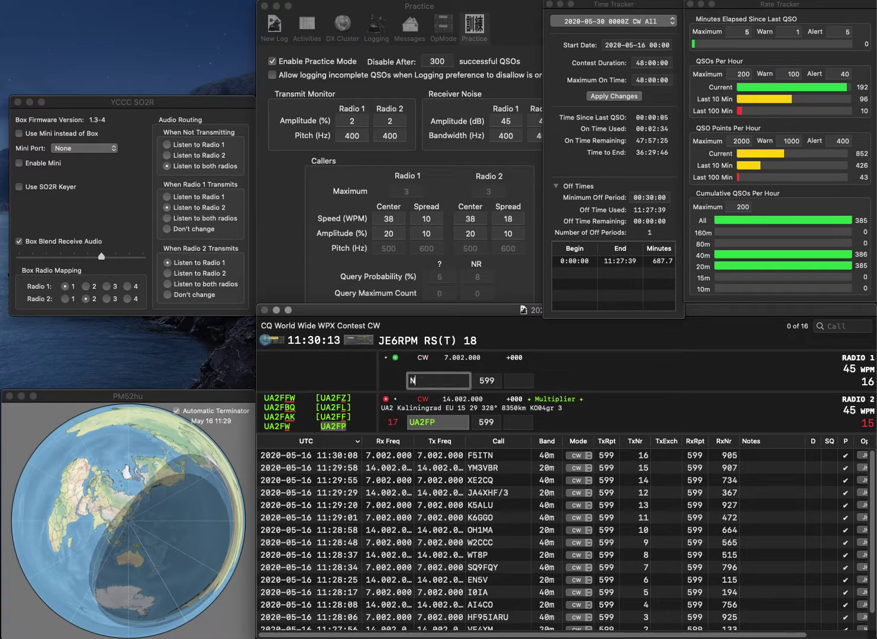
type("N2KHY")
key("Left")
key("Left")
key("Left")
type("2")
Log UA2FP with received number 134 on Radio 2
key("Return")
key("space")
type("134")
key("Return")
Replace the Radio 1 call entry with the partial call KG and send it
type("N2")
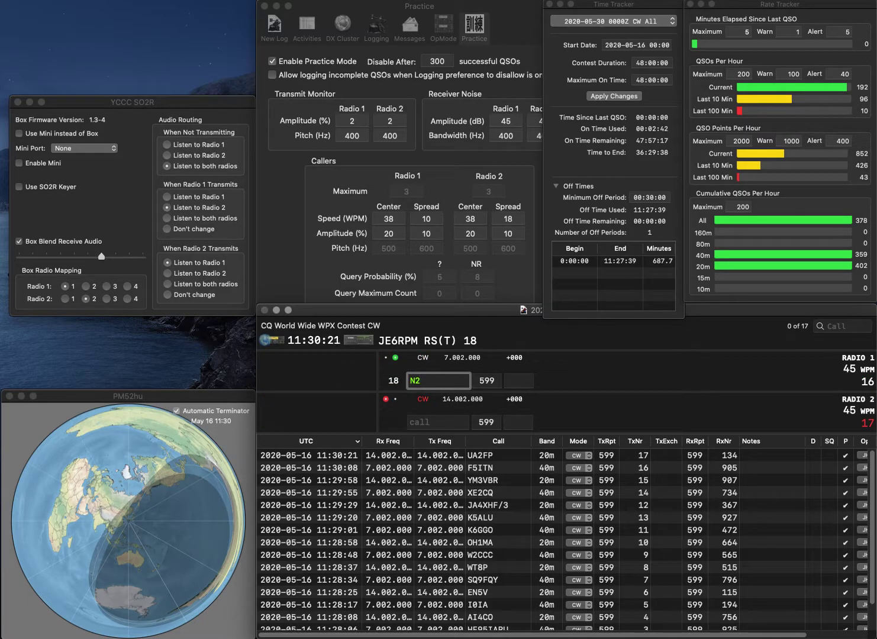
key("BackSpace")
key("BackSpace")
type("KG")
key("Return")
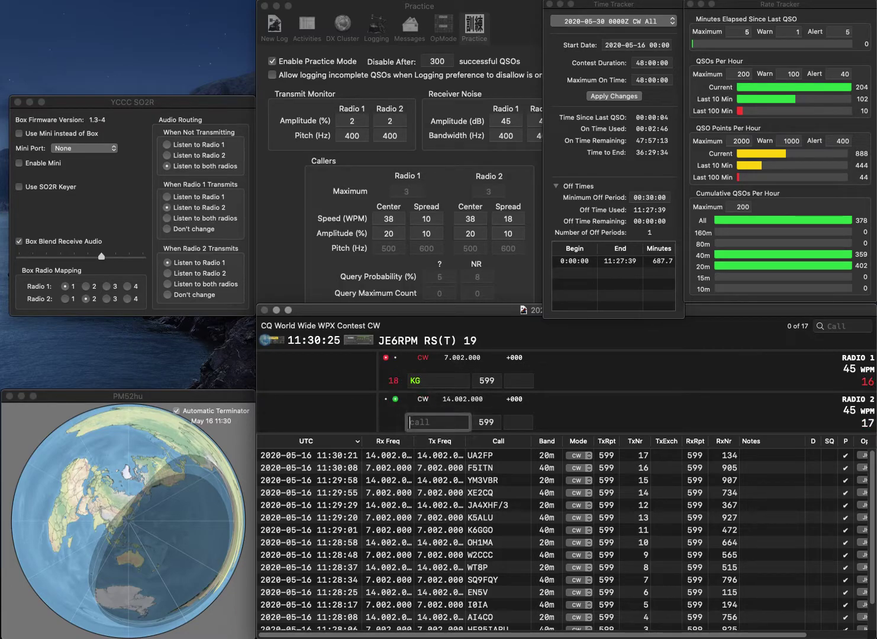
Enter IK3OCD as the caller on Radio 2 and send the exchange
type("KIK2O")
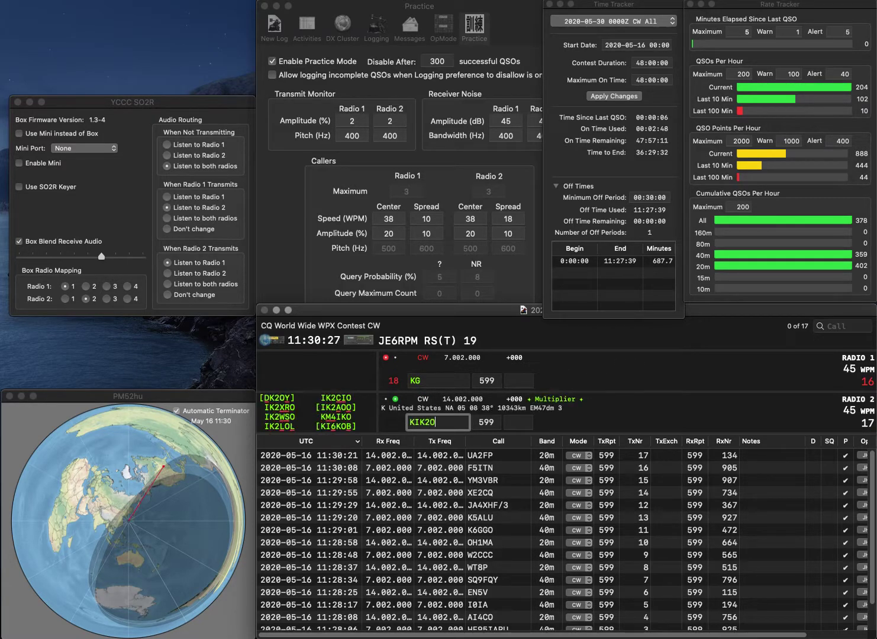
type("KD")
key("BackSpace")
key("BackSpace")
type("CD")
key("Home")
key("Delete")
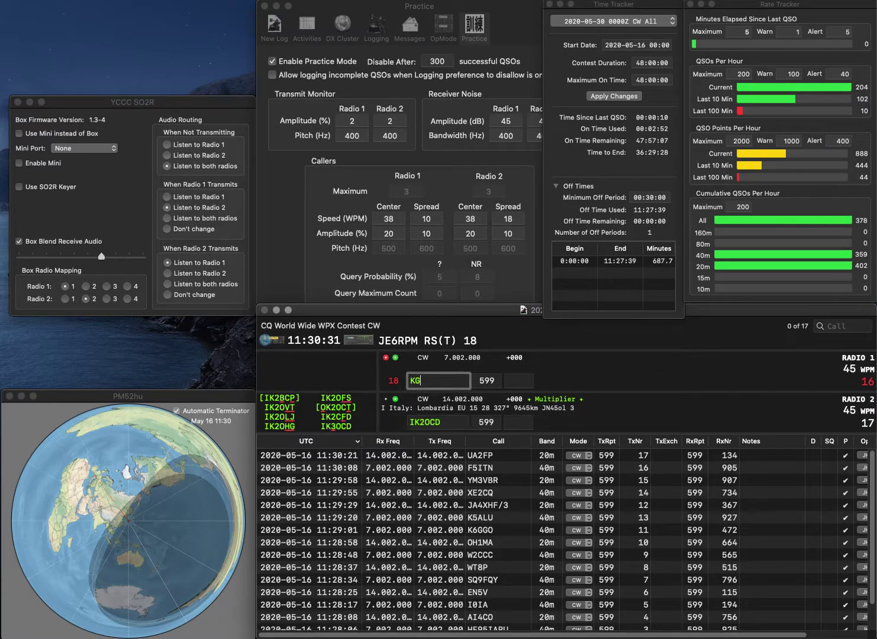
key("Right")
key("Delete")
type("3")
key("Return")
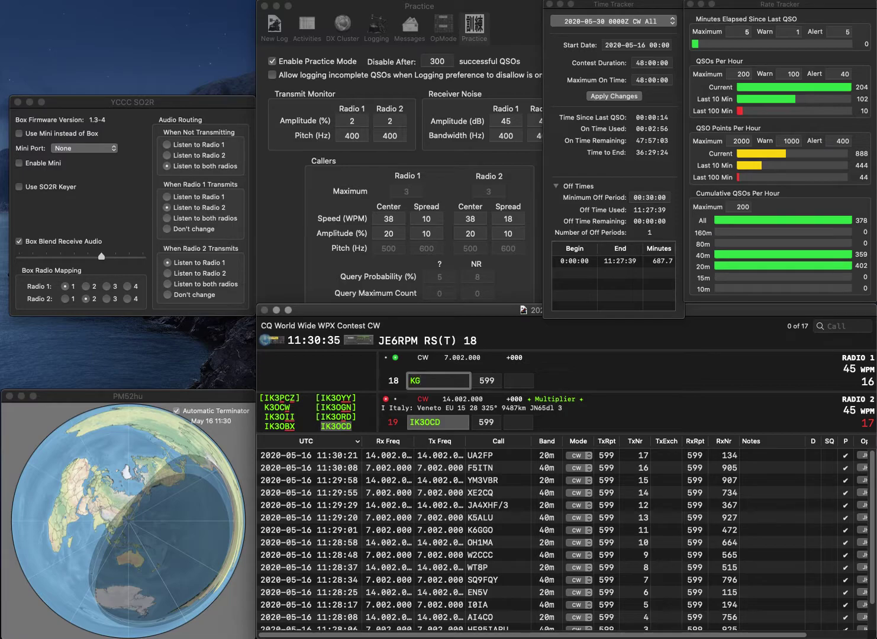
Complete the Radio 1 call as KG5UHY and send the exchange
type("5UHY")
key("Return")
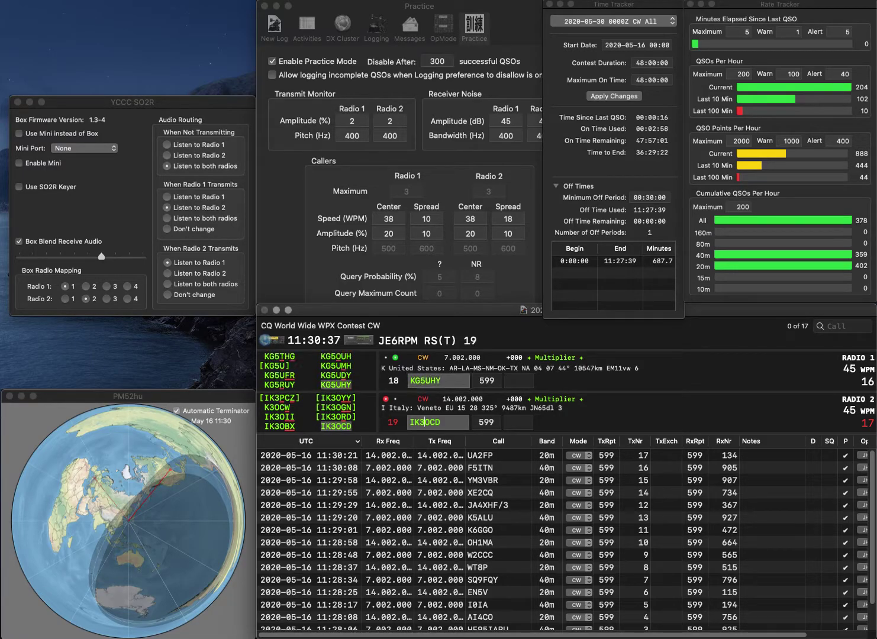
key("Return")
type("781")
key("Return")
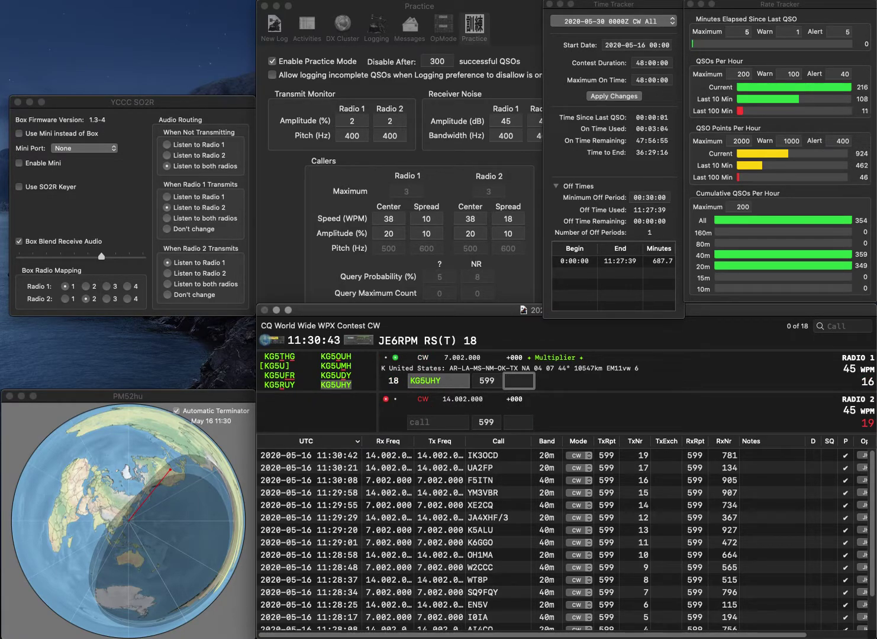
type("289")
key("Return")
Send the partial call NLP on Radio 2, and enter N9NA/7 on Radio 1 with its exchange
type("NLP")
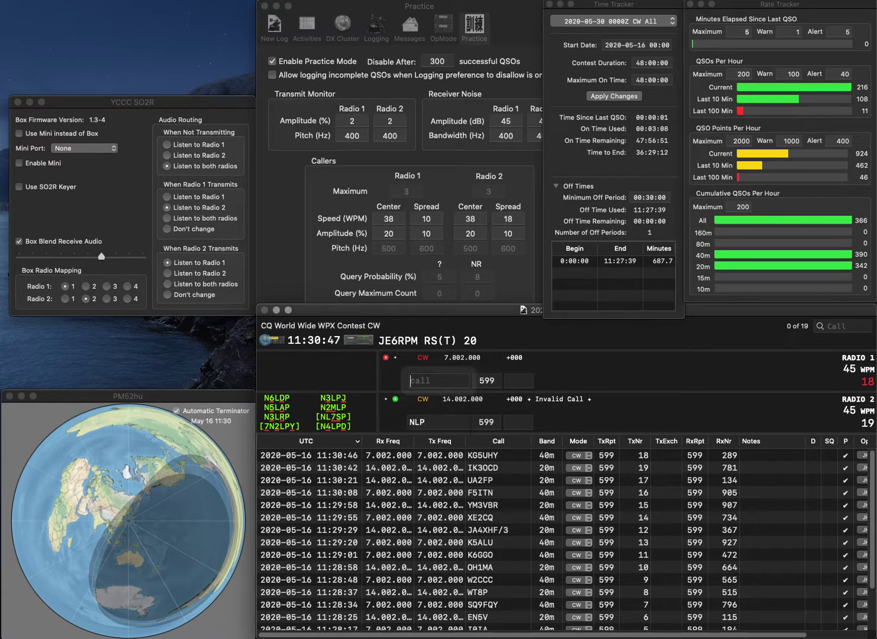
key("Return")
type("N")
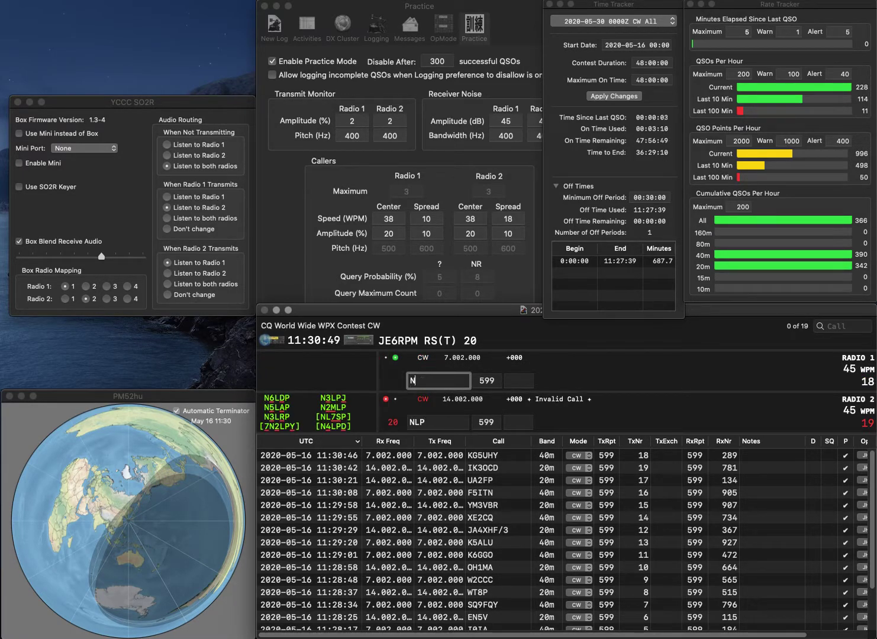
type("9NA/7")
key("Return")
Complete the Radio 2 call as LU3DRP and send the exchange
type("LU3")
key("Delete")
type("D")
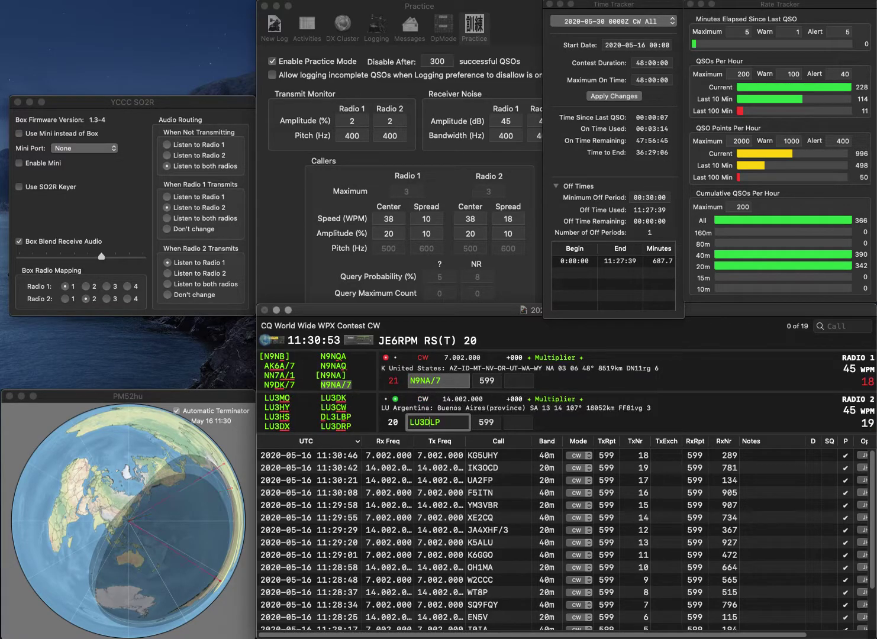
key("Delete")
type("R")
key("Return")
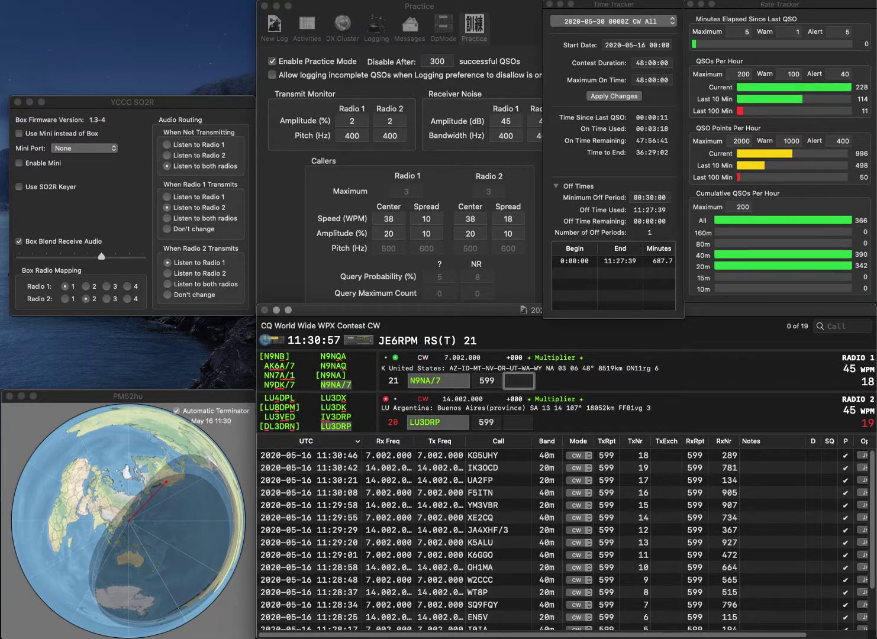
type("6")
key("Return")
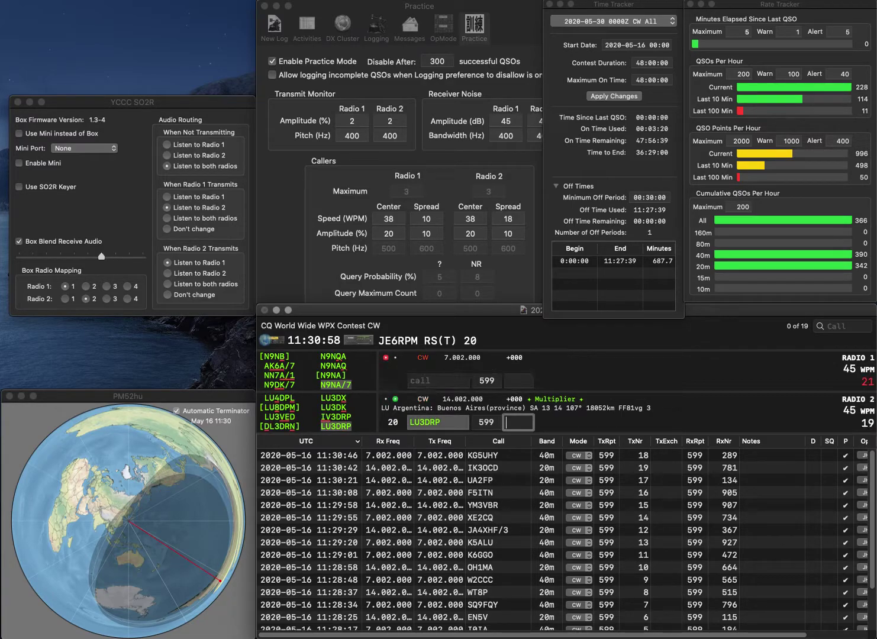
type("858")
key("Return")
Enter YO6DBL as the caller on Radio 1 and send the exchange
type("KY")
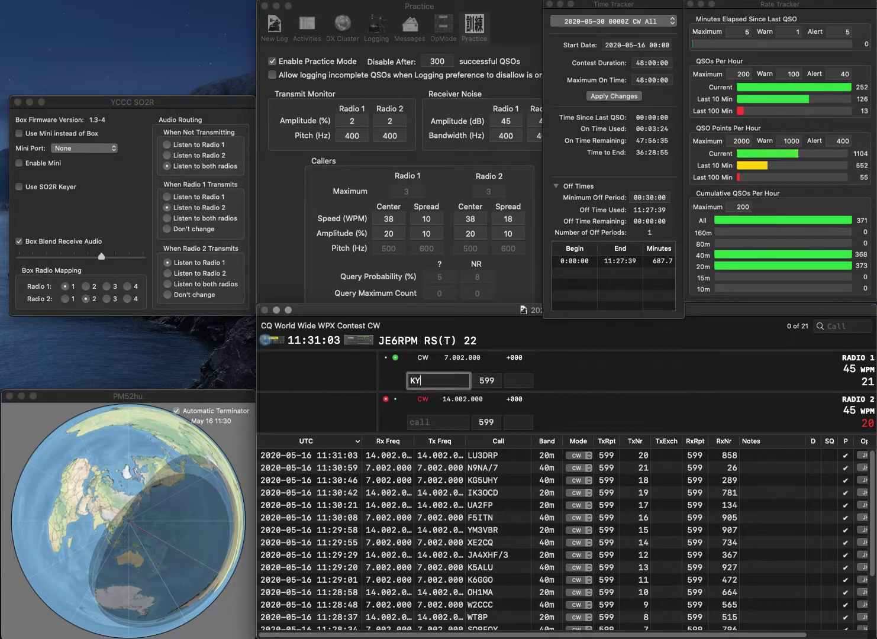
type("O6BDL")
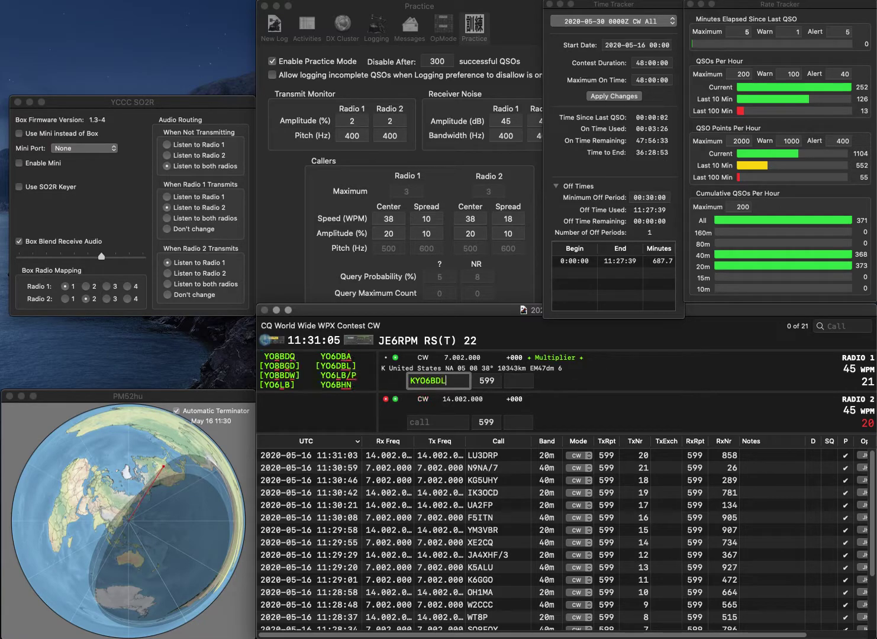
key("ctrl+a")
key("Delete")
key("BackSpace")
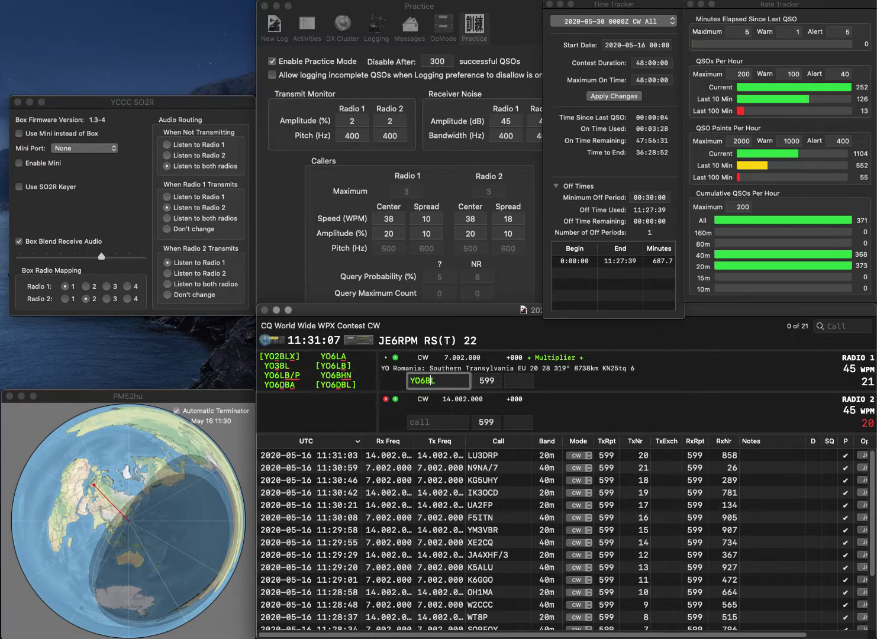
key("Left")
type("D")
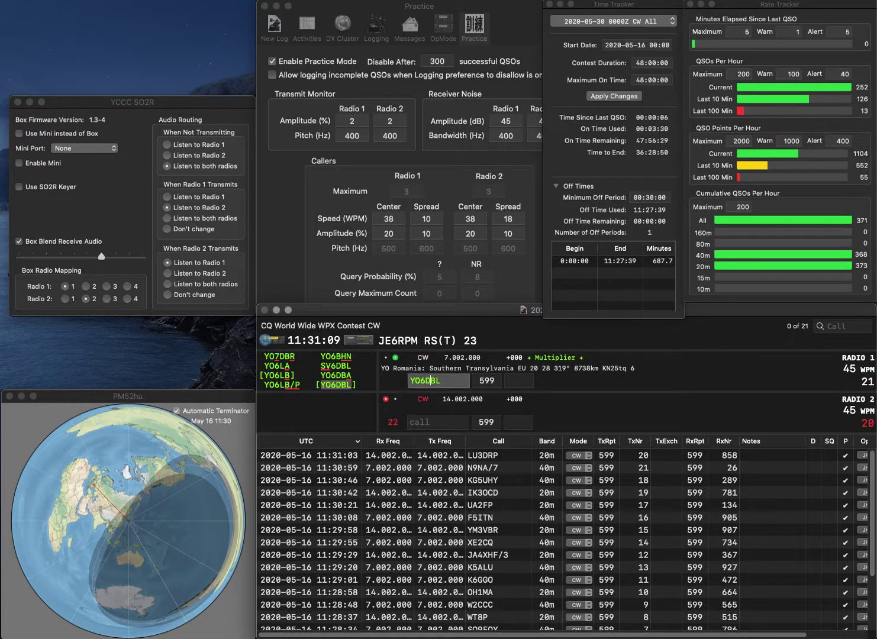
key("Return")
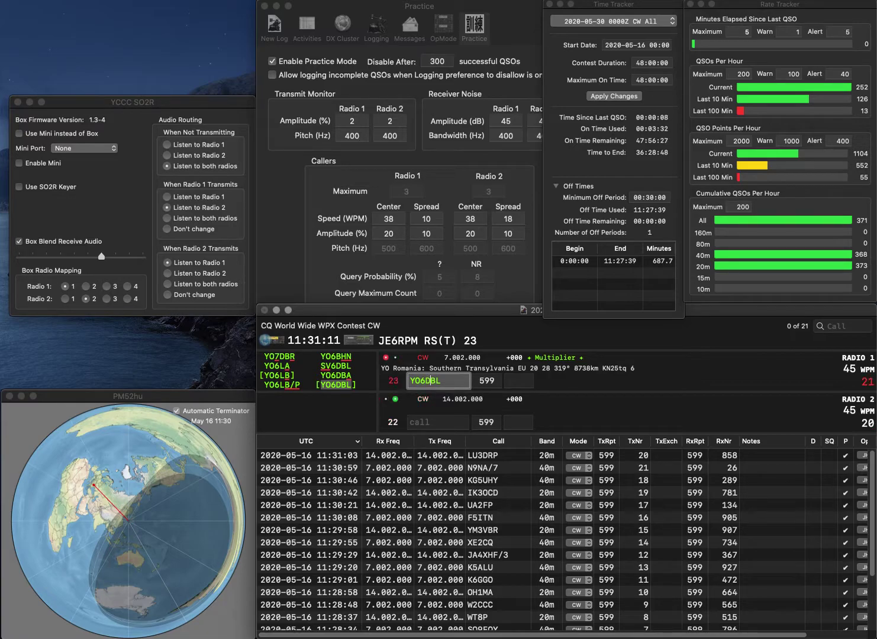
type("SE")
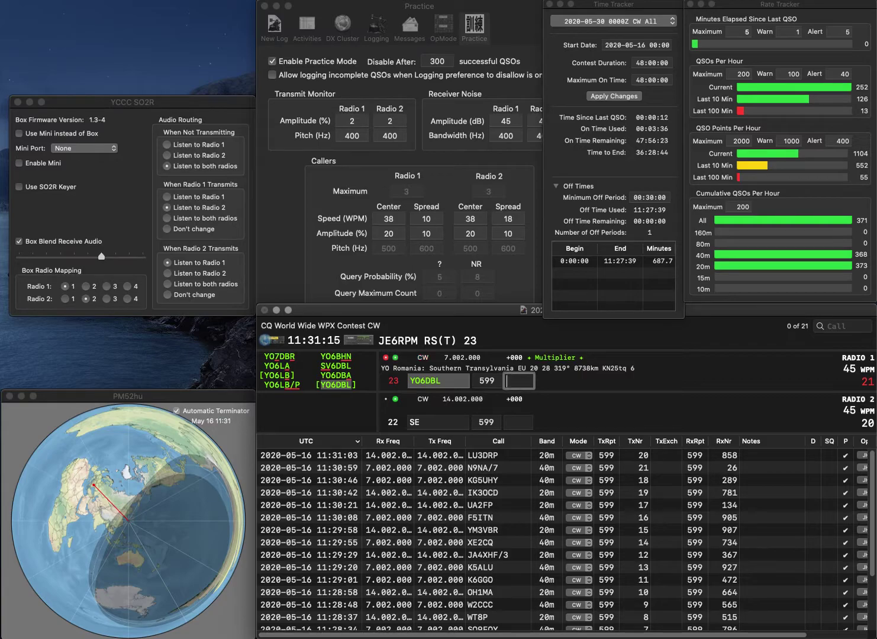
key("Down")
key("Return")
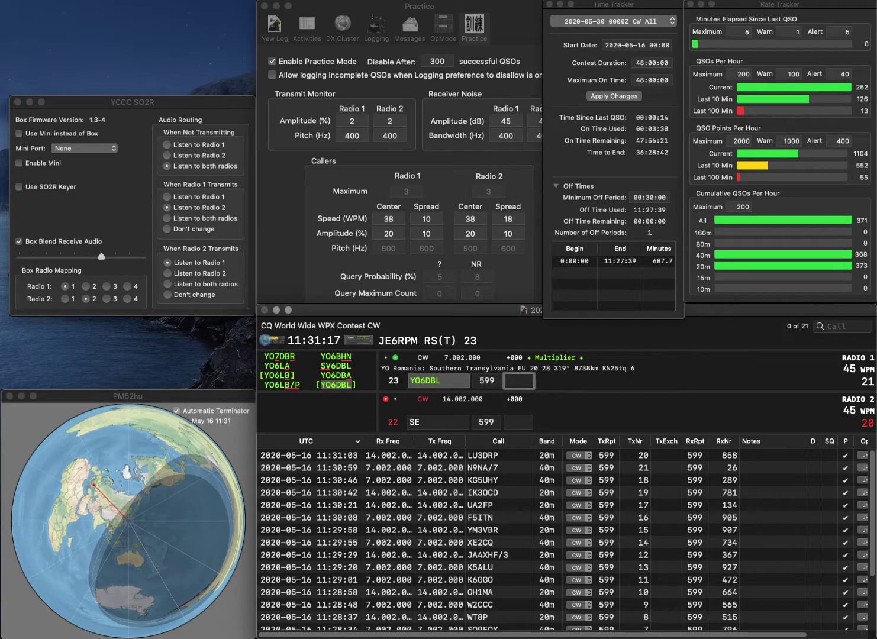
type("895")
key("Return")
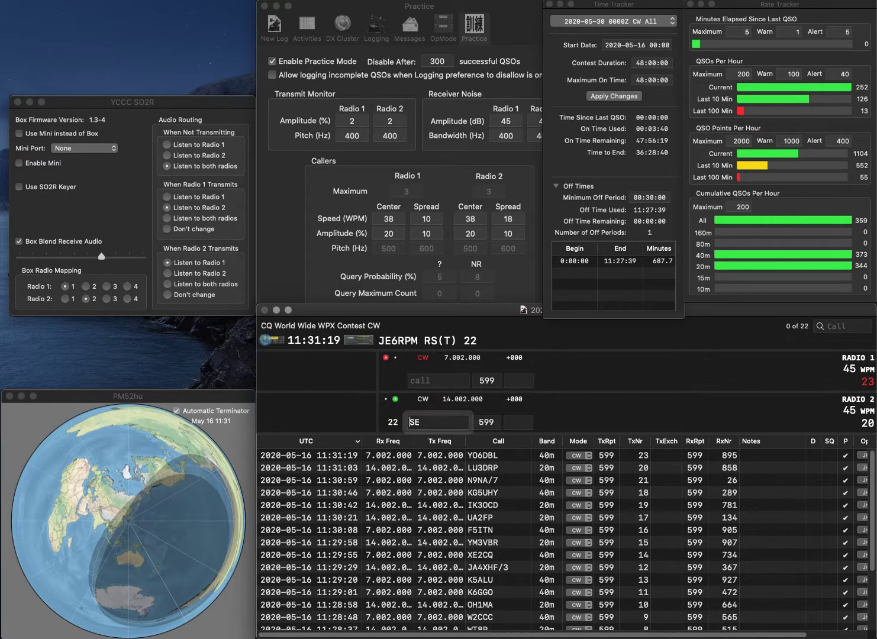
Complete the Radio 2 call as G7SSE and enter TM30CDR on Radio 1, sending each the exchange
type("G7S")
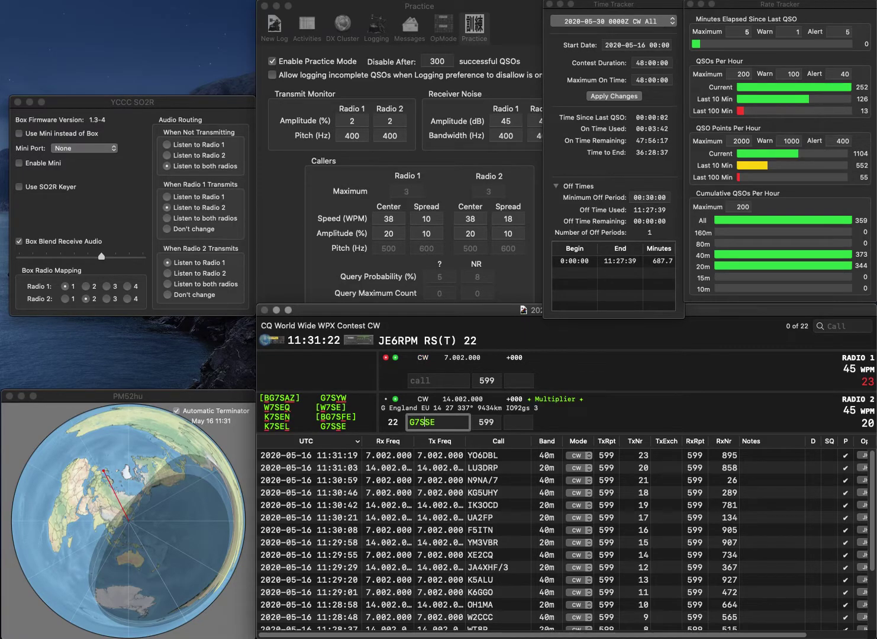
key("Return")
type("TM30CDR")
key("Return")
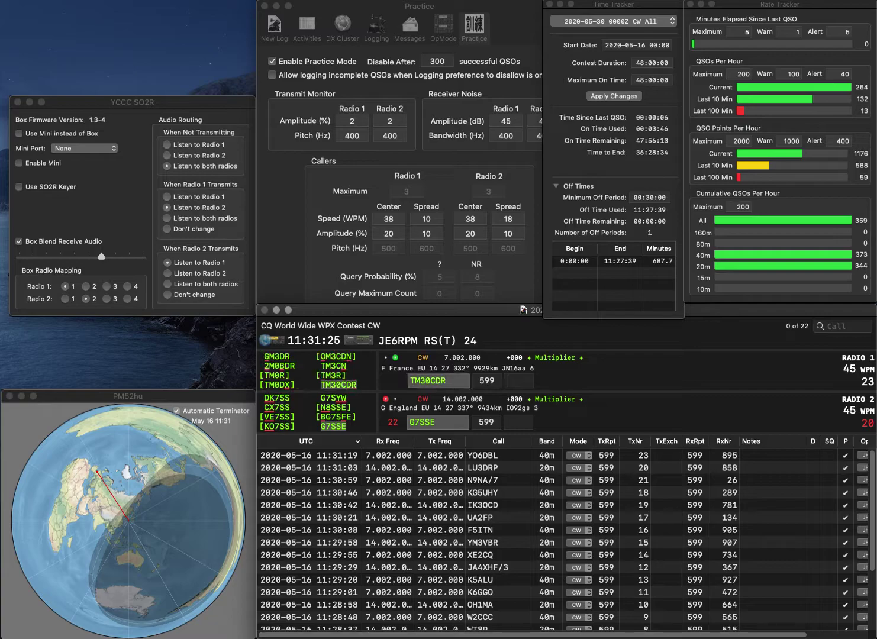
key("Return")
type("355")
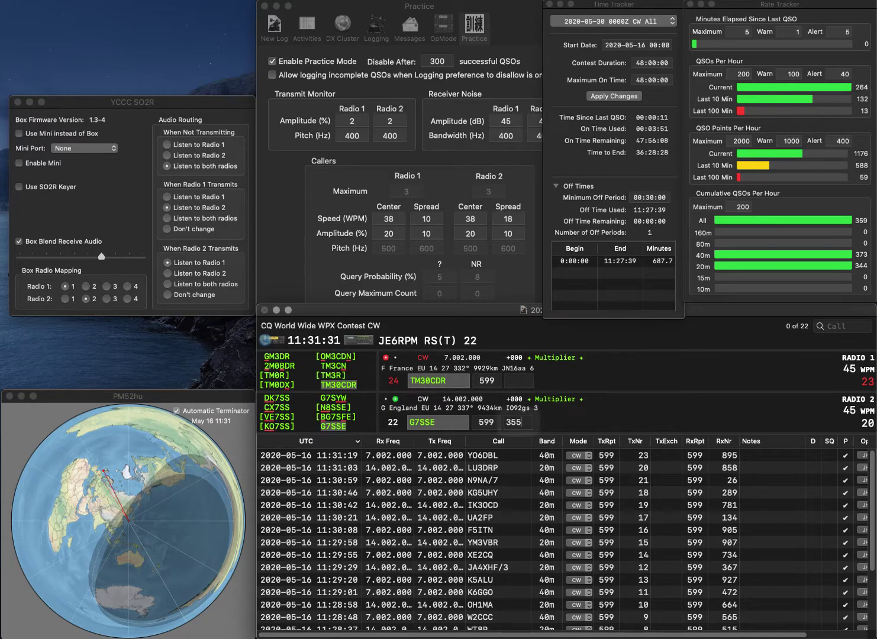
key("Return")
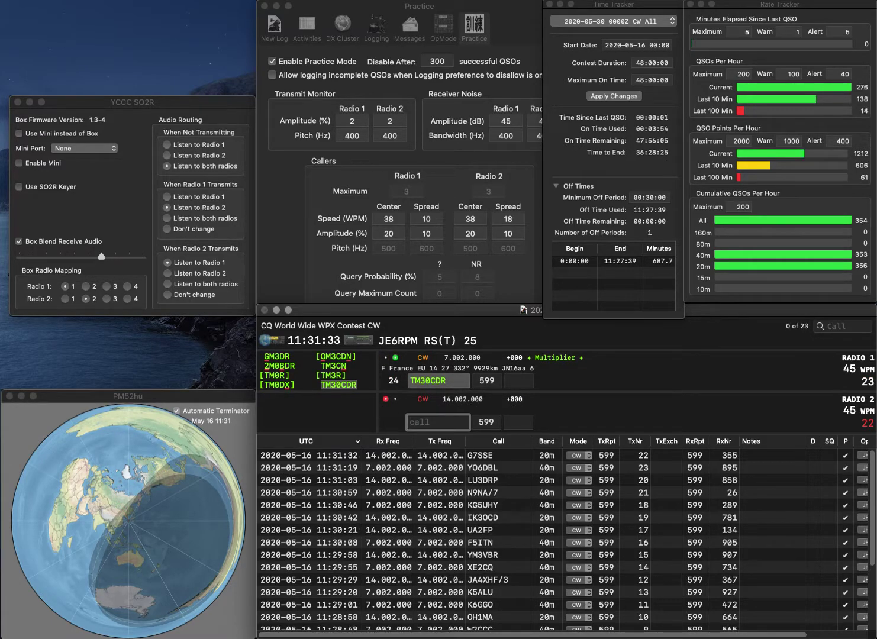
type("3")
key("BackSpace")
type("PA0RRS")
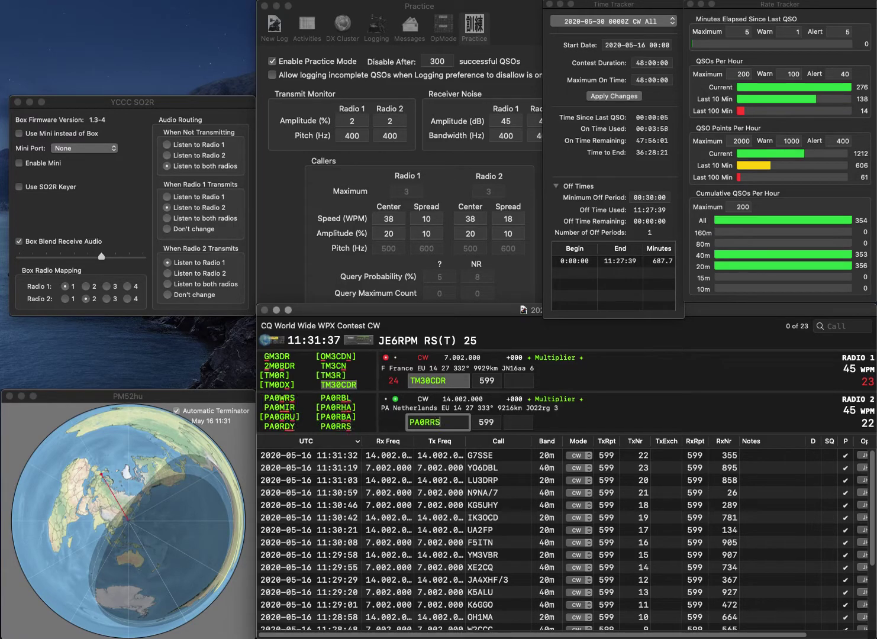
key("Return")
key("space")
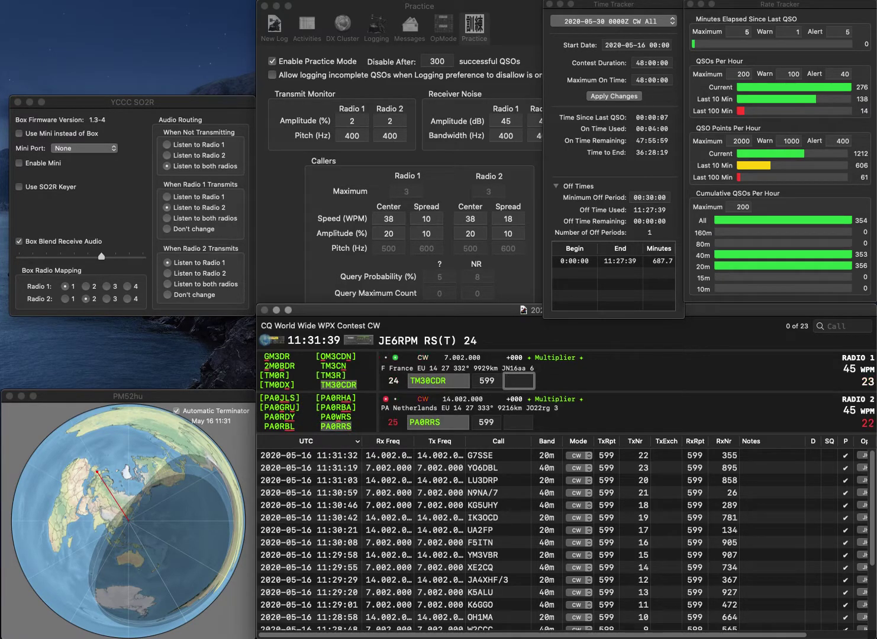
type("252")
key("Return")
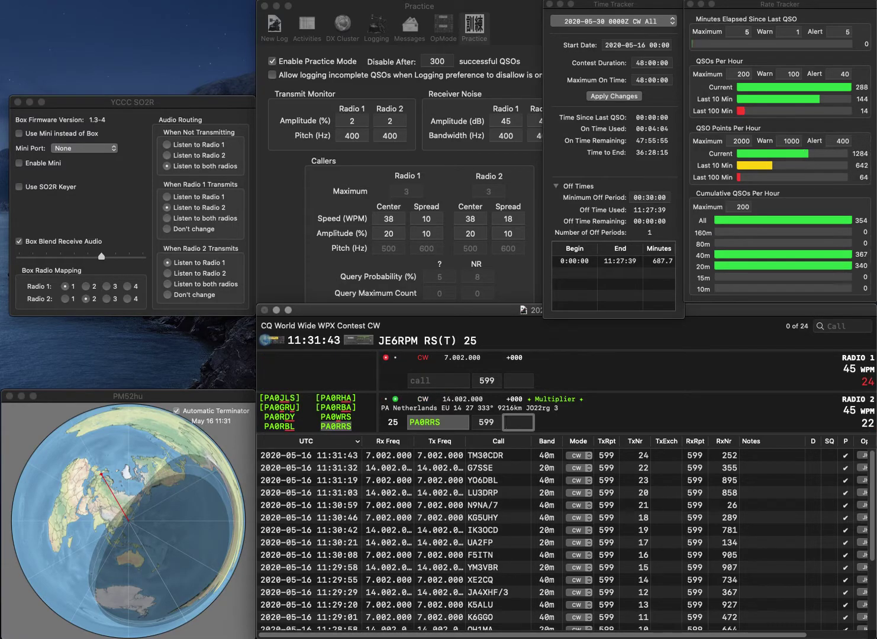
type("7")
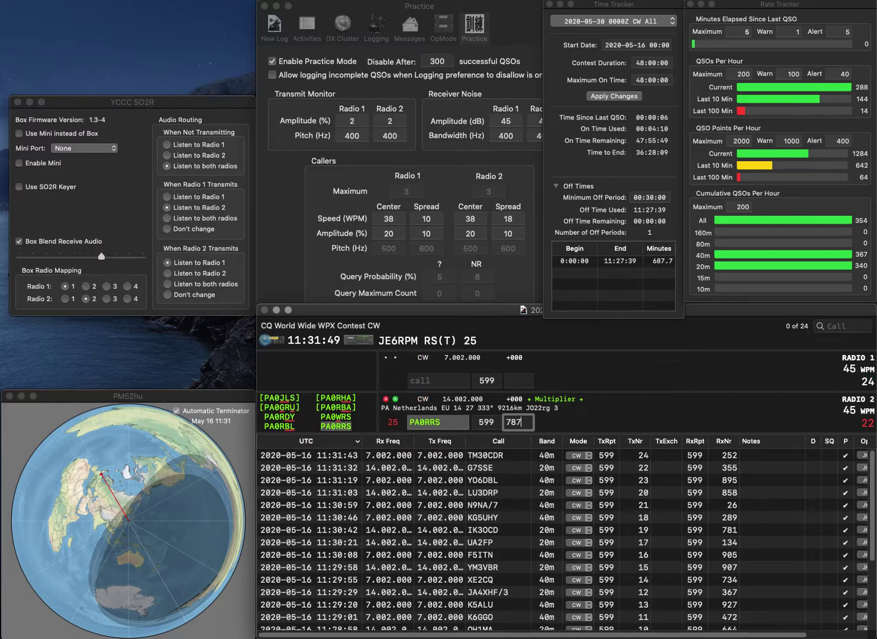
type("87")
key("BackSpace")
type("8")
key("Return")
Enter YO9RFH as the caller on Radio 1 and R3PIQ on Radio 2, sending each the exchange
type("Y")
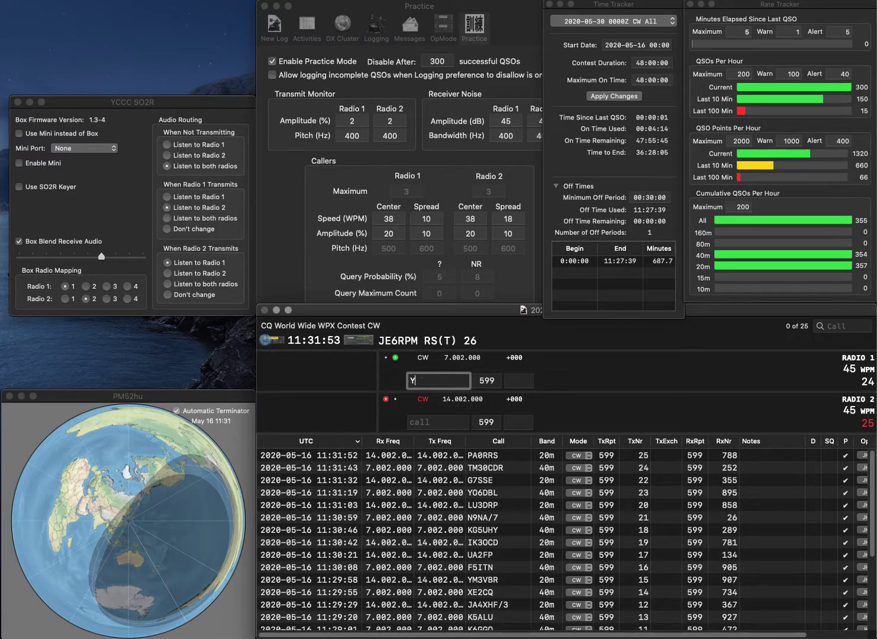
type("O9RF")
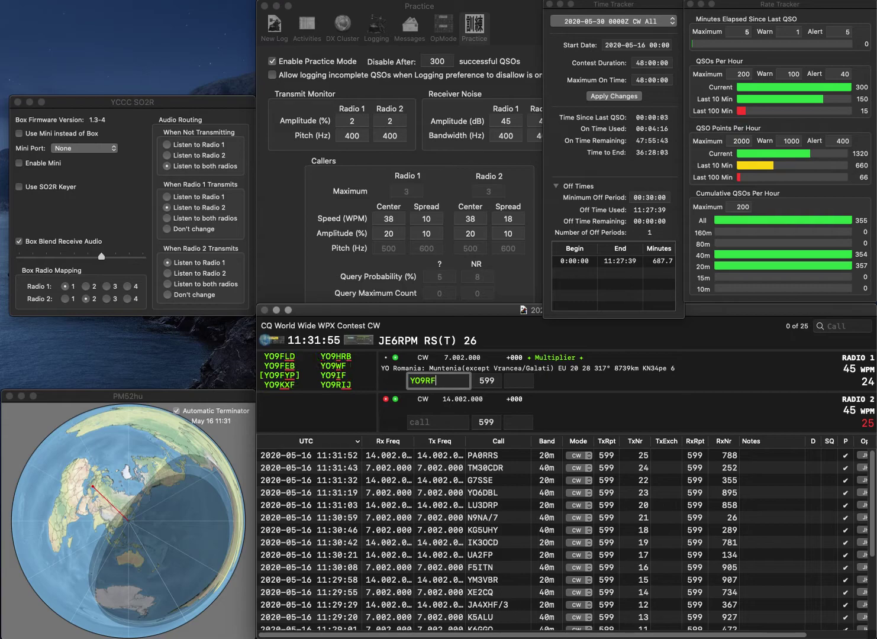
type("H")
key("Return")
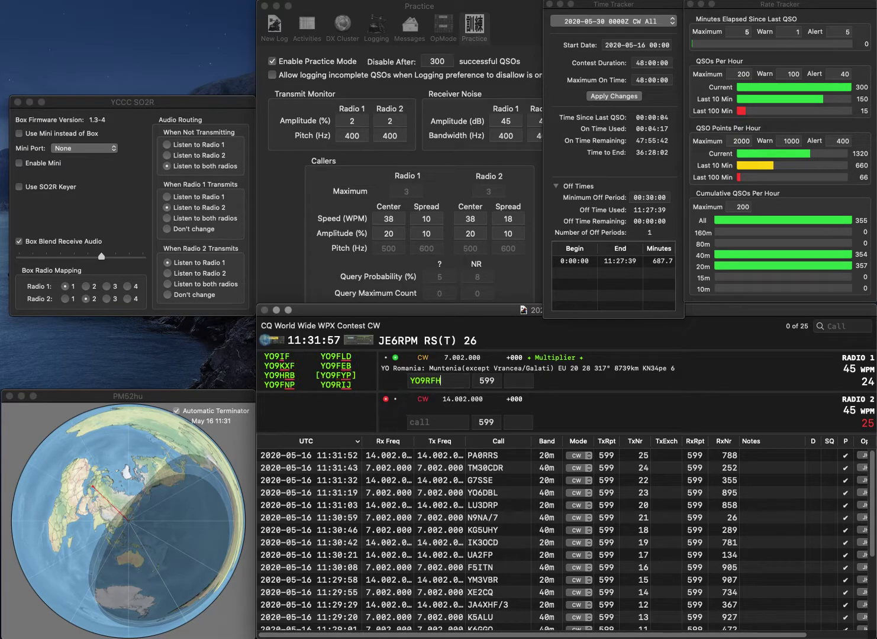
type("R3")
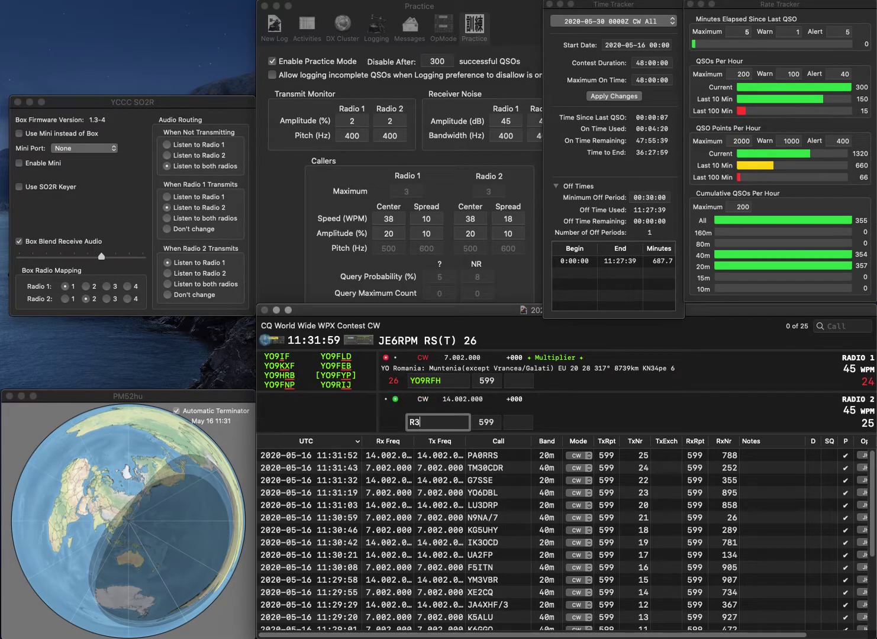
type("PIQ")
key("Return")
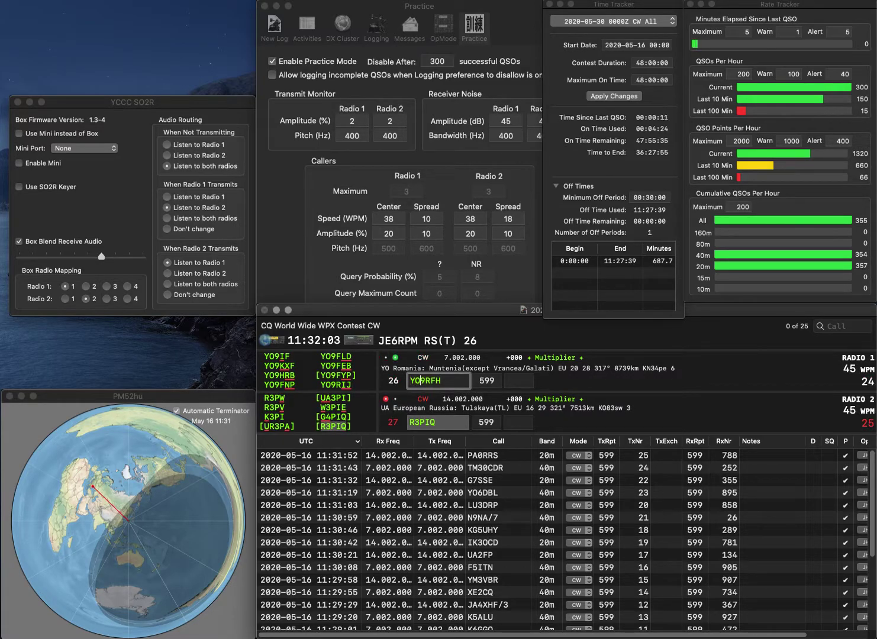
Correct the Radio 1 call to YO8RFS and send the exchange again
key("Left")
key("Left")
key("Left")
key("BackSpace")
type("8")
key("Right")
key("Right")
key("Right")
key("BackSpace")
type("S")
key("Return")
Log R3PIQ with received number 247 on Radio 2 and YO8RFS with received number 817 on Radio 1
key("Tab")
type("2")
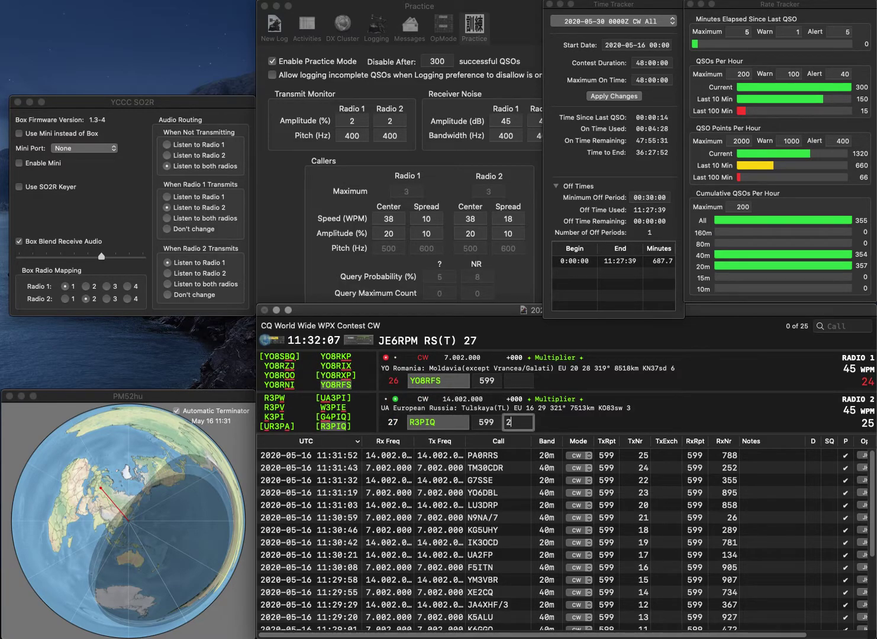
key("Return")
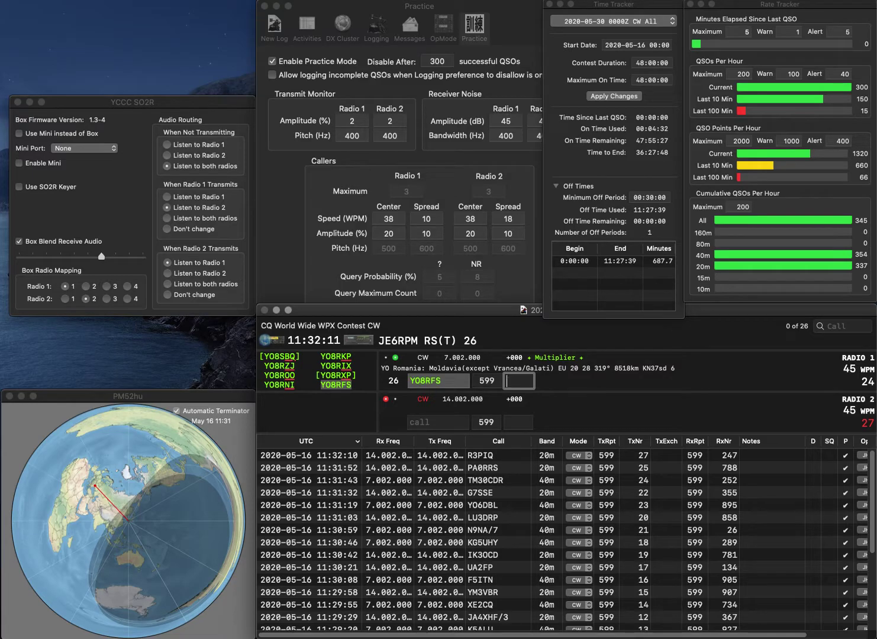
type("817")
key("Return")
Enter the partial call TR on Radio 2 and send it with the exchange
type("BTR")
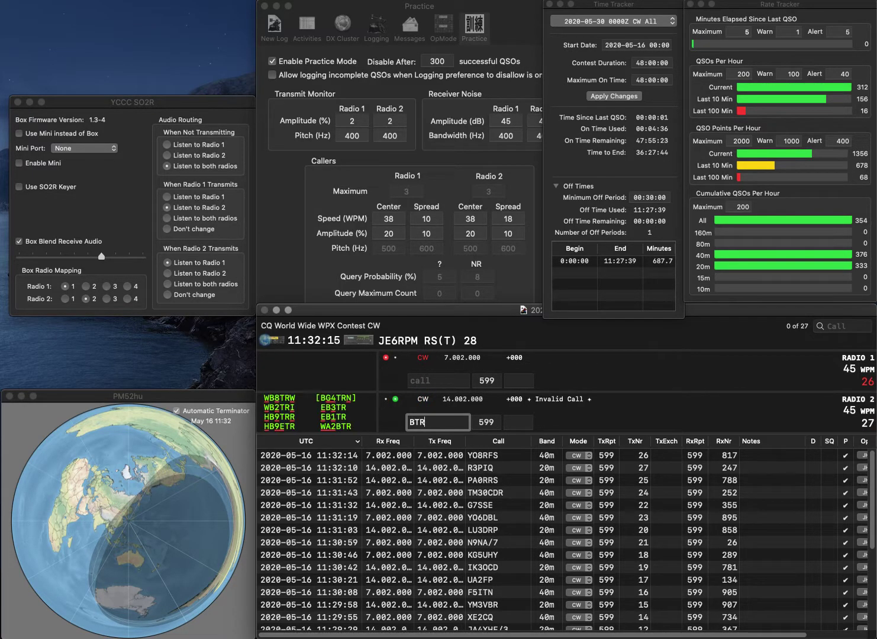
key("Home")
key("Delete")
key("Return")
Enter W8MP on Radio 1 and complete the Radio 2 call as KD6TR, sending each the exchange
type("W8MP")
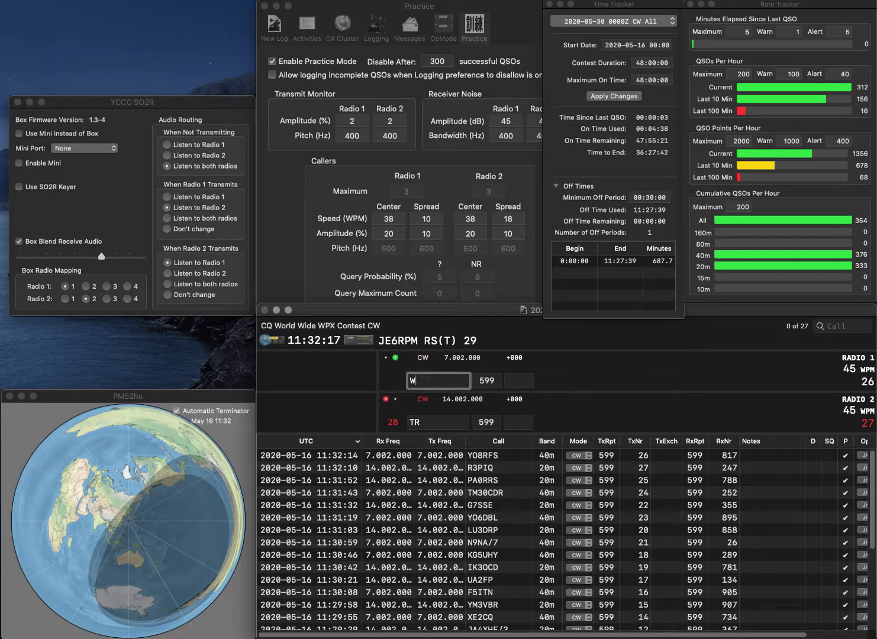
type("KD6")
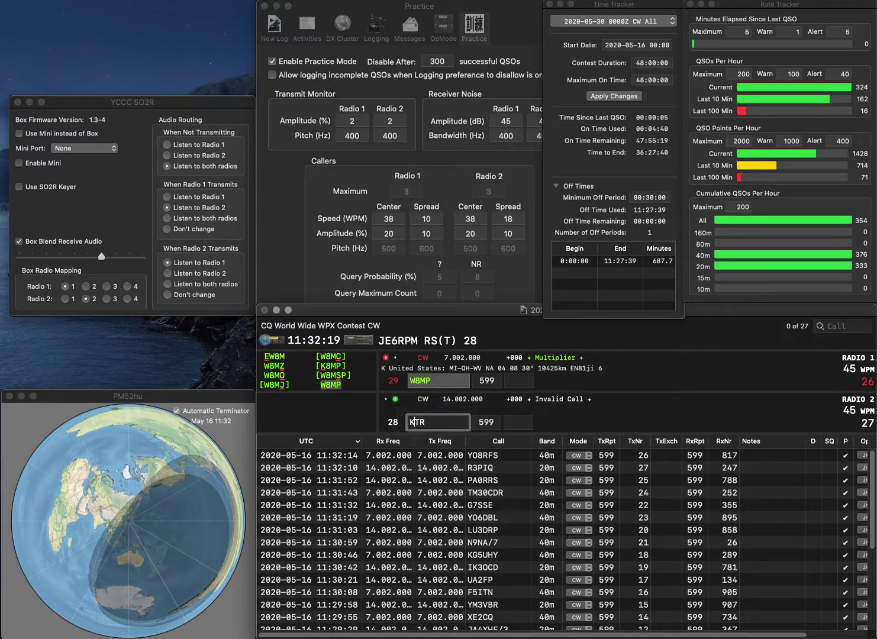
key("Return")
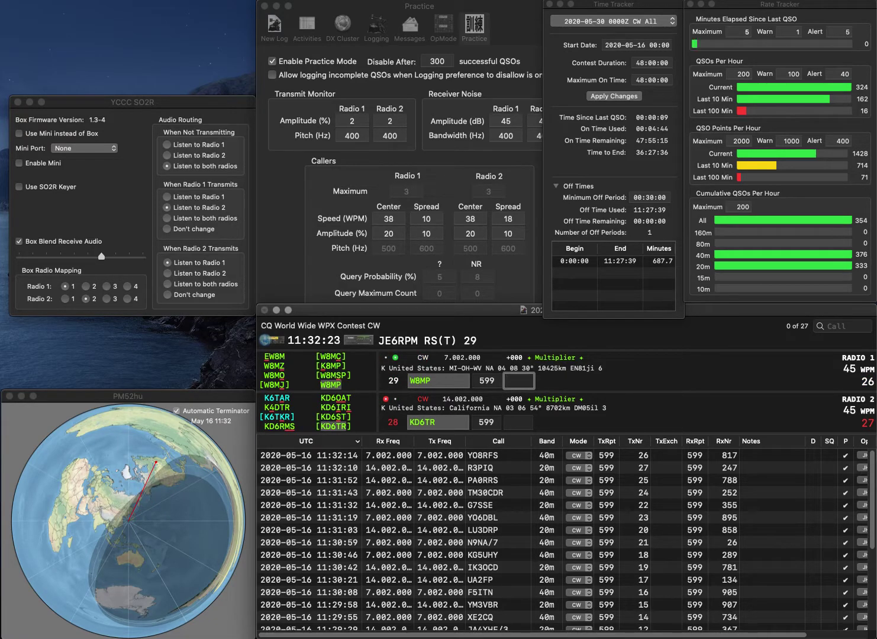
Log W8MP with received number 8 on Radio 1 and KD6TR with received number 580 on Radio 2
key("Return")
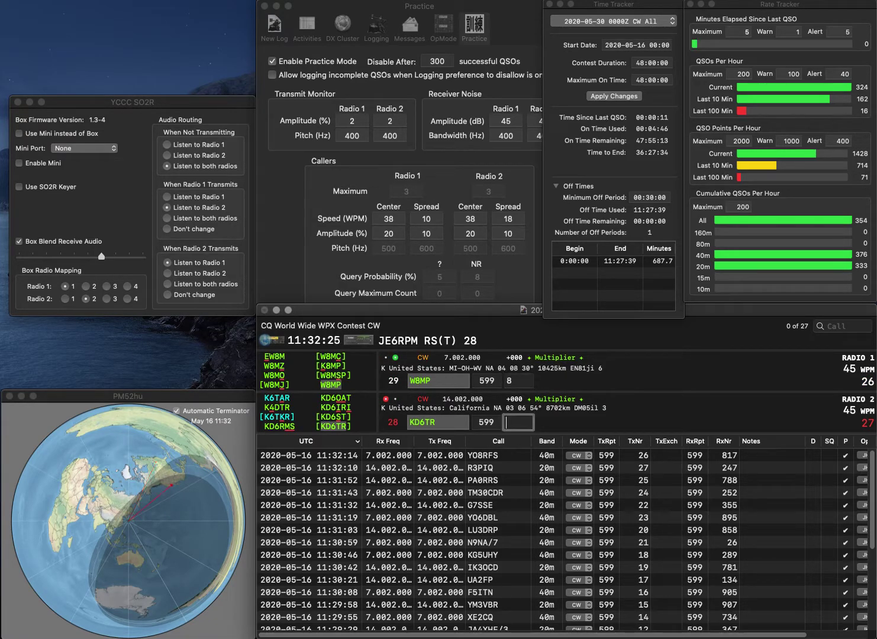
type("580")
key("Return")
type("UR")
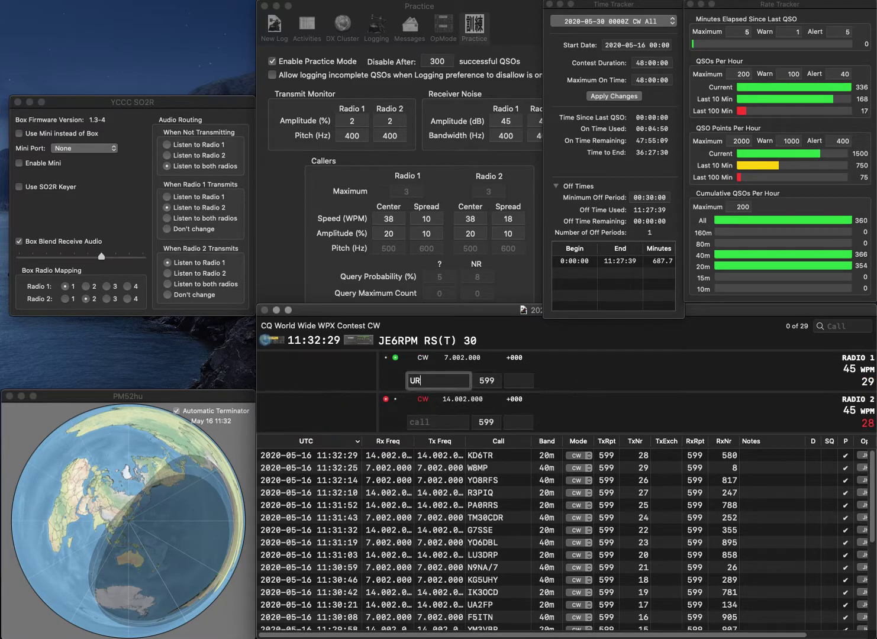
type("3MU")
key("Return")
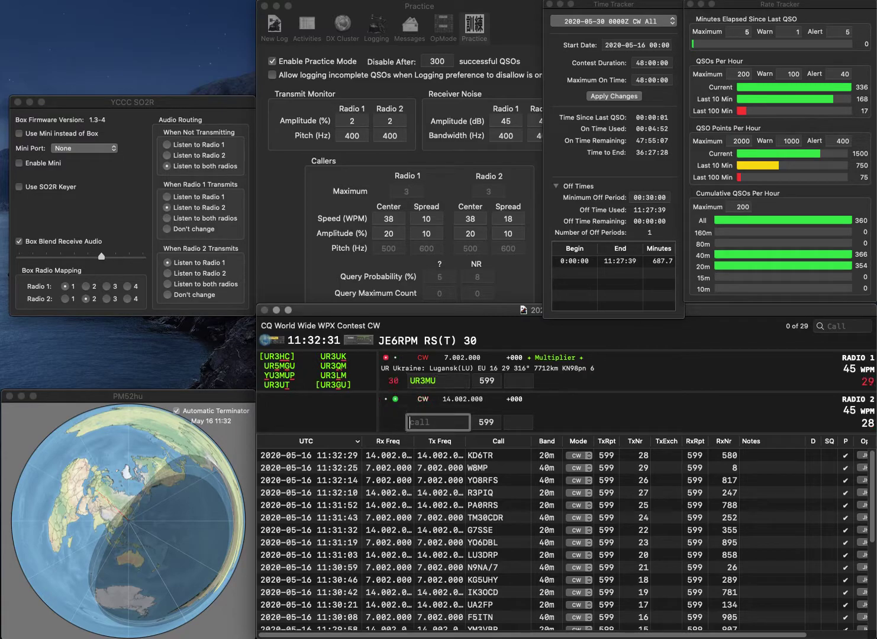
type("OK1")
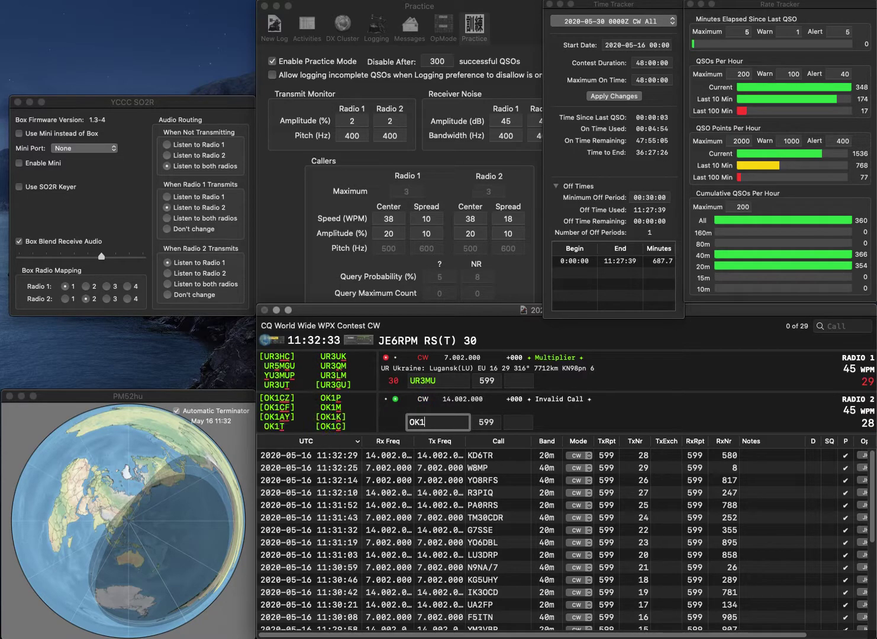
type("XV")
key("Return")
Correct the Radio 1 call to UR3GU and send the exchange again
key("Left")
key("Left")
key("BackSpace")
type("3")
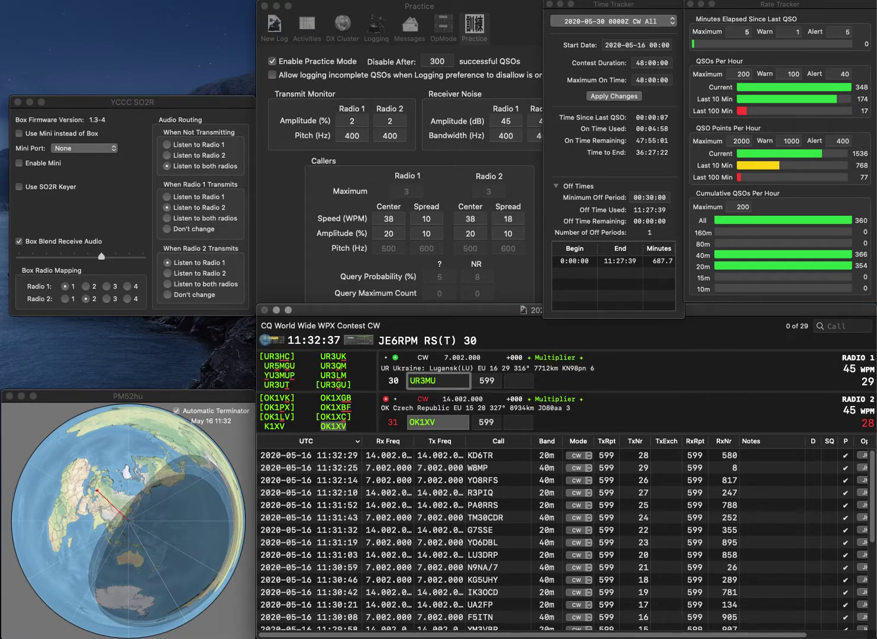
key("Delete")
type("G")
key("Return")
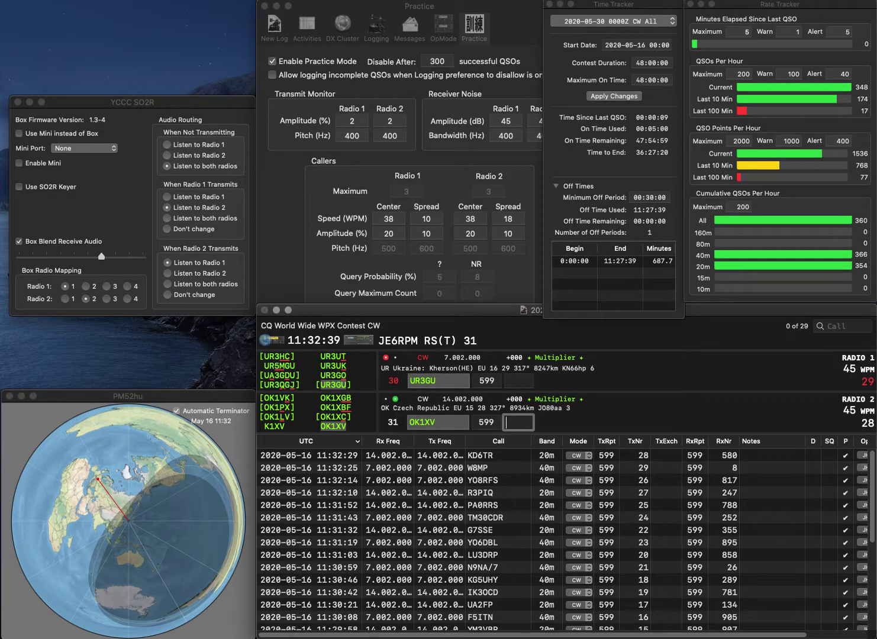
Log OK1XV with received number 286 on Radio 2 and UR3GU with received number 718 on Radio 1
type("286")
key("Return")
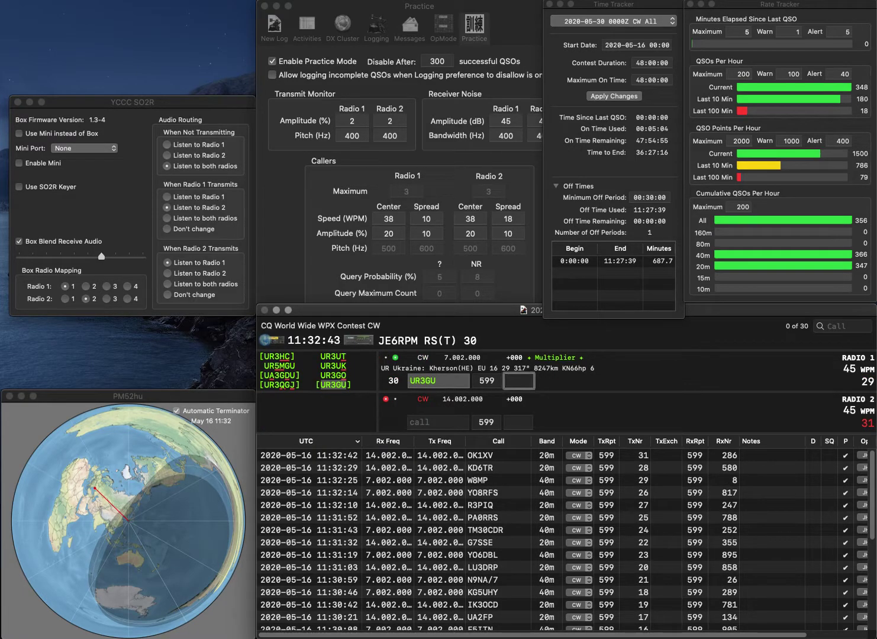
type("718")
key("Return")
Enter N0J as the caller on Radio 2 and R3VO on Radio 1, sending each the exchange
type("N0J")
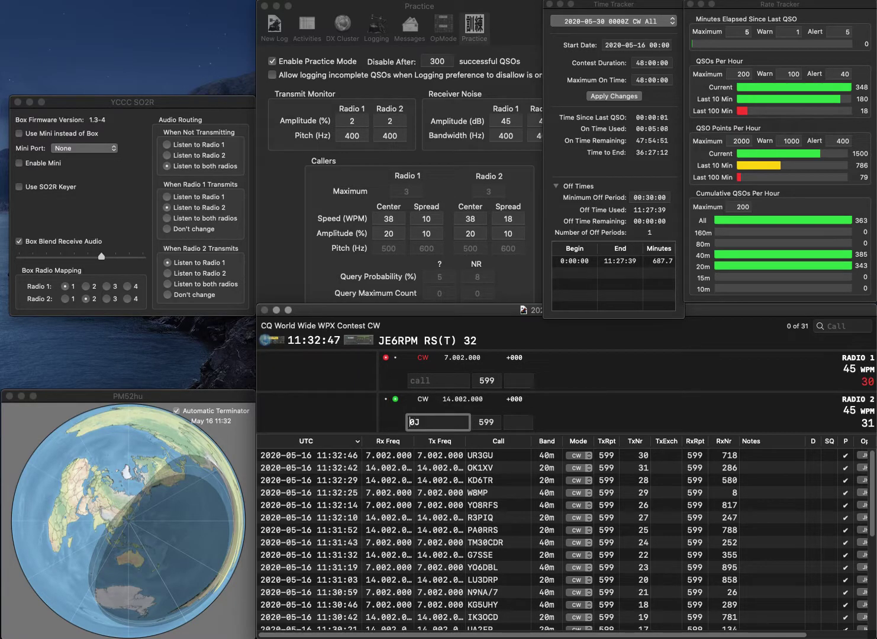
key("Return")
type("R")
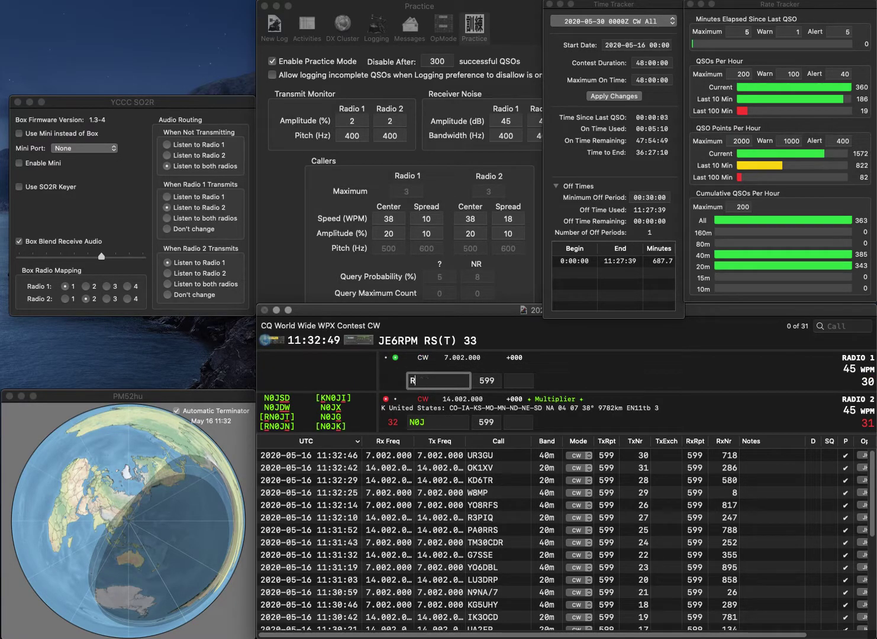
type("3VO")
key("Return")
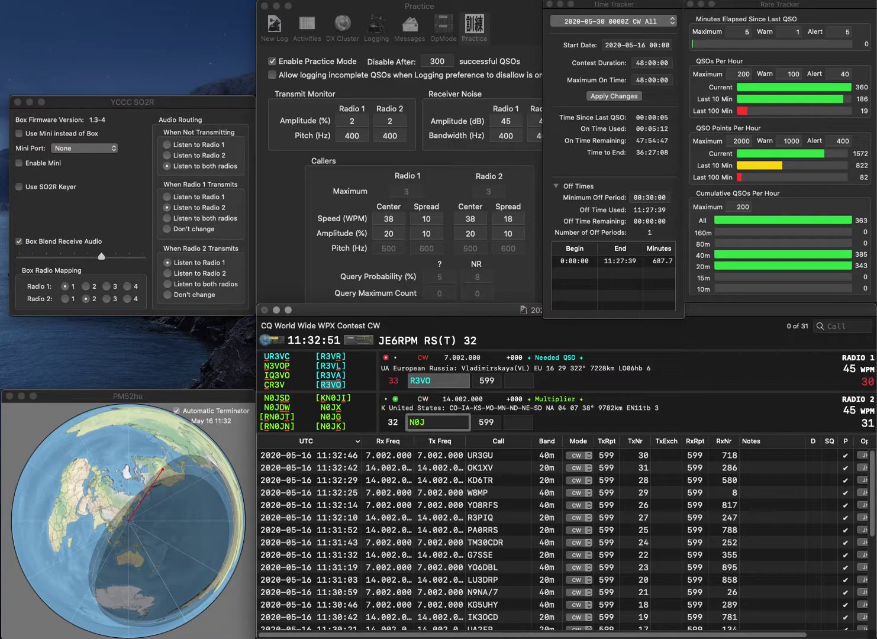
key("Left")
key("Left")
type("D")
key("Return")
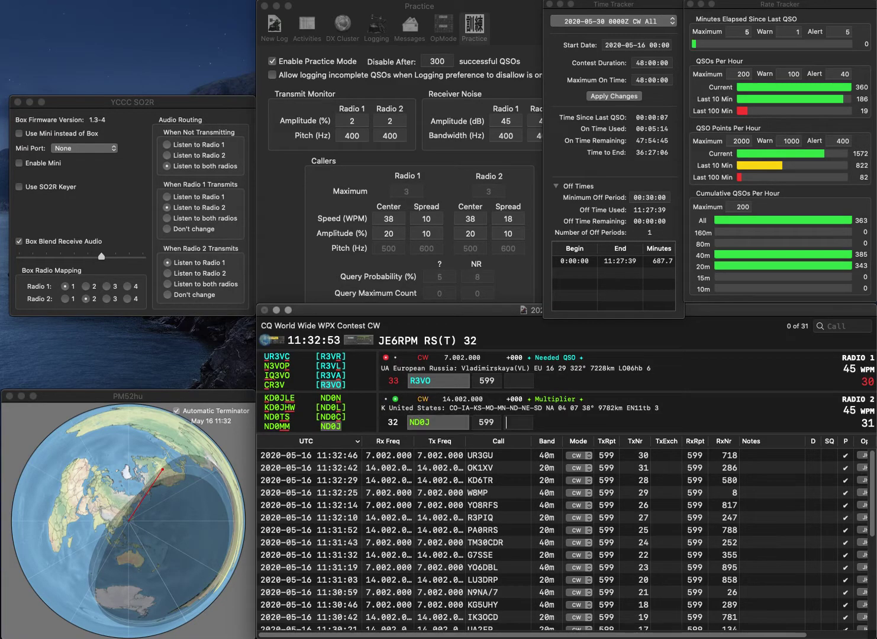
key("space")
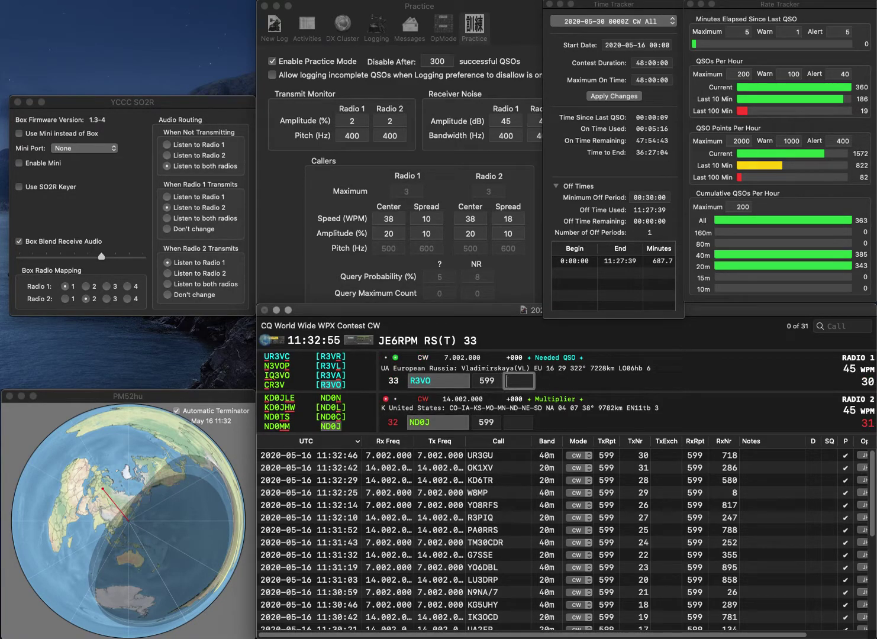
type("935")
key("Return")
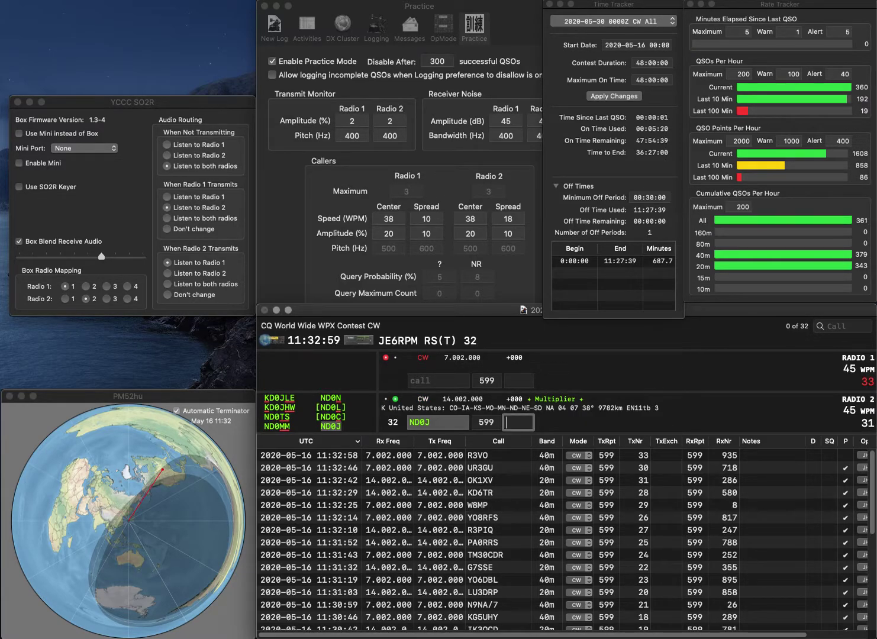
type("810")
key("Return")
Send V7T with the exchange on Radio 1 and the partial call DAV on Radio 2
type("V7T")
key("Return")
type("1DAV")
key("Home")
key("Delete")
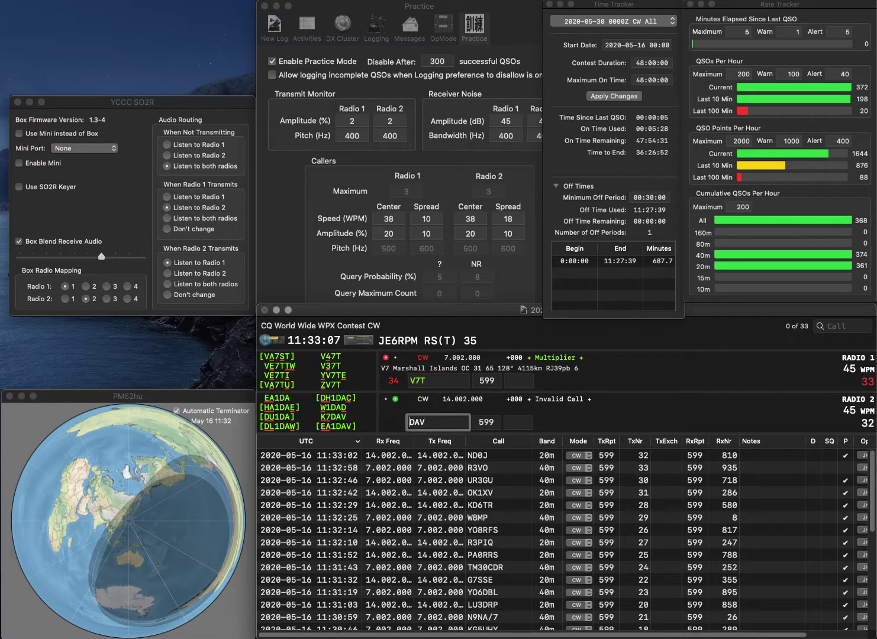
key("Return")
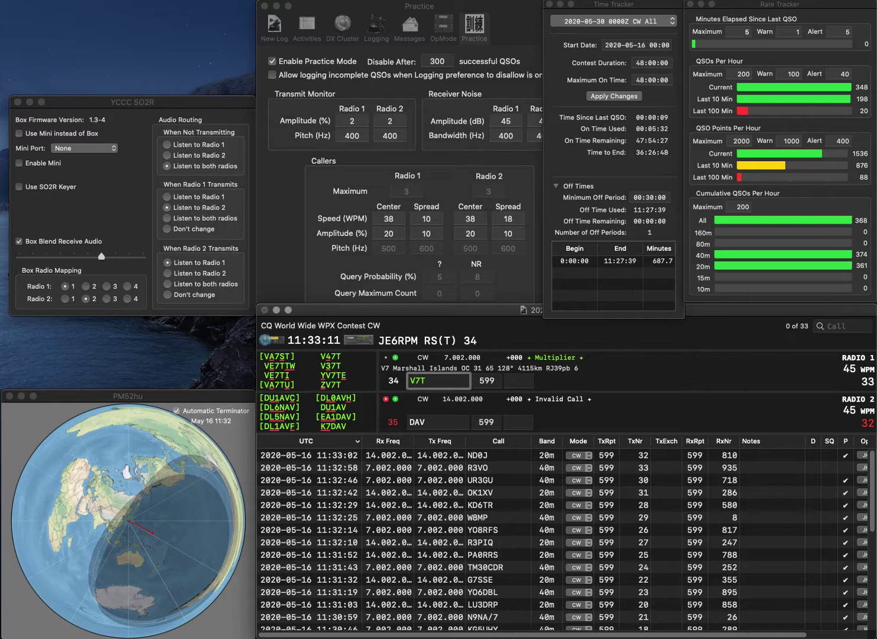
key("super+Left")
type("4")
key("Return")
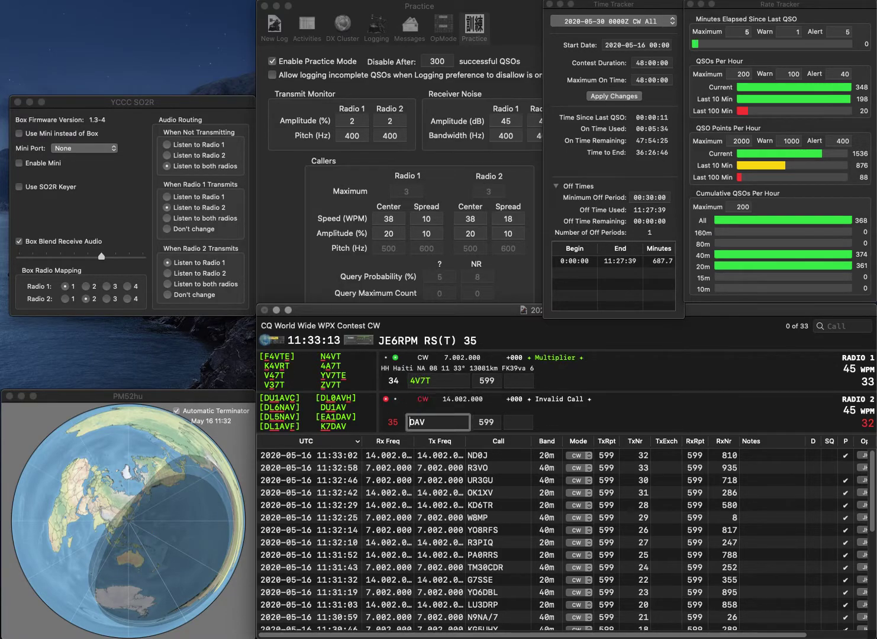
type("OH2")
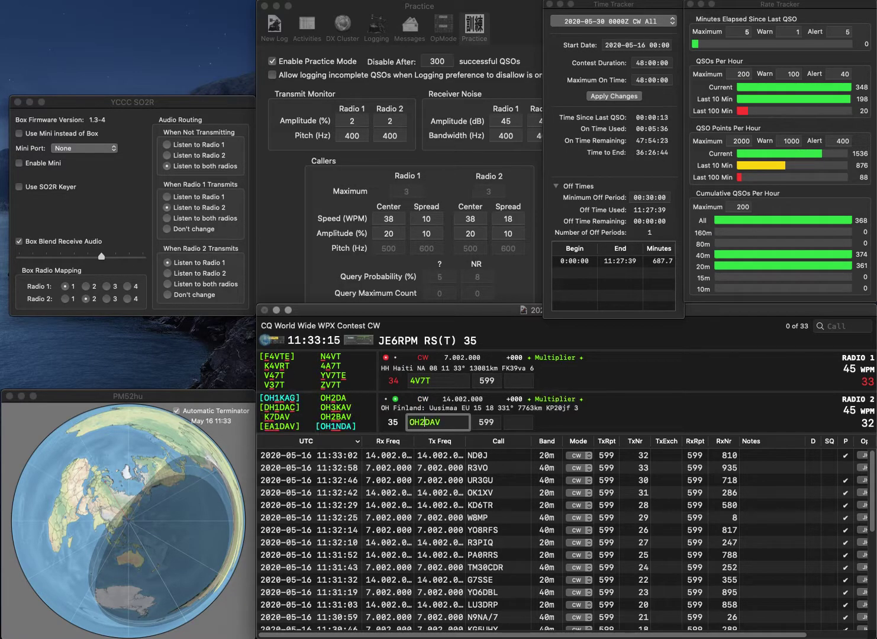
key("Delete")
type("B")
key("Return")
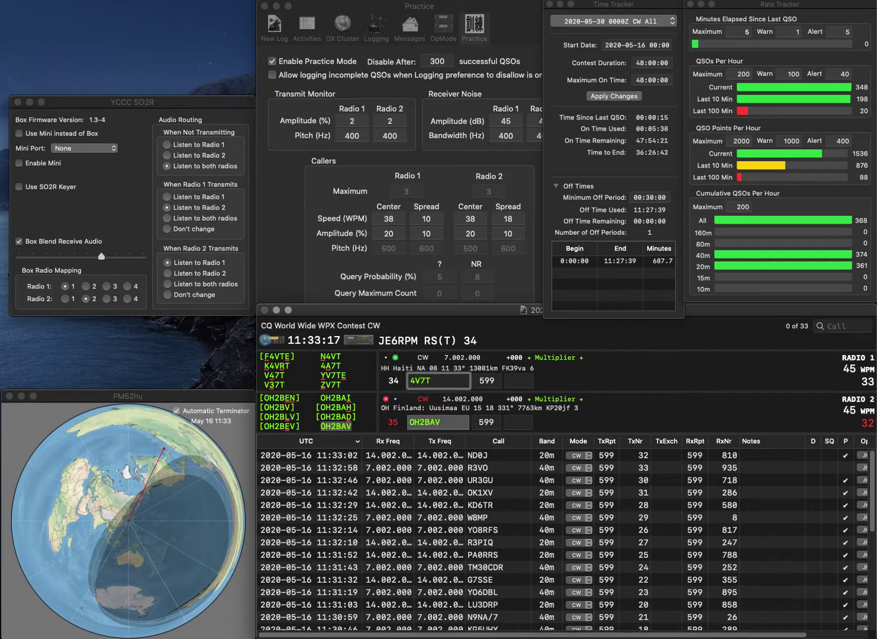
Correct the Radio 1 call to V47T and send the exchange again
key("Left")
key("BackSpace")
type("U")
key("Delete")
key("BackSpace")
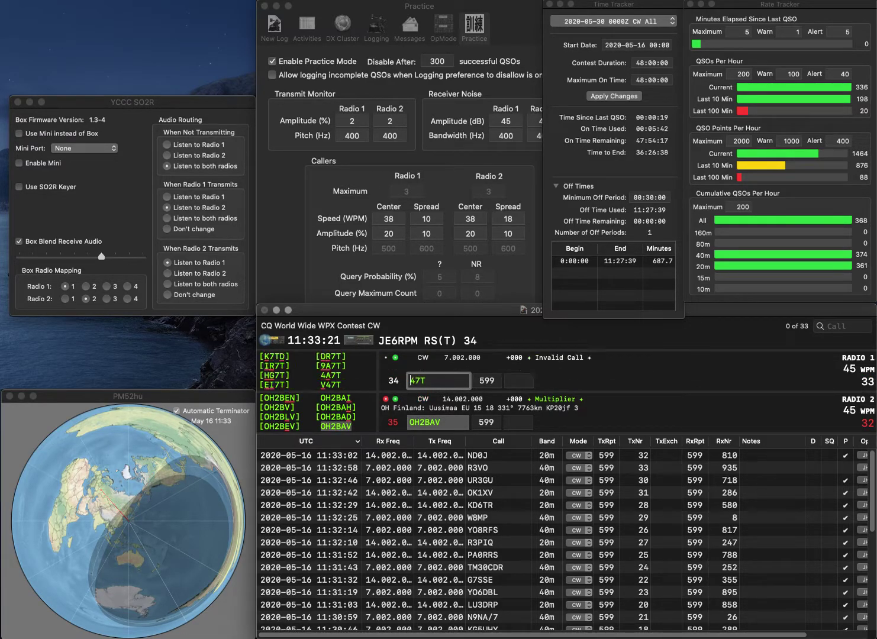
type("V4")
key("Return")
key("space")
type("291")
key("Return")
key("space")
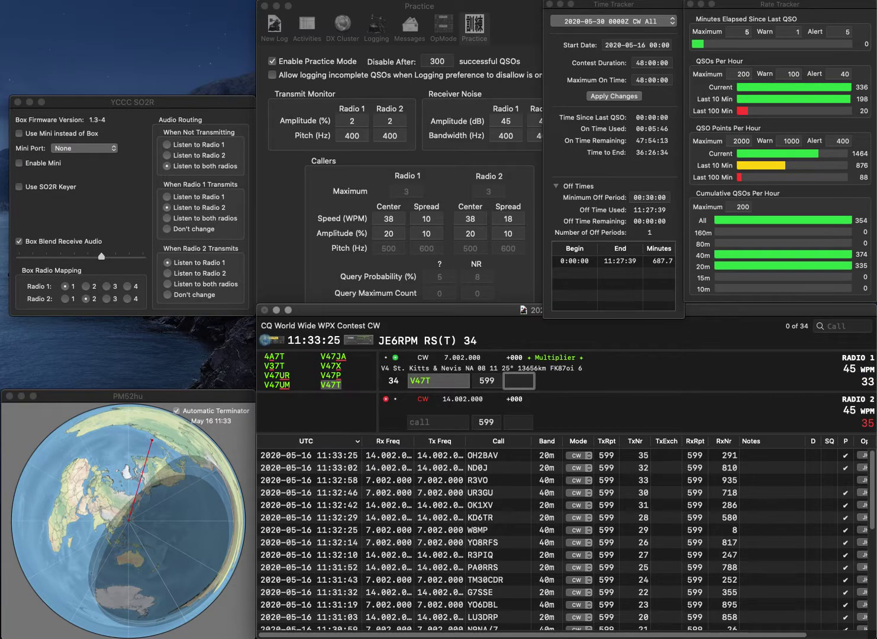
type("744")
key("Return")
Enter W4TOK as the caller on Radio 2 and send the exchange
type("WRTOK")
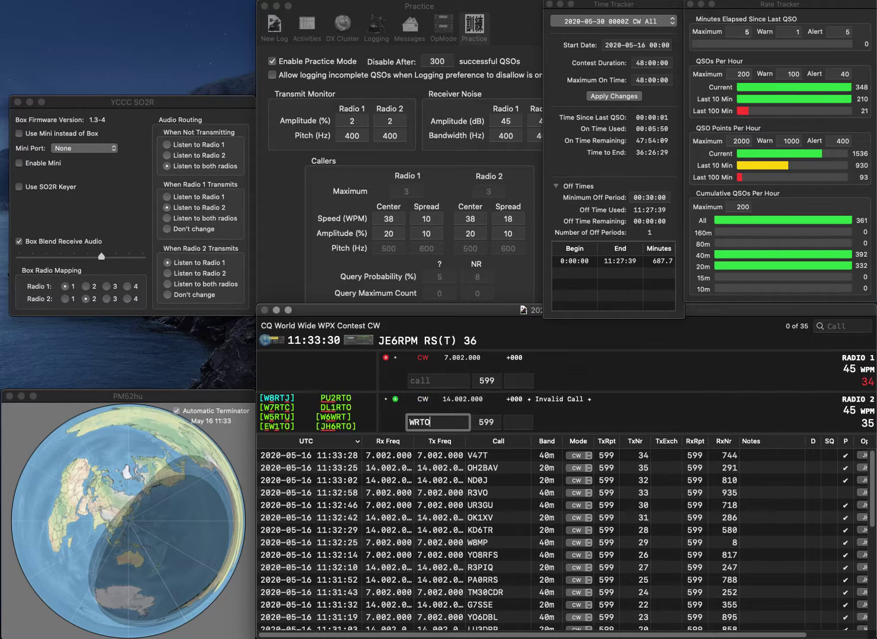
key("Left")
key("Left")
key("Left")
key("BackSpace")
type("4")
key("Return")
type("KM6P")
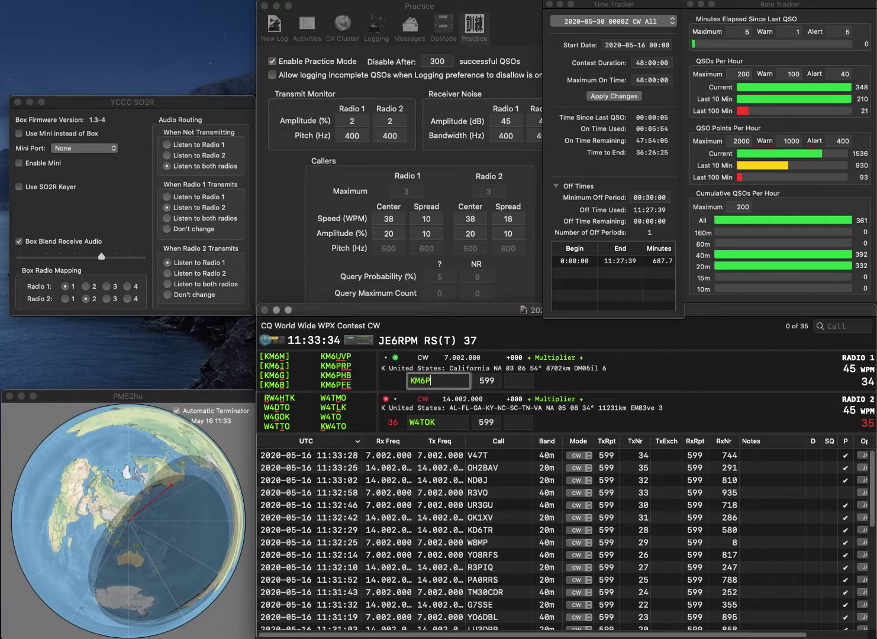
key("BackSpace")
type("LP")
key("BackSpace")
type("HB")
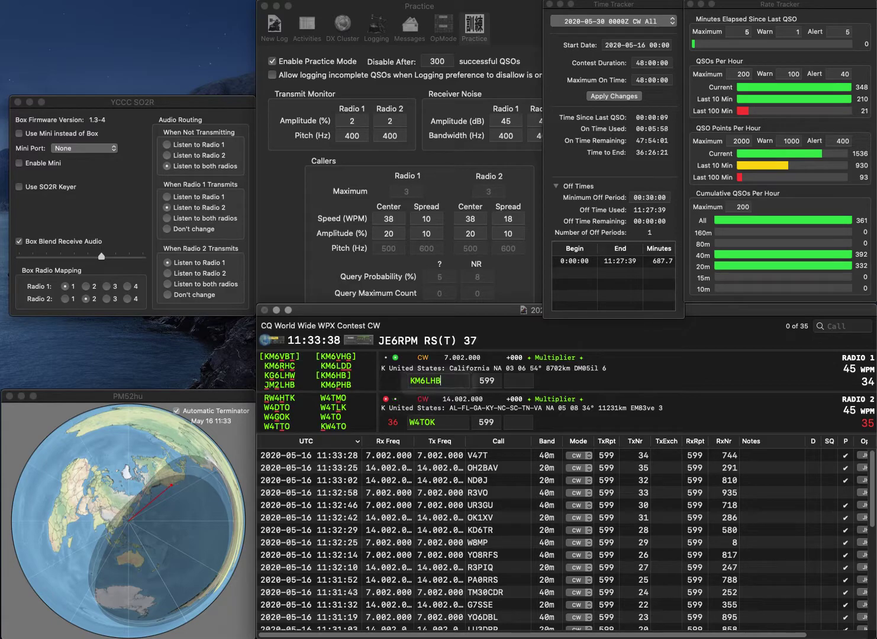
key("Return")
key("BackSpace")
type("5")
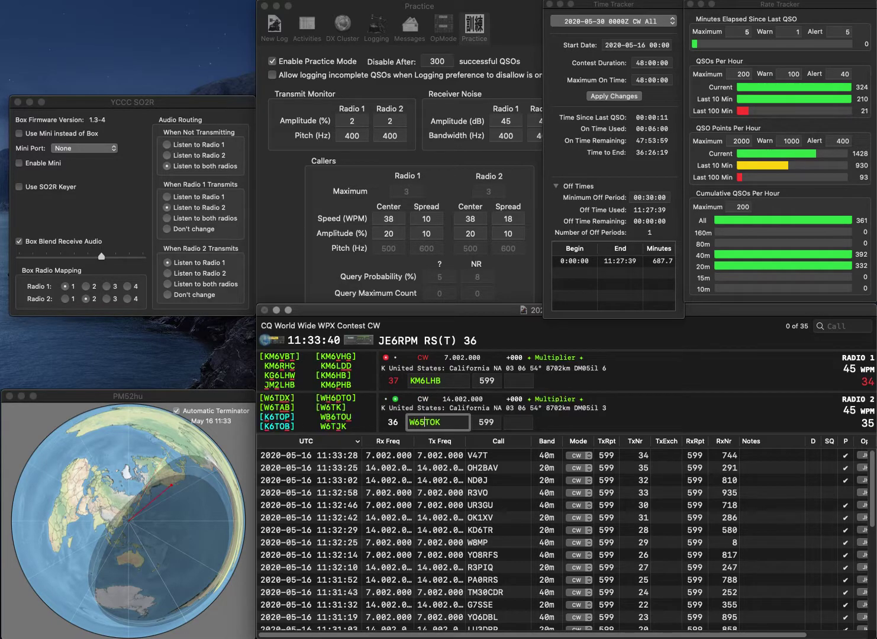
key("Delete")
type("R")
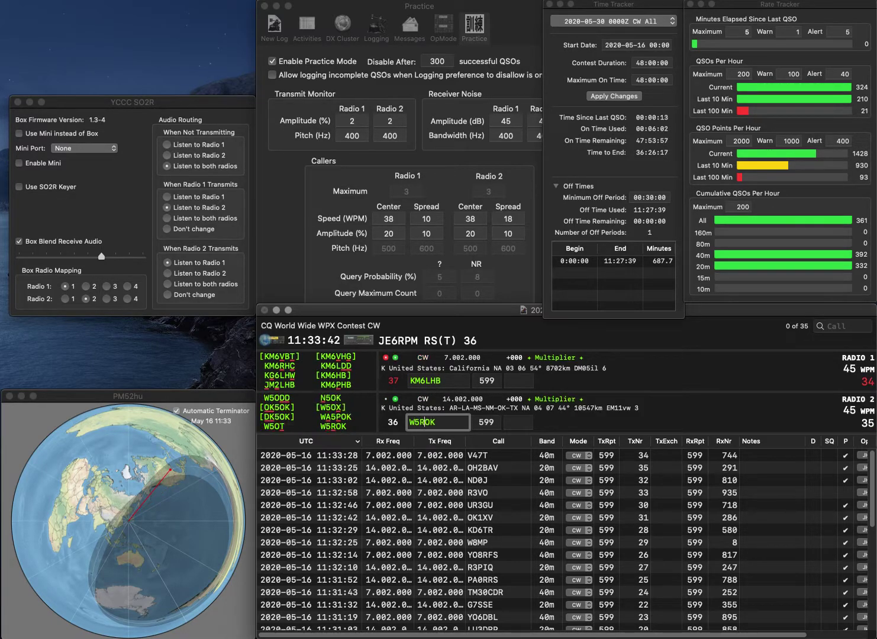
key("Return")
key("Left")
key("Left")
key("Left")
key("Delete")
type("P")
key("Return")
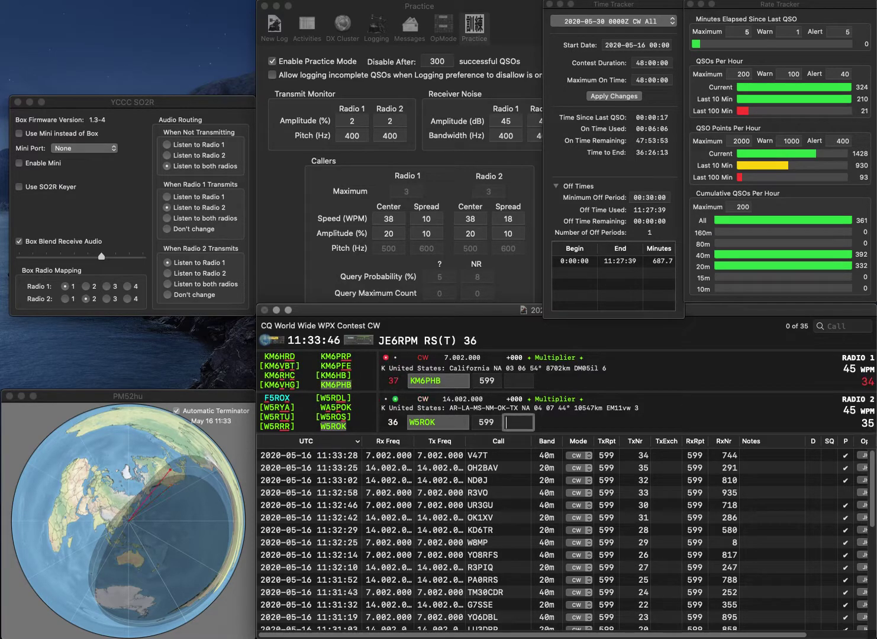
Log W5ROK with received number 626 on Radio 2 and KM6PHB with received number 993 on Radio 1
type("626")
key("Return")
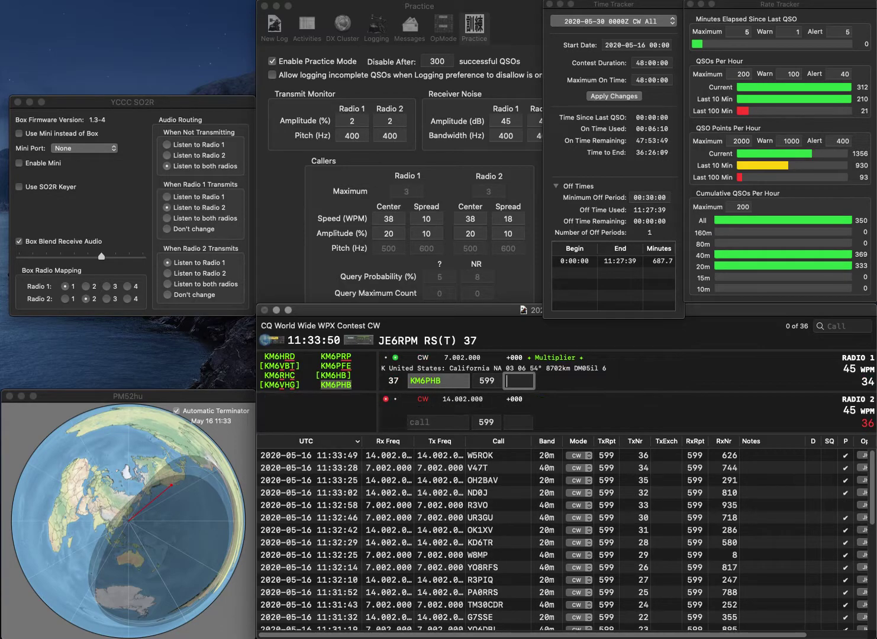
type("993")
key("Return")
Enter the partial call 8JSZ on Radio 2 and KF9D on Radio 1, sending each the exchange
type("8")
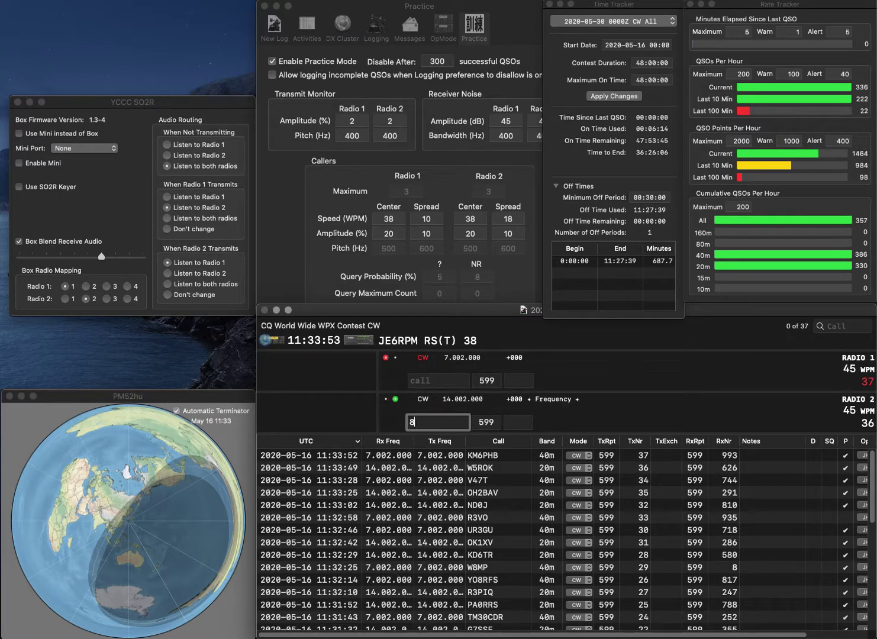
type("JSZ")
key("Return")
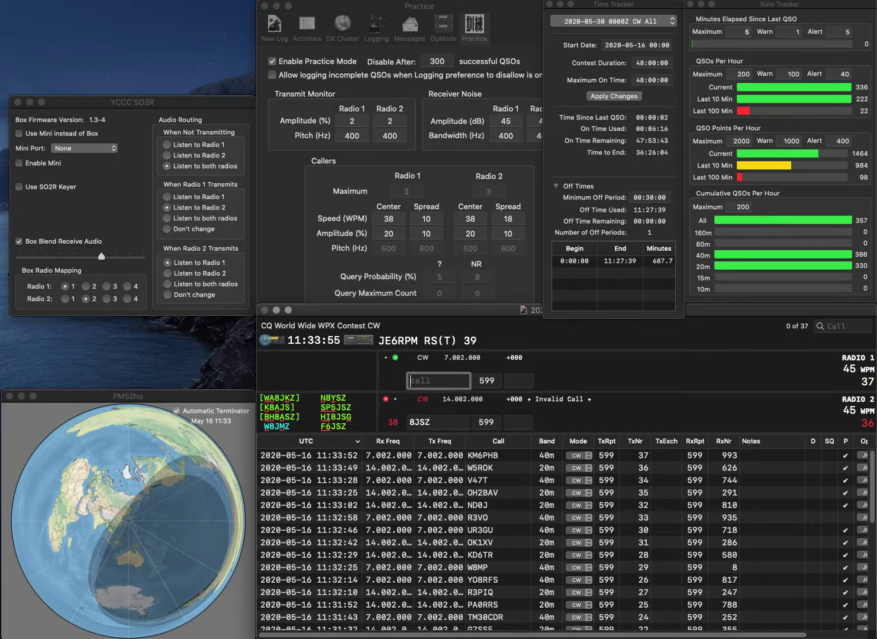
type("KF9D")
key("Return")
type("HI8JS")
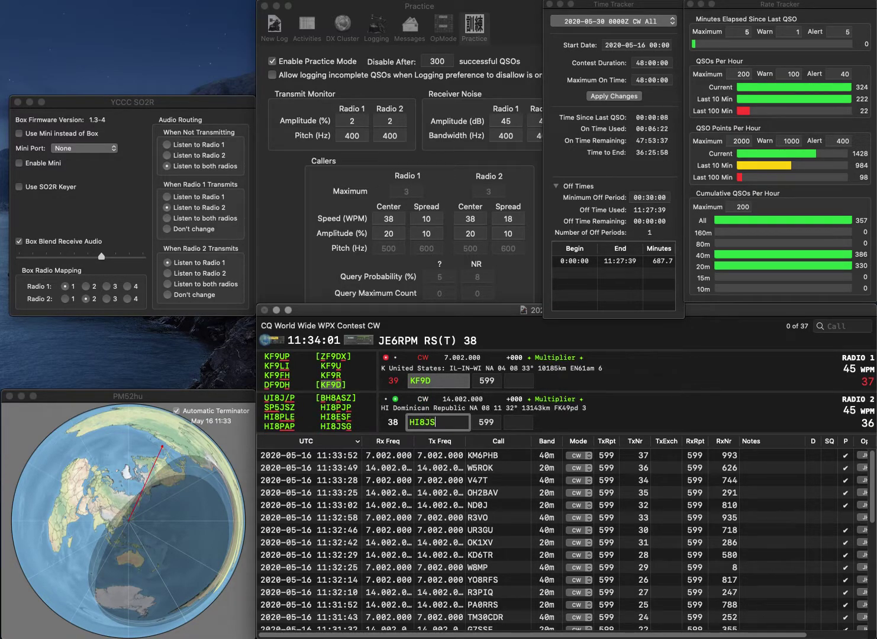
type("G")
key("Return")
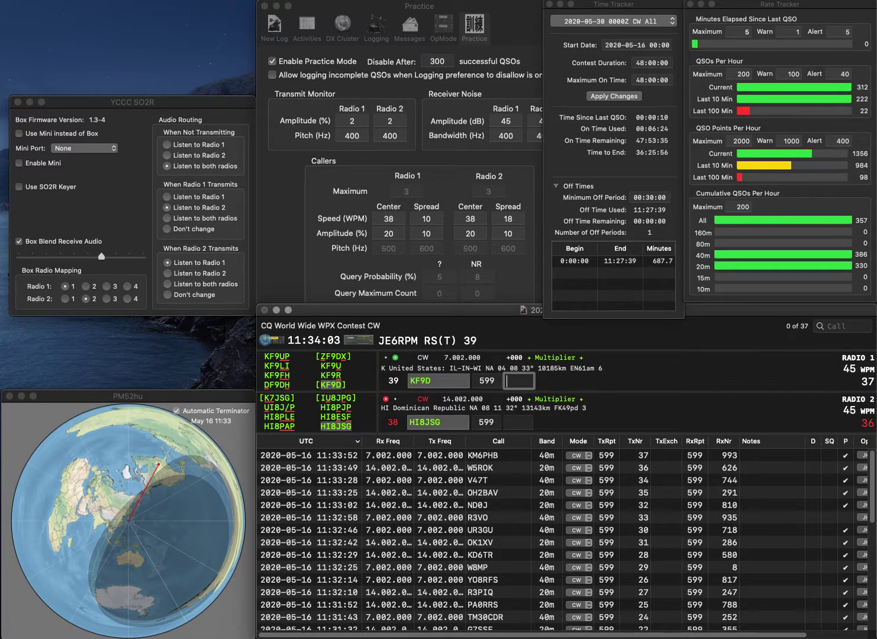
Log KF9D with received number 335 on Radio 1 and HI8JSG with received number 493 on Radio 2
type("35")
key("Return")
type("493")
key("Return")
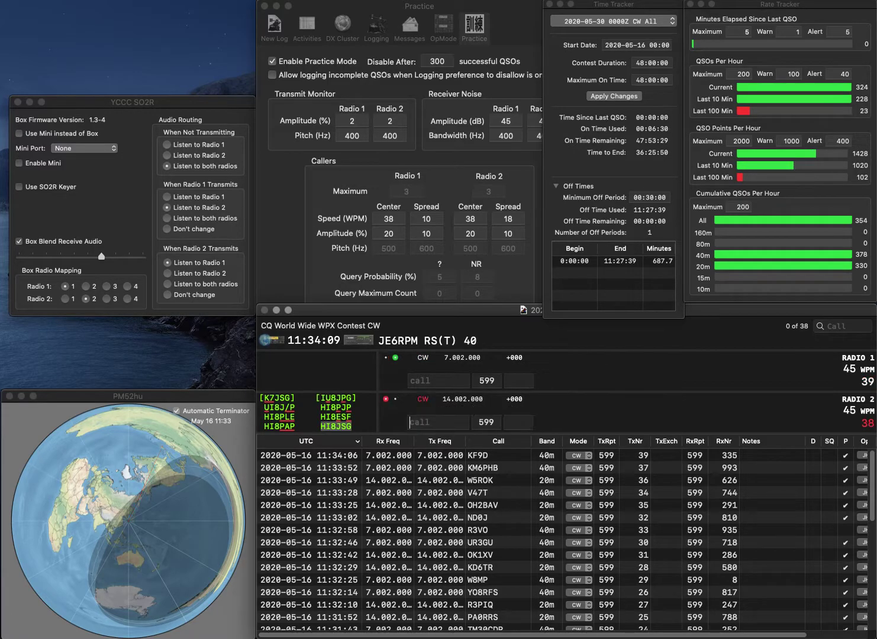
type("0WD")
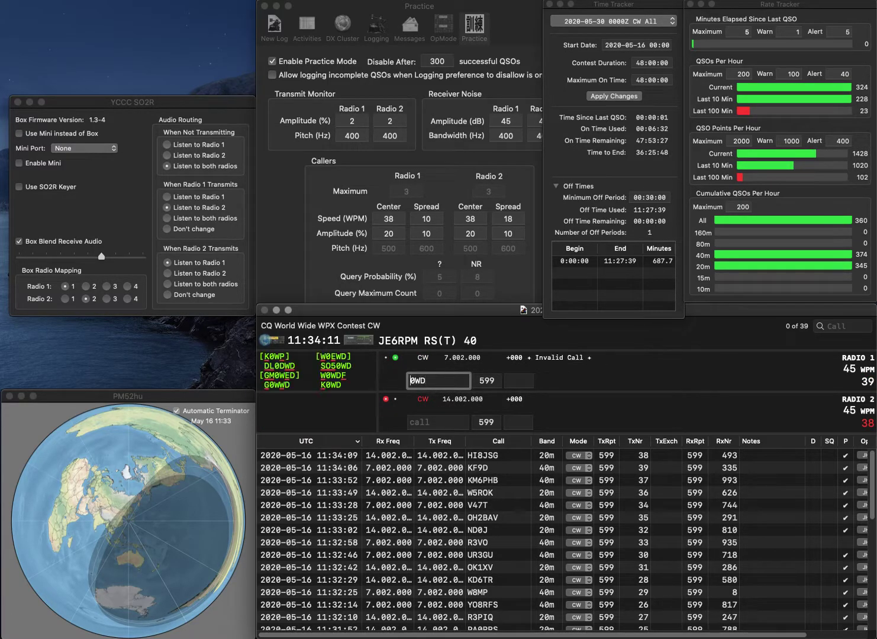
key("Return")
type("LY2GV")
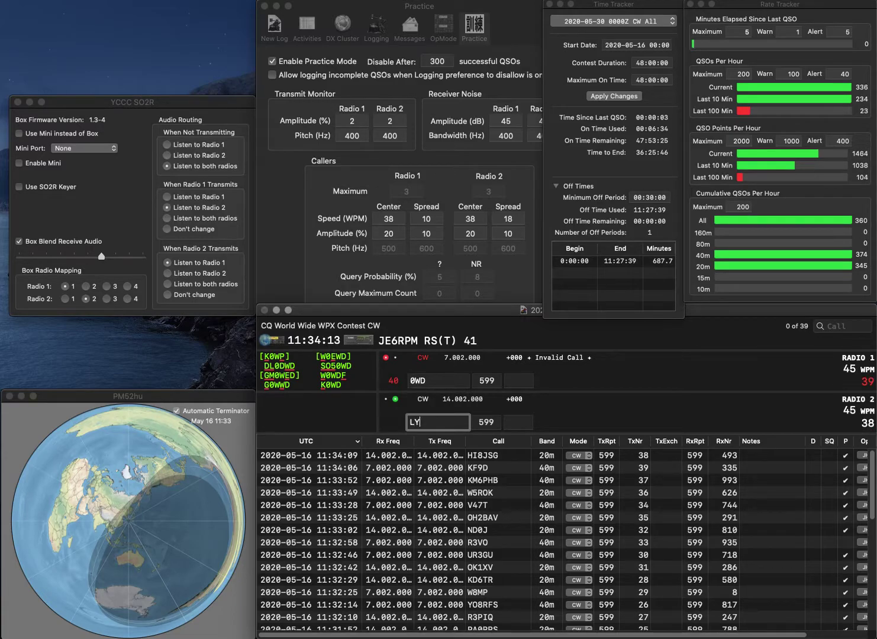
key("Return")
type("SM")
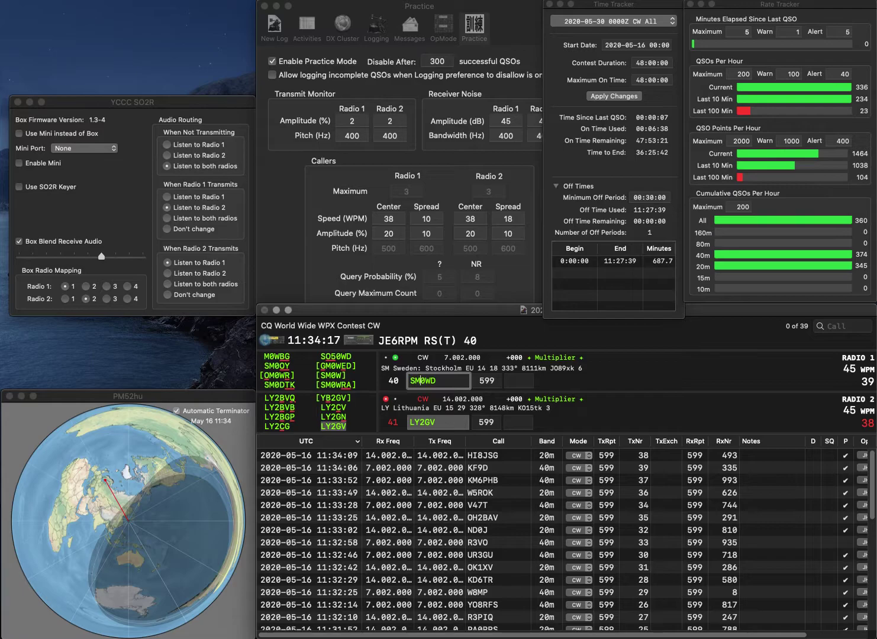
type("5")
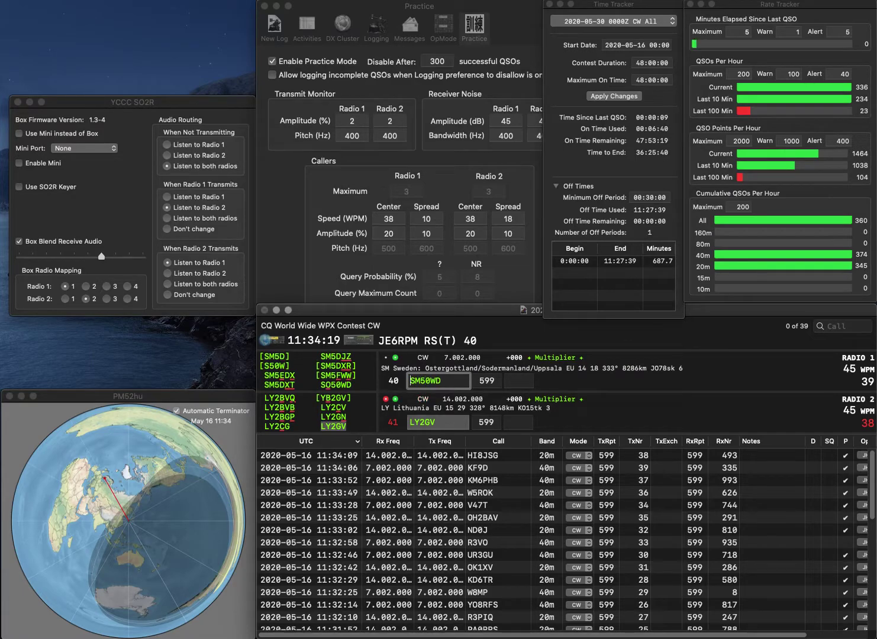
key("Left")
key("BackSpace")
type("O")
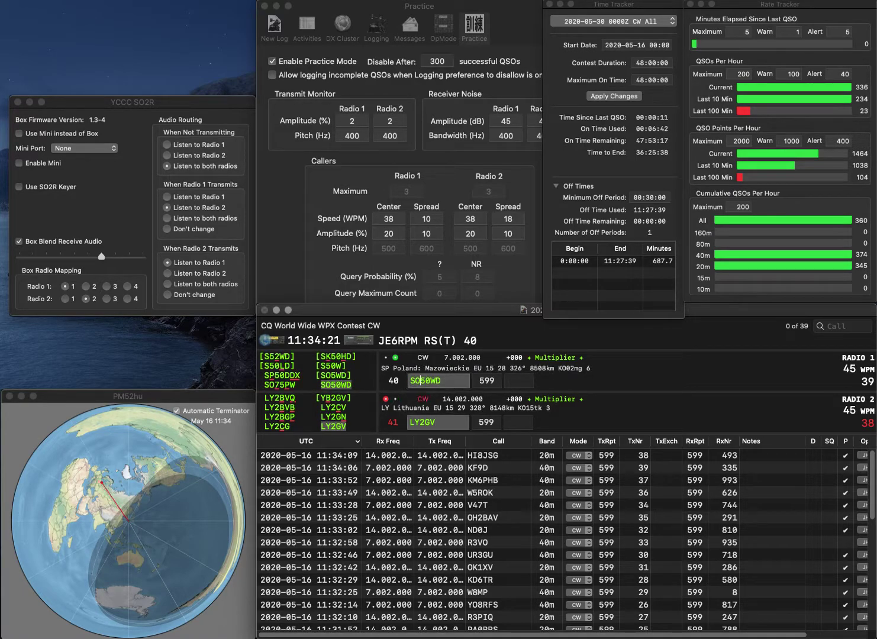
key("Return")
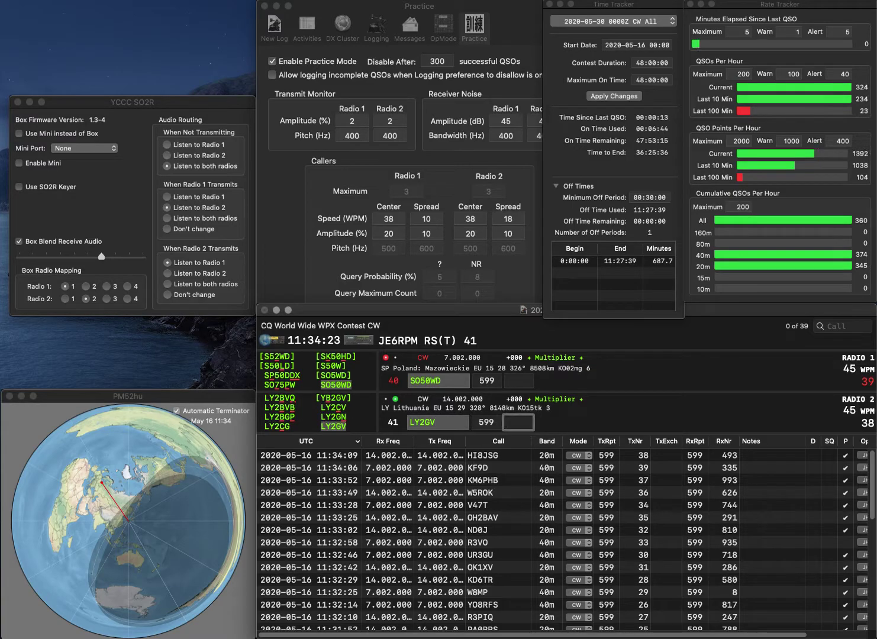
Log LY2GV with received number 480 on Radio 2 and SO50WD with received number 871 on Radio 1
type("480")
key("Return")
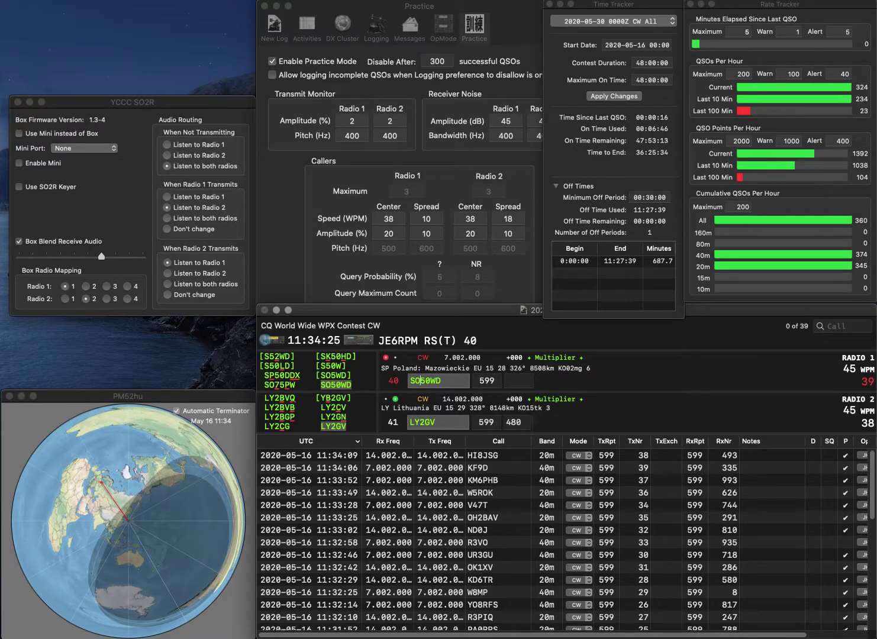
type("871")
key("Return")
type("K1ARR")
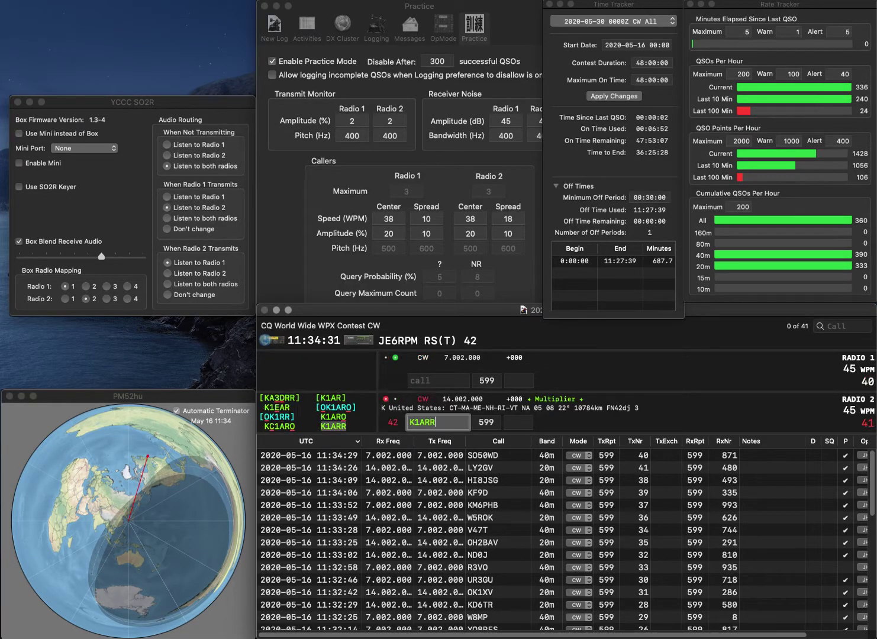
key("Return")
type("IU1")
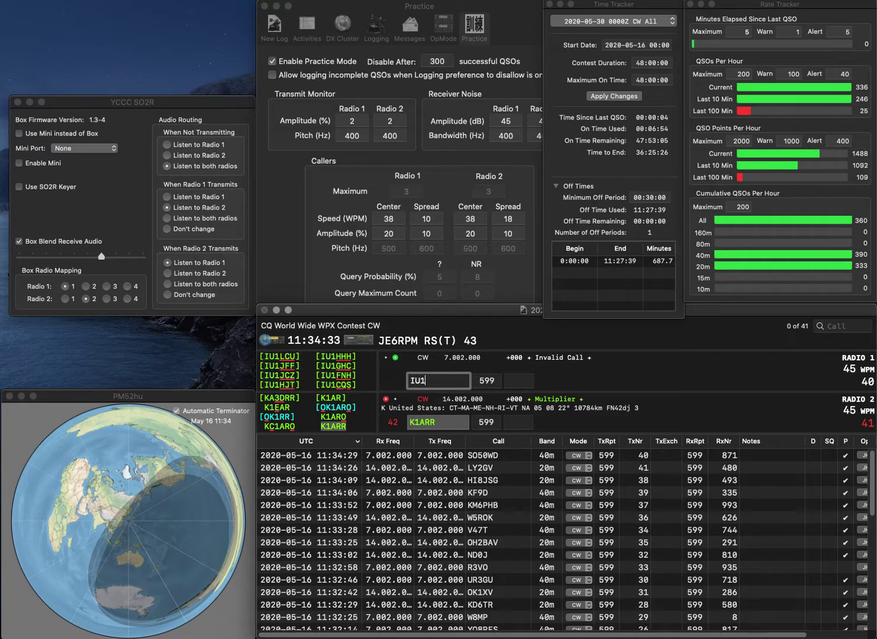
type("KAE")
key("Return")
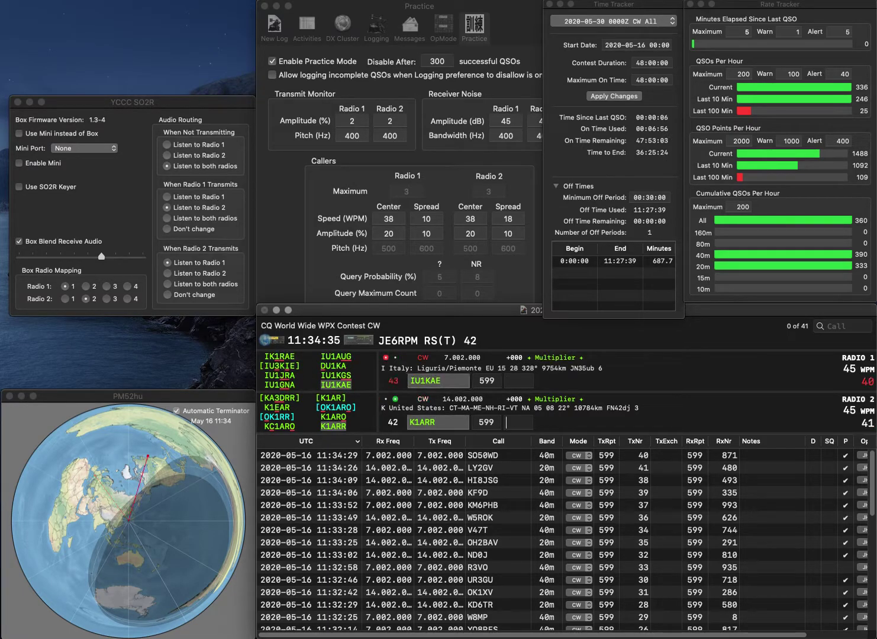
type("974")
key("Return")
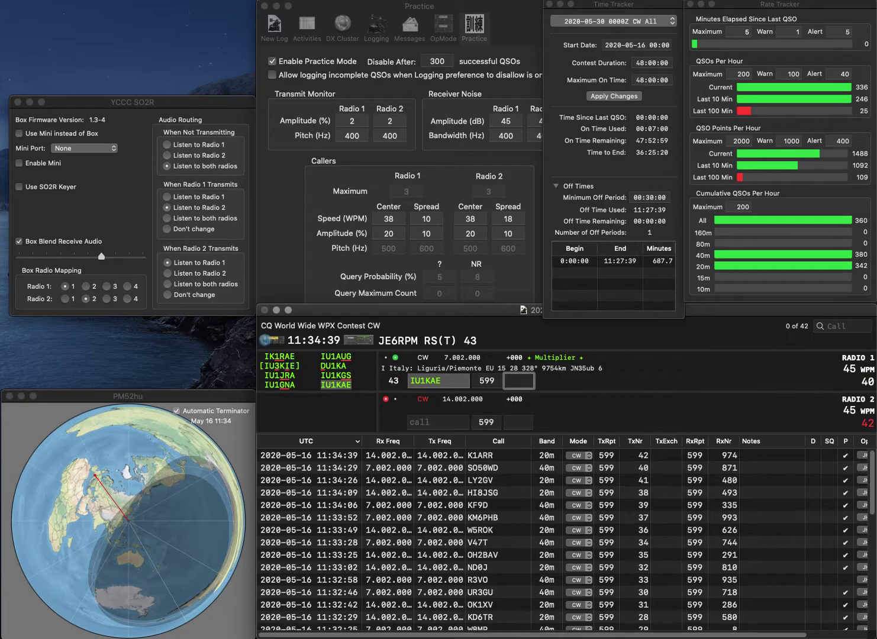
type("62")
type("8")
key("Return")
type("8PA")
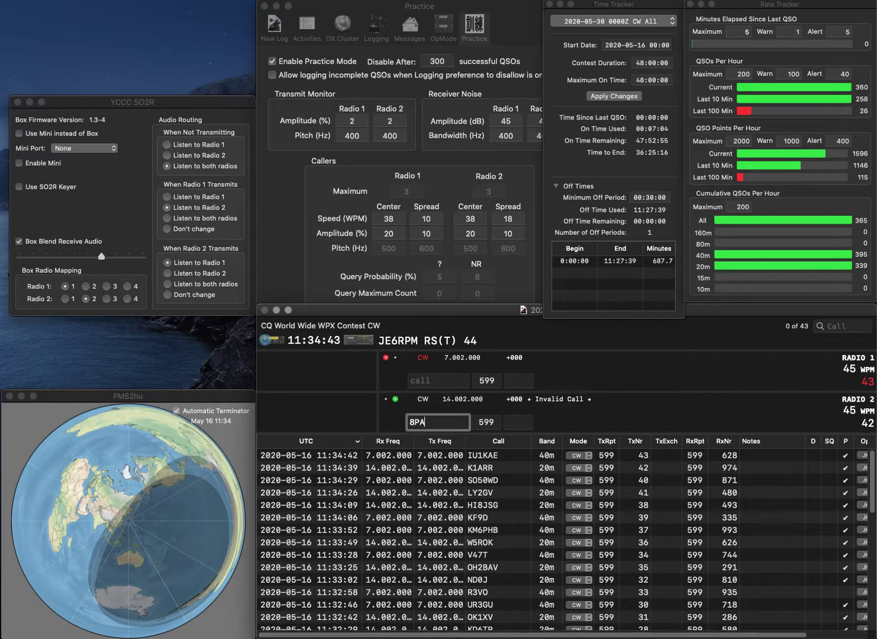
key("Home")
type("W")
key("Return")
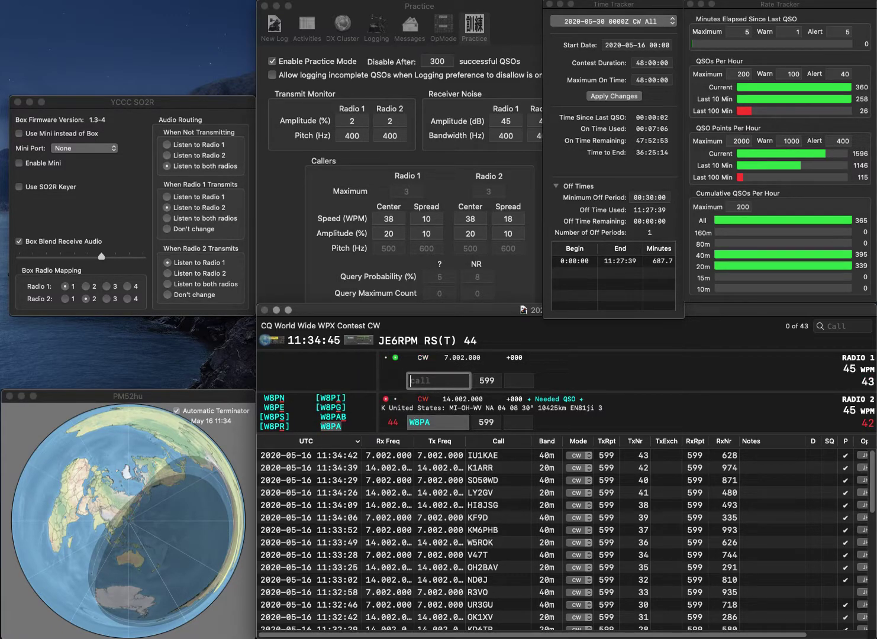
type("WS0I")
key("Return")
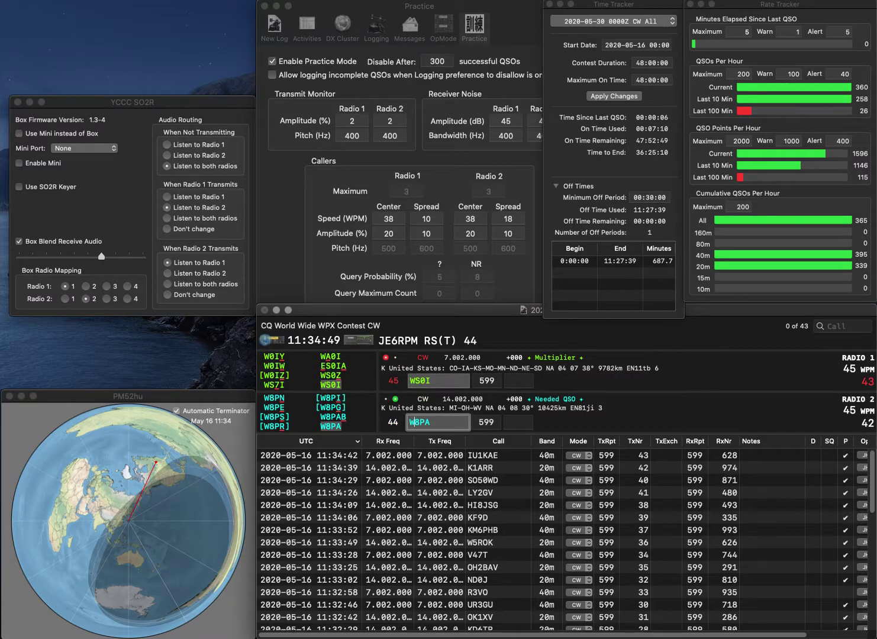
key("Delete")
type("9")
key("Return")
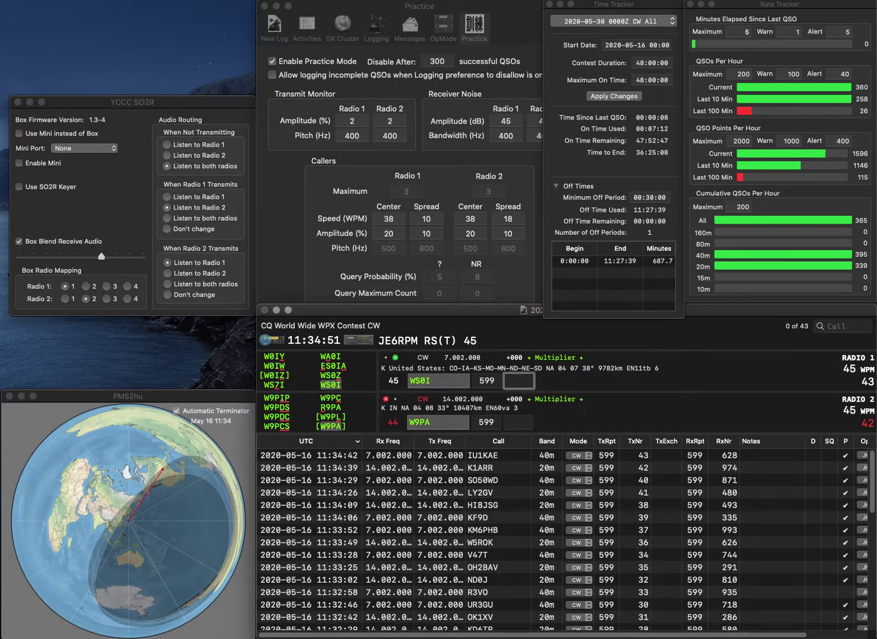
Log WS0I with received number 702 on Radio 1 and W9PA with received number 699 on Radio 2
type("702")
key("Return")
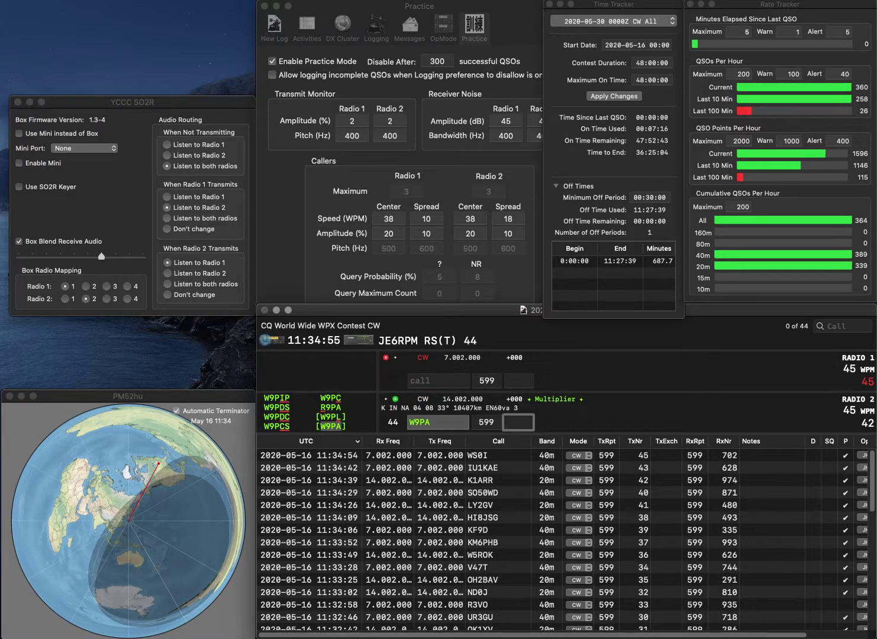
type("699")
key("Return")
Enter YU5MAV as the caller on Radio 1 and DL3DLN on Radio 2, sending each the exchange
type("YU5")
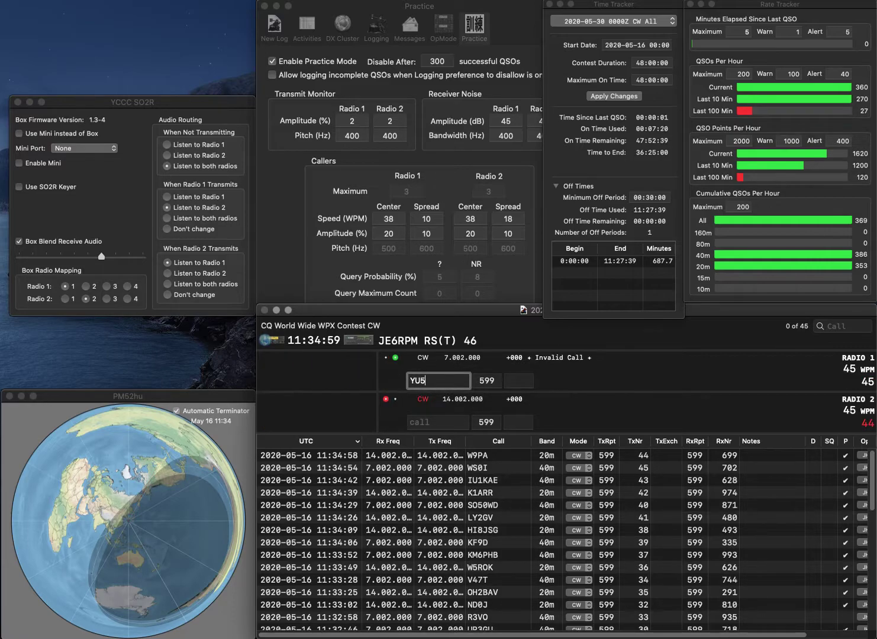
type("MAV")
key("Return")
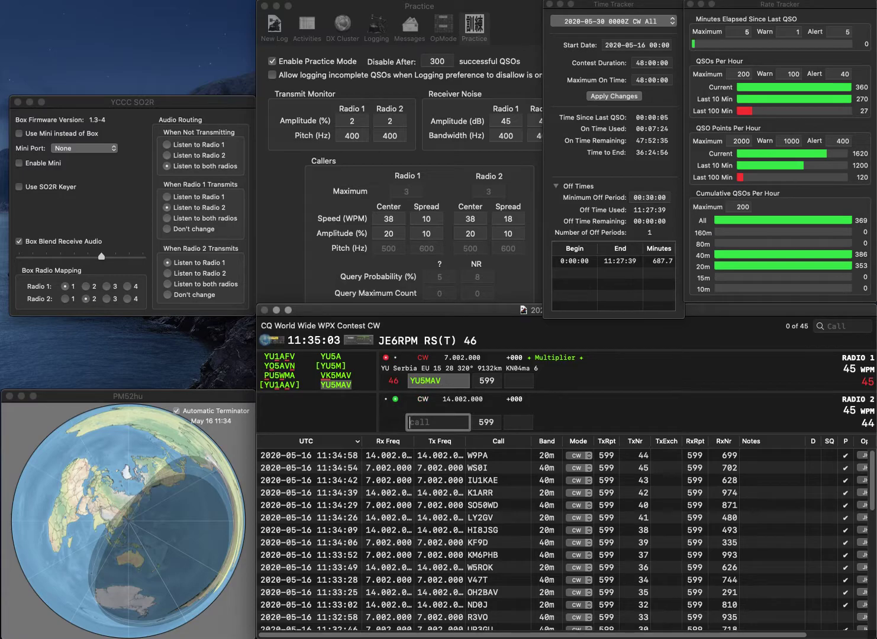
type("DL3DLN")
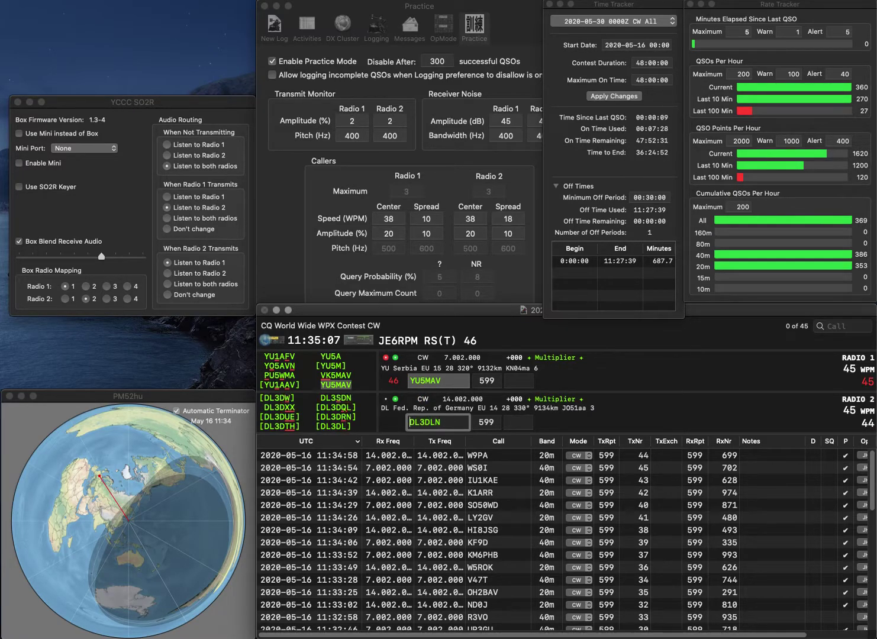
key("Return")
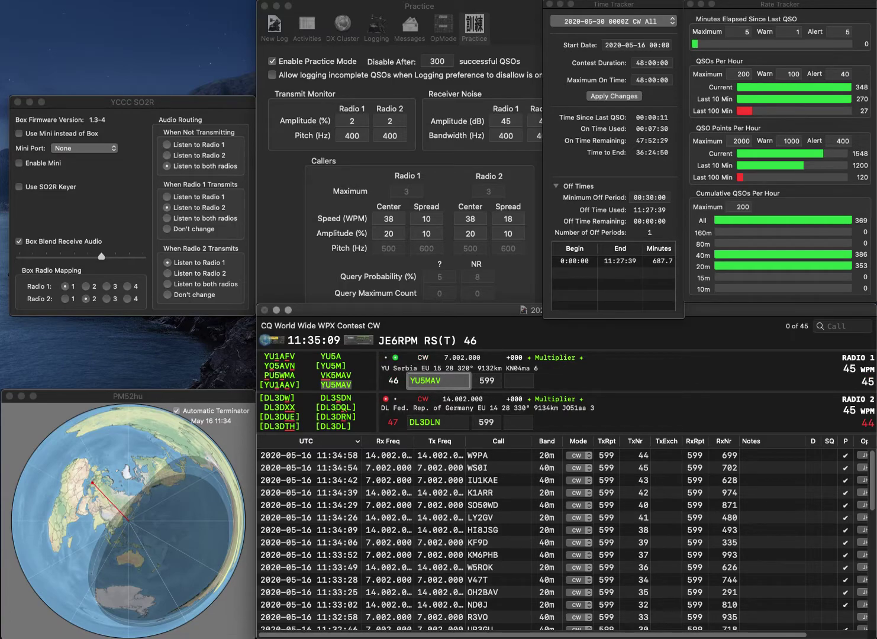
key("Tab")
type("55")
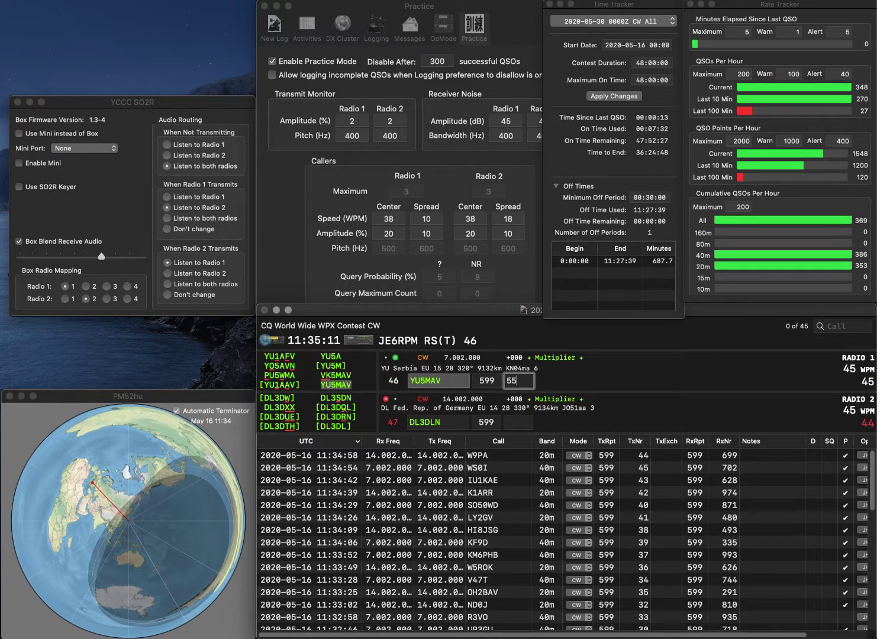
key("Return")
Correct the Radio 2 call to SV5/DL3DRN and send the exchange again
type("S")
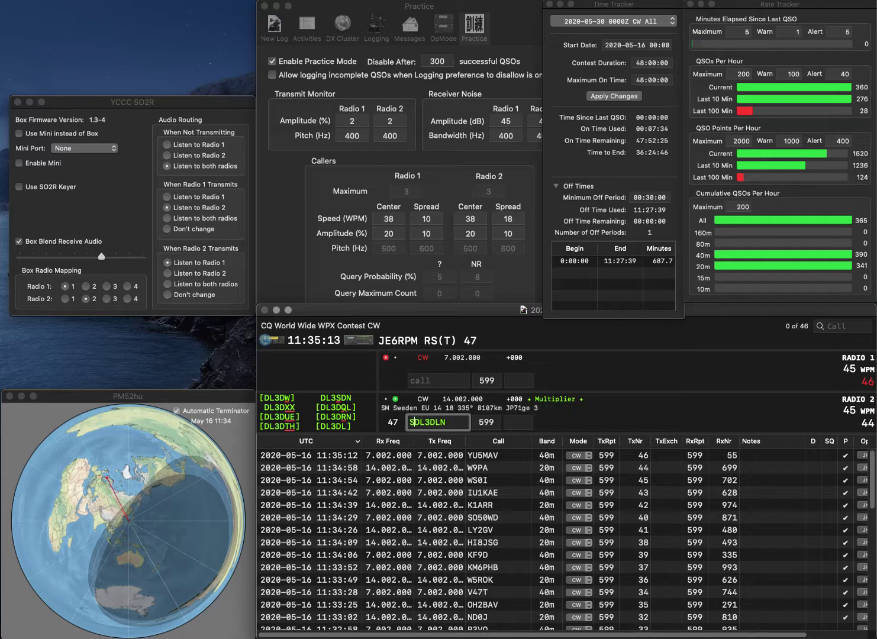
type("V5/")
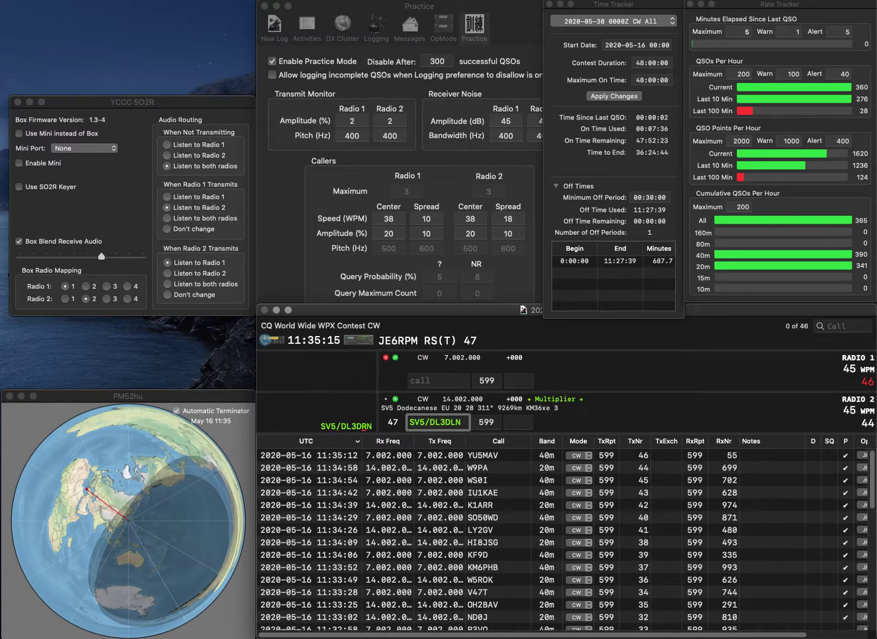
key("BackSpace")
key("BackSpace")
type("RN")
key("Return")
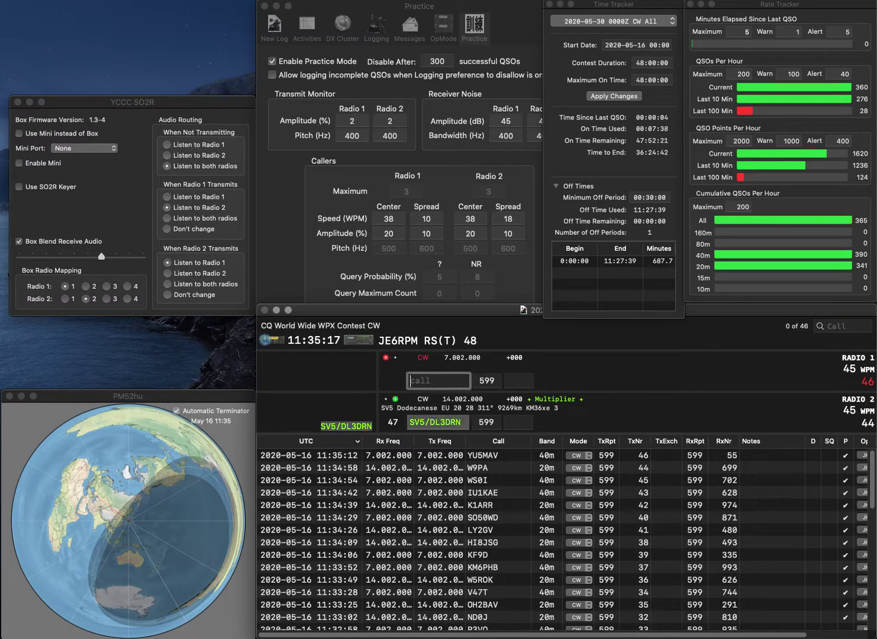
type("IK3")
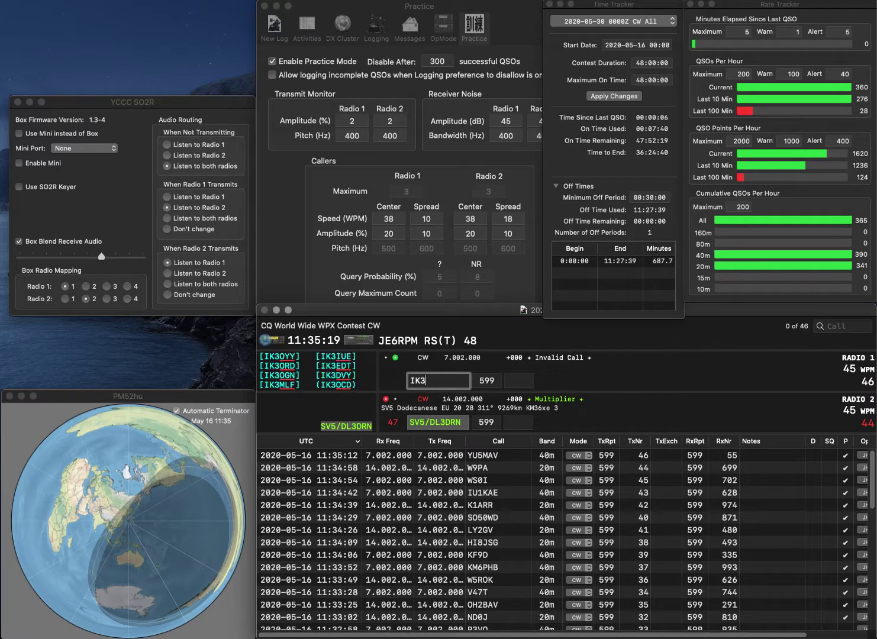
type("BVD")
key("Return")
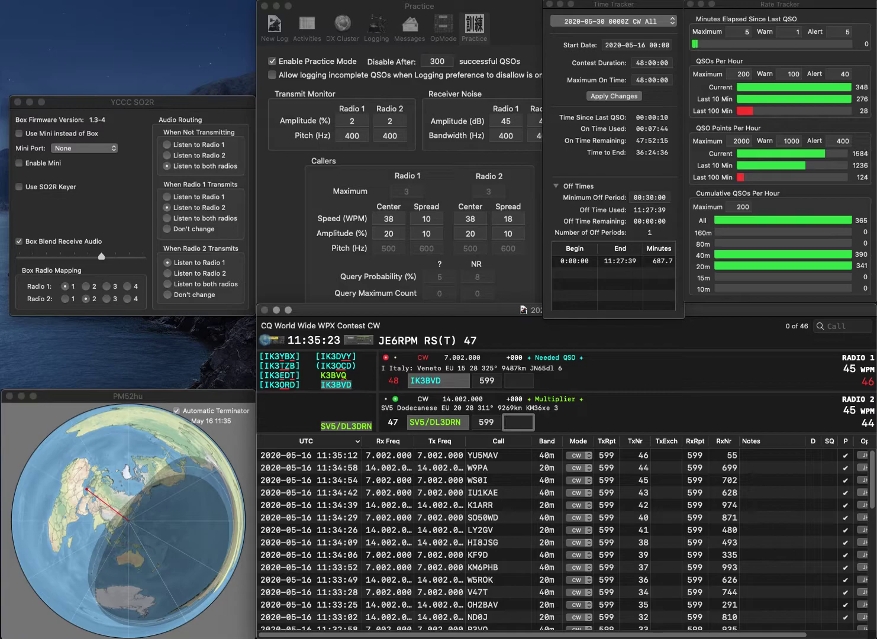
type("816")
key("Return")
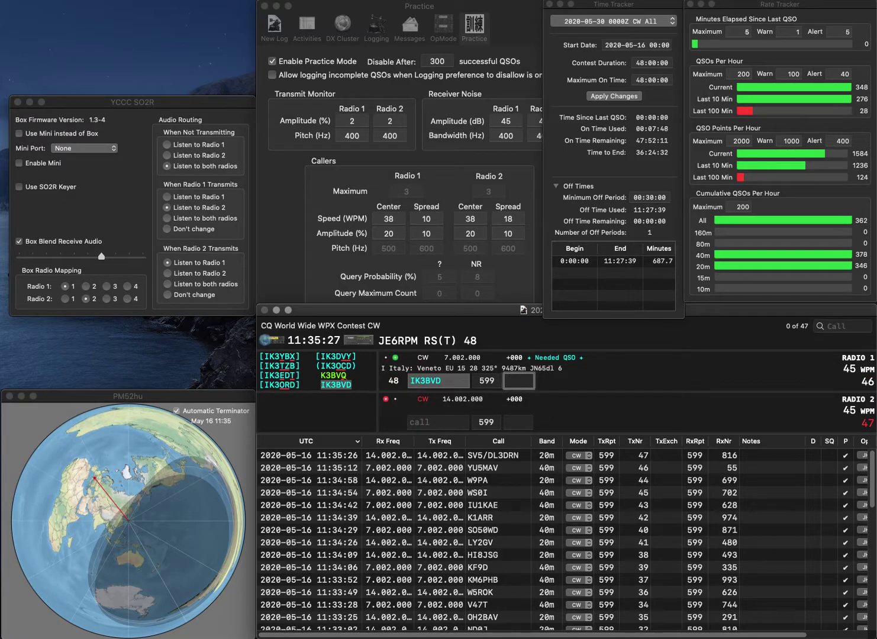
type("122")
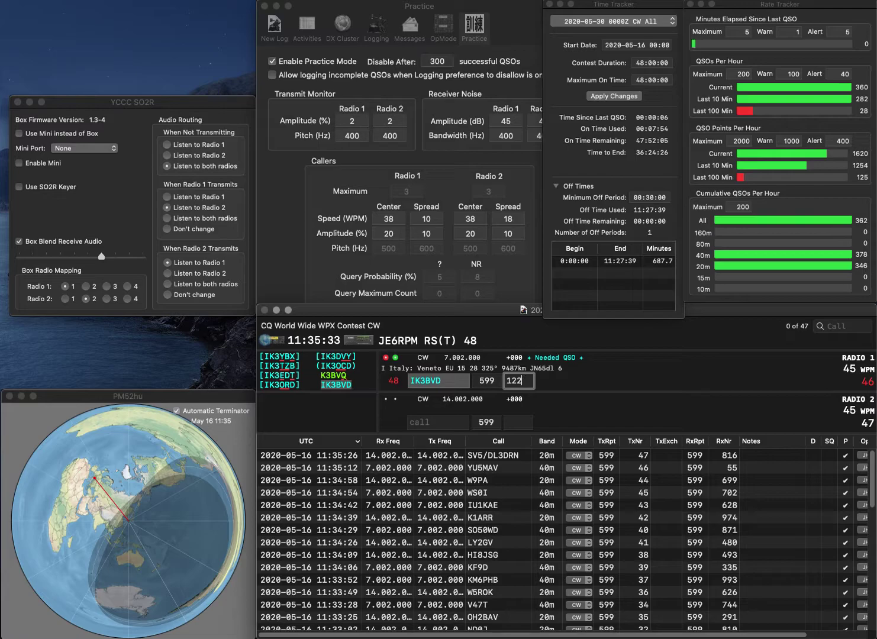
key("Return")
type("AD7OG")
key("Return")
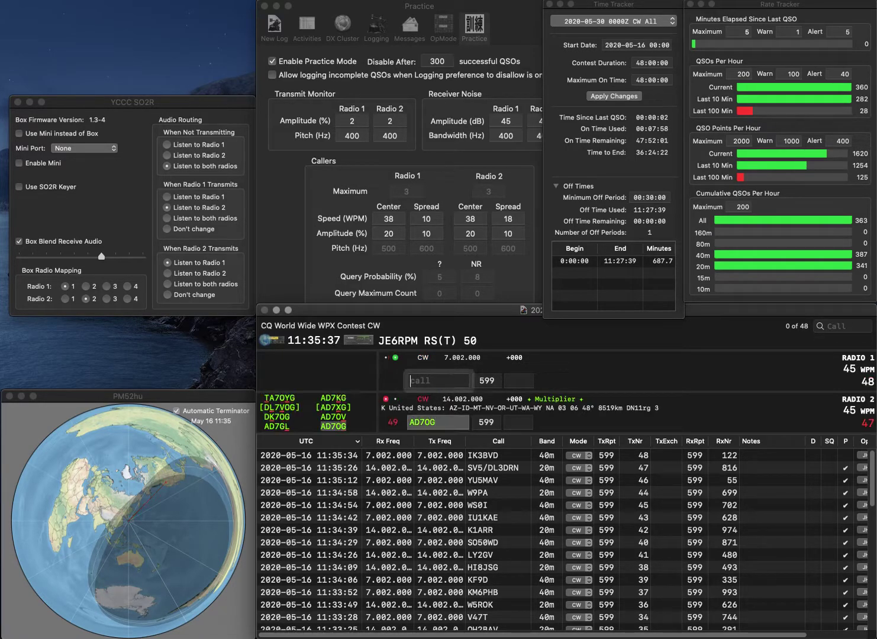
type("JH1OTZ")
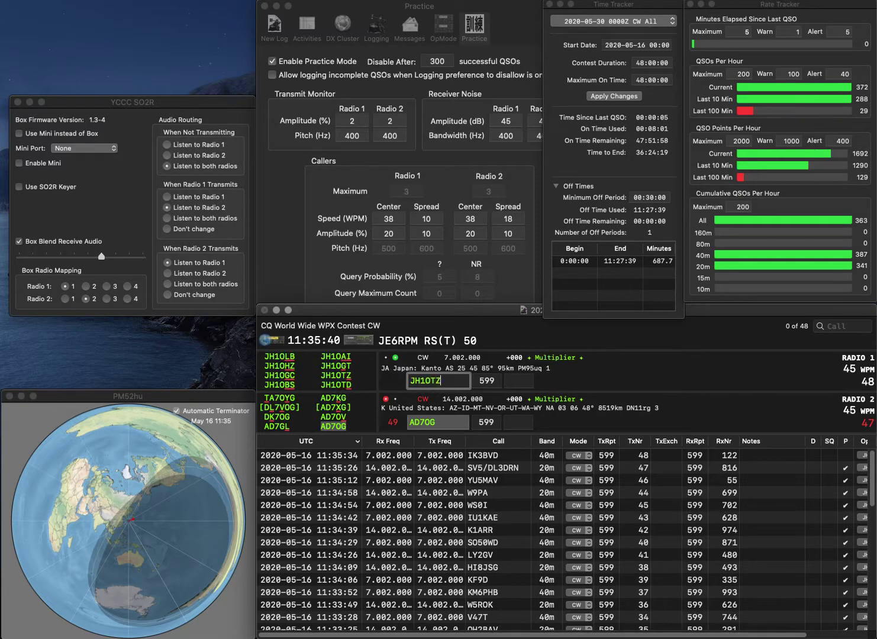
key("Return")
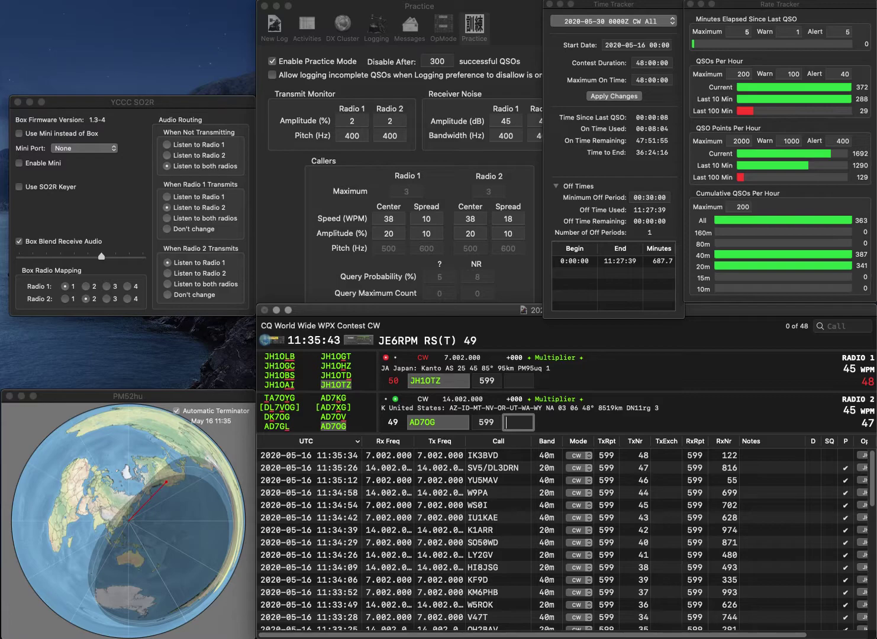
Log AD7OG with received number 340 on Radio 2 and JH1OTZ with received number 655 on Radio 1
type("340")
key("Return")
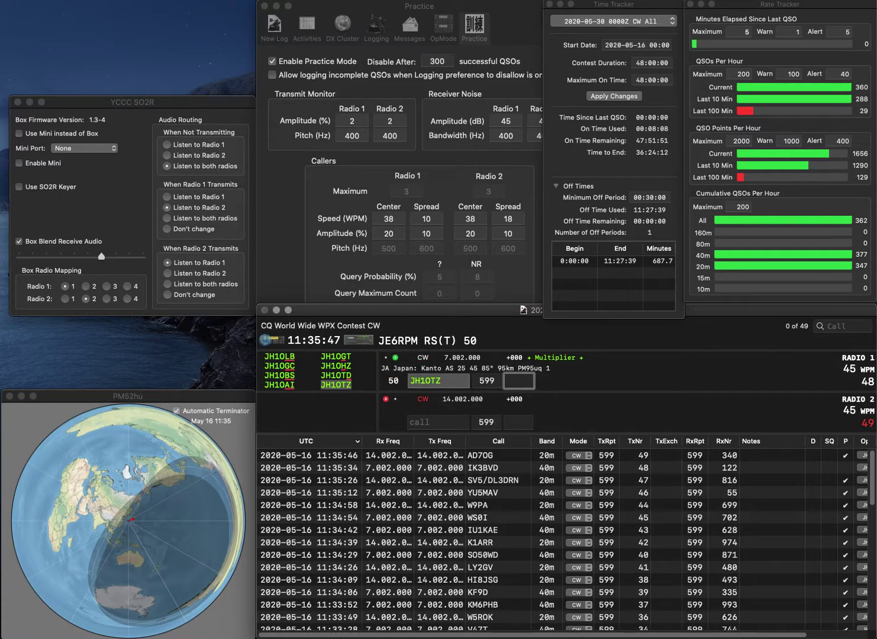
type("655")
key("Return")
type("JK1")
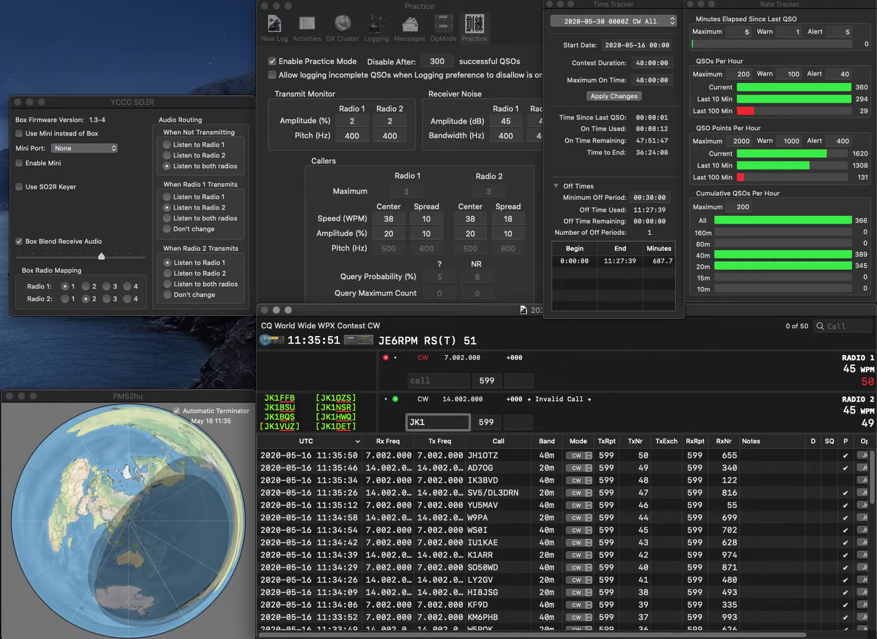
type("SIK")
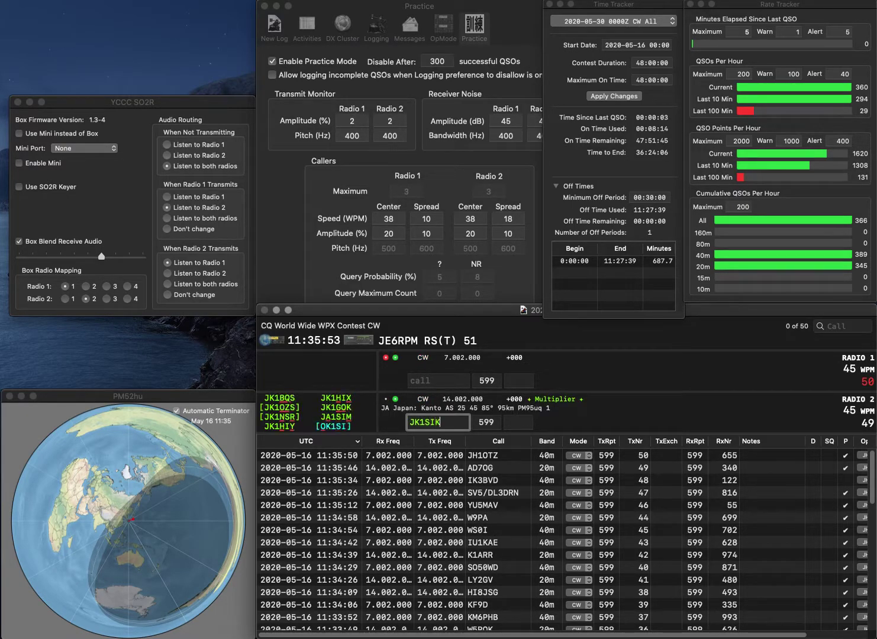
key("Return")
type("K0PHP")
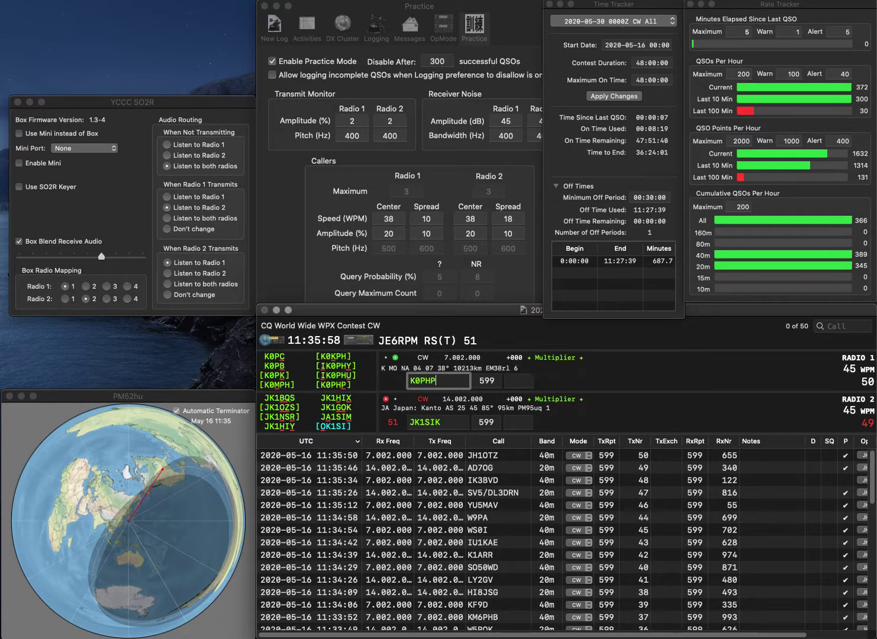
key("Return")
Correct the Radio 2 call to JK1HIX and send the exchange again
key("Left")
key("BackSpace")
type("H")
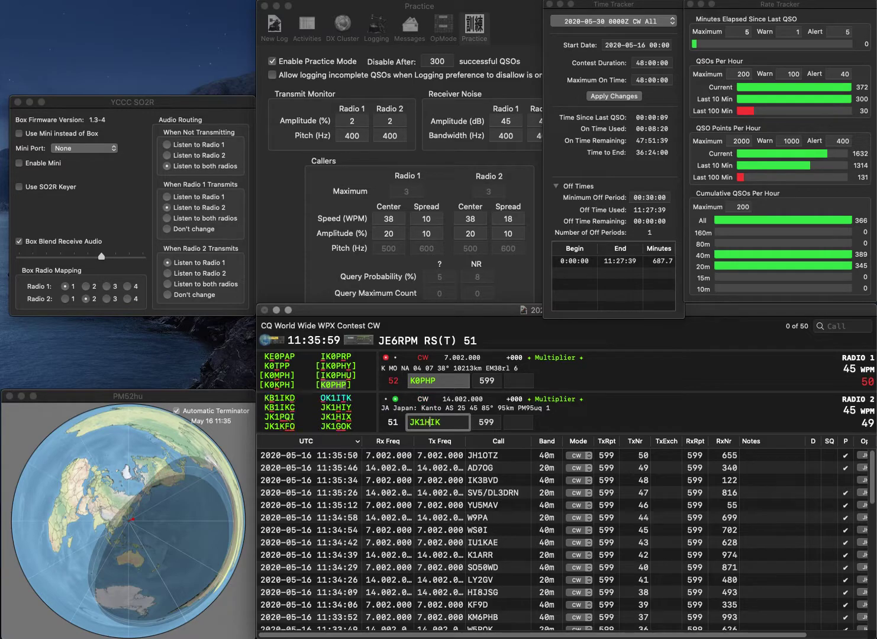
key("BackSpace")
type("X")
key("Return")
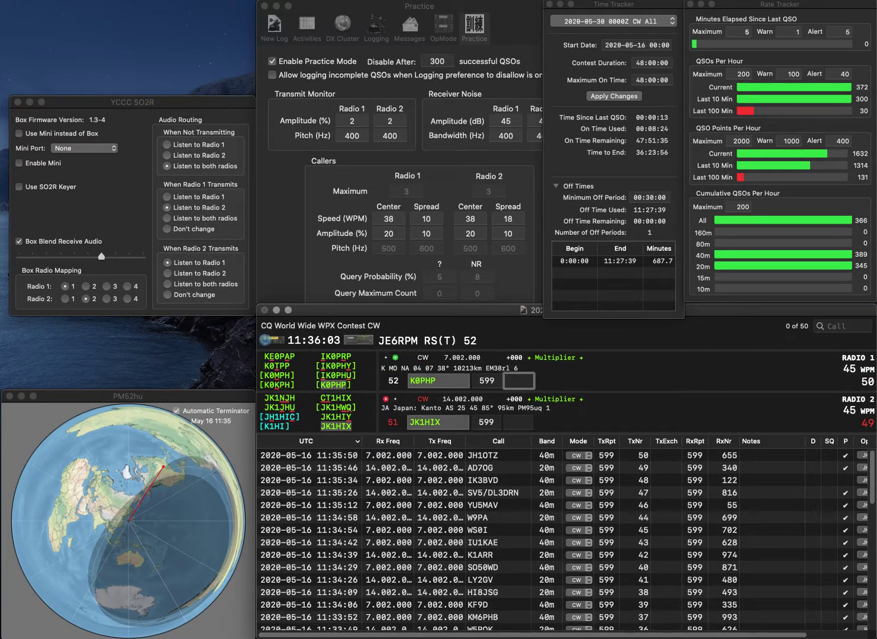
type("603")
key("Return")
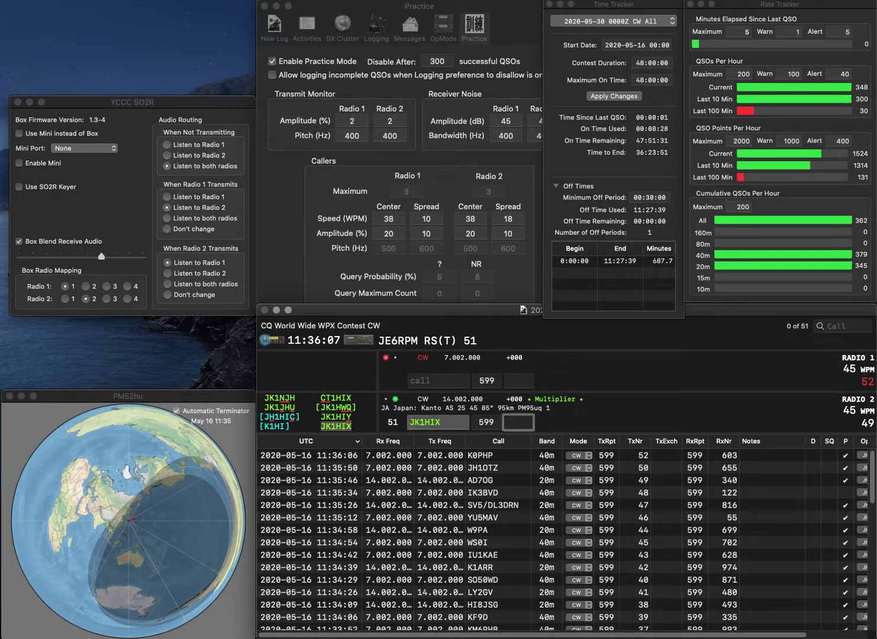
type("20")
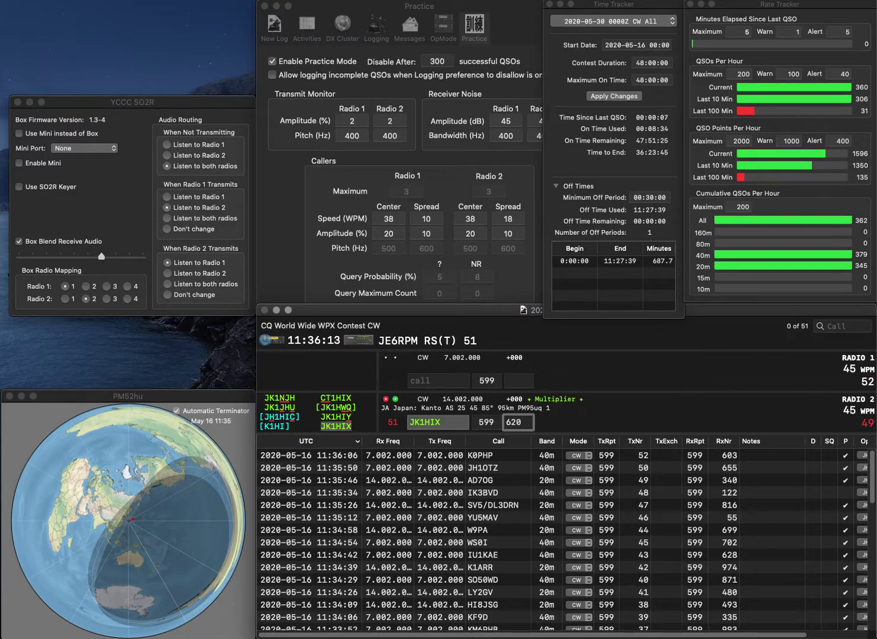
key("Up")
key("Down")
key("Return")
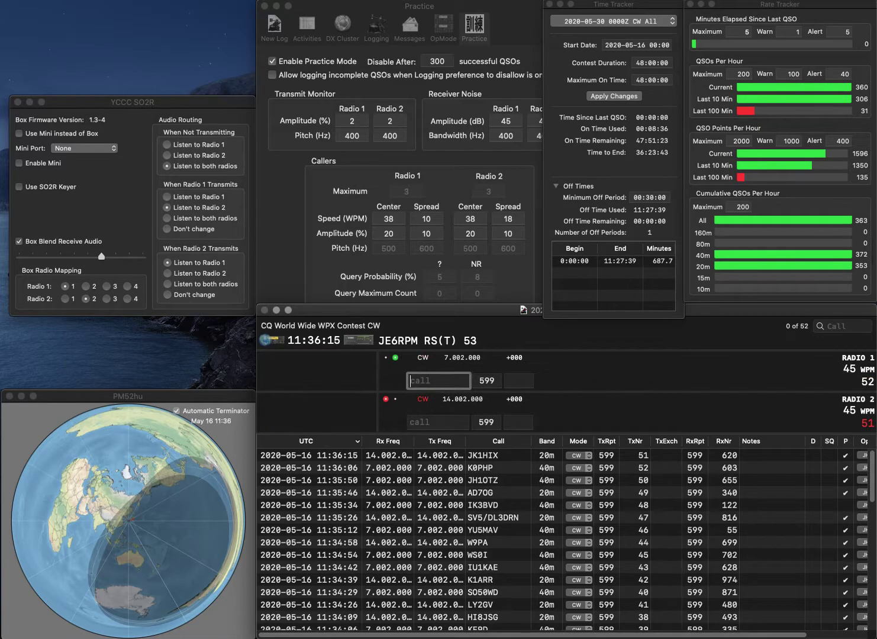
Enter NE1QP as the caller on Radio 1 and NE0L on Radio 2, sending each the exchange
type("NEQ")
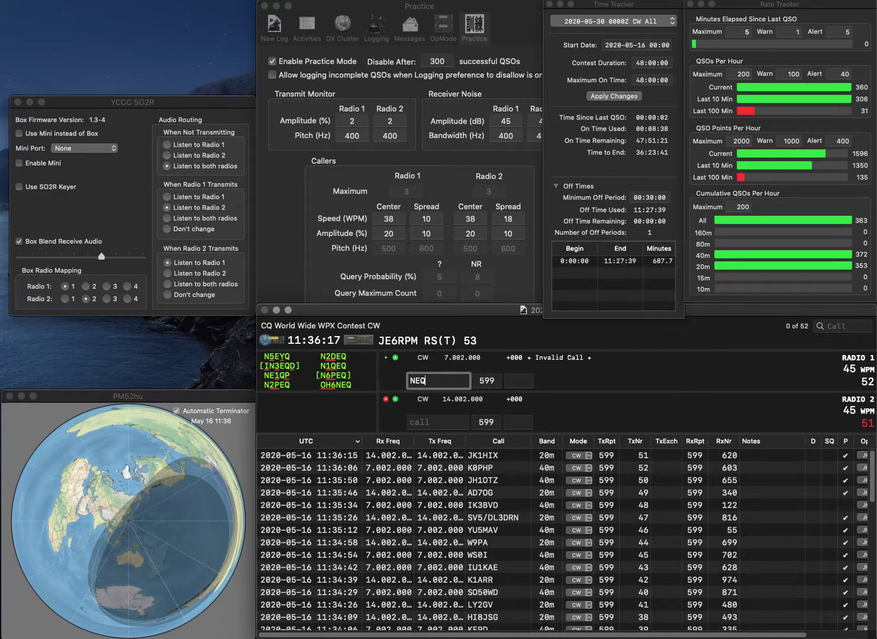
type("P1")
key("Return")
type("0L")
key("Left")
key("Left")
type("NE")
key("Return")
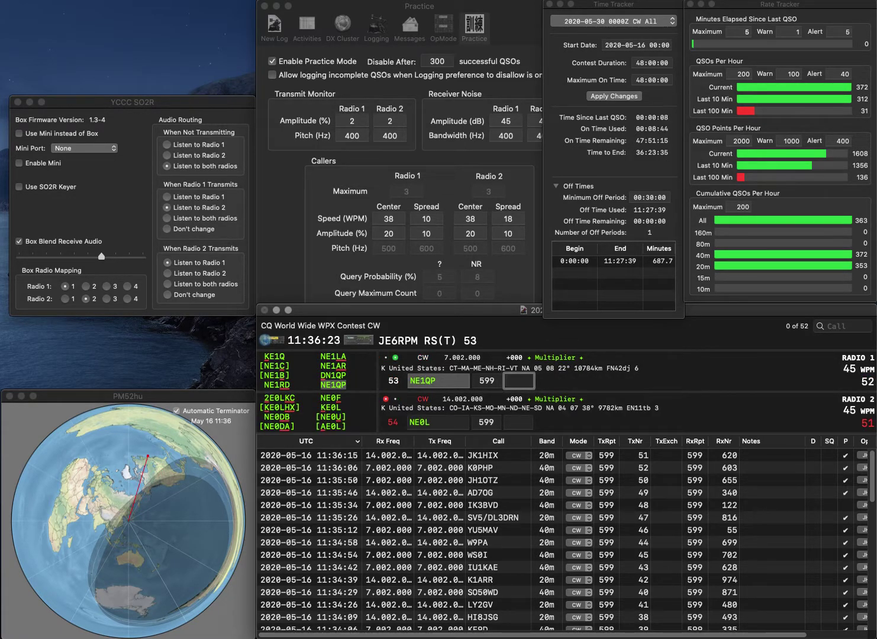
Log NE1QP with received number 66 on Radio 1, and correct the Radio 2 call to NO0L, resending the exchange
type("66")
key("Return")
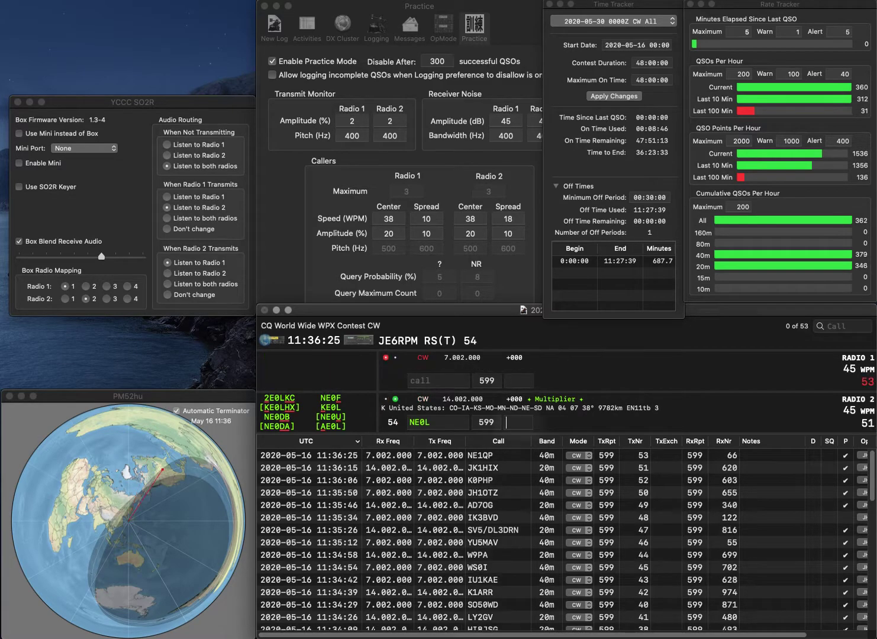
key("Delete")
type("O")
key("Return")
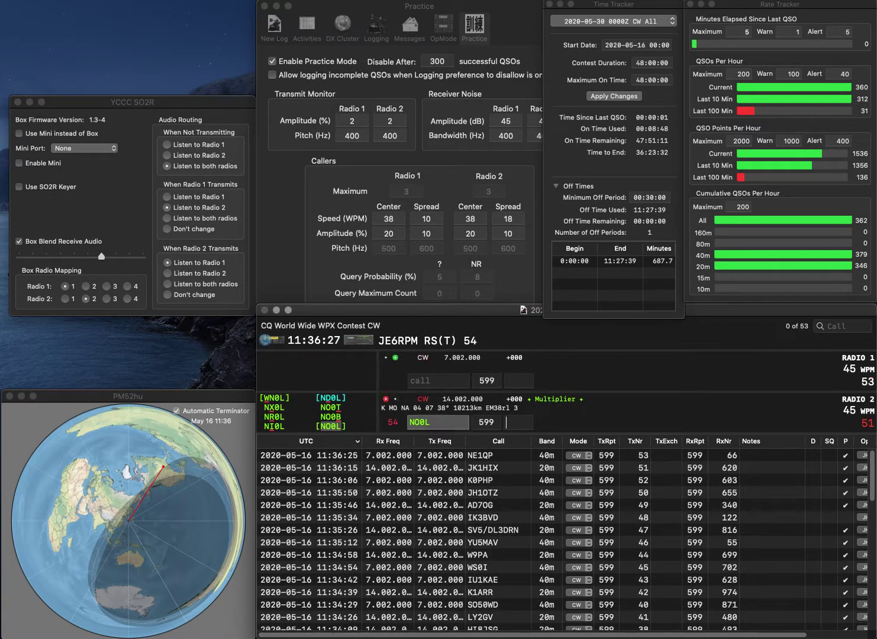
type("EA5E")
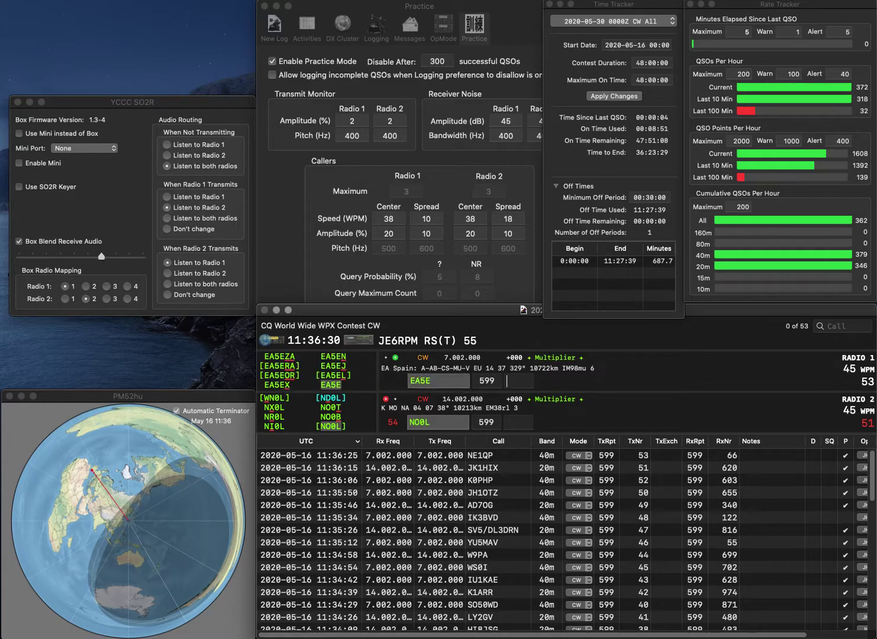
key("Return")
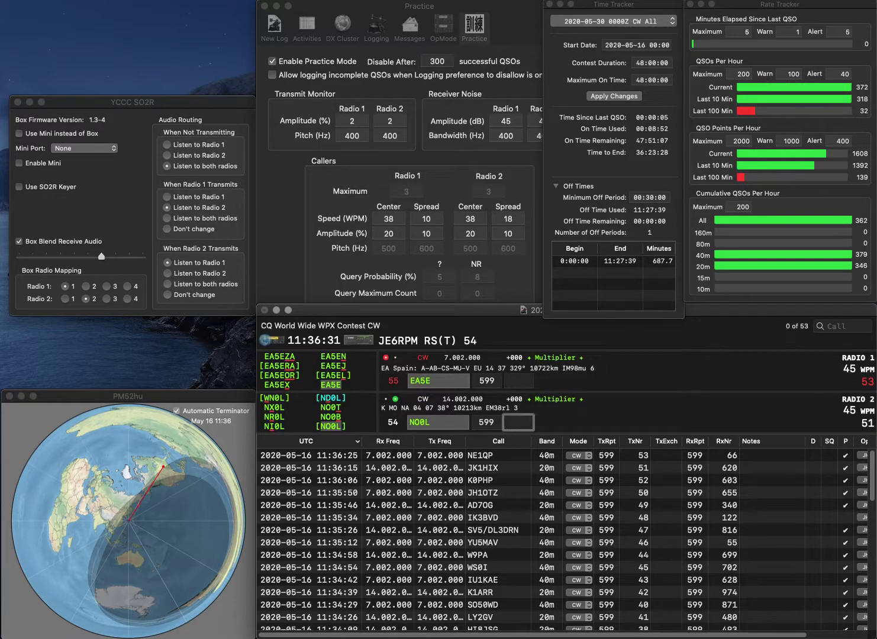
type("4")
key("Return")
type("716")
key("Return")
type("WA5LSV")
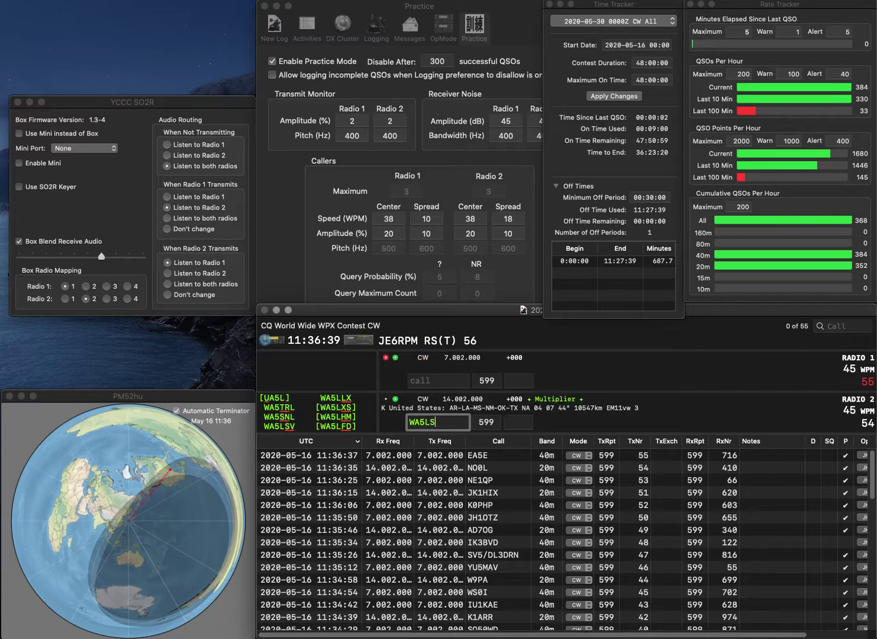
key("Return")
type("SVPSN")
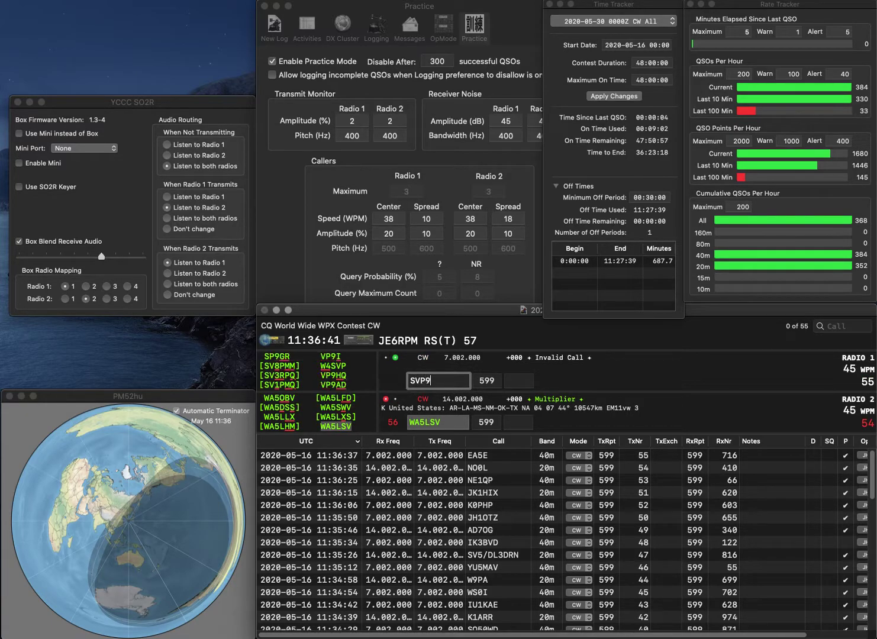
key("BackSpace")
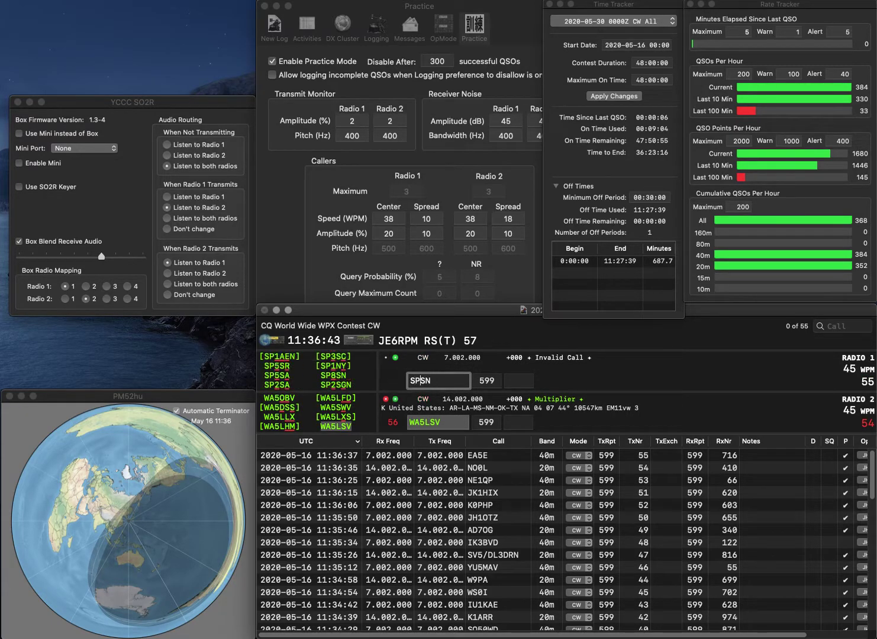
type("8")
key("Return")
type("1")
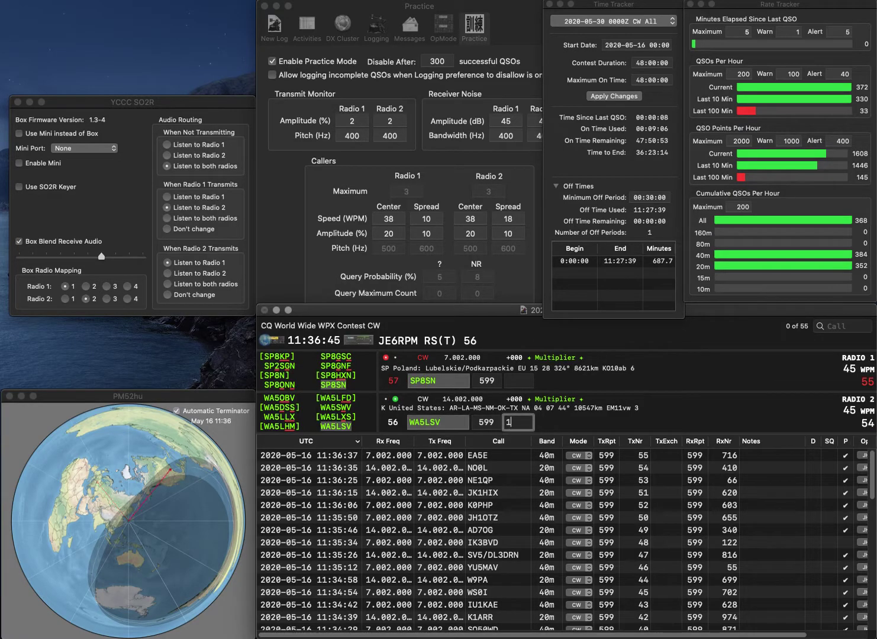
type("99")
key("Return")
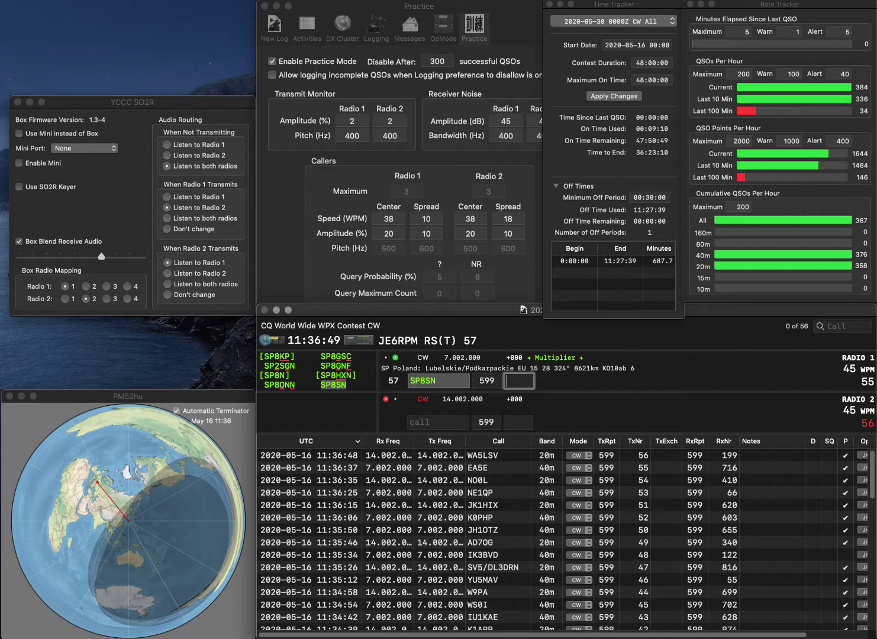
type("187")
key("Return")
type("DJB")
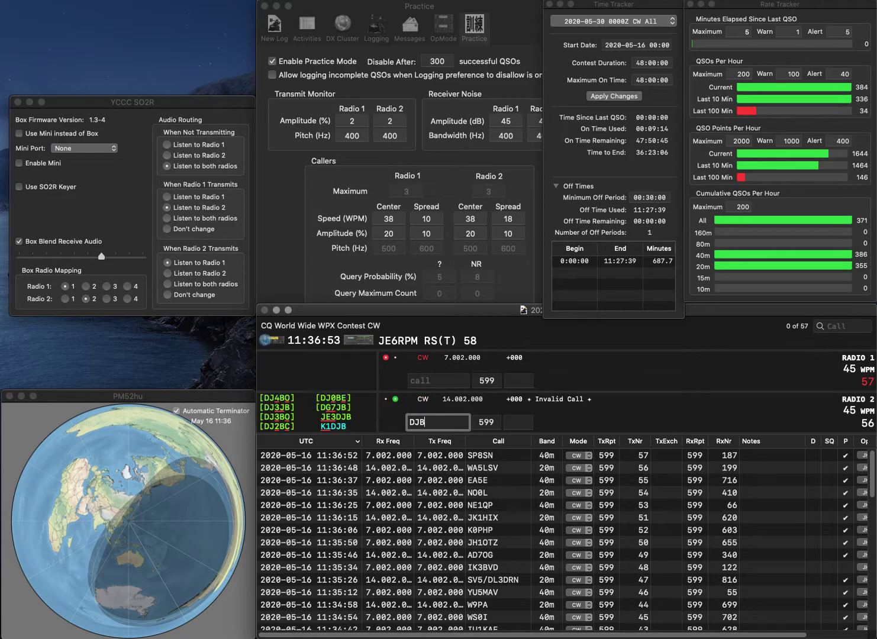
type("K1")
key("Return")
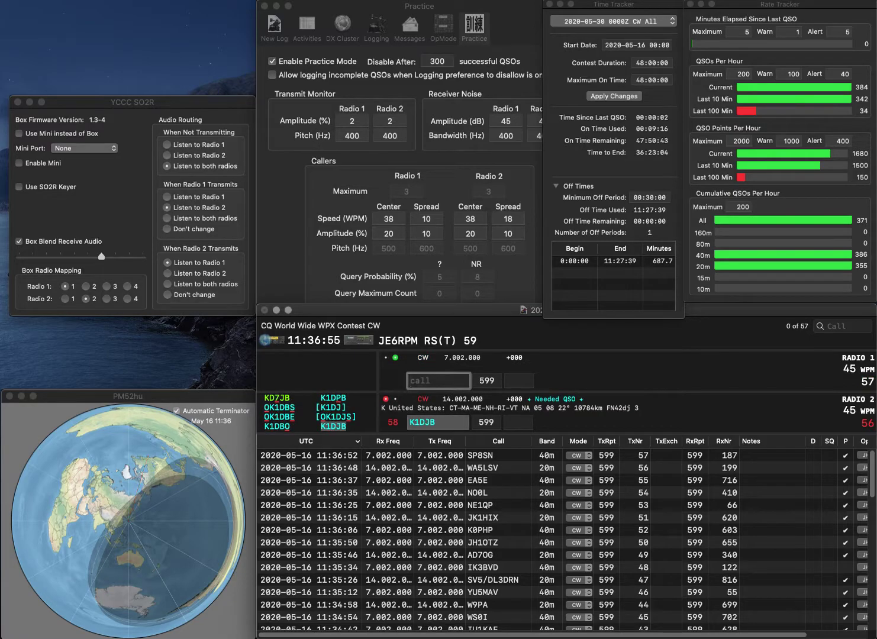
type("JGFEA")
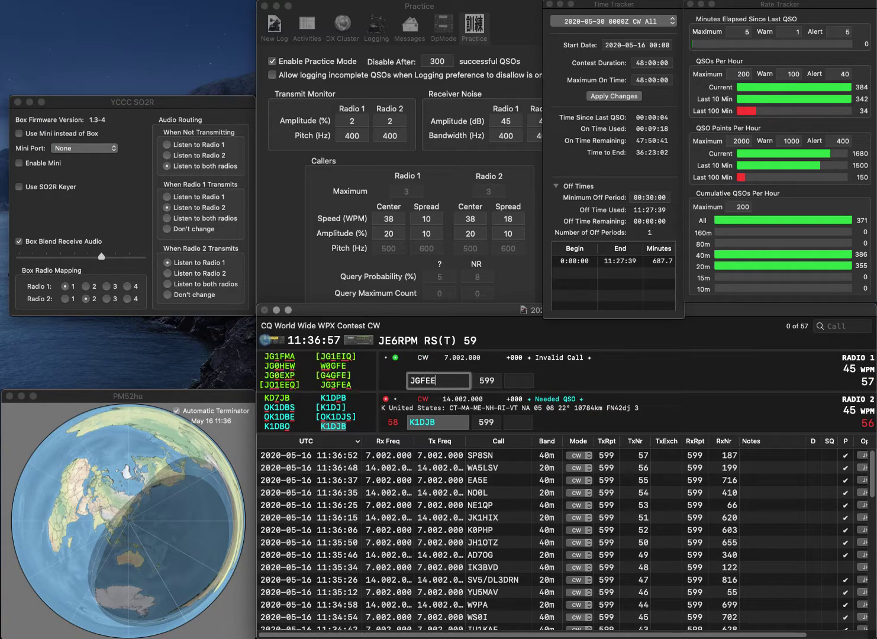
key("Left")
key("Left")
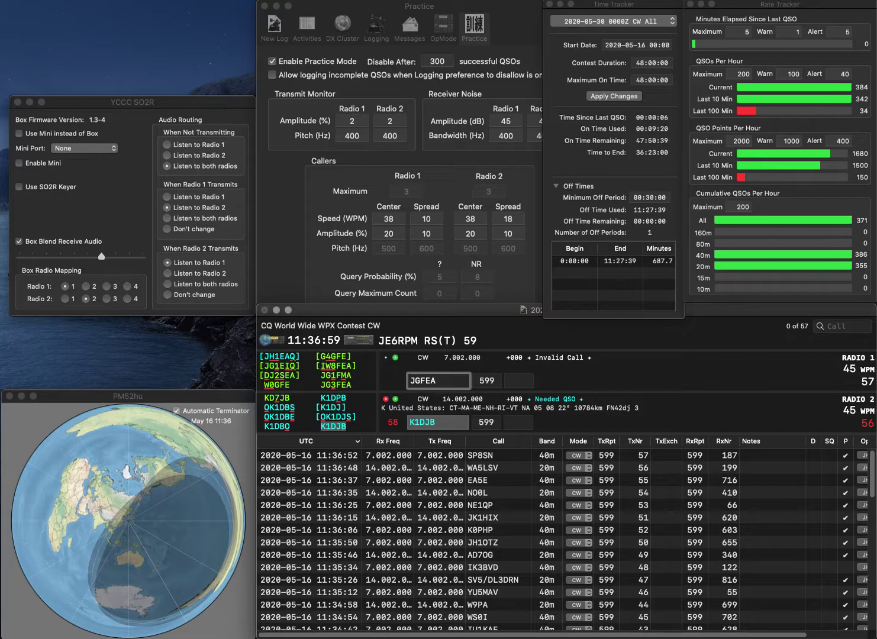
type("3")
key("Return")
Log K1DJB with received number 869 on Radio 2 and JG3FEA with received number 824 on Radio 1
type("869")
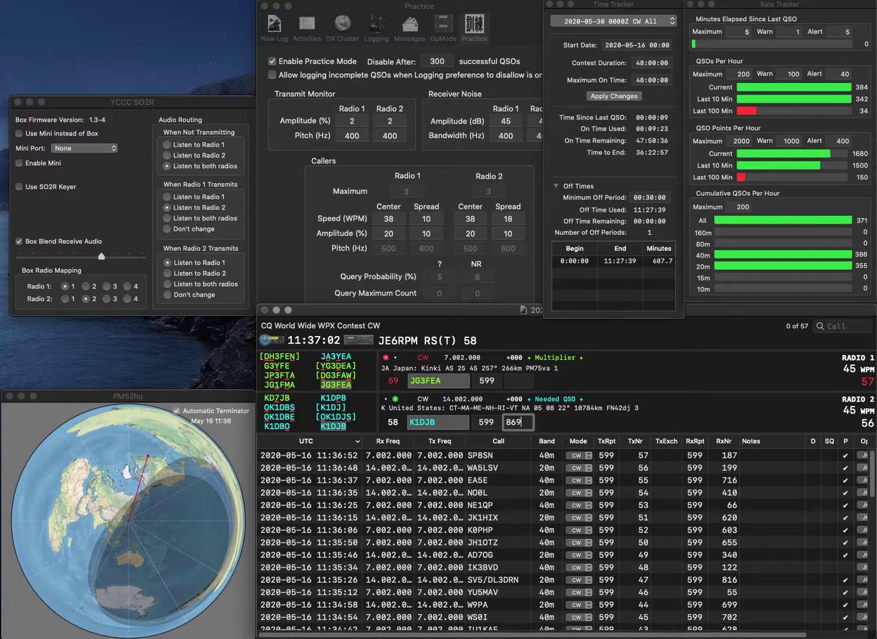
key("Return")
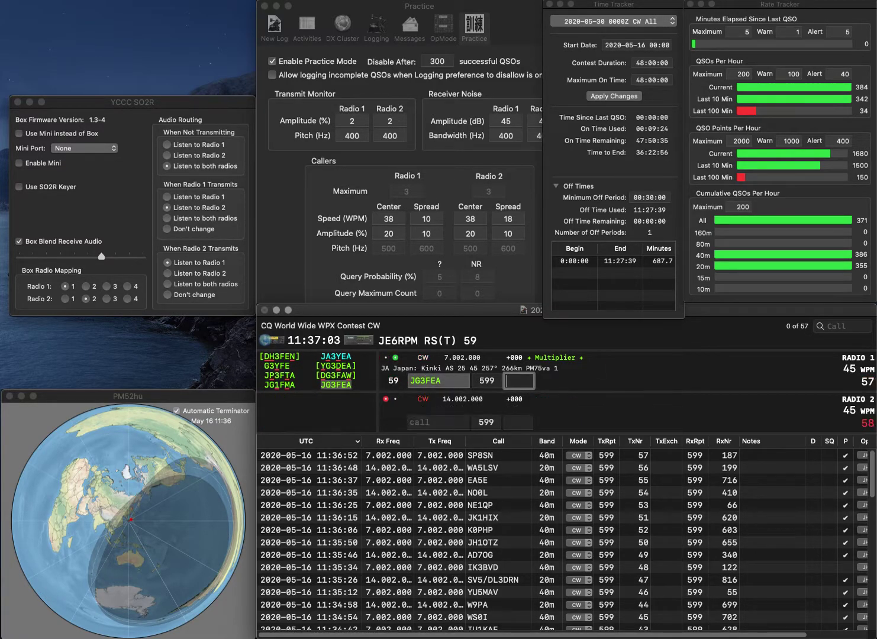
type("824")
key("Return")
type("4FTK")
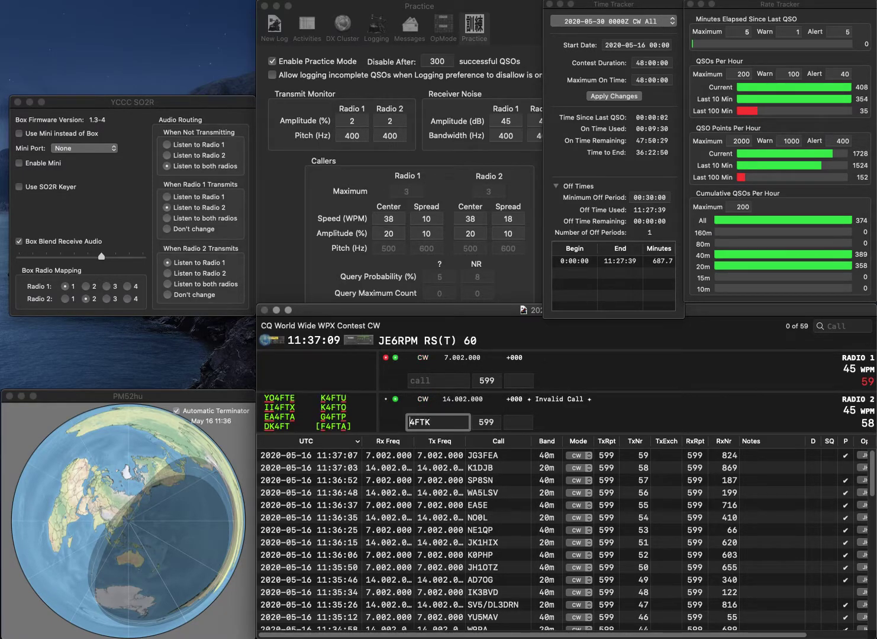
type("F")
key("Return")
type("KE0YI")
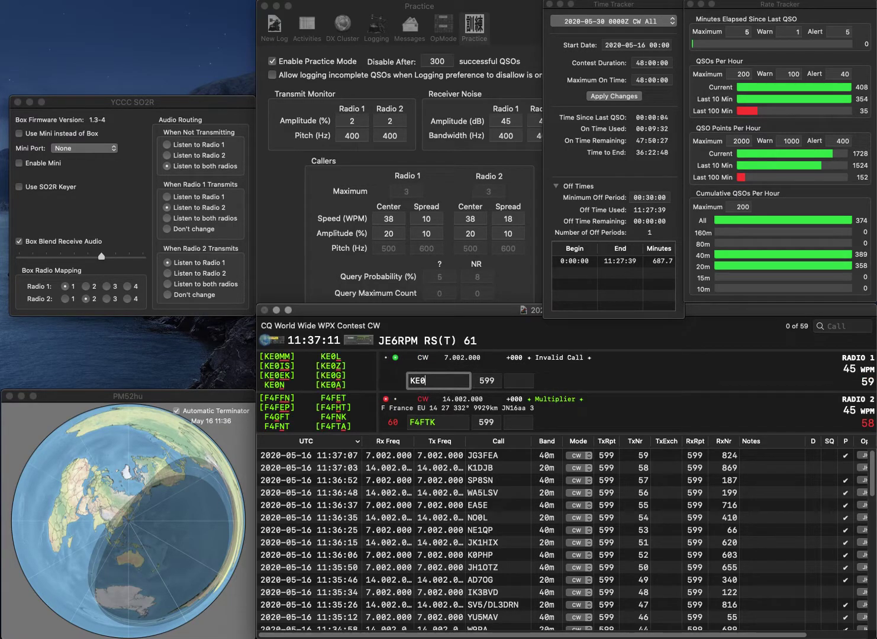
key("Return")
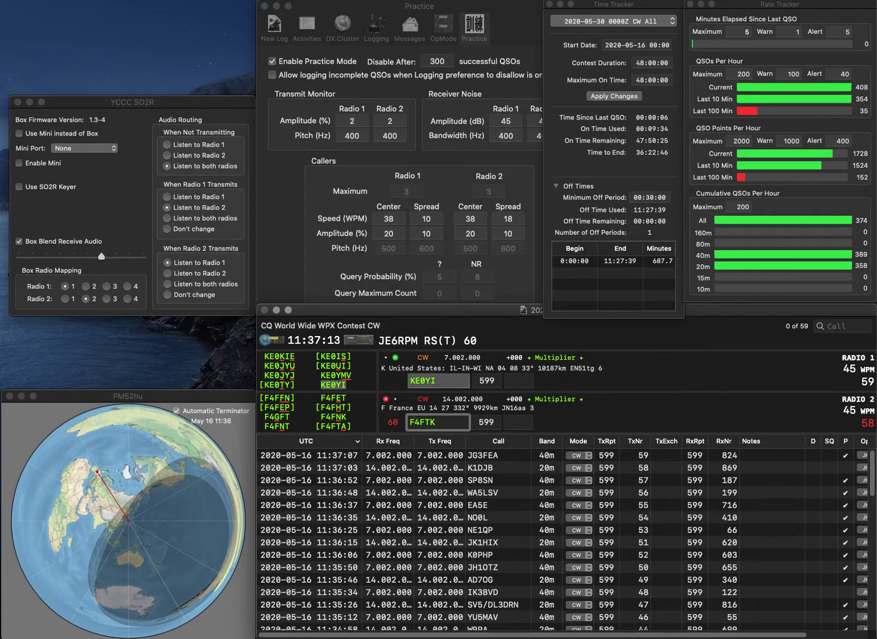
key("BackSpace")
type("RW")
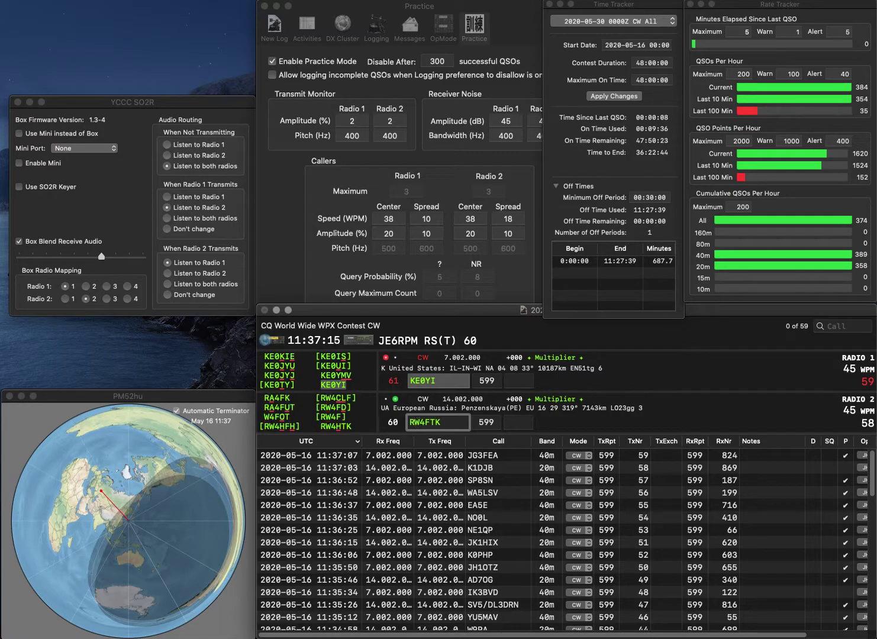
key("Delete")
type("H")
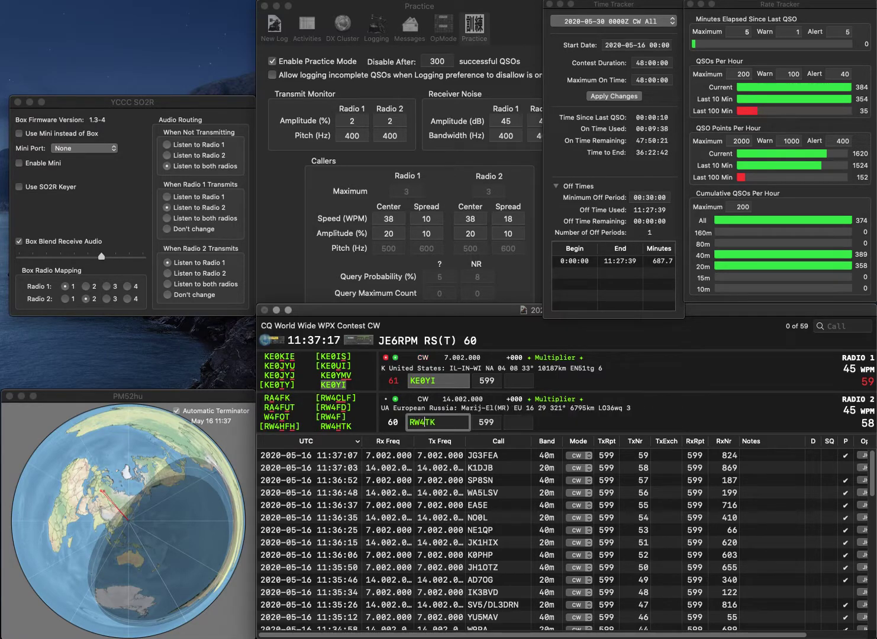
key("Return")
Log KE0YI with received number 644 on Radio 1 and RW4HTK with received number 516 on Radio 2
type("644")
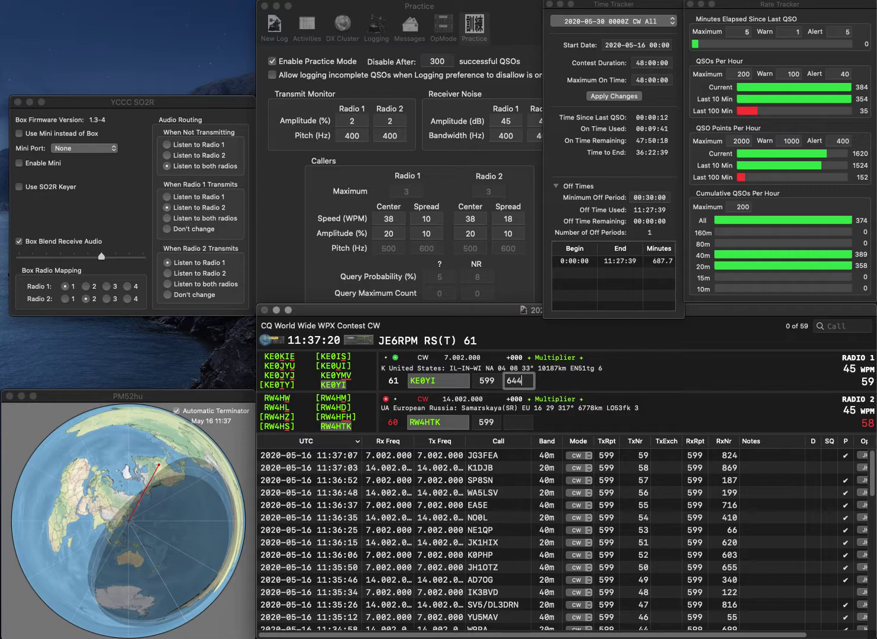
key("Return")
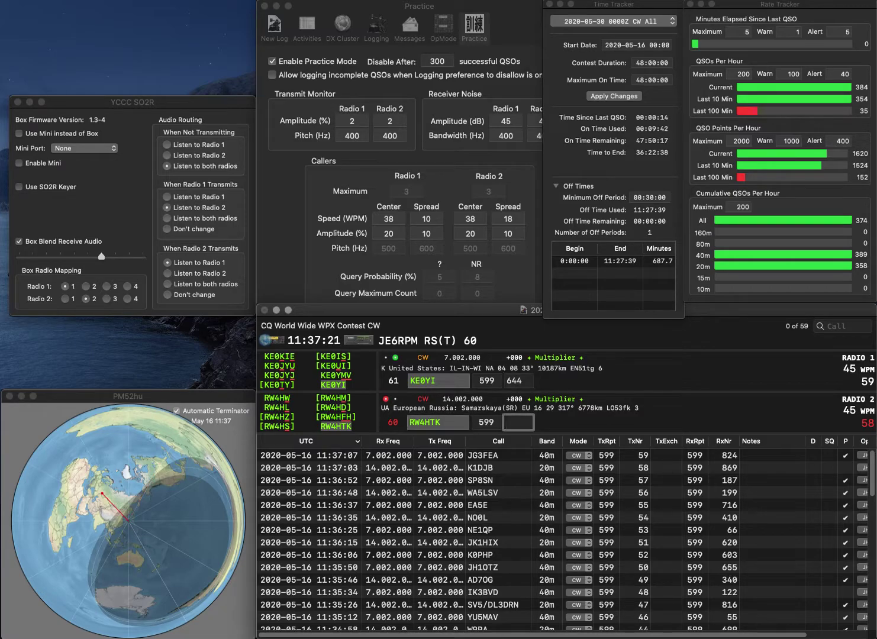
type("516")
key("Return")
Enter NW0G as the caller on Radio 1 and GM4M on Radio 2, sending each the exchange
type("NW")
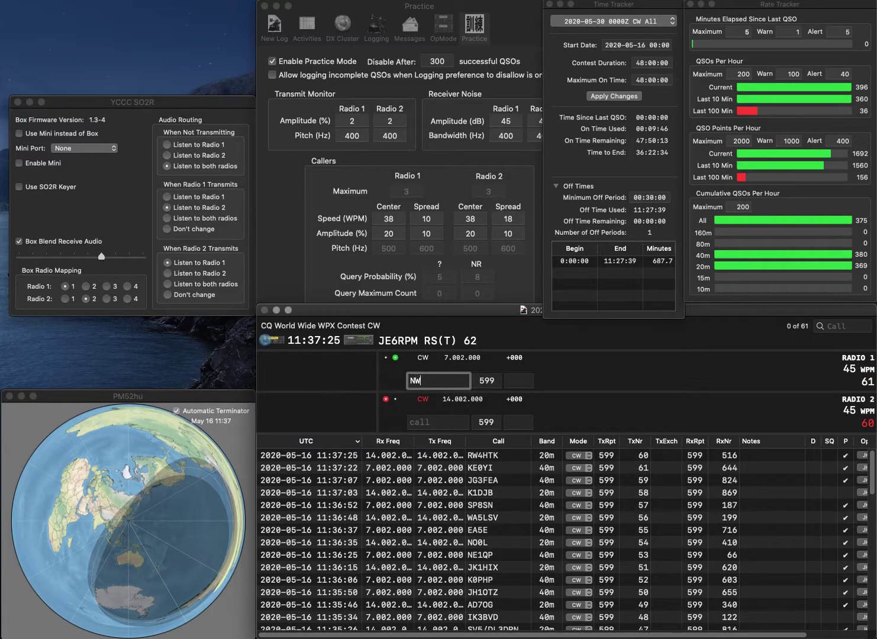
type("0G")
key("Return")
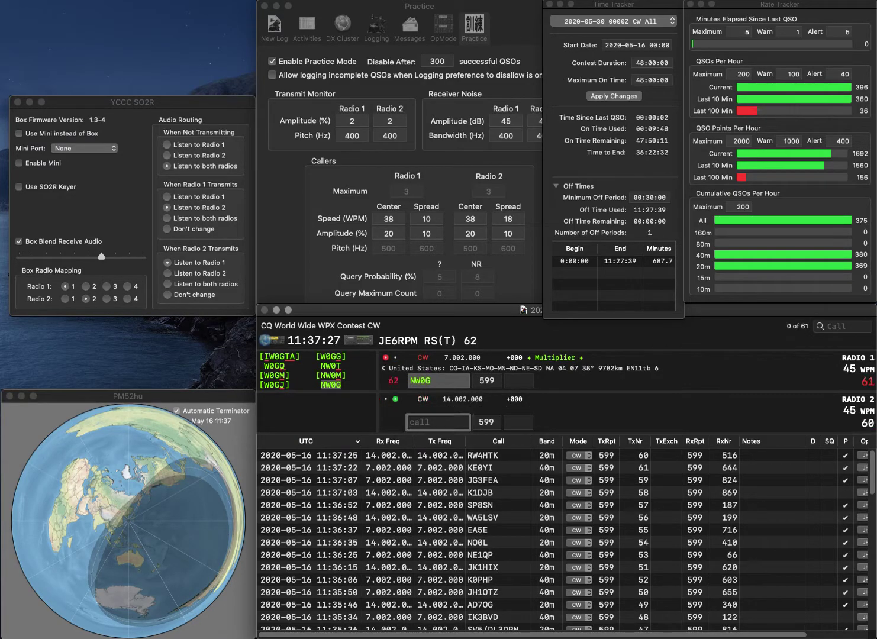
type("GM4M")
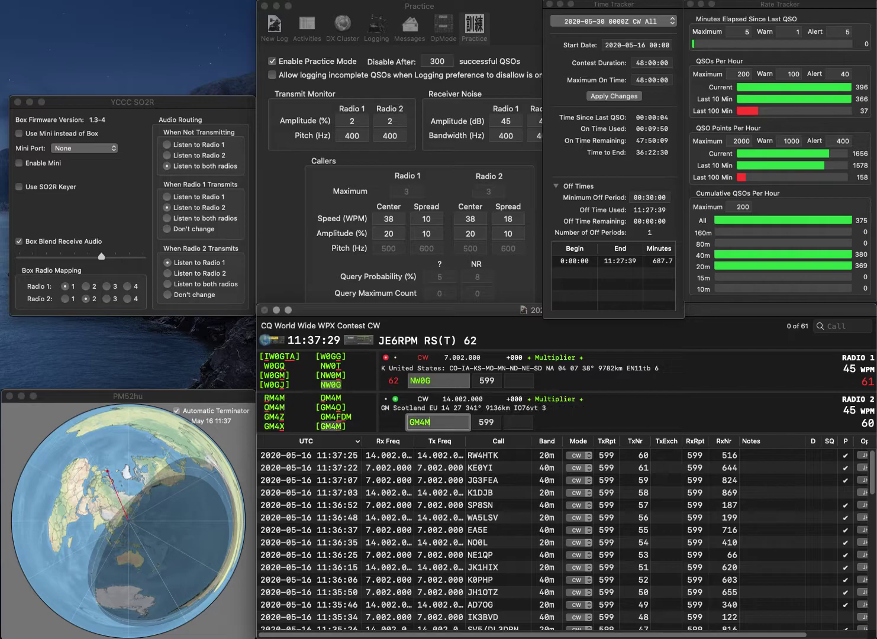
key("Return")
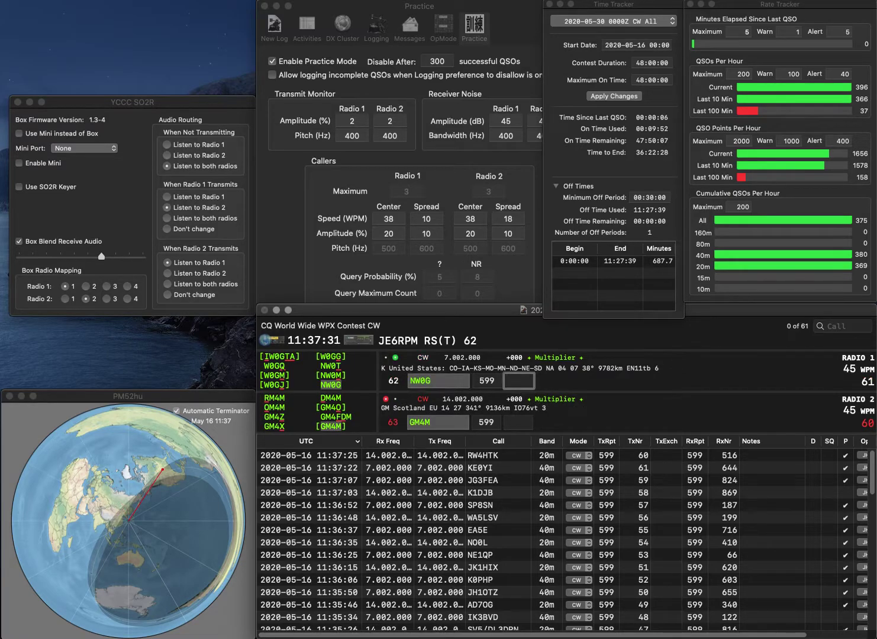
type("118")
key("Return")
type("1")
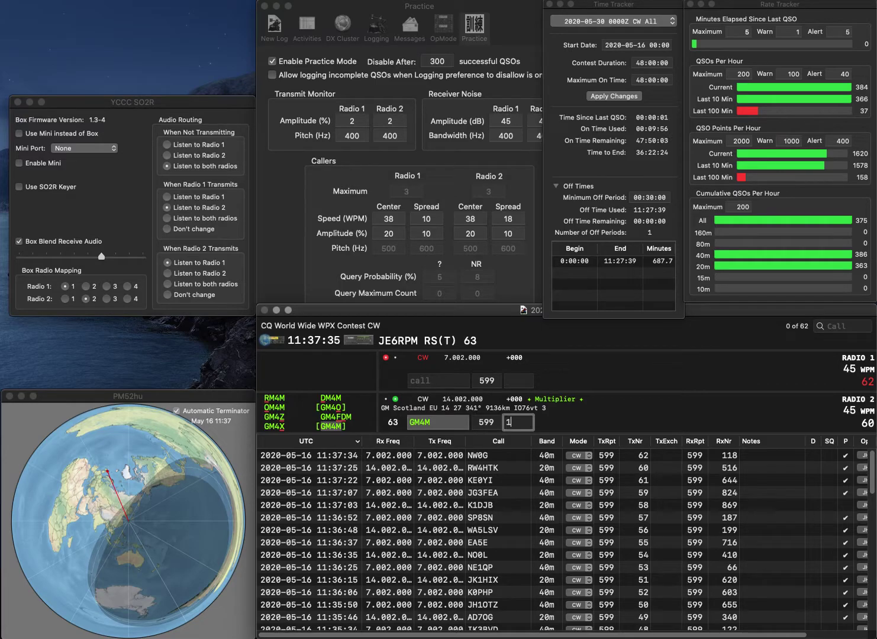
type("W5SG")
key("Return")
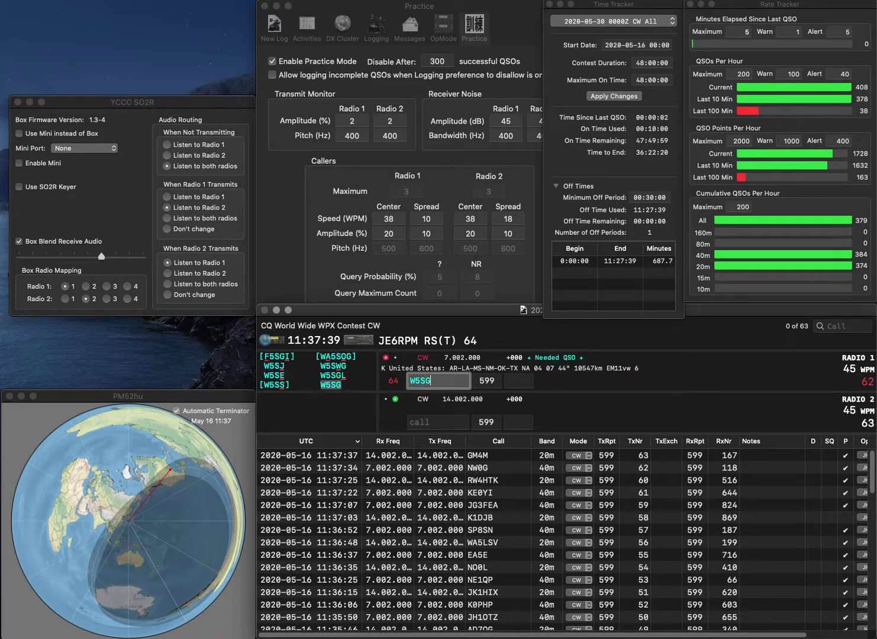
type("KB7HI")
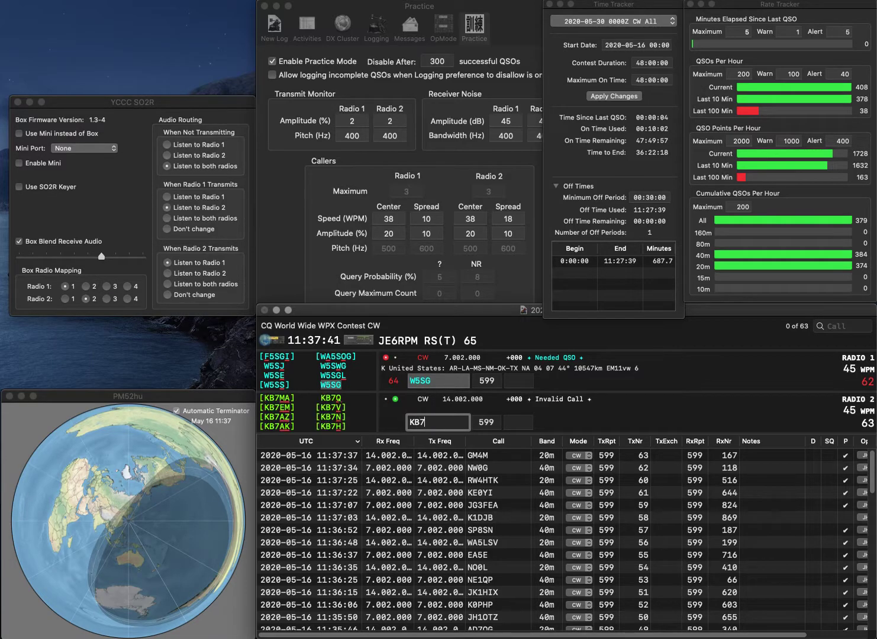
key("BackSpace")
type("DX")
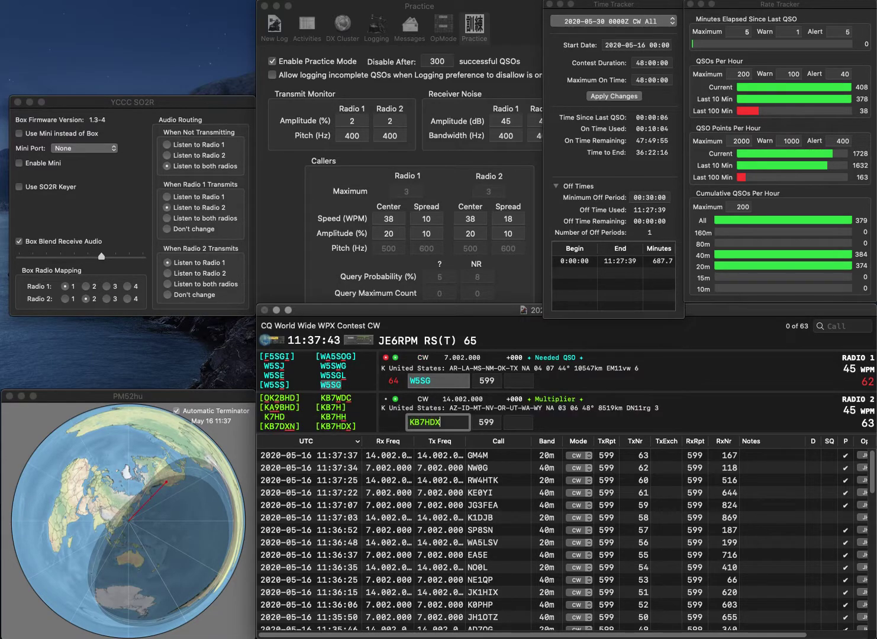
key("Return")
type("775")
key("Return")
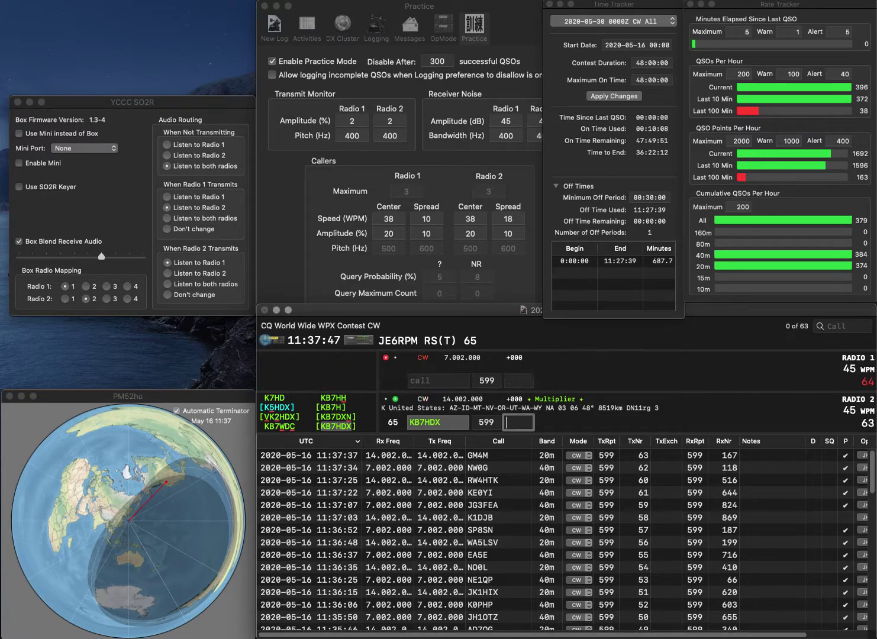
type("889")
key("Return")
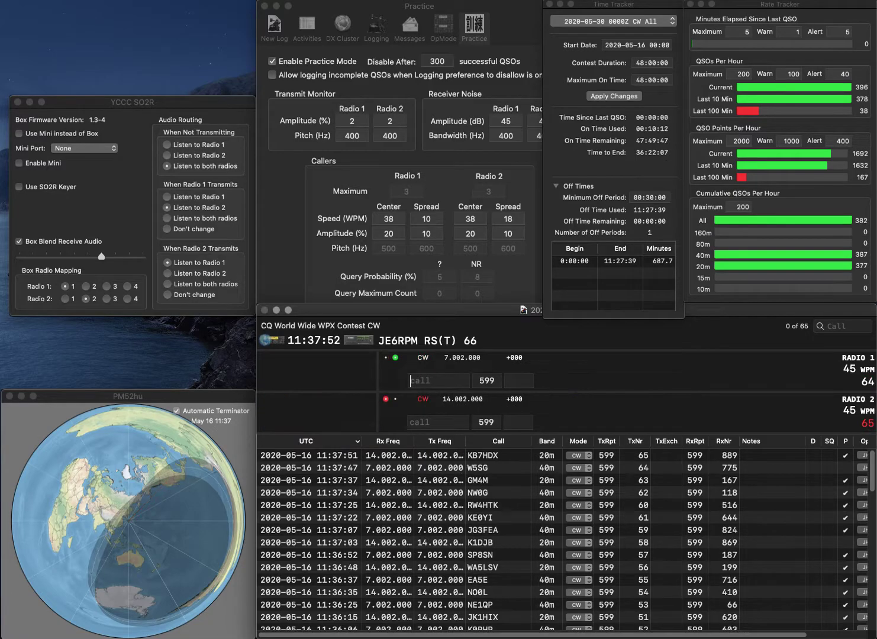
Answer the partial call 2GQ on Radio 1, enter UA9DR on Radio 2, and complete Radio 1's call as KF2GQ with the exchange
type("2GQ")
key("Return")
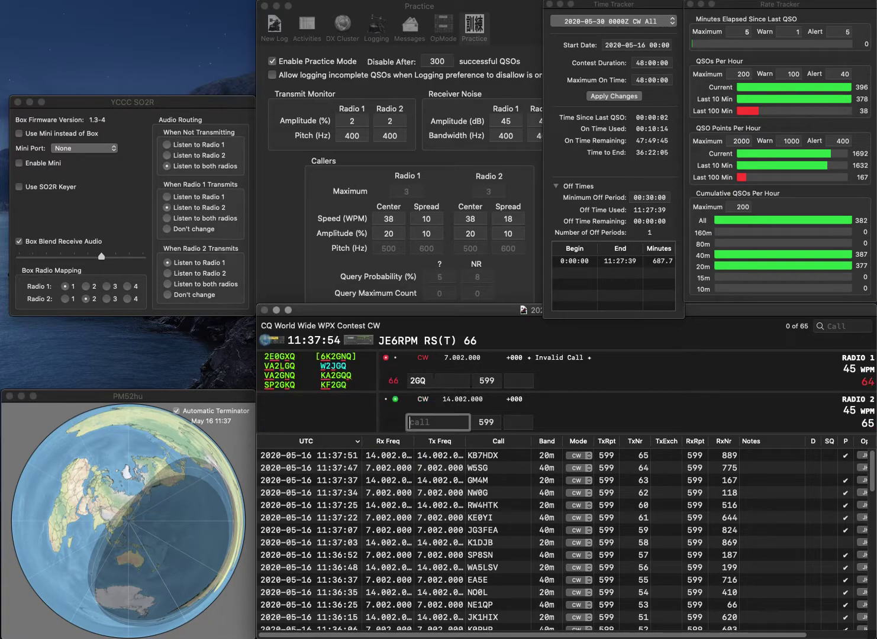
type("UA9DR")
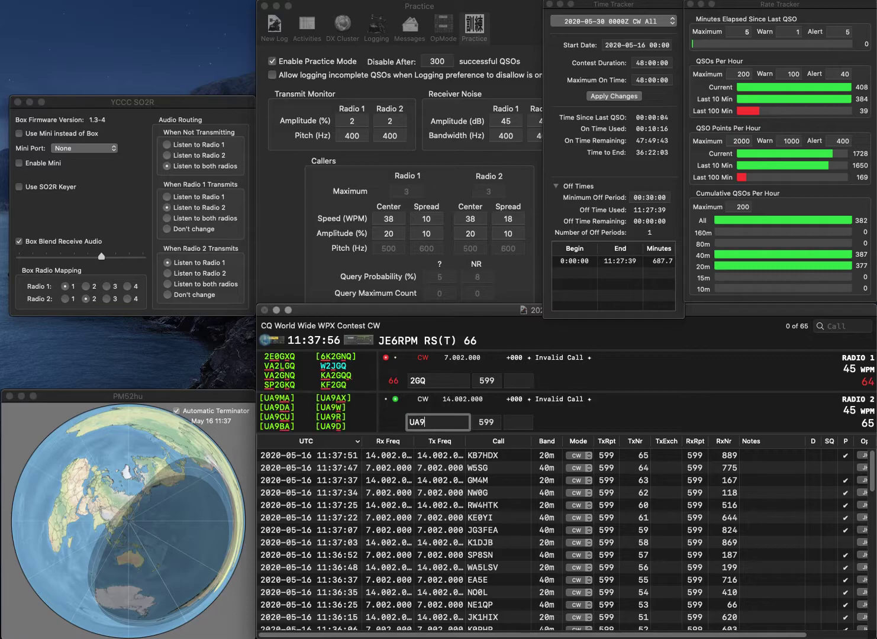
type("KF")
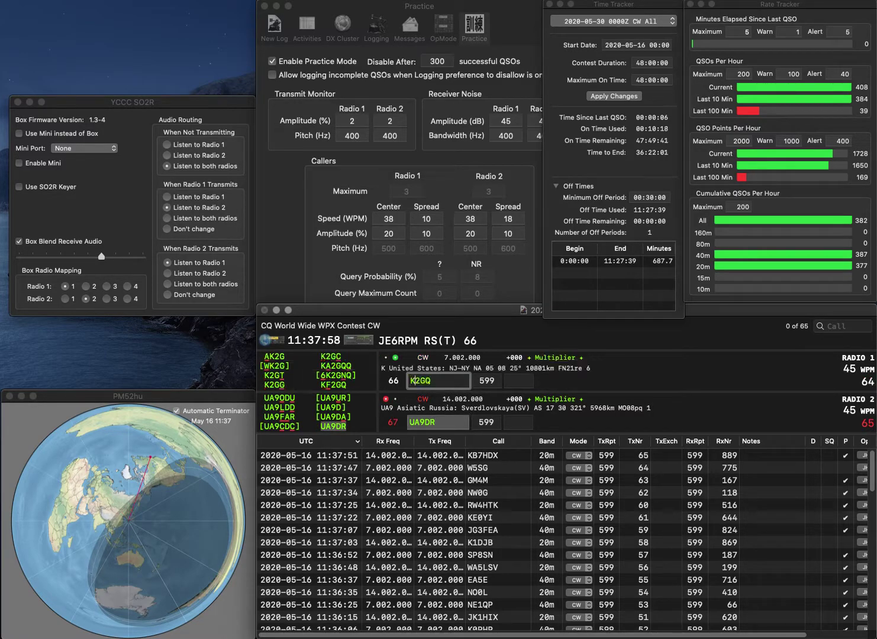
key("Return")
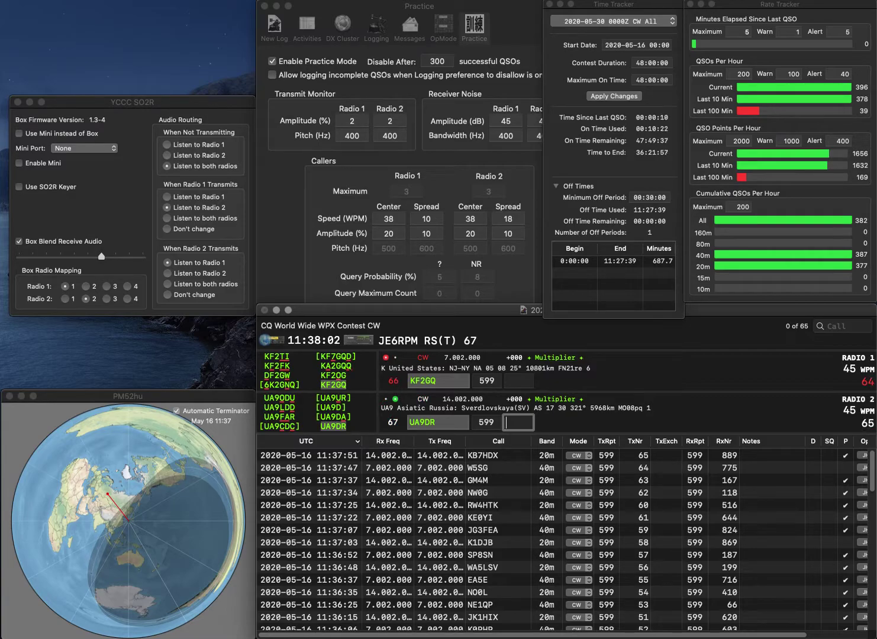
Log UA9DR with received number 623 on Radio 2 and KF2GQ with received number 452 on Radio 1
type("623")
key("Return")
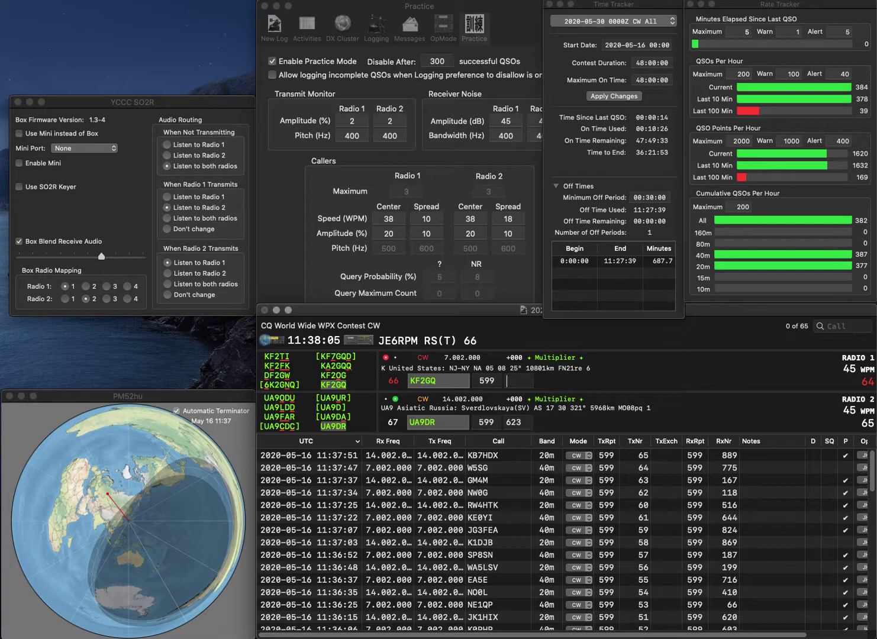
type("452")
key("Return")
Enter G0BVD as the caller on Radio 2 and W6CIT on Radio 1, sending each the exchange
type("G0BVD")
type("W")
type("6K")
type("IT")
key("Left")
key("Left")
key("BackSpace")
type("C")
key("Return")
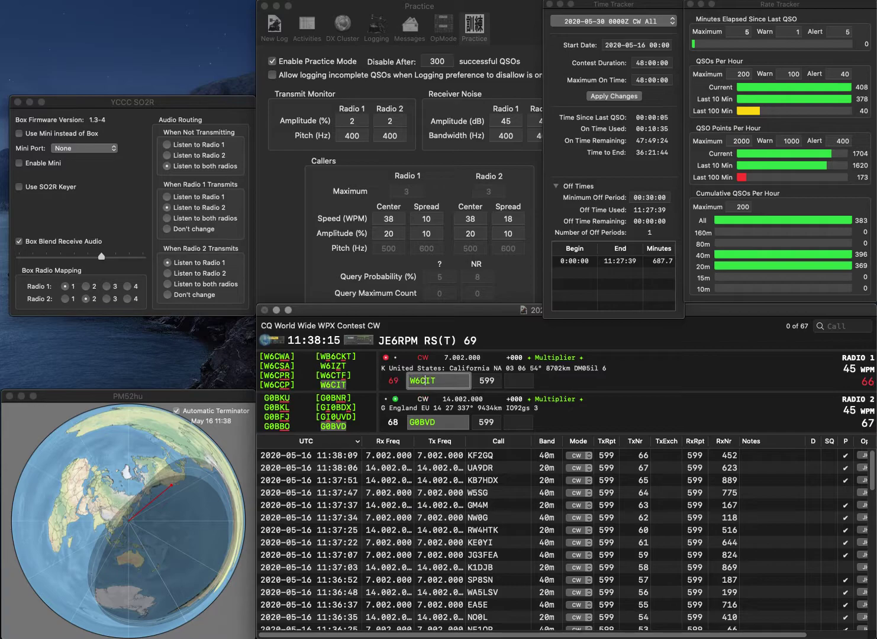
type("90")
type("7")
type("9")
key("Return")
key("Tab")
type("3")
key("Return")
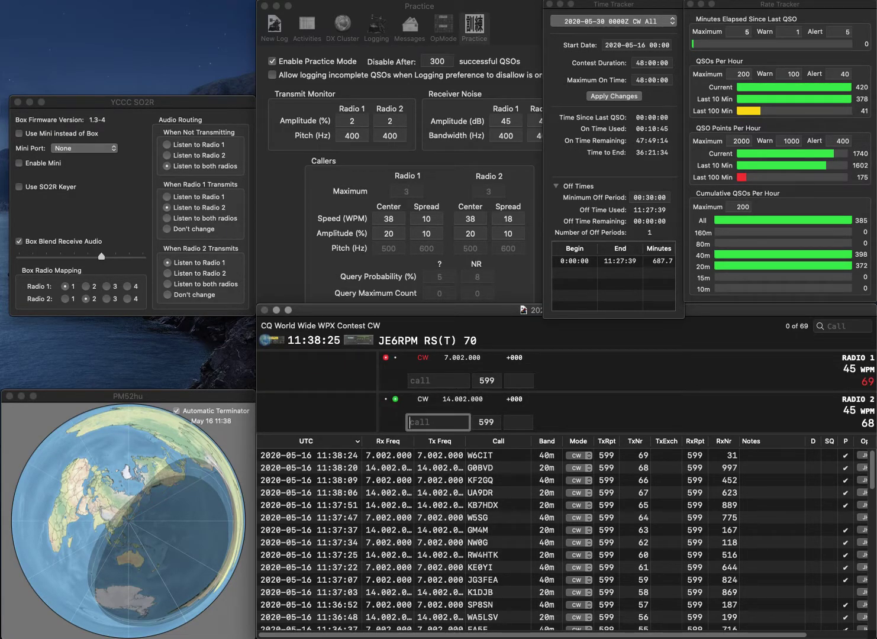
type("7PM")
key("Return")
type("YU7EE")
key("Return")
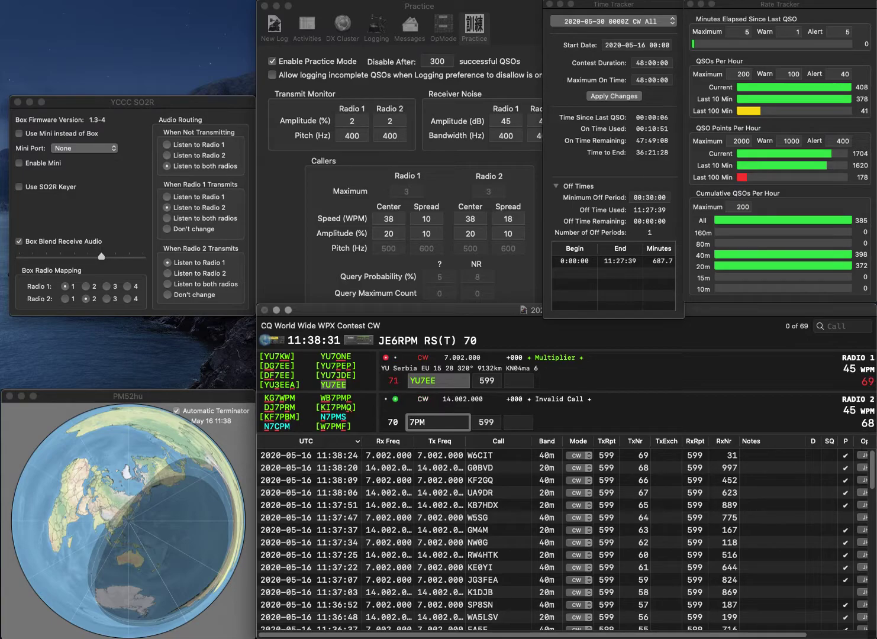
type("W5")
key("Delete")
key("Delete")
type("ZP")
key("Return")
type("3")
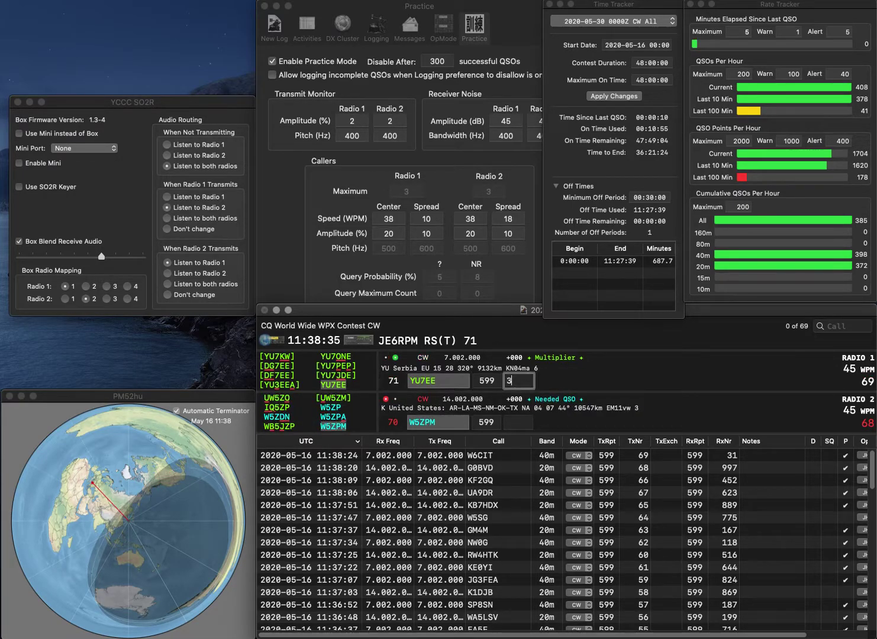
type("77")
key("Return")
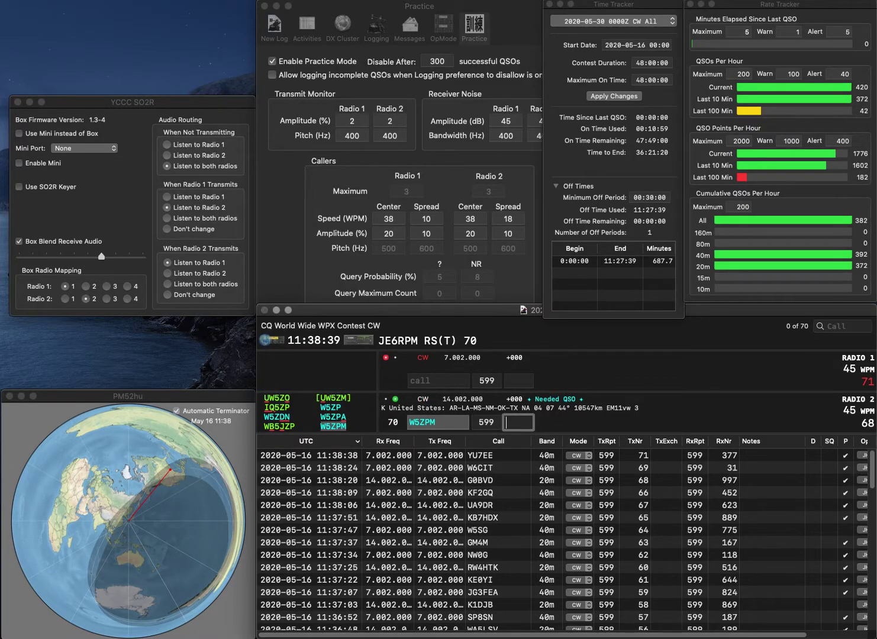
type("8")
key("Return")
type("VE5JO")
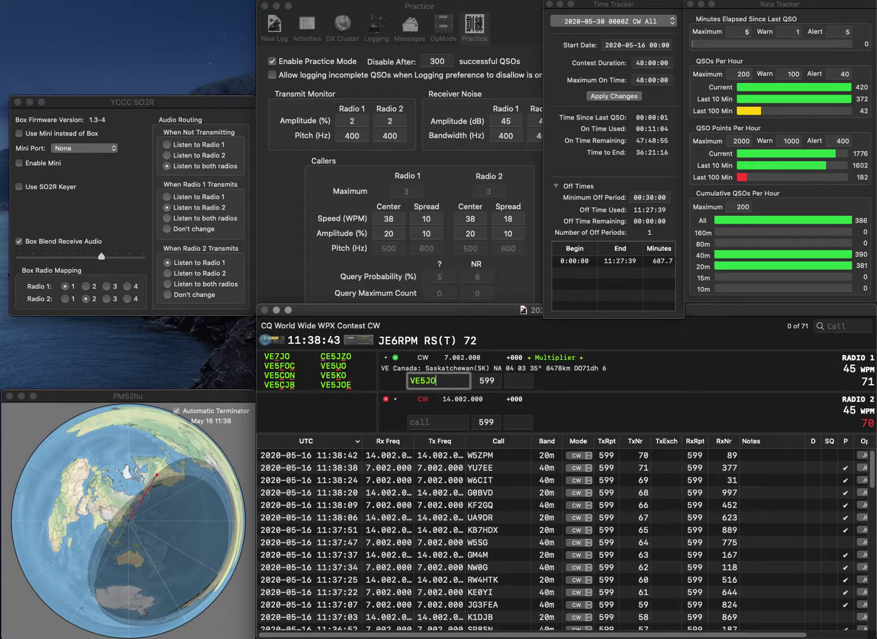
type("E")
key("Return")
type("WQ")
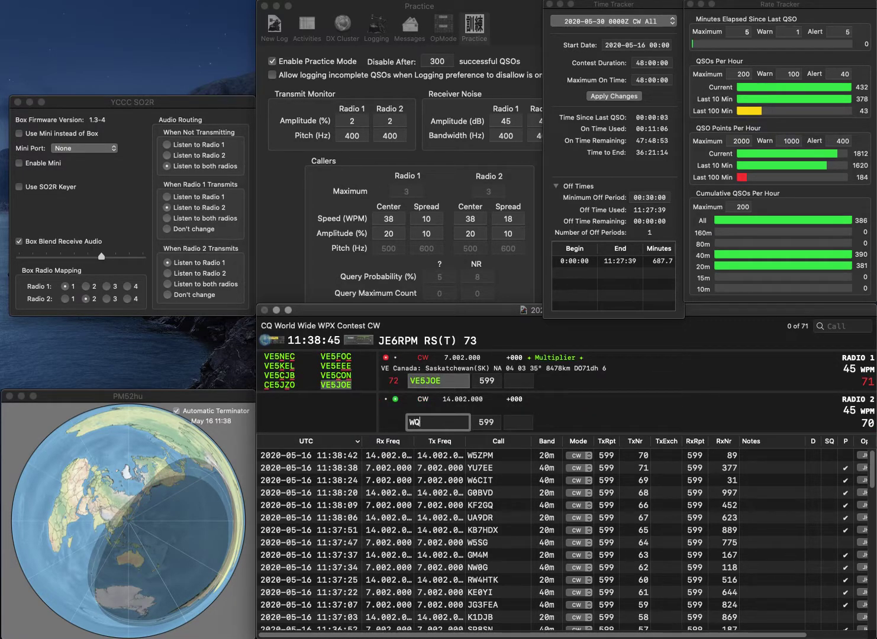
type("3N")
key("Return")
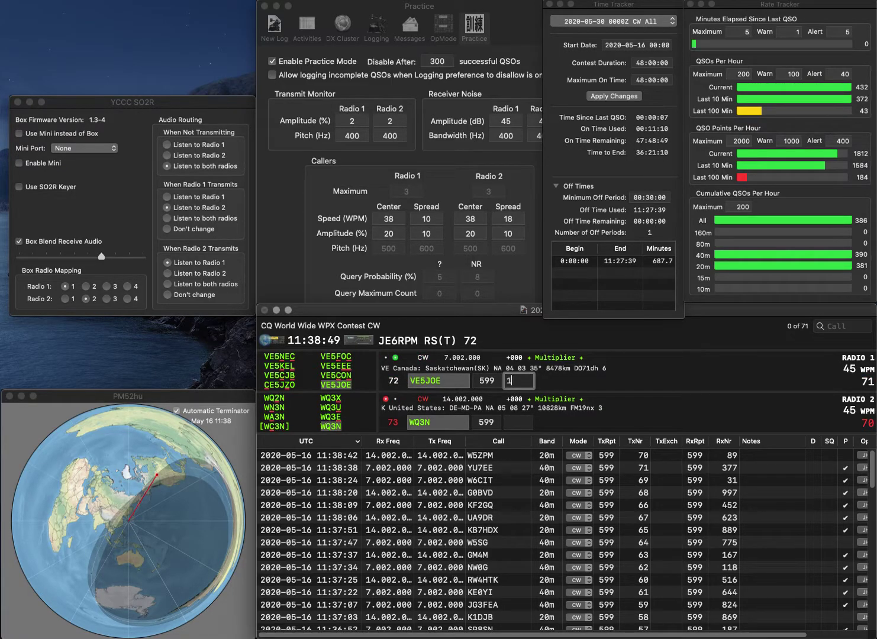
Log VE5JOE with received number 143 on Radio 1 and WQ3N with received number 954 on Radio 2
type("143")
key("Return")
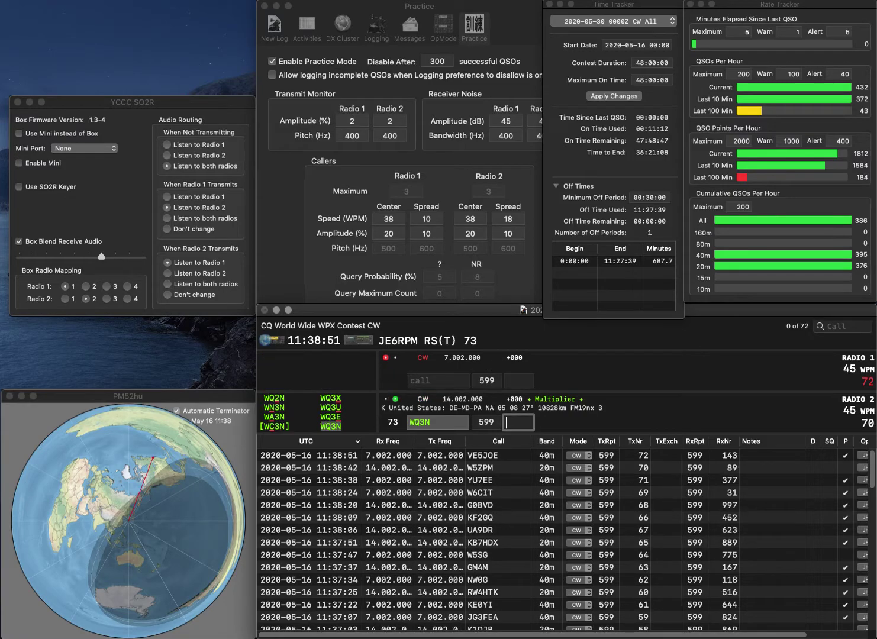
type("954")
key("Return")
type("KV4CF")
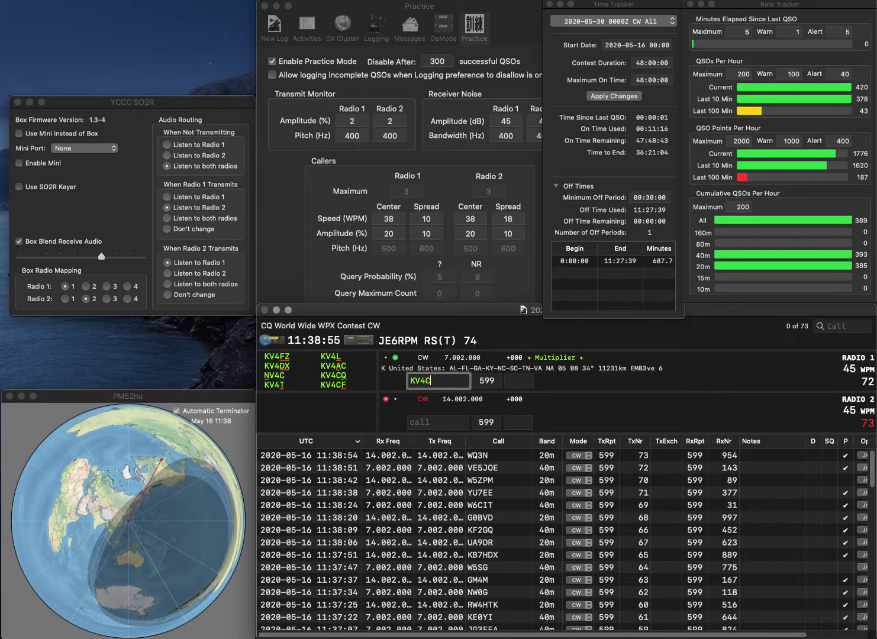
key("Return")
type("F8AAN")
key("Return")
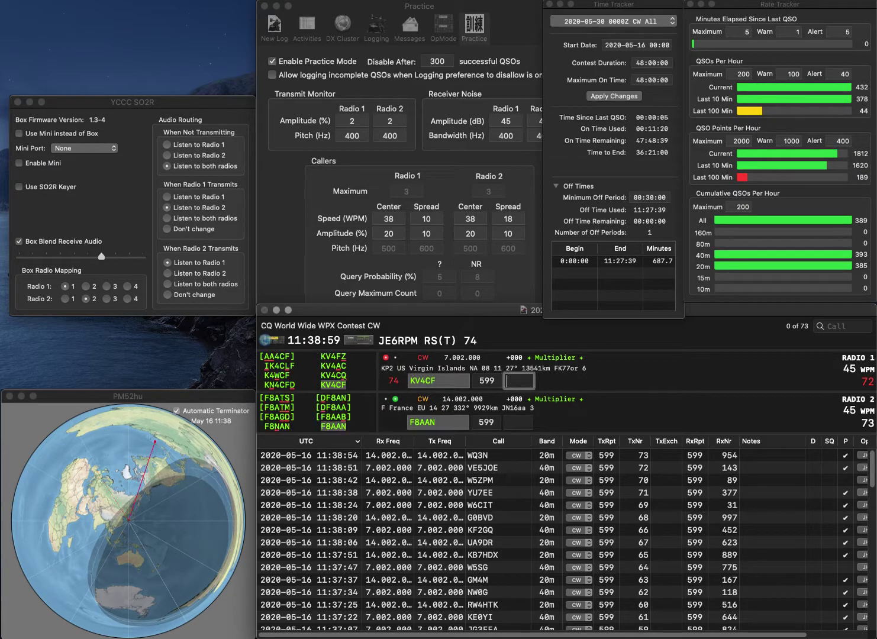
type("994")
key("Return")
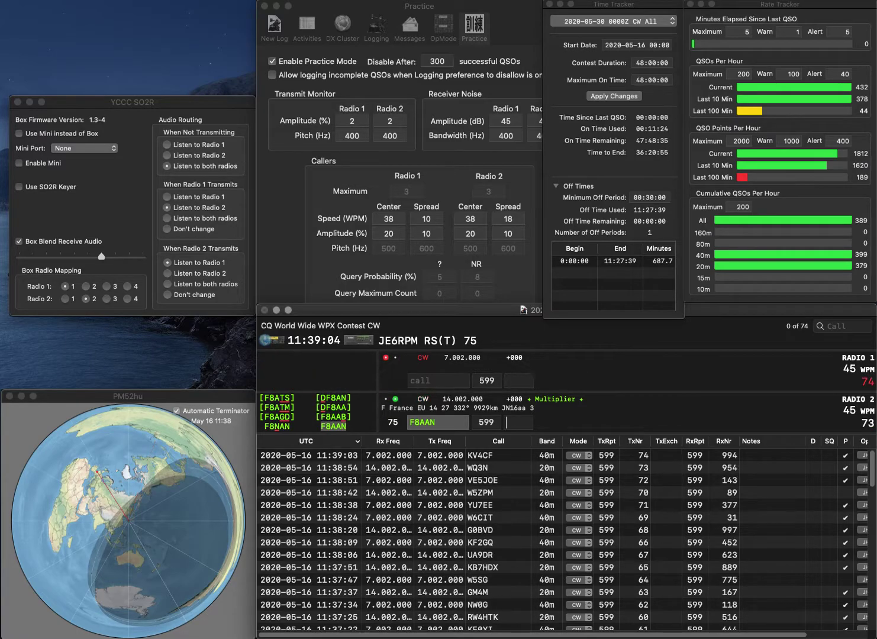
type("280")
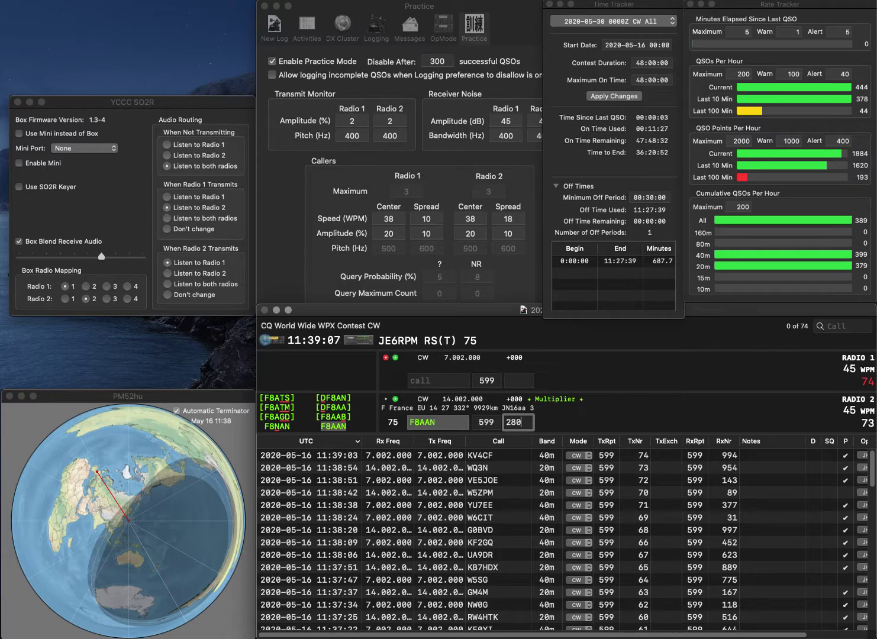
key("Return")
type("IW")
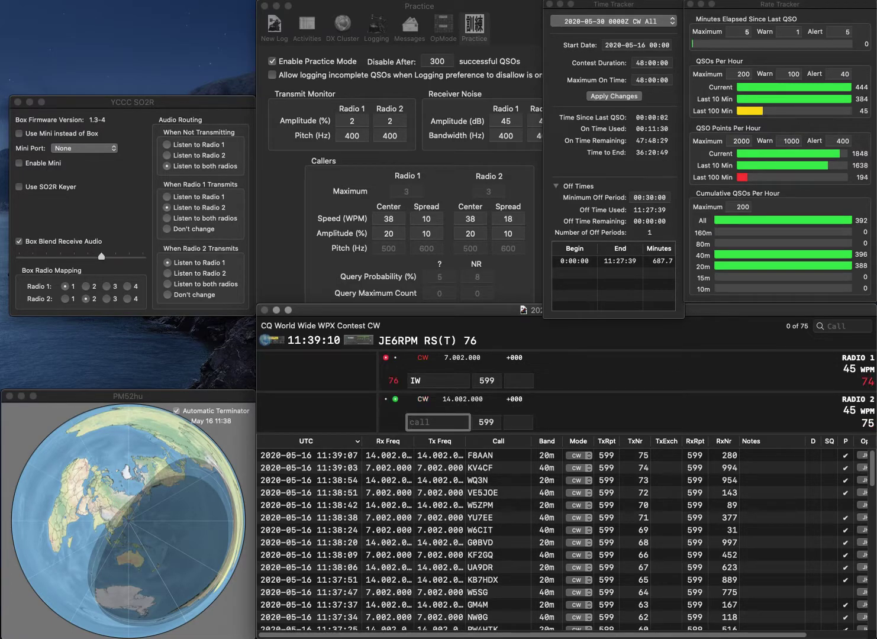
type("WA")
key("Return")
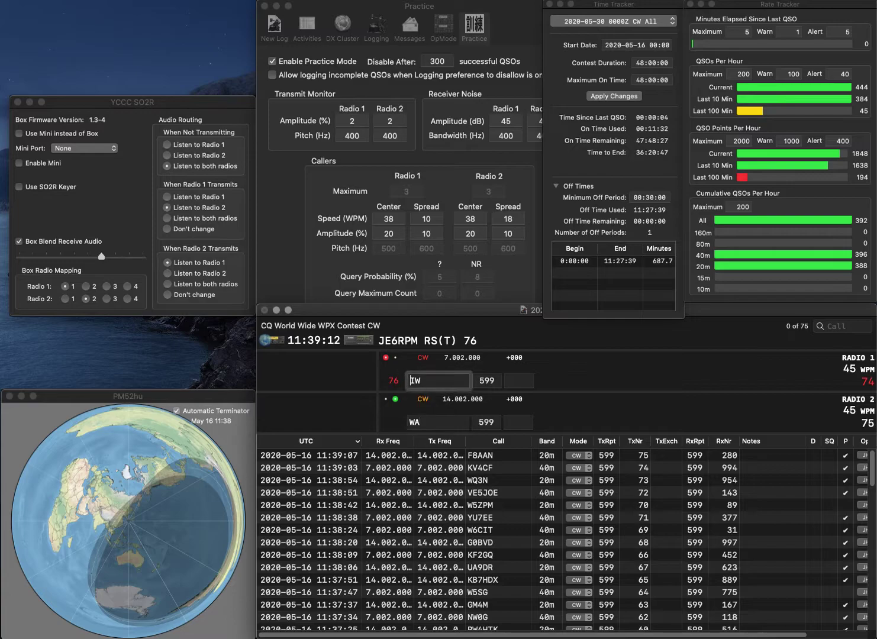
type("NA2")
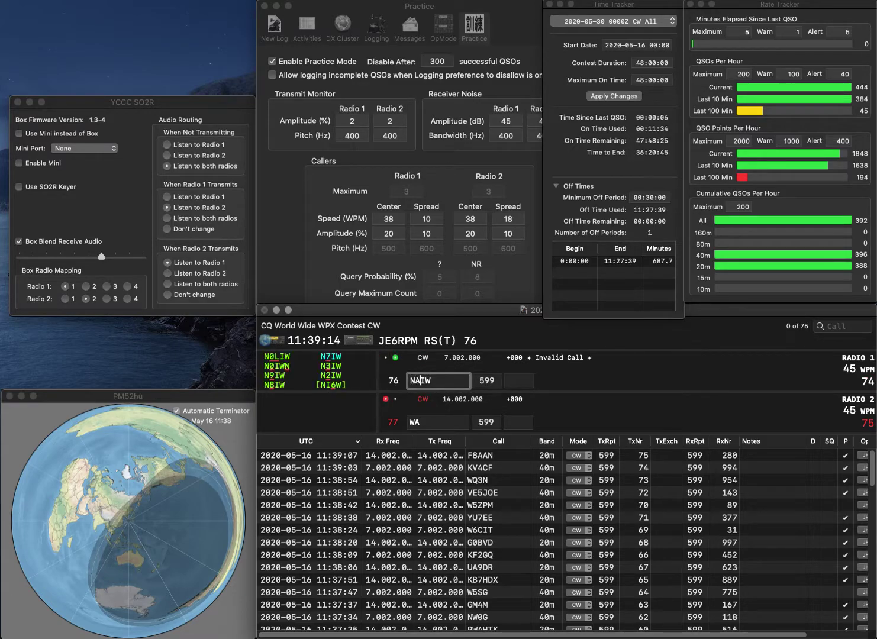
type("S")
key("Return")
Extend the partial call on Radio 2 to WAAE and log NA2SW with received number 376 on Radio 1
type("A")
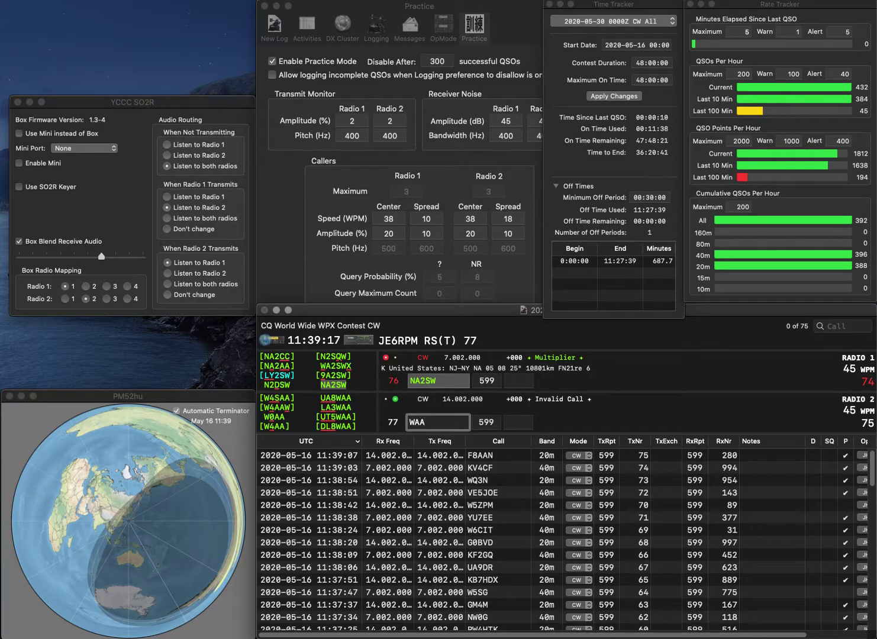
type("E")
key("Return")
type("376")
key("Return")
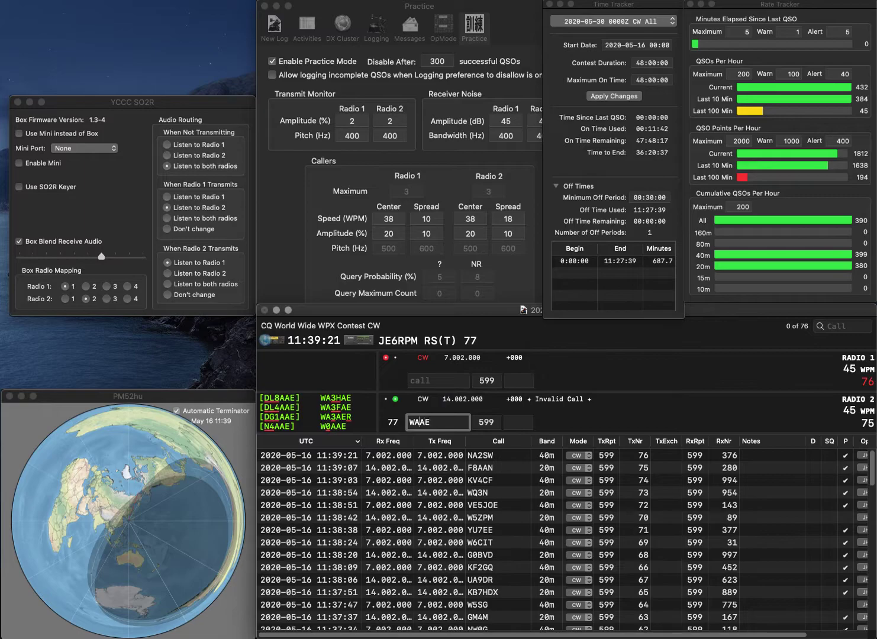
key("Left")
key("Left")
type("1")
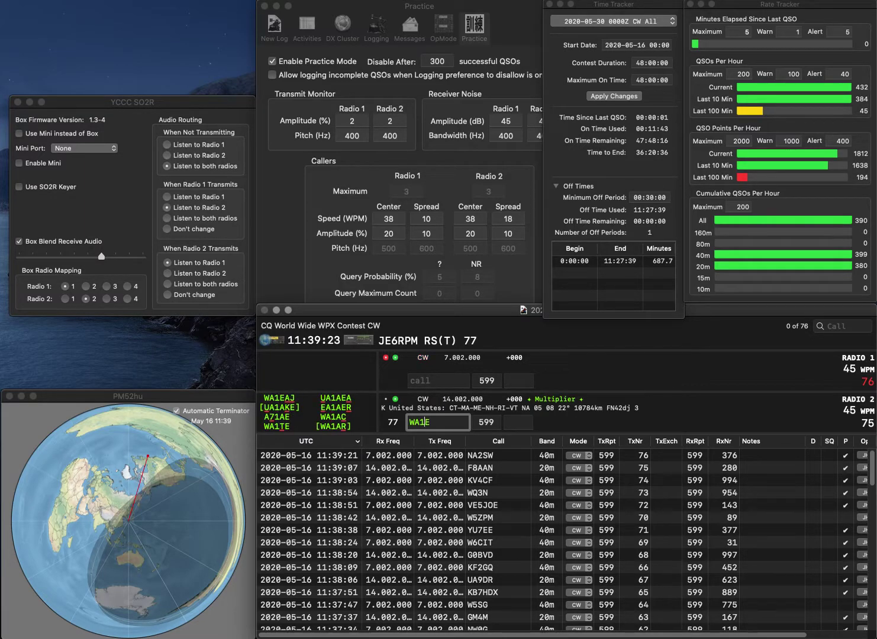
key("Delete")
type("T")
key("Return")
type("W1")
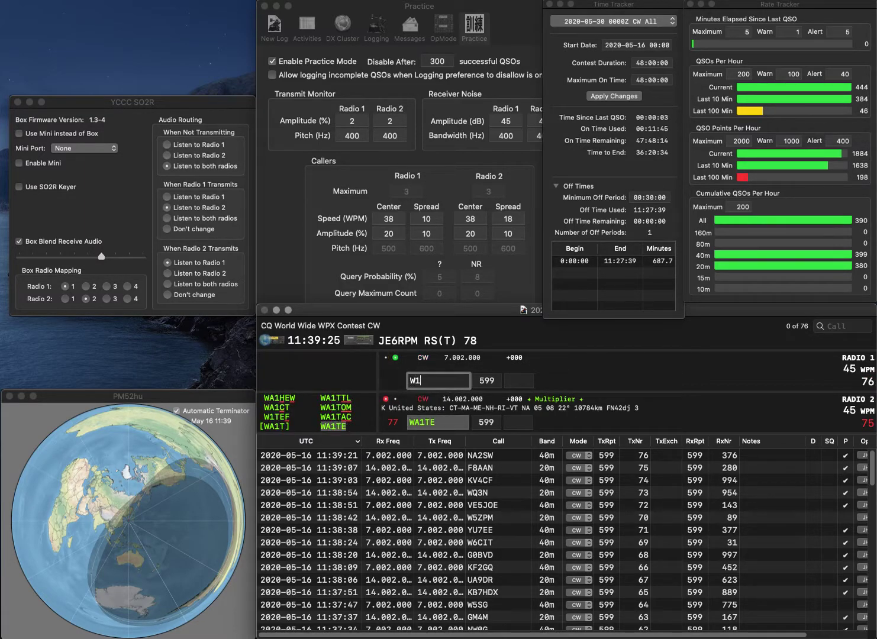
type("VEF")
key("BackSpace")
type("V")
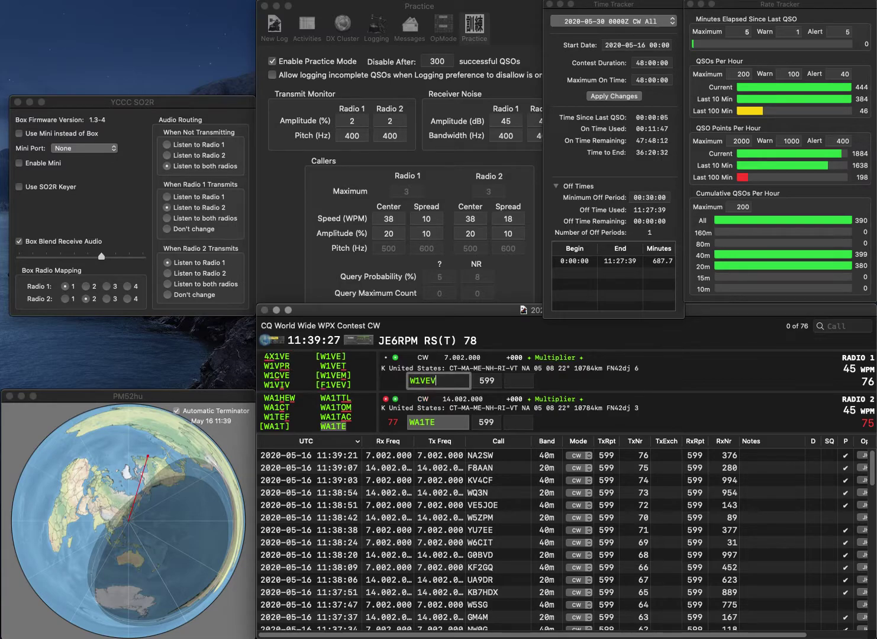
key("Return")
type("53")
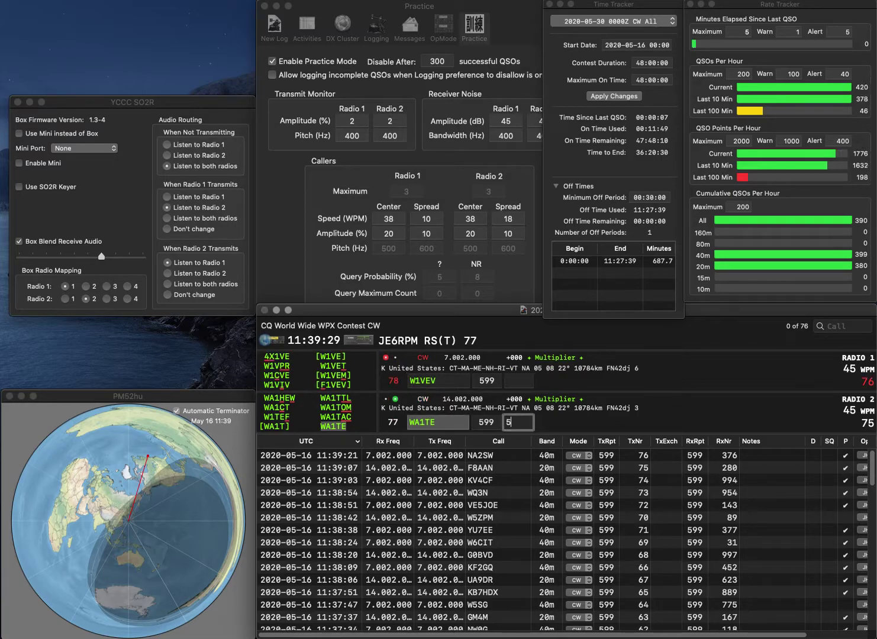
key("Return")
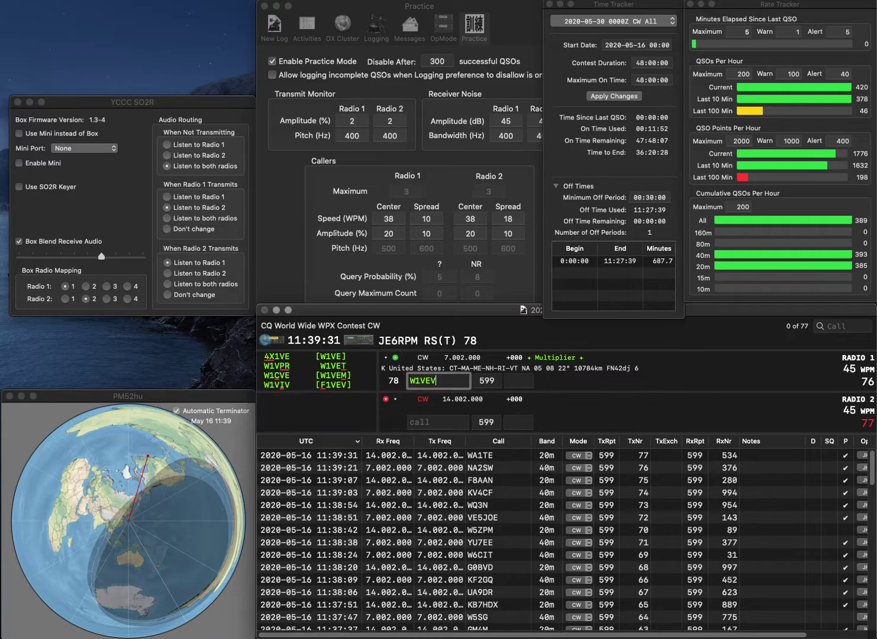
Correct the caller on Radio 1 to W1VIV and send the exchange again
key("BackSpace")
key("BackSpace")
type("I")
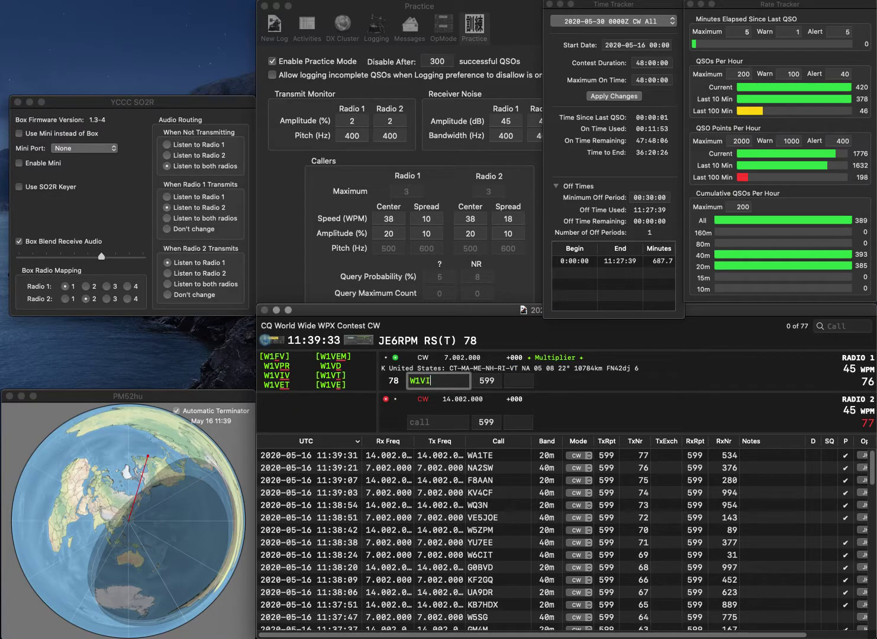
type("V")
key("Return")
type("W")
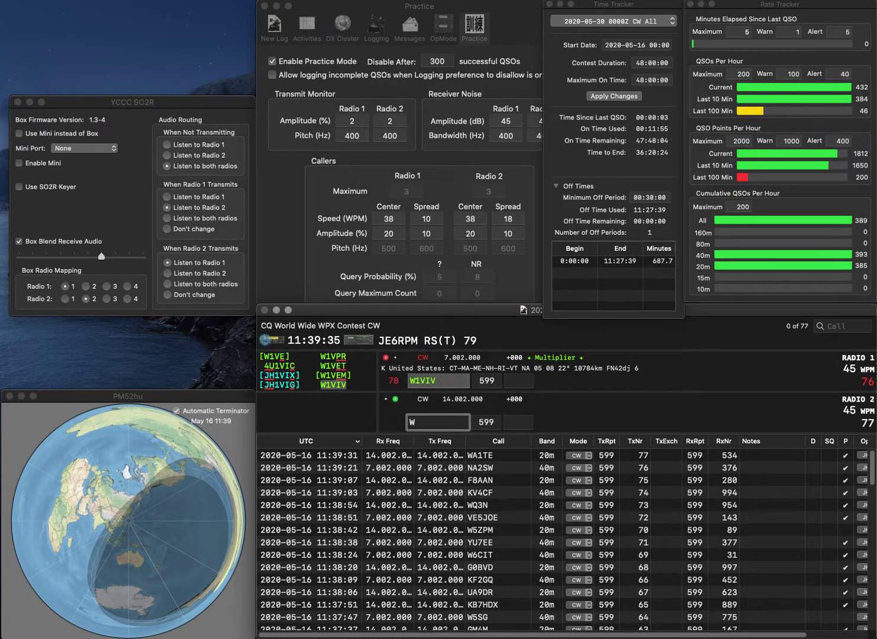
type("0NTA")
key("Return")
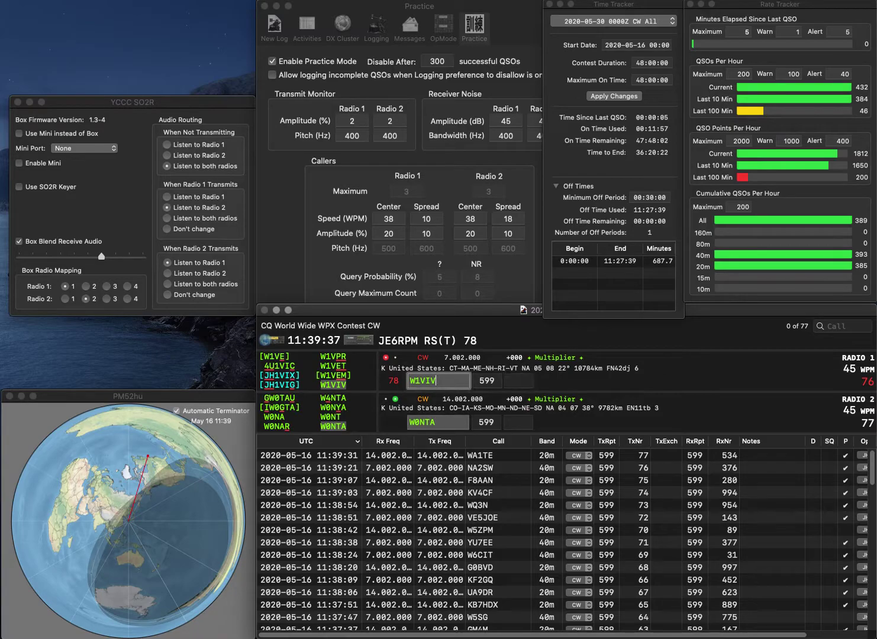
key("Return")
type("76")
key("Return")
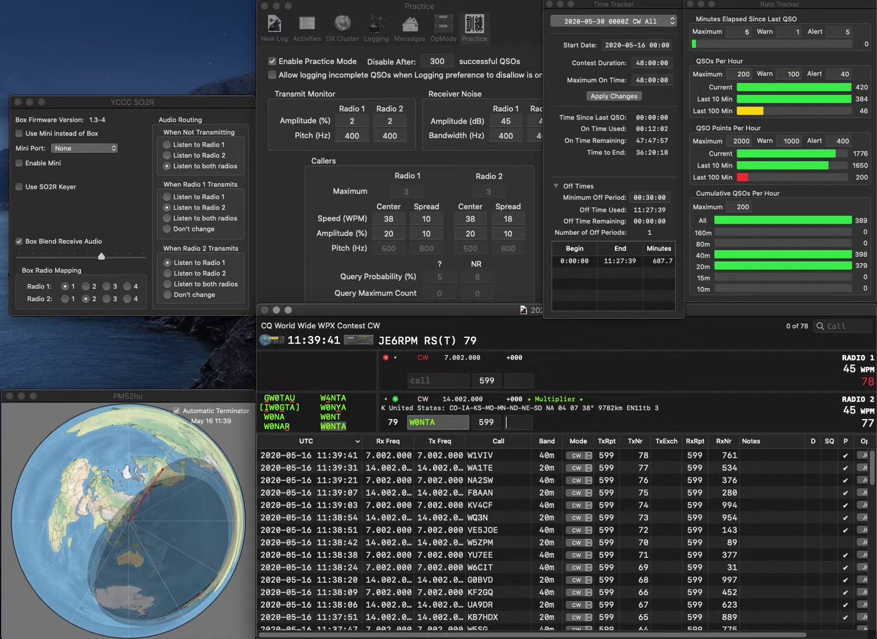
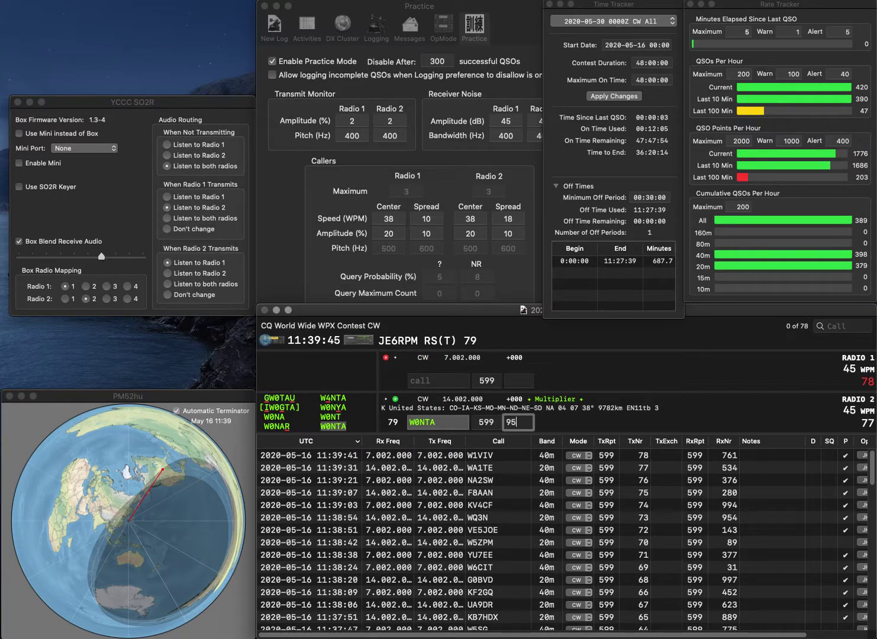
key("Return")
type("RZ3Q")
key("Return")
type("S59")
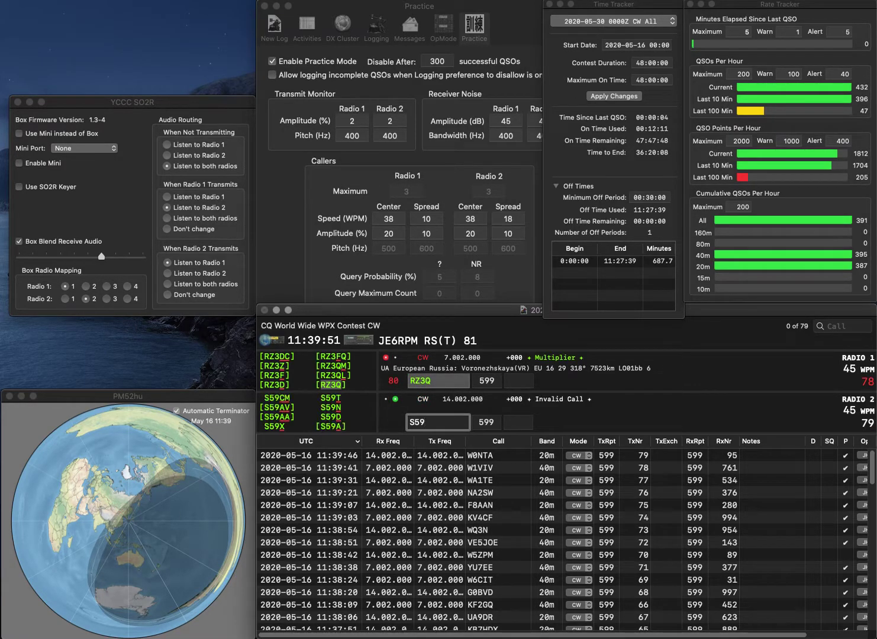
type("X")
key("Return")
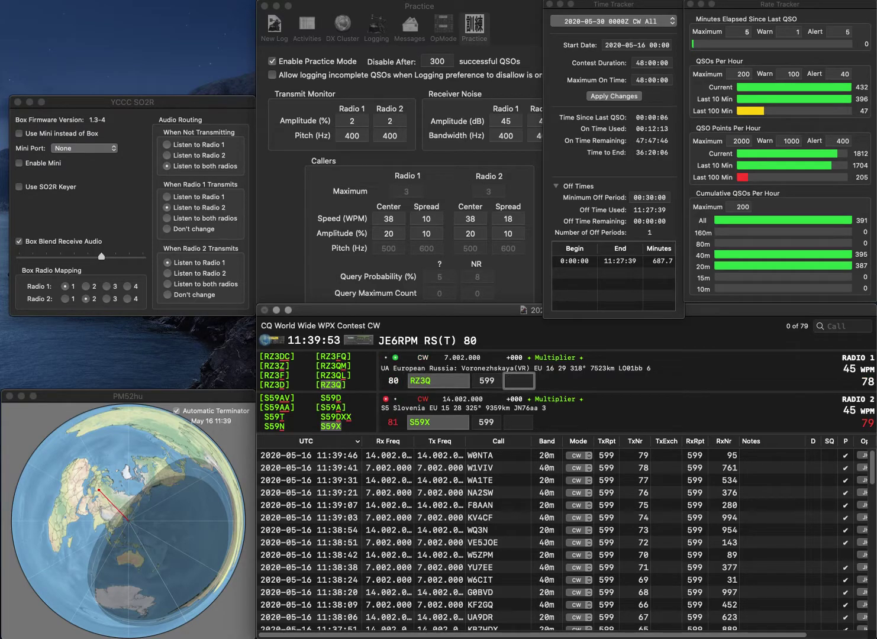
Log RZ3Q with received number 882 on Radio 1 and S59X with received number 702 on Radio 2
type("882")
key("Return")
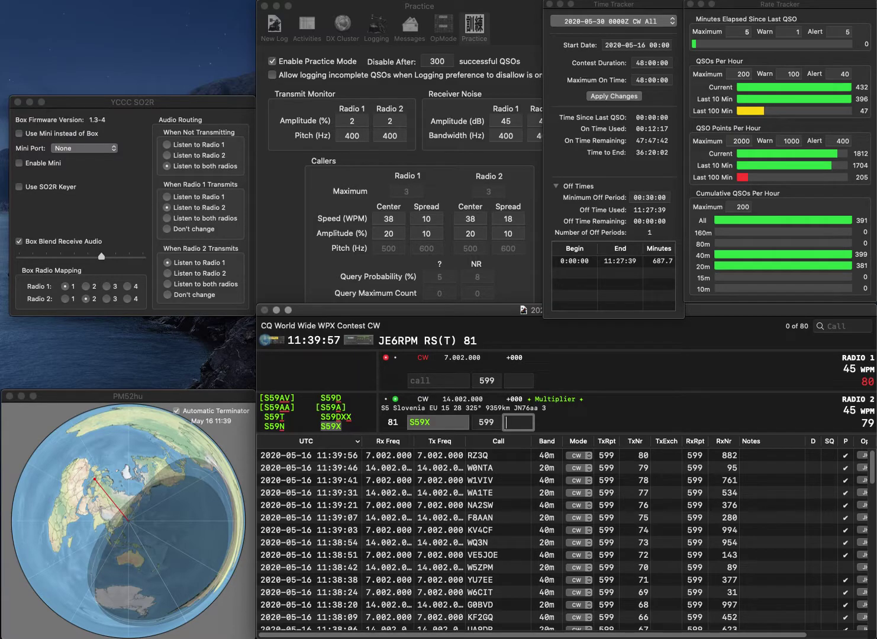
type("7")
type("82")
key("Return")
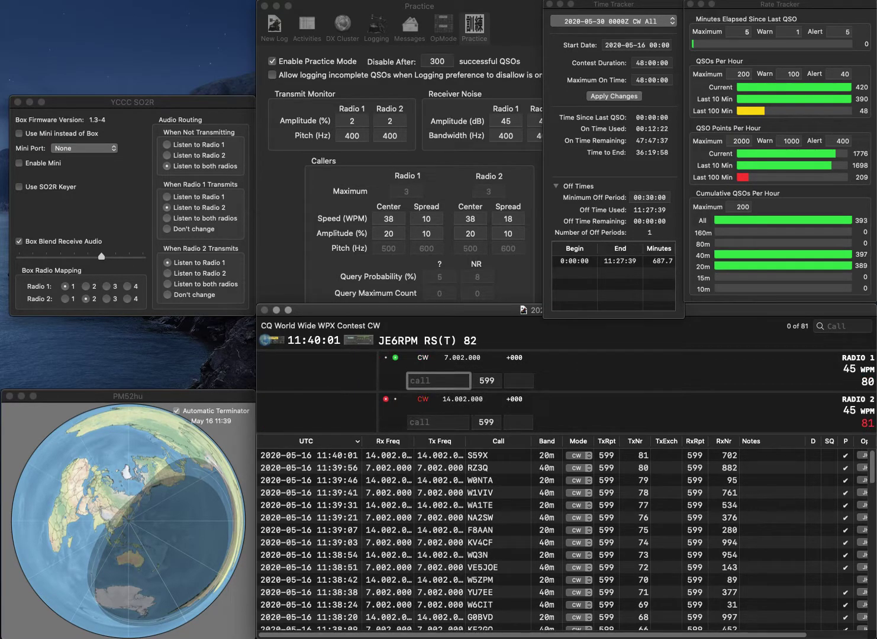
type("B7HQ")
key("Return")
type("YFUA")
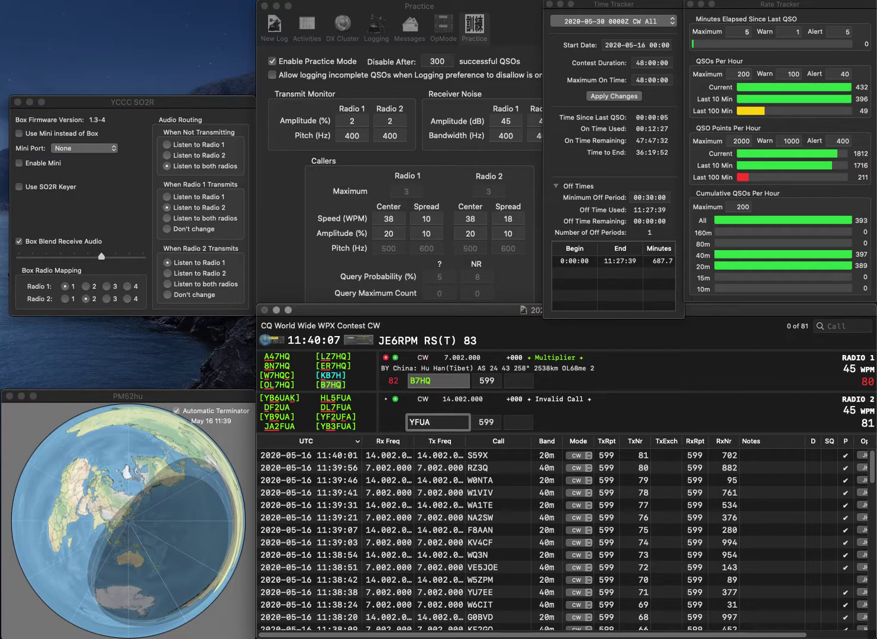
key("Delete")
key("Delete")
type("US7")
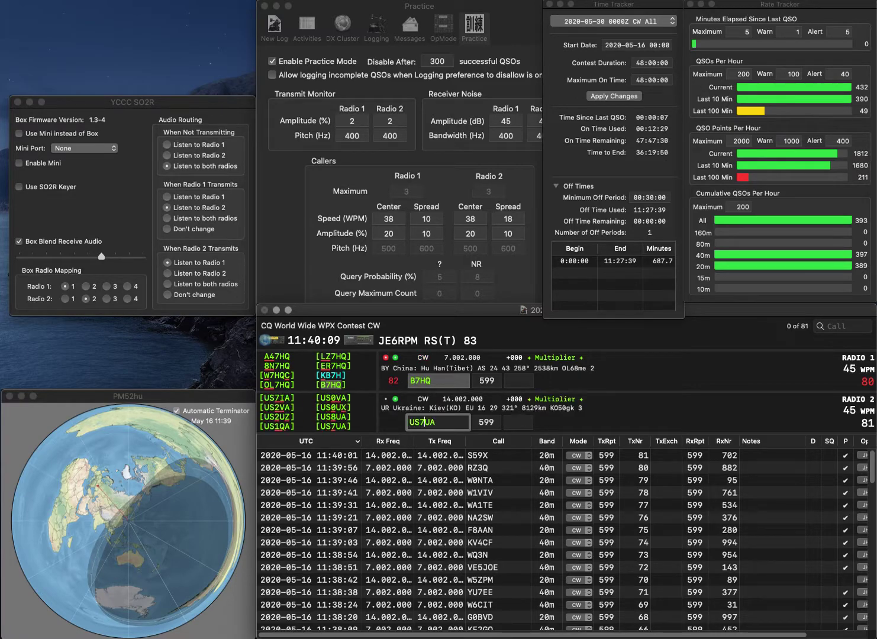
key("Return")
Log B7HQ with received number 53 on Radio 1 and correct the caller on Radio 2 to US8UA, sending the exchange
type("53")
key("Return")
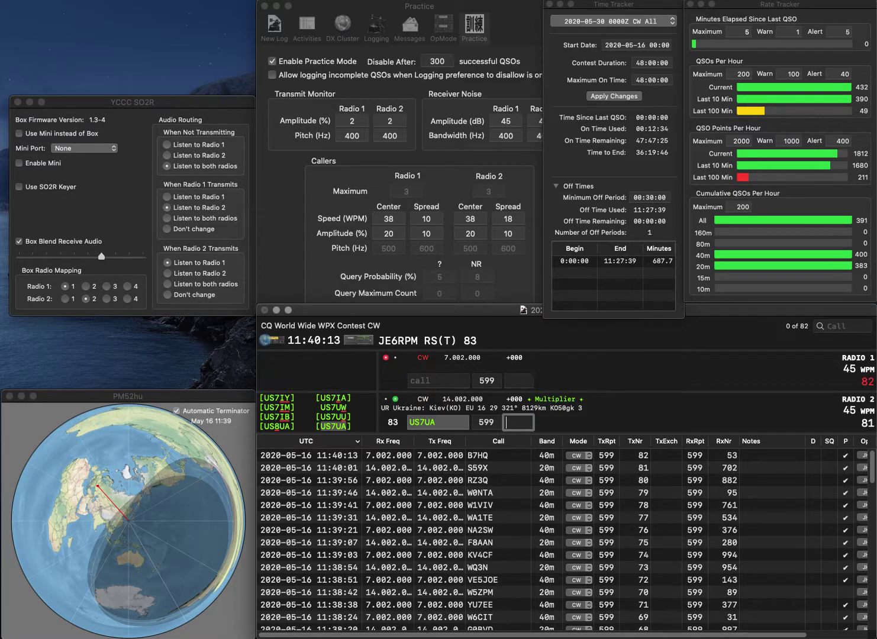
left_click(425, 422)
key("BackSpace")
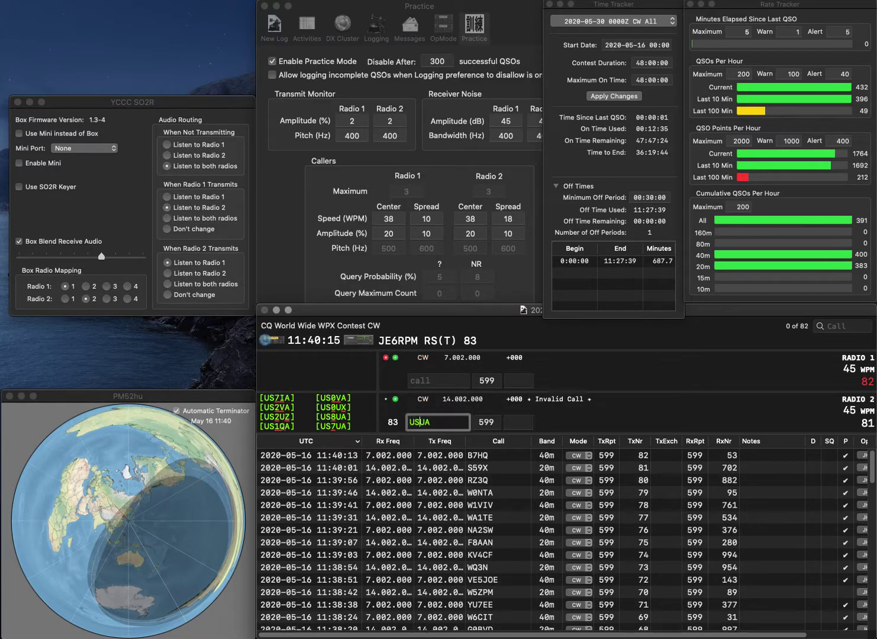
type("8")
key("Return")
type("W")
key("BackSpace")
type("8CPG")
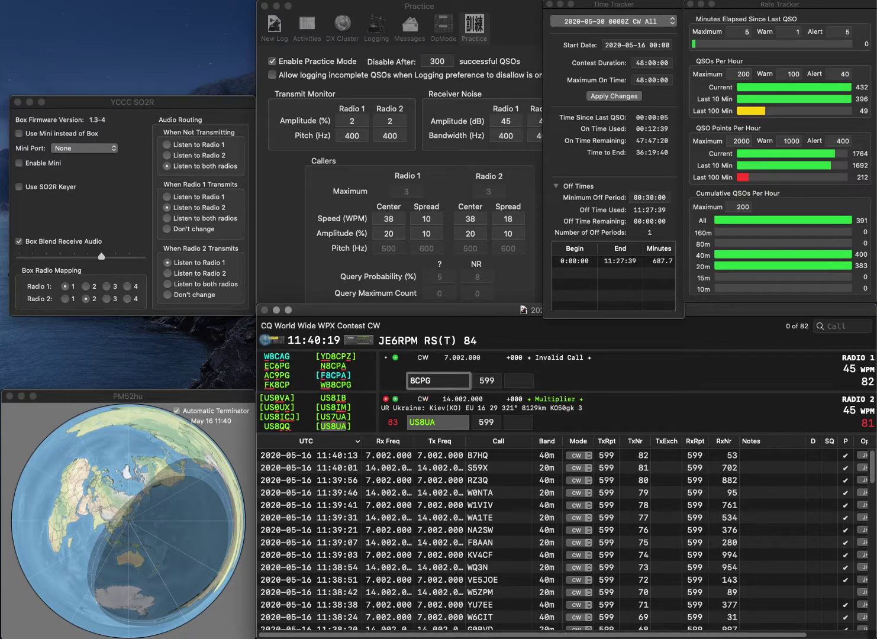
type("WB")
key("Return")
type("413")
key("Return")
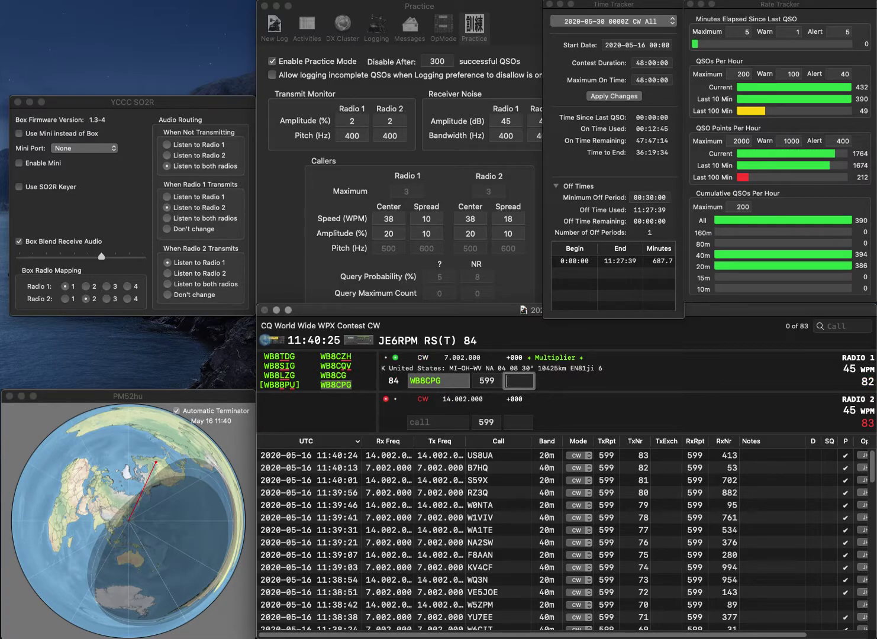
type("27")
key("Return")
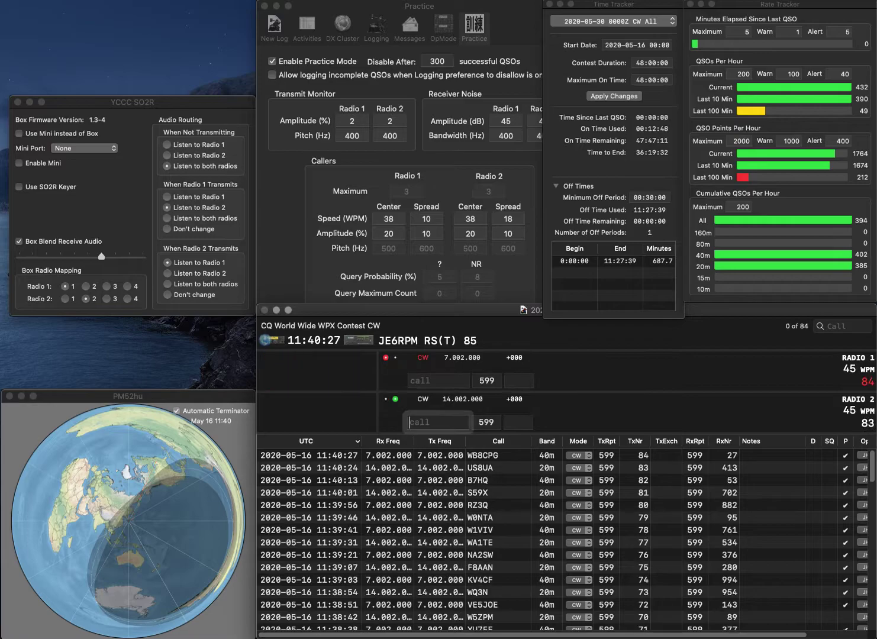
Enter YU1IQR as the caller on Radio 2 and K3NP as the caller on Radio 1, sending the exchange to each
type("YU1I")
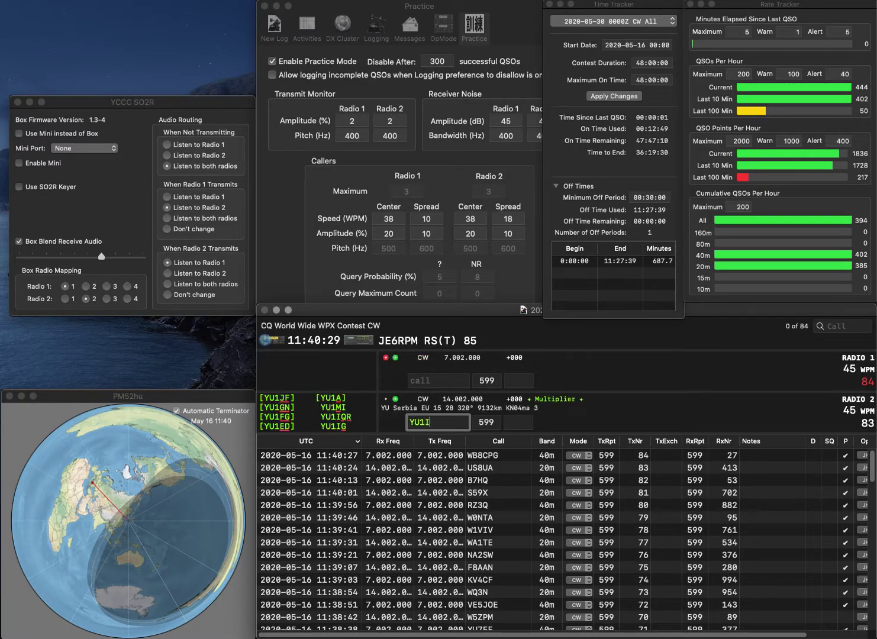
type("QRK3NP")
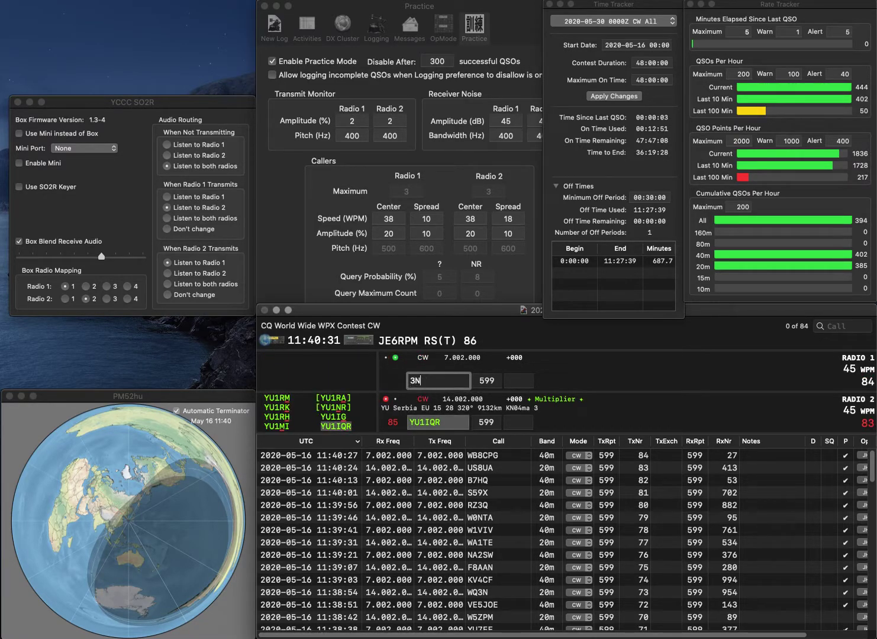
key("Return")
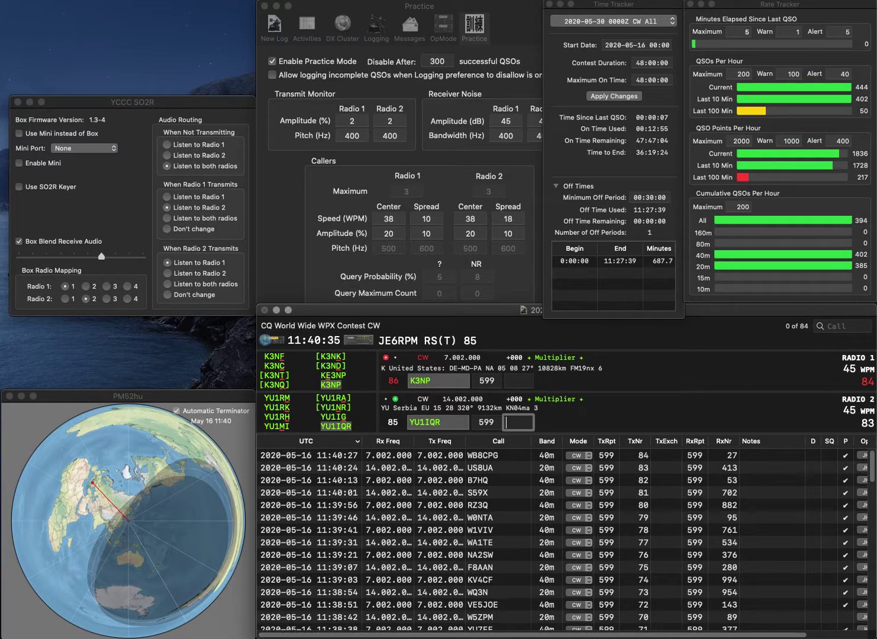
Log K3NP with received number 434 on Radio 1 and YU1IQR with received number 297 on Radio 2
type("296")
key("Return")
type("434")
key("Return")
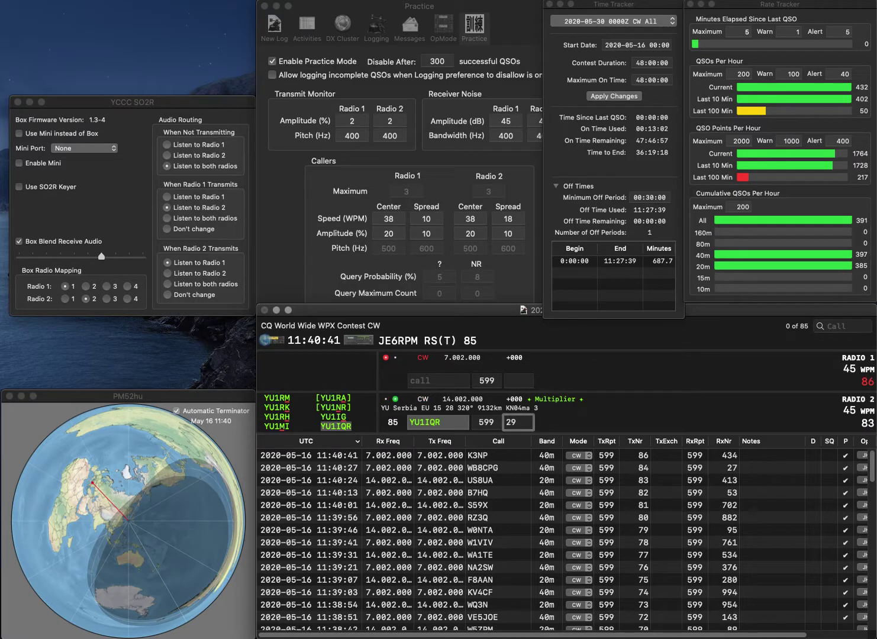
type("7")
key("Return")
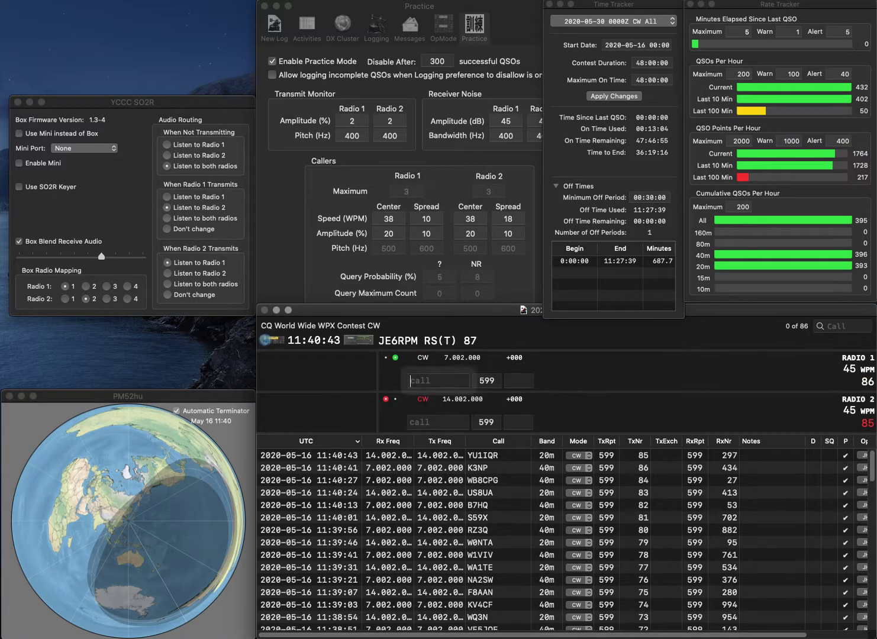
type("EA7KHB")
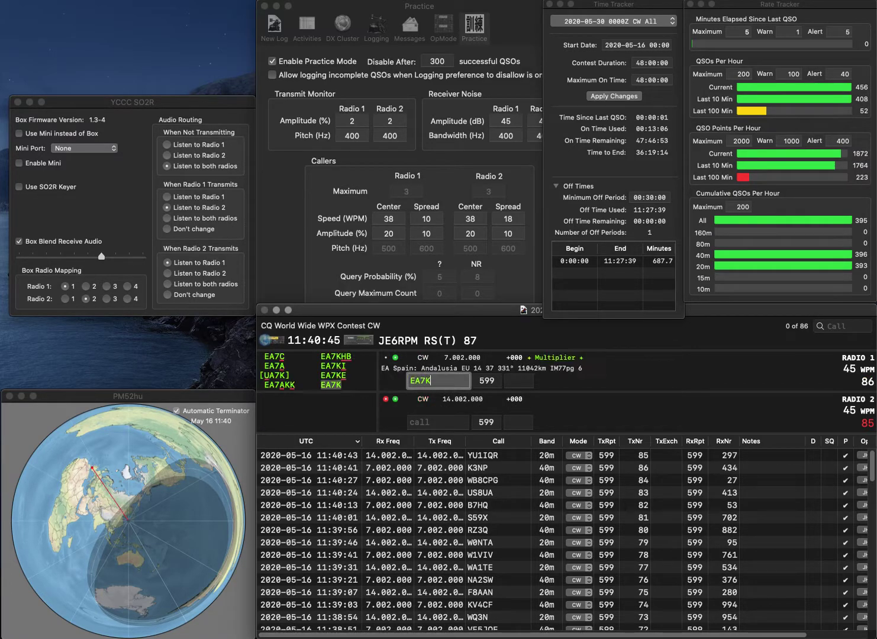
key("Return")
type("OG4RGK")
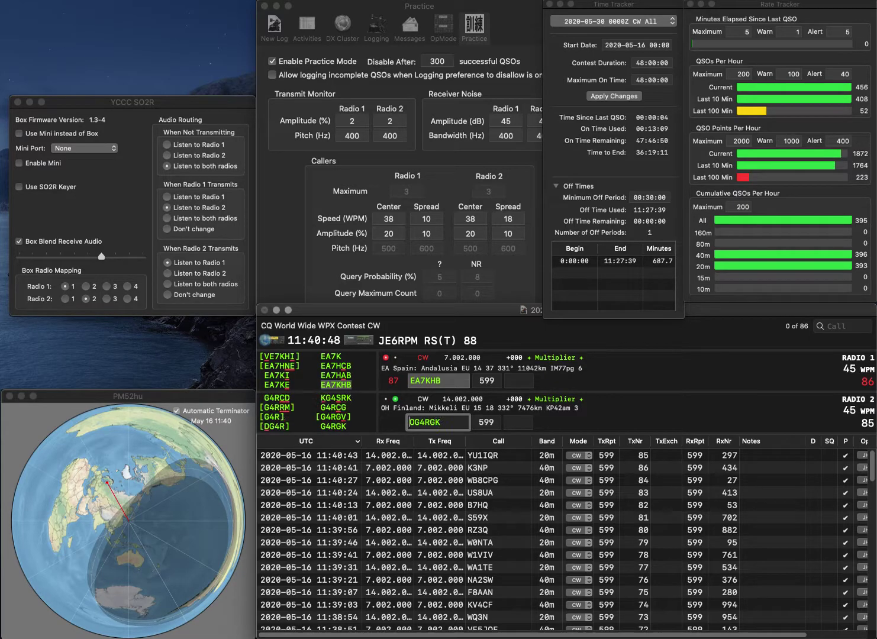
key("Delete")
key("Return")
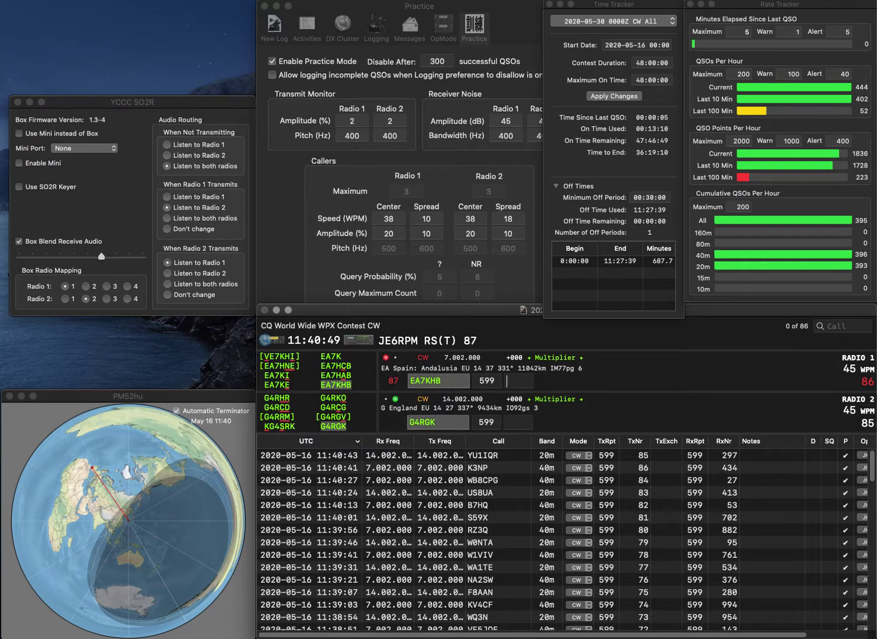
type("556")
key("Return")
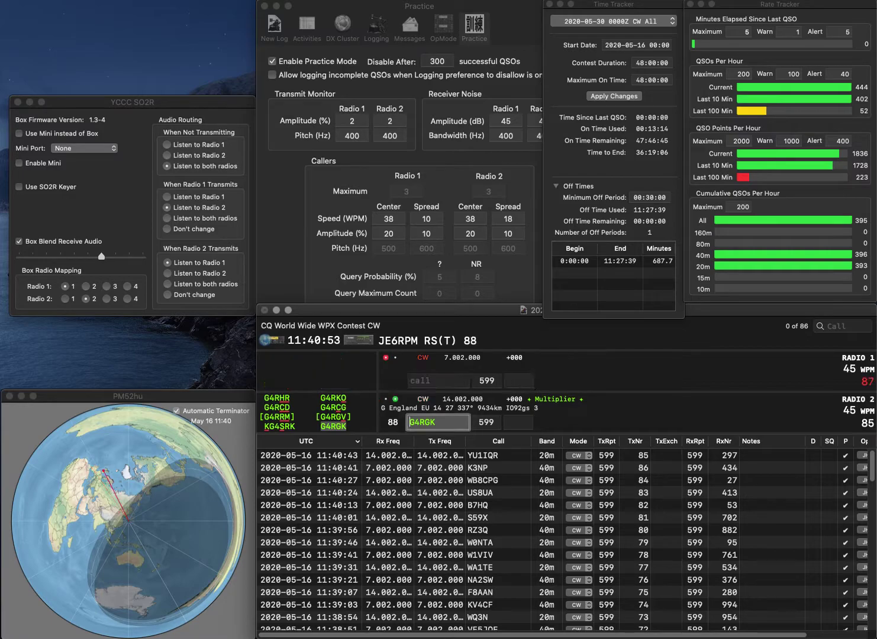
type("375")
key("Return")
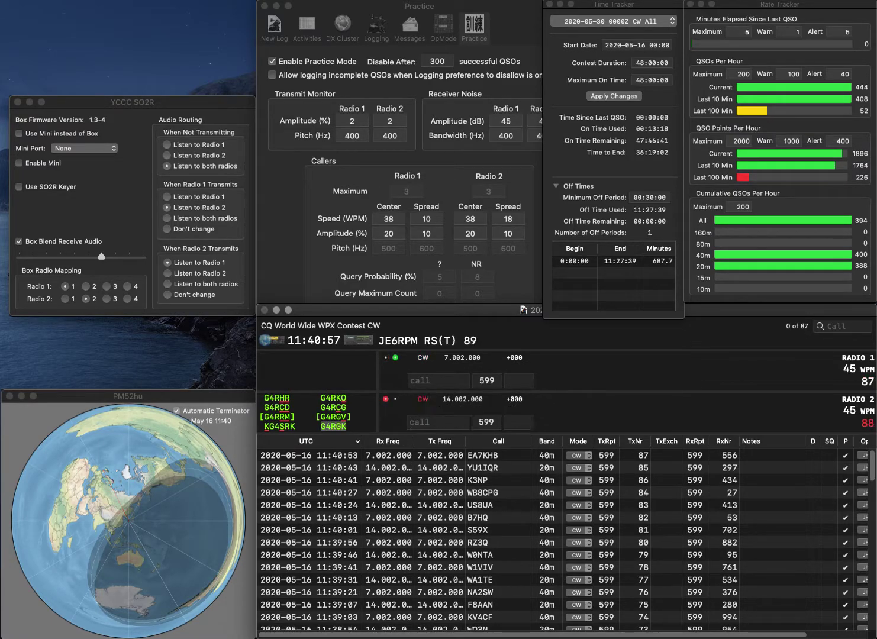
type("ANJ")
key("Left")
key("Left")
key("Left")
type("OM4")
key("Return")
Enter OK5T as the caller on Radio 2 and send the exchange
key("Return")
type("5T")
key("Home")
type("OK")
key("Return")
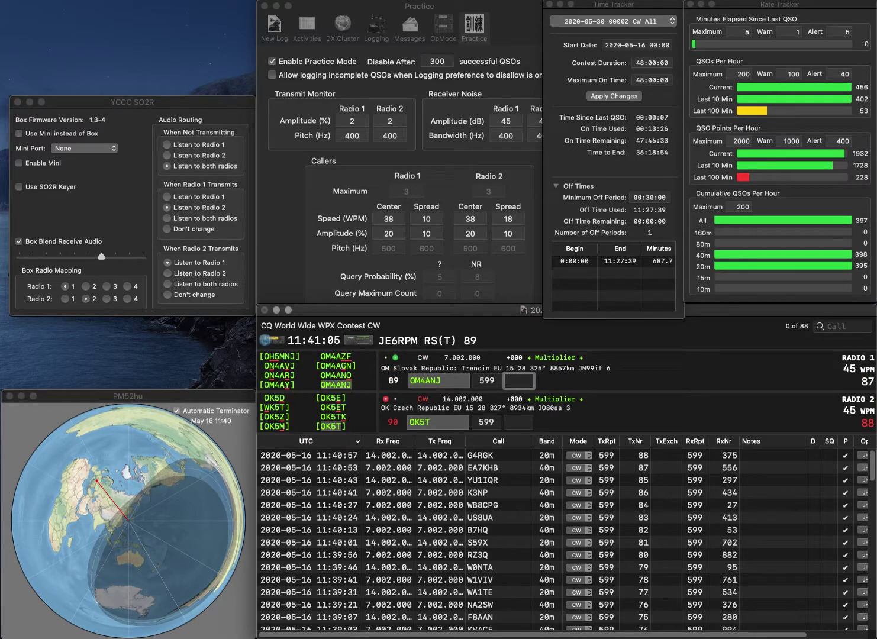
Log OM4ANJ with received number 760 on Radio 1 and OK5T with received number 471 on Radio 2
type("760")
key("Return")
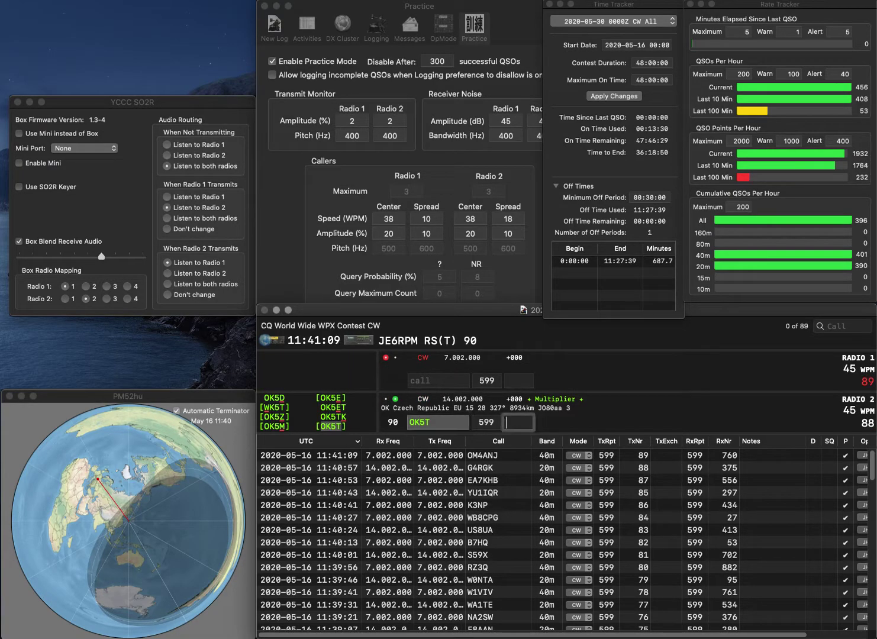
type("471")
key("Return")
Enter OK1UKY as the caller on Radio 1 and W1TMS as the caller on Radio 2, sending the exchange to each
type("OK1UKY")
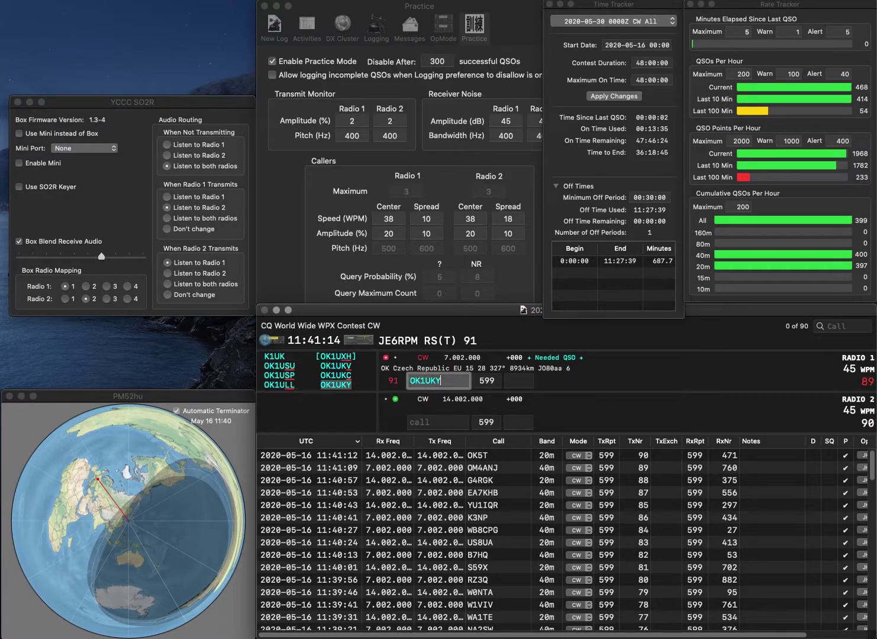
key("backslash")
type("W1E")
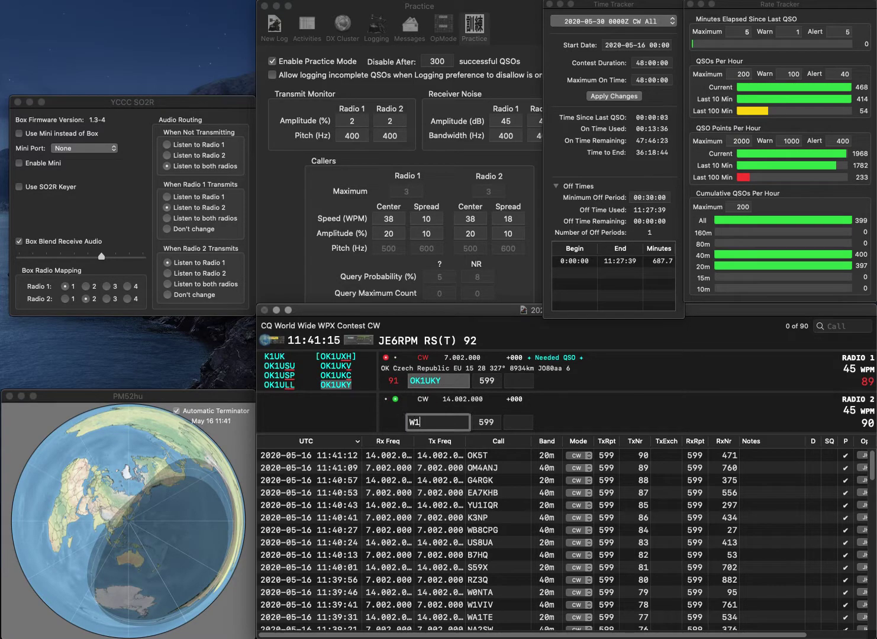
key("BackSpace")
type("TM")
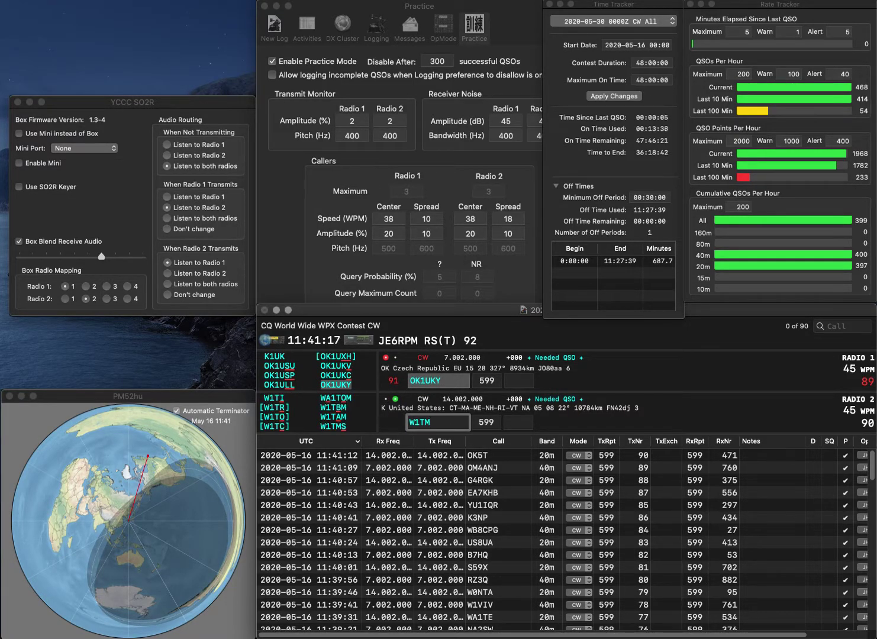
type("S")
key("Return")
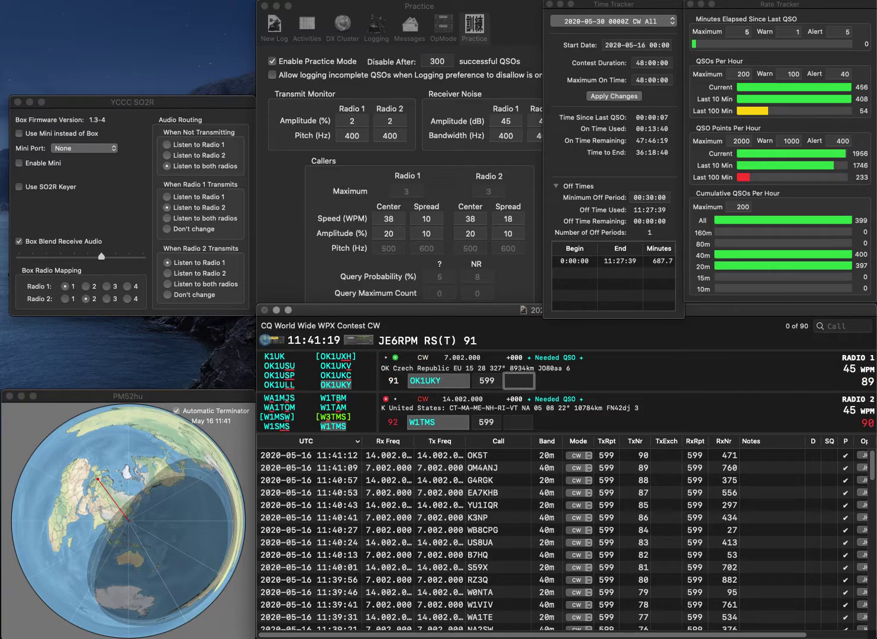
type("326")
key("Return")
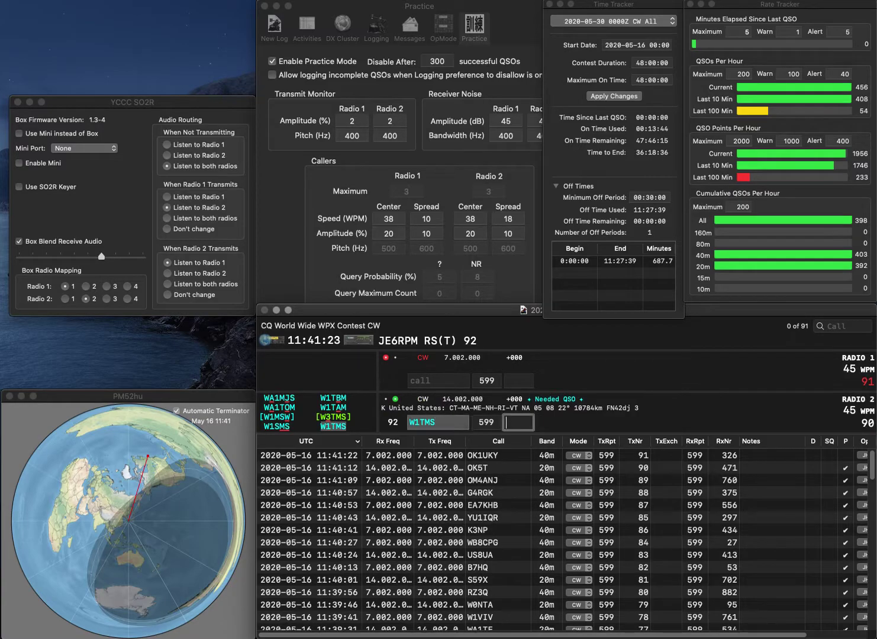
type("600")
key("Return")
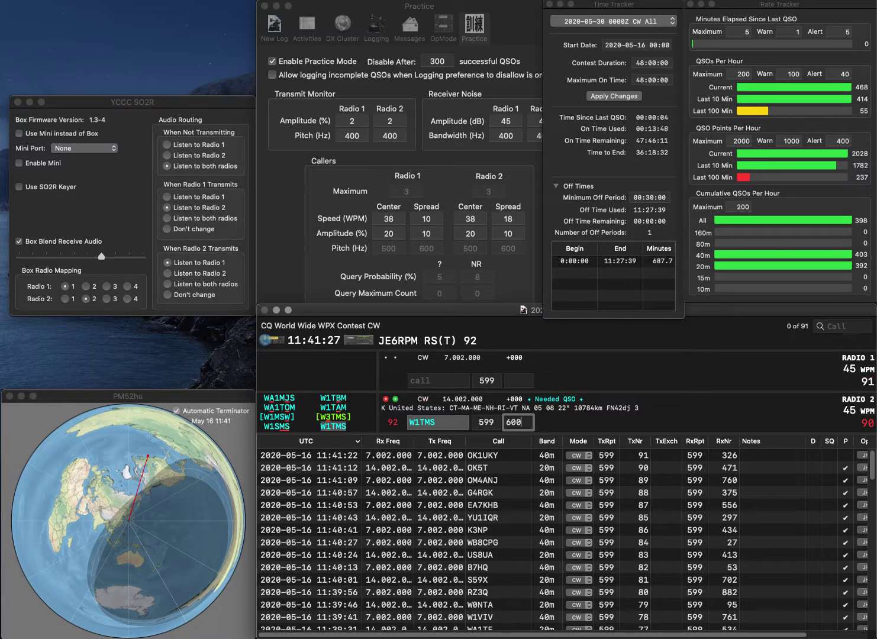
key("Return")
type("KG4V")
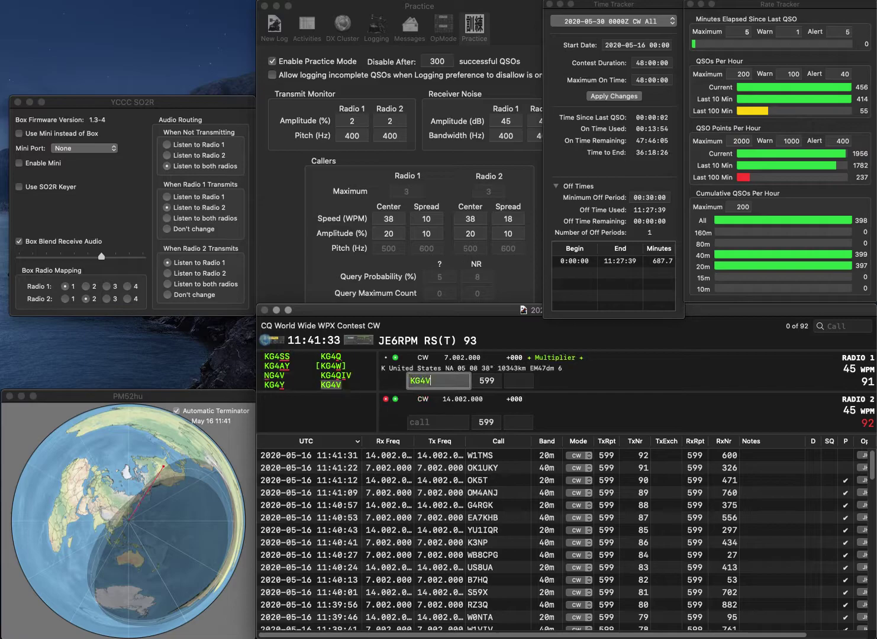
key("Return")
type("W9TC")
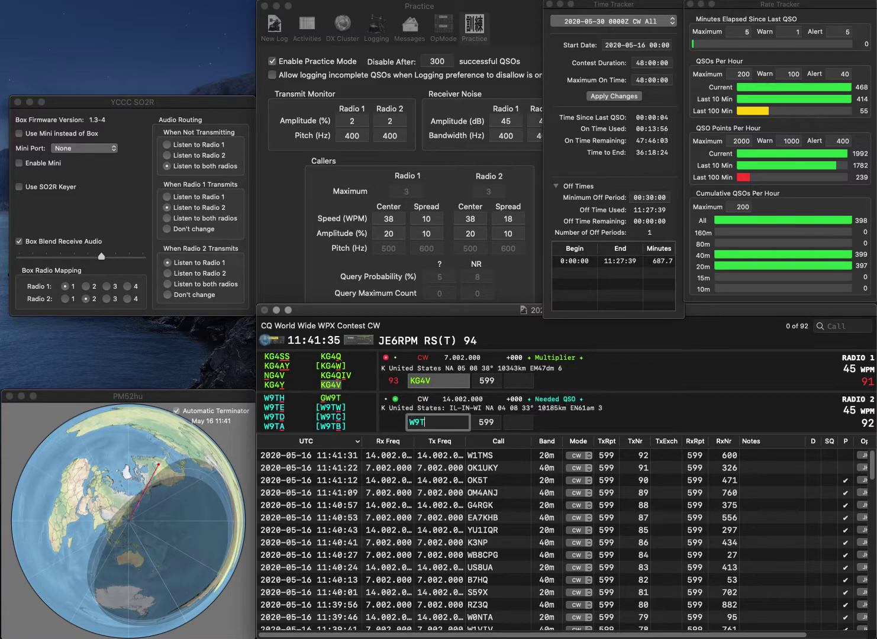
key("Return")
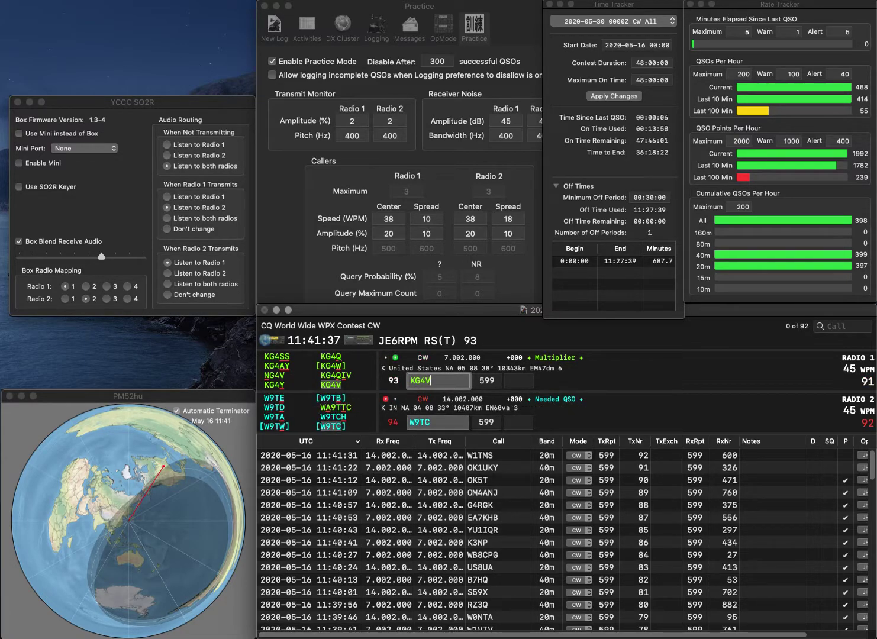
Correct the caller on Radio 1 to KG3V and send the exchange again
key("BackSpace")
key("BackSpace")
type("3V")
key("Return")
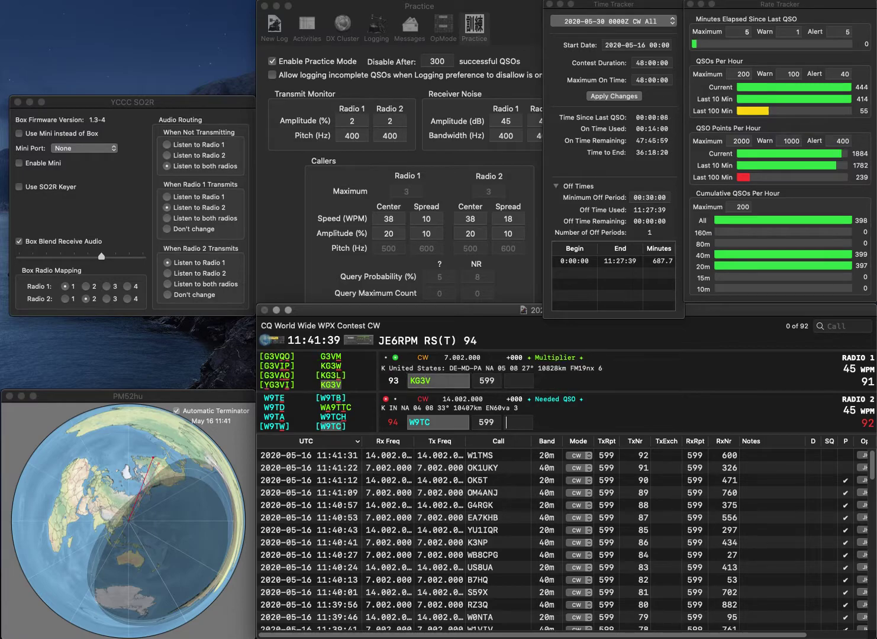
key("space")
type("659")
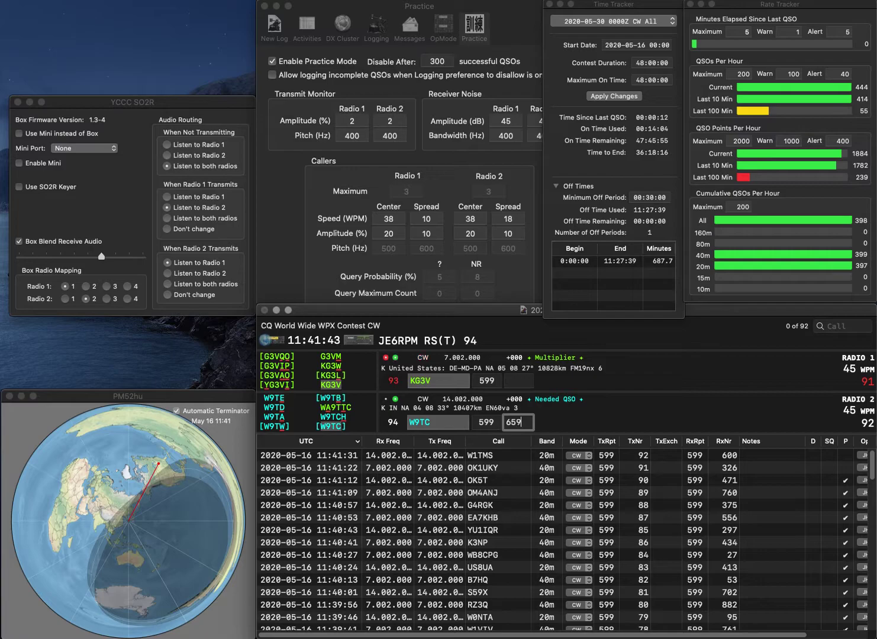
key("Return")
type("46")
key("Return")
Enter DL4ME as the caller on Radio 2 and AF4RK as the caller on Radio 1, sending the exchange to each
type("DL4ME")
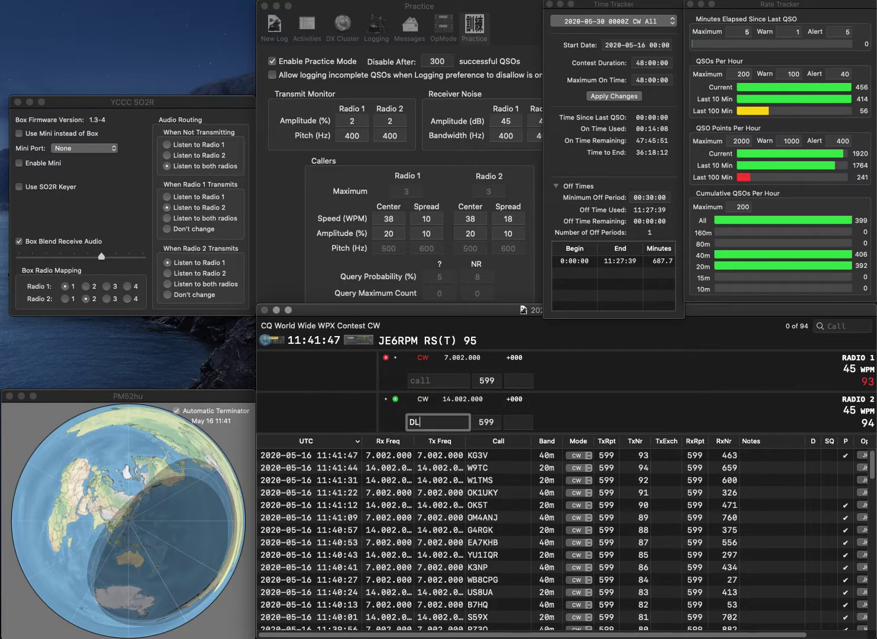
key("Return")
type("AF4RK")
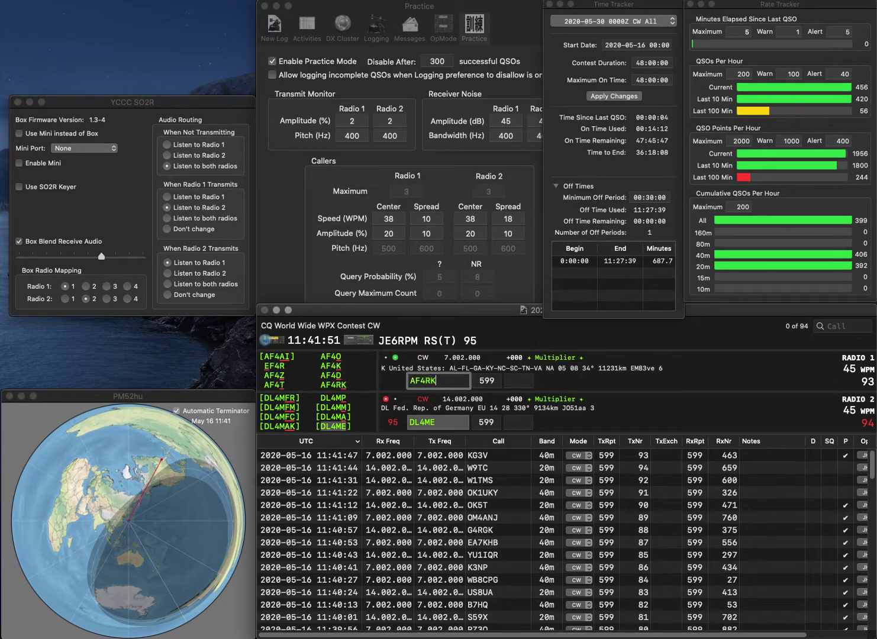
key("Return")
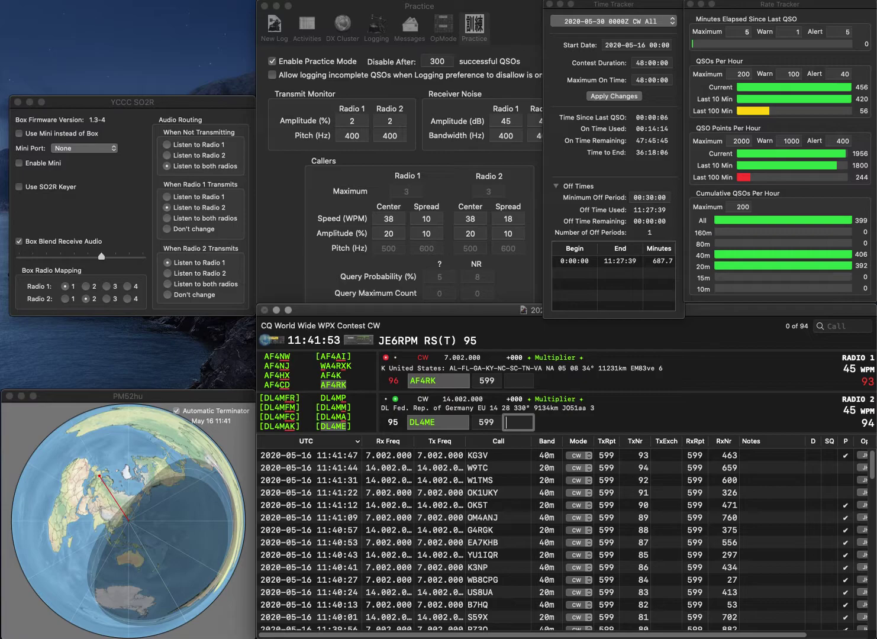
type("287")
key("Return")
type("859")
key("Return")
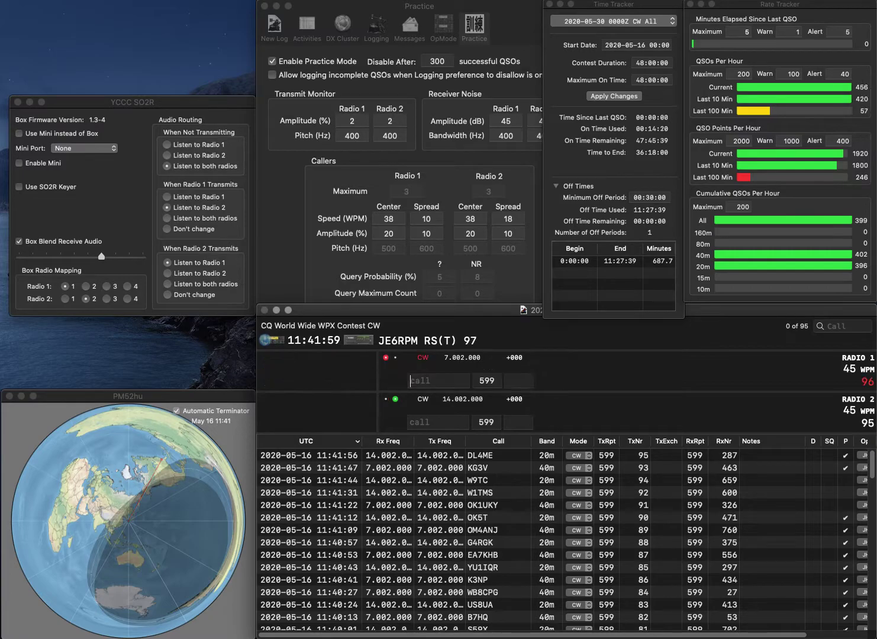
type("TG")
key("Return")
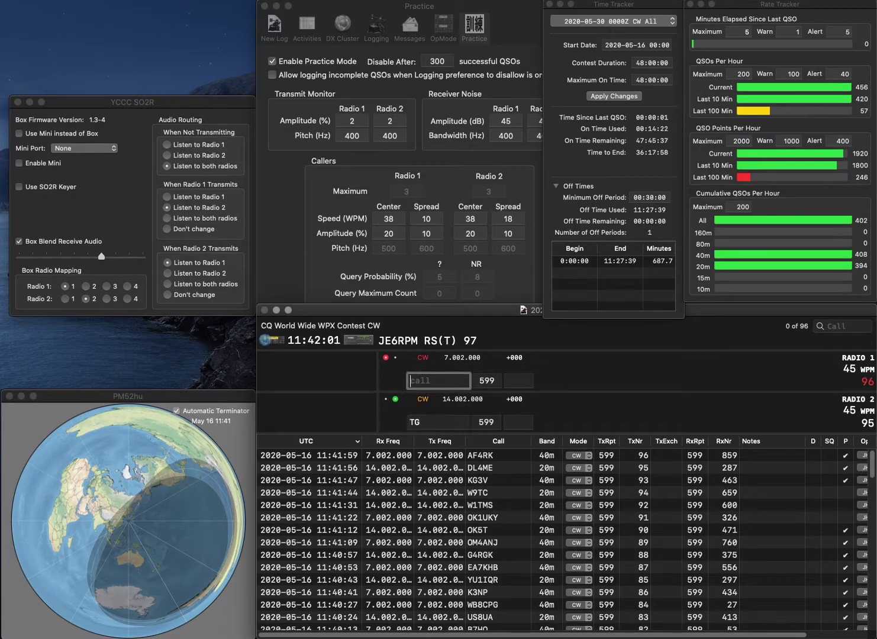
type("KG5TFQ")
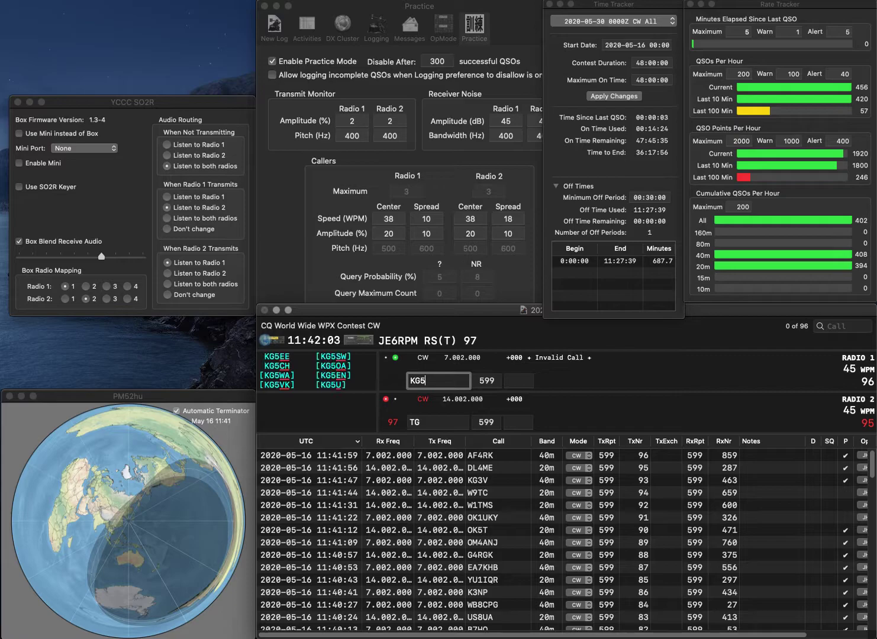
key("Return")
type("NI4")
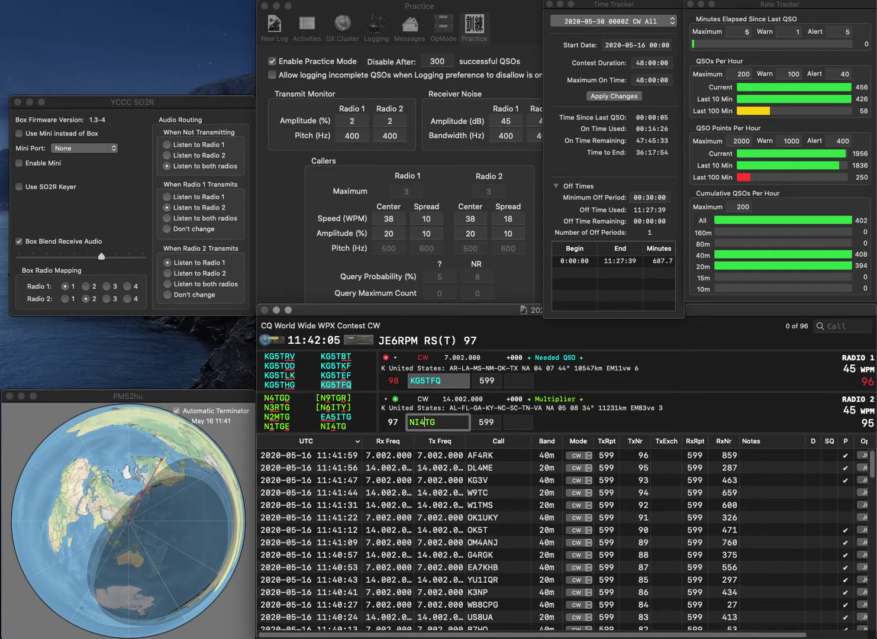
key("Return")
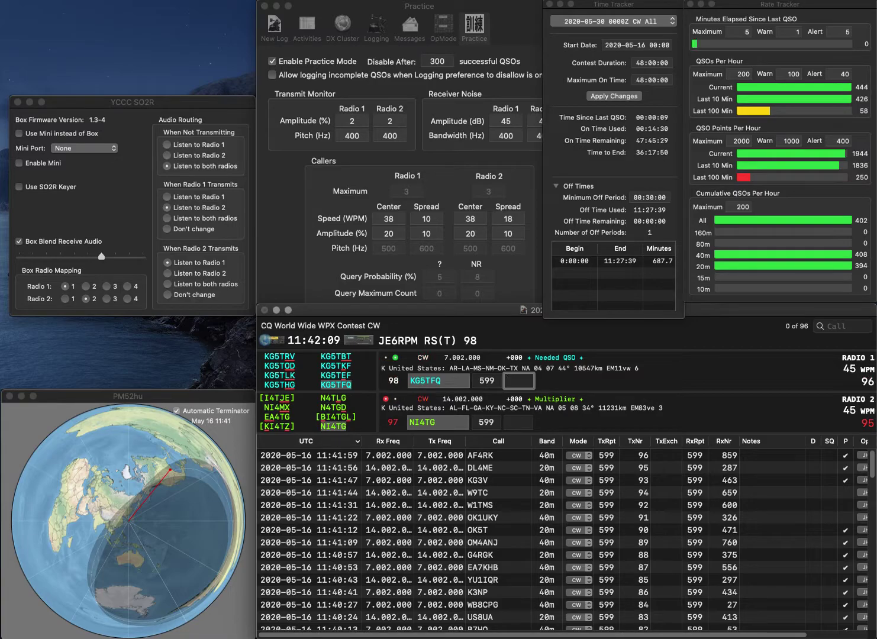
Log KG5TFQ with received number 950 on Radio 1 and NI4TG with received number 450 on Radio 2
type("950")
key("Return")
type("450")
key("Return")
Enter EW8G as the caller on Radio 1 and KK6MU as the caller on Radio 2, sending the exchange to each
type("EW")
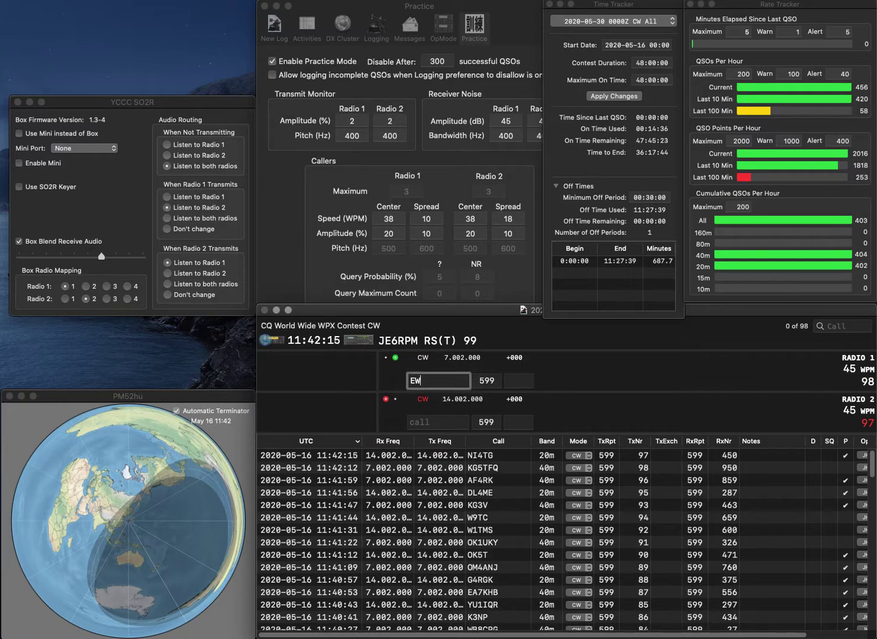
type("8G")
key("Return")
type("KK6MU")
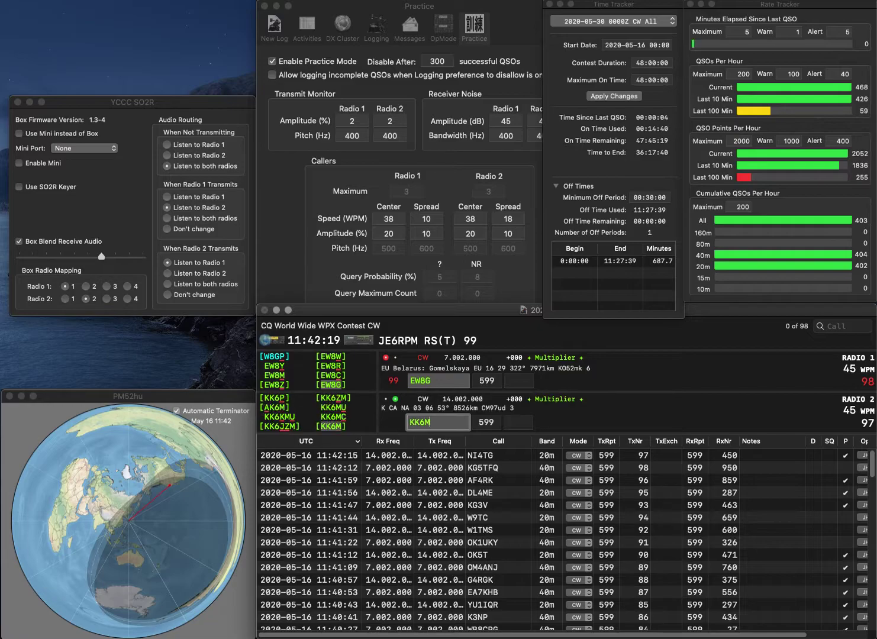
key("Return")
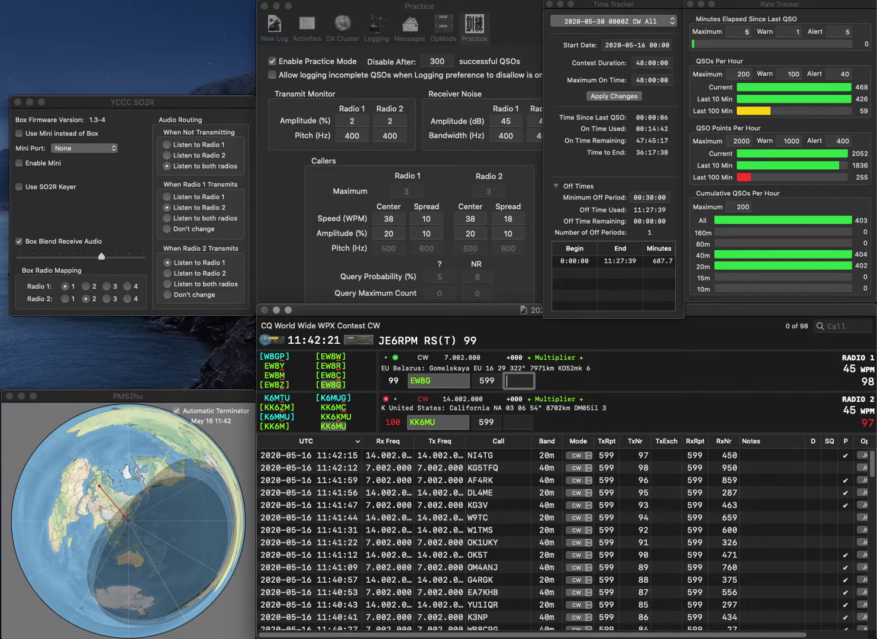
type("505")
key("Return")
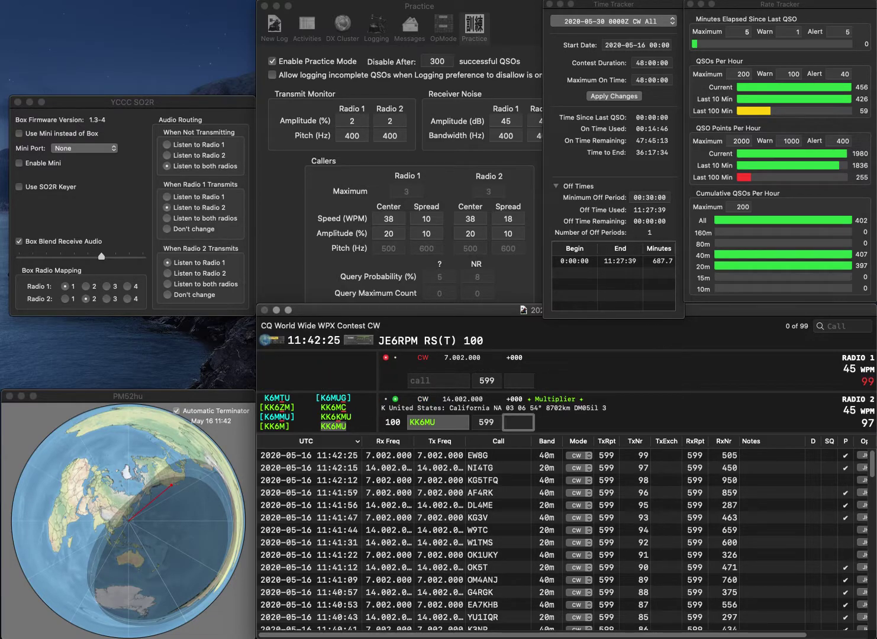
type("197")
key("Return")
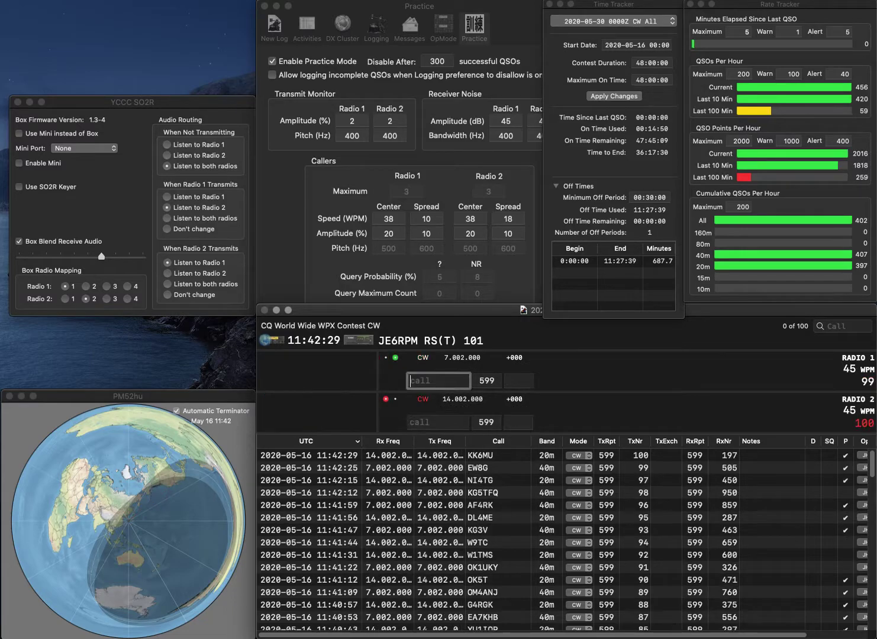
type("W9ET")
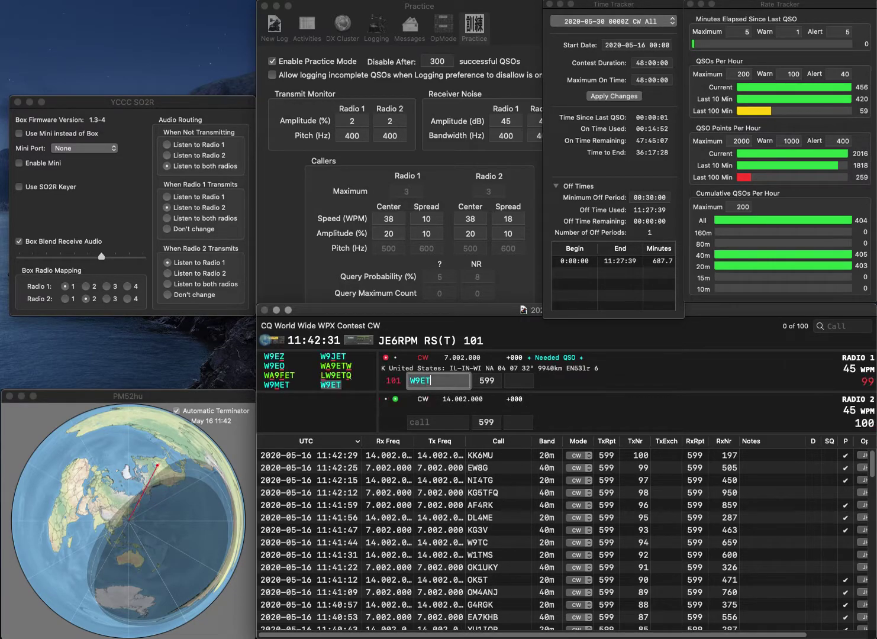
key("Return")
type("DK")
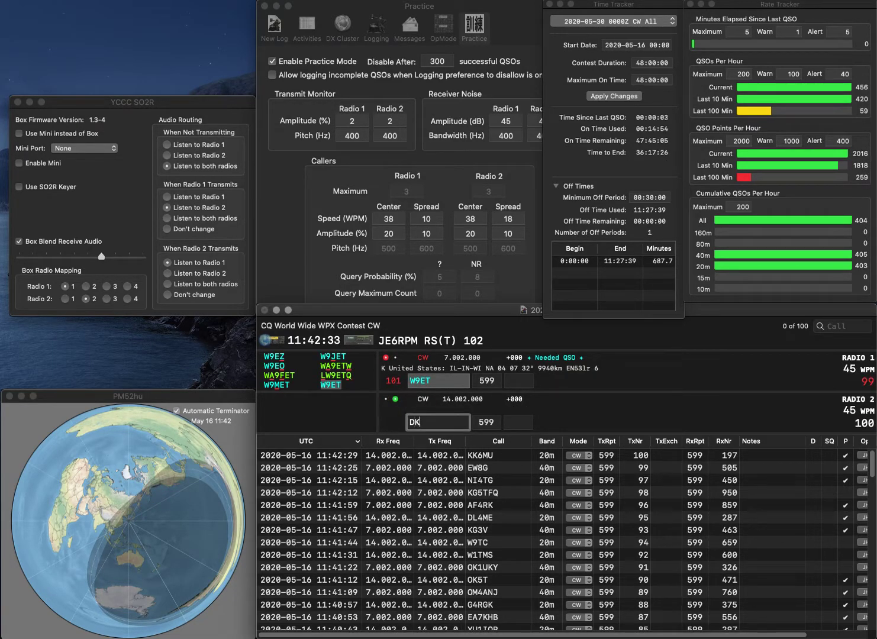
type("0SAT")
key("Return")
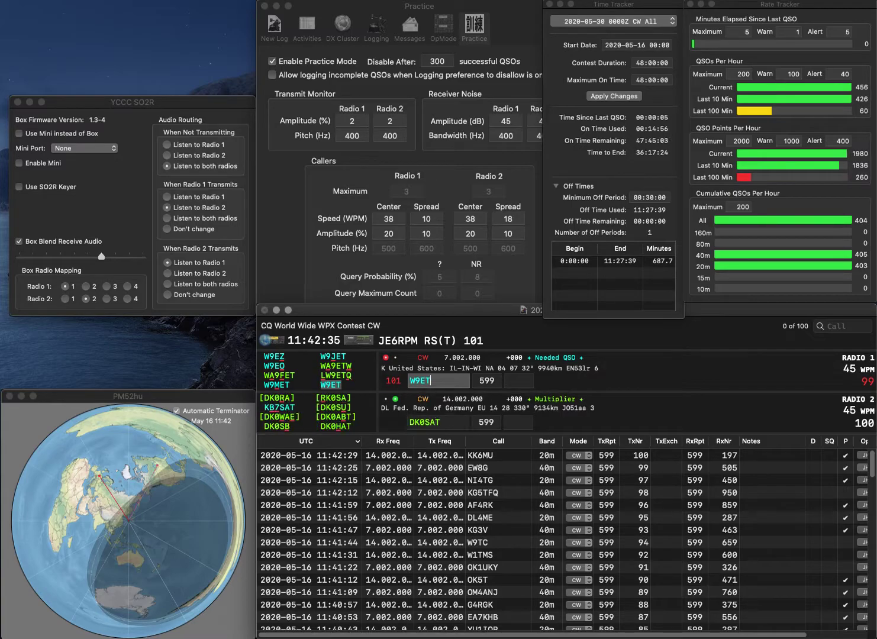
key("Tab")
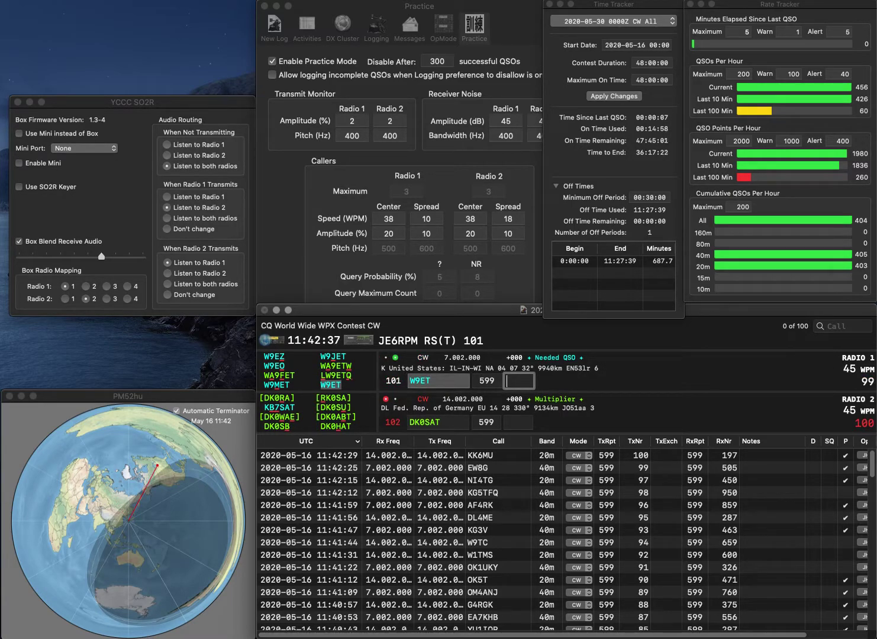
type("705")
key("Return")
key("Tab")
key("Tab")
key("Right")
key("Left")
key("Left")
key("BackSpace")
type("H")
key("Return")
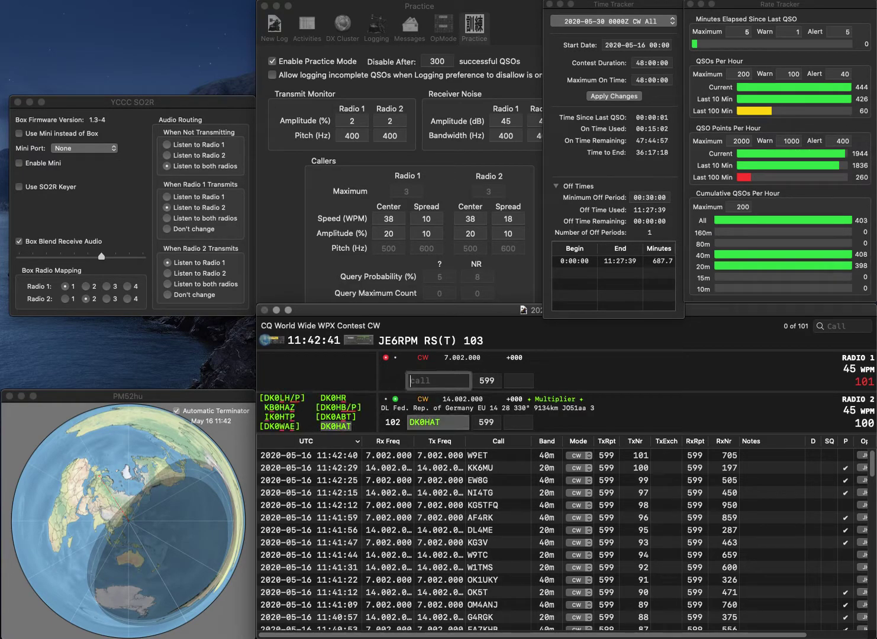
type("F6GEU")
key("Return")
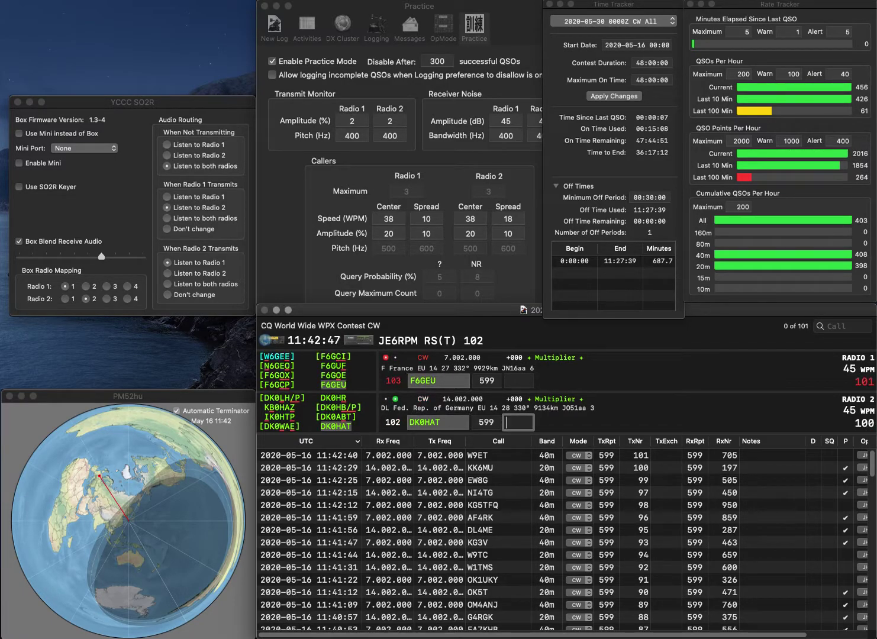
type("8")
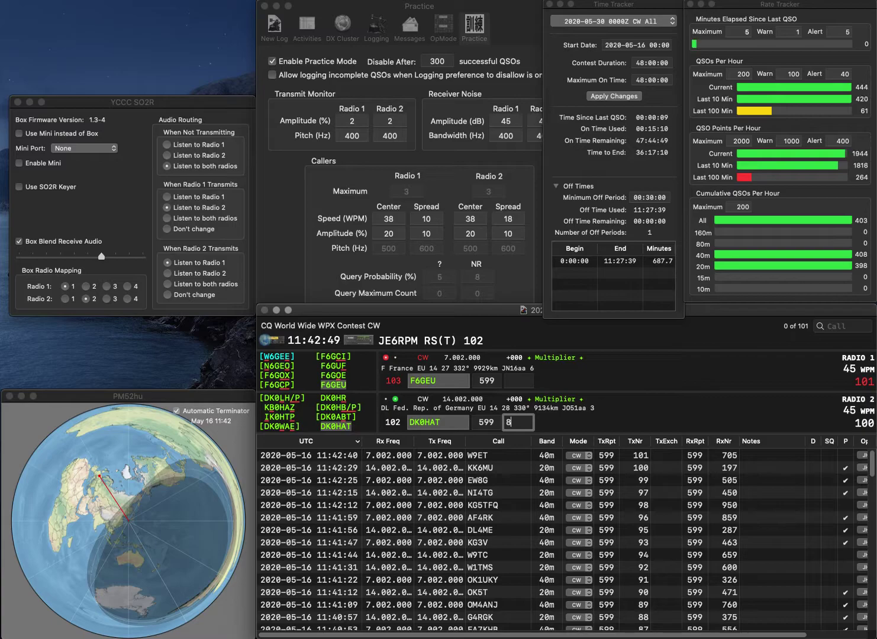
type("00")
key("Return")
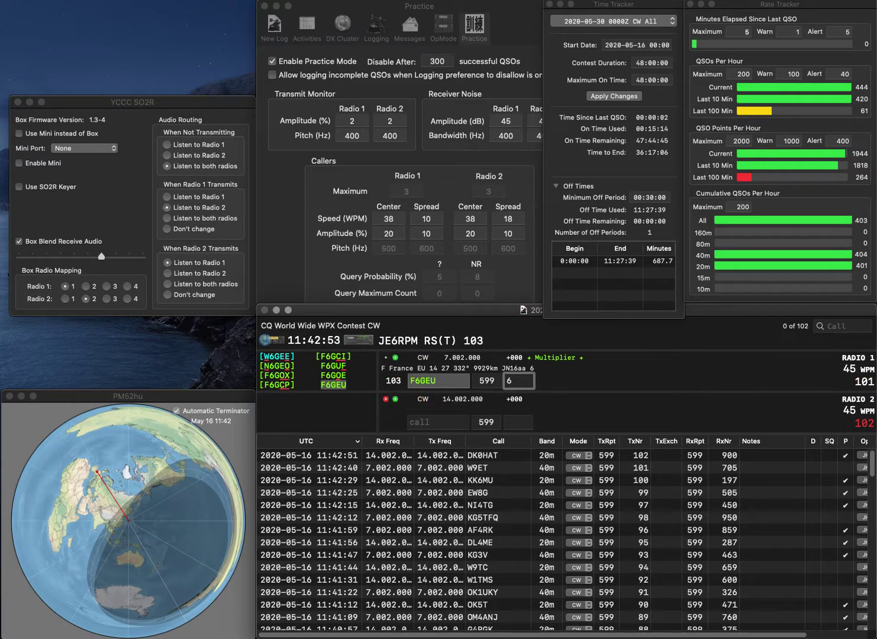
key("Return")
type("KC4CL")
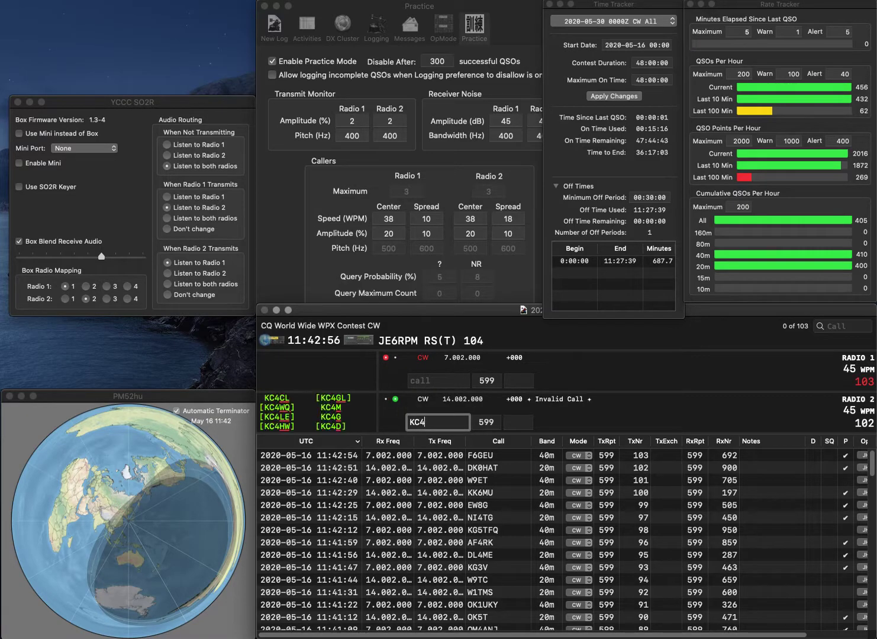
key("Return")
type("CE3GC")
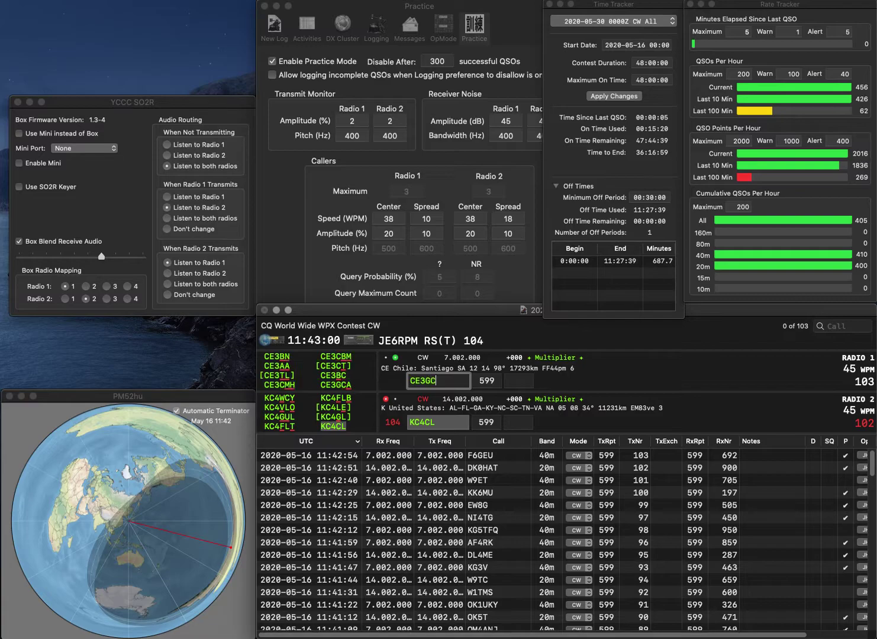
type("A")
key("Return")
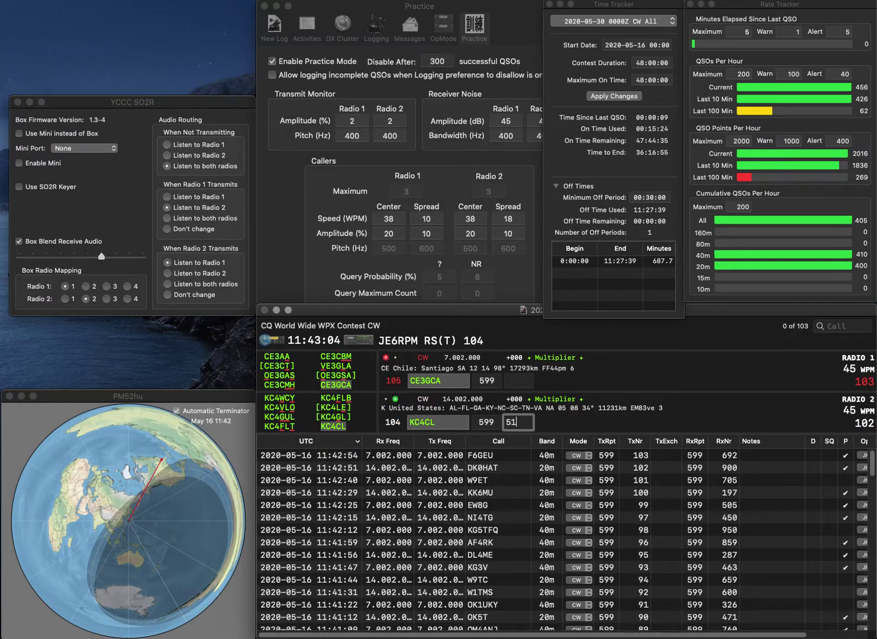
key("Return")
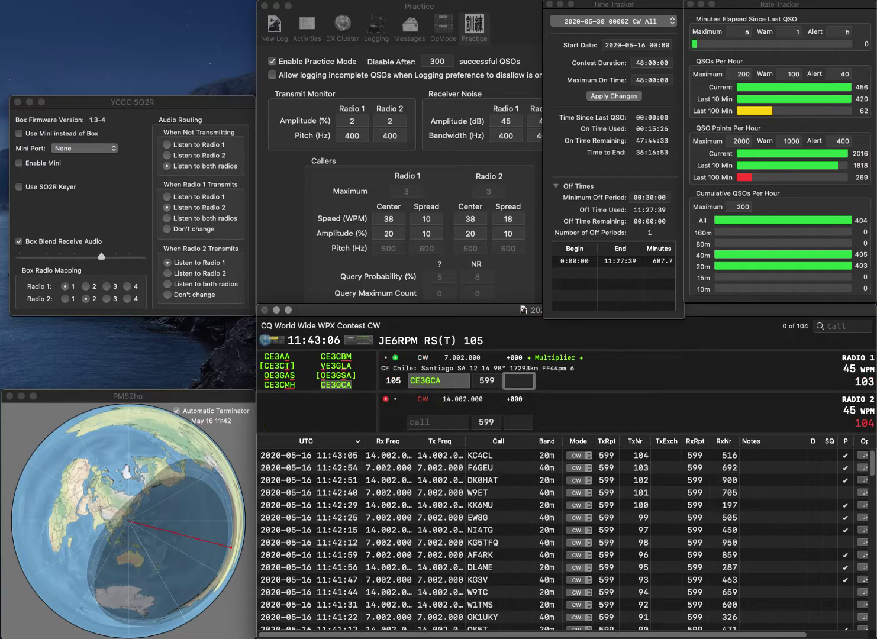
type("559")
key("Return")
Enter AE7LT as the caller on Radio 2 and SQ4U as the caller on Radio 1, sending the exchange to each
type("AE7LT")
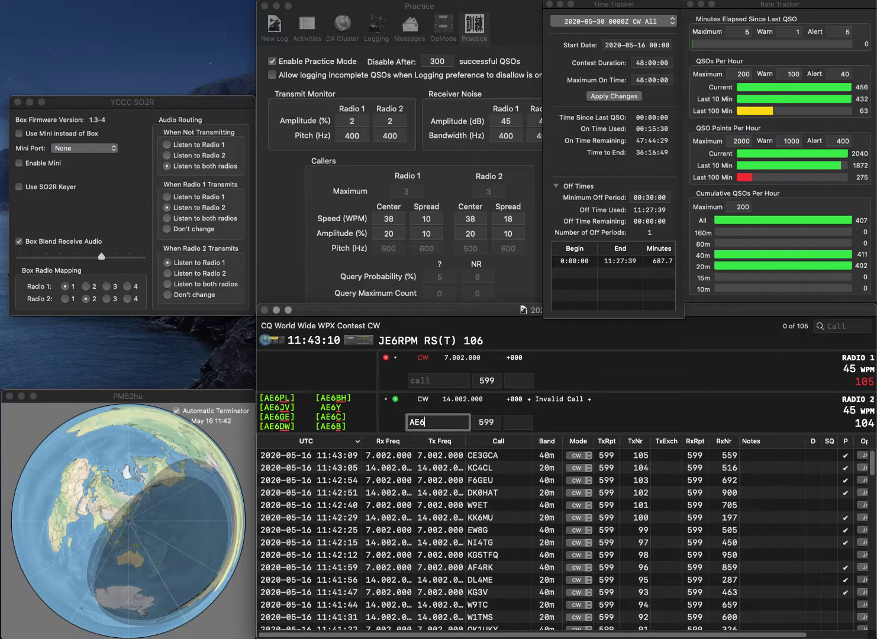
key("Return")
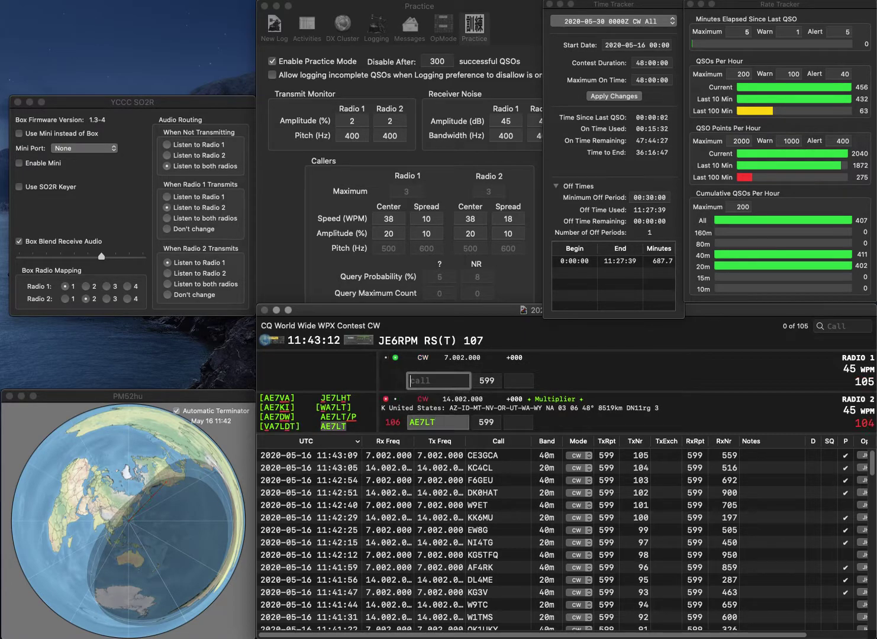
type("SQ4U")
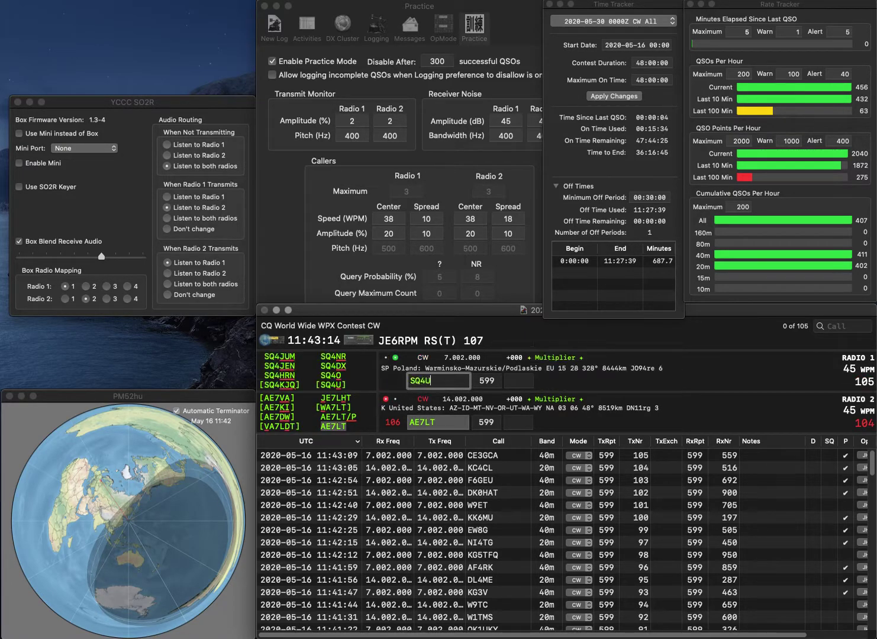
key("Return")
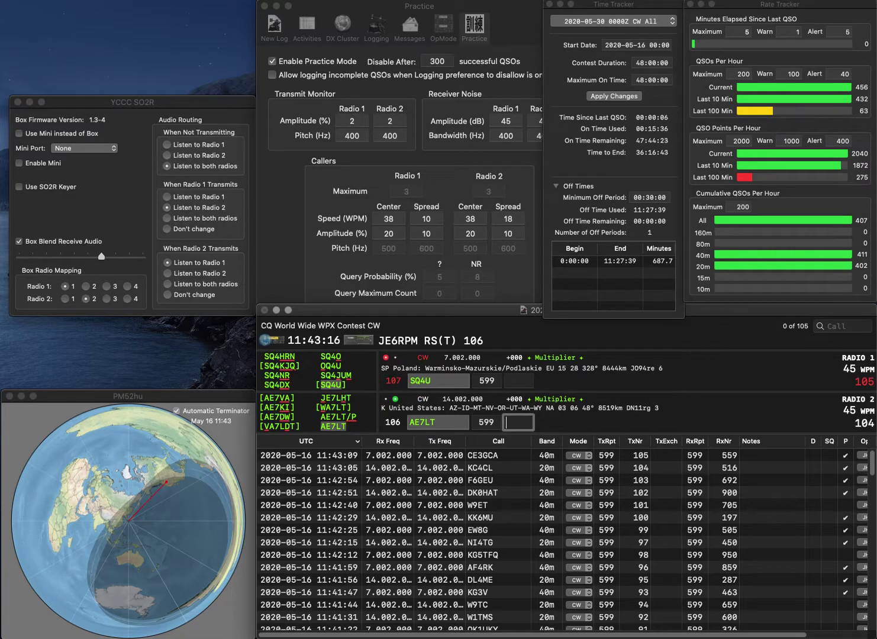
Log AE7LT with received number 106 on Radio 2 and SQ4U with received number 119 on Radio 1
type("106")
key("Return")
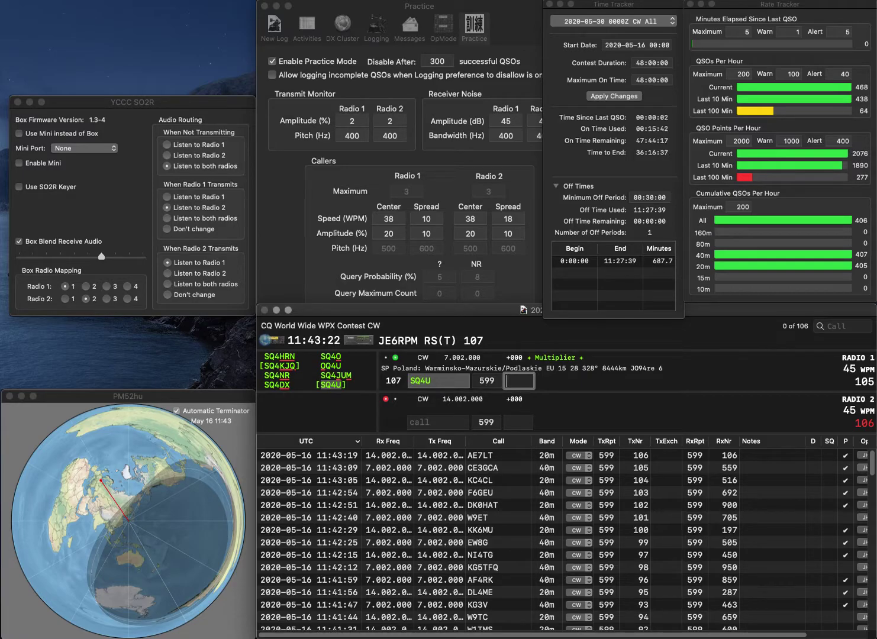
type("119")
key("Return")
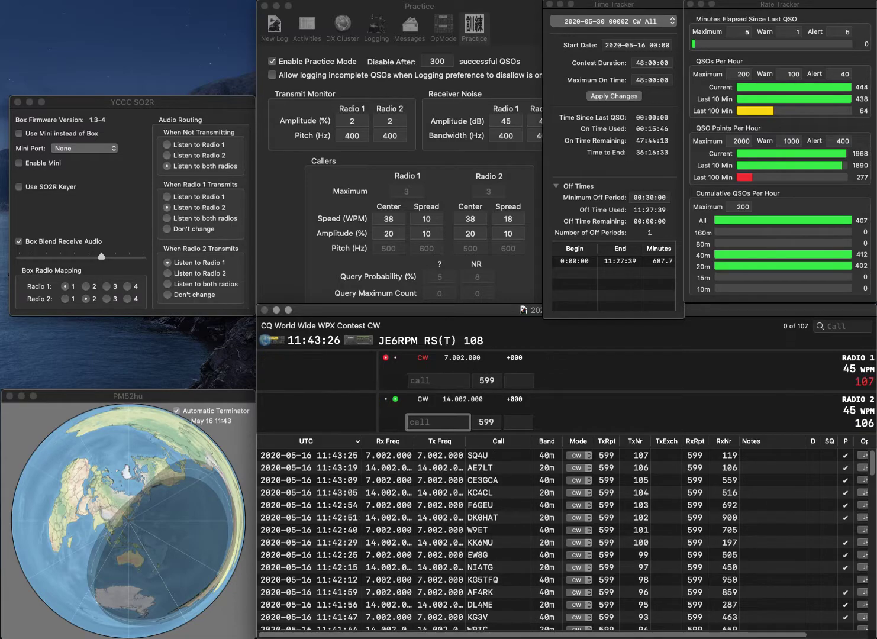
type("WTM")
key("Return")
type("W0SND")
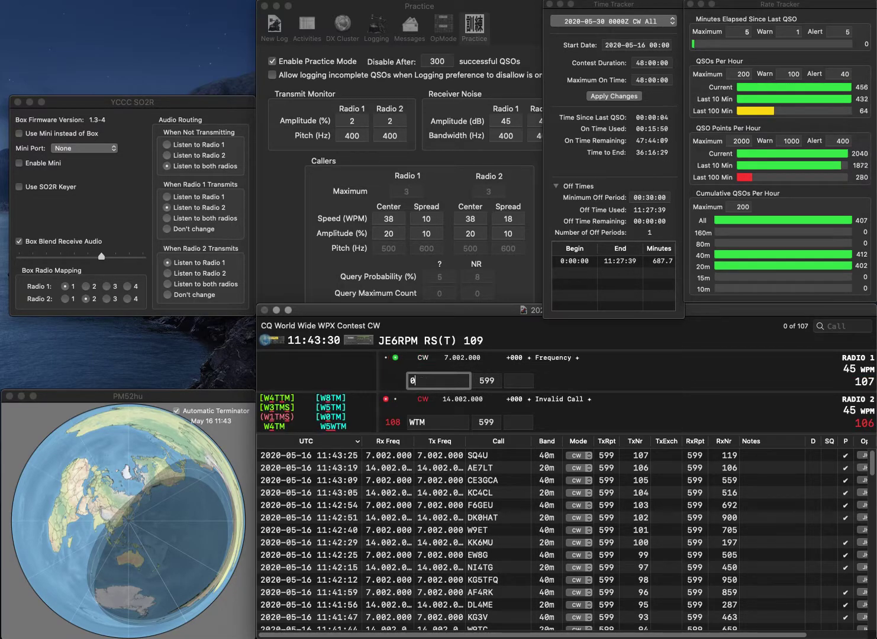
type("B0SND")
key("Return")
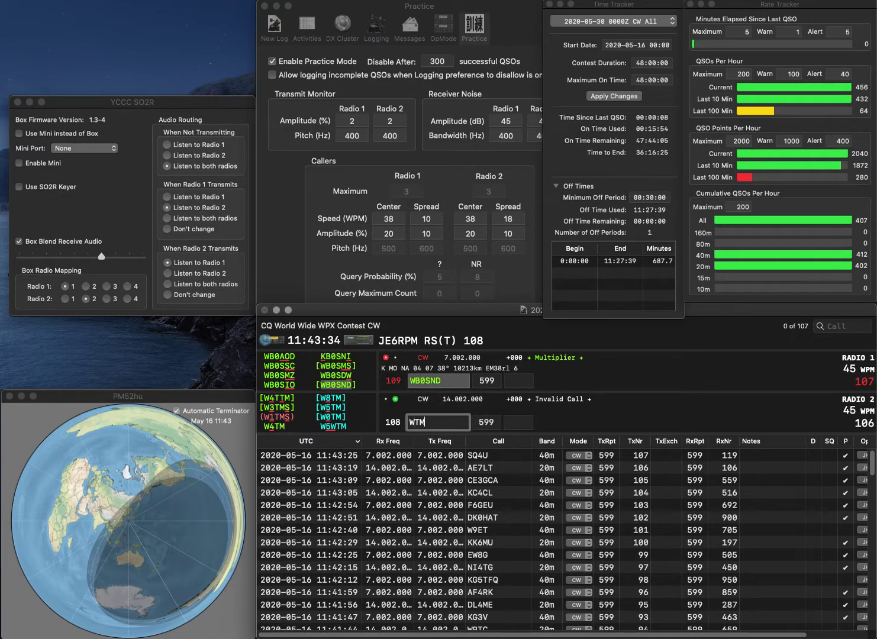
key("BackSpace")
type("E")
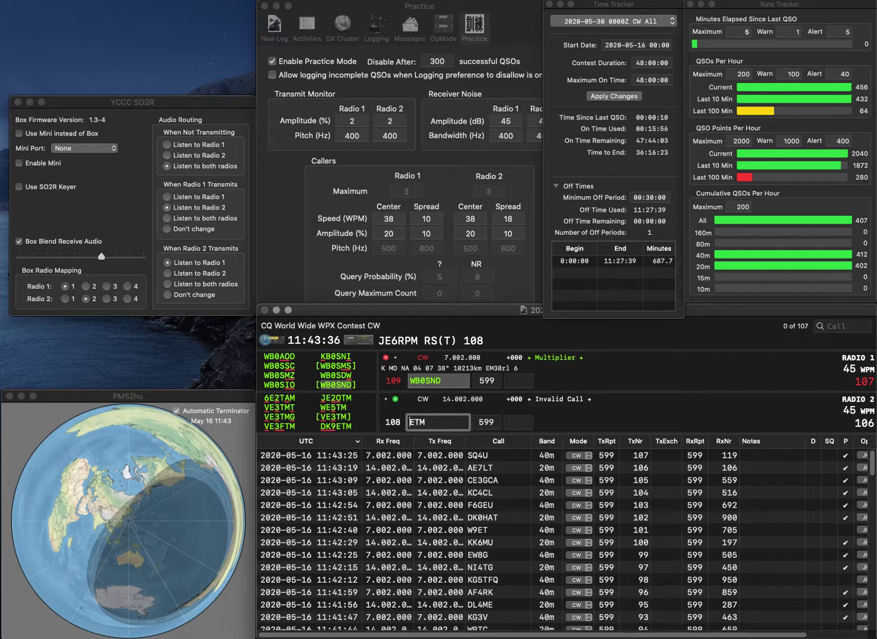
type("JA0")
key("Return")
type("551")
key("Return")
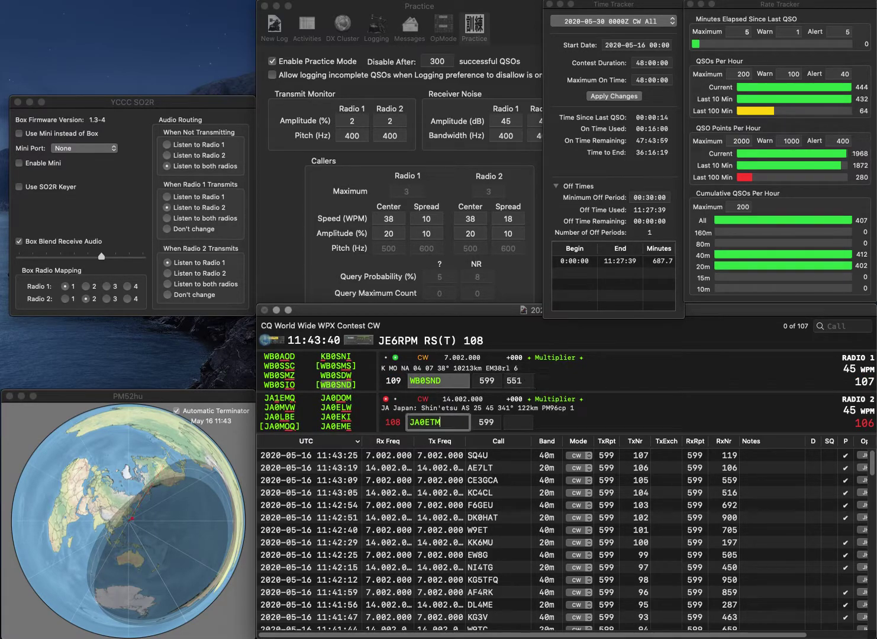
key("BackSpace")
type("E")
key("BackSpace")
key("BackSpace")
key("BackSpace")
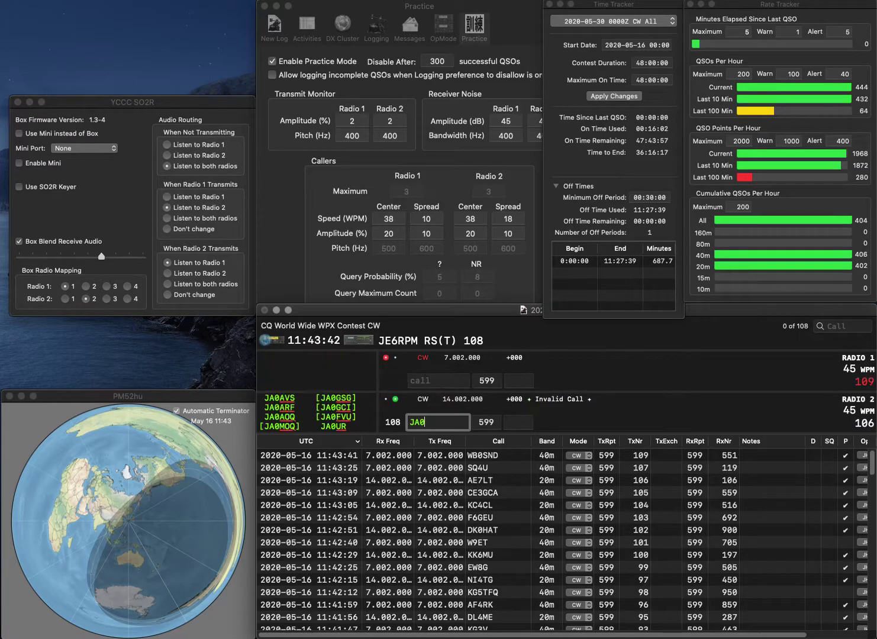
type("EME")
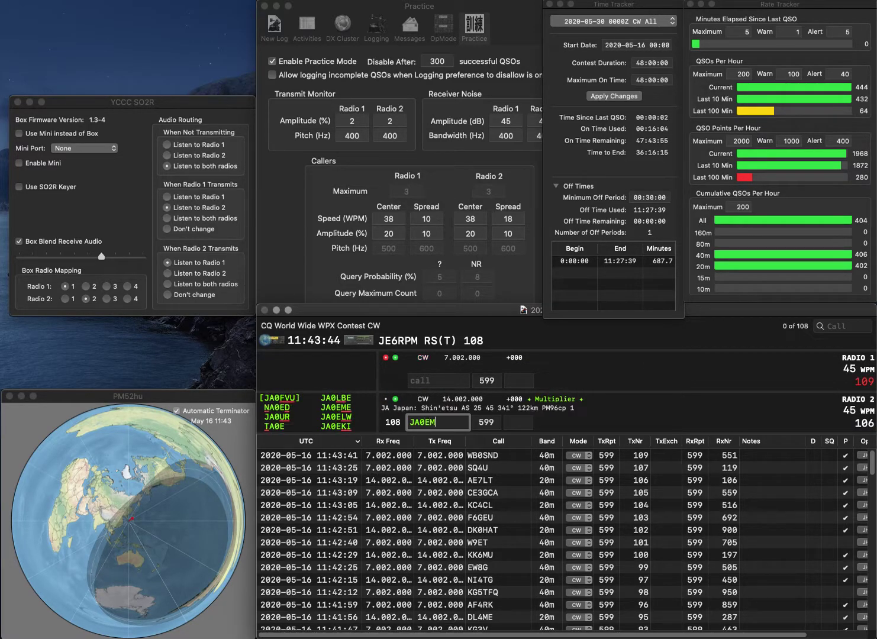
key("Return")
type("E")
key("BackSpace")
type("AB")
key("BackSpace")
type("E")
key("Return")
key("space")
type("969")
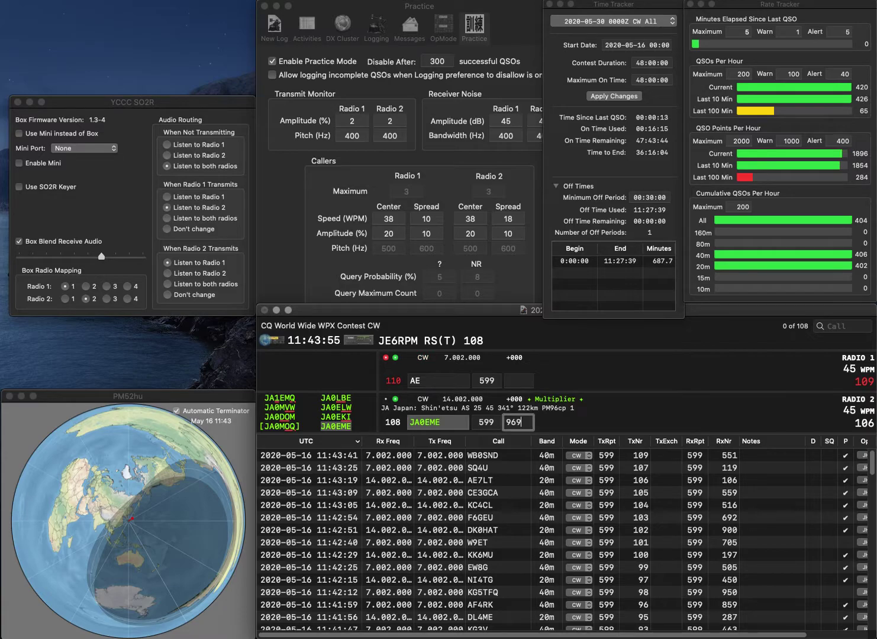
key("Return")
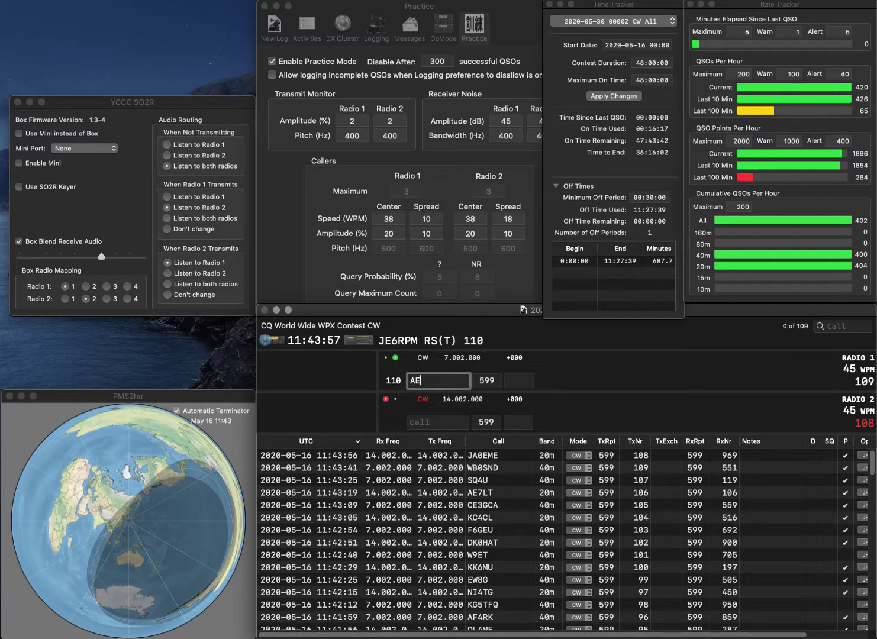
type("E")
key("Down")
type("8BO")
key("Home")
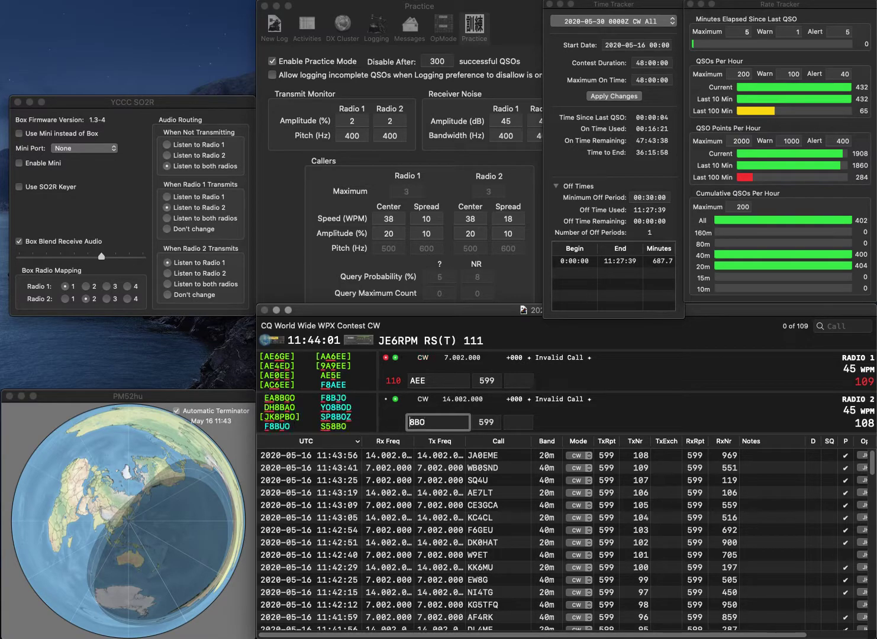
type("S5")
key("Return")
key("Up")
key("BackSpace")
type("A")
key("BackSpace")
type("0AX")
key("Return")
key("Return")
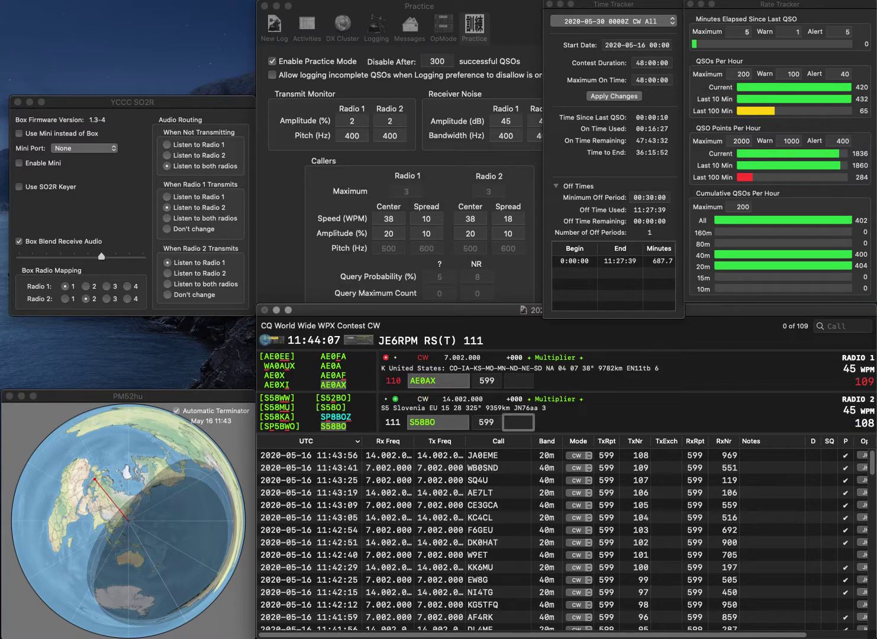
Log S58BO with received number 941 on Radio 2 and AE0AX with received number 753 on Radio 1
type("941")
key("Return")
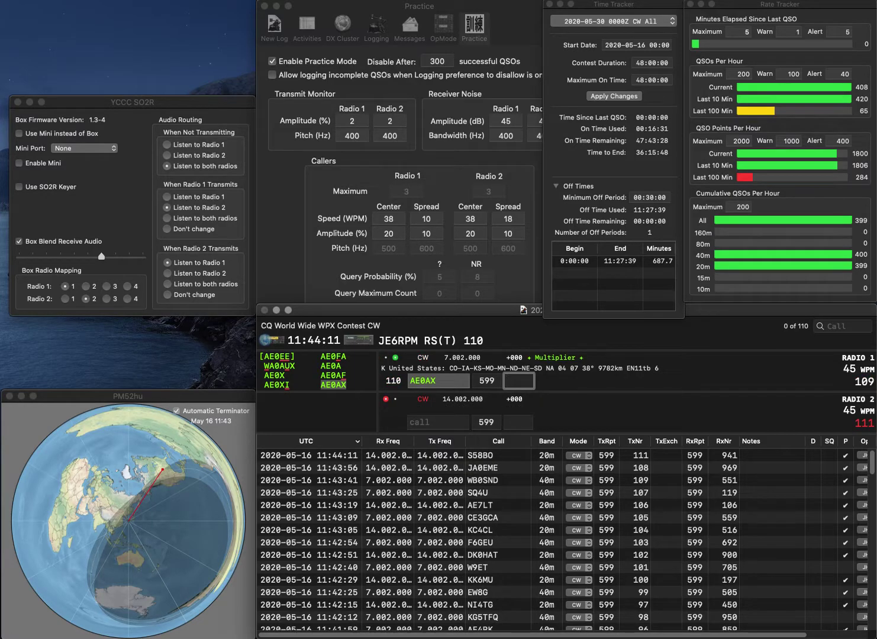
type("753")
key("Return")
Enter JA4JY/3 as the caller on Radio 2 and YO2LEA as the caller on Radio 1, sending the exchange to each
type("JA4JY")
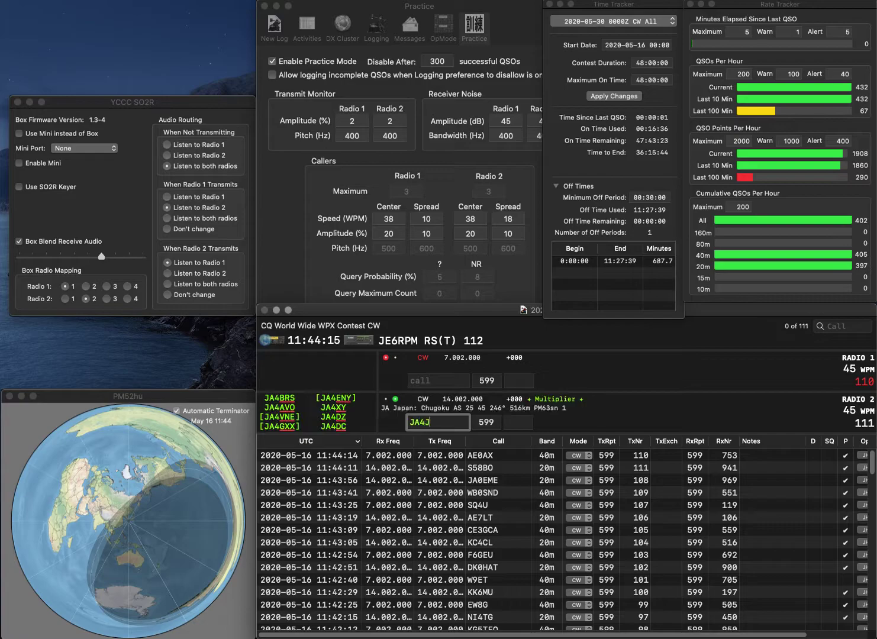
type("3")
key("Return")
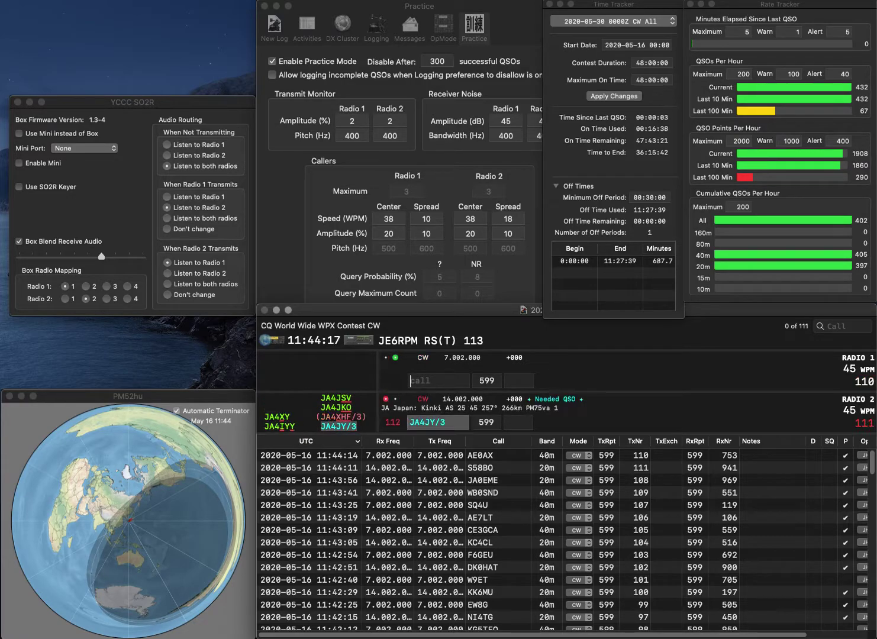
type("O3LEA")
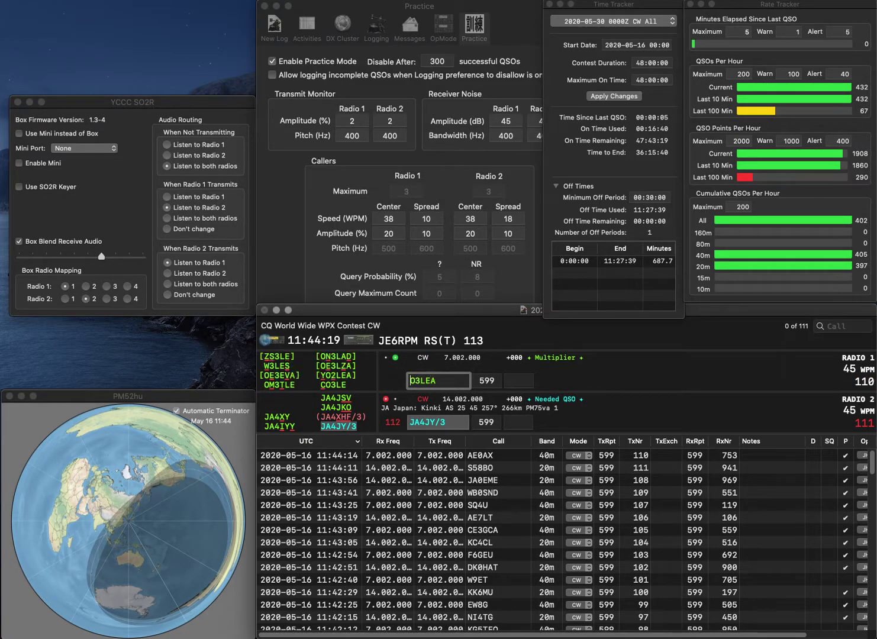
type("Y")
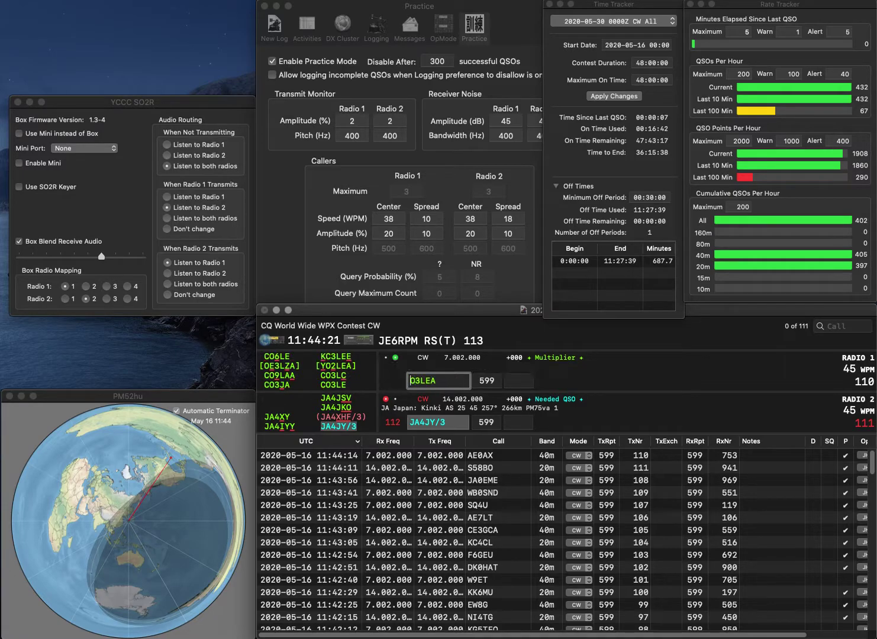
type("2")
key("Return")
Log JA4JY/3 with received number 286 on Radio 2 and YO2LEA with received number 892 on Radio 1
type("286")
key("Return")
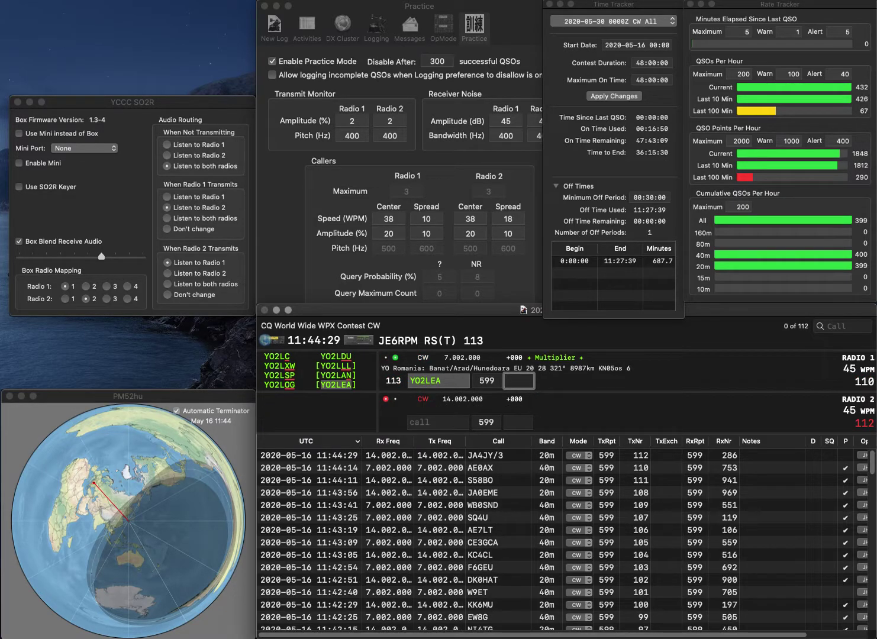
type("892")
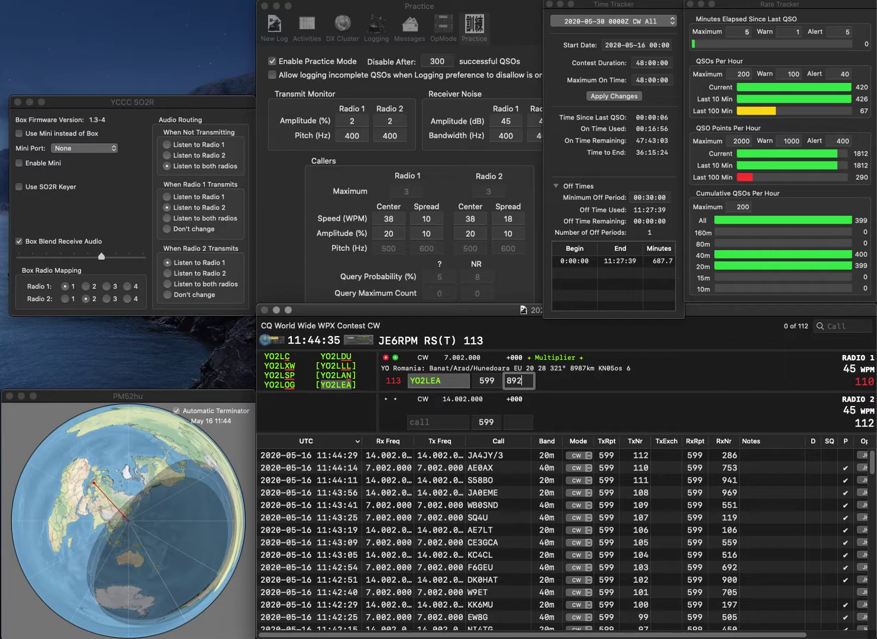
key("Return")
type("W0ZW")
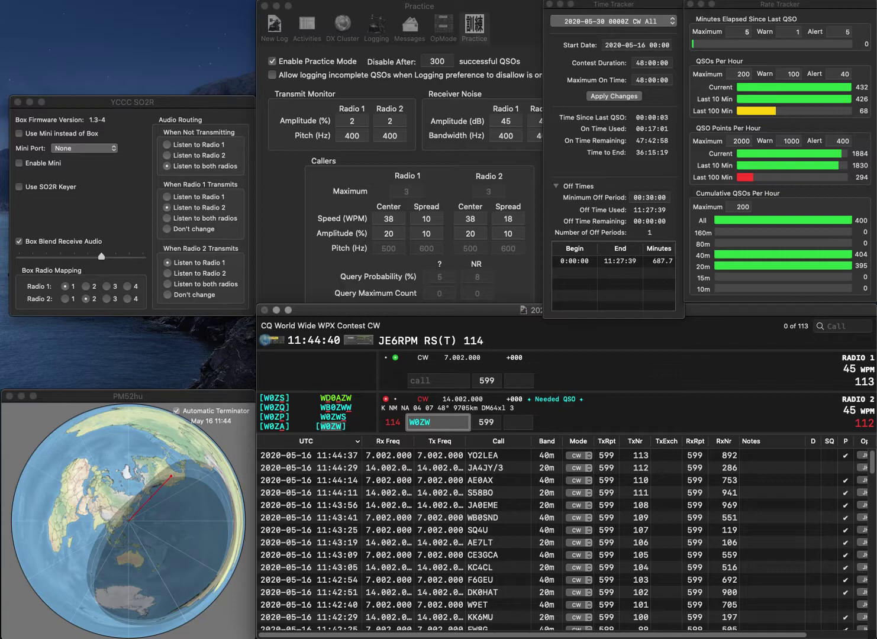
key("Return")
type("5GRF")
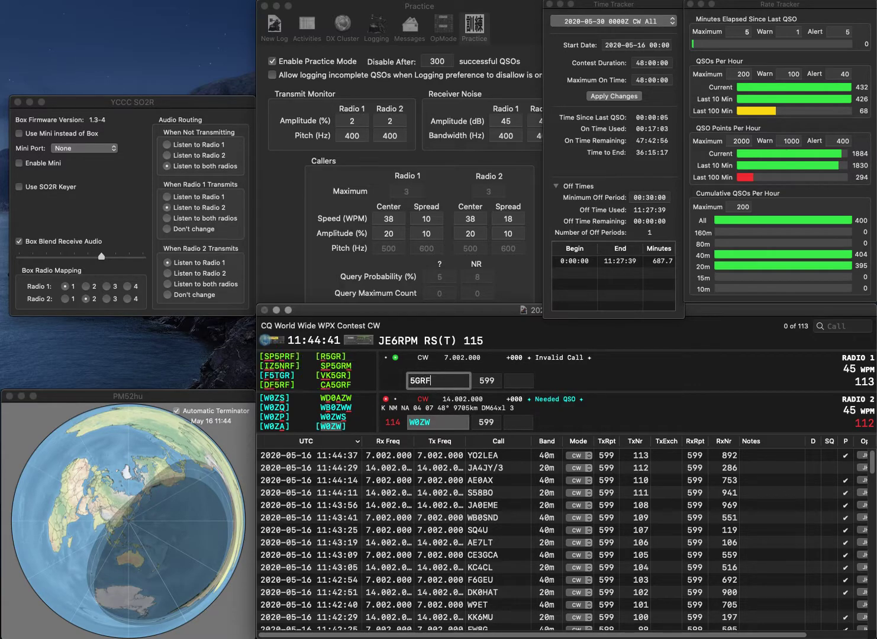
key("Home")
type("CA")
key("Return")
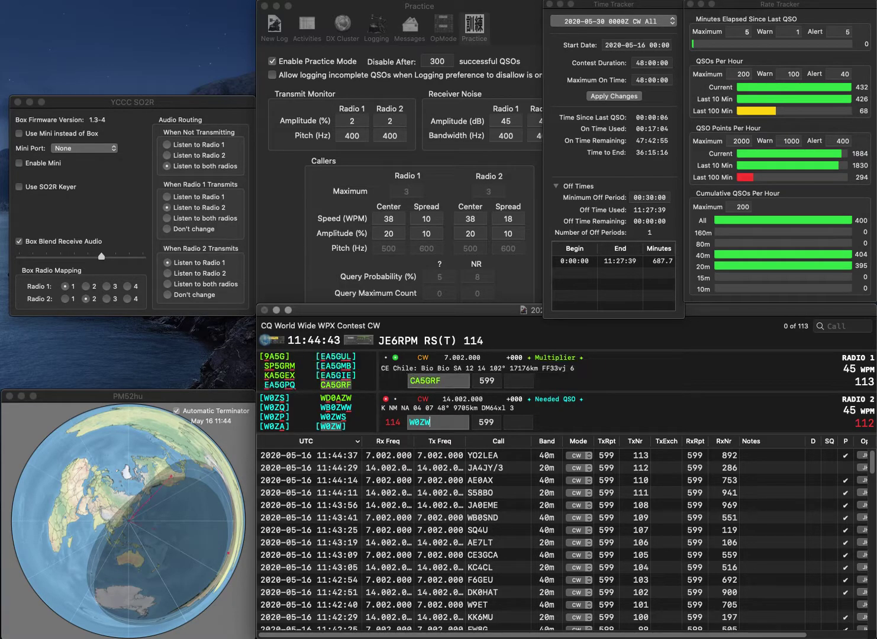
Log W0ZW with received number 75 on Radio 2 and CA5GRF with received number 765 on Radio 1
key("space")
type("75")
key("Return")
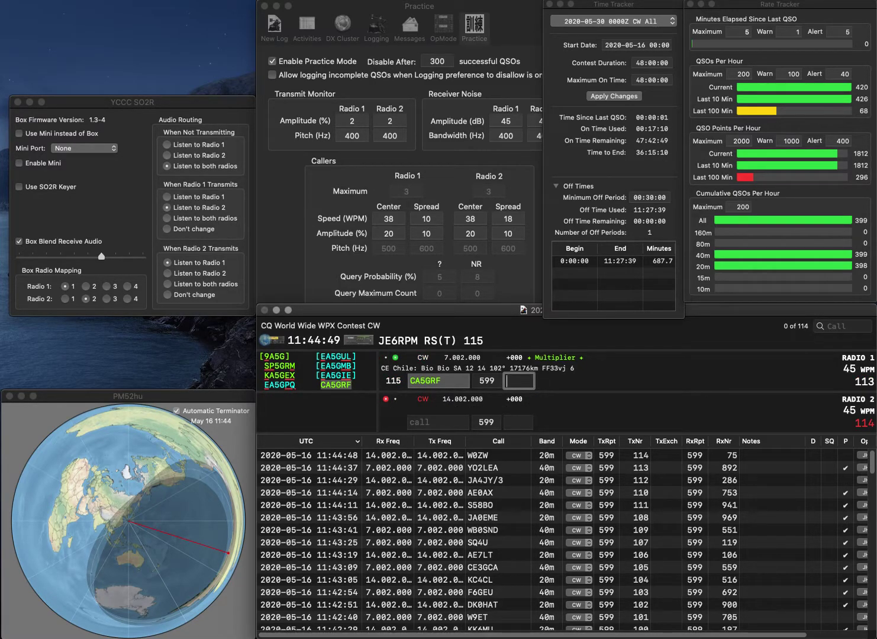
type("765")
key("Return")
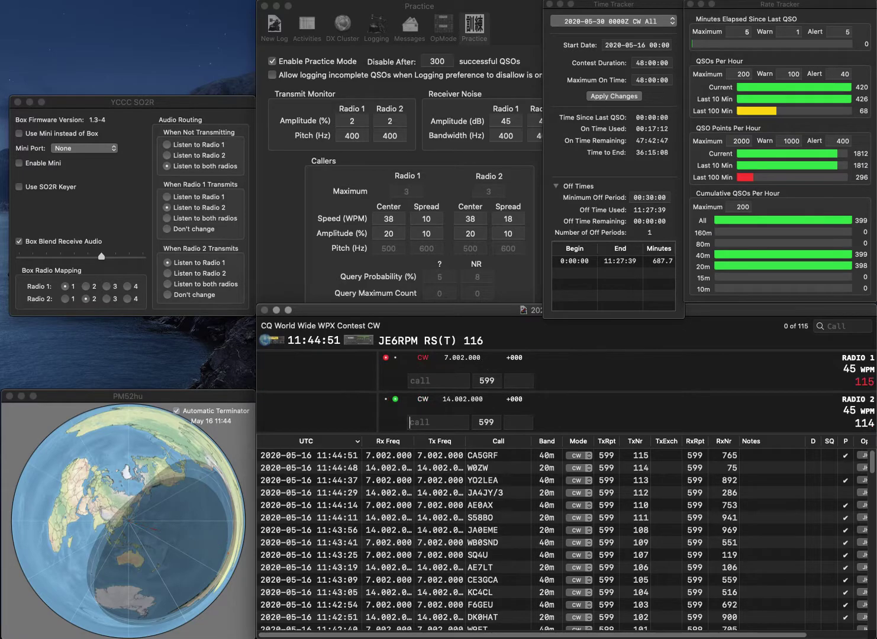
type("IQ2DB")
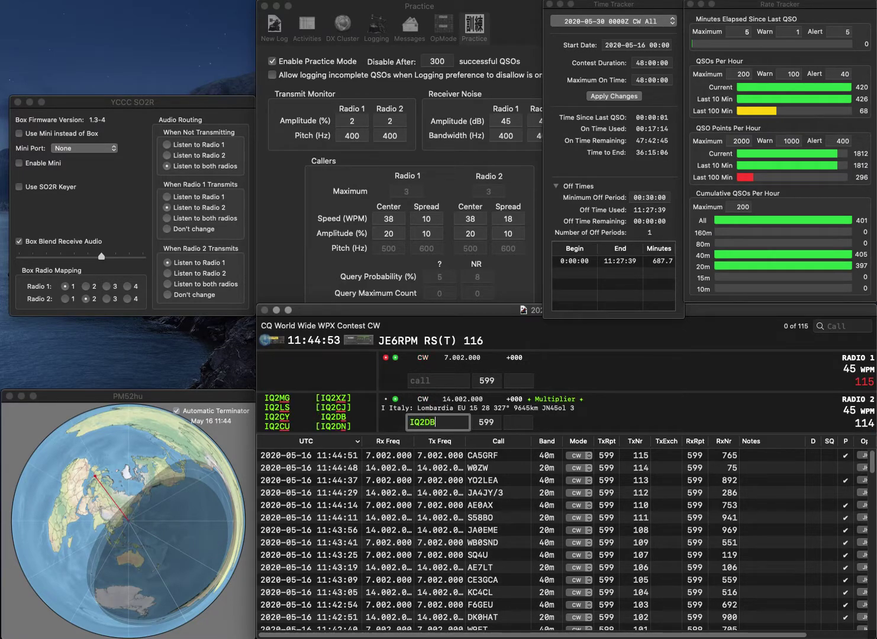
key("Return")
type("N3LFC")
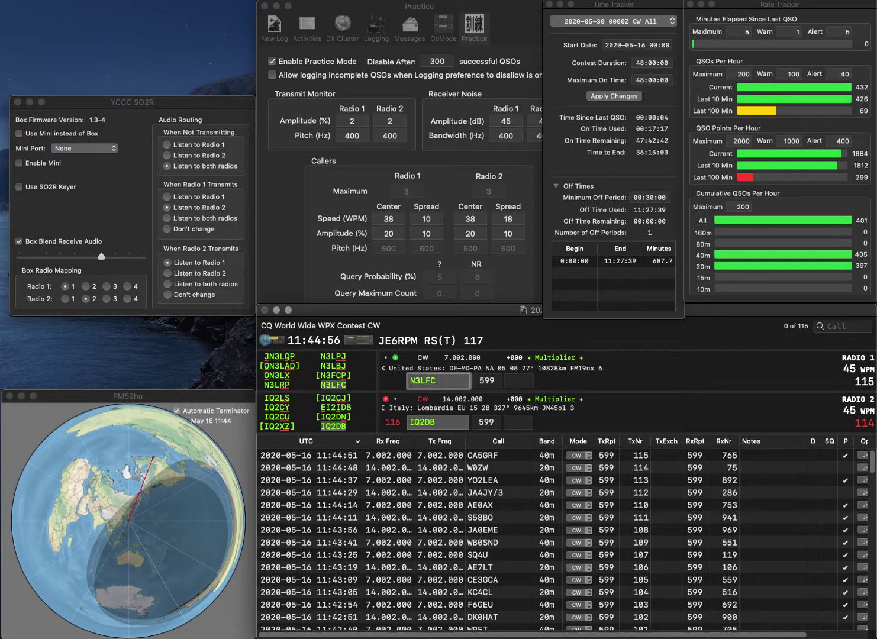
key("Return")
key("space")
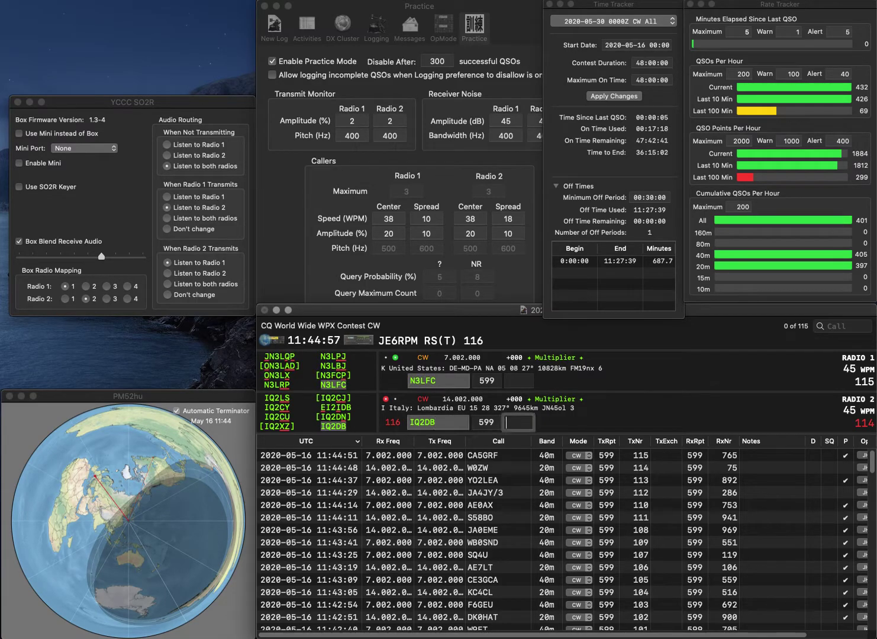
type("832")
key("Return")
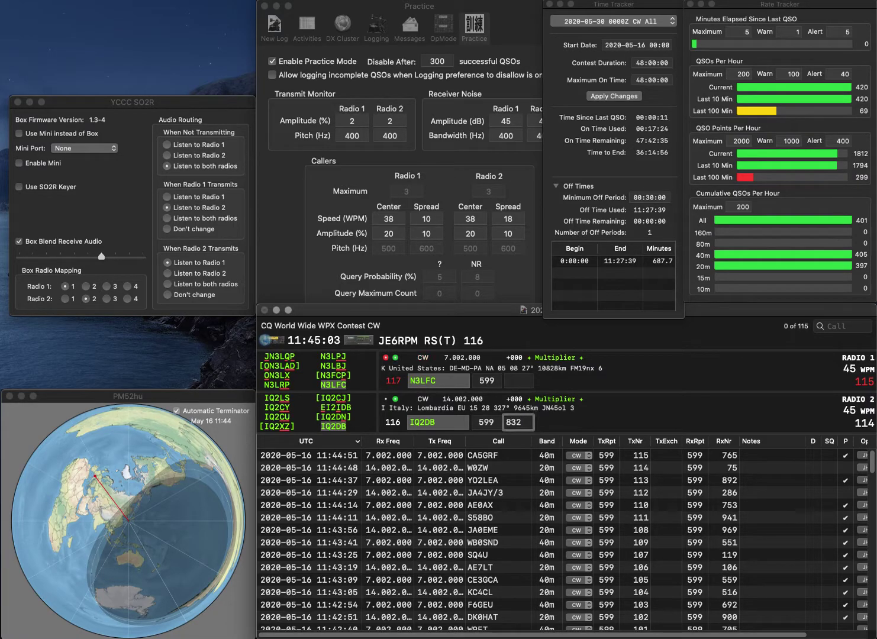
key("Return")
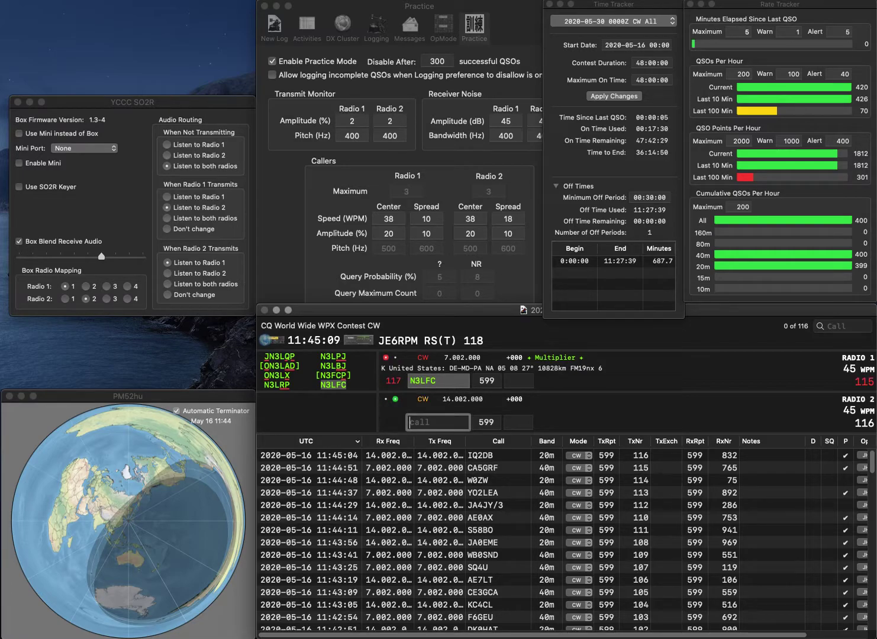
key("Return")
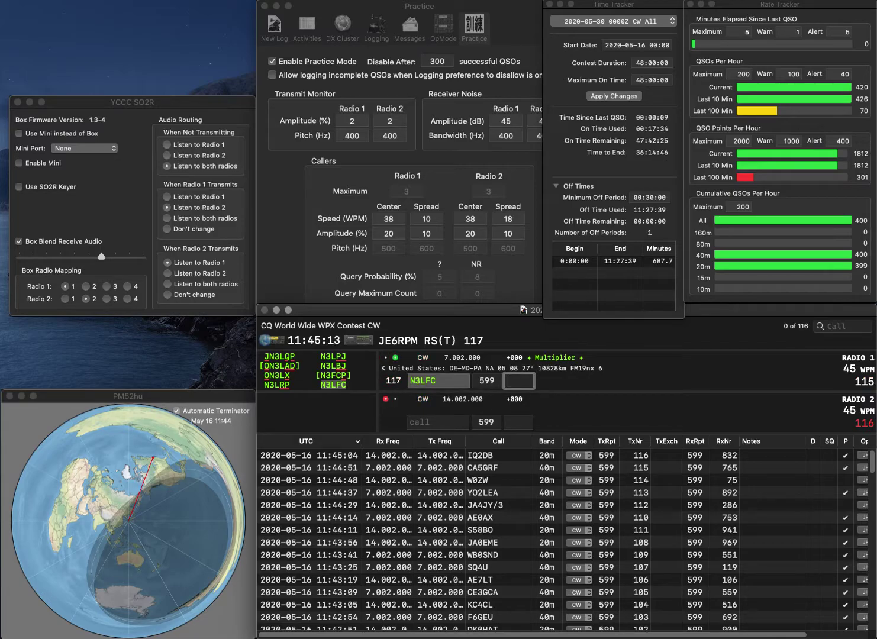
type("609")
key("Return")
Enter JA5RB as the caller on Radio 2 and VE4RAC as the caller on Radio 1, sending the exchange to each
type("A")
key("BackSpace")
type("JA5RB")
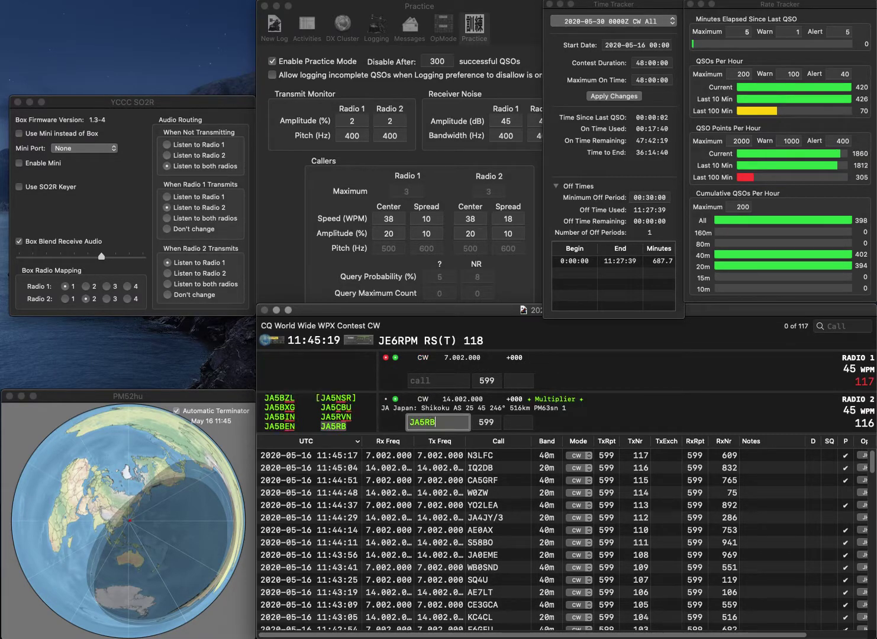
key("Return")
type("4RA")
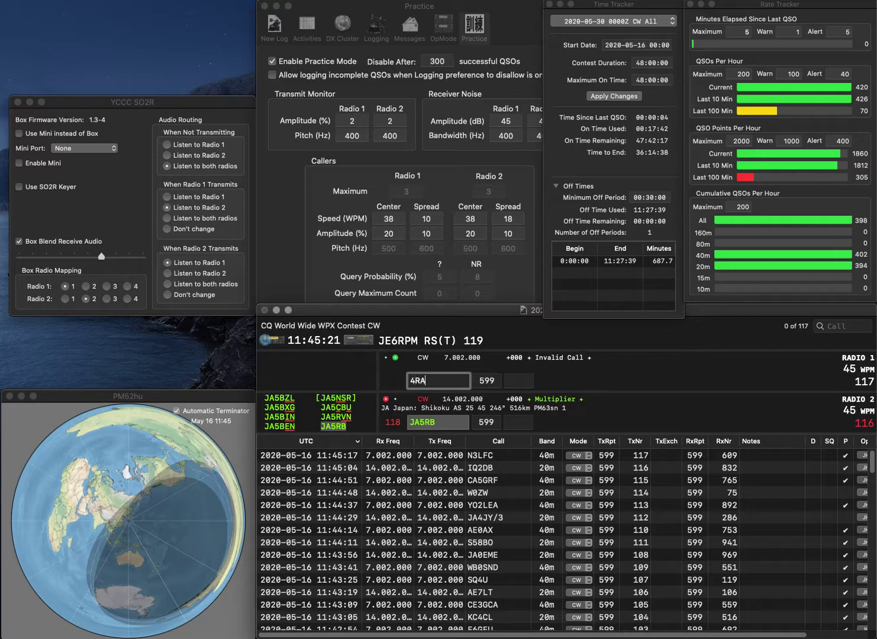
type("C")
key("Home")
type("VE")
key("Return")
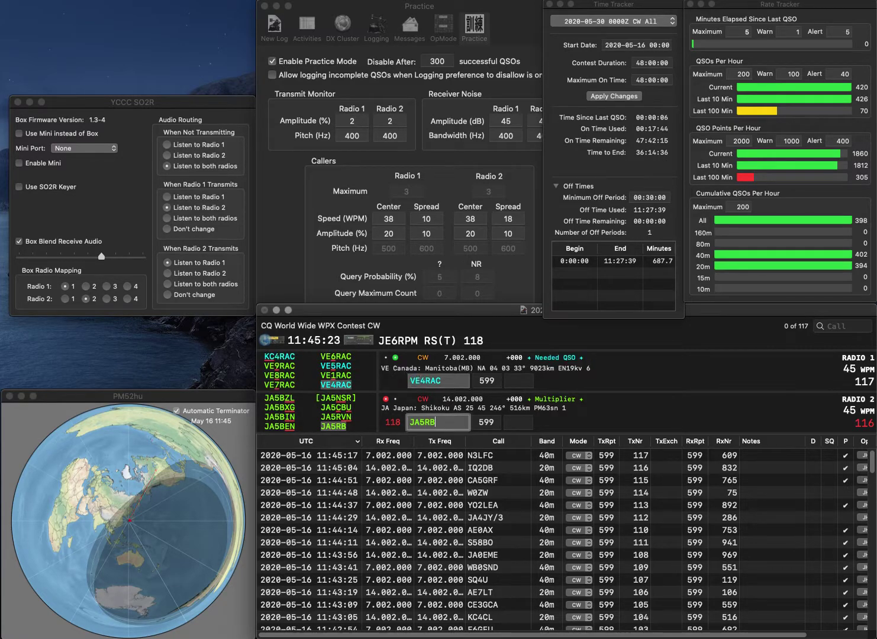
key("Tab")
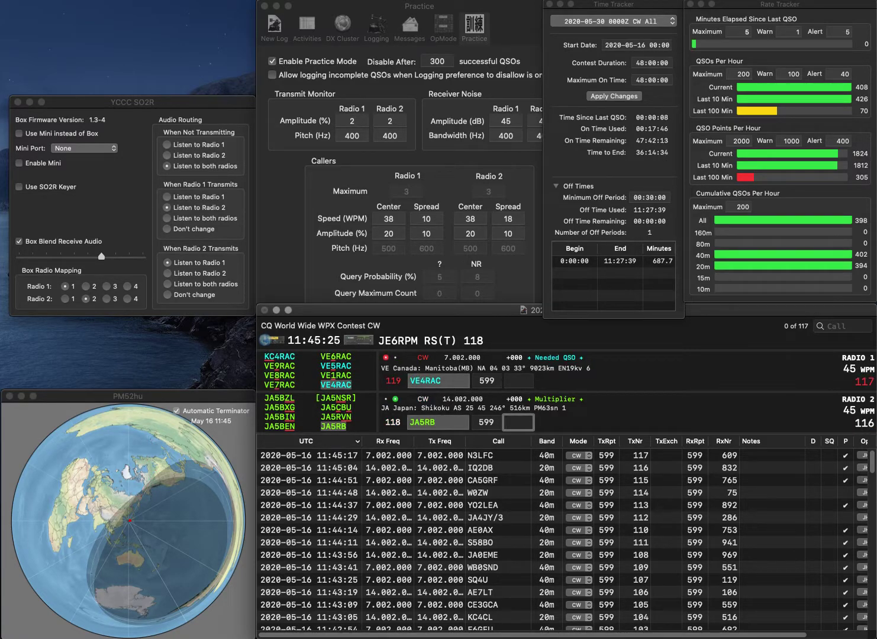
type("908")
key("Return")
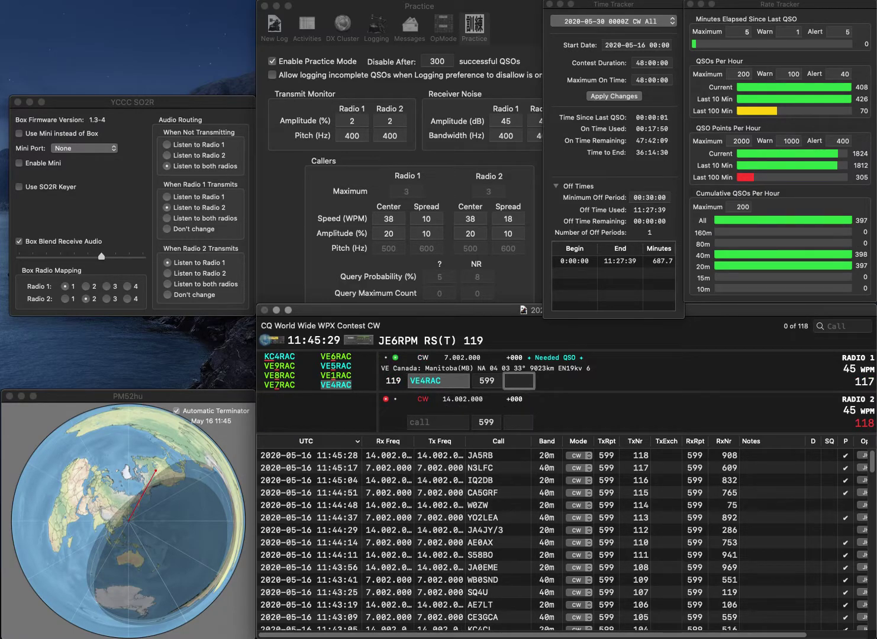
type("122")
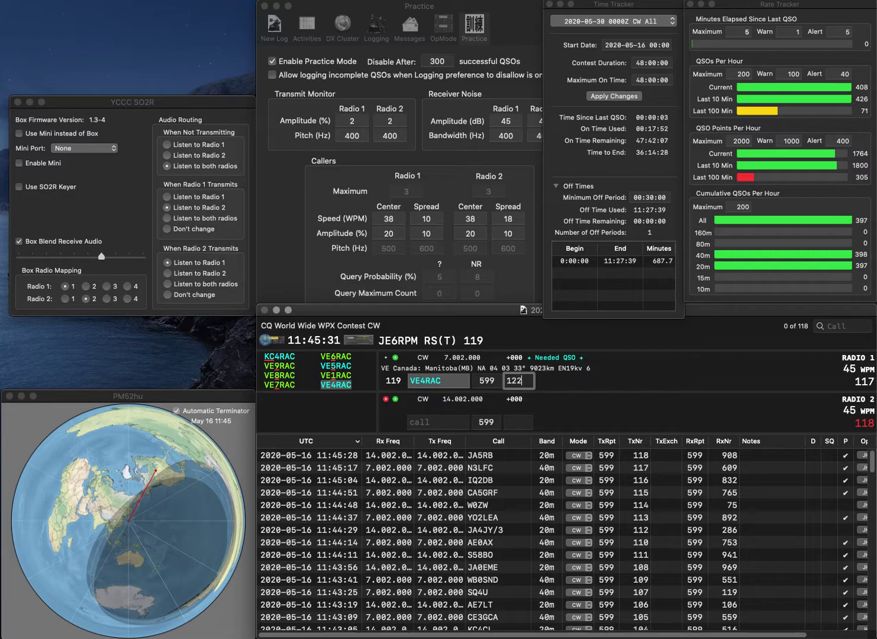
key("Return")
type("AOQ")
key("Home")
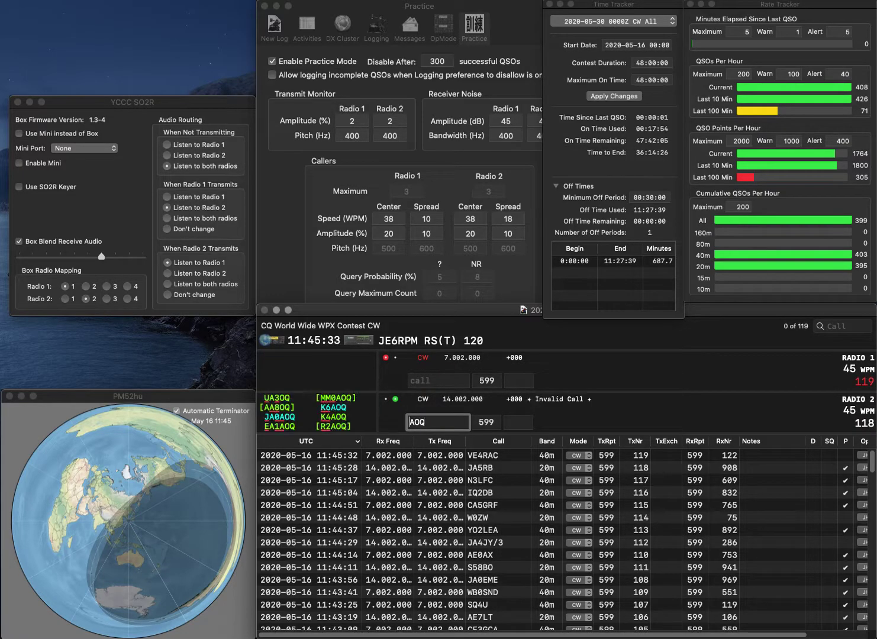
type("R2")
key("Return")
type("DL")
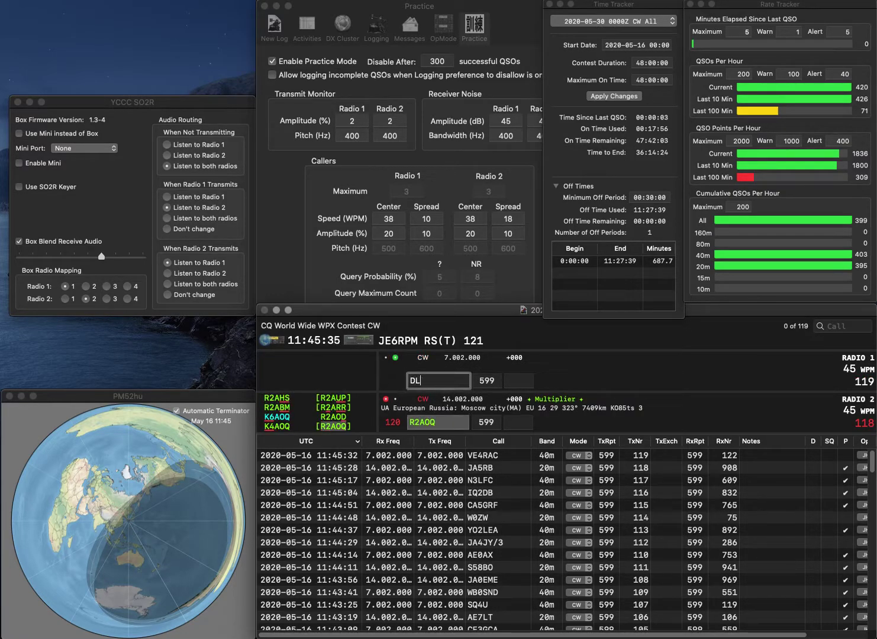
type("6DQW/P")
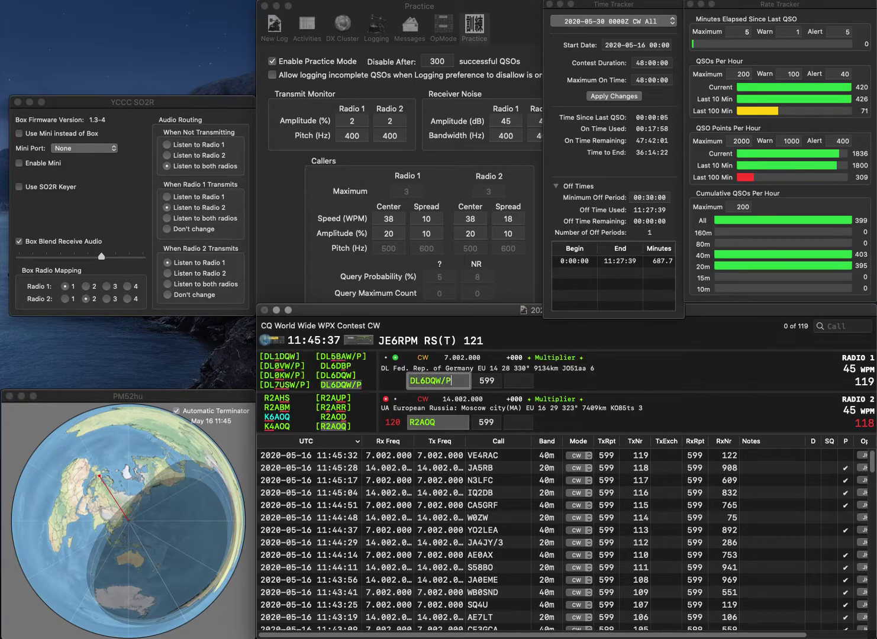
key("Return")
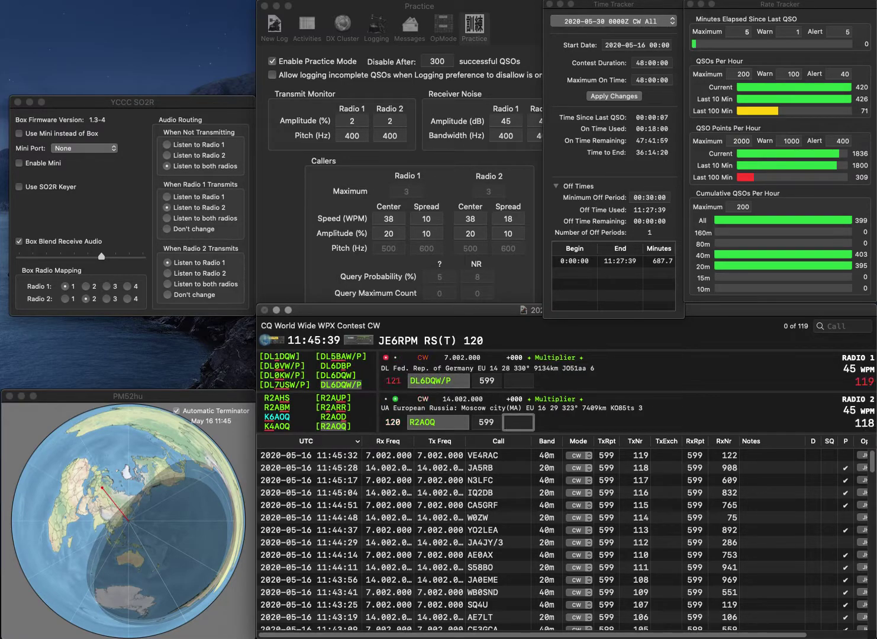
type("358")
key("Return")
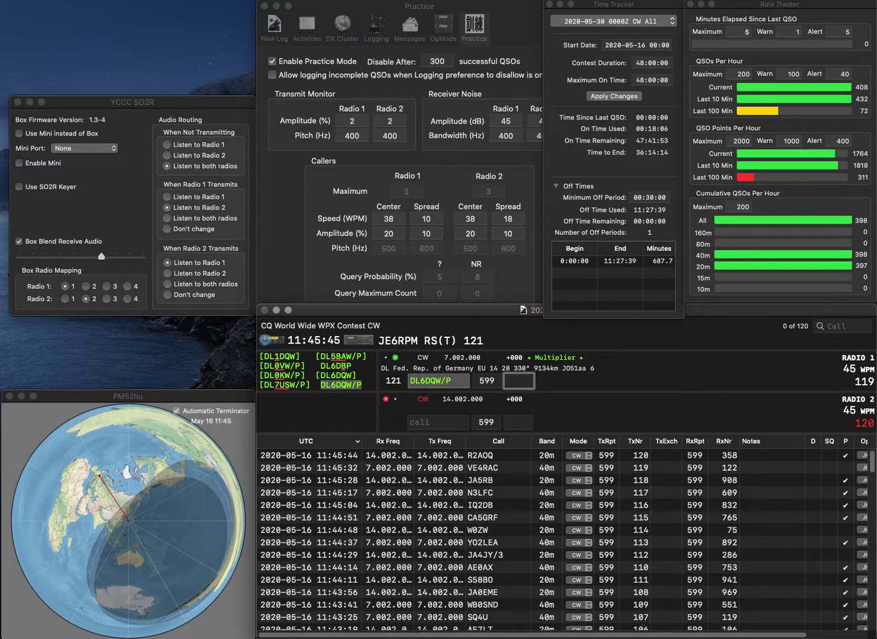
Log DL6DQW/P with received number 588 on Radio 1
type("588")
key("Return")
Enter VK4BRT as the caller on Radio 2 and SP4INT as the caller on Radio 1, sending the exchange to each
type("BR")
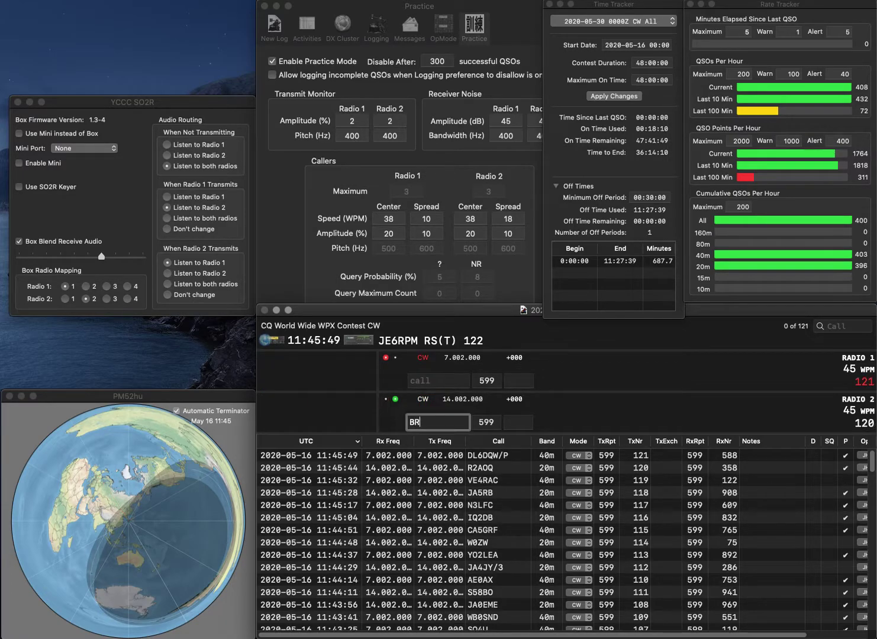
type("T")
key("Home")
type("VK4")
key("Return")
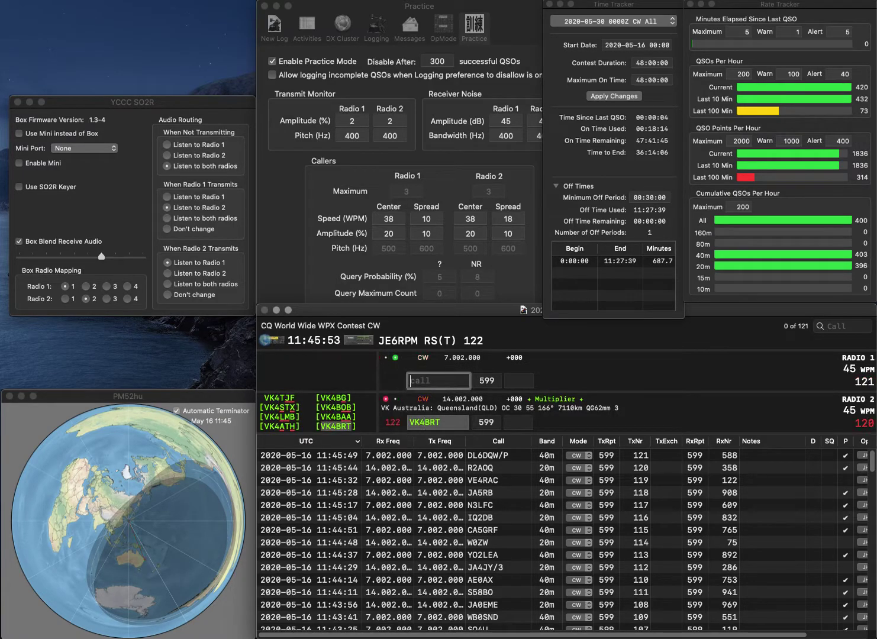
type("SP4INT")
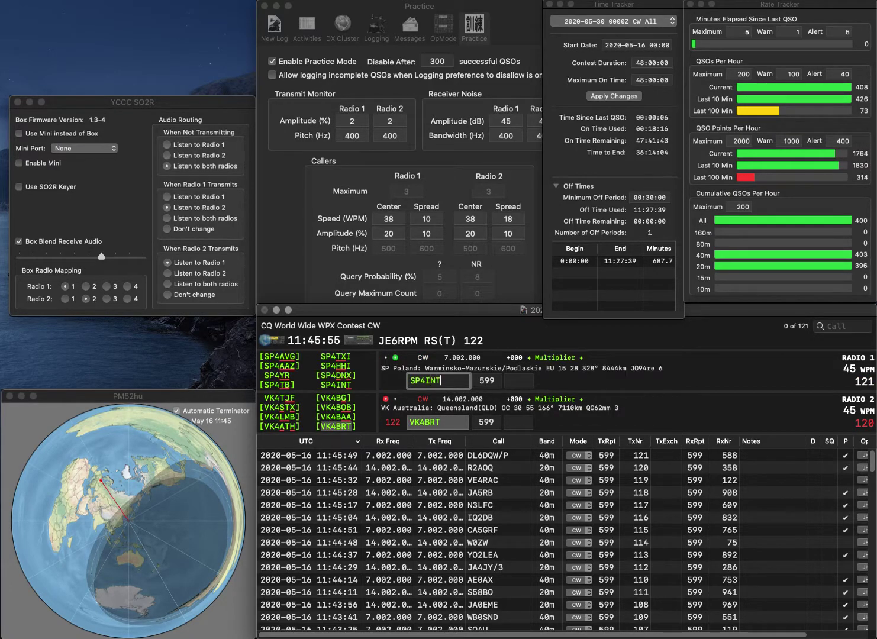
key("Return")
key("space")
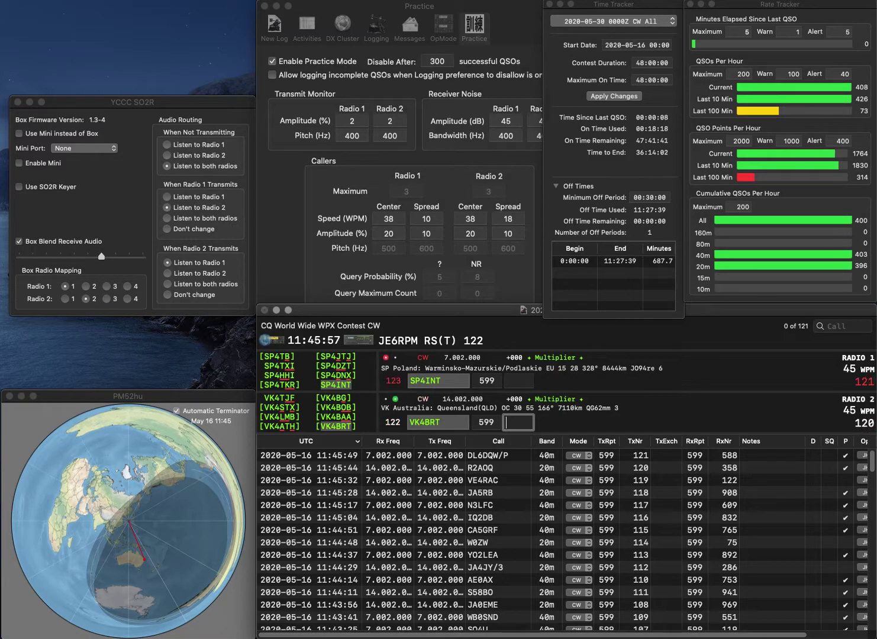
Correct the Radio 2 caller to VA3KRT and send the exchange again
left_click(424, 422)
key("BackSpace")
key("BackSpace")
type("A5")
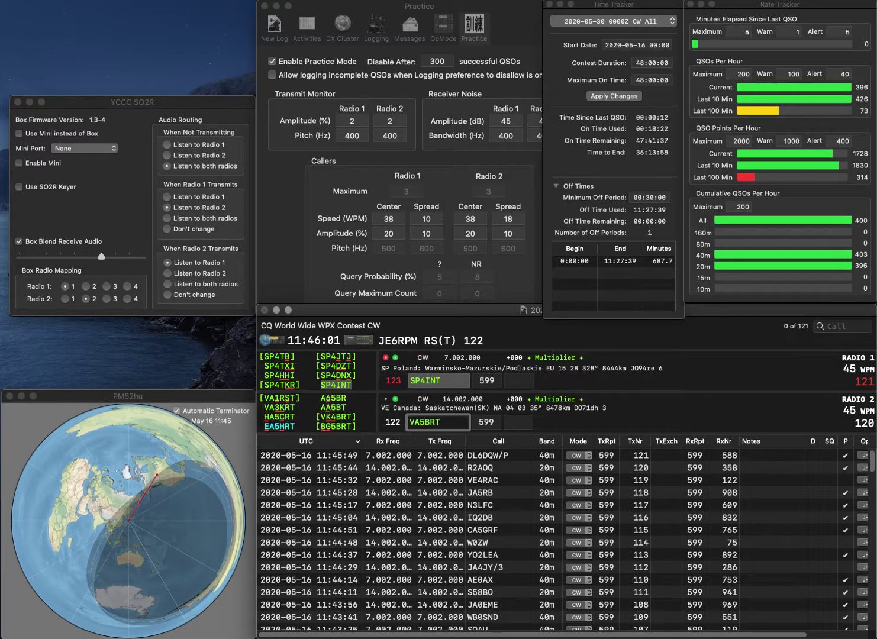
key("BackSpace")
type("3")
key("Delete")
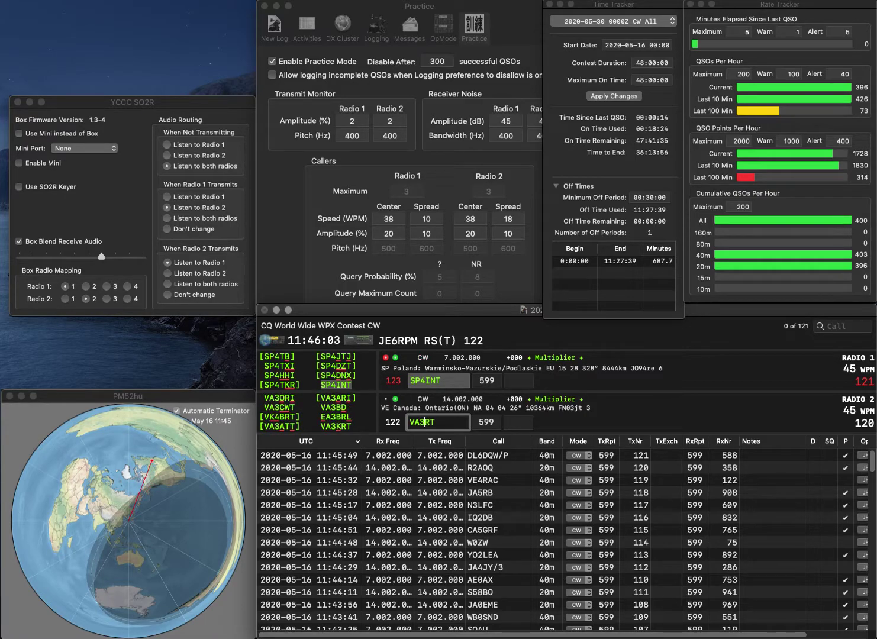
type("K")
key("Return")
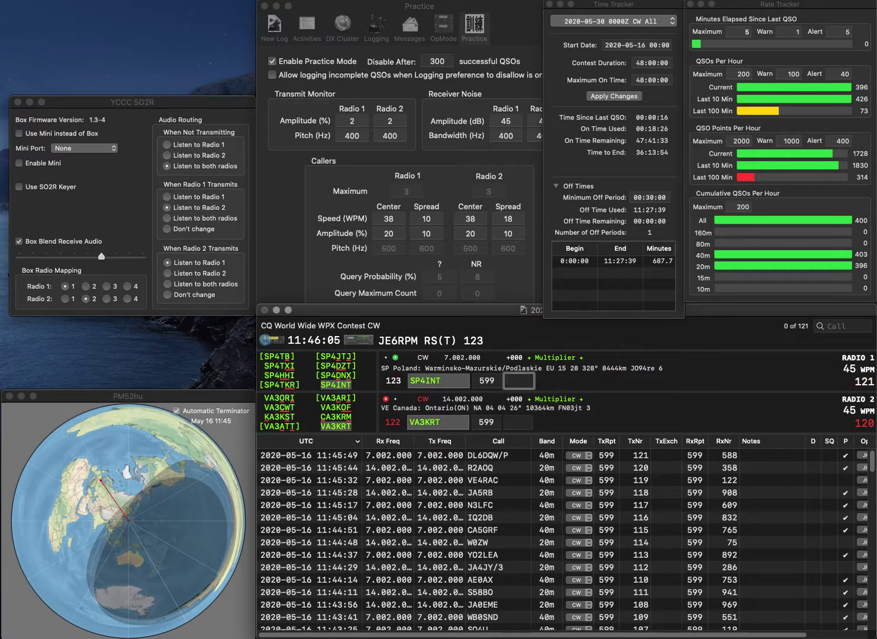
type("335")
key("Return")
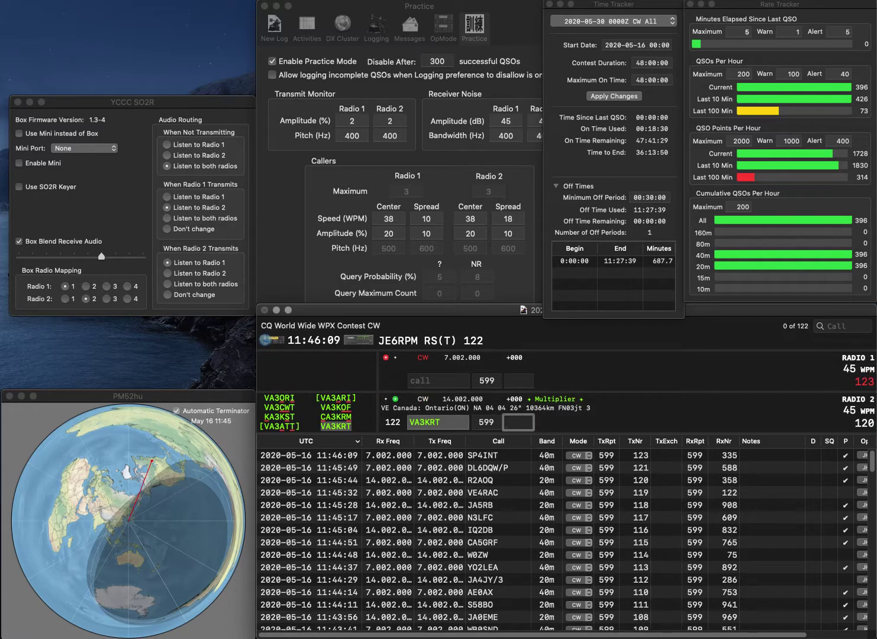
type("100")
key("Return")
Enter the partial call AWA on Radio 1 and AH2O as the caller on Radio 2, sending the exchange to each
type("AWA")
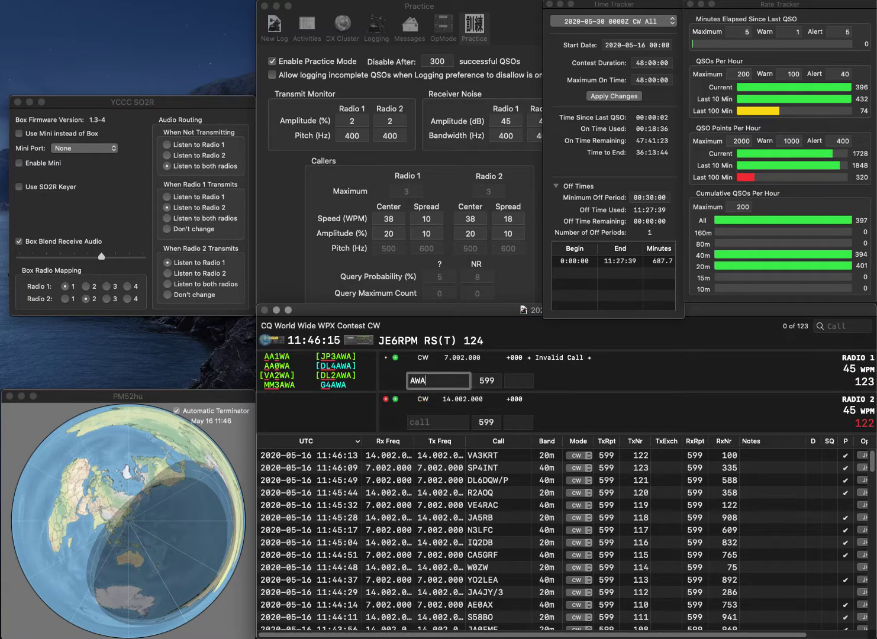
key("Return")
type("AI")
key("BackSpace")
type("H2O")
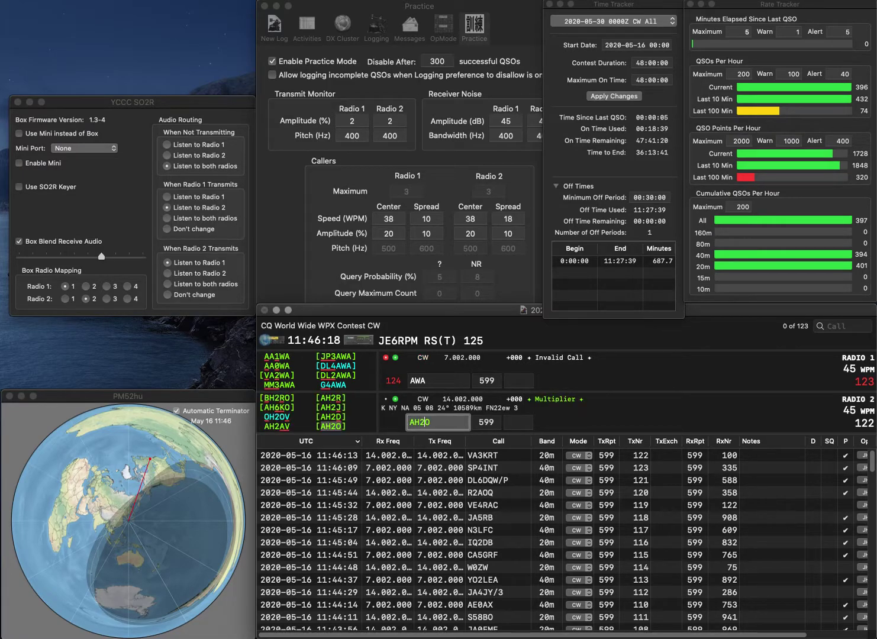
key("Return")
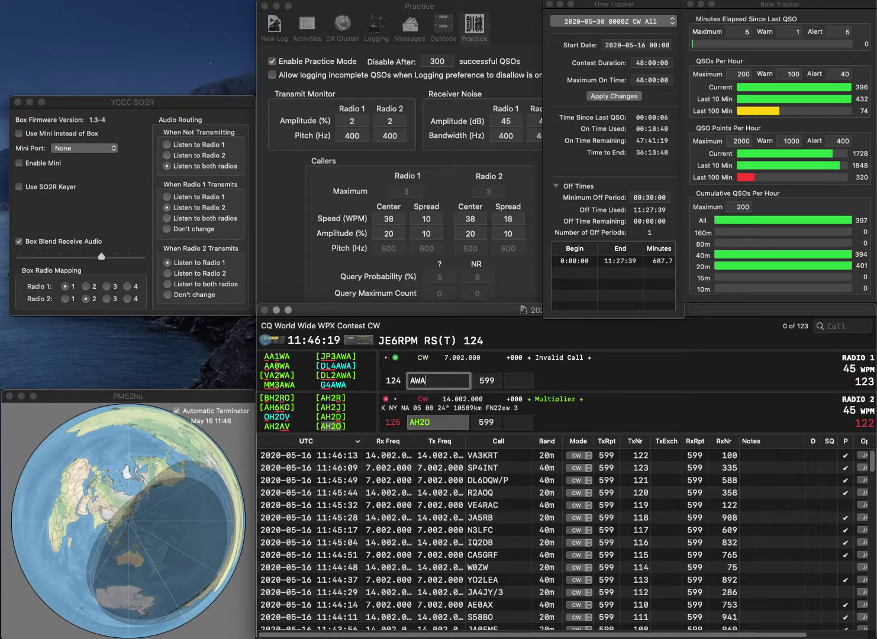
Change the partial call on Radio 1 to IZAAW and send it with the exchange
key("Delete")
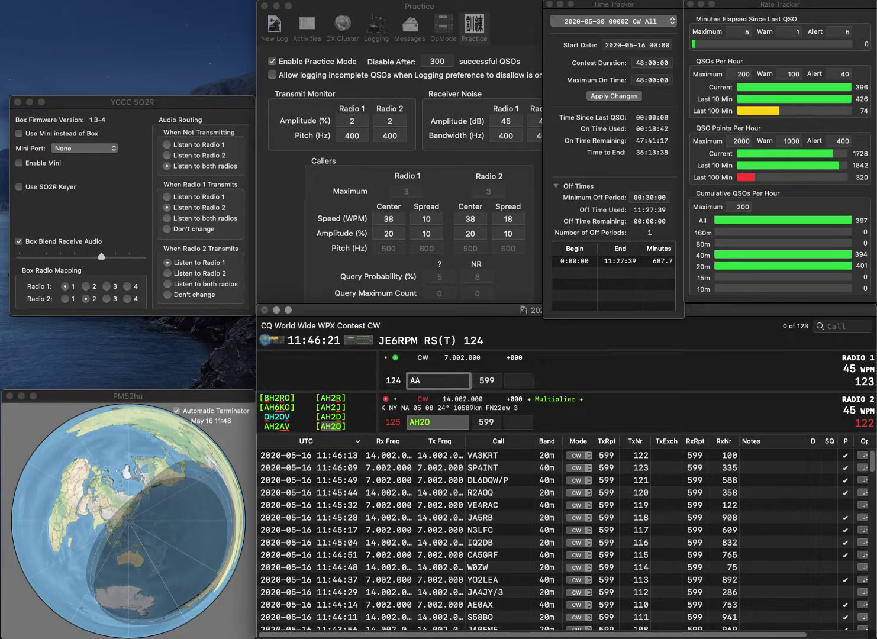
type("W")
key("super+Left")
type("IX")
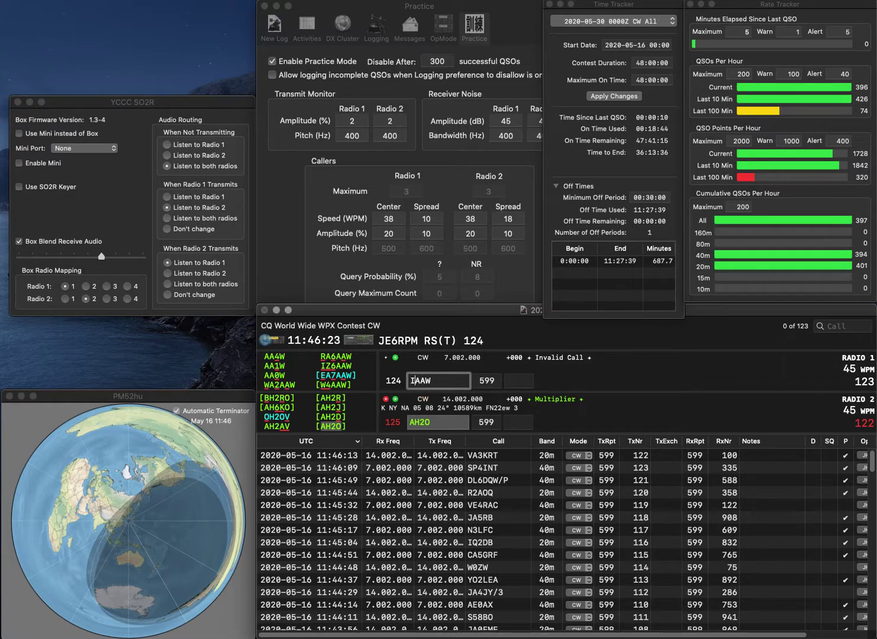
key("BackSpace")
type("Z")
key("Return")
Log AH2O with received number 451 on Radio 2
type("456")
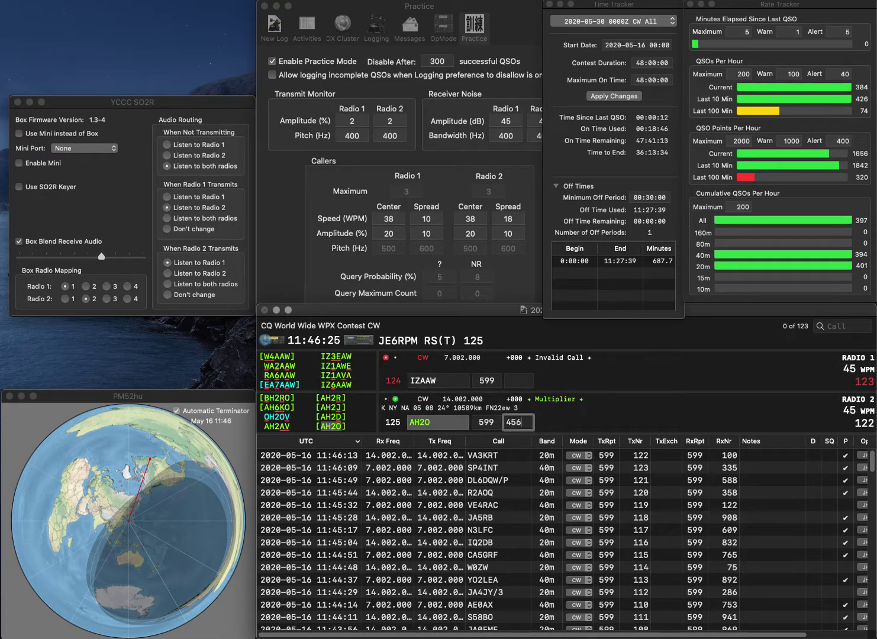
type("1")
key("Return")
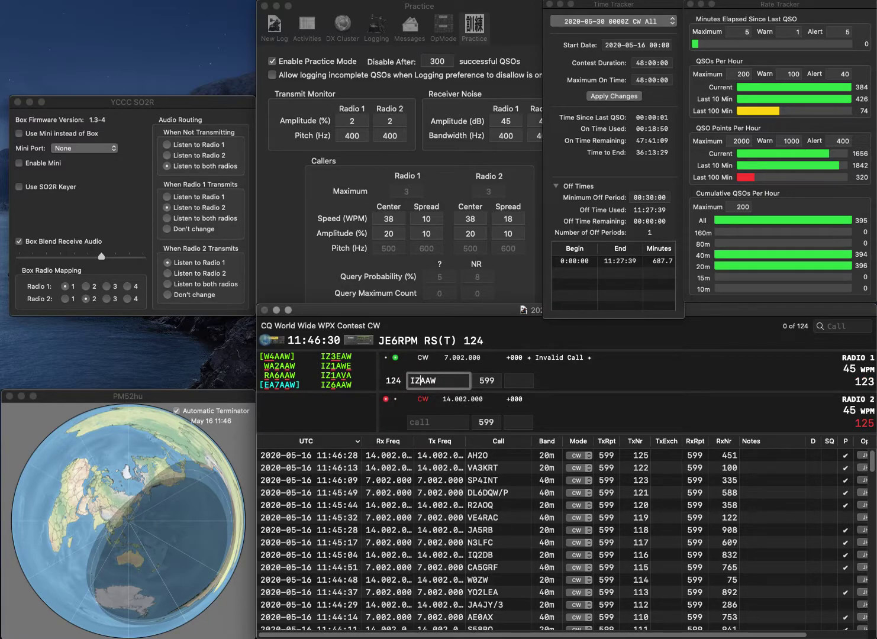
Complete the Radio 1 call as IZ6AAW and enter KX5W as the caller on Radio 2, sending the exchange to each
key("Left")
key("Left")
key("Left")
type("6")
key("Return")
type("KX4")
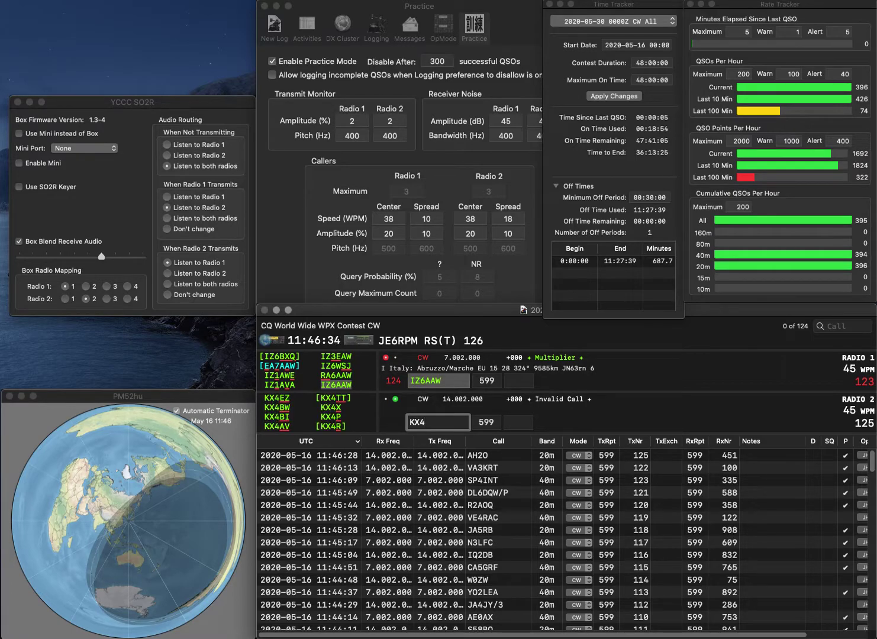
key("BackSpace")
type("5W")
key("Return")
key("space")
type("786")
key("Return")
key("space")
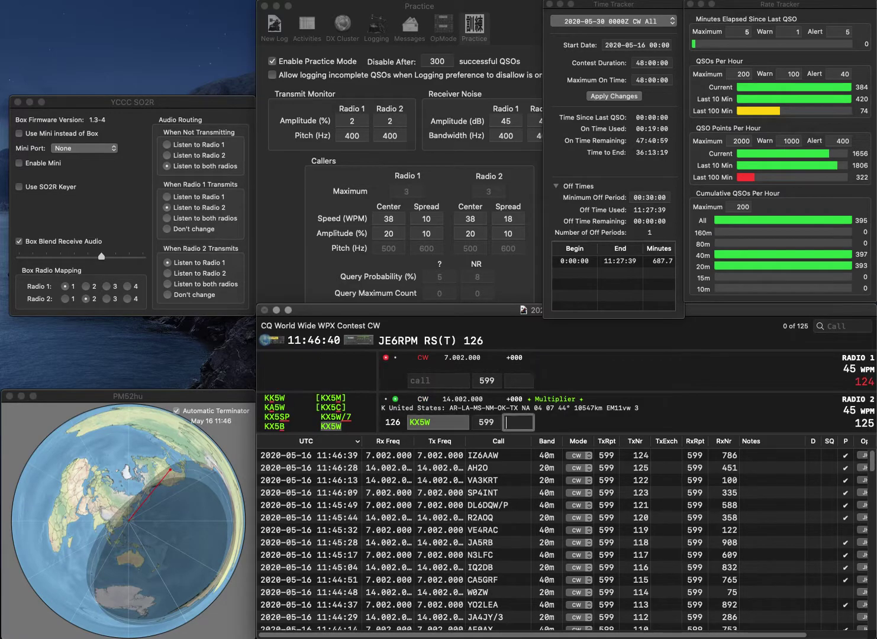
type("344")
key("Return")
Enter the partial call 2BJ on Radio 1 and W5JUG as the caller on Radio 2, sending the exchange to each
type("2BJ")
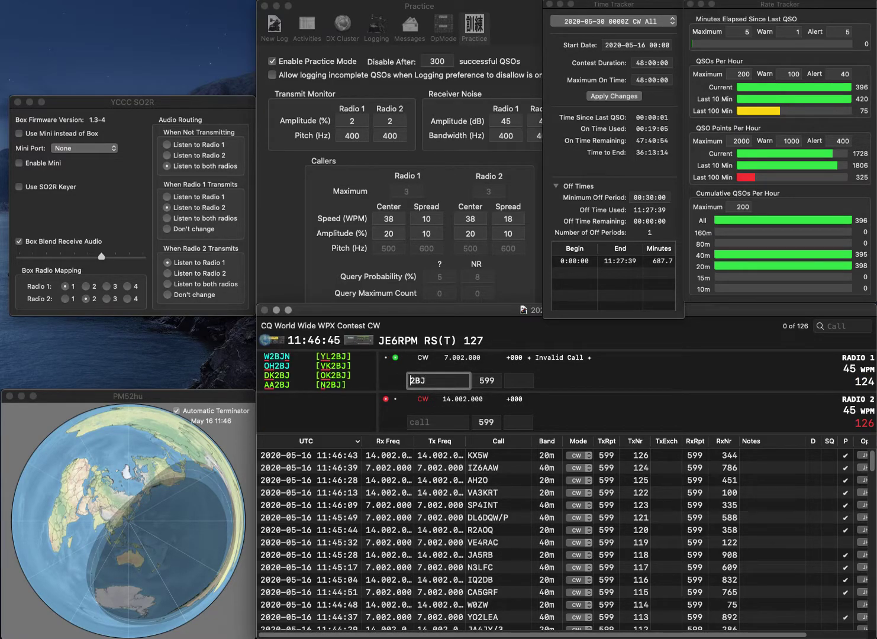
key("Return")
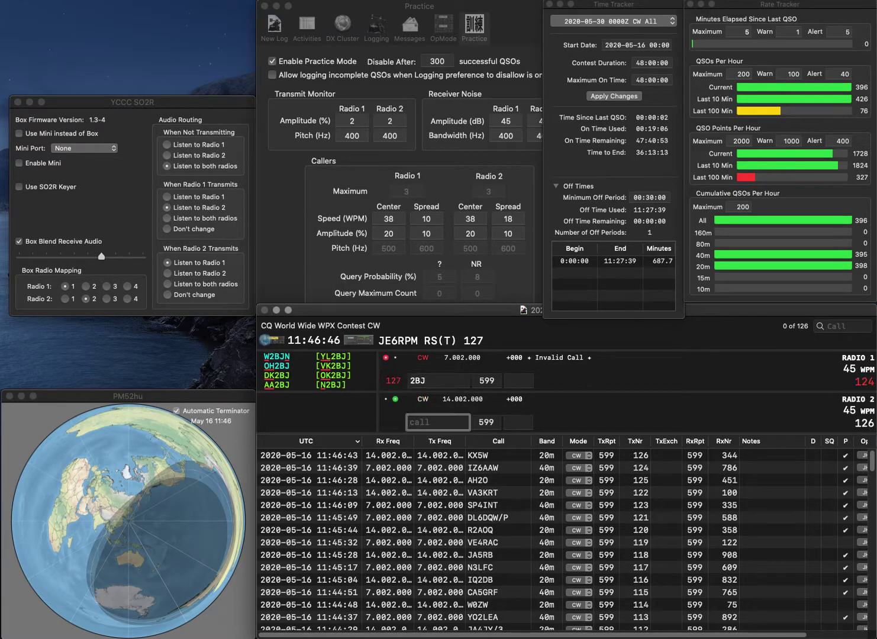
type("W5JUG")
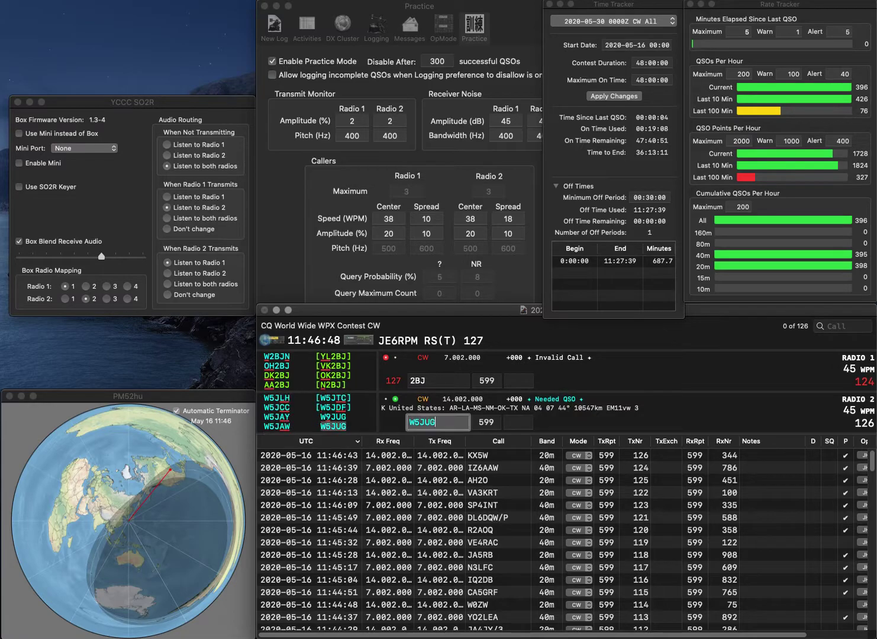
key("Return")
type("VK")
key("space")
key("Return")
key("space")
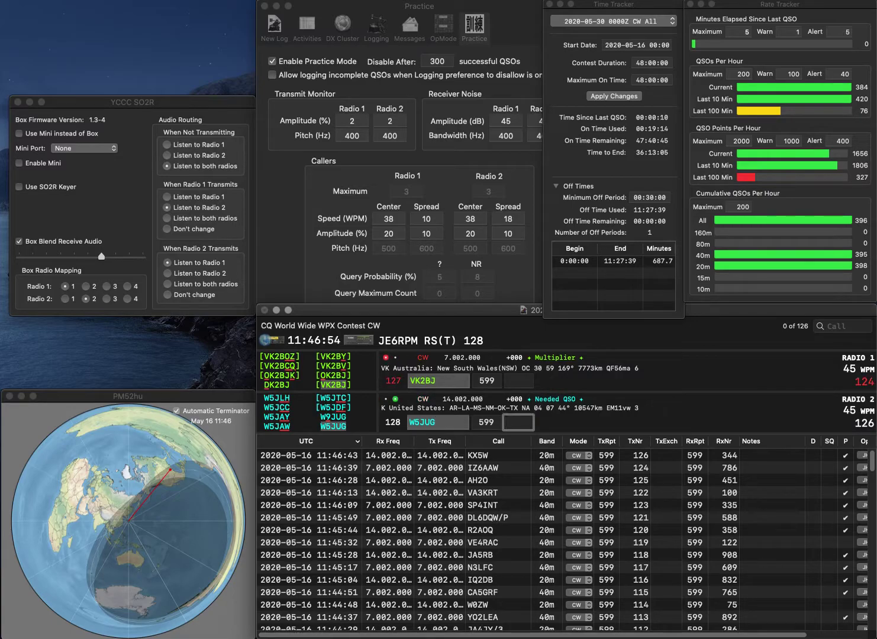
type("943")
key("Return")
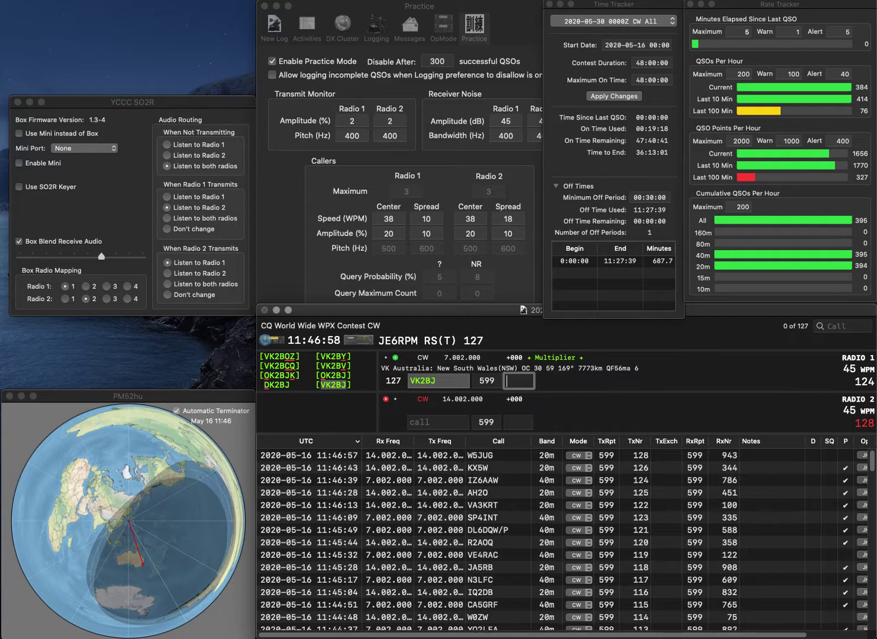
type("562")
key("Return")
type("KF5RF")
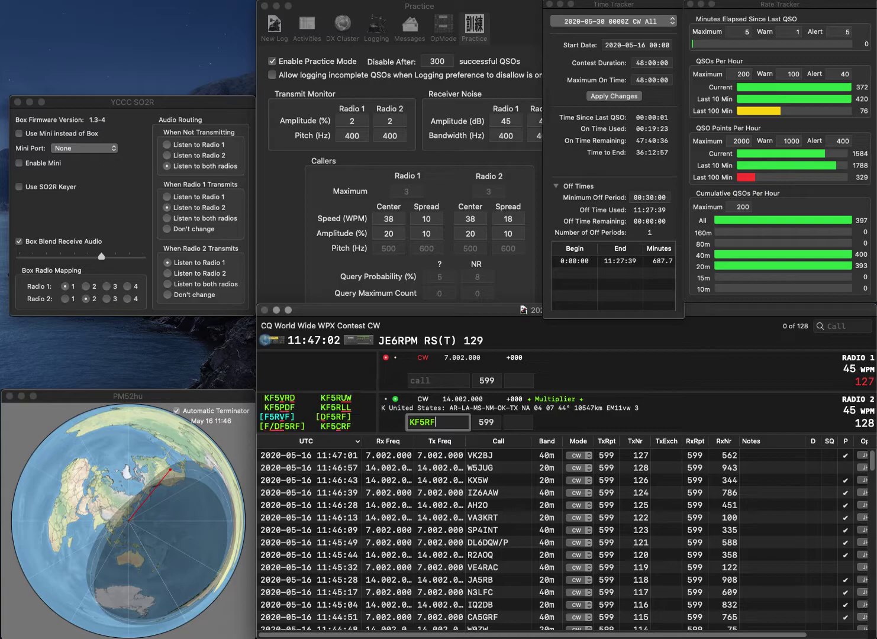
key("BackSpace")
type("UW")
key("Return")
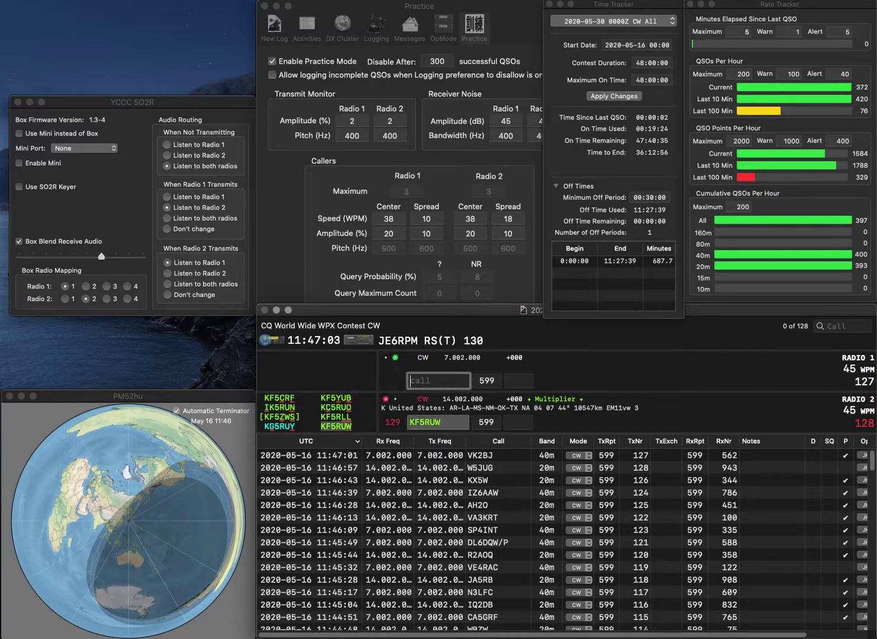
type("9H5JO")
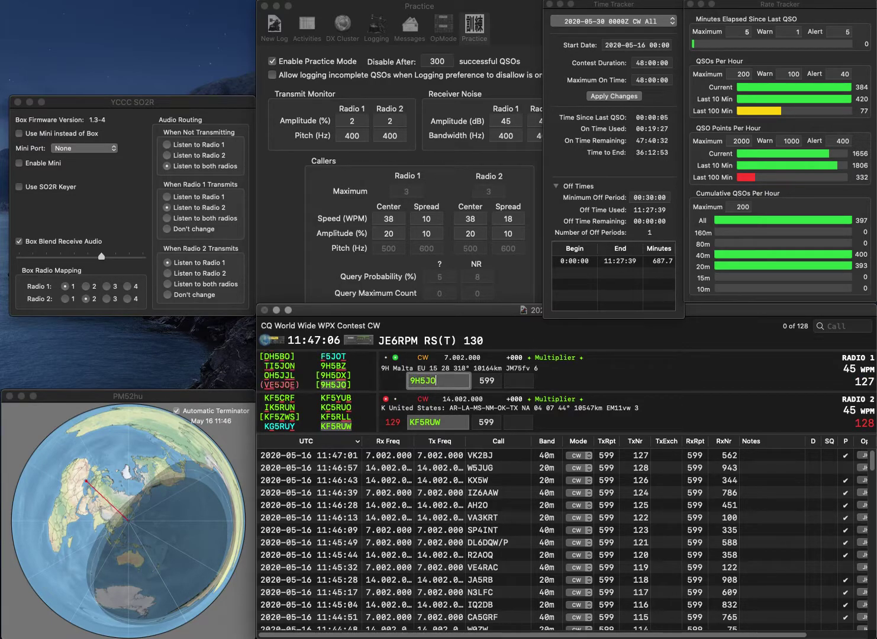
key("Return")
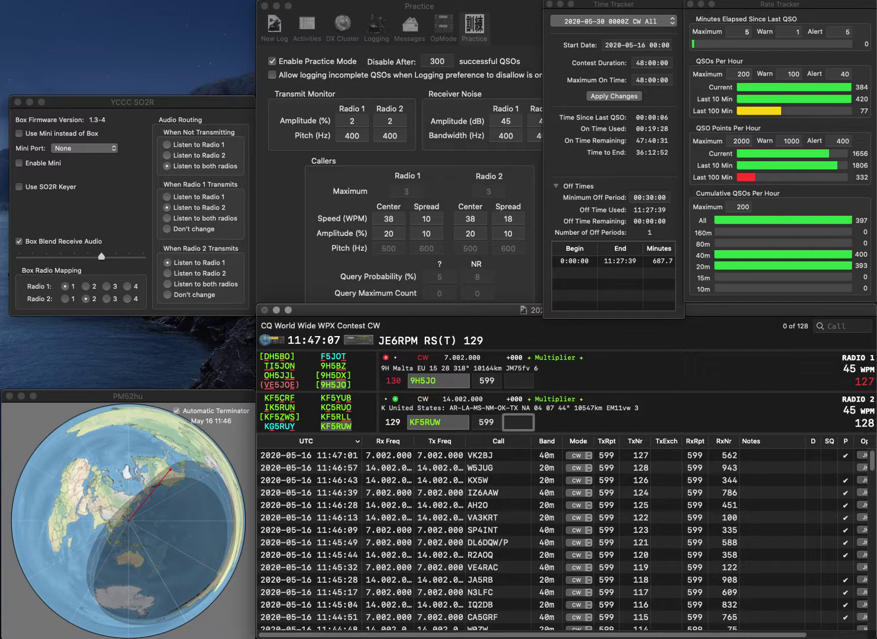
type("540")
key("Return")
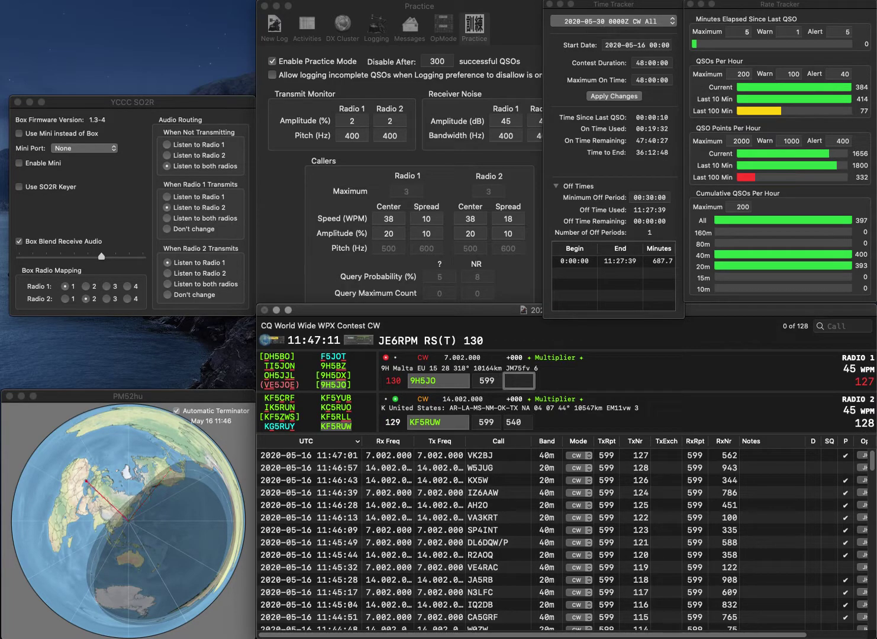
type("55")
key("Return")
Enter K2XE as the caller on Radio 2 and YE1R as the caller on Radio 1, sending the exchange to each
type("K2XE")
key("Return")
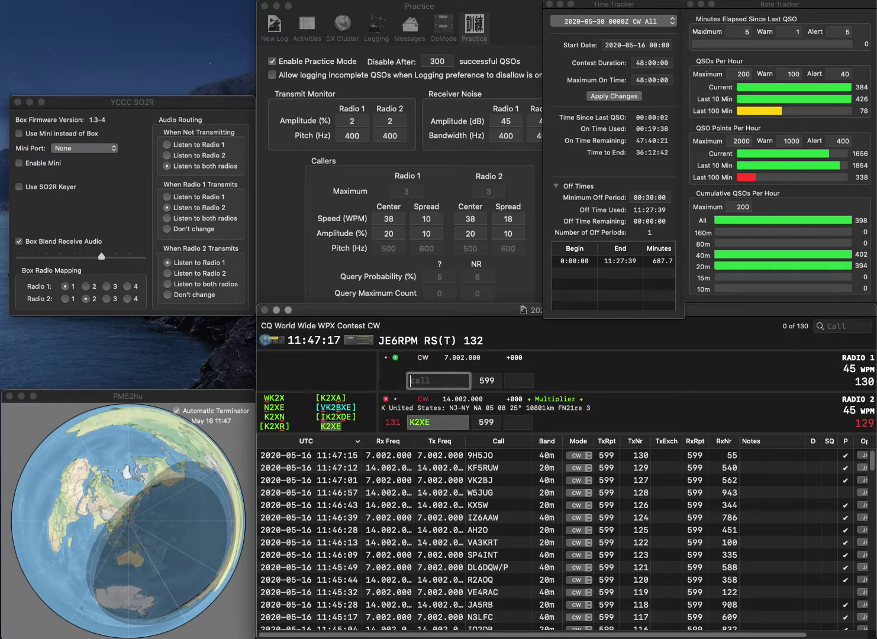
type("YE1R")
key("Return")
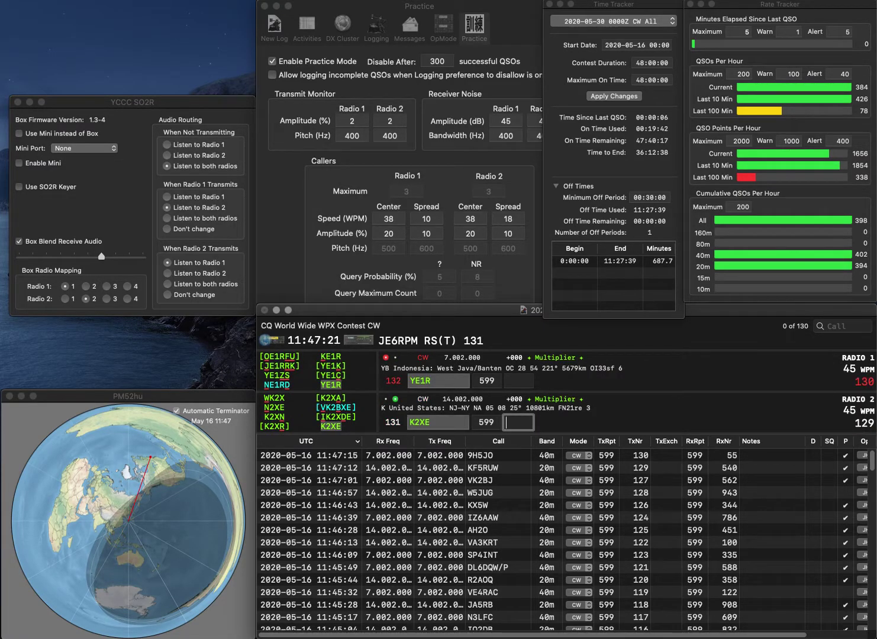
type("499")
key("Return")
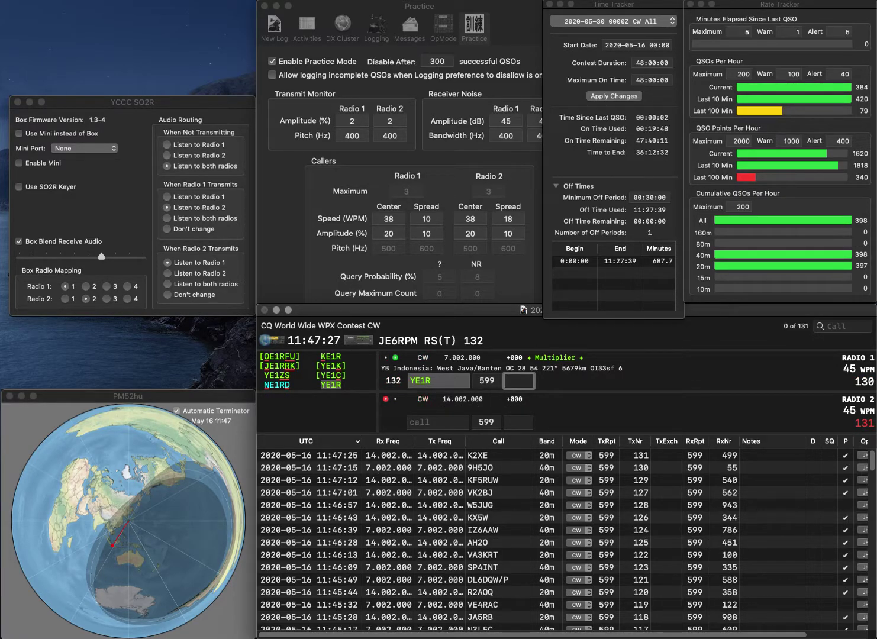
type("608")
key("Return")
Enter W7NTD as the caller on Radio 2 and ZP4KFX as the caller on Radio 1, sending the exchange to each
type("W7NTT")
key("BackSpace")
type("D")
key("Return")
type("ZP4KFX")
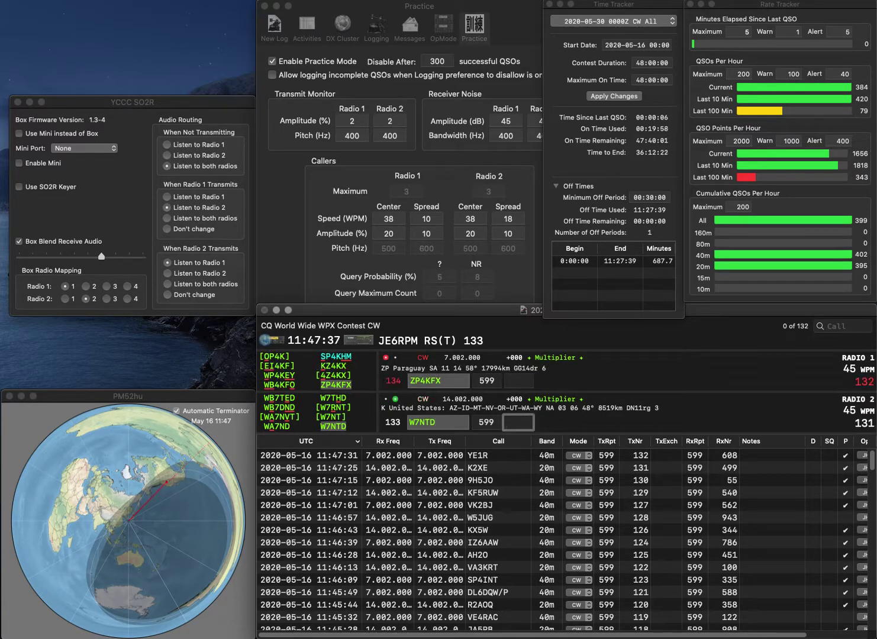
Log W7NTD with received number 736 on Radio 2 and ZP4KFX with received number 564 on Radio 1
type("736")
key("Return")
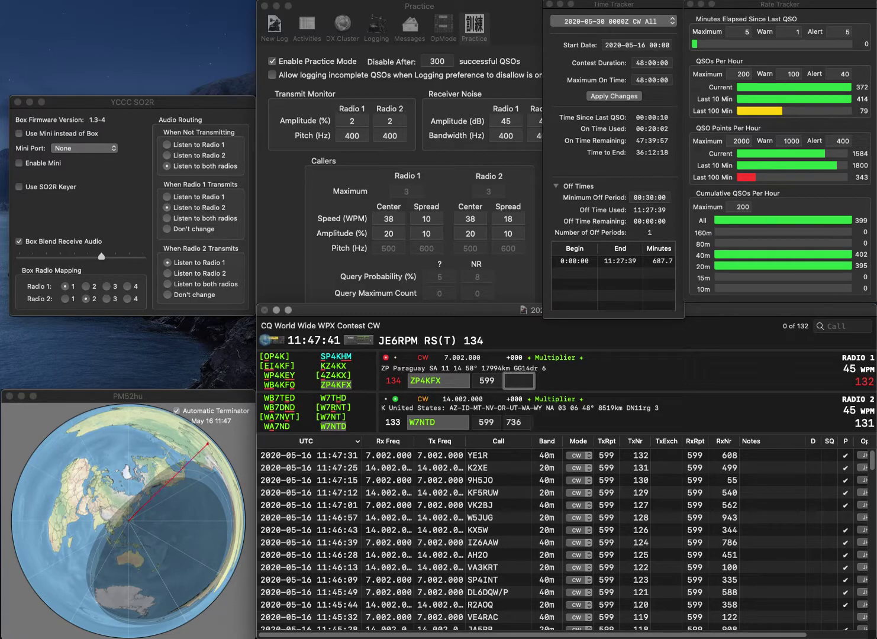
type("564")
key("Return")
Enter LR4D as the caller on Radio 2 and send the exchange
type("L")
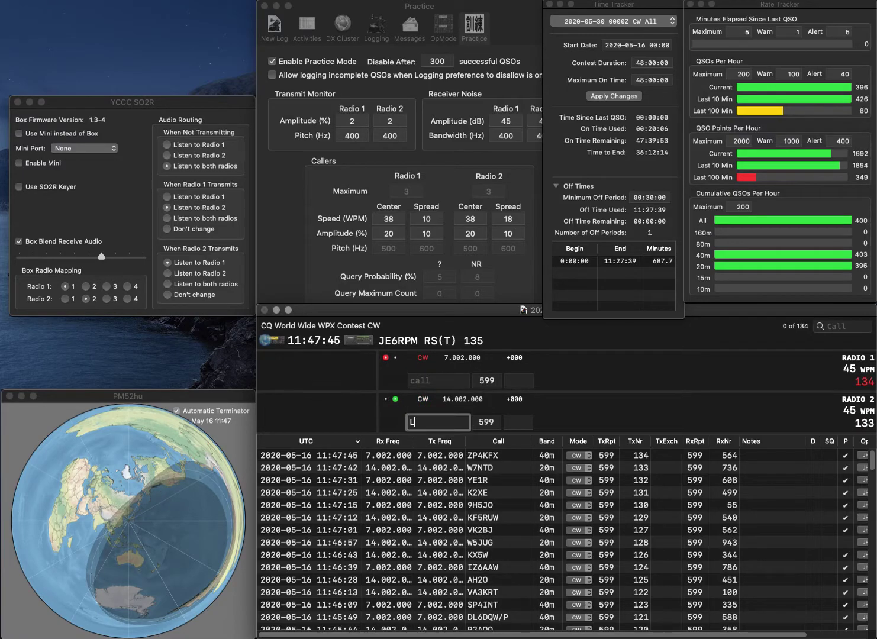
type("RD")
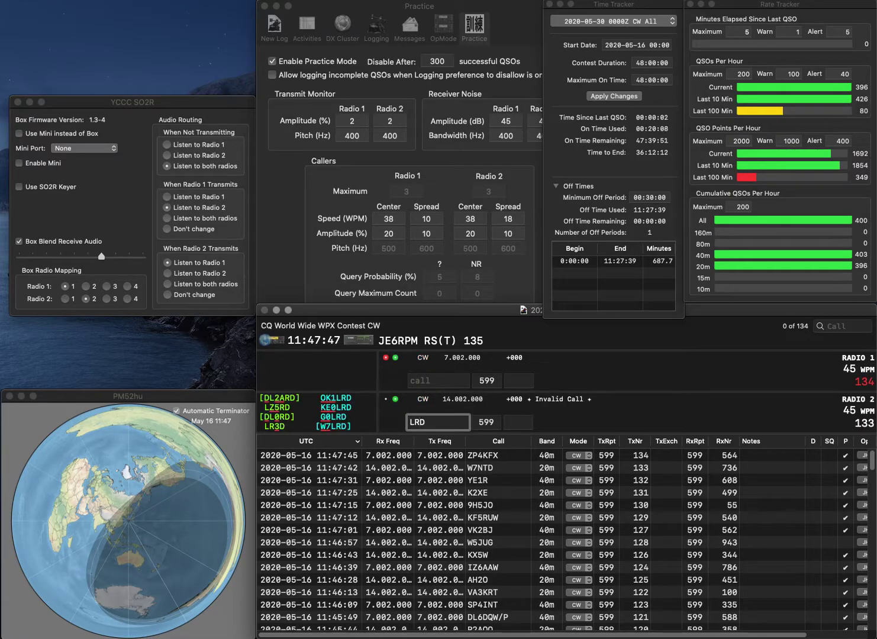
key("Left")
type("4")
key("Return")
type("H0DX")
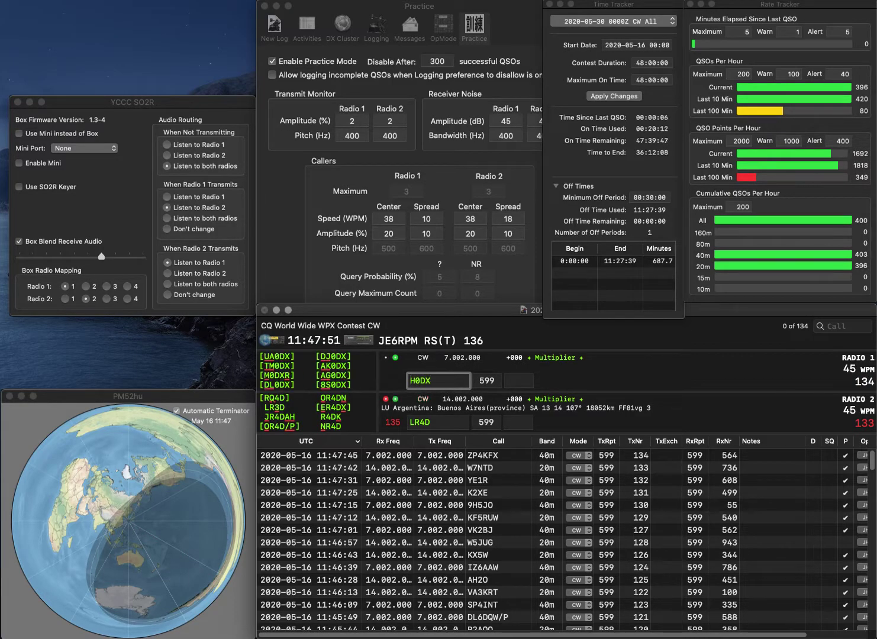
type("8")
key("Delete")
type("S")
key("Down")
key("Return")
key("Return")
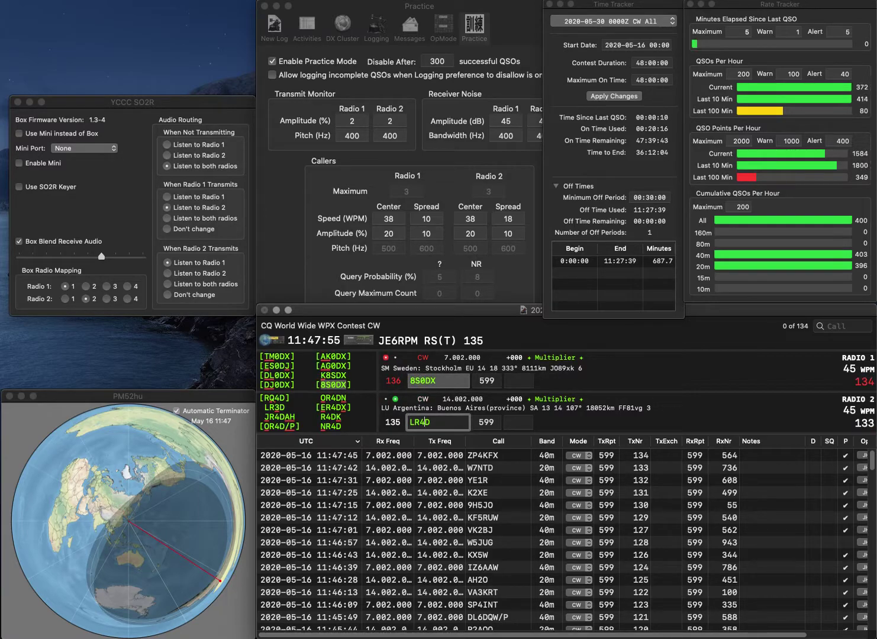
Correct the Radio 2 call to LR3D and resend the exchange
key("BackSpace")
type("3")
key("Return")
key("space")
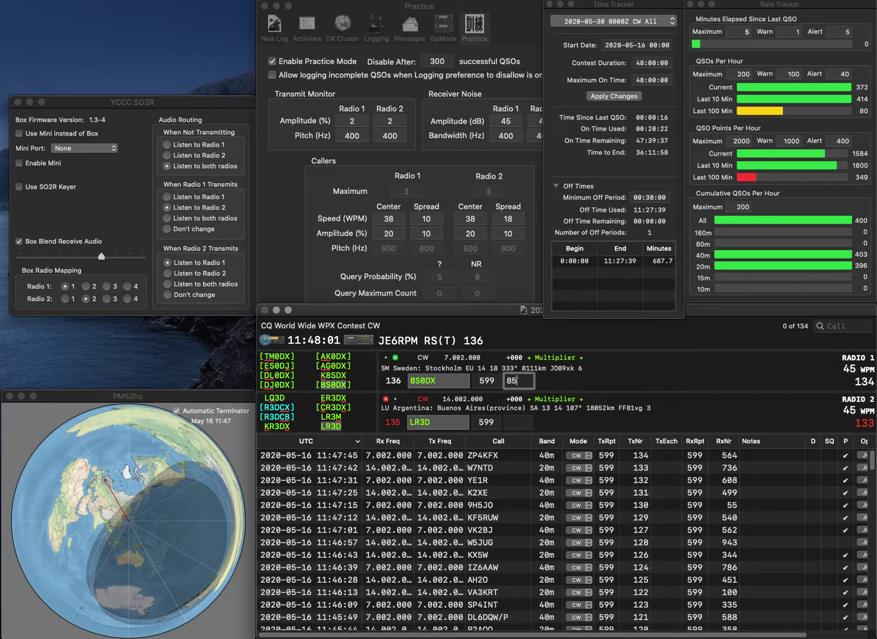
Log 8S0DX with received number 859 on Radio 1 and LR3D with received number 33 on Radio 2
key("Return")
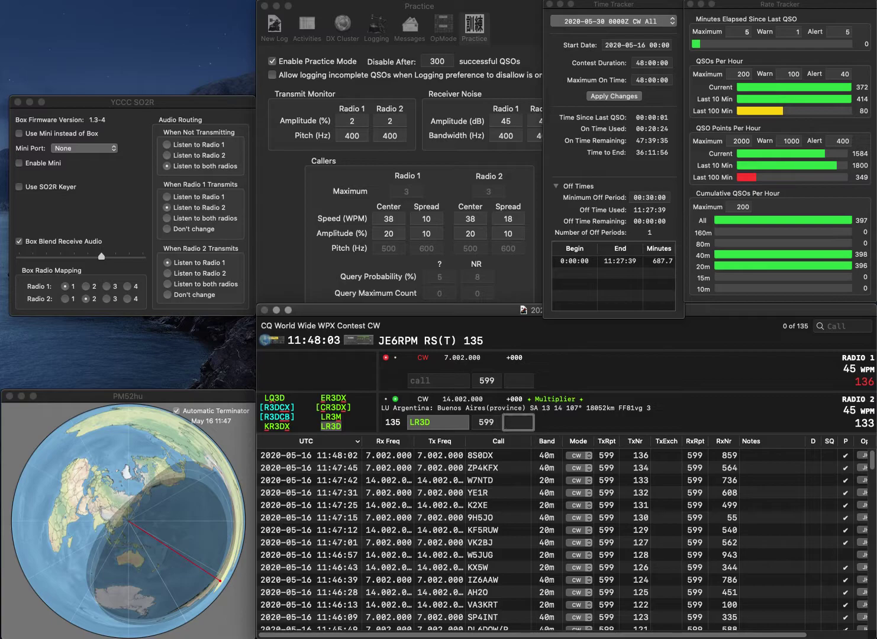
type("33")
key("Return")
type("N8UP")
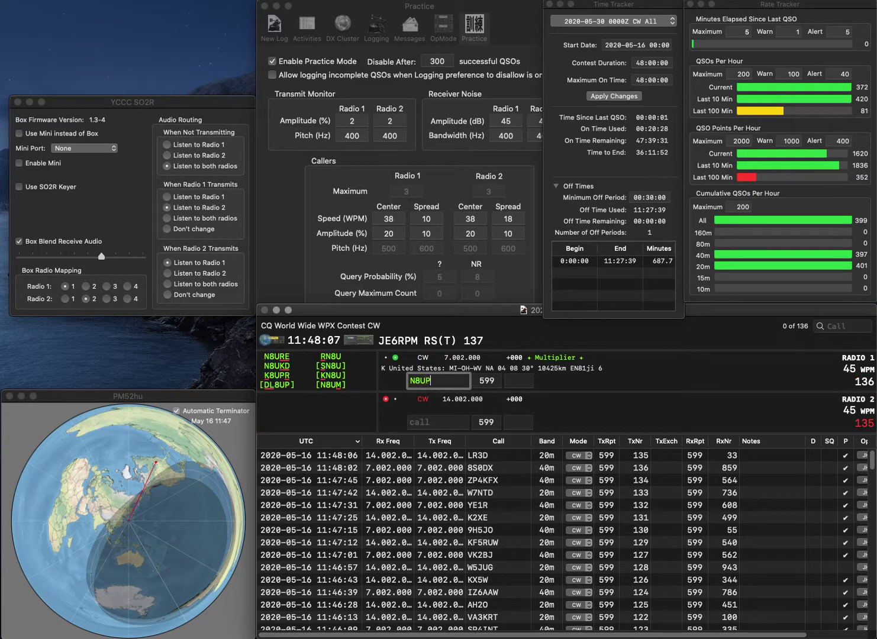
key("Return")
type("N6GWH")
key("Return")
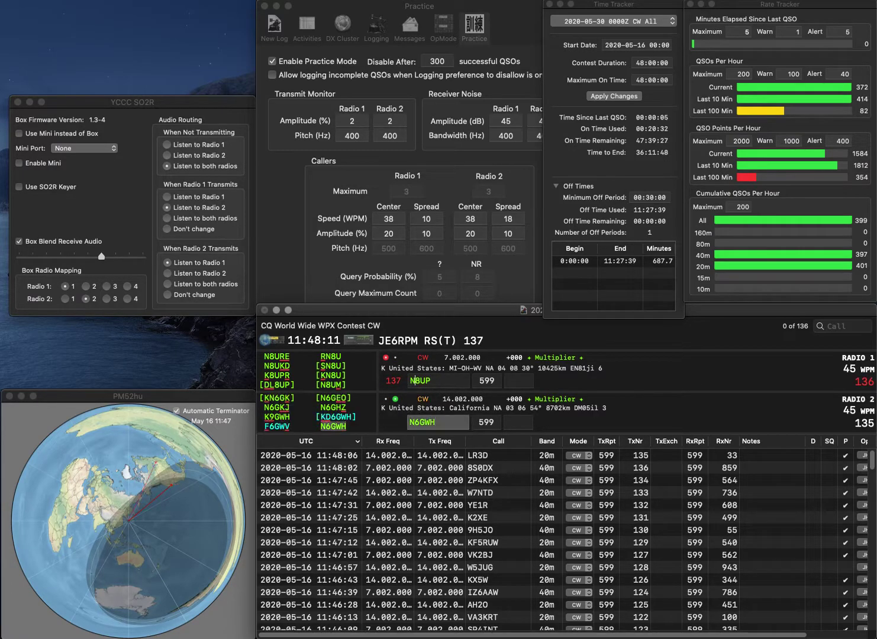
Correct the Radio 1 call to DL8UP and resend the exchange
left_click(416, 380)
key("BackSpace")
type("DL")
key("Return")
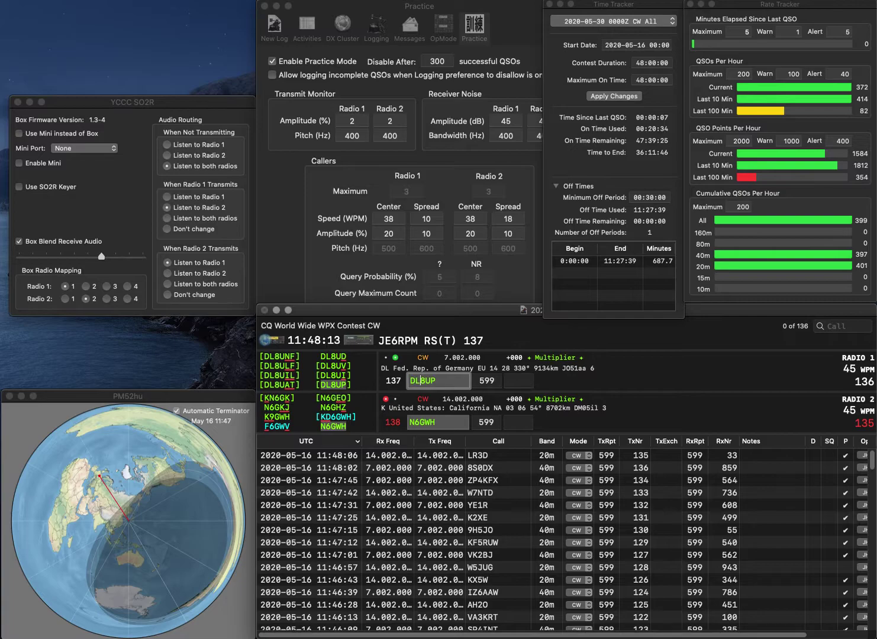
key("Return")
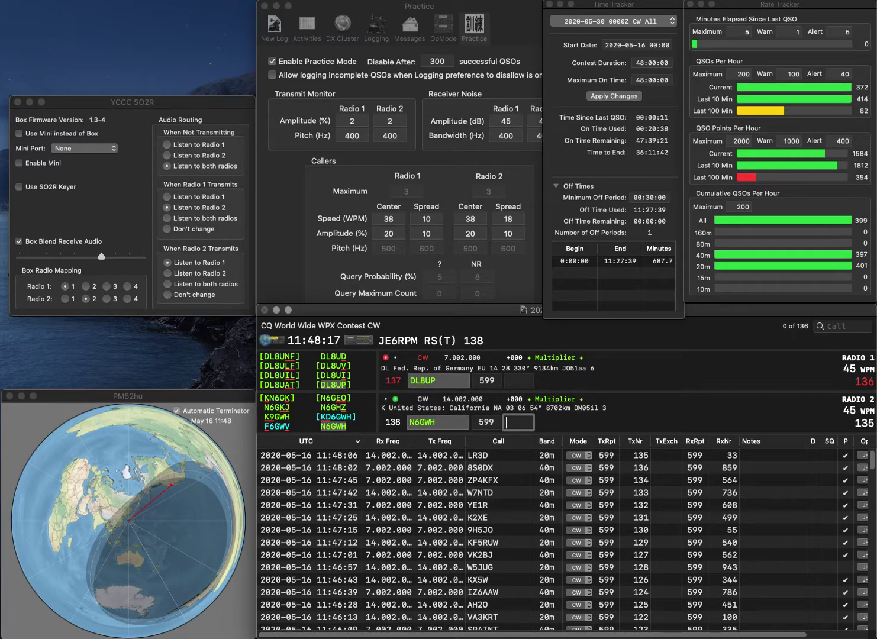
type("245")
key("Return")
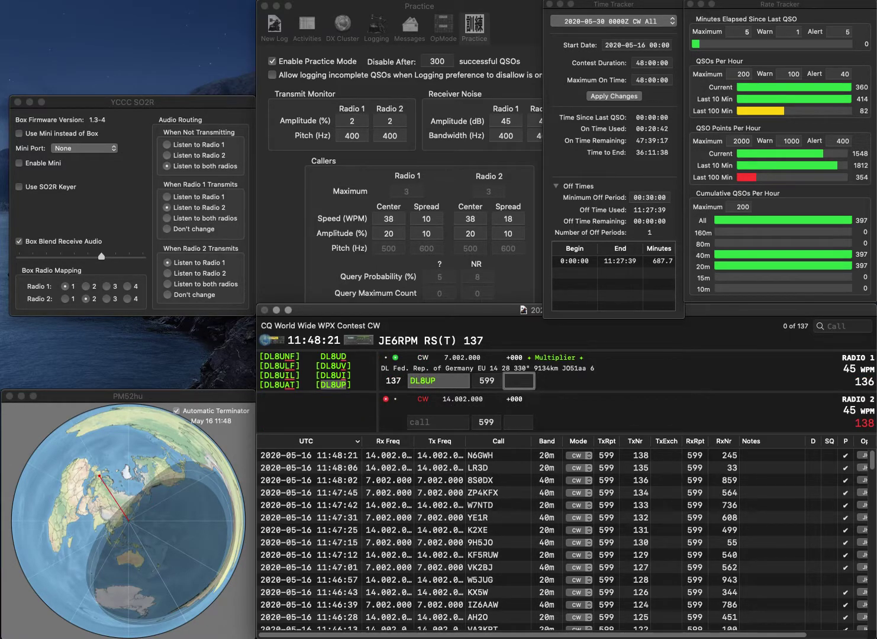
type("7")
key("Return")
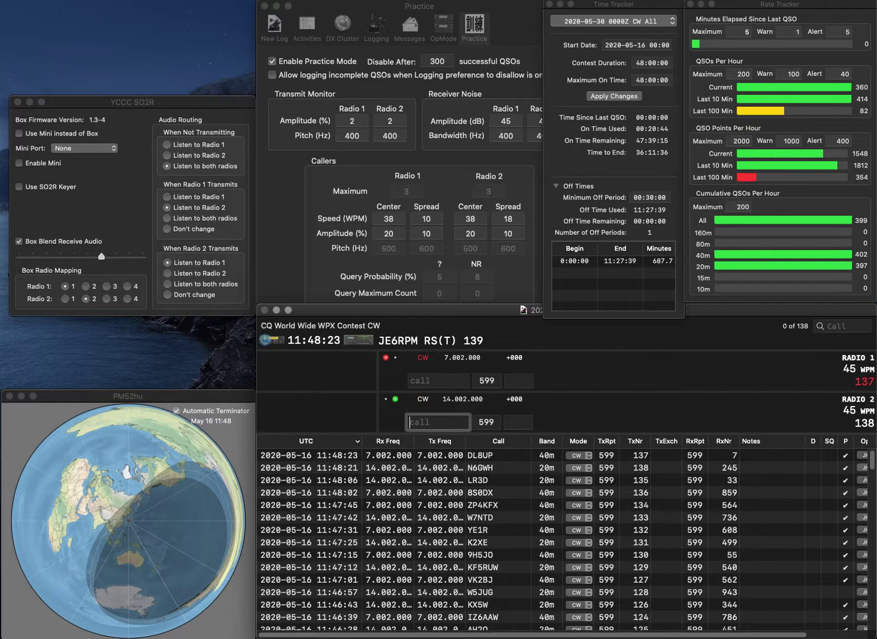
Enter K6ZMF as the caller on Radio 2 and W2XK as the caller on Radio 1, sending the exchange to each
type("K6ZMF")
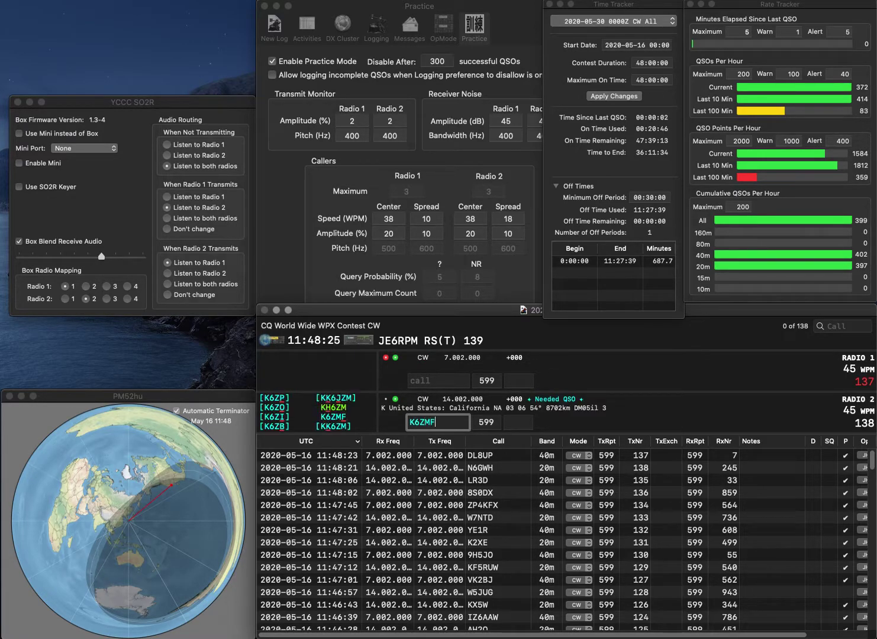
key("Return")
type("W2")
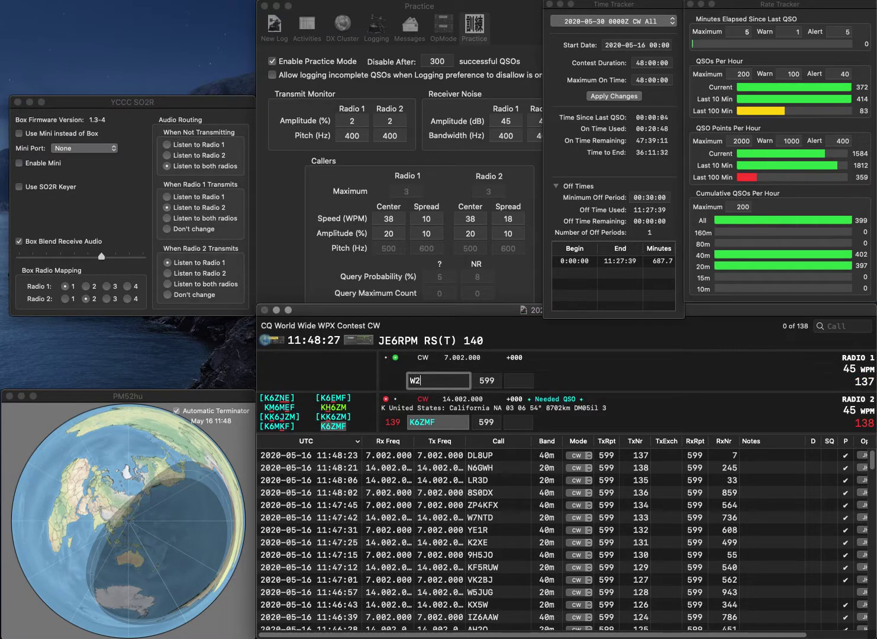
type("XK")
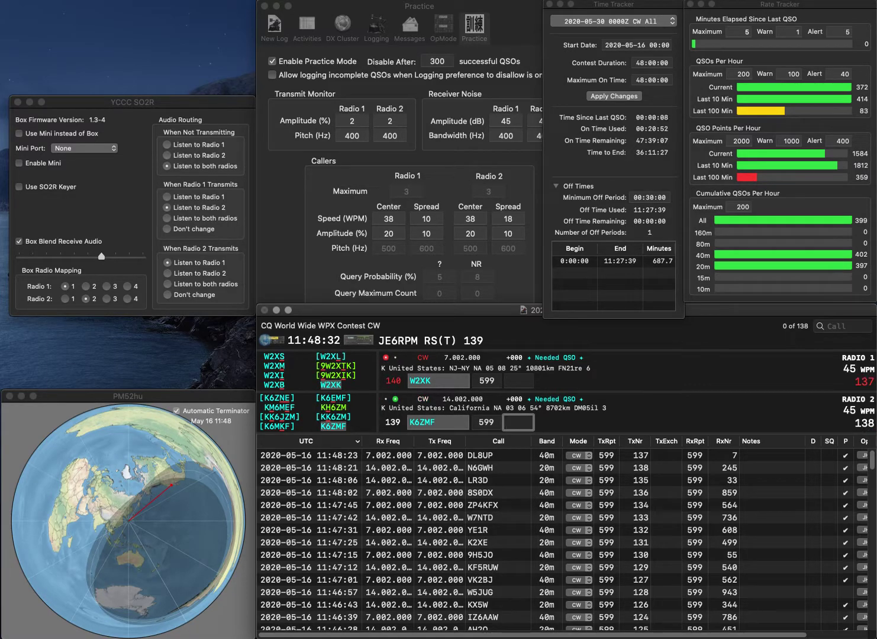
type("8")
Log K6ZMF with received number 258 on Radio 2 and W2XK with received number 116 on Radio 1
key("Return")
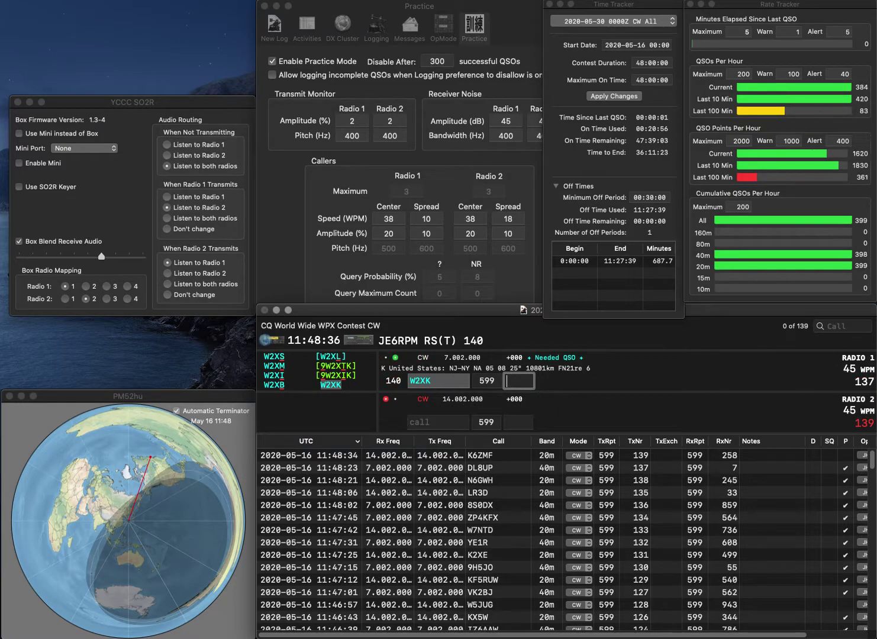
type("32")
key("Return")
type("DK1AX")
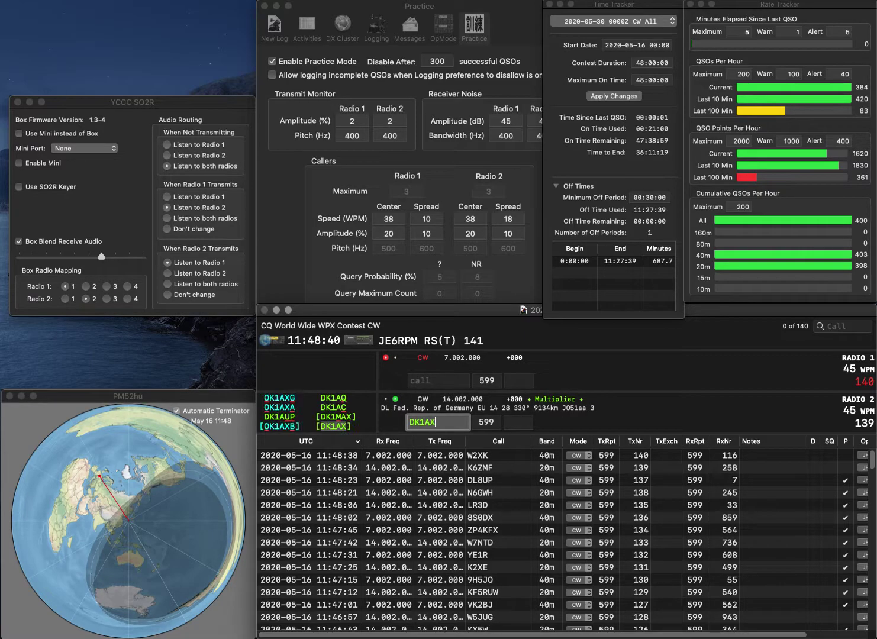
key("Return")
type("F1")
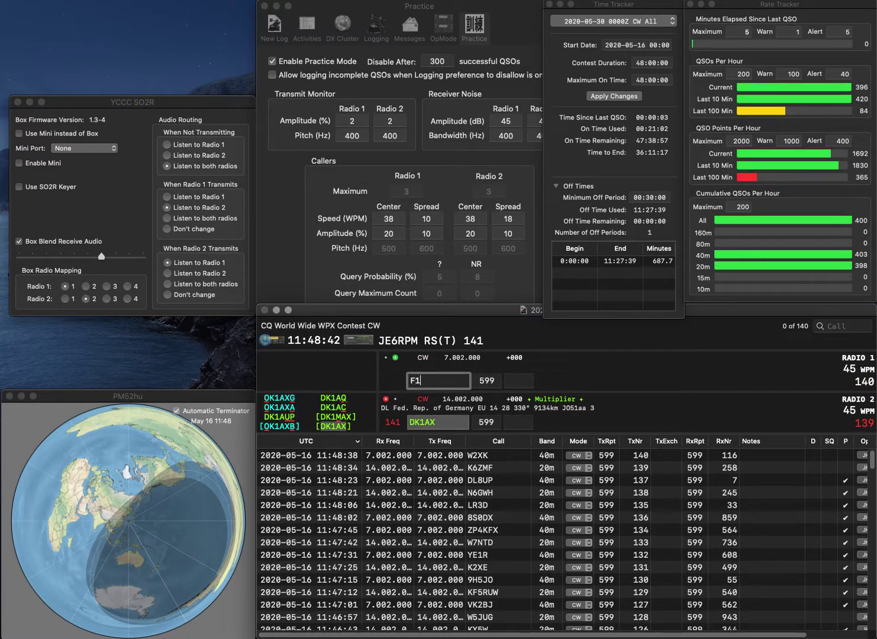
key("Return")
key("space")
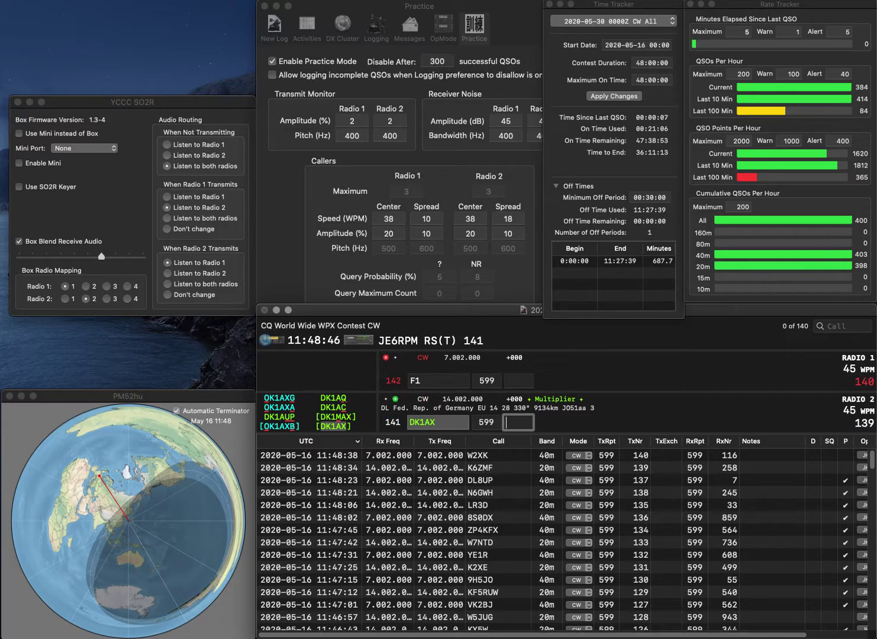
type("777")
key("Return")
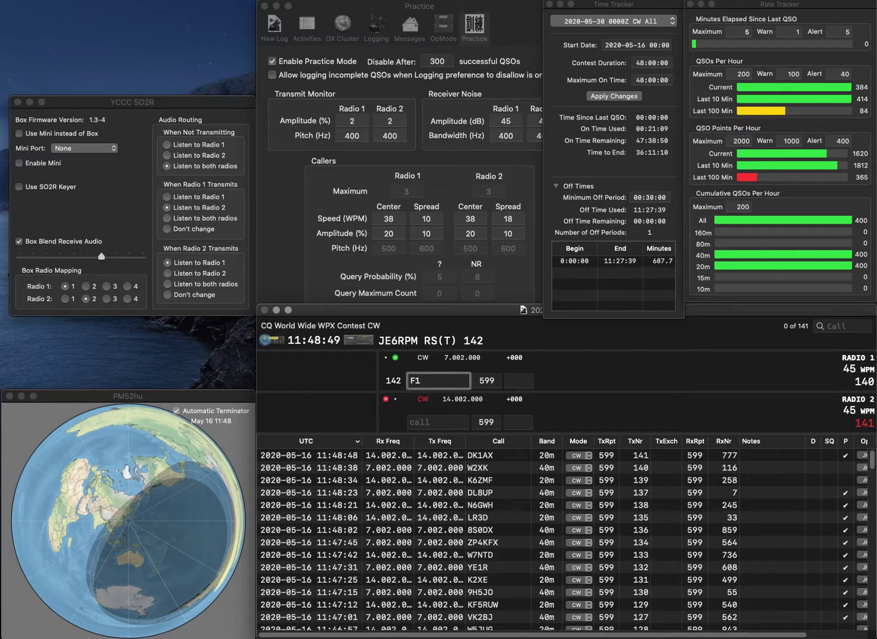
type("PX")
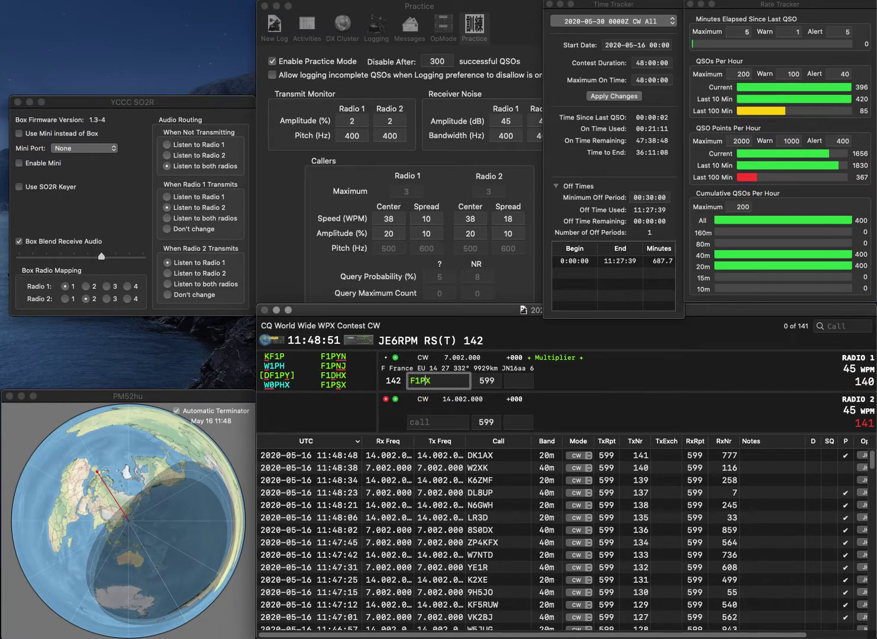
type("H")
key("BackSpace")
type("S")
key("Return")
type("K2IZ")
key("Return")
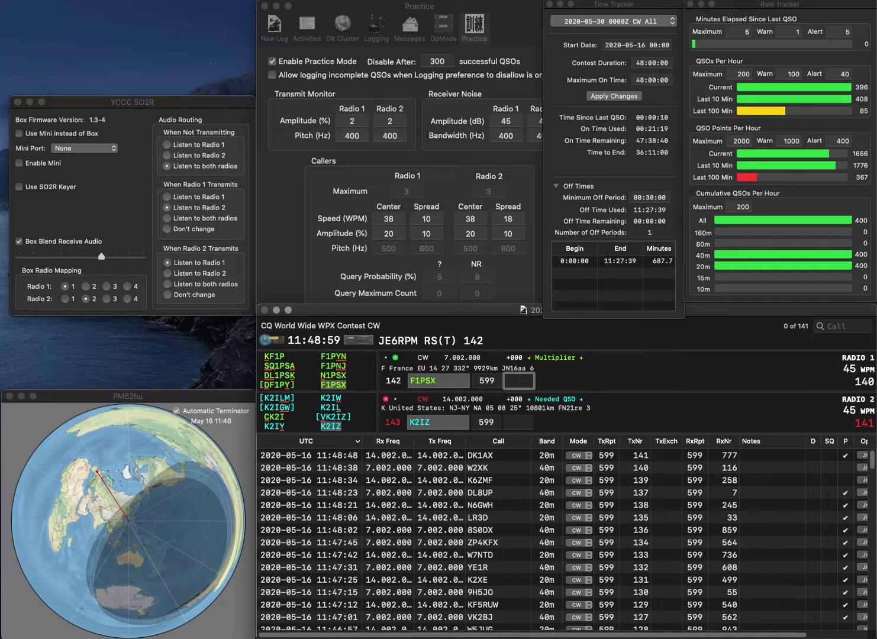
type("194")
key("Return")
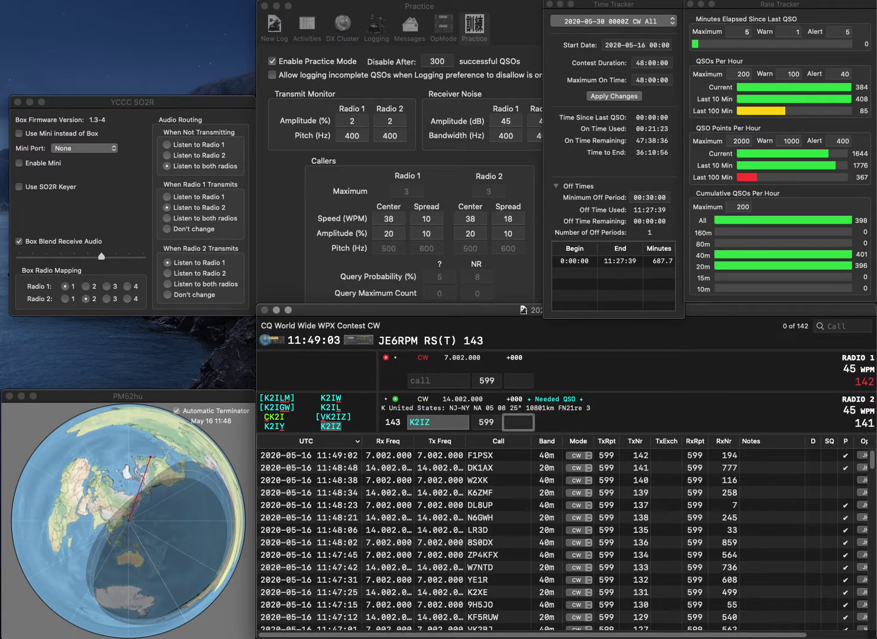
Log K2IZ with received number 861 on Radio 2 and send the exchange to AA9WJ as the caller on Radio 1
type("861")
key("Return")
type("AA9WJ")
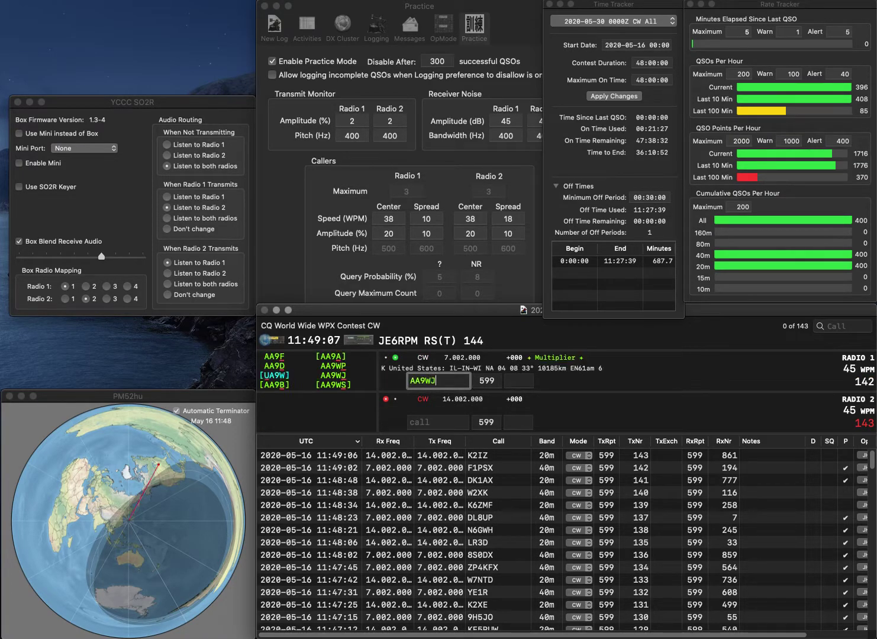
key("Return")
type("O6R")
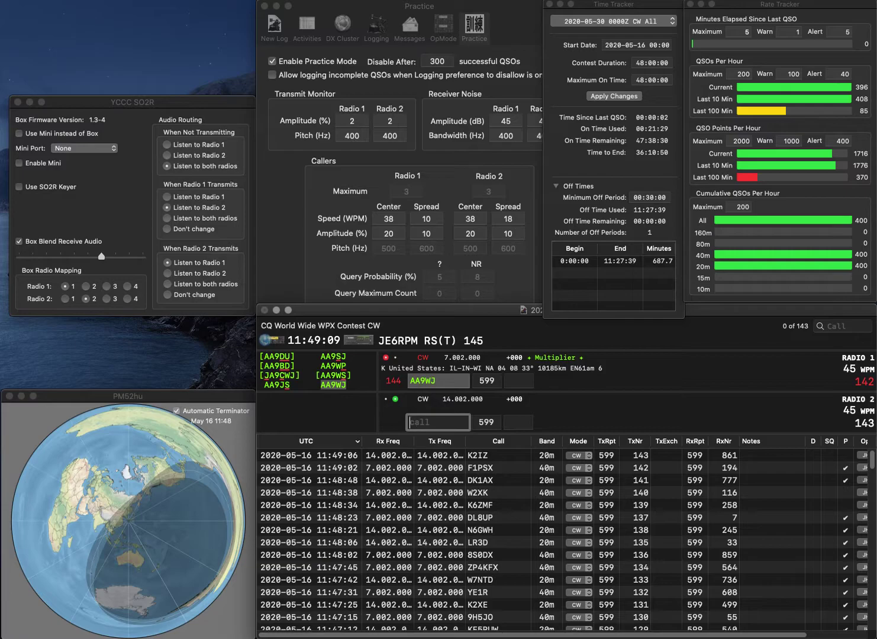
type("B")
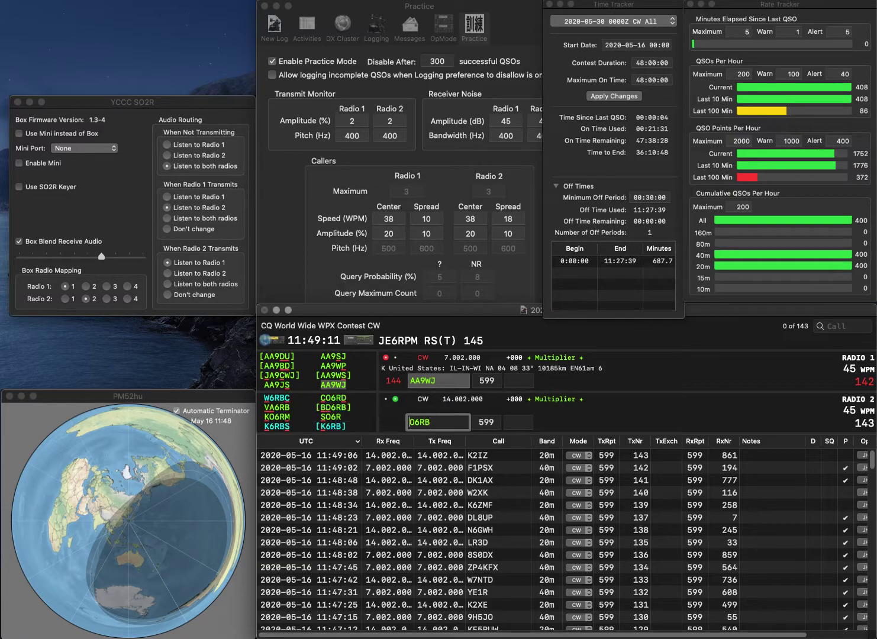
key("Delete")
key("Return")
type("66")
key("Return")
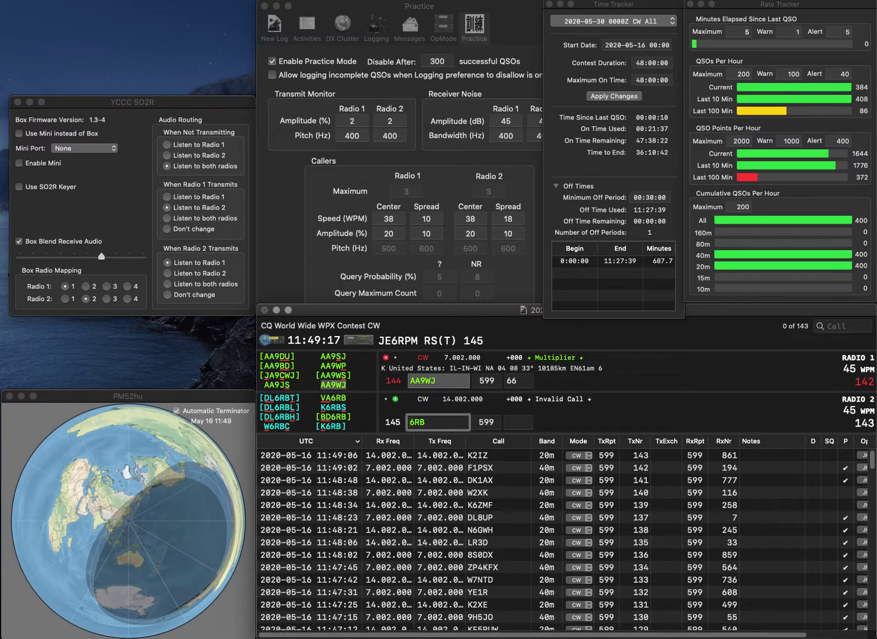
Correct the Radio 2 call to CO6RD and send the exchange
type("CO")
key("Delete")
key("Delete")
type("B")
key("BackSpace")
type("RB")
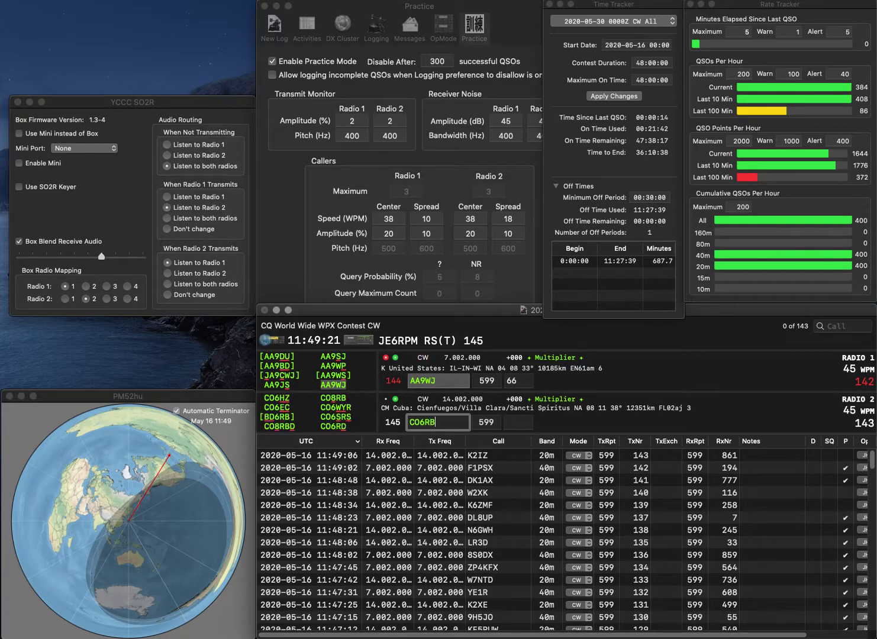
key("BackSpace")
type("D")
key("Return")
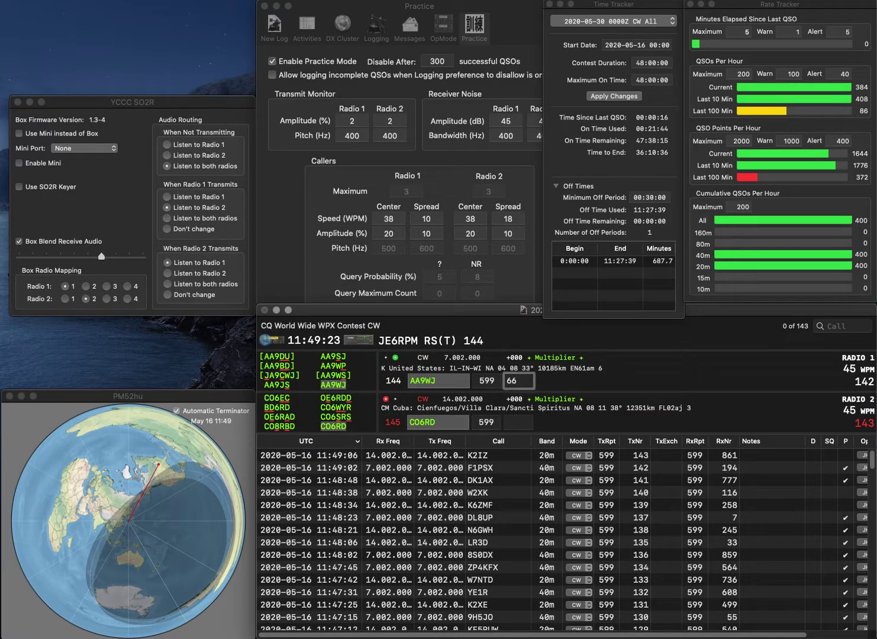
key("BackSpace")
type("78")
key("Return")
key("Tab")
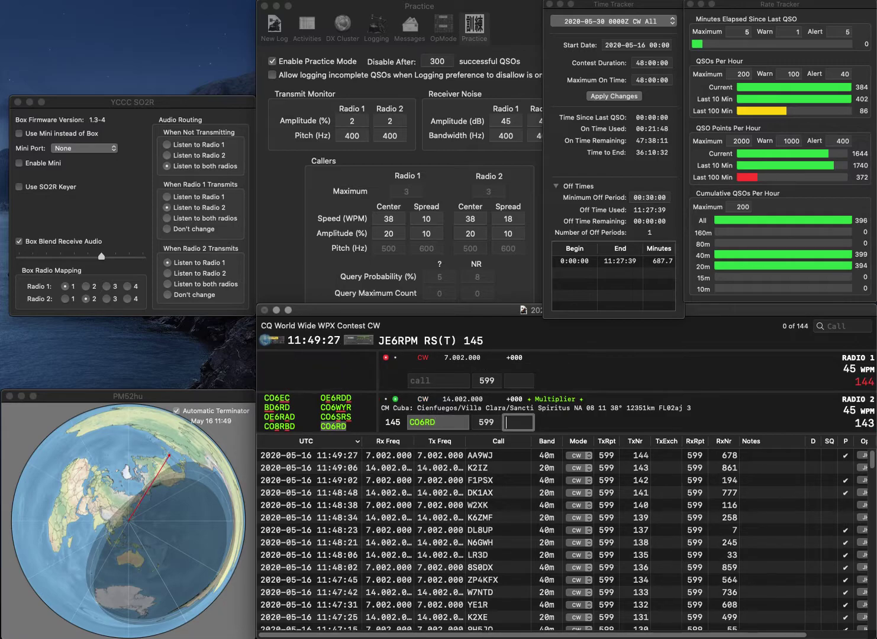
type("164")
key("Return")
type("W9PC")
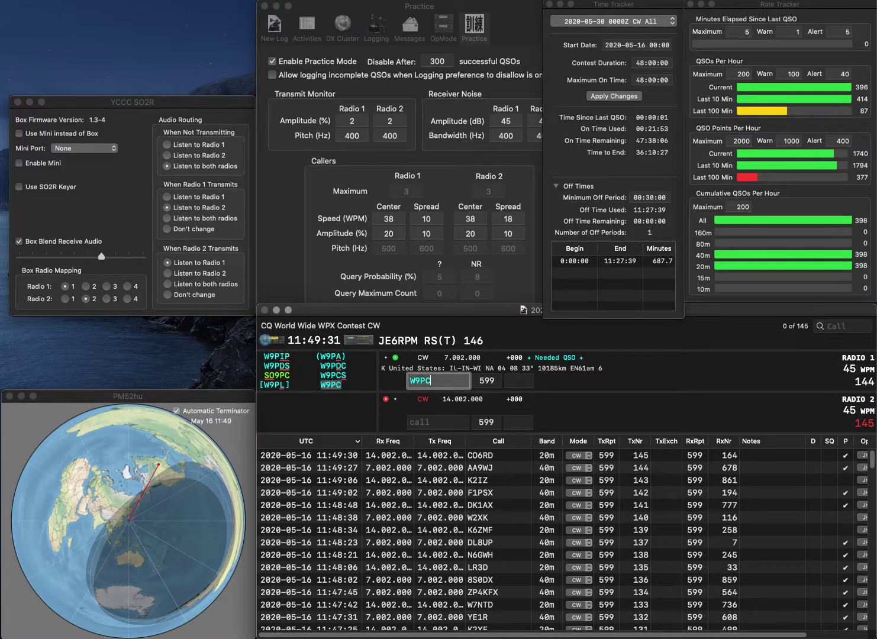
key("Return")
type("WA")
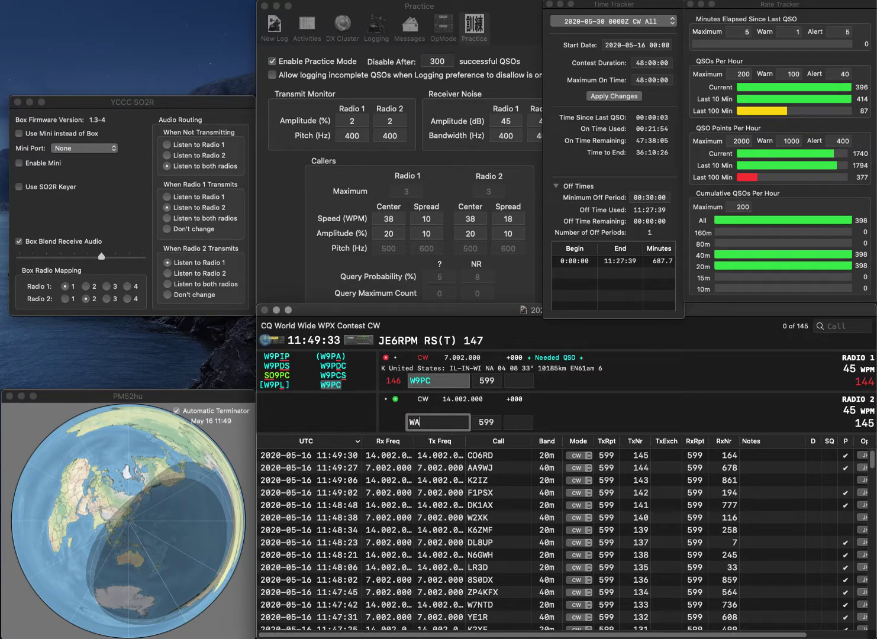
type("2CNV")
key("Return")
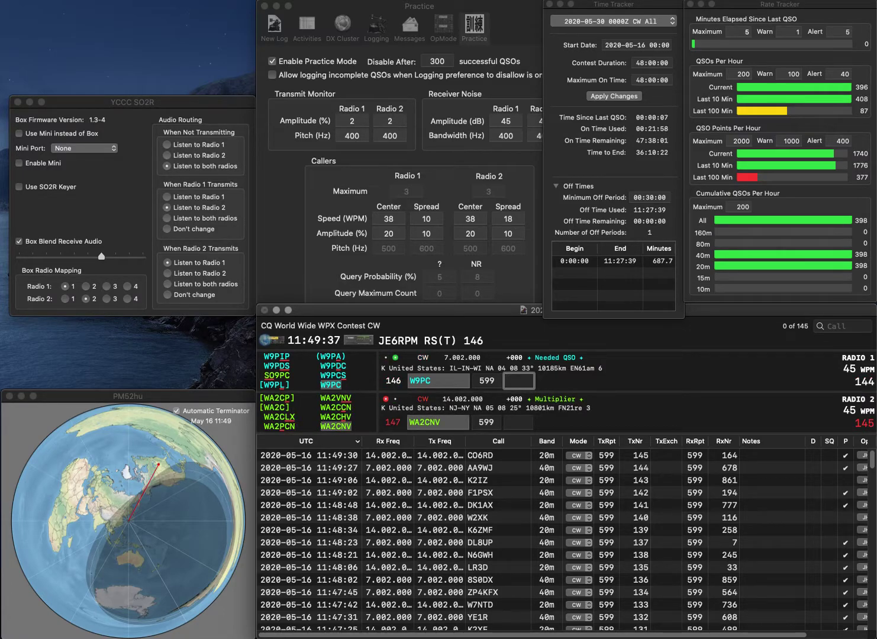
type("691")
key("Return")
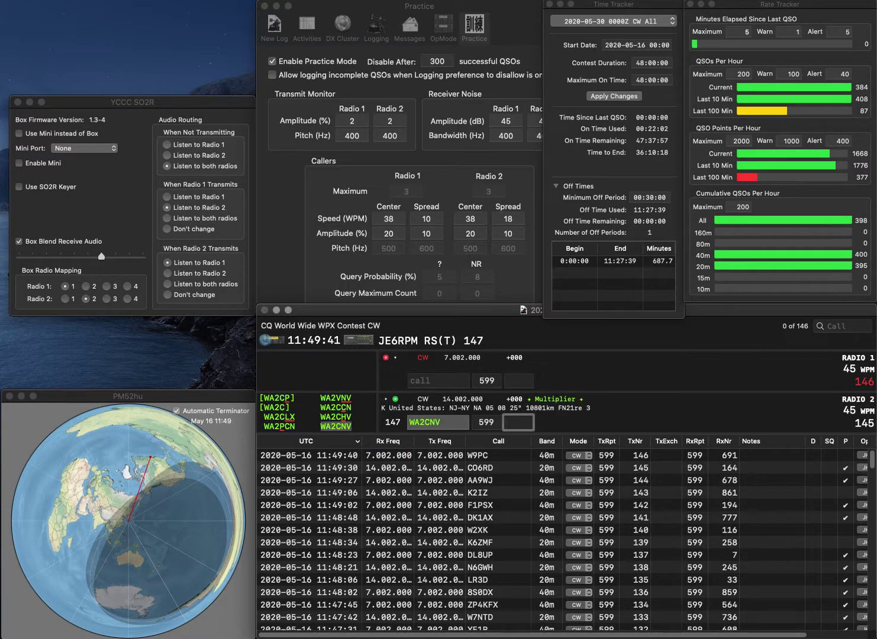
type("360")
key("Return")
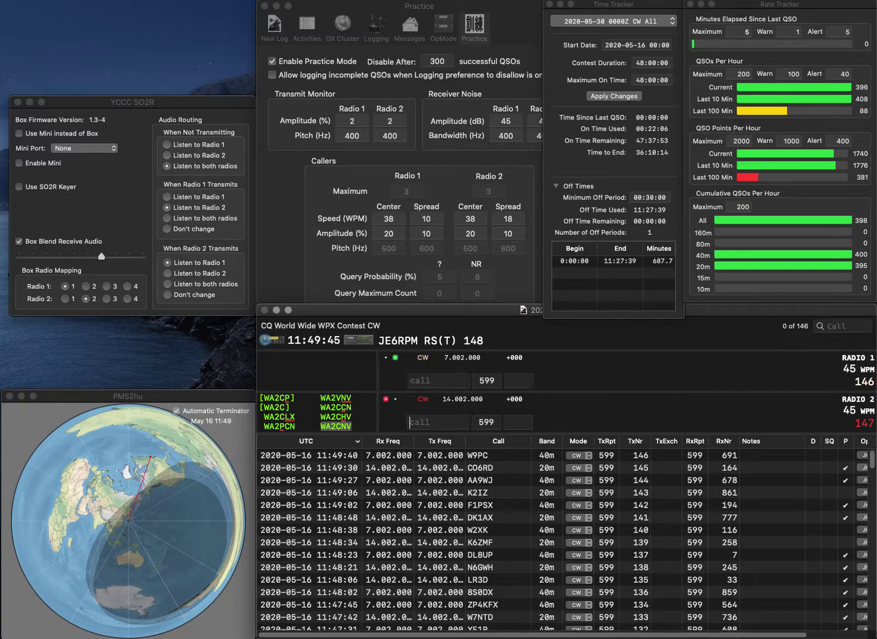
Enter N5ST as the caller on Radio 1 and the partial call FGX on Radio 2, sending the exchange to each
type("N5ST")
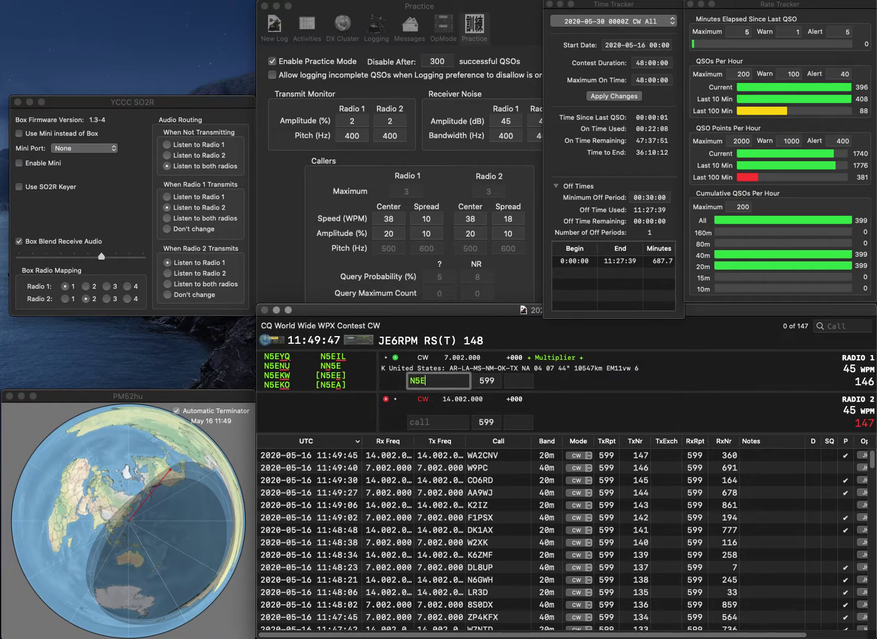
key("Return")
type("FGX")
key("Return")
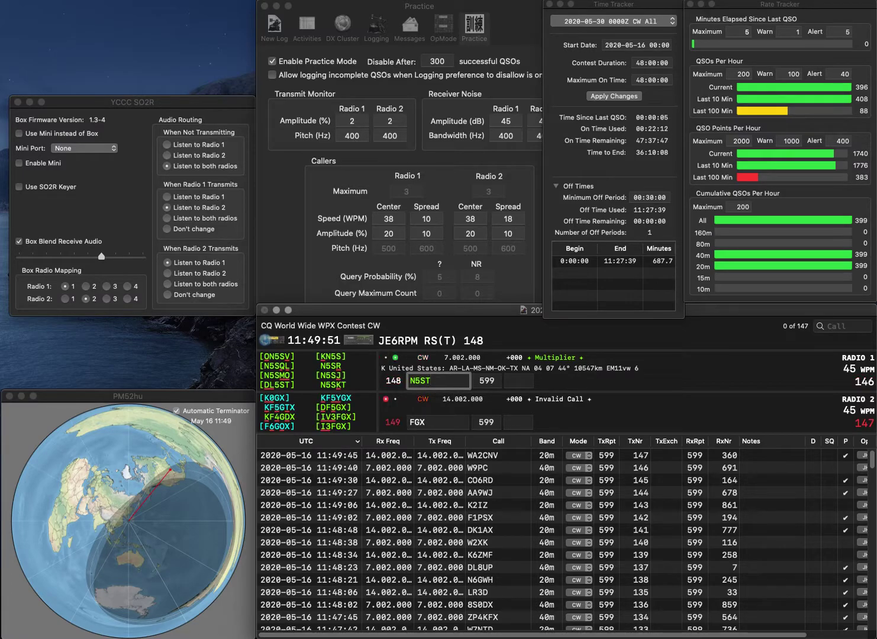
Correct the Radio 1 call to N5IT and the Radio 2 call to F6GOE, sending the exchange to each
key("BackSpace")
type("I")
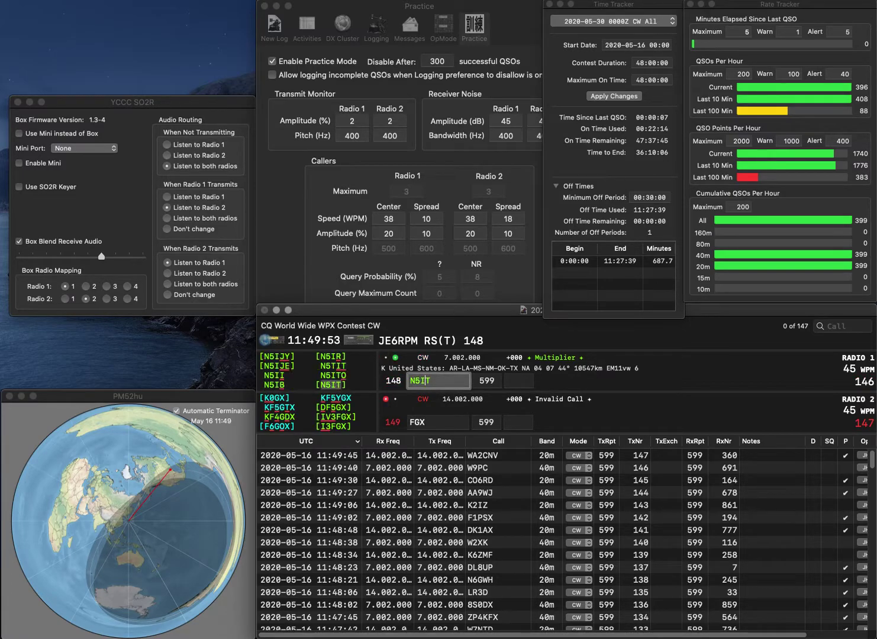
key("Return")
key("BackSpace")
key("BackSpace")
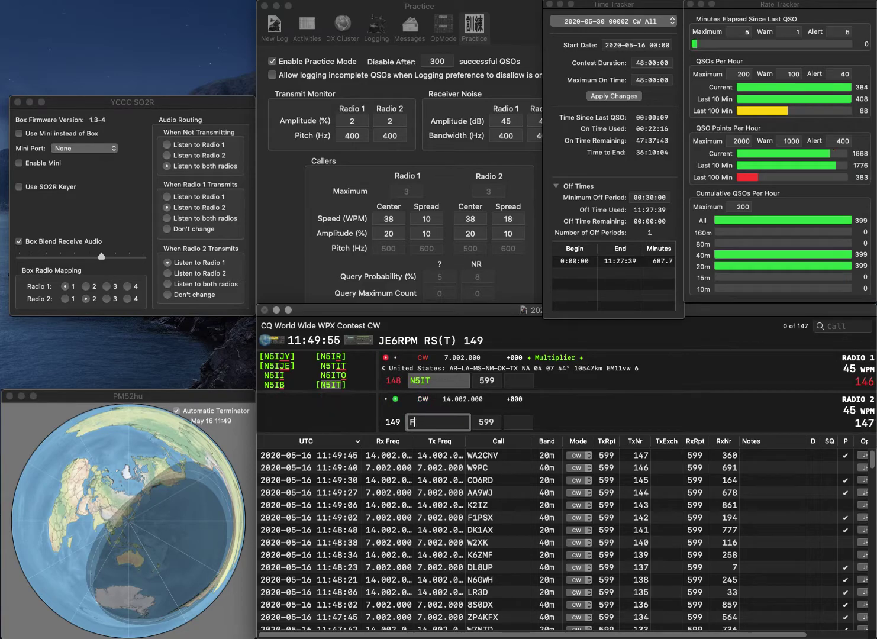
type("6GOE")
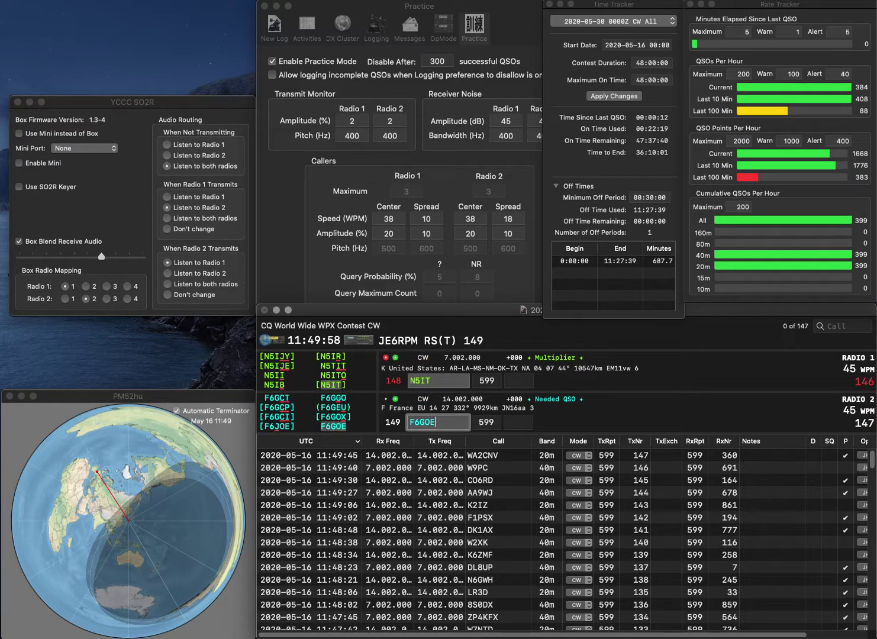
key("Return")
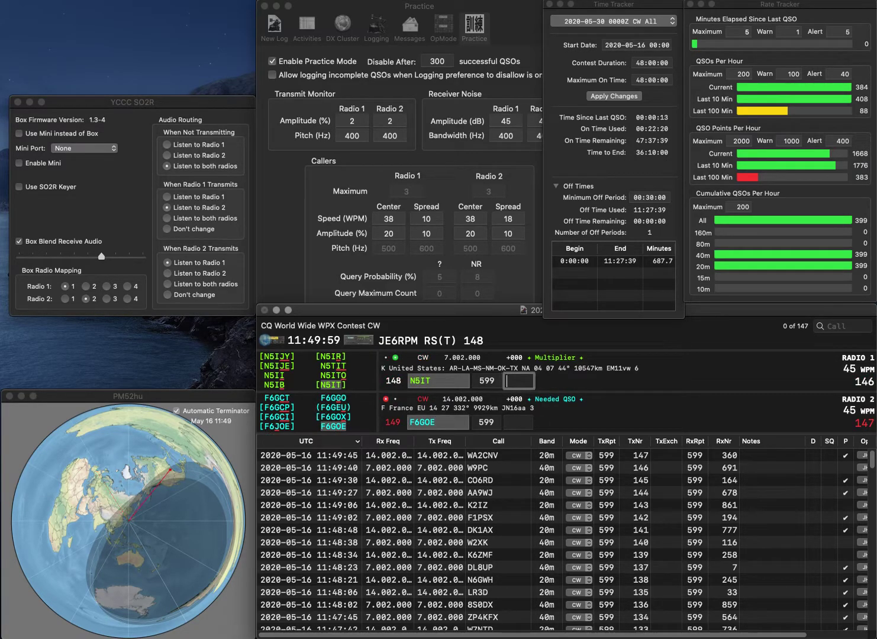
type("935")
key("Return")
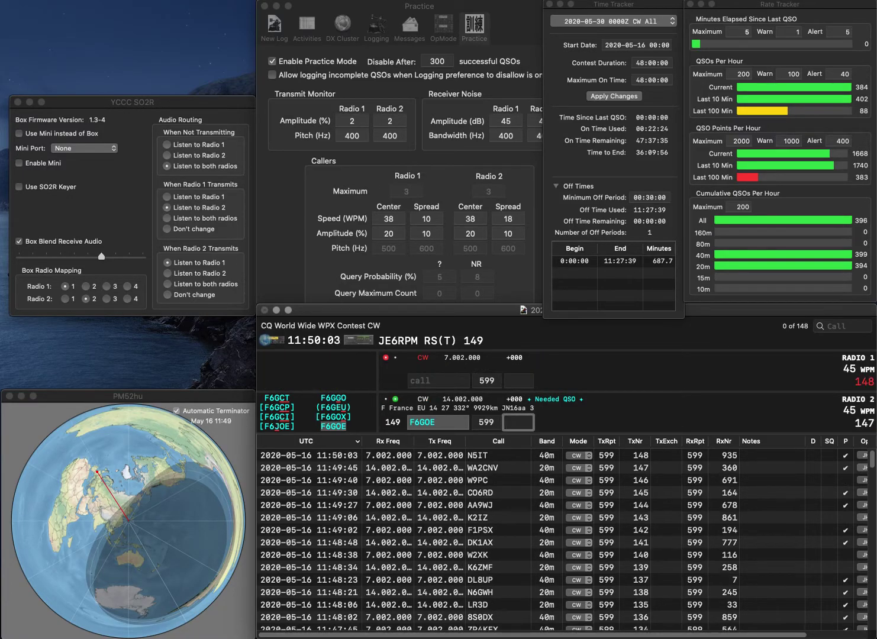
type("216")
key("Return")
type("AB1")
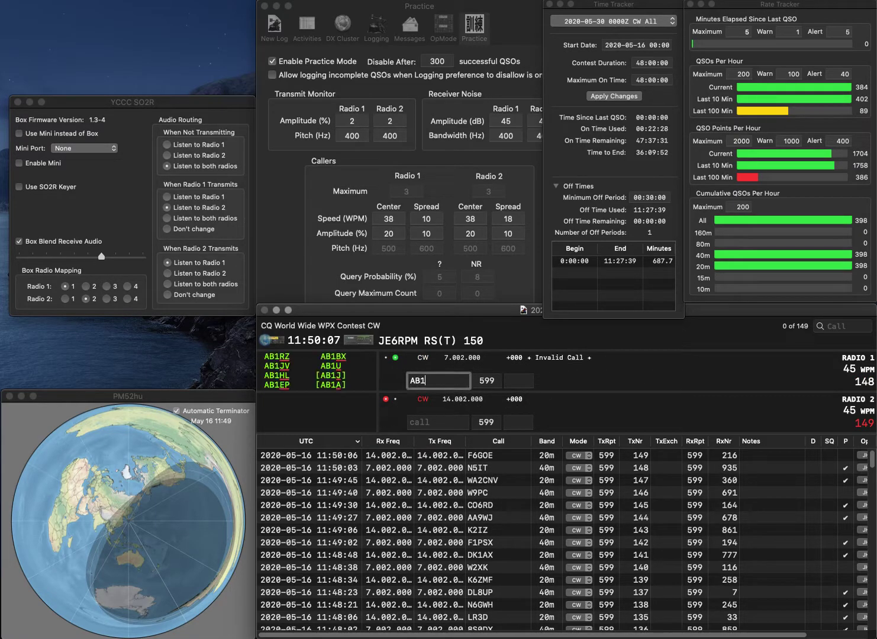
type("ZX")
key("Return")
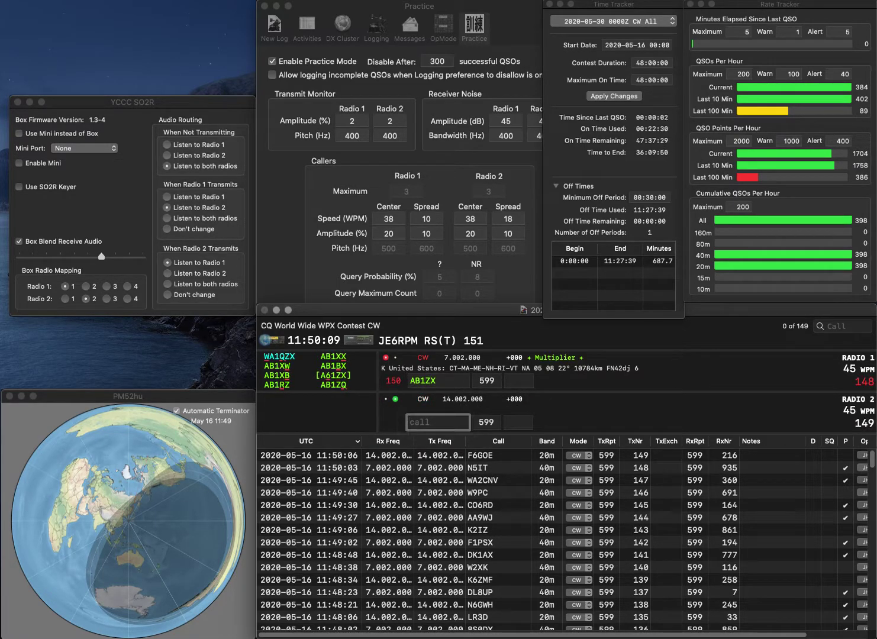
type("CO6F")
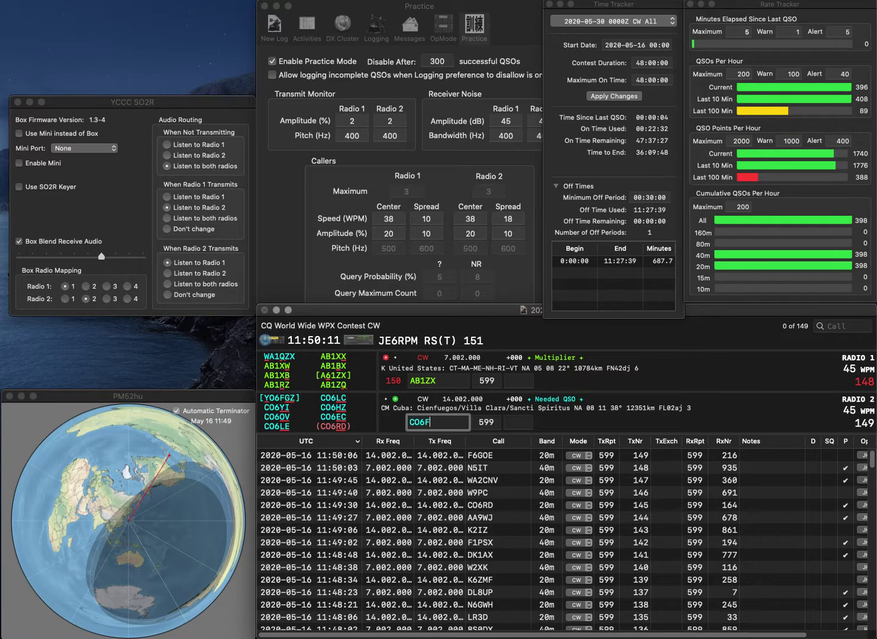
key("BackSpace")
type("RD")
key("Return")
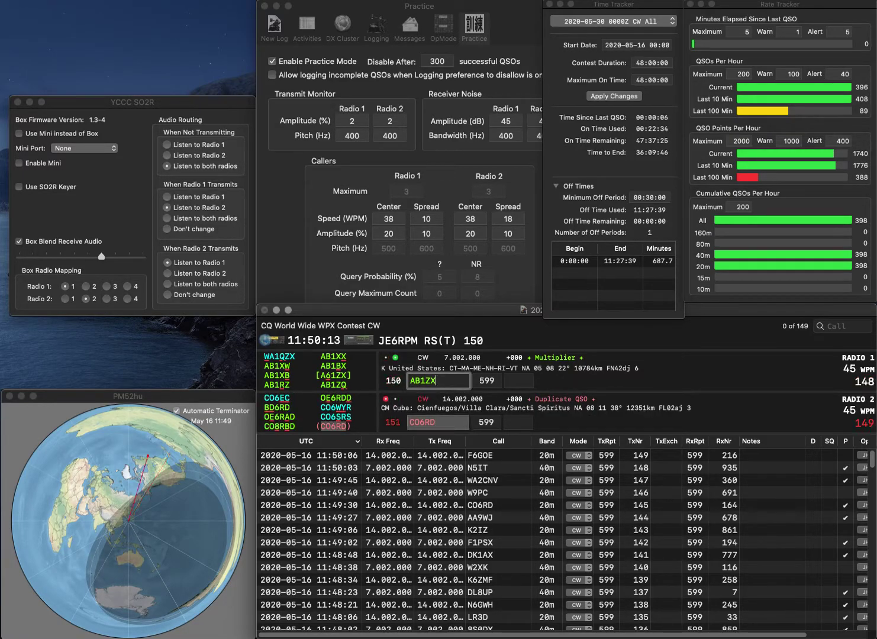
Correct the Radio 1 call to A61ZX and the Radio 2 call to CO6HZ, sending the exchange to each
key("BackSpace")
key("BackSpace")
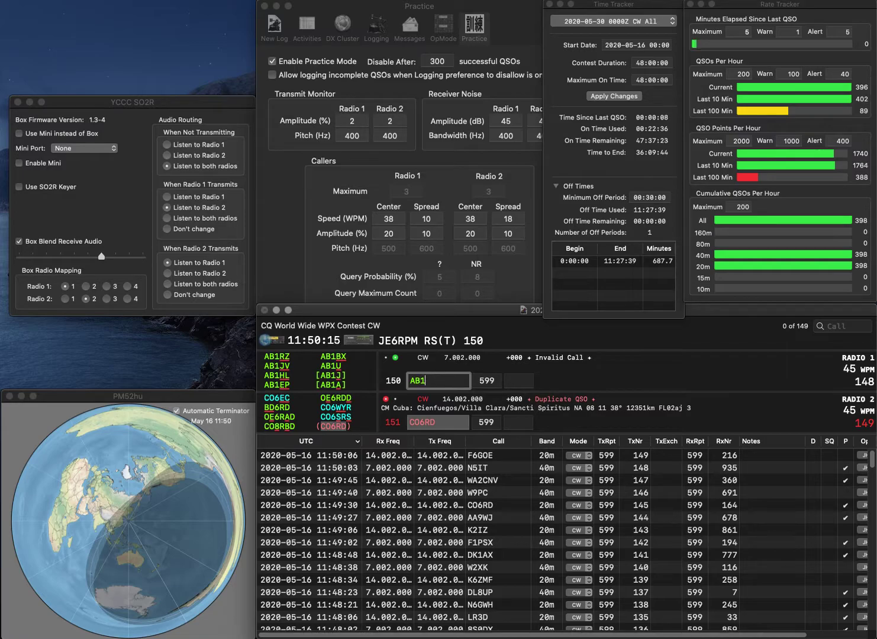
type("ZX")
key("BackSpace")
type("6")
key("Return")
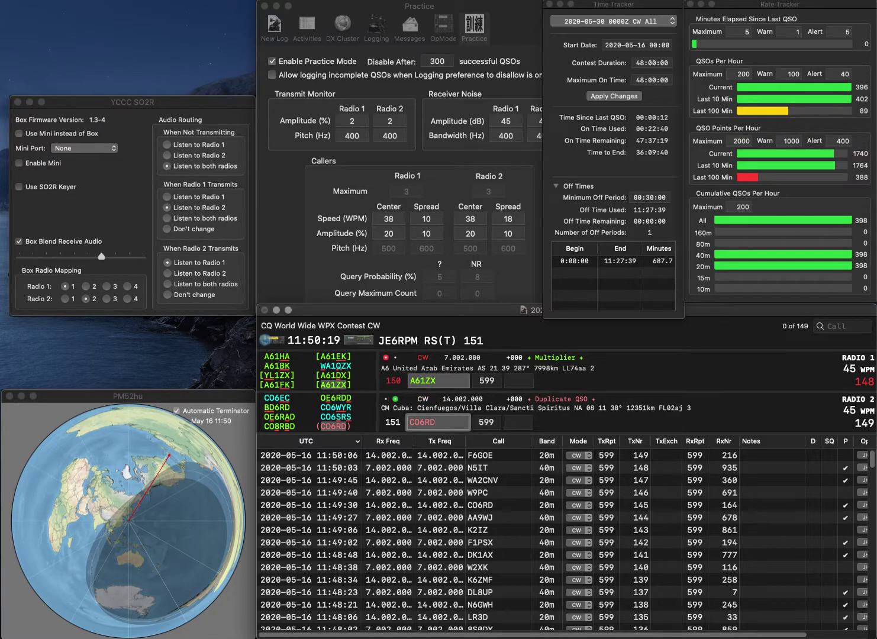
key("BackSpace")
key("BackSpace")
type("HZ")
key("Return")
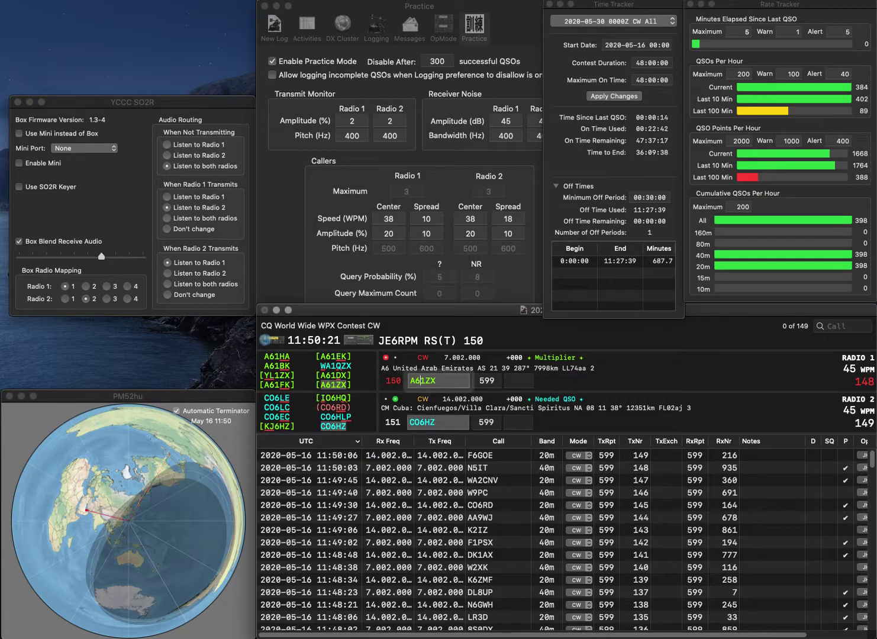
key("space")
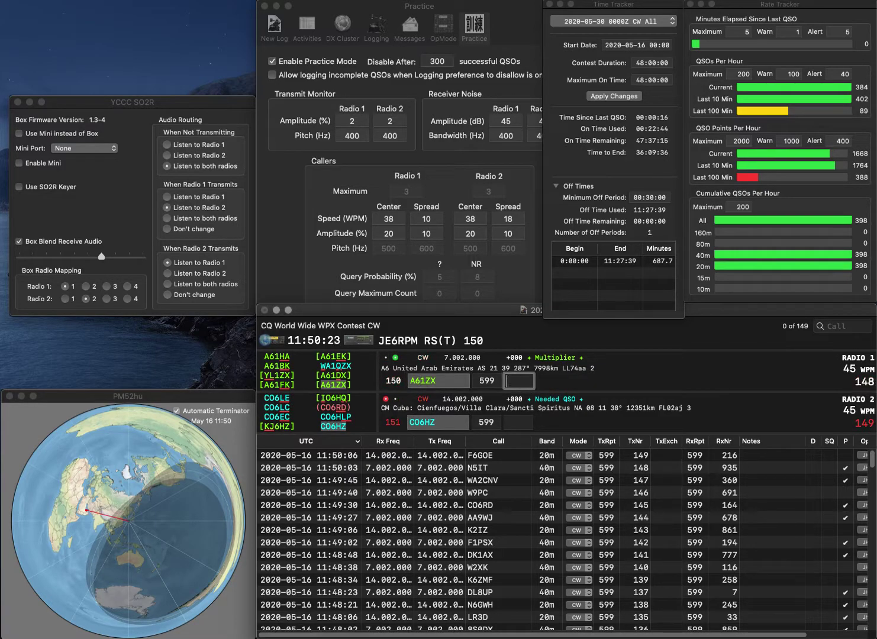
type("202")
key("Return")
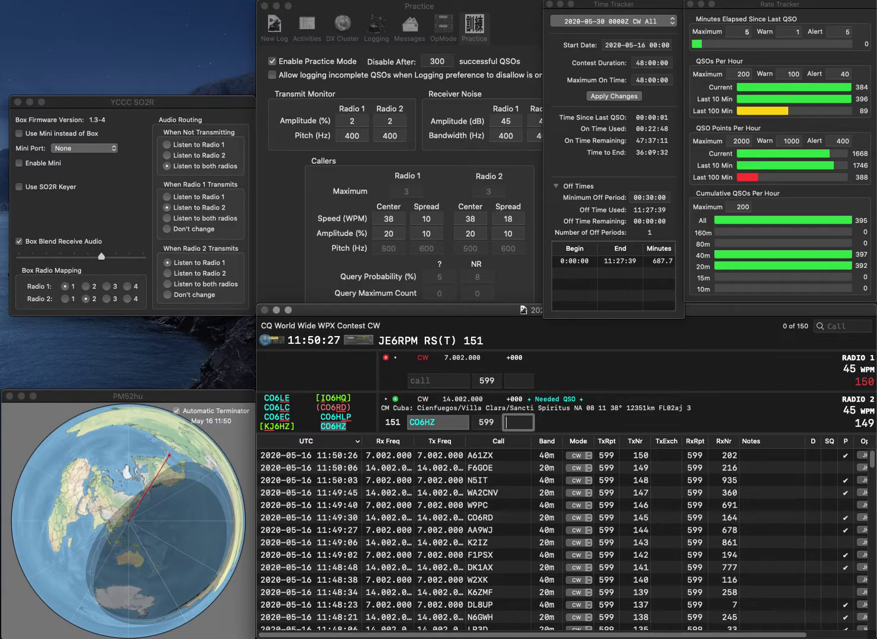
type("79")
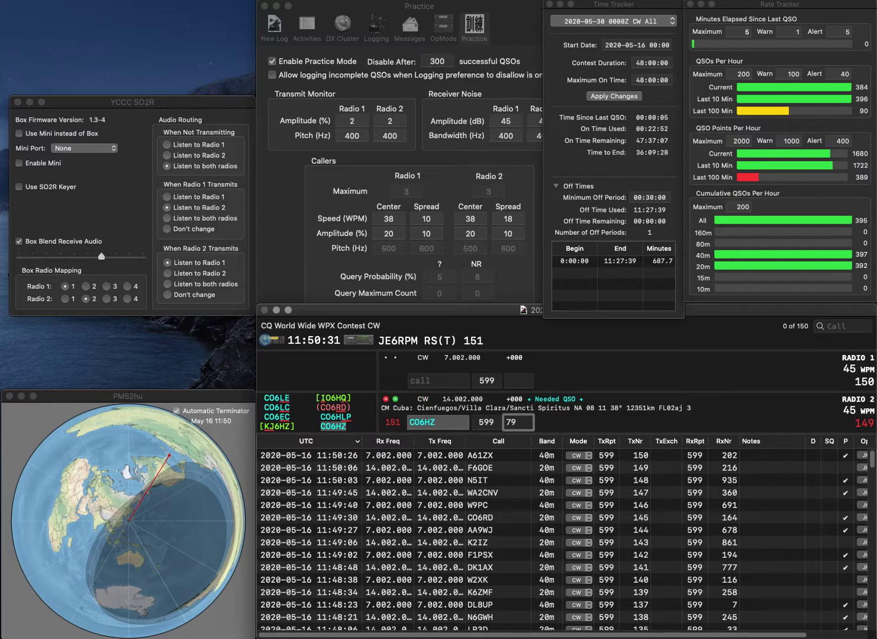
type("1")
key("Return")
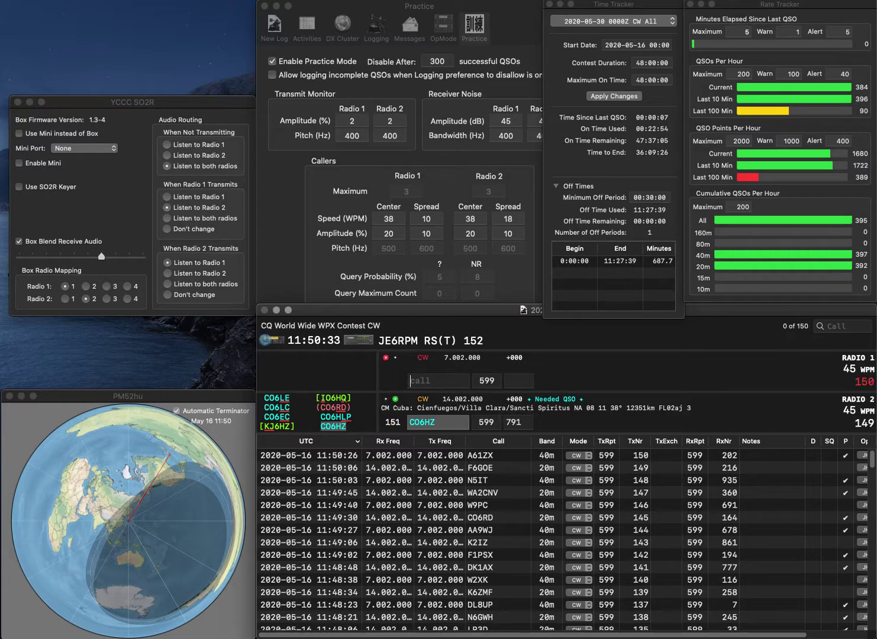
Enter EW4R as the caller on Radio 1 and WD9IGY as the caller on Radio 2, sending the exchange to each
type("EW4R")
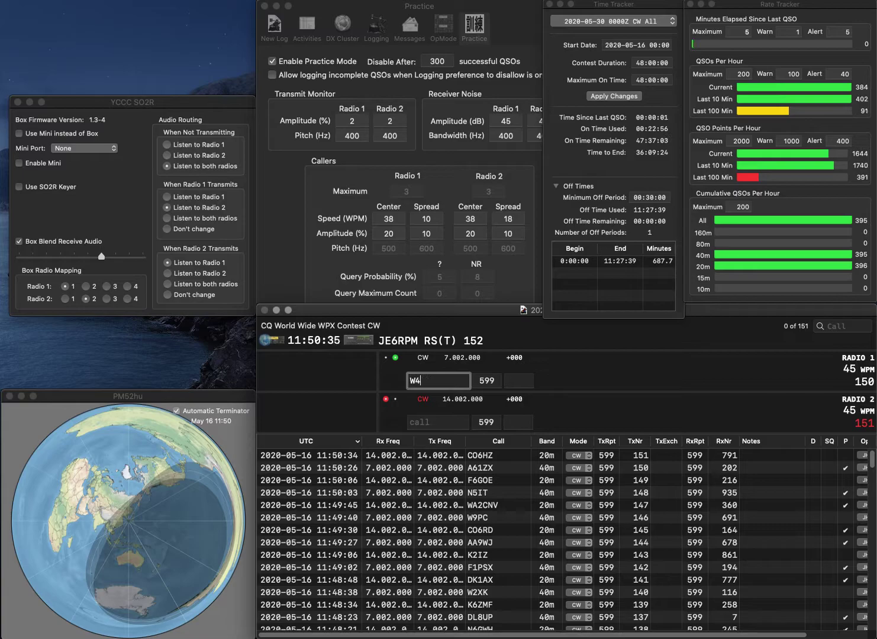
key("Return")
type("W")
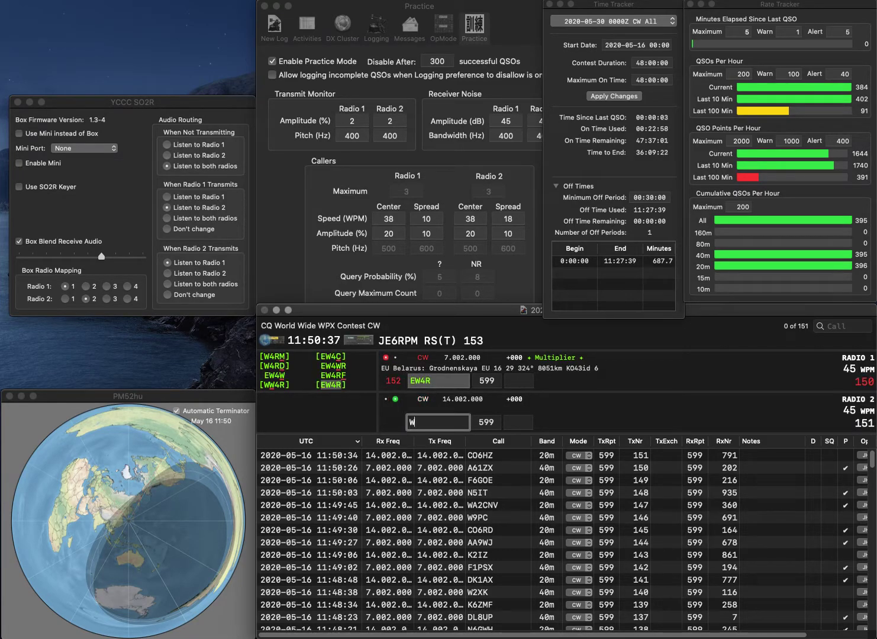
type("D9IZY")
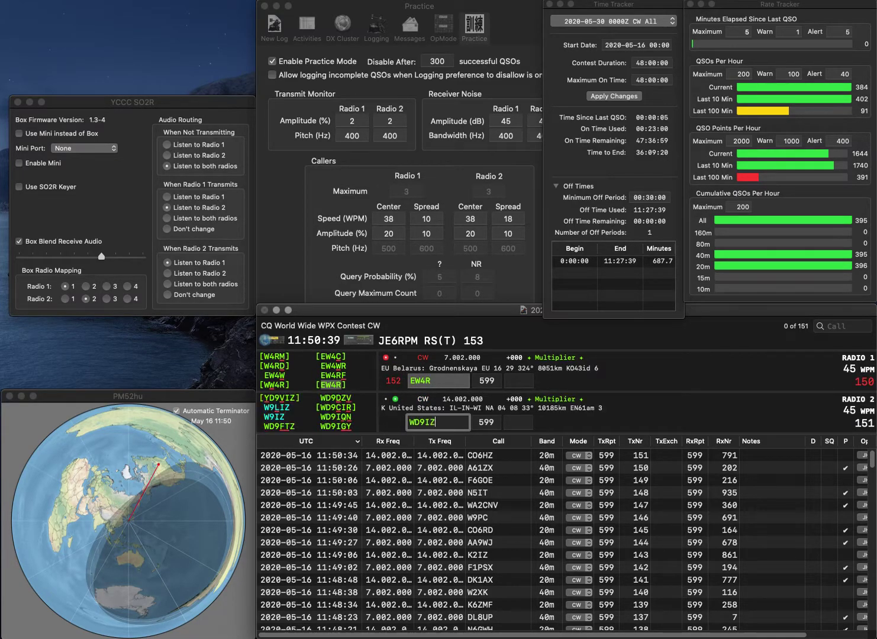
key("BackSpace")
key("BackSpace")
type("GY")
key("Return")
Log EW4R with received number 537 on Radio 1 and WD9IGY with received number 523 on Radio 2
key("space")
type("537")
key("Return")
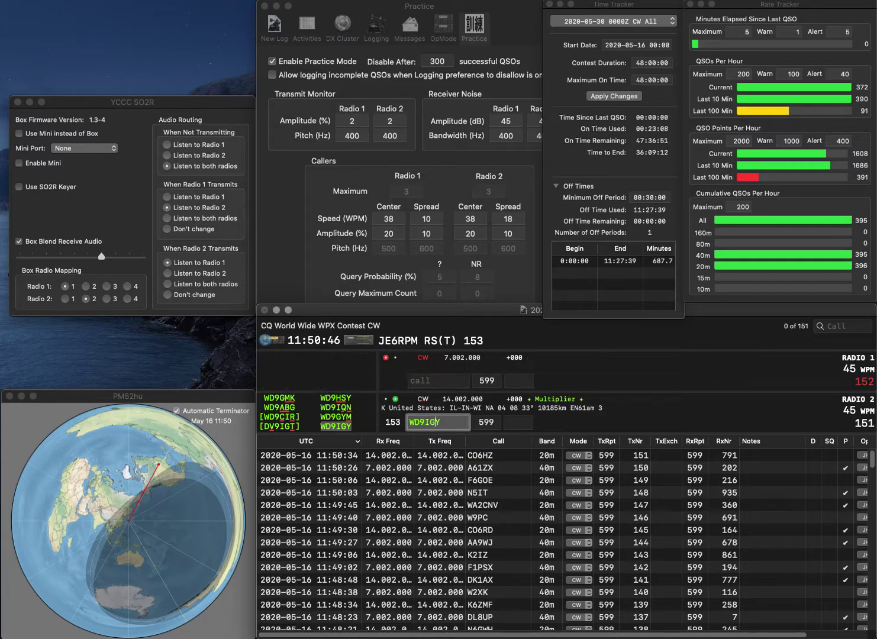
type("523")
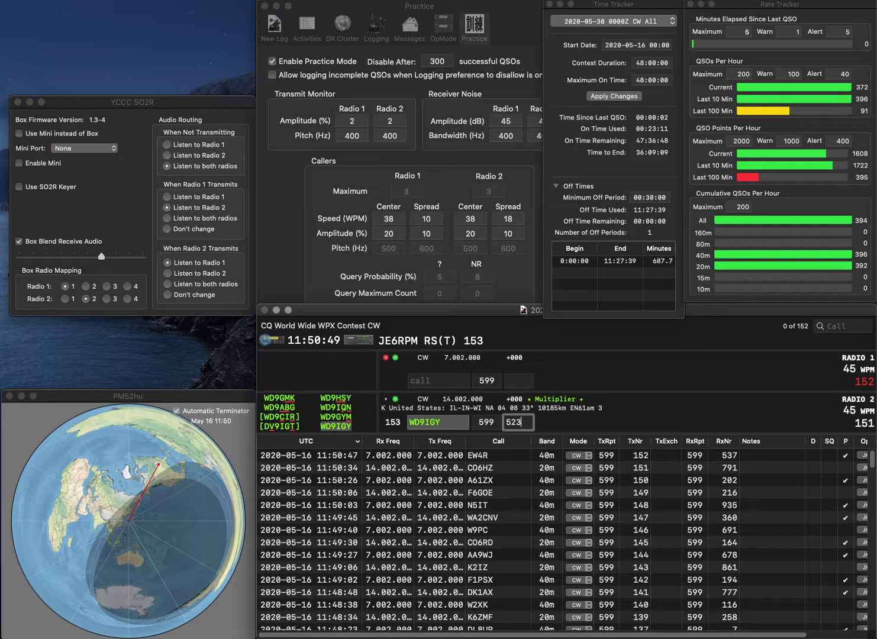
key("Return")
type("8UVZ")
key("Home")
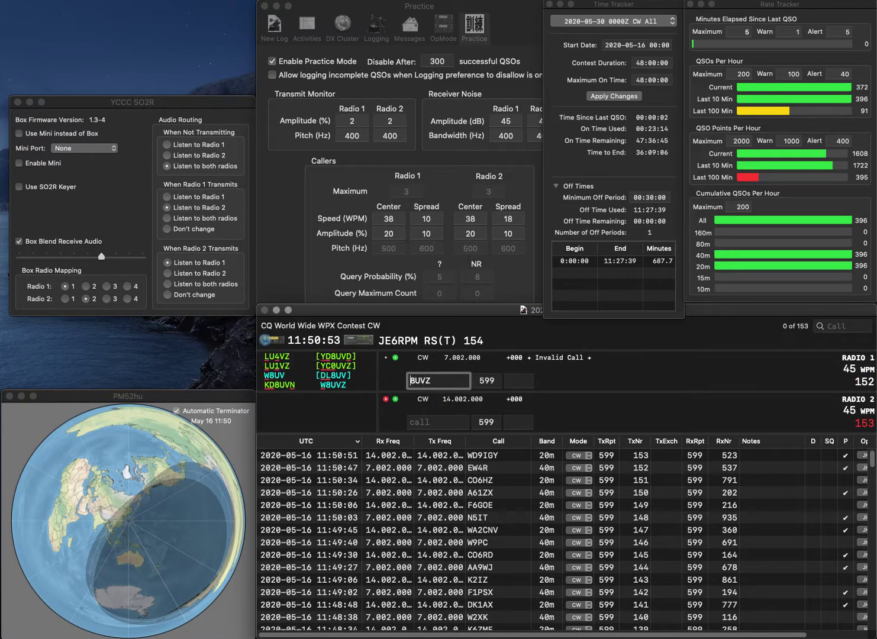
type("W")
key("Return")
type("NN2")
type("E")
key("Return")
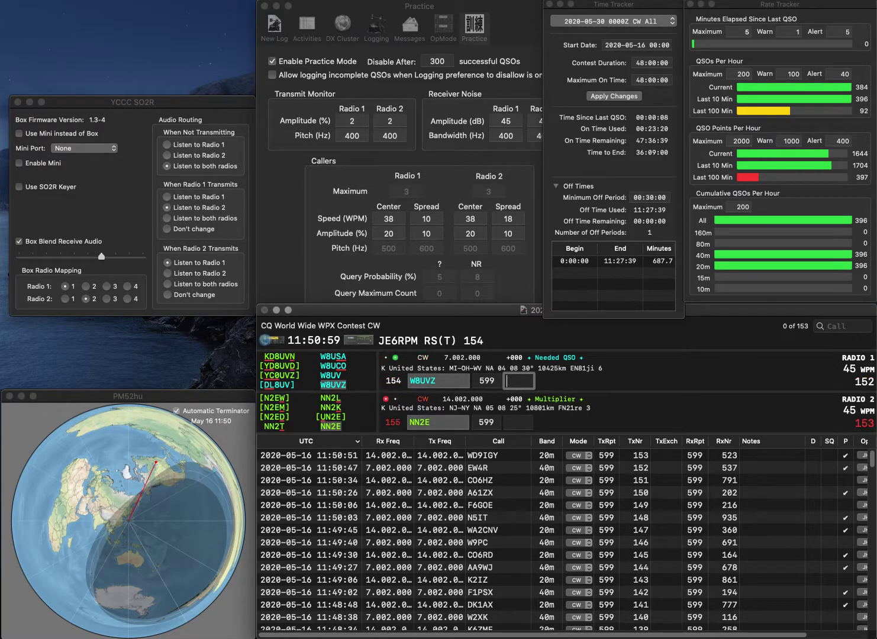
Log W8UVZ with received number 376 on Radio 1 and NN2E with received number 866 on Radio 2
type("376")
key("Return")
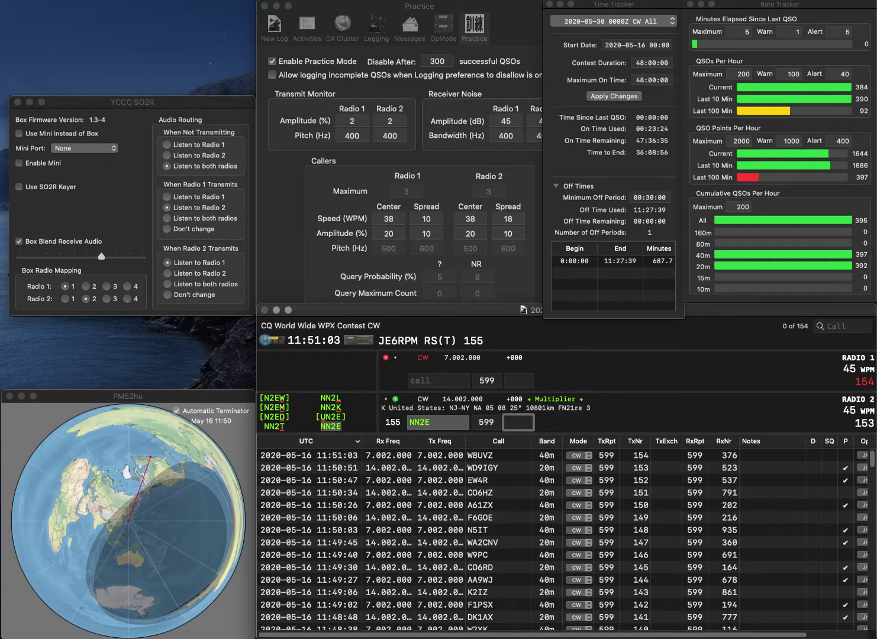
type("866")
key("Return")
type("8CQW")
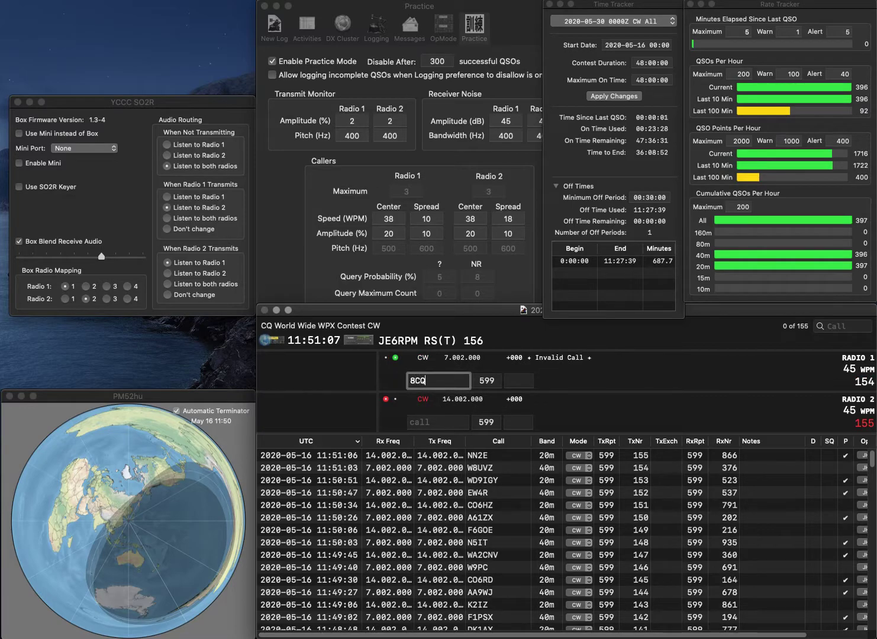
key("Home")
type("EA")
key("Return")
type("7SR/P")
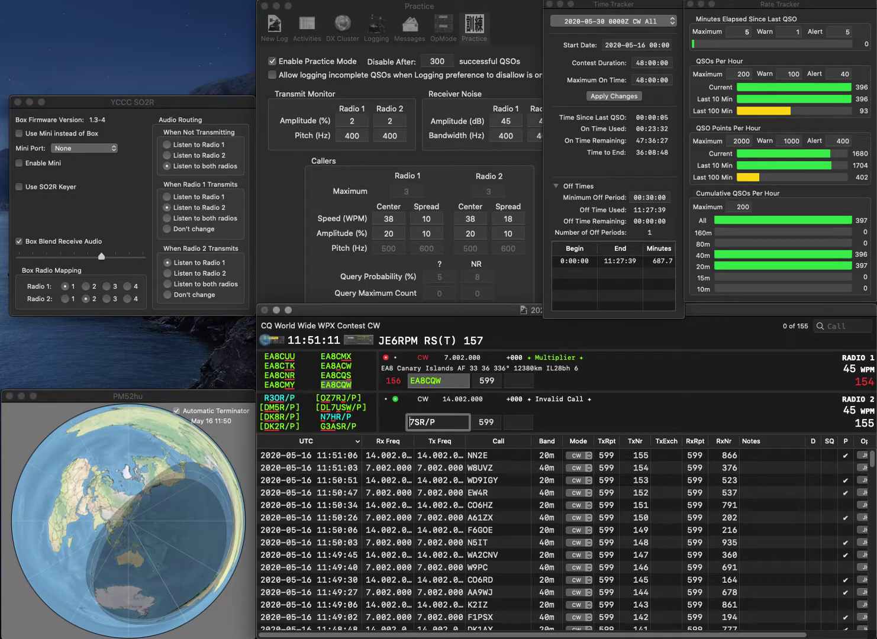
key("Home")
type("N")
key("Return")
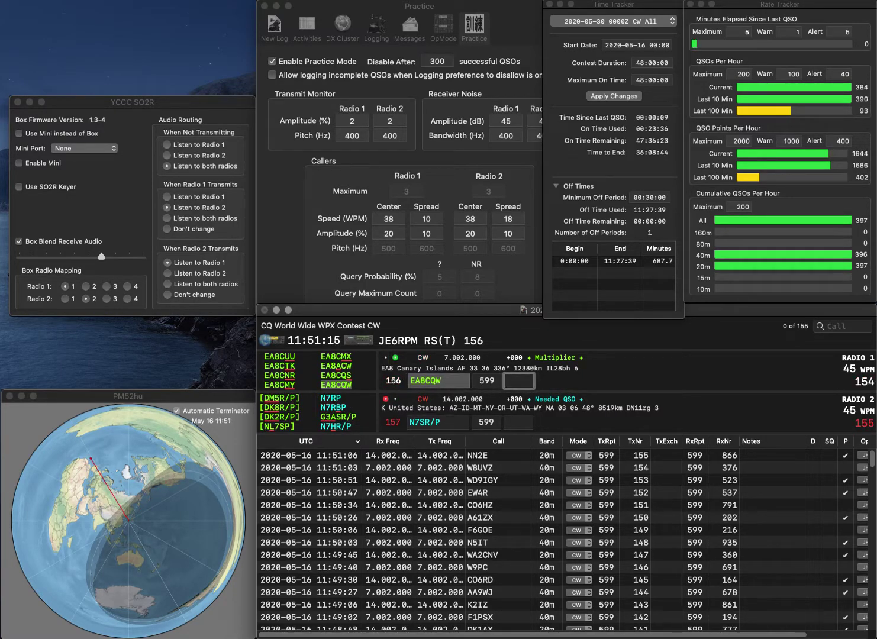
type("430")
key("Return")
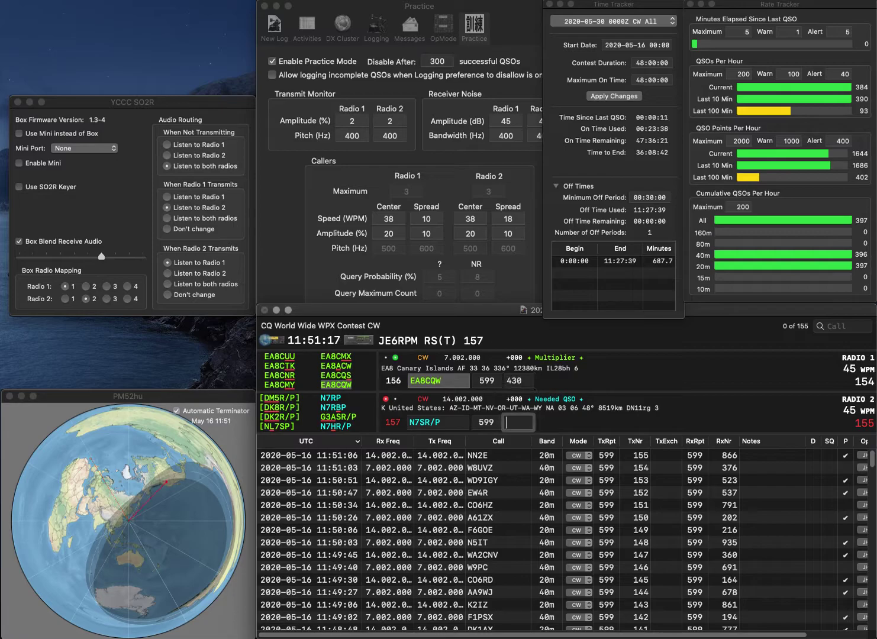
left_click(410, 422)
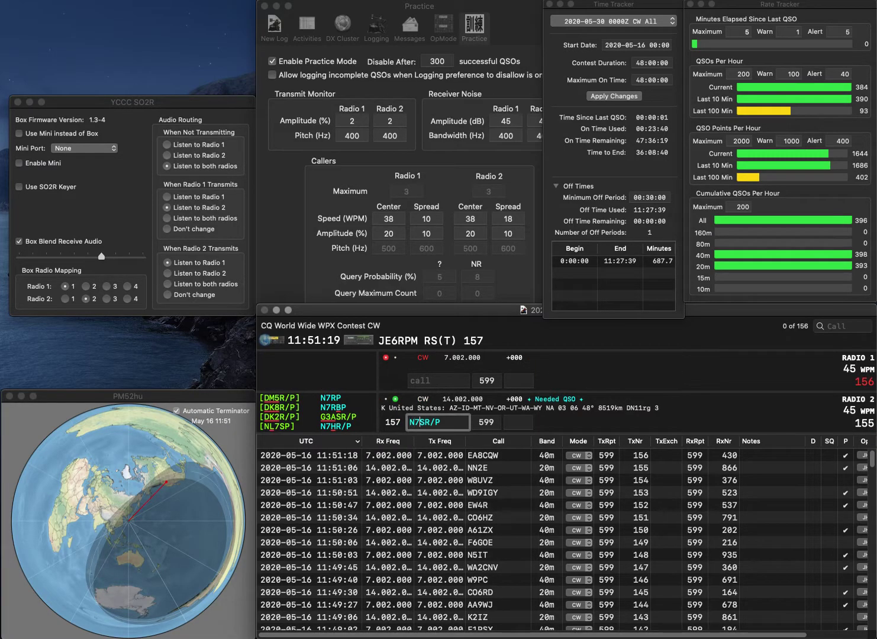
key("Delete")
type("H")
key("Return")
type("OE")
key("BackSpace")
type("TA")
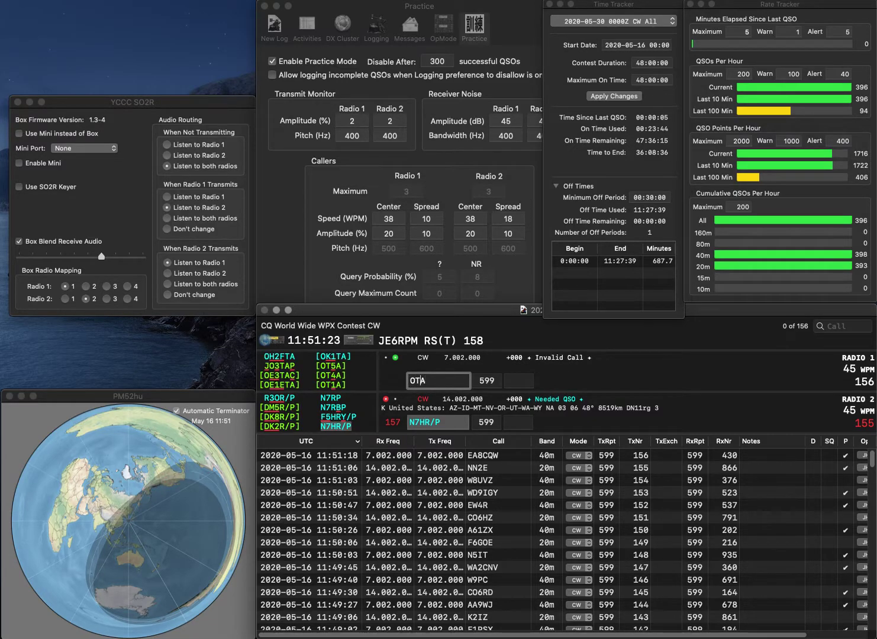
type("1")
key("Return")
key("Tab")
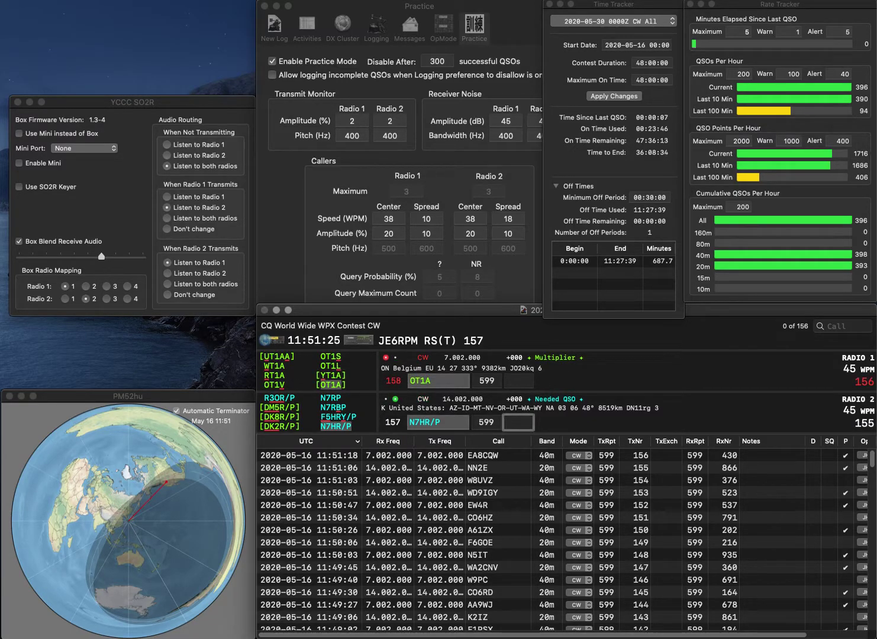
type("178")
key("Return")
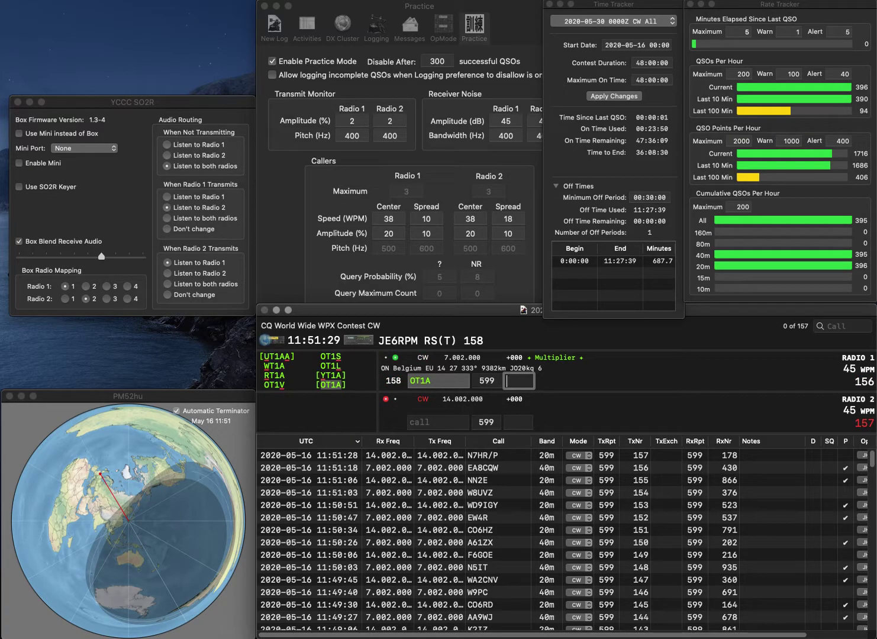
type("8")
key("Return")
Enter the partial call WLX on Radio 2 and send the exchange
type("LX")
key("Left")
key("Left")
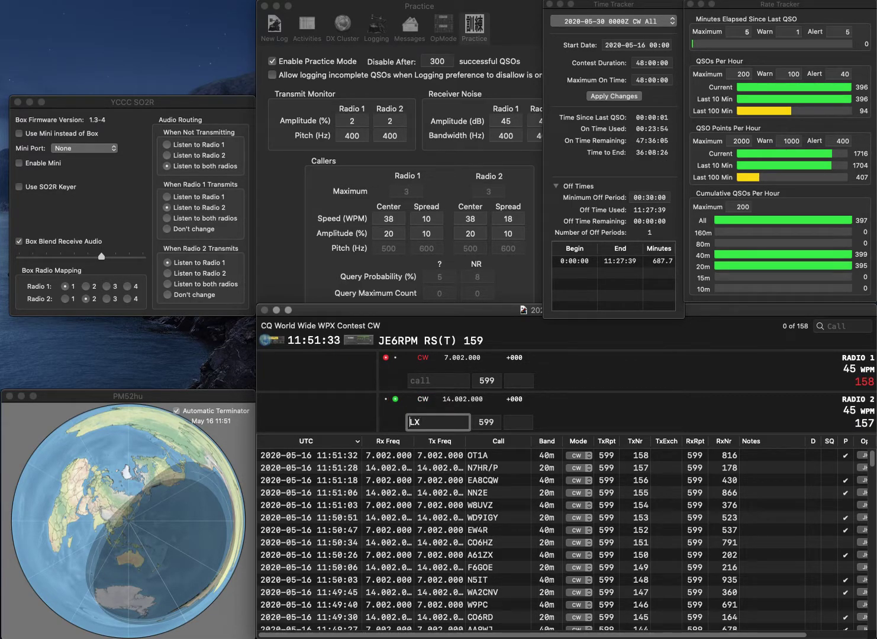
type("W")
key("Return")
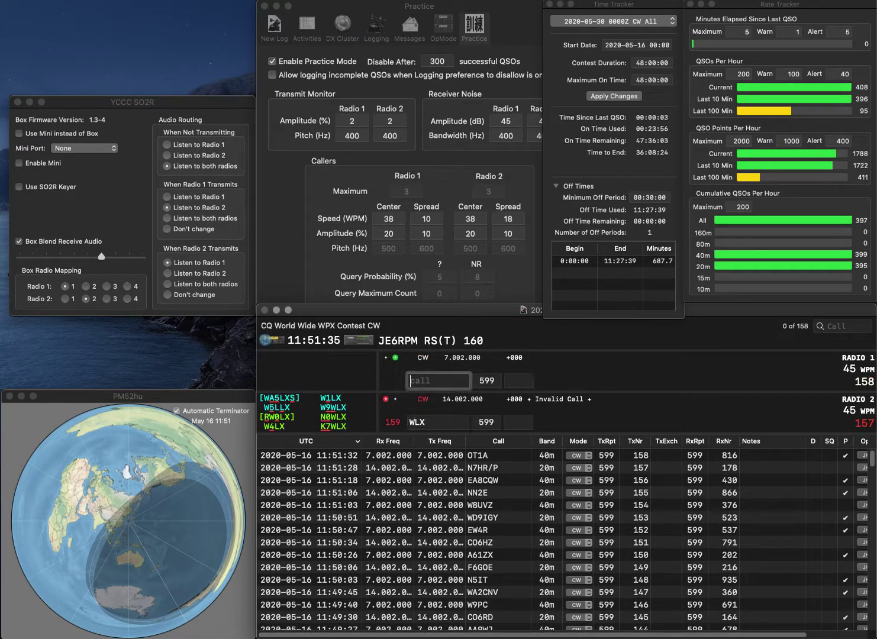
type("OWV")
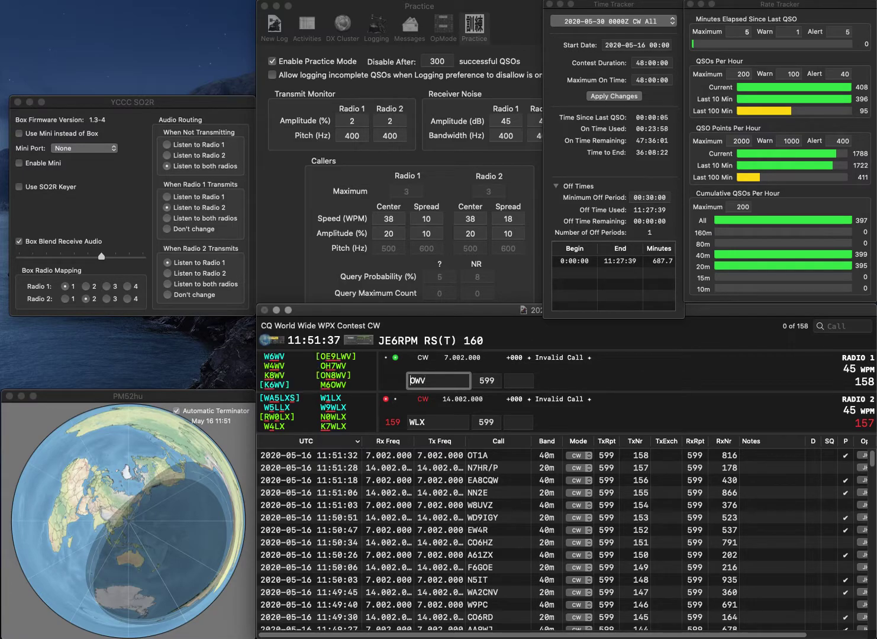
type("M6")
key("Return")
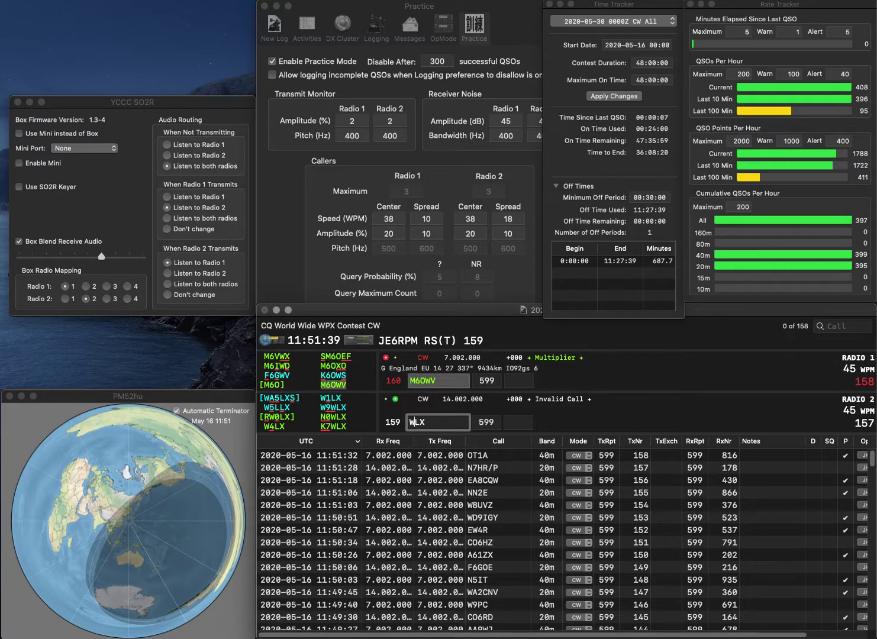
type("4")
key("Return")
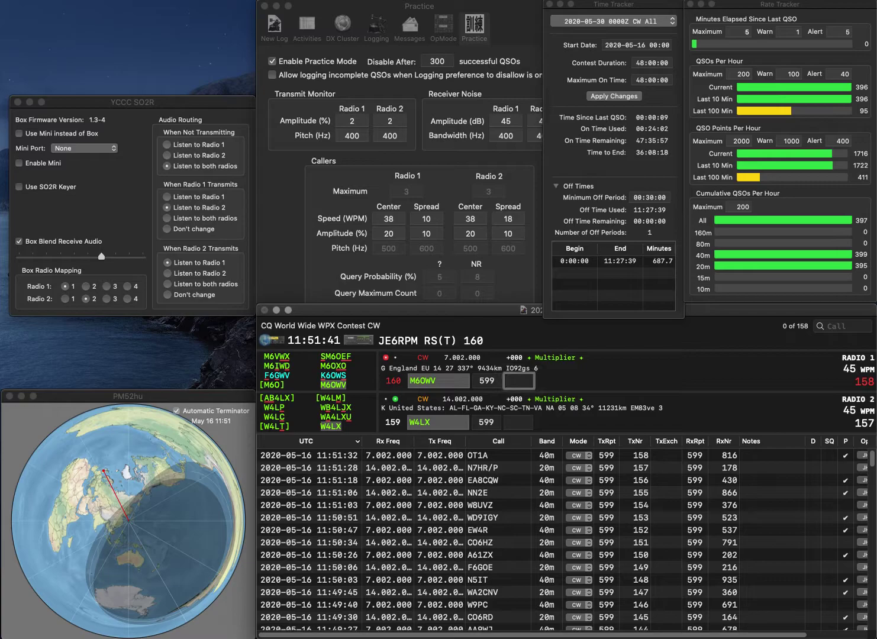
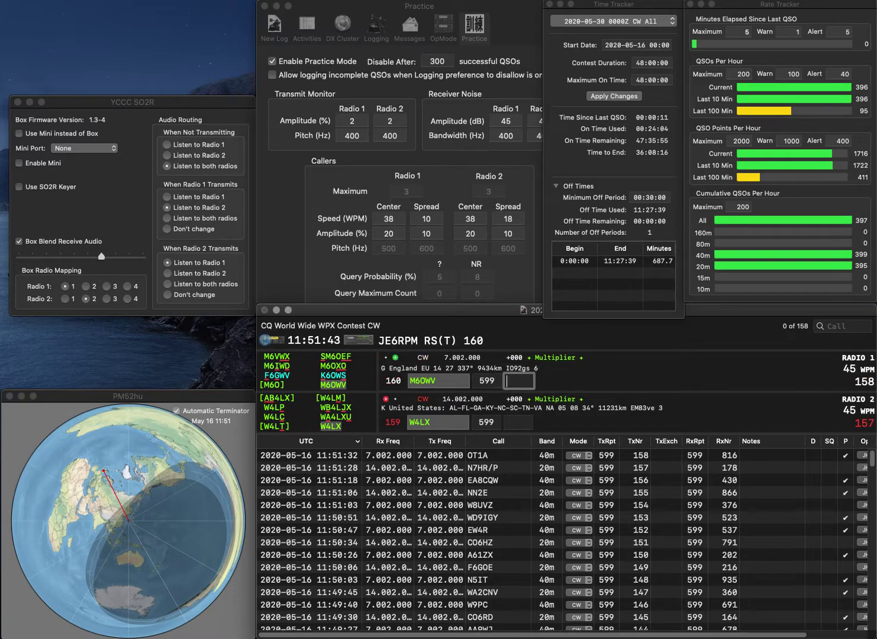
type("82")
key("Return")
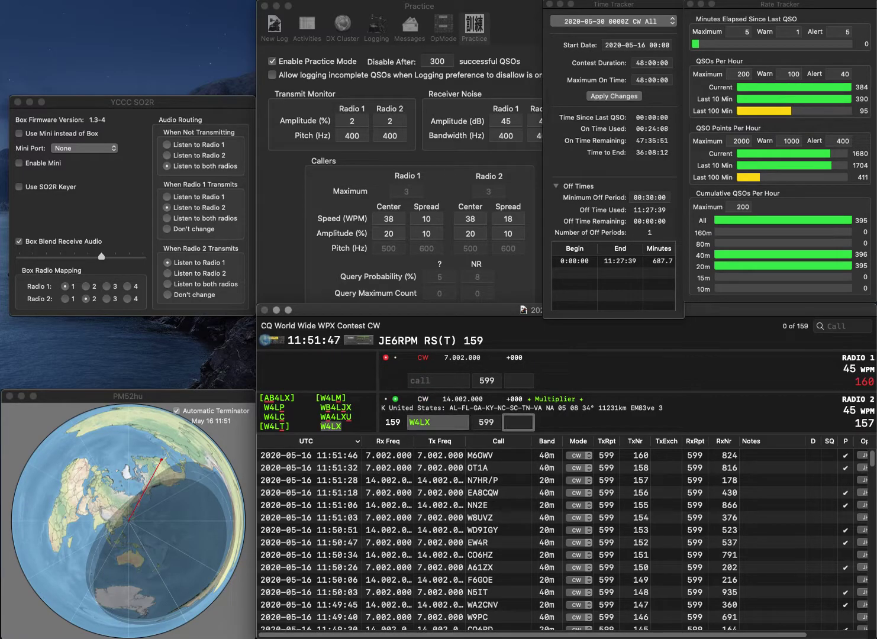
type("481")
key("Return")
type("AC4AR")
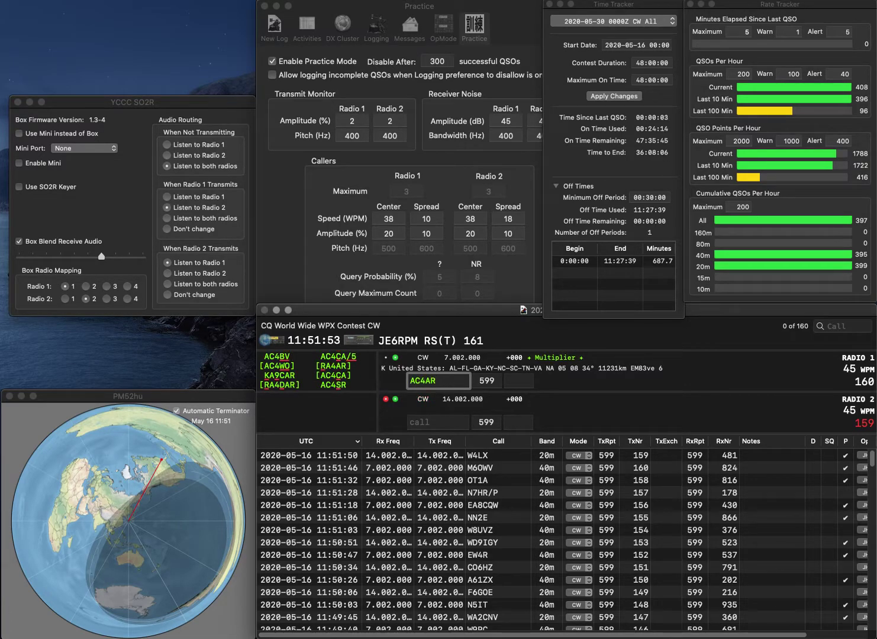
key("BackSpace")
key("BackSpace")
type("SR")
key("Return")
type("K4SBZ")
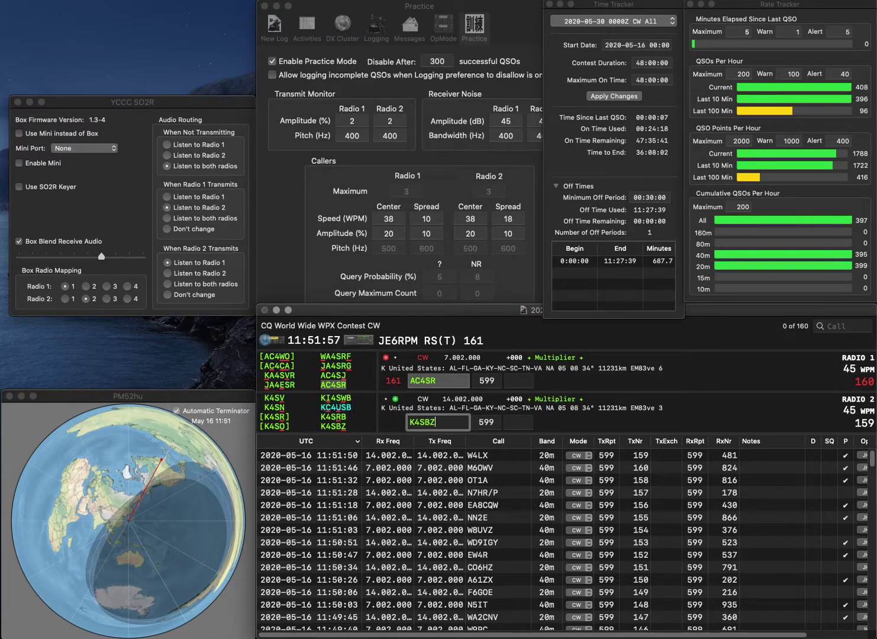
key("Return")
key("space")
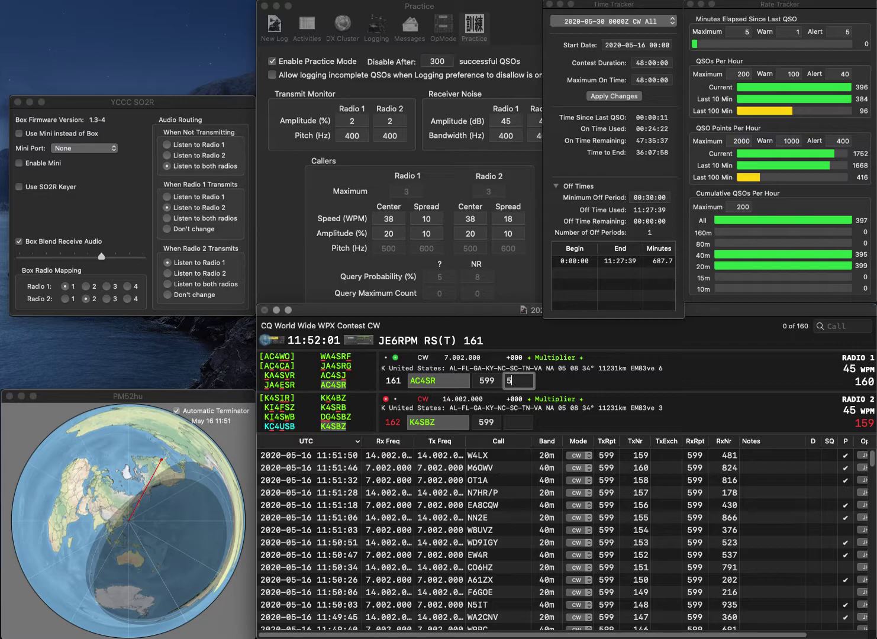
key("Return")
key("Tab")
type("34")
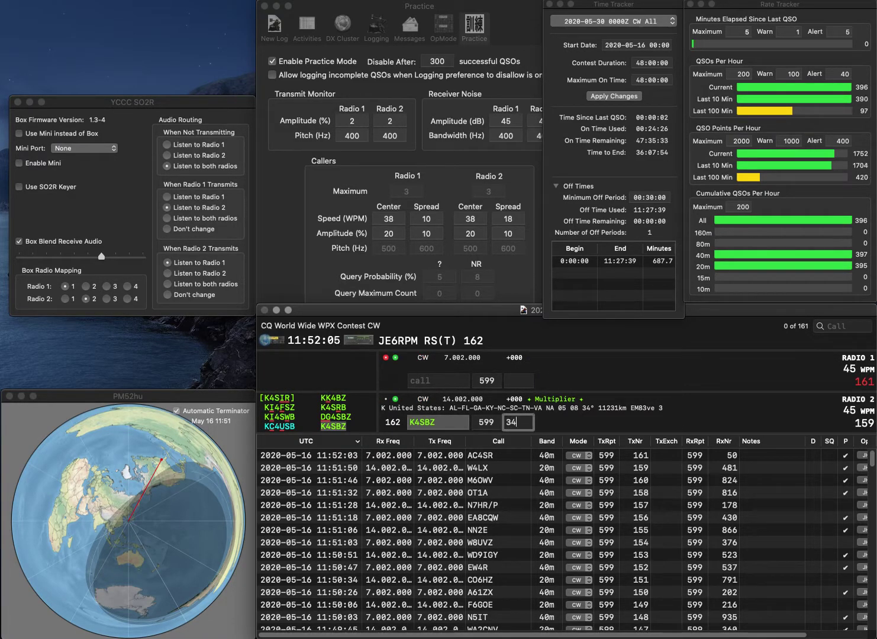
key("Return")
Enter N4GL as the caller on Radio 1 and S58FA on Radio 2, sending the exchange to each
type("G")
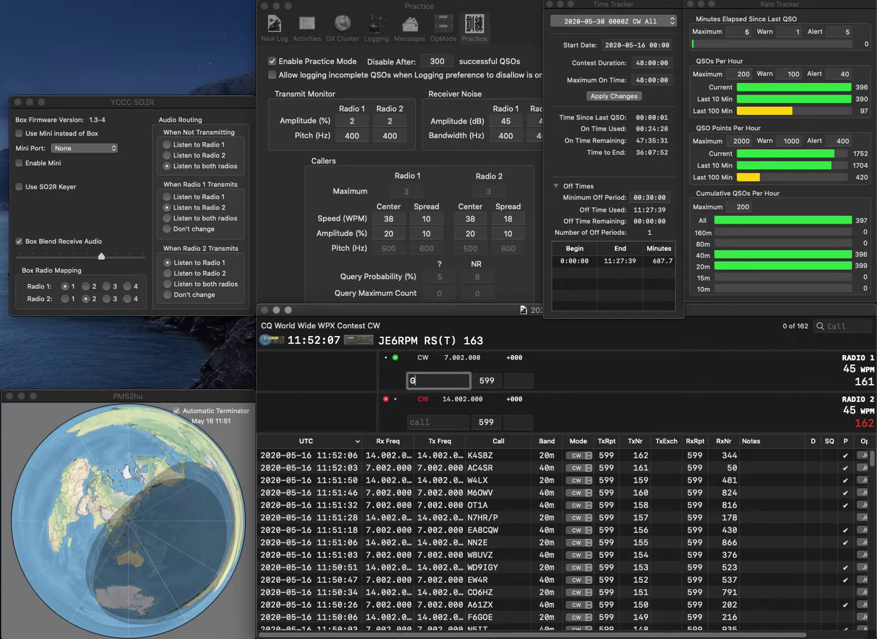
type("RN4GL")
key("Return")
type("S")
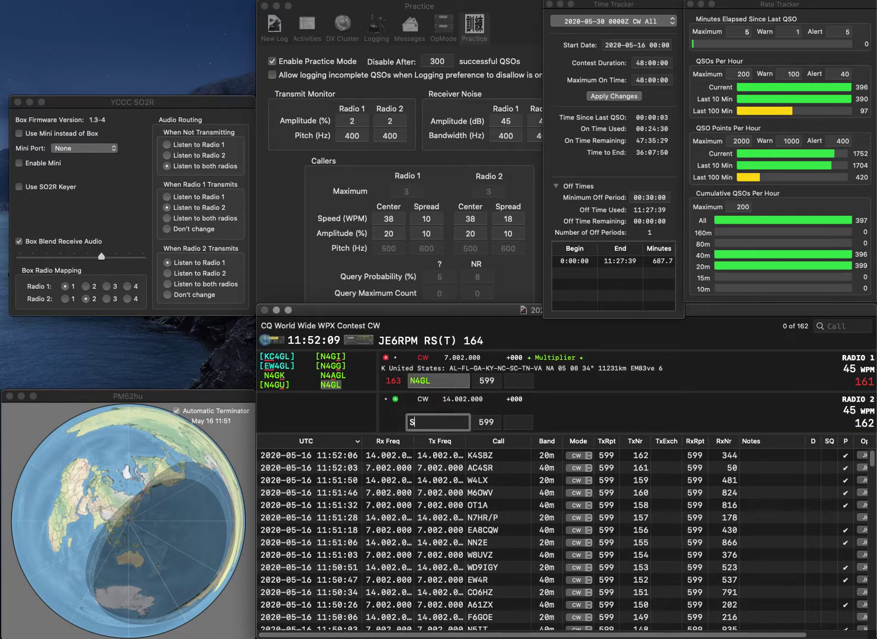
type("58FA")
key("Return")
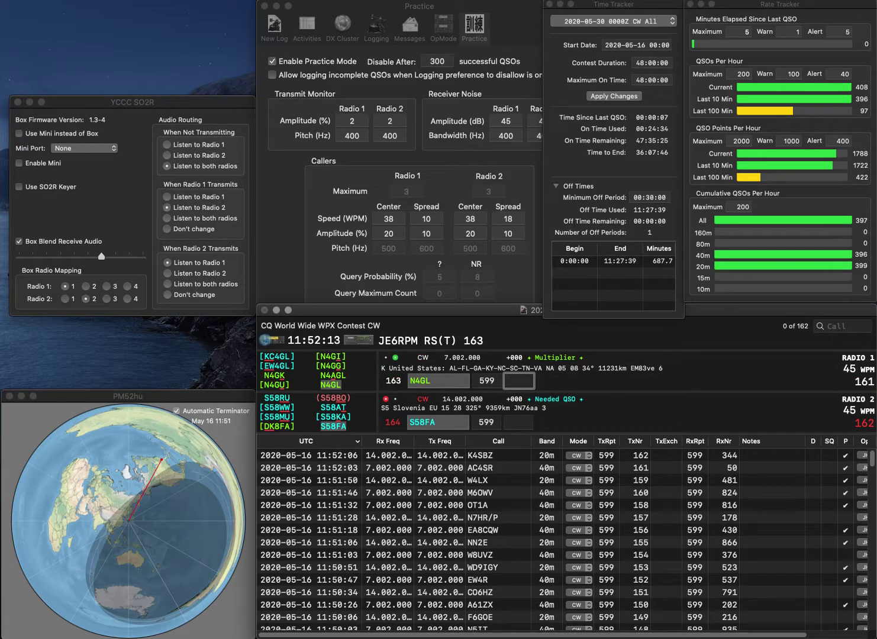
Log N4GL with received number 453 on Radio 1 and S58FA with received number 255 on Radio 2
type("453")
key("Return")
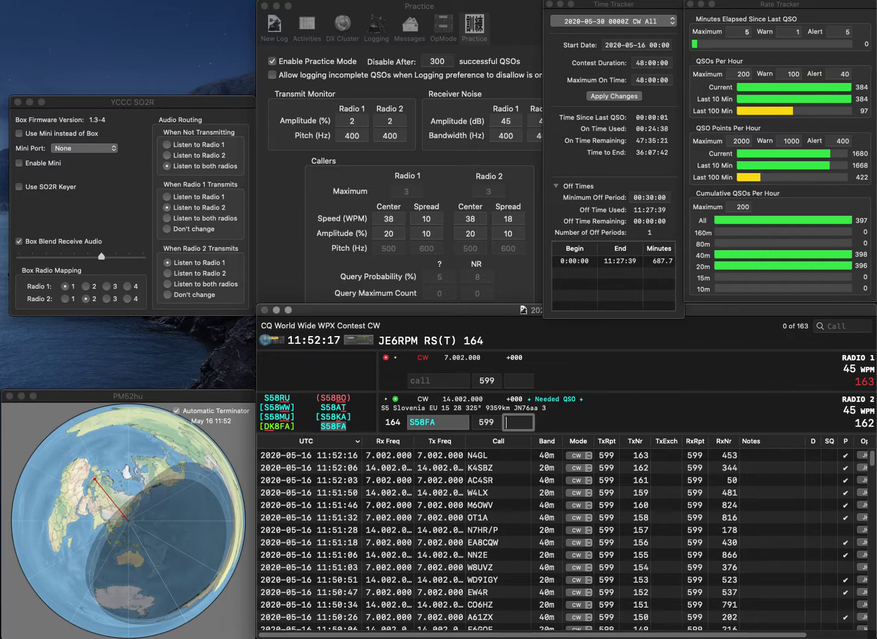
type("255")
key("Return")
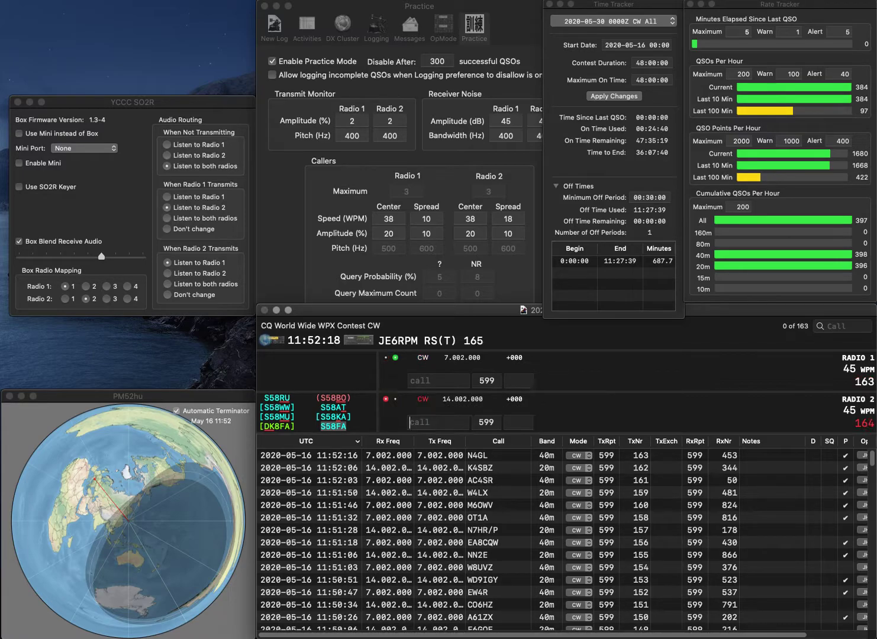
type("WA1TE")
key("Return")
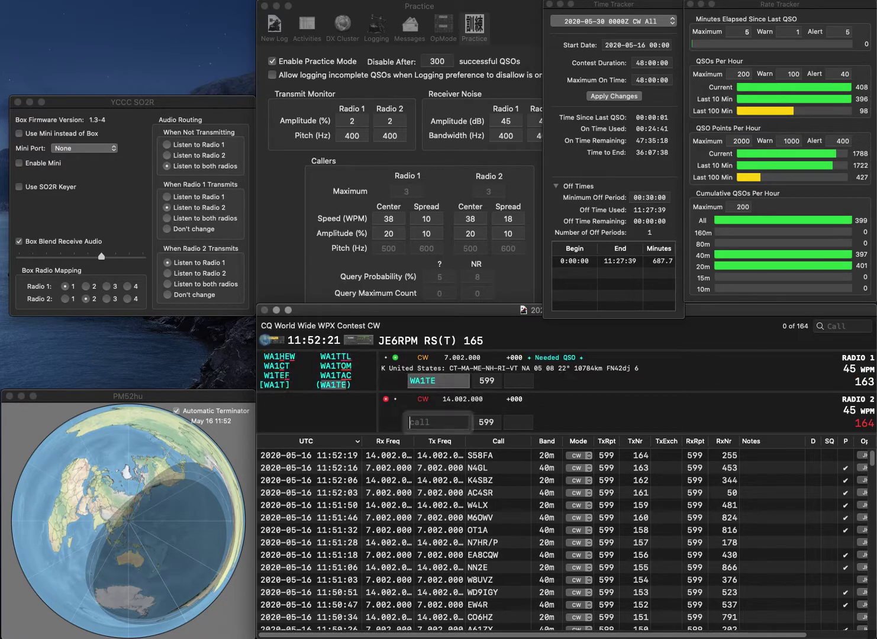
type("PA9CW")
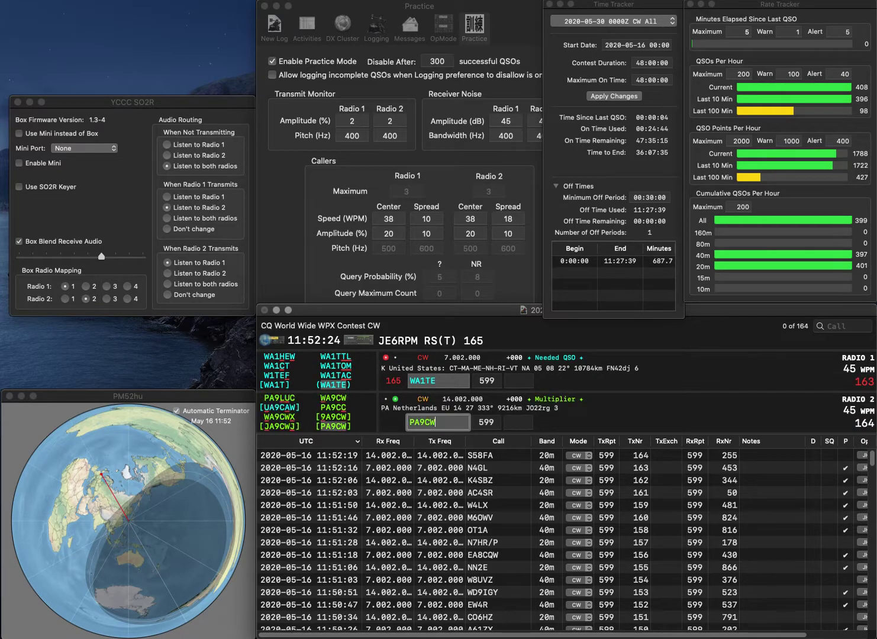
key("Return")
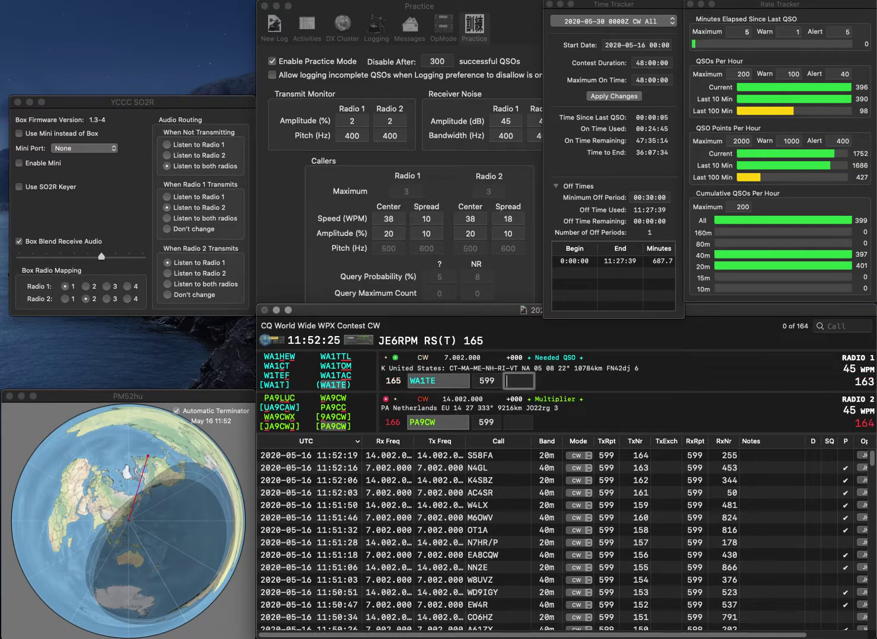
key("Return")
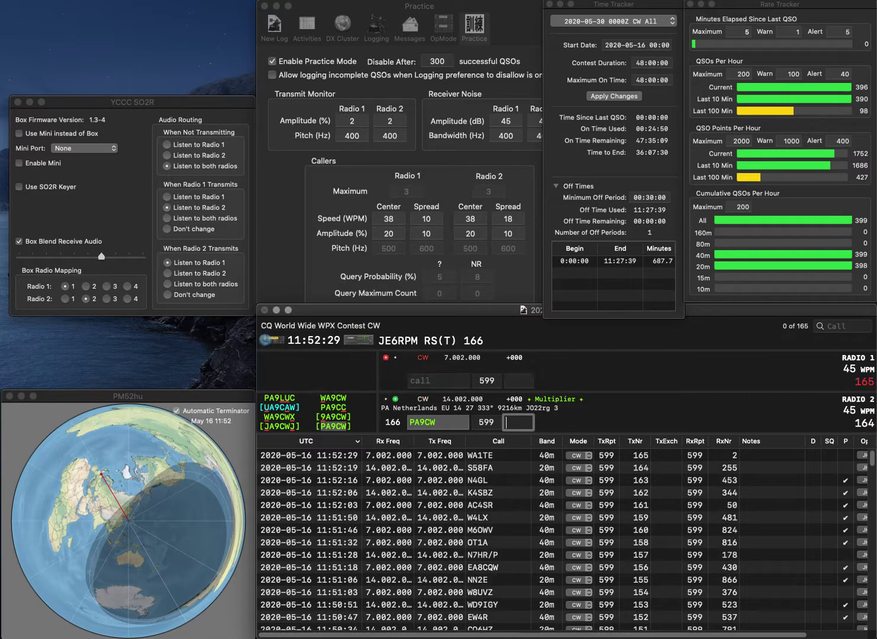
type("110")
key("Return")
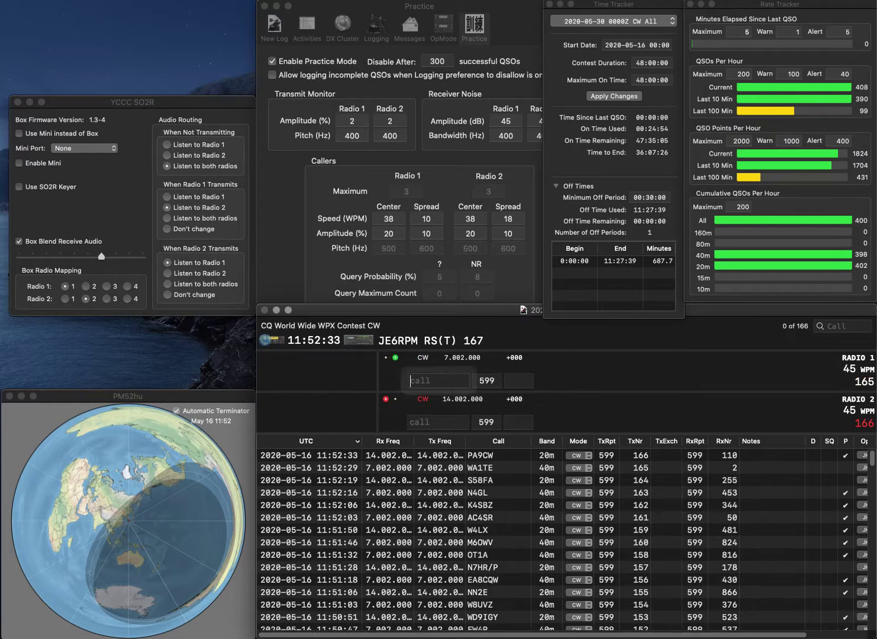
Answer the partial calls QT on Radio 1 and EI2 on Radio 2, sending the exchange to each
key("Return")
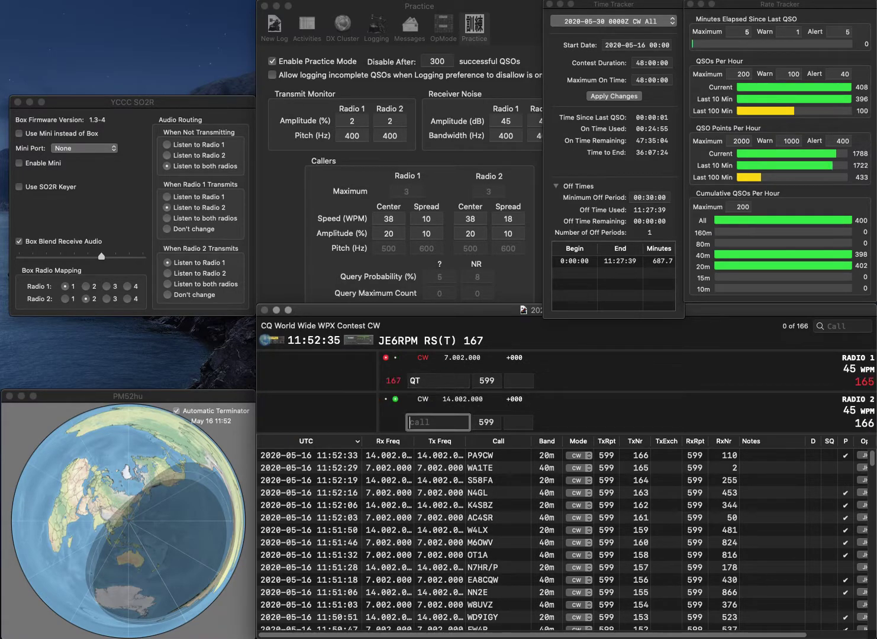
type("EI2B")
key("BackSpace")
key("Return")
type("FR4")
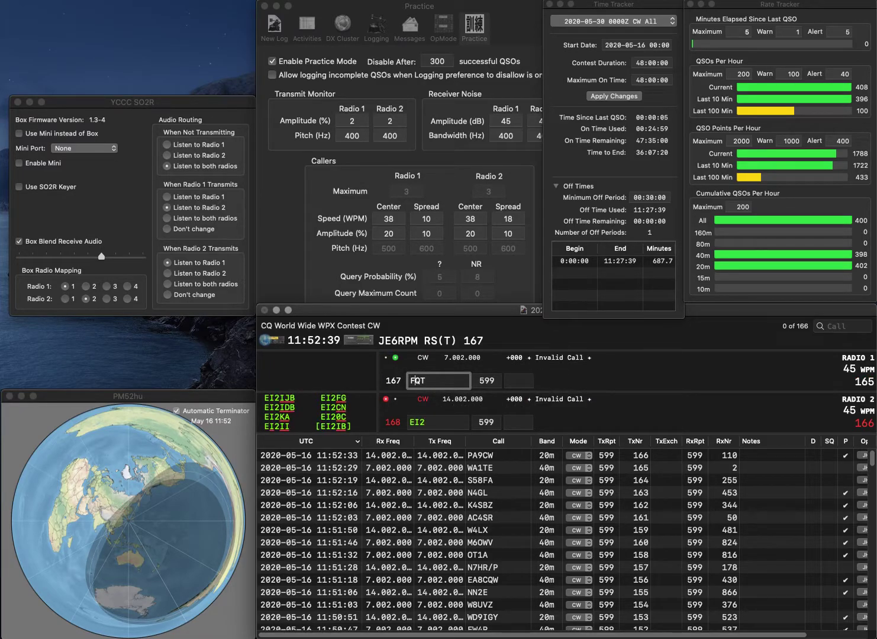
key("Return")
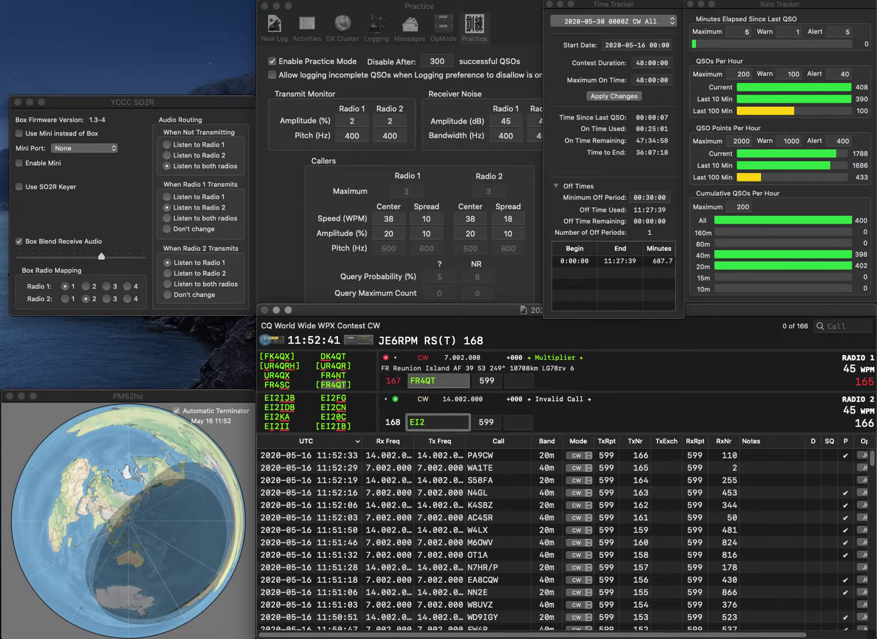
type("IB")
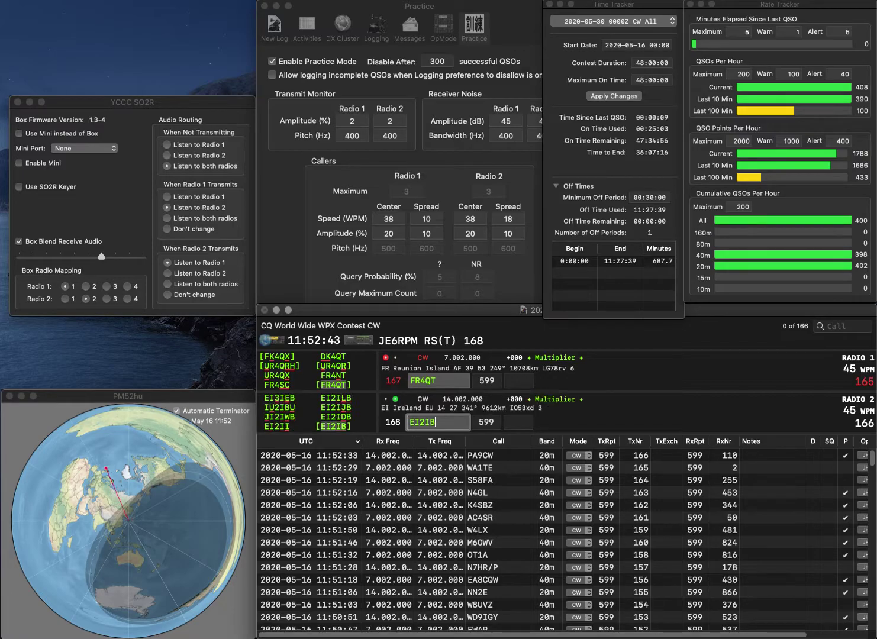
key("Left")
type("D")
key("Return")
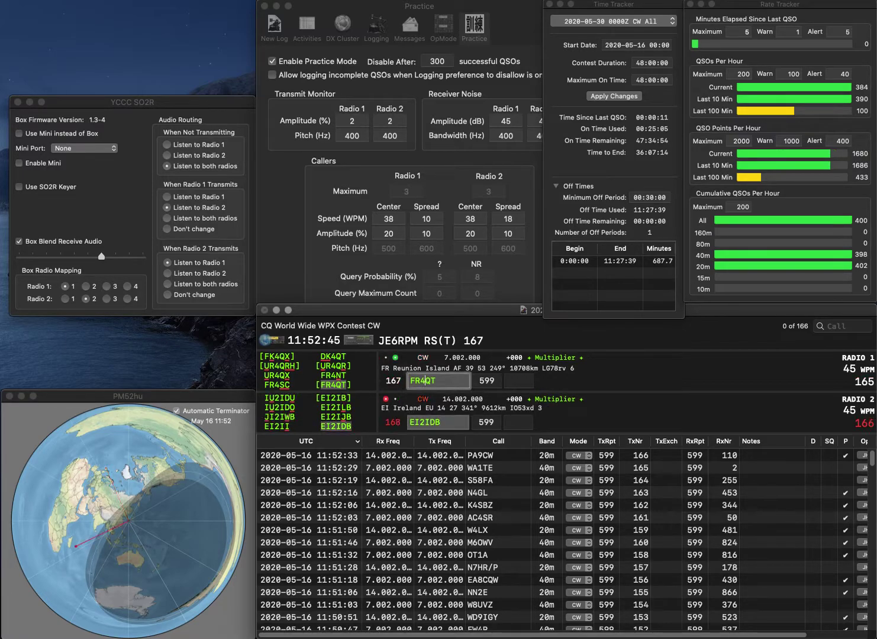
key("Tab")
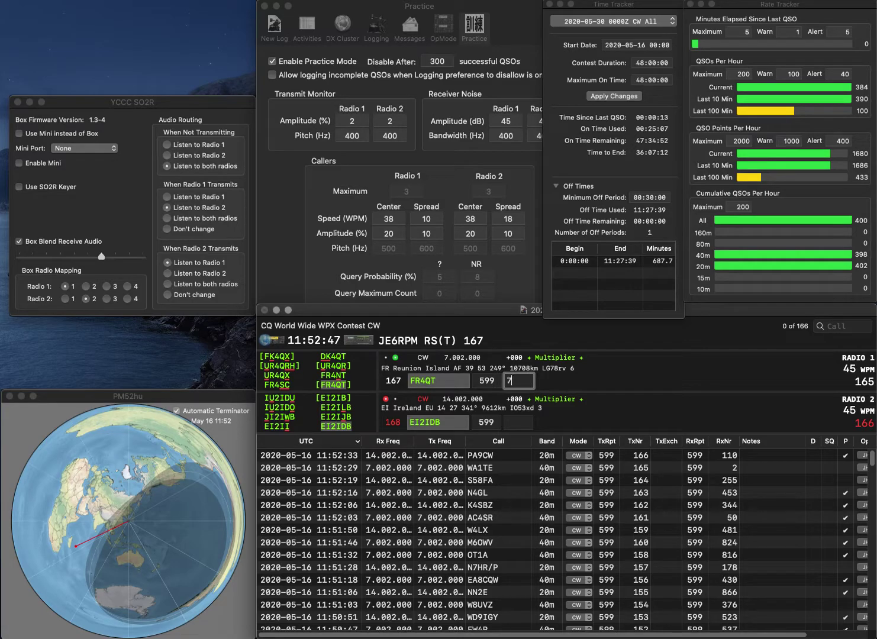
type("780")
key("Return")
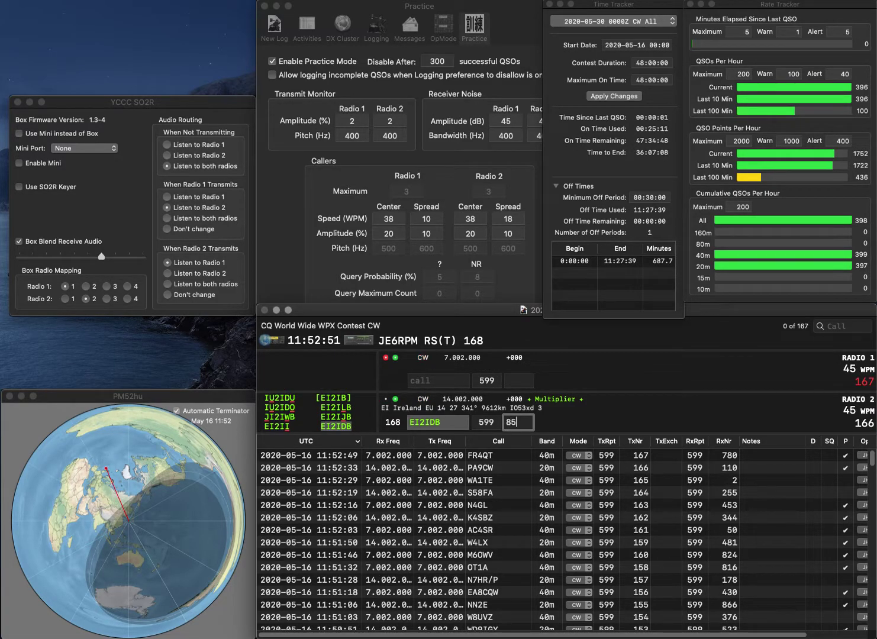
key("Return")
Enter HK3Q as the caller on Radio 1 and GI3PDN on Radio 2, sending the exchange to each
type("K")
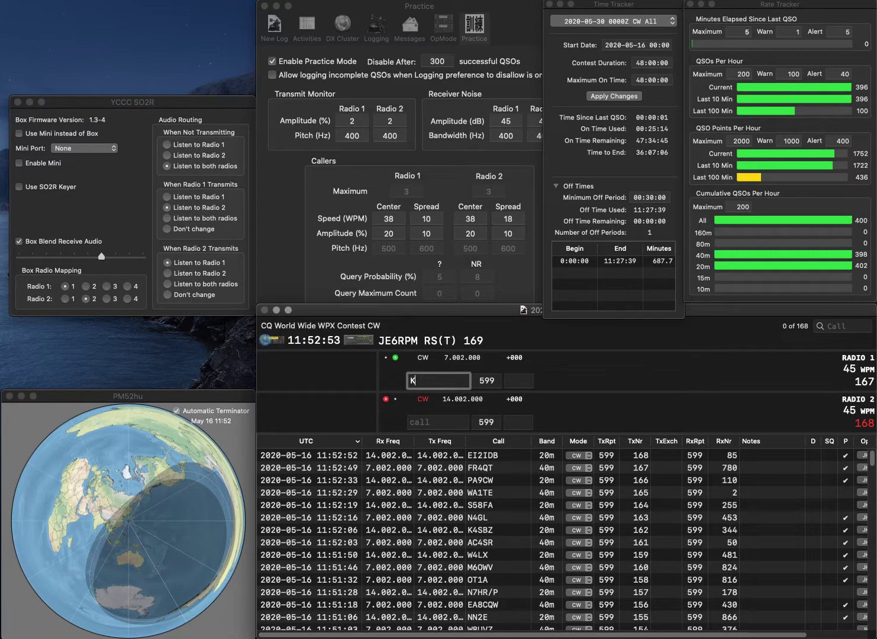
type("Q")
type("H")
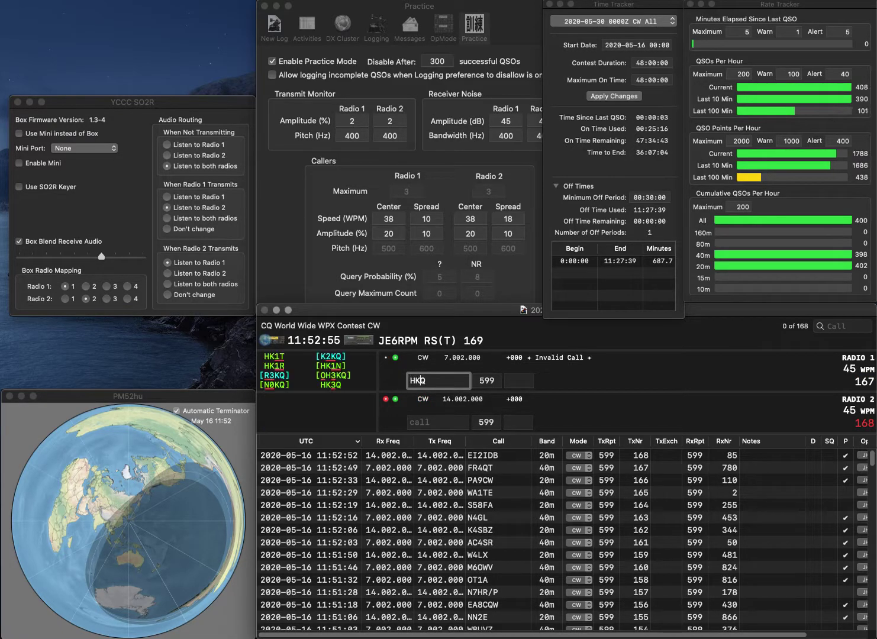
type("3")
key("Return")
type("GI3PDN")
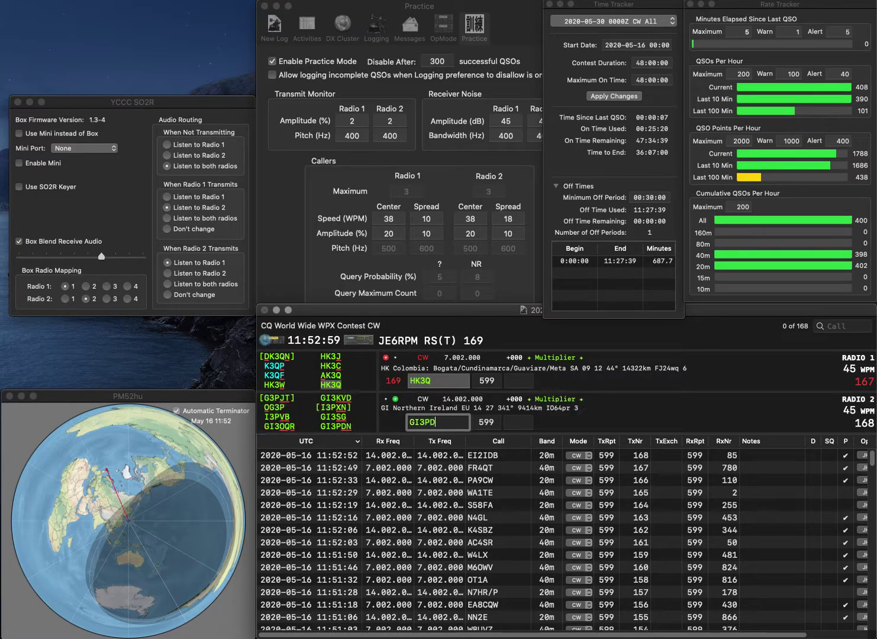
key("Return")
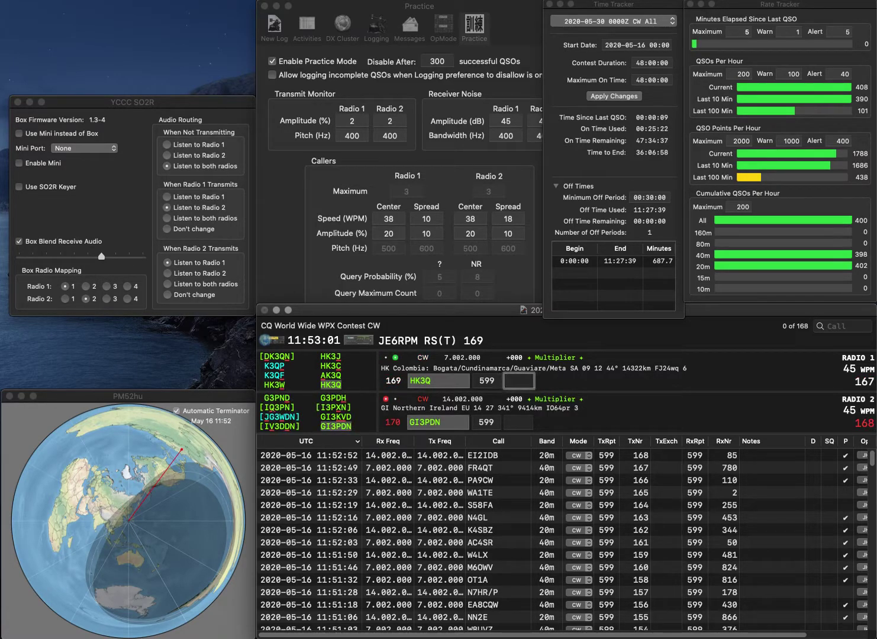
Log HK3Q with received number 730 on Radio 1 and GI3PDN with received number 627 on Radio 2
type("730")
key("Return")
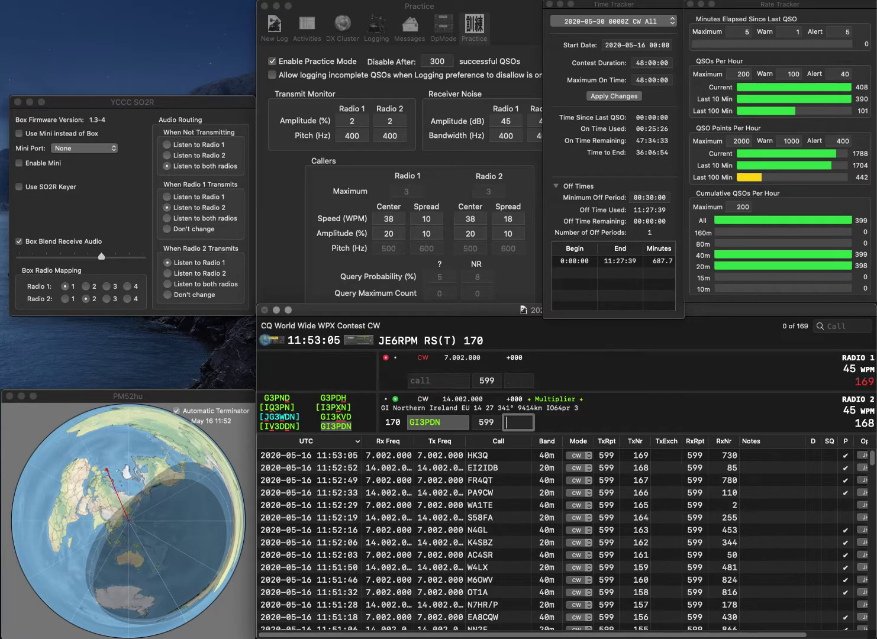
type("627")
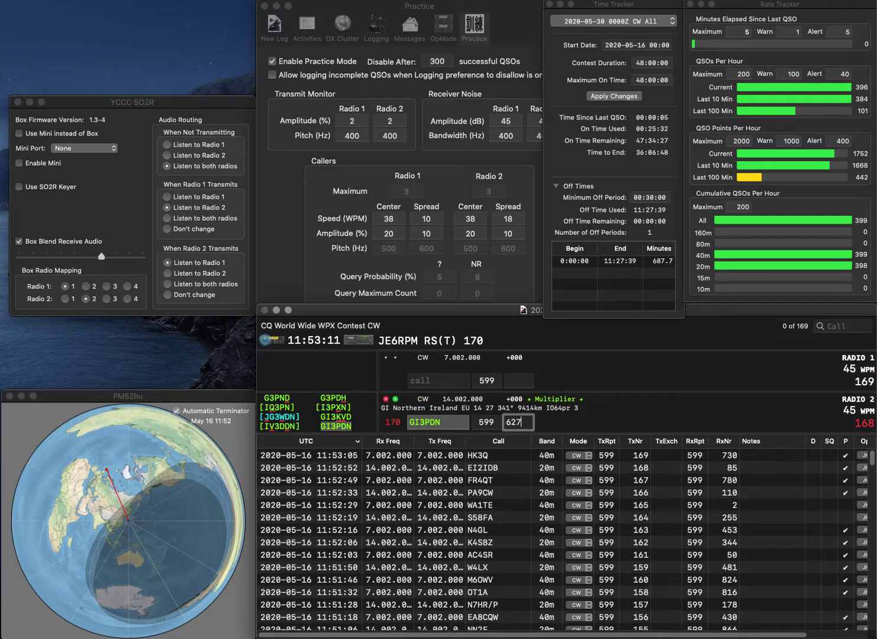
key("Return")
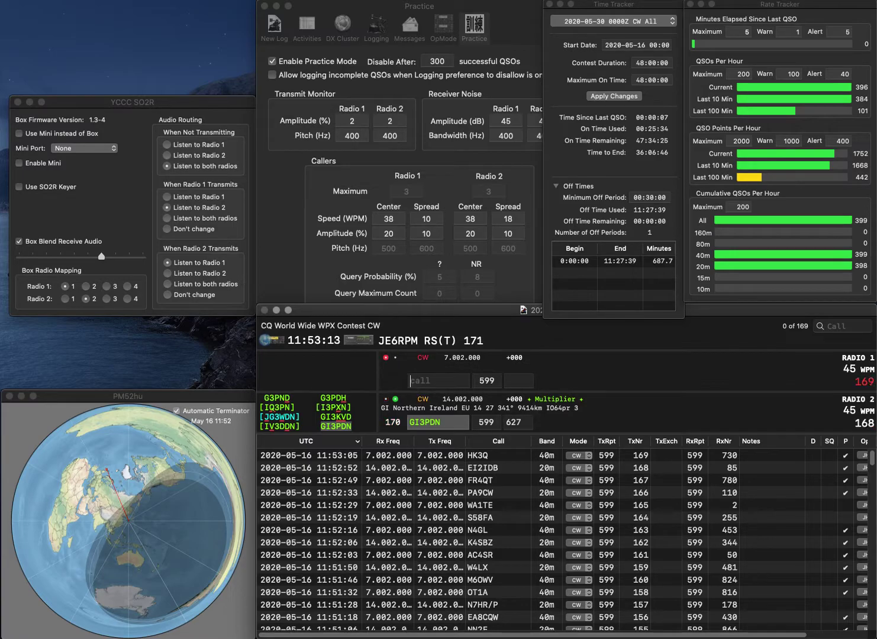
type("K")
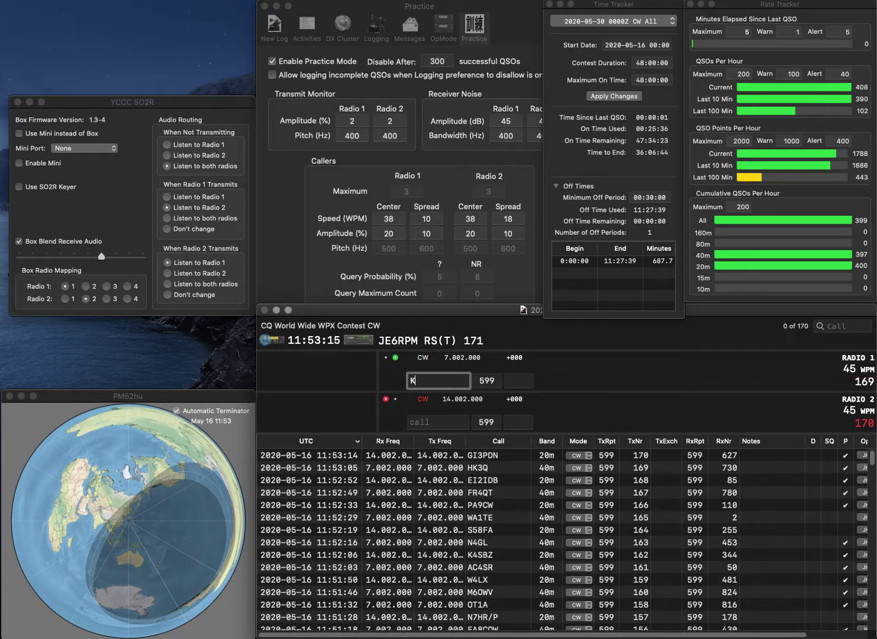
type("B9ORH")
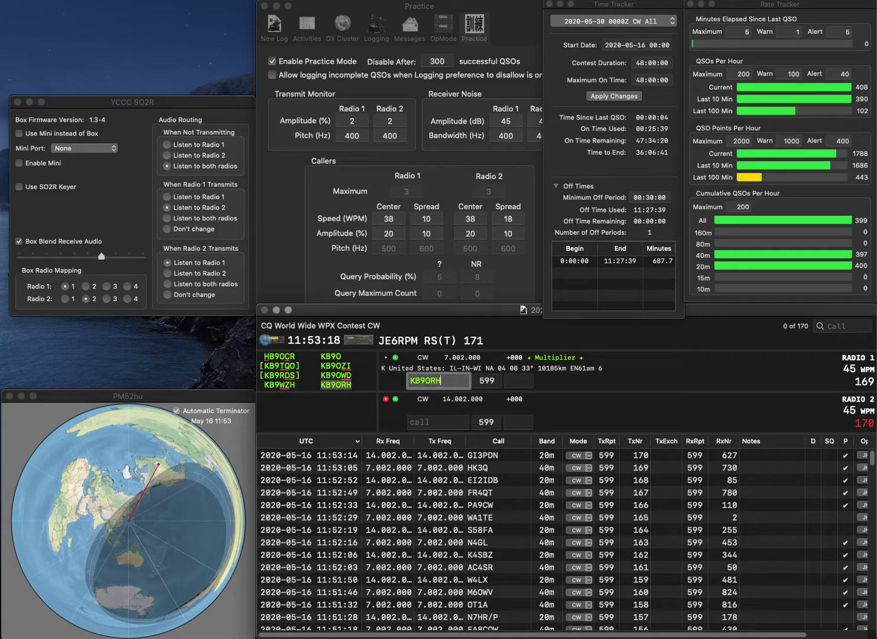
key("Return")
type("HWM")
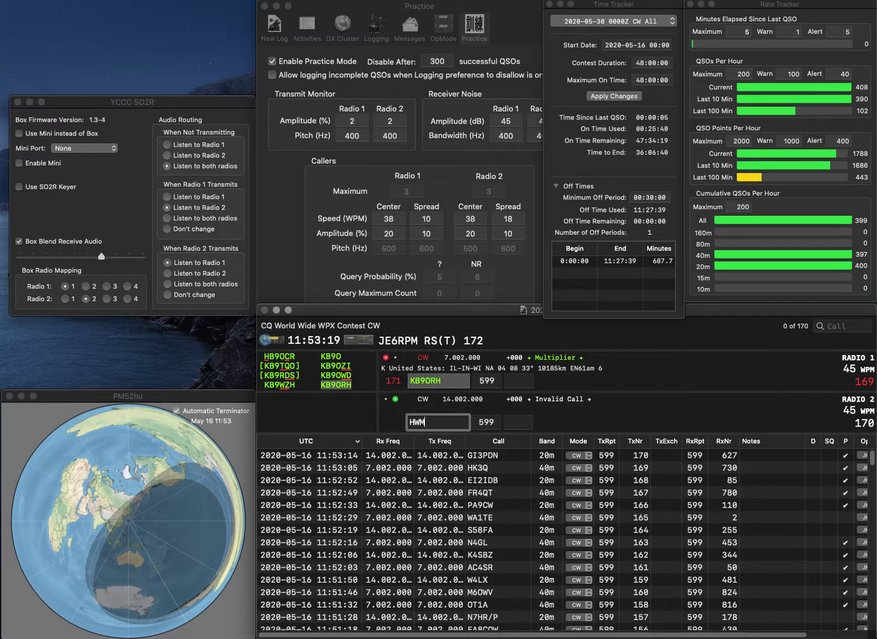
key("ctrl+a")
type("DG1")
key("Return")
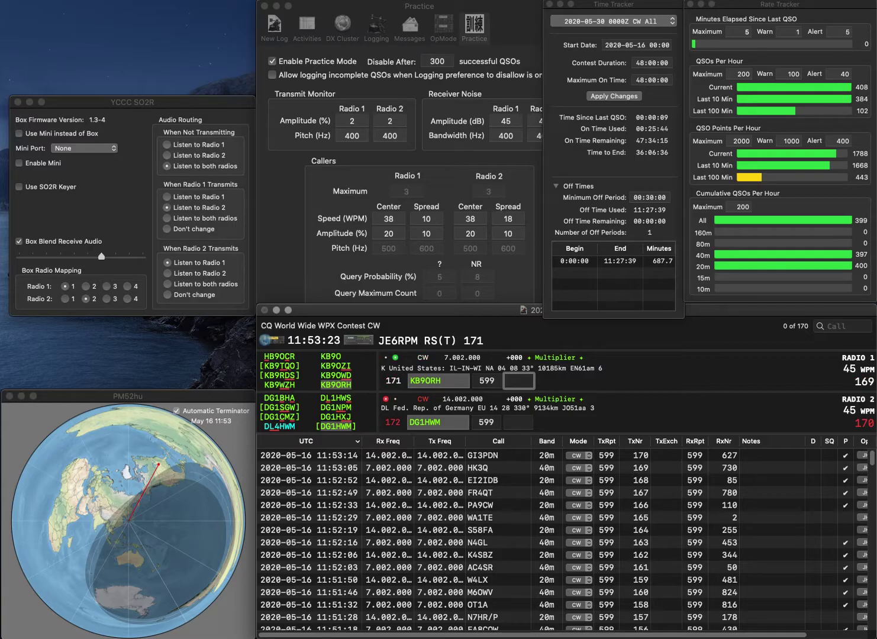
type("581")
key("Return")
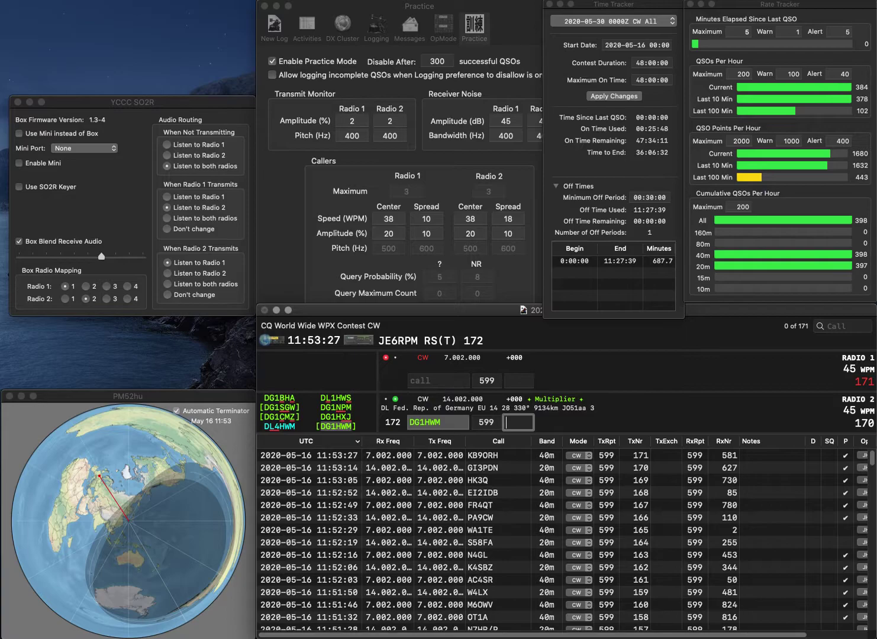
key("space")
key("Left")
key("Left")
key("Left")
key("BackSpace")
key("BackSpace")
type("L3")
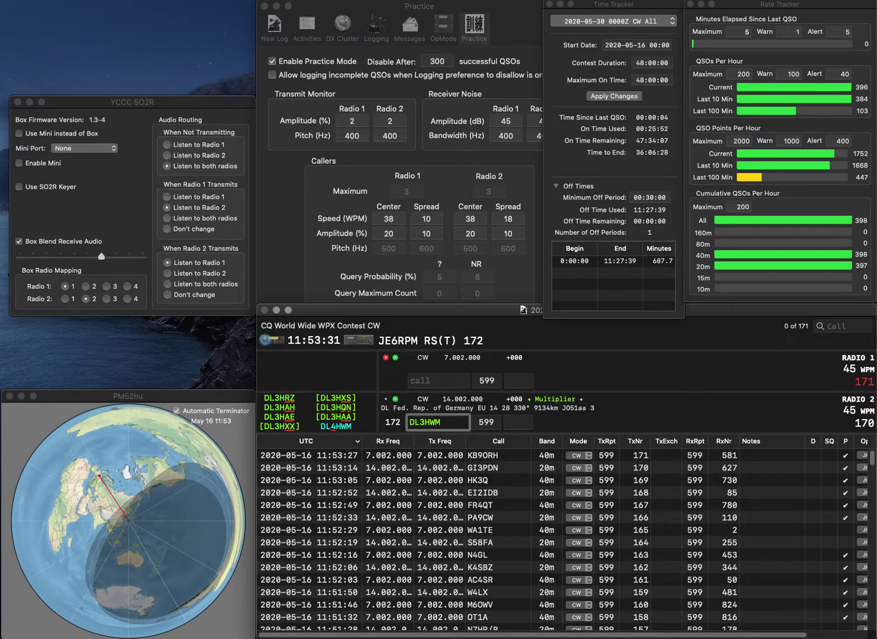
key("BackSpace")
type("4")
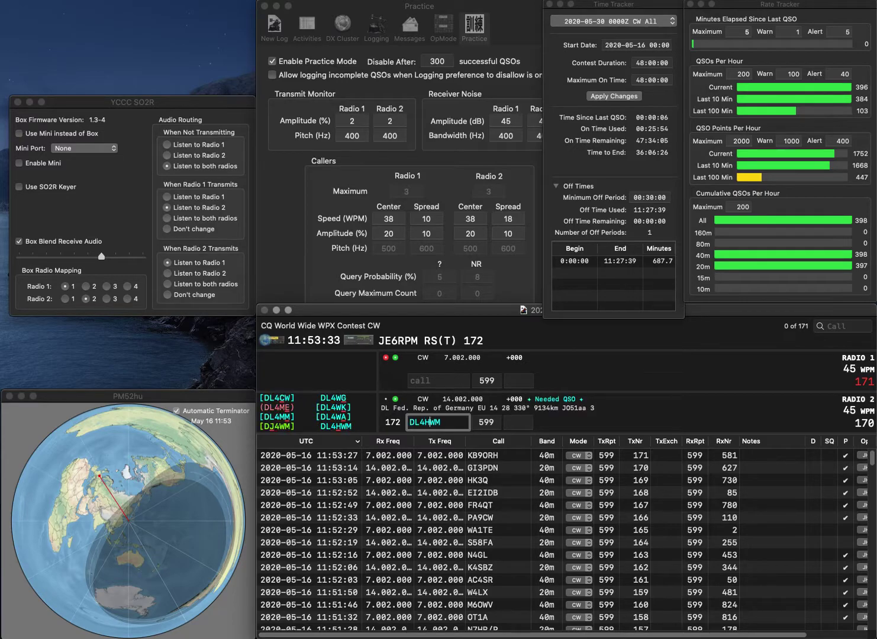
key("space")
type("O")
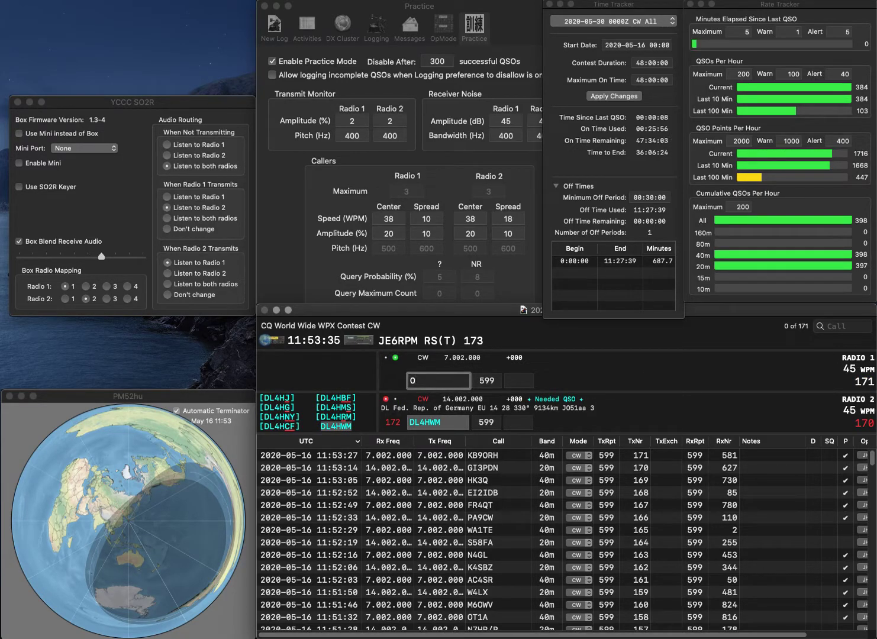
type("G1X")
key("BackSpace")
type("2X")
key("Return")
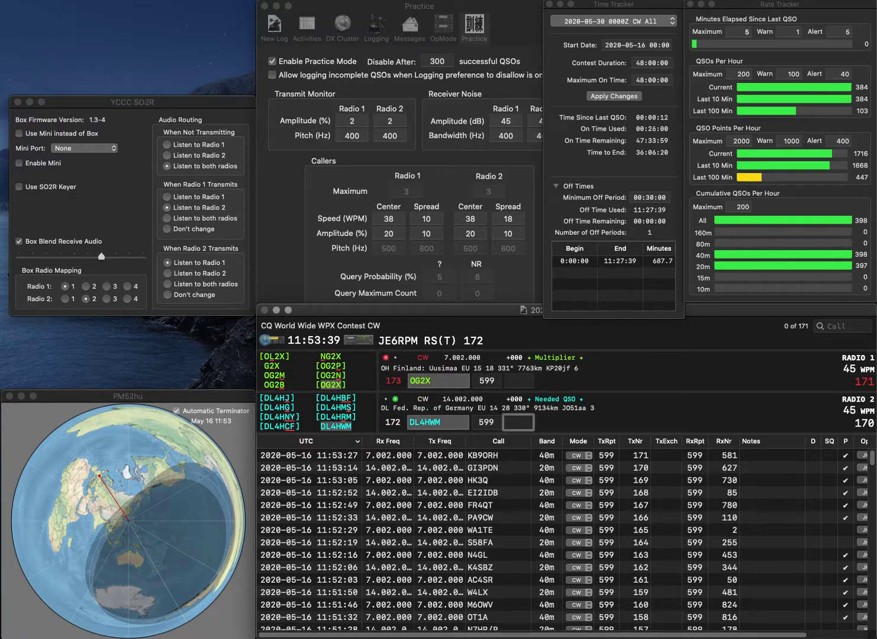
type("642")
key("Return")
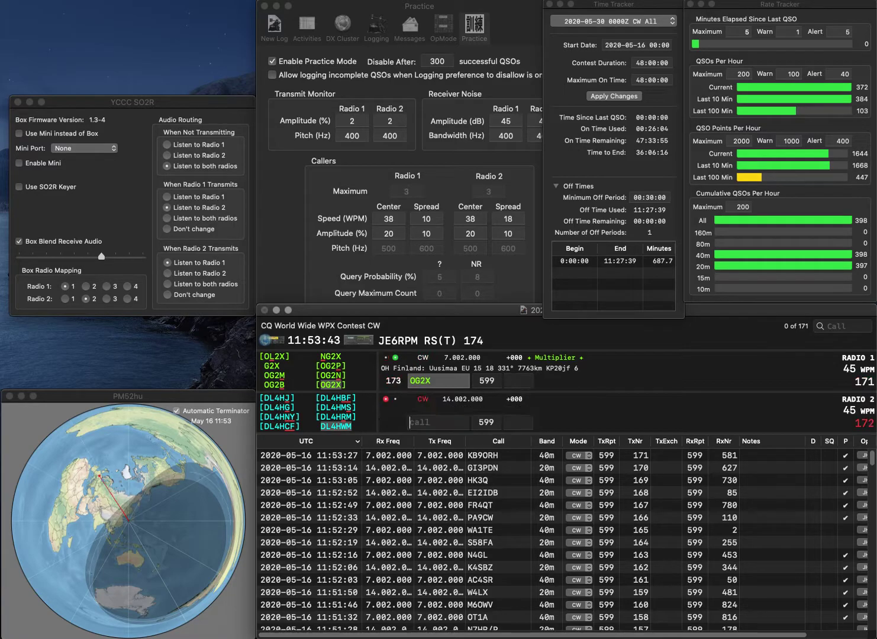
type("63")
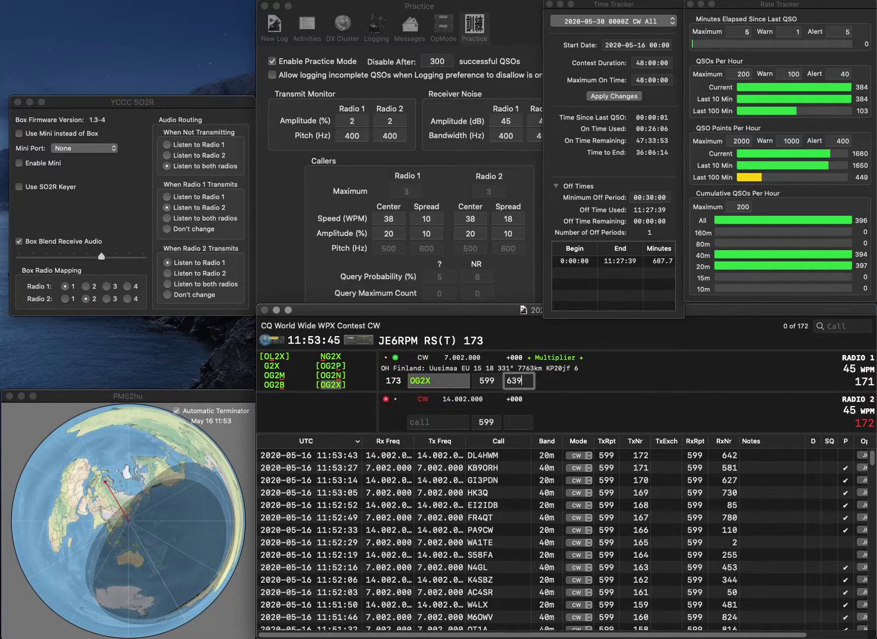
type("9")
key("Return")
type("GM6XX")
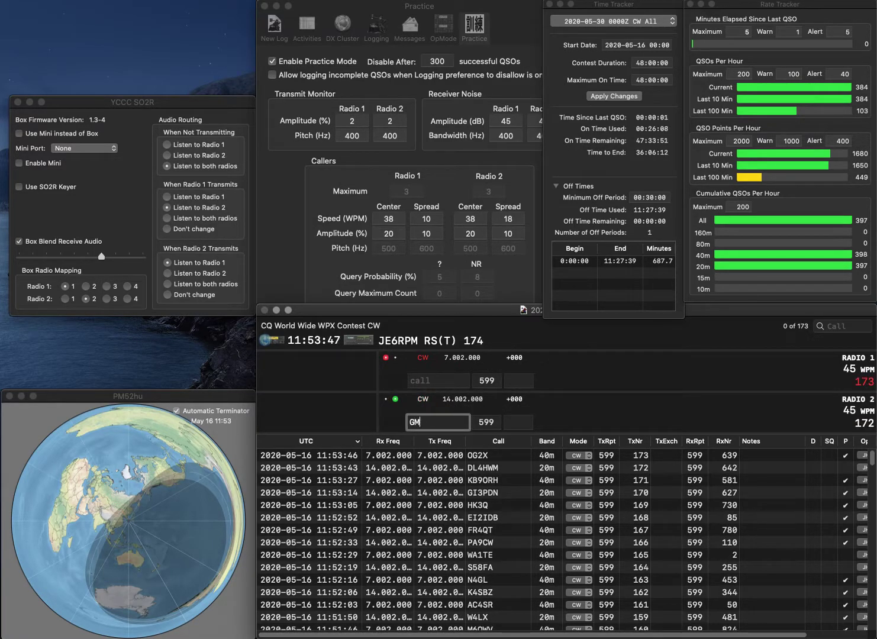
key("Return")
type("WA3DQS")
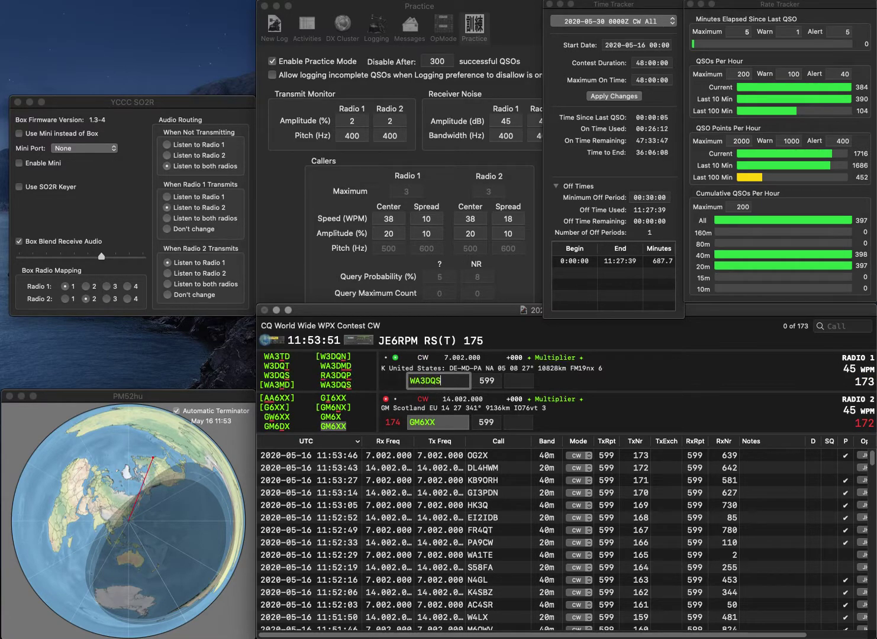
key("Return")
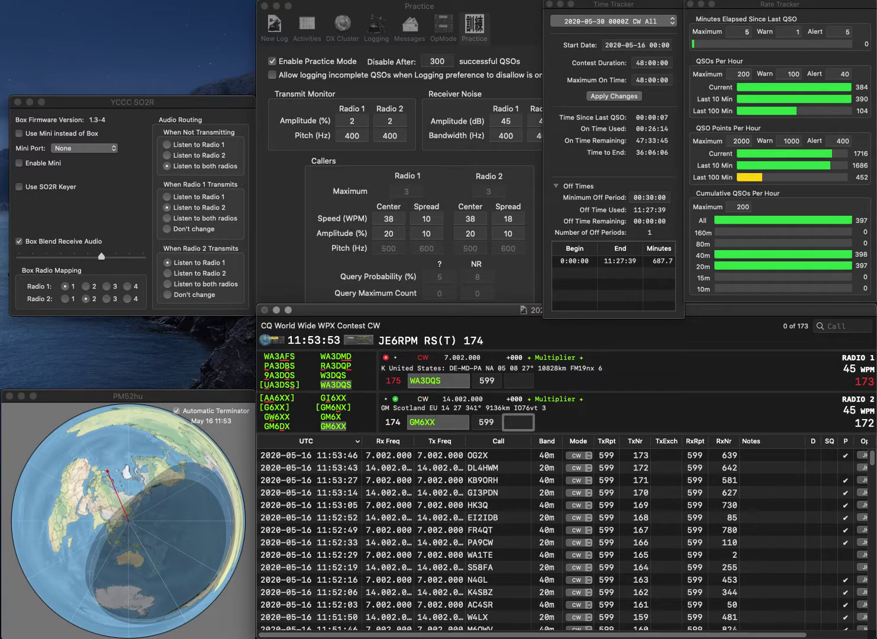
Log GM6XX with received number 19 on Radio 2 and WA3DQS with received number 296 on Radio 1
type("19")
key("Return")
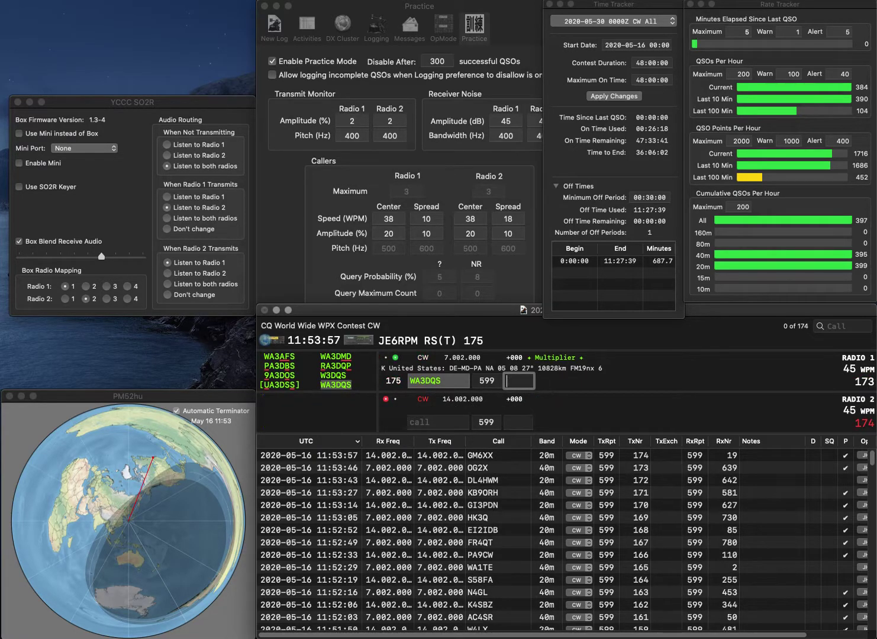
type("296")
key("Return")
type("KI0EO")
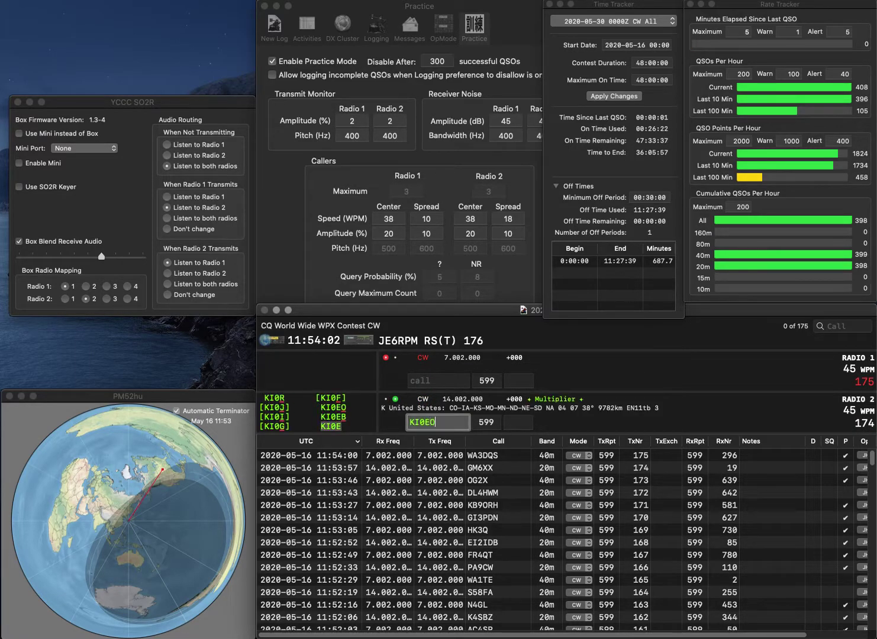
key("Return")
type("DL2A")
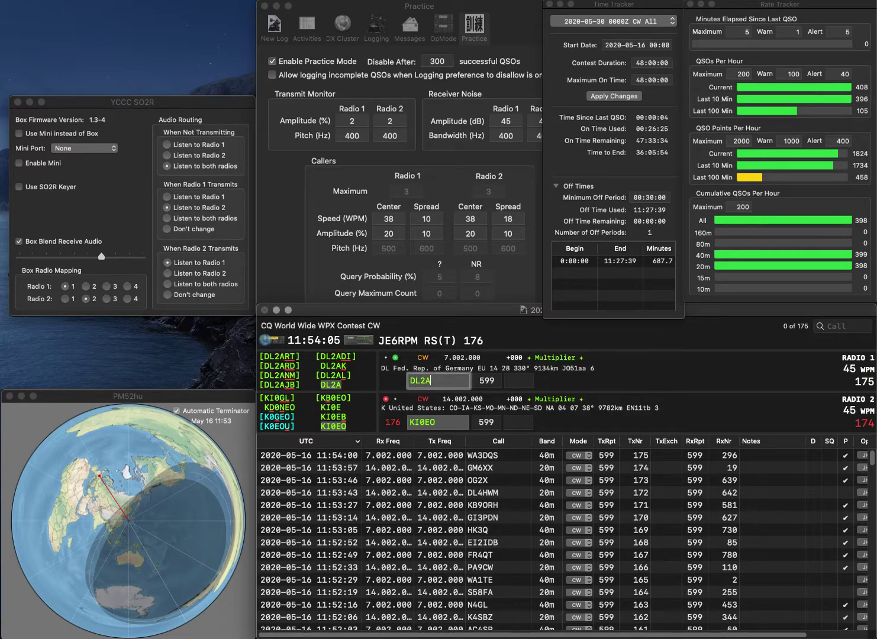
key("Return")
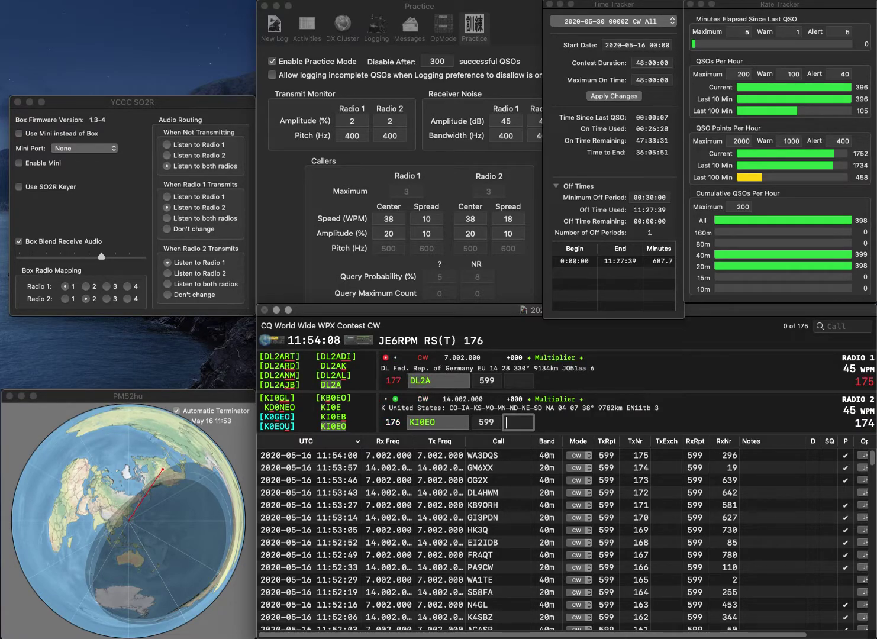
type("38")
key("Return")
type("669")
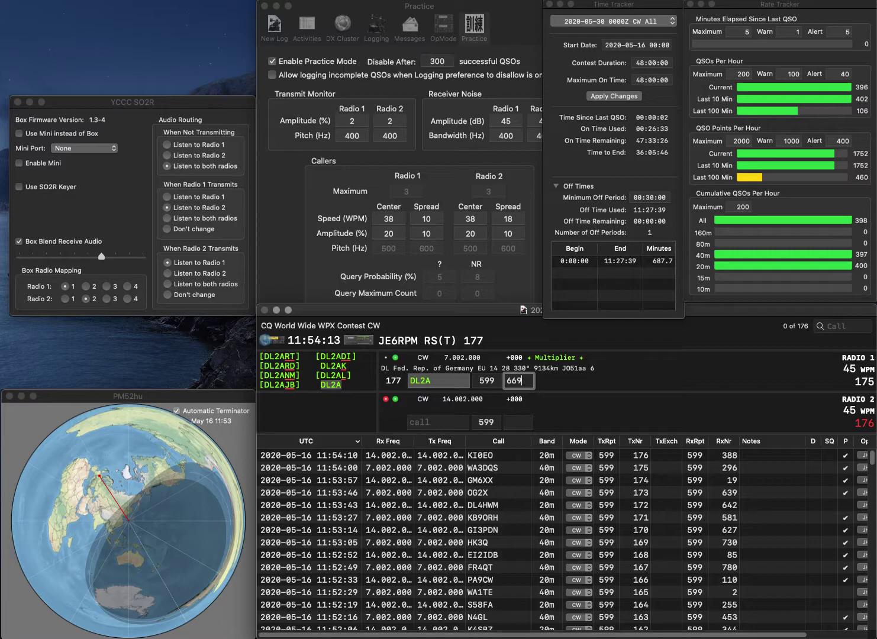
key("Return")
type("8BDX")
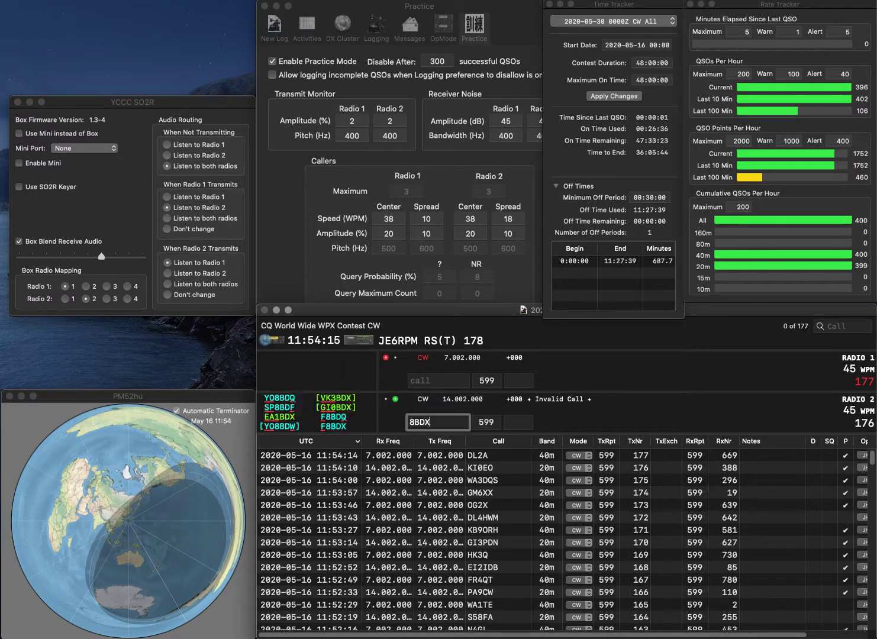
key("Home")
type("F")
key("Return")
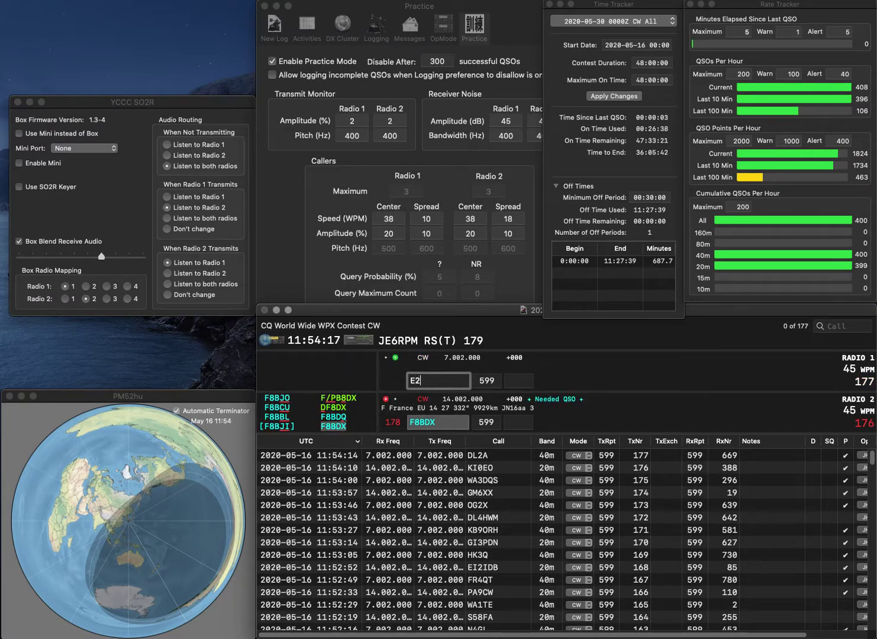
type("0K")
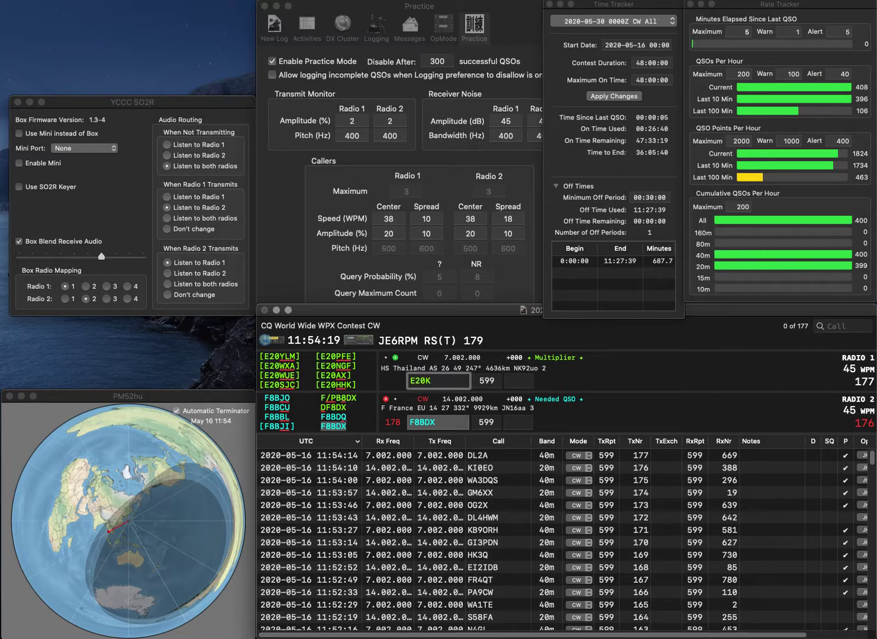
type("M")
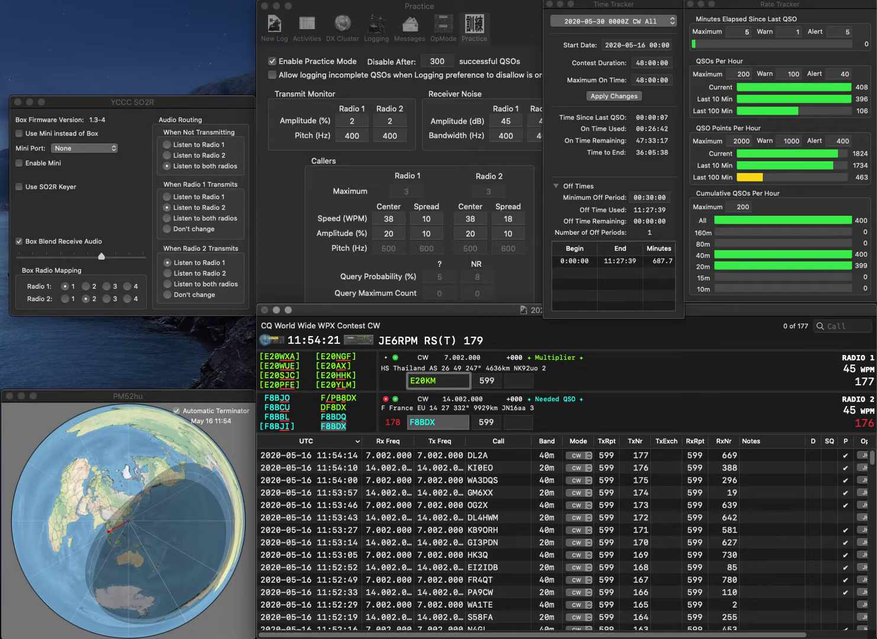
key("BackSpace")
type("YL")
key("Return")
type("8")
key("BackSpace")
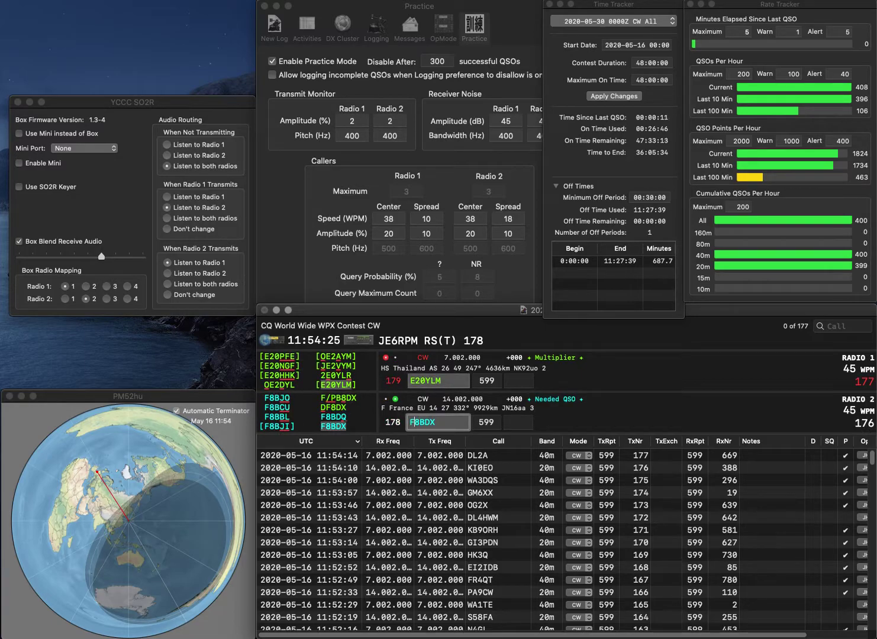
key("space")
type("869")
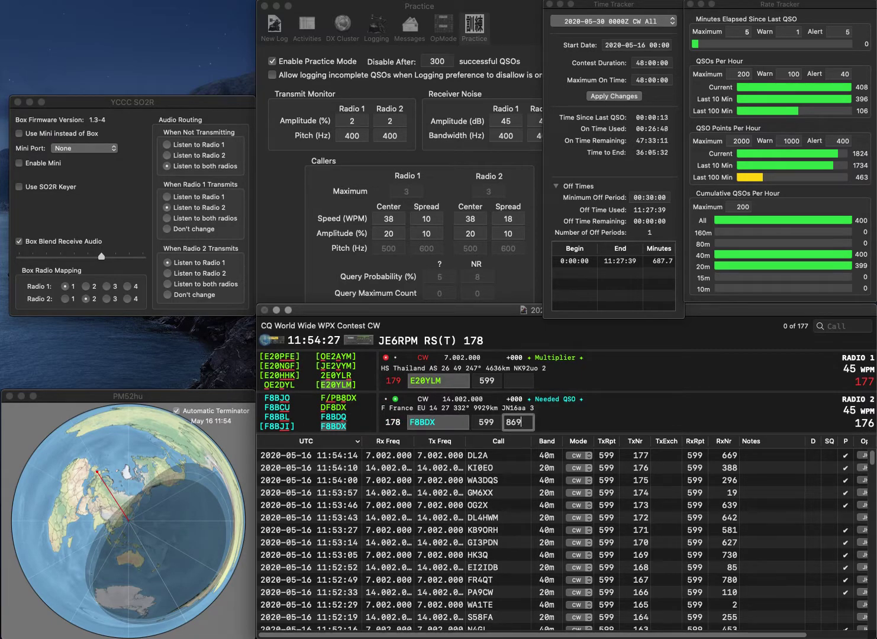
key("Return")
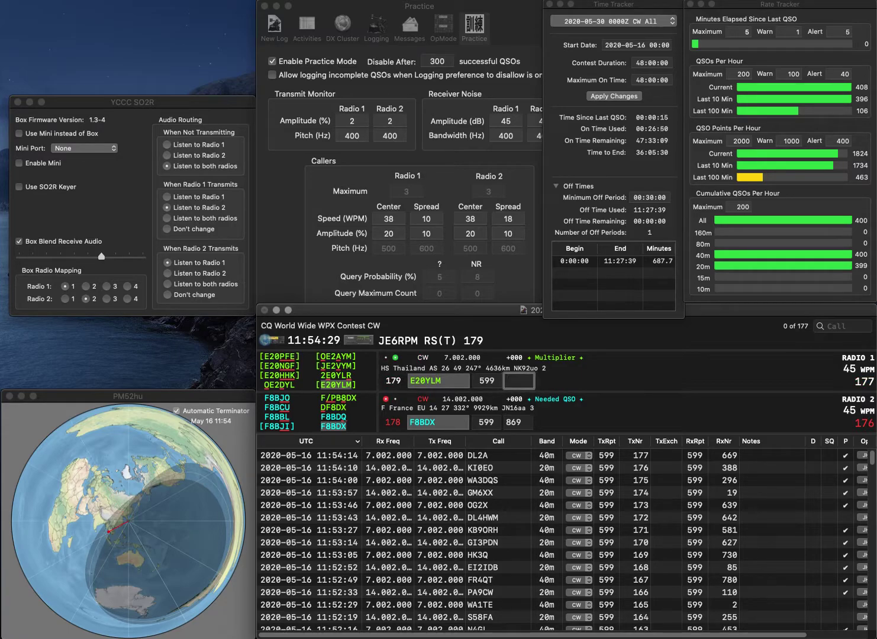
type("801")
key("Return")
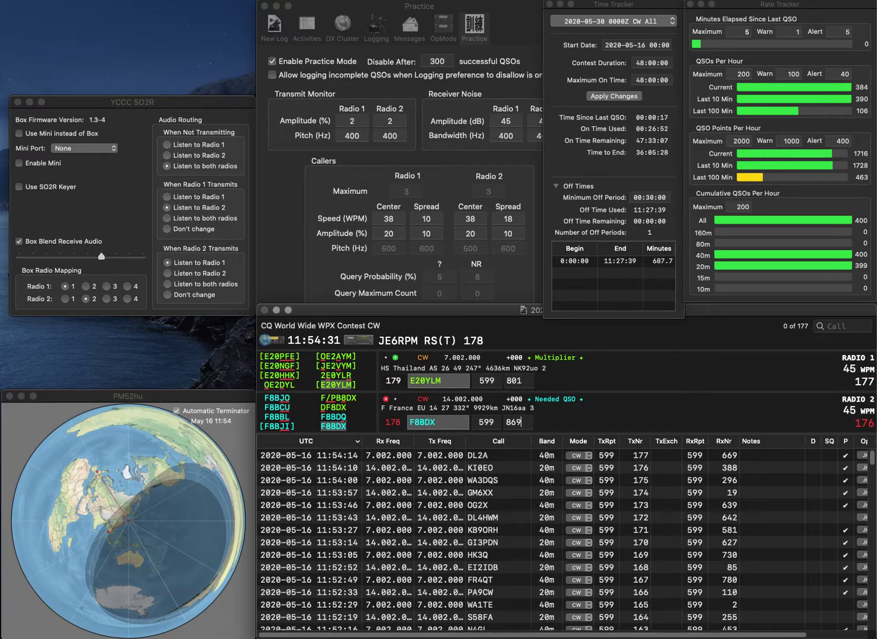
Correct F8BDX's received number to 860 and log the contact on Radio 2
key("BackSpace")
type("0")
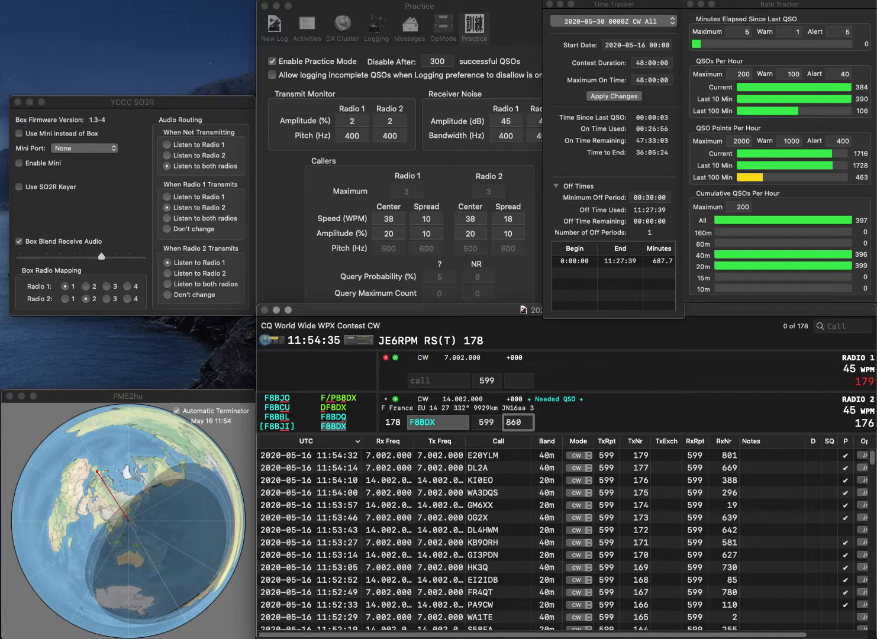
key("Return")
Enter the partial call signs NC on Radio 1 and WEG on Radio 2, sending each to its caller
type("NC")
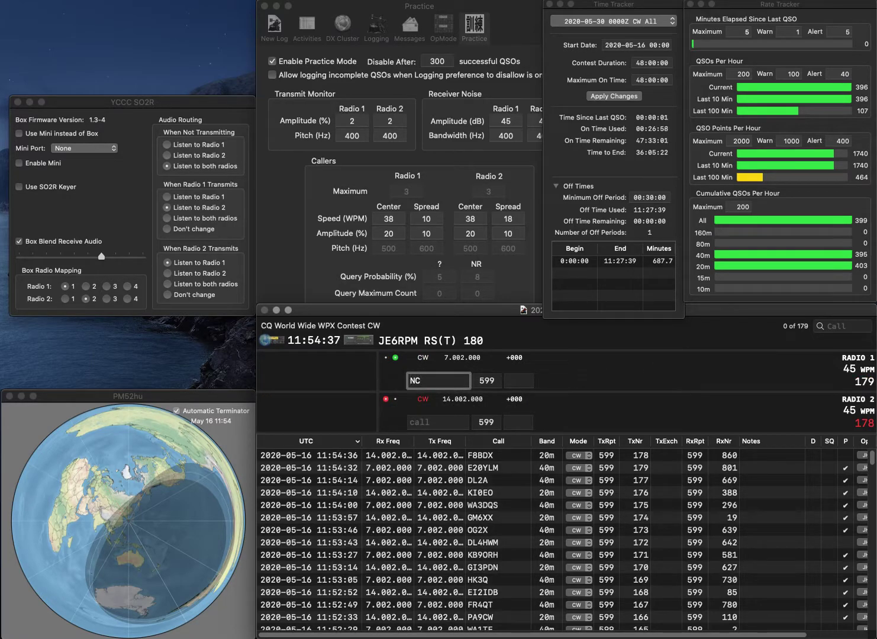
key("Return")
type("J")
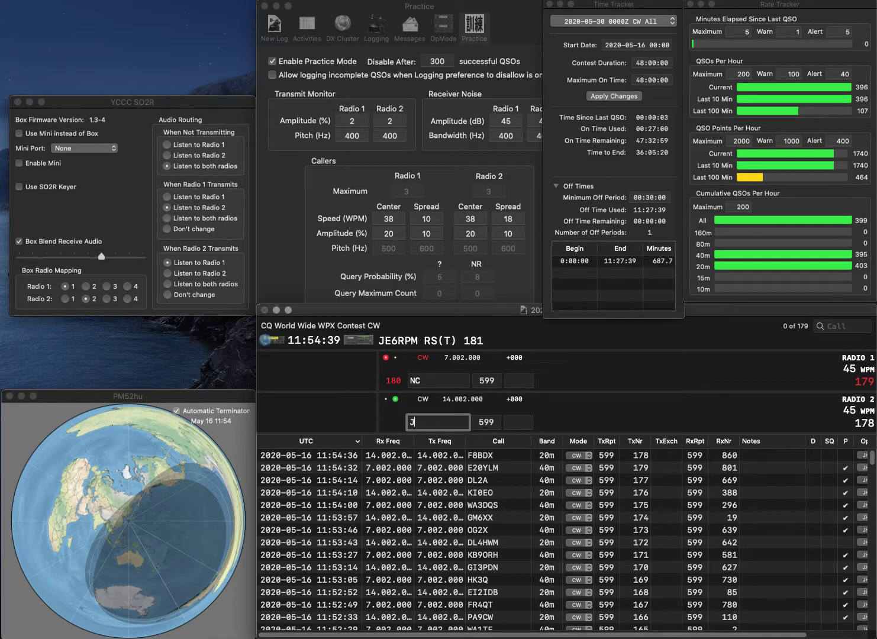
key("BackSpace")
type("WEG")
key("Return")
type("N")
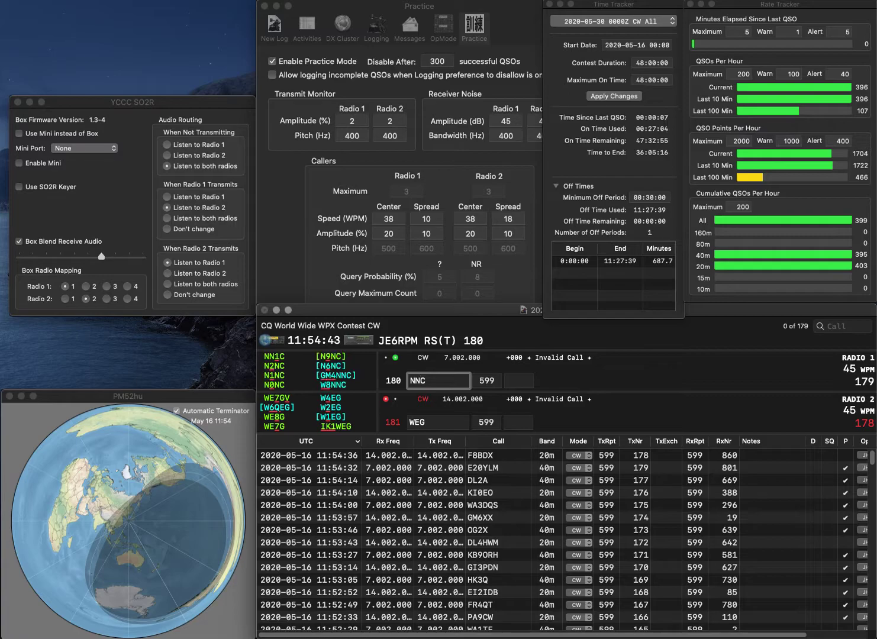
type("4C")
key("Return")
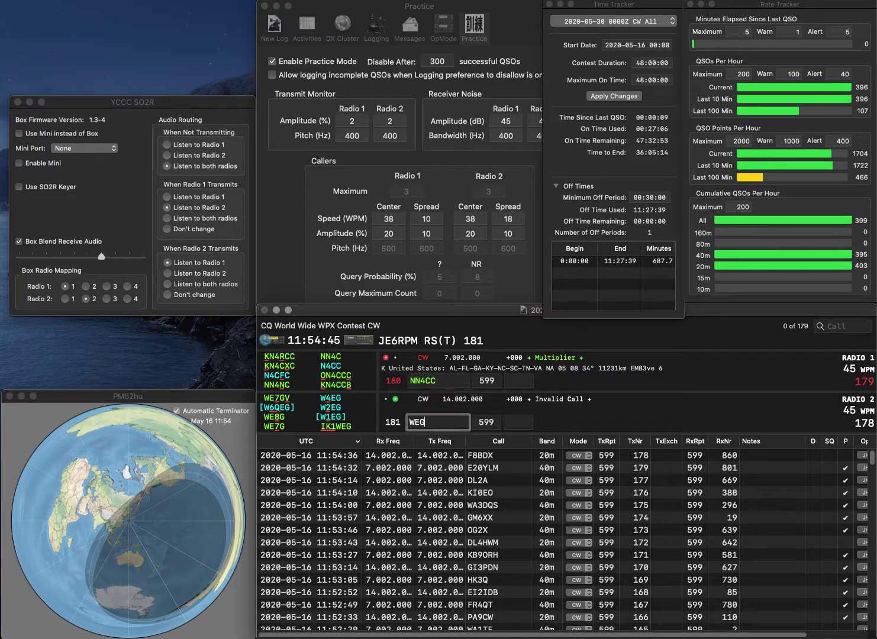
key("Delete")
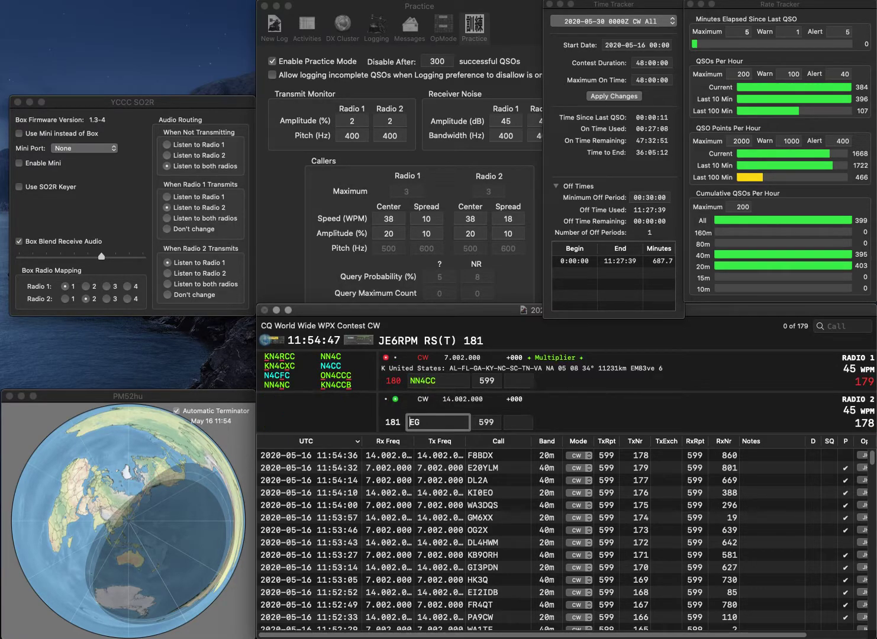
type("PY5")
key("Return")
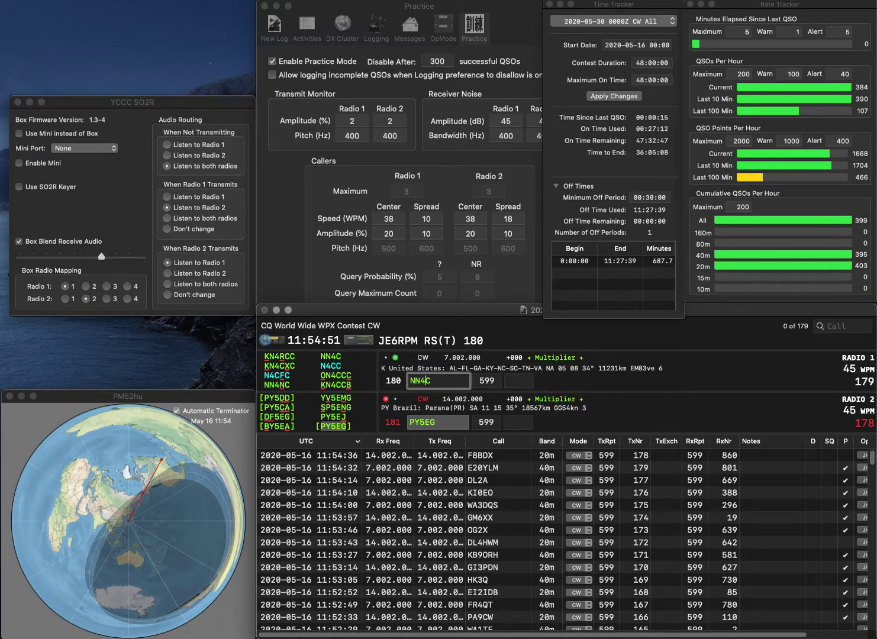
type("N")
key("Return")
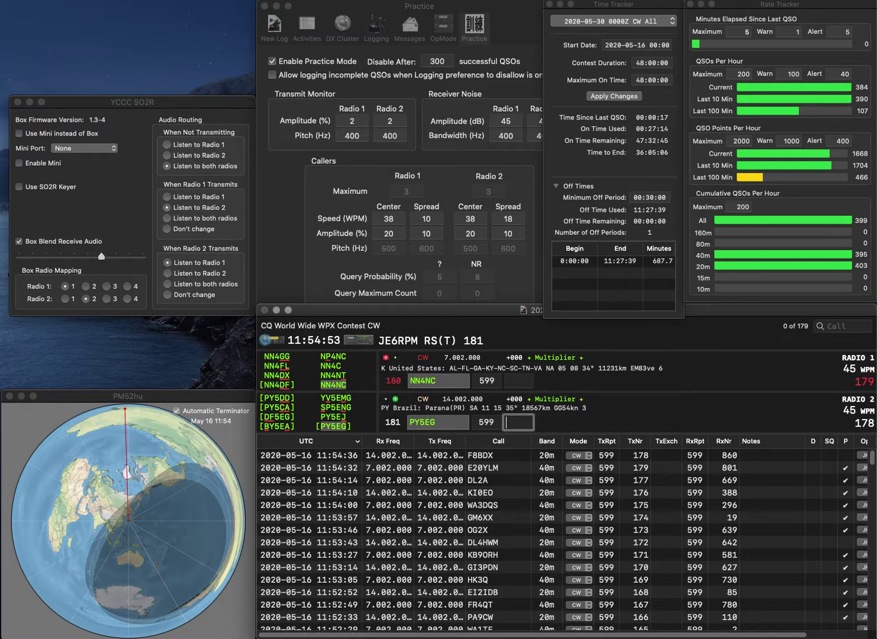
type("373")
key("Return")
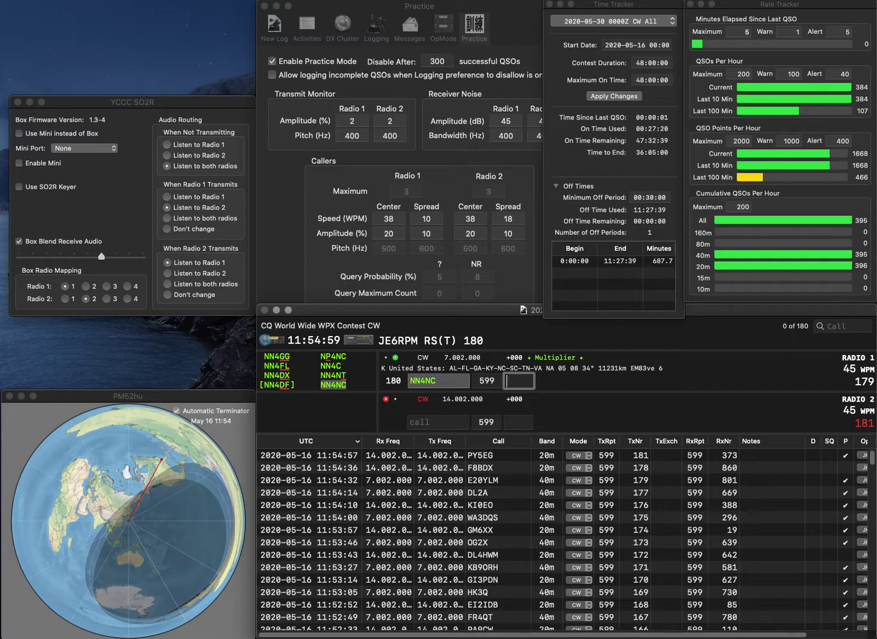
type("991")
key("Return")
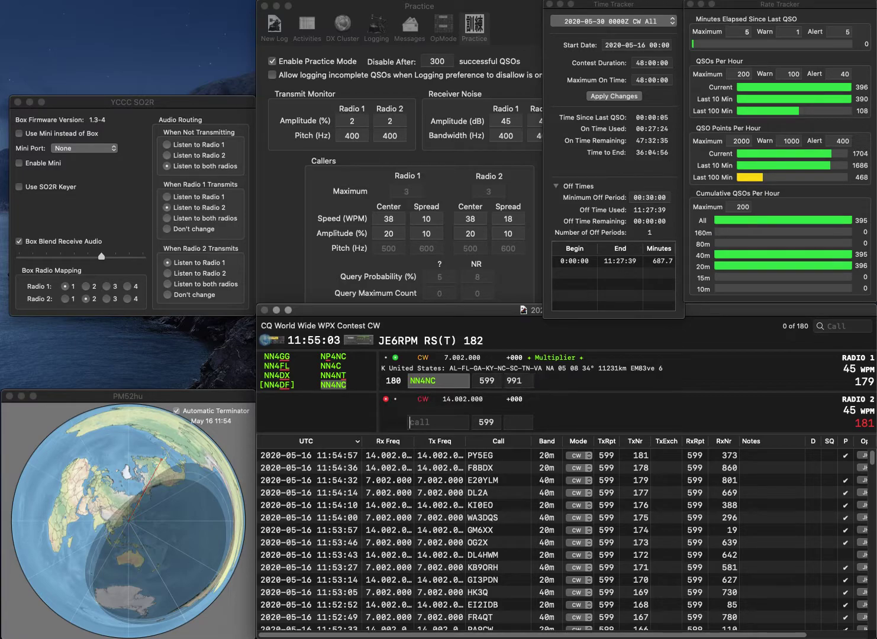
Enter KX4MT as the caller on Radio 2 and SM6CMU on Radio 1, sending the exchange to each
type("KX")
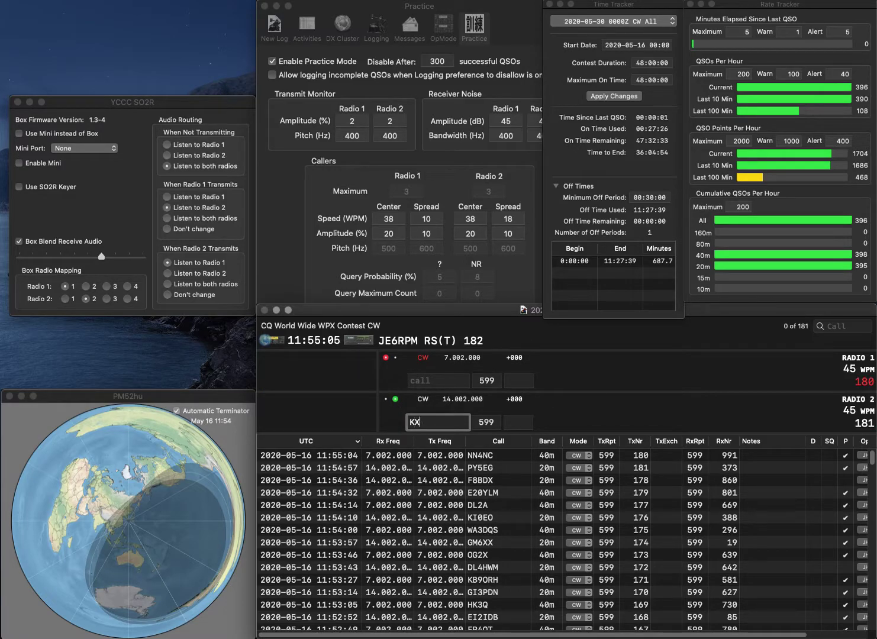
type("4MT")
key("Return")
type("6CMU")
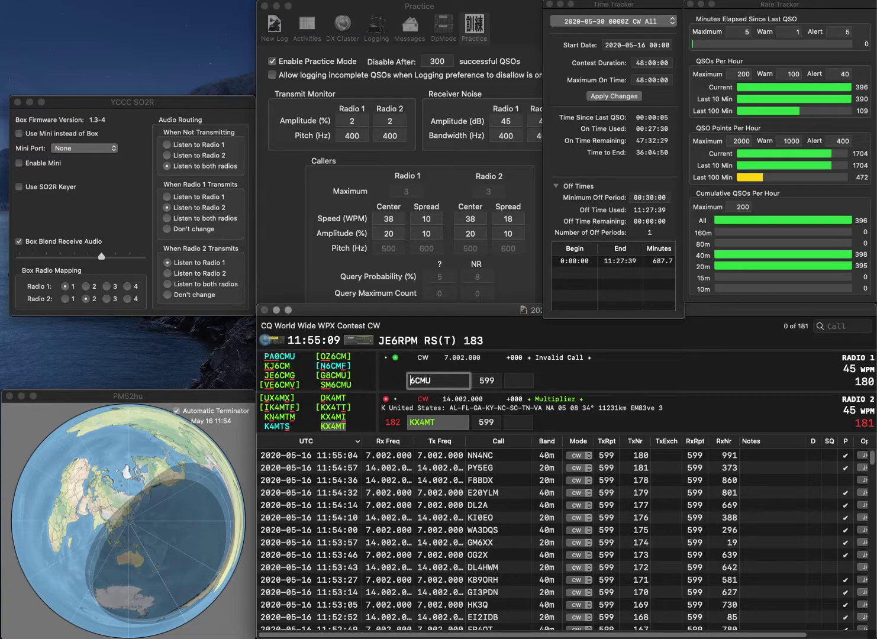
type("SM")
key("Return")
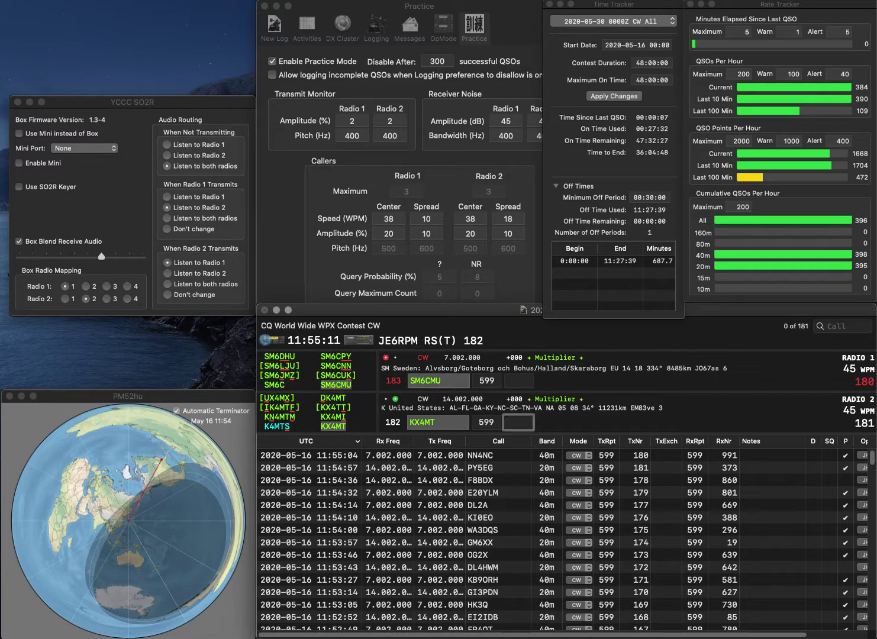
type("16")
key("Return")
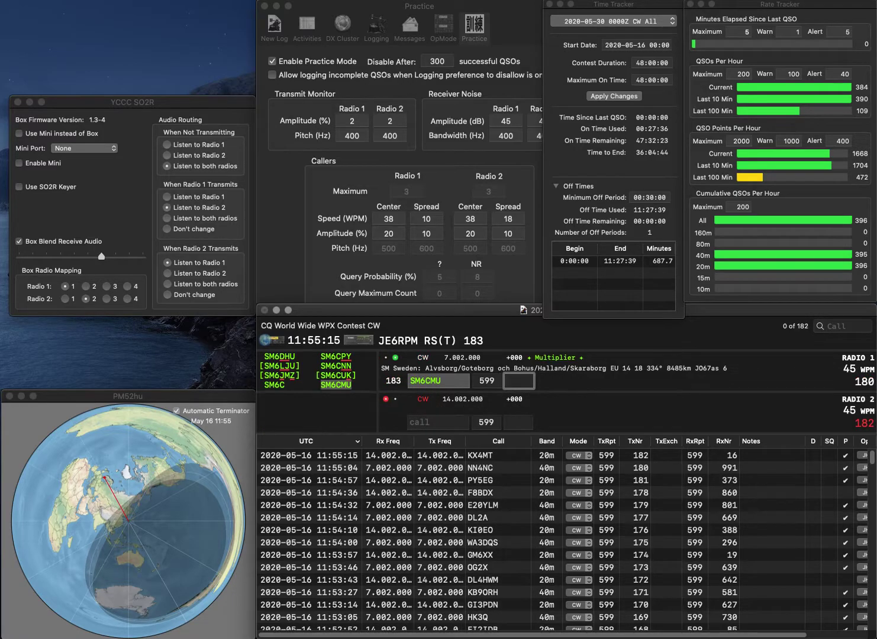
type("880")
key("Return")
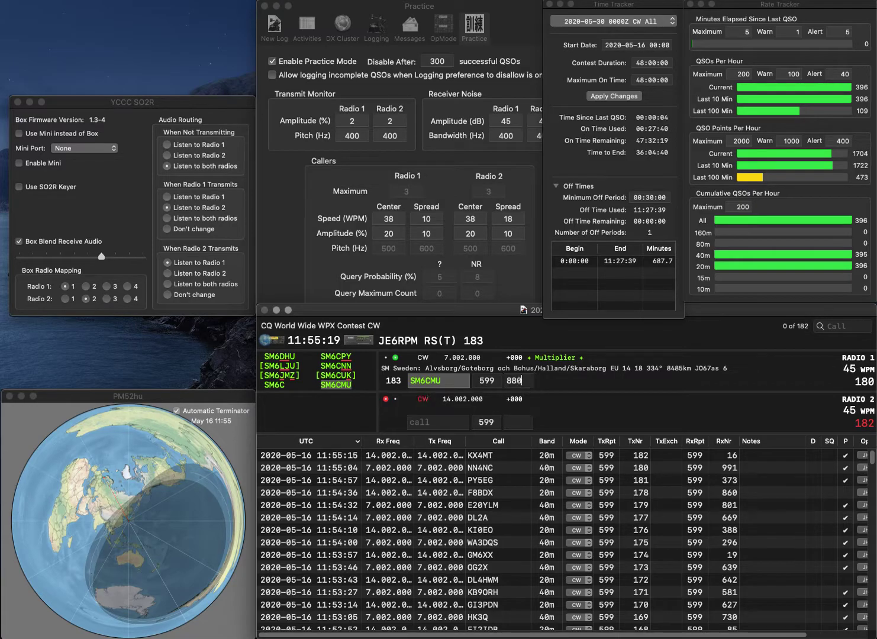
type("AB9QH")
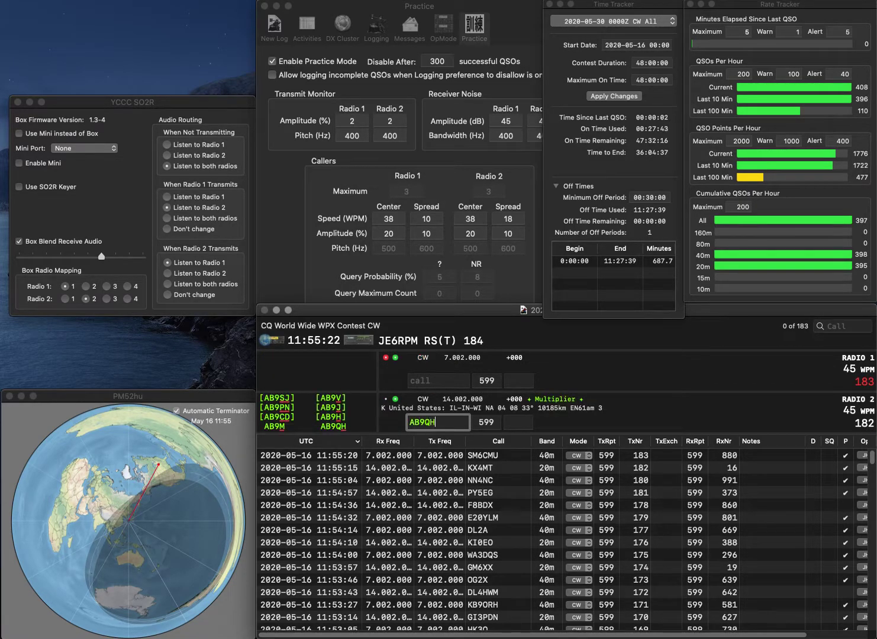
key("Return")
type("K")
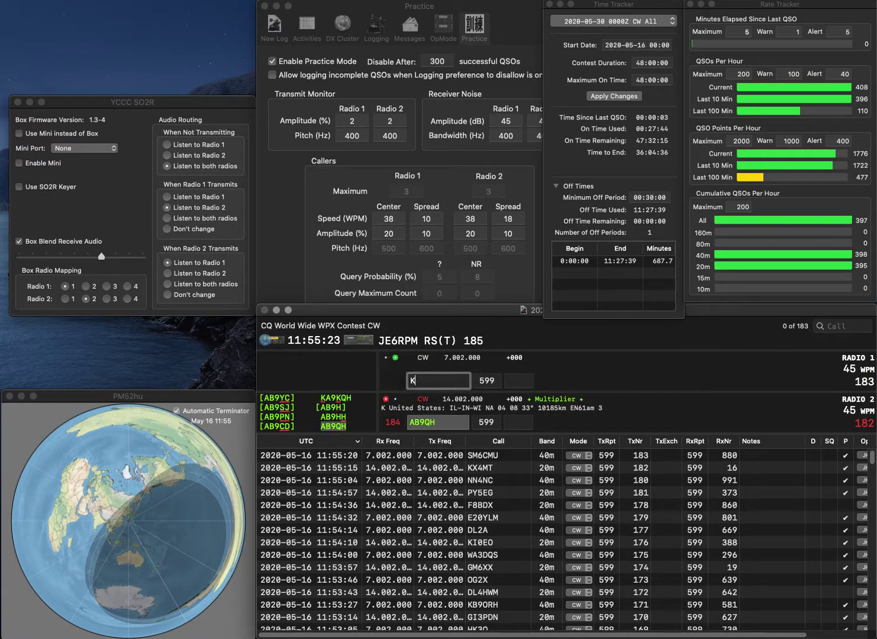
type("D8VMK")
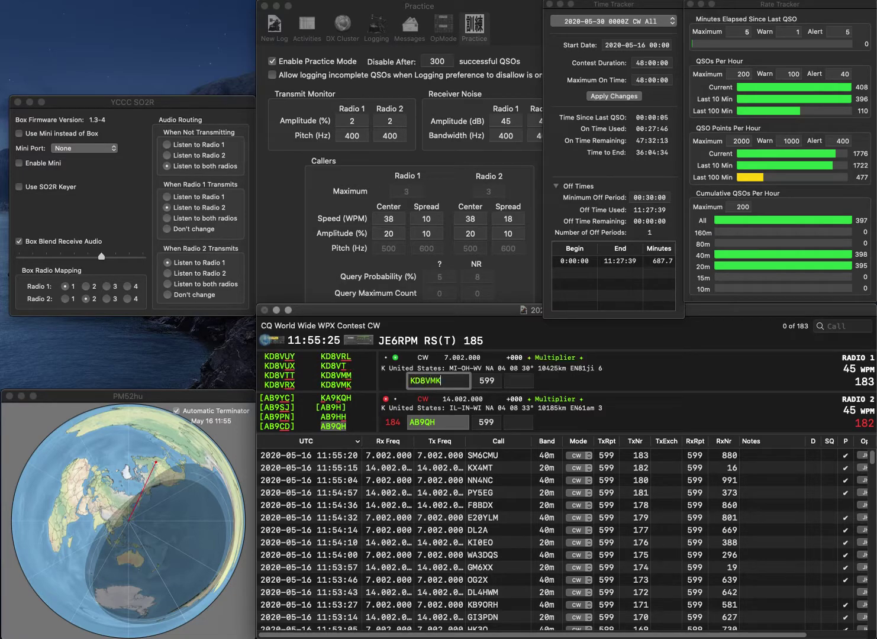
key("Return")
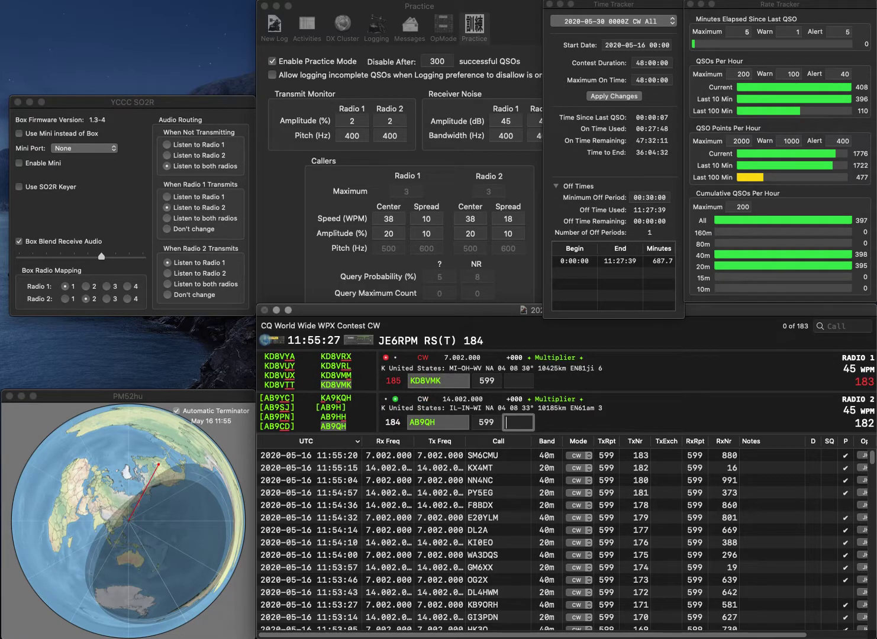
type("255")
key("Return")
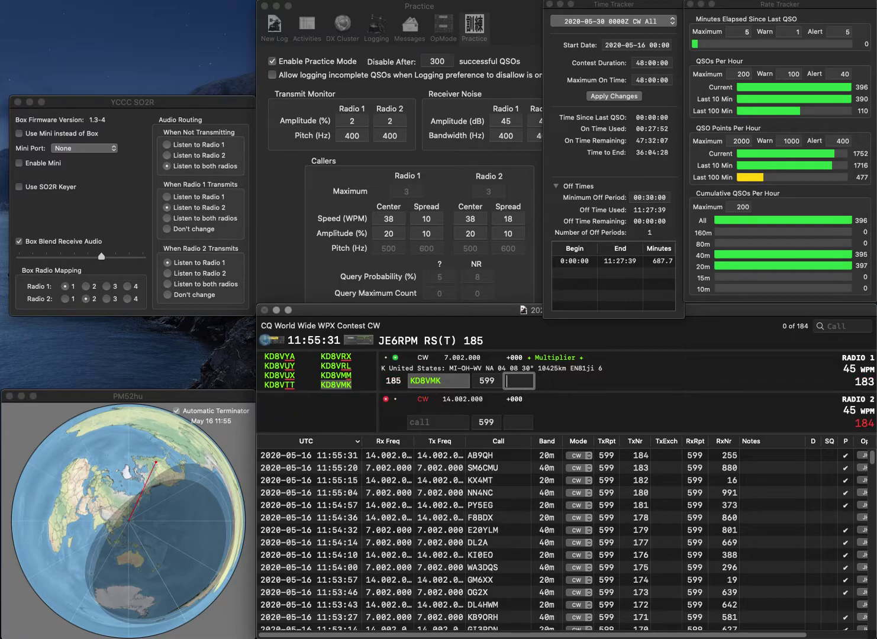
type("617")
key("Return")
type("NT")
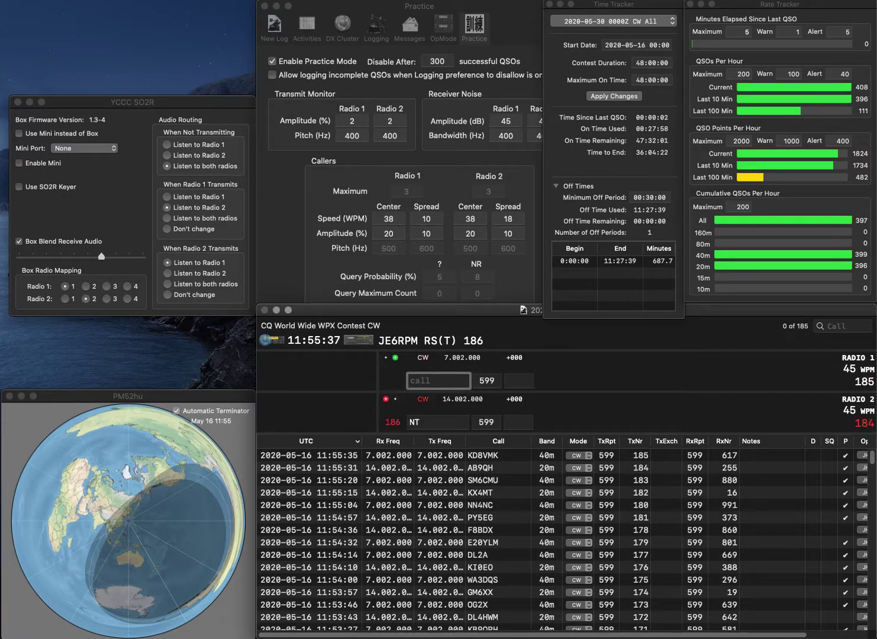
type("AE3RM")
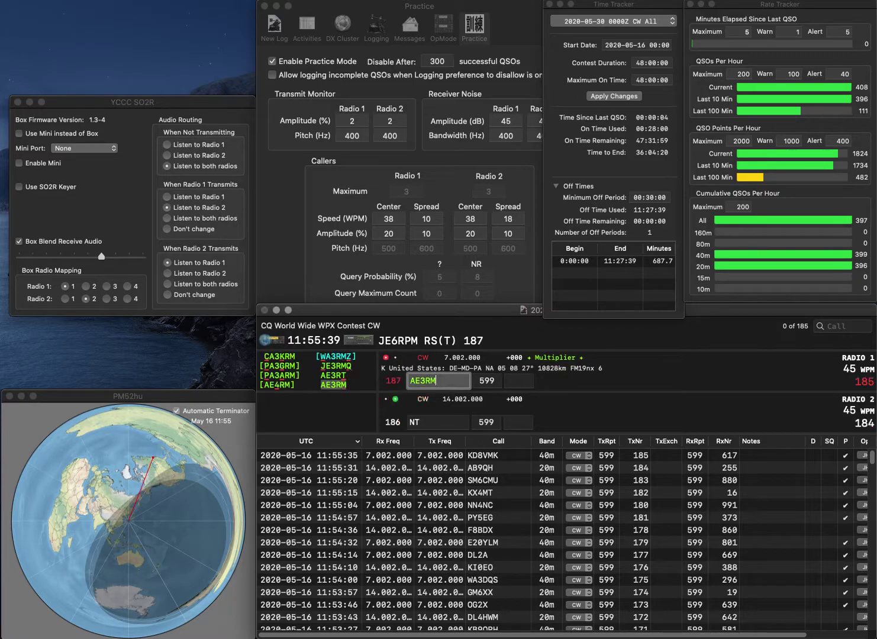
key("Return")
type("K5")
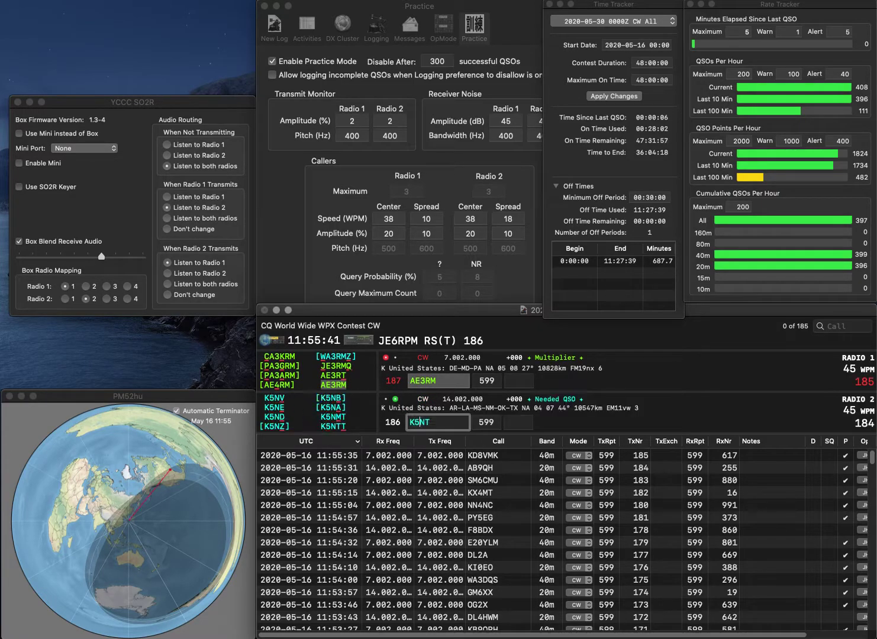
key("Right")
type("M")
key("Return")
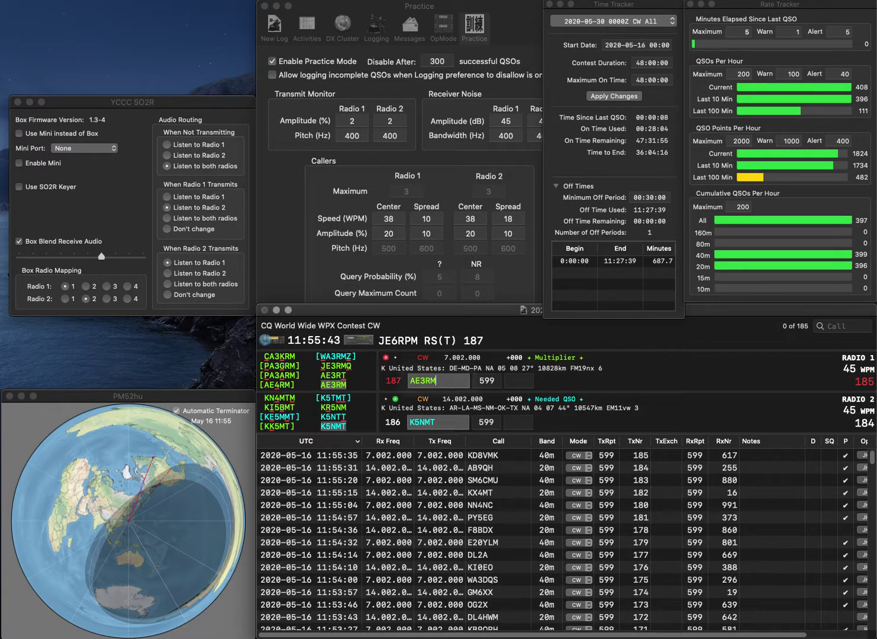
type("65")
key("Return")
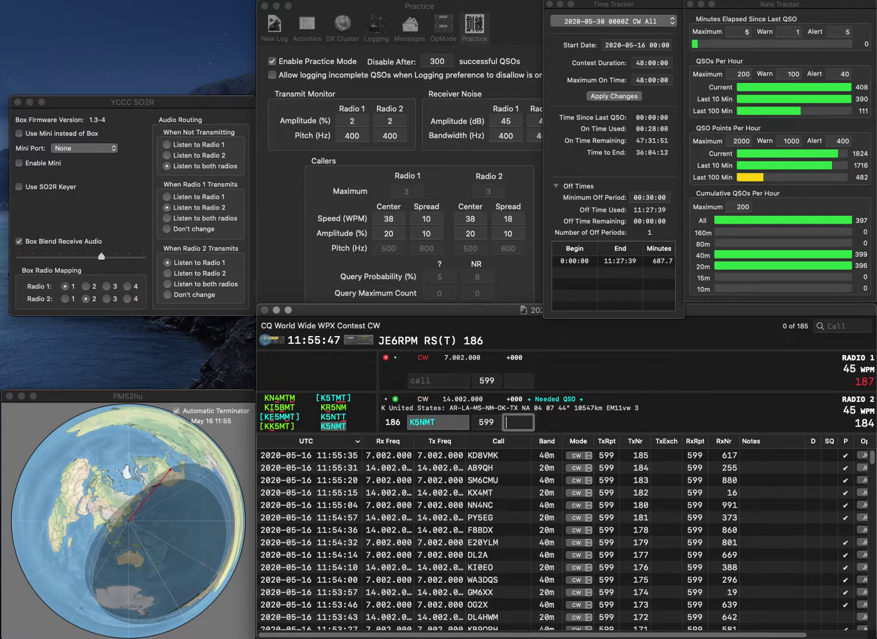
type("965")
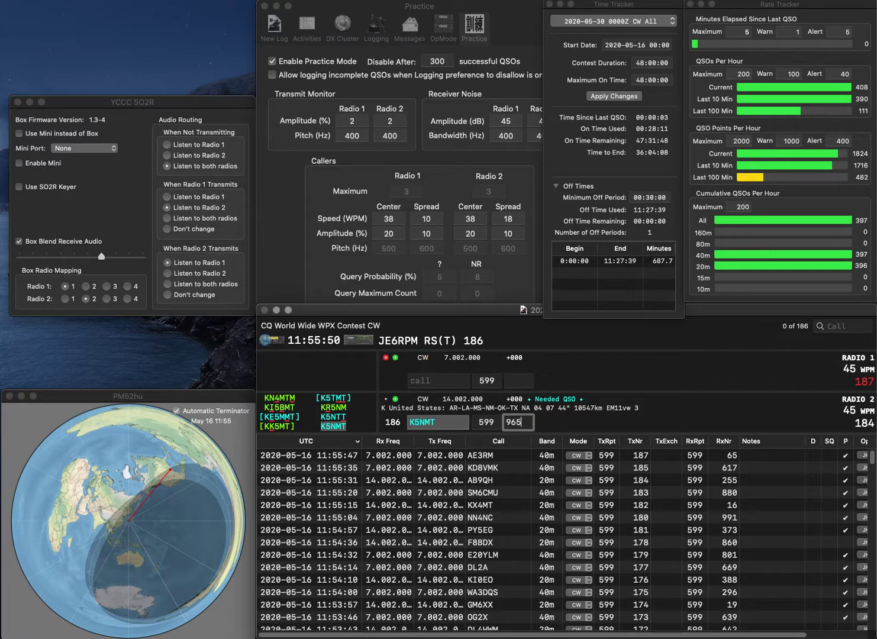
key("Return")
type("K4HR")
key("Return")
type("K5TLA")
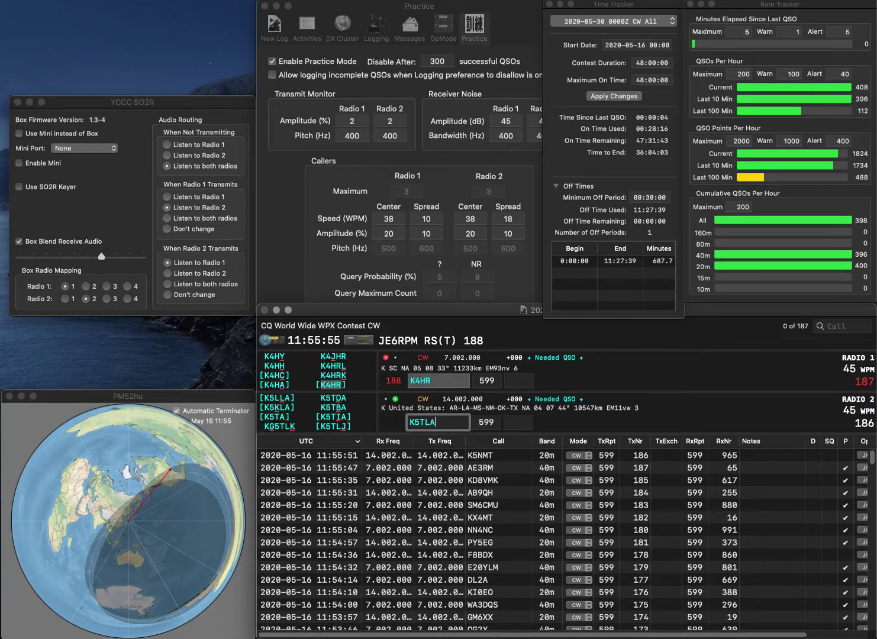
key("Return")
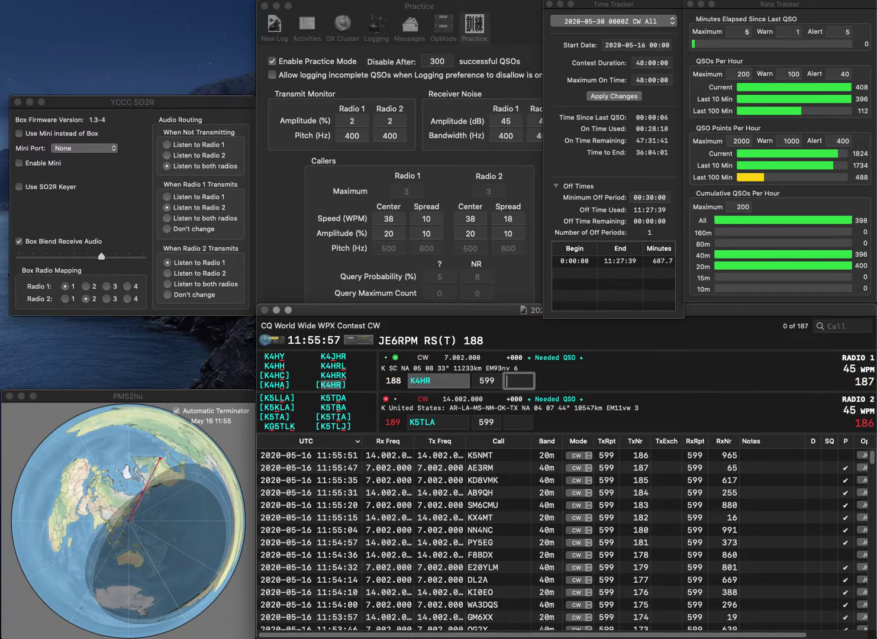
Log K4HR with received number 683 on Radio 1 and correct the Radio 2 call sign to K5KLA, resending the exchange
type("683")
key("Return")
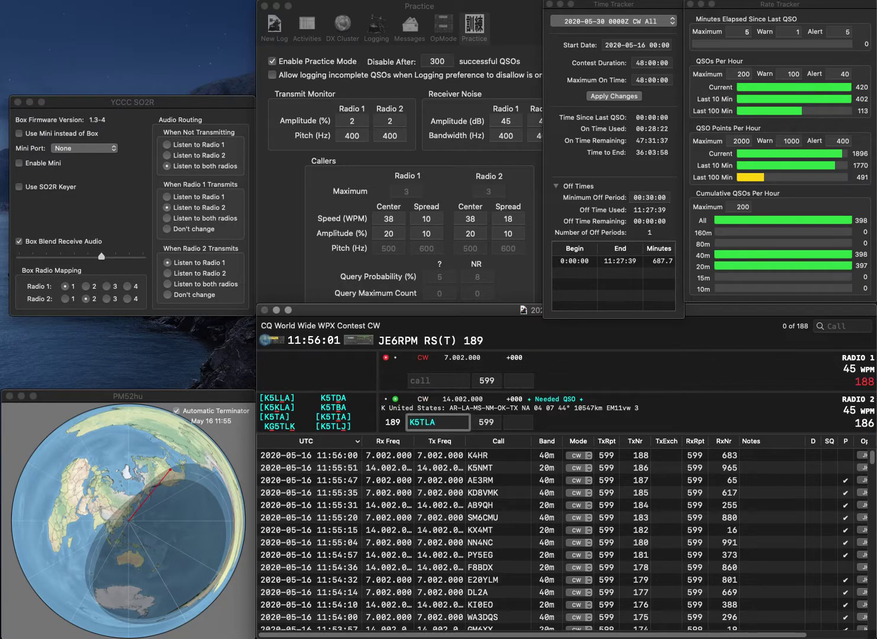
key("BackSpace")
type("K")
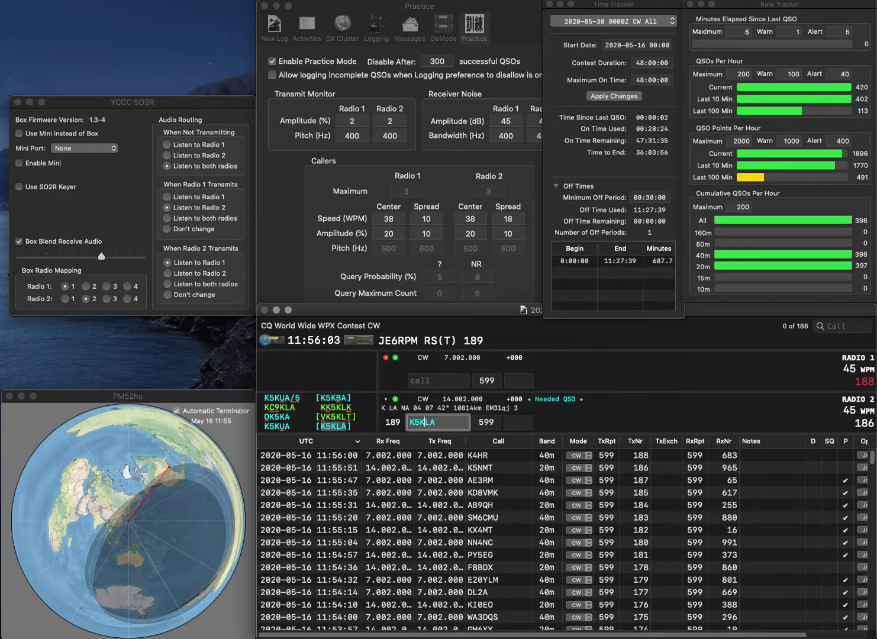
key("Return")
Enter KD4SEV as the caller on Radio 1, send the exchange, and return to the K5KLA entry on Radio 2
type("KD4SEV")
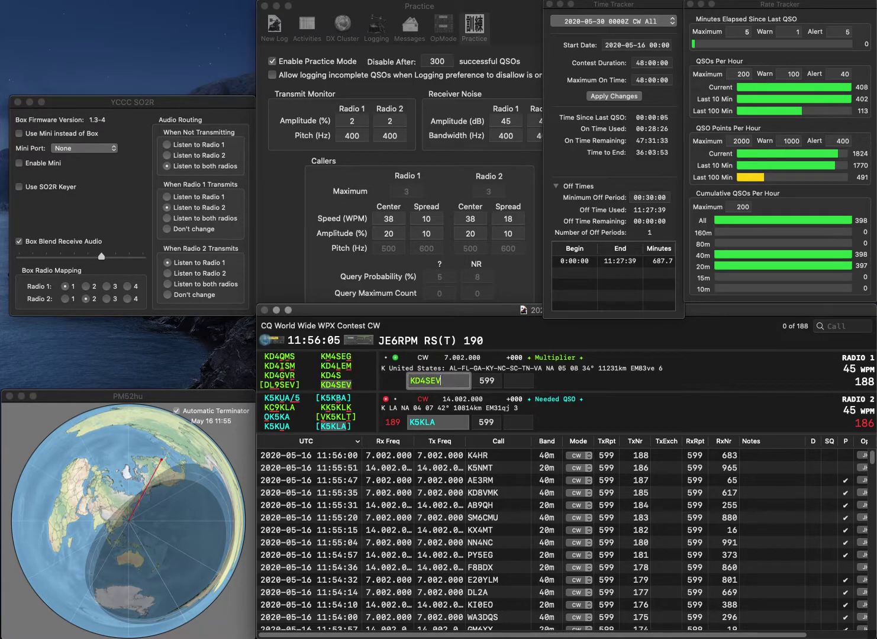
key("Return")
key("Down")
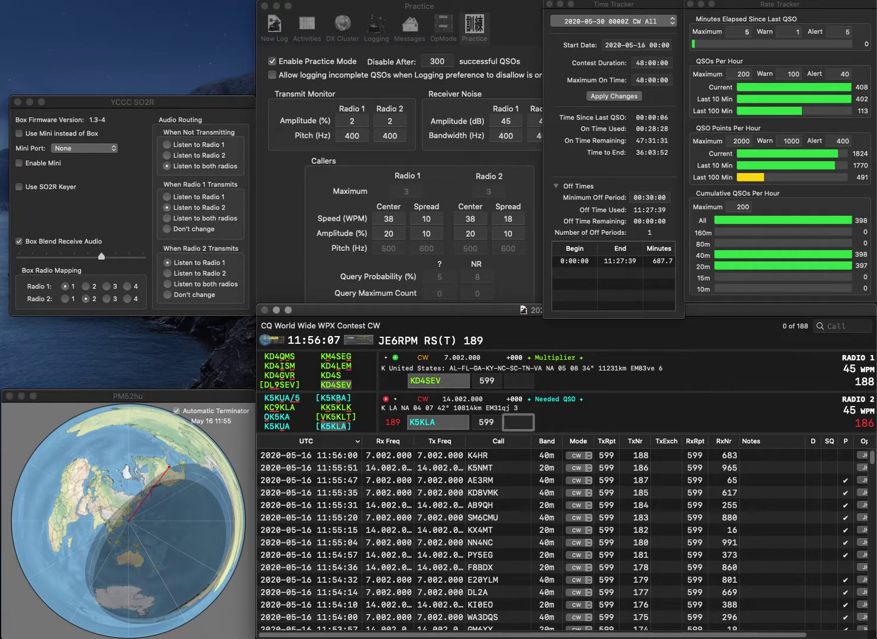
Log K5KLA with received number 912 on Radio 2 and KD4SEV with received number 560 on Radio 1
type("912")
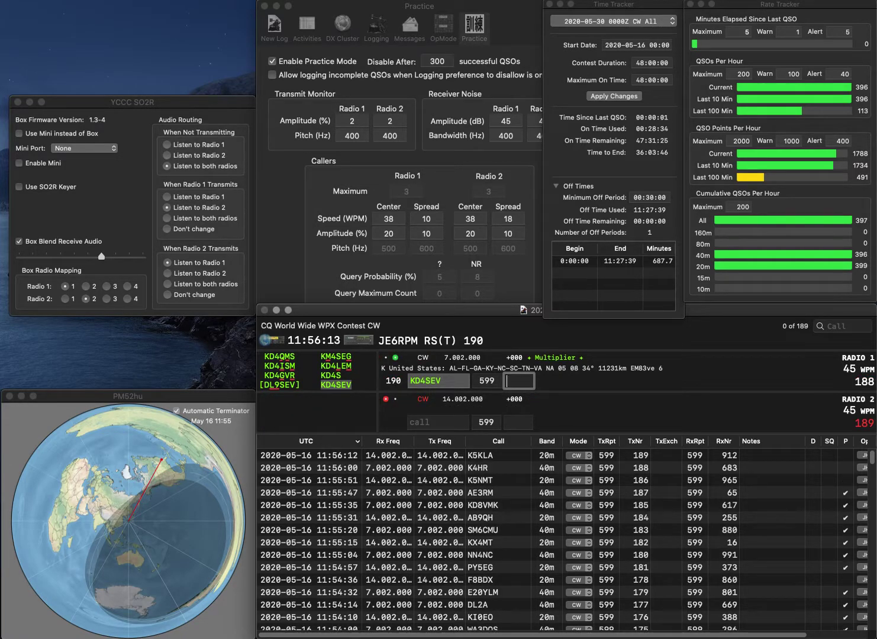
type("560")
key("Return")
type("TR")
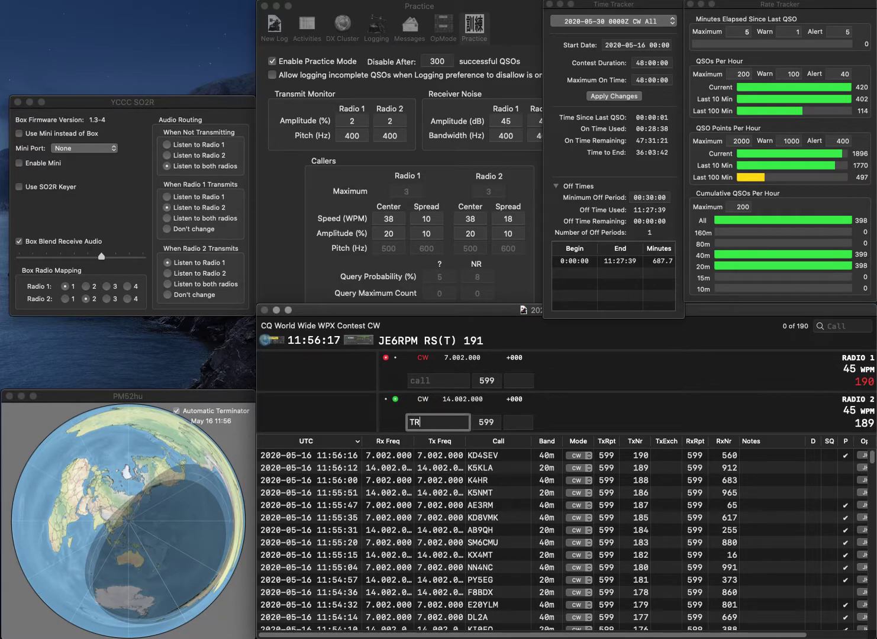
type("F")
type("KI7")
key("Return")
type("6F")
key("Home")
type("WX")
key("BackSpace")
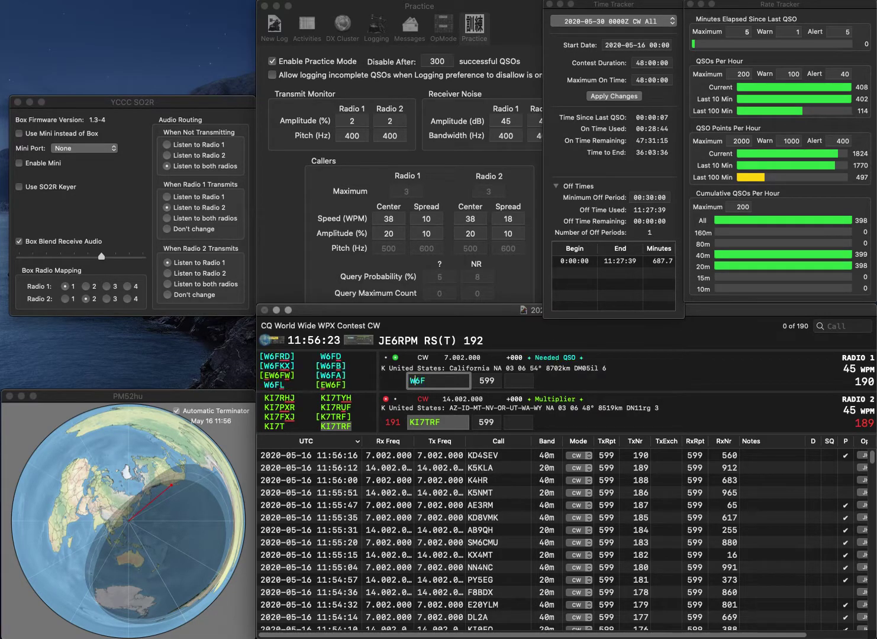
key("Return")
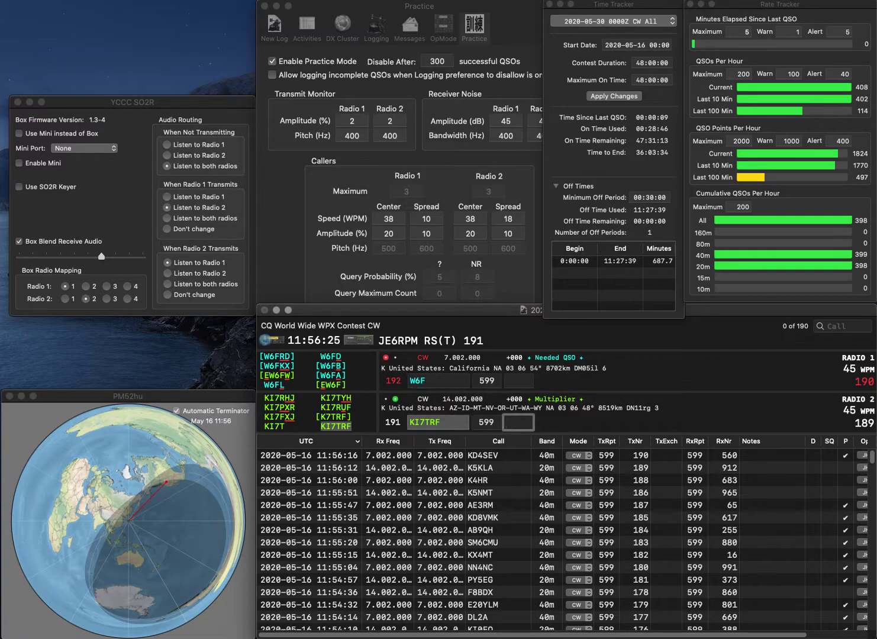
Log KI7TRF with received number 332 on Radio 2 and correct the Radio 1 call sign to WX6V, sending the exchange
type("332")
key("Return")
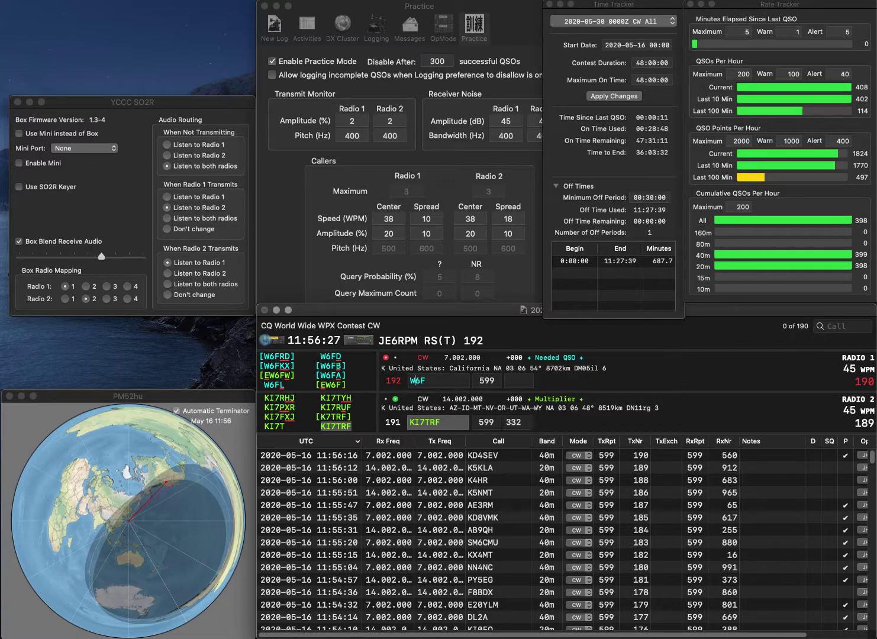
type("X")
key("Right")
key("Right")
key("BackSpace")
type("V")
key("Return")
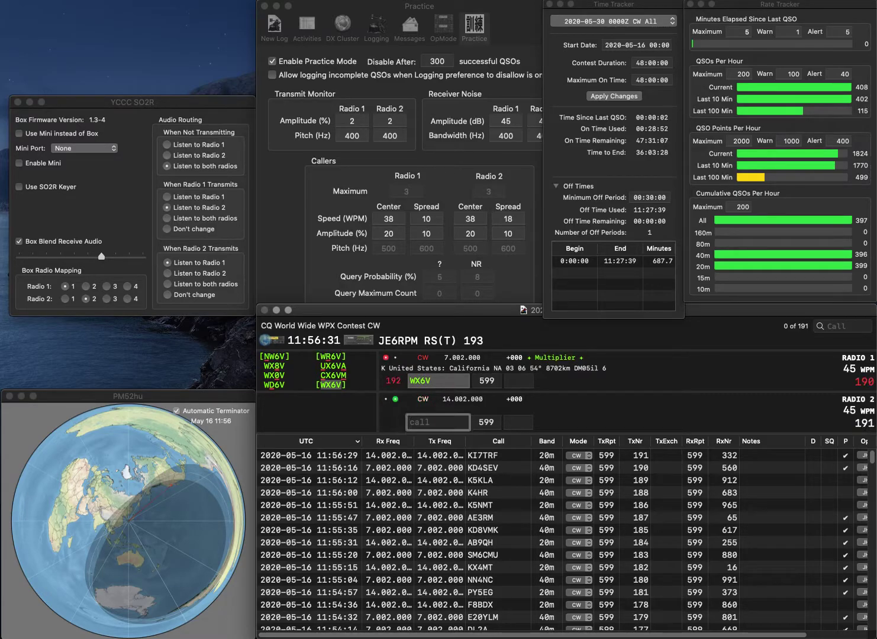
Answer the partial call 7DX on Radio 2 and log WX6V with received number 417 on Radio 1
type("7DX")
key("Return")
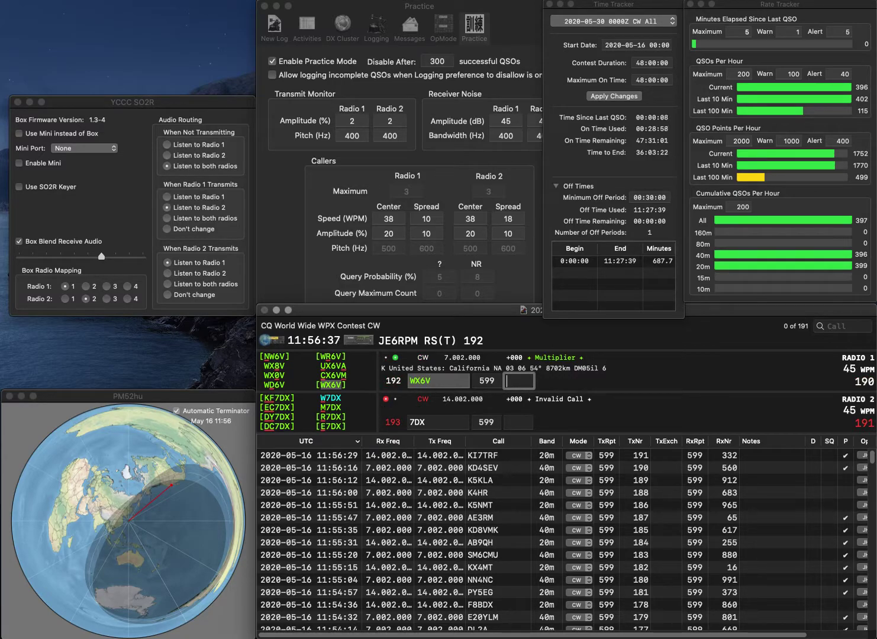
type("417")
key("Return")
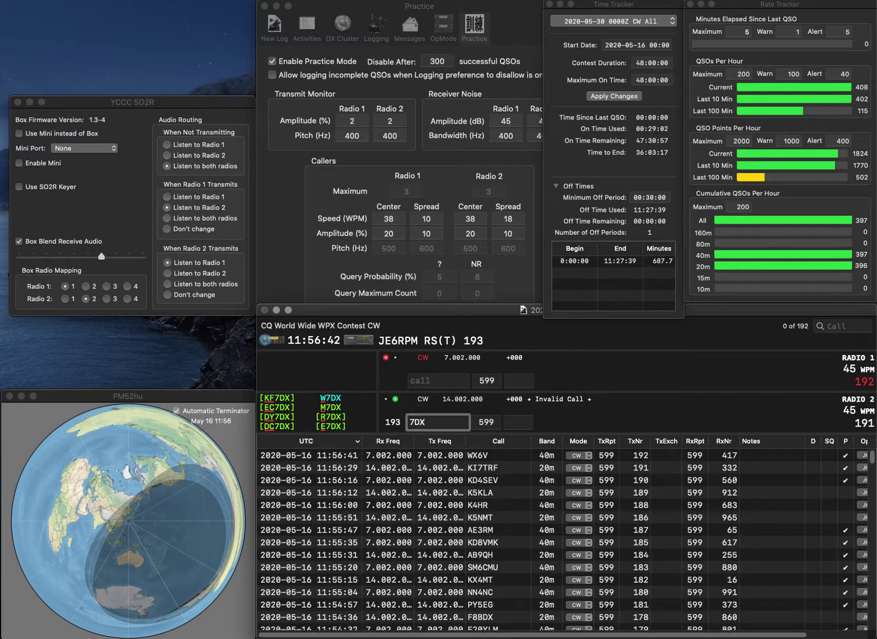
type("RT")
key("Delete")
type("6")
key("Return")
type("J68GD")
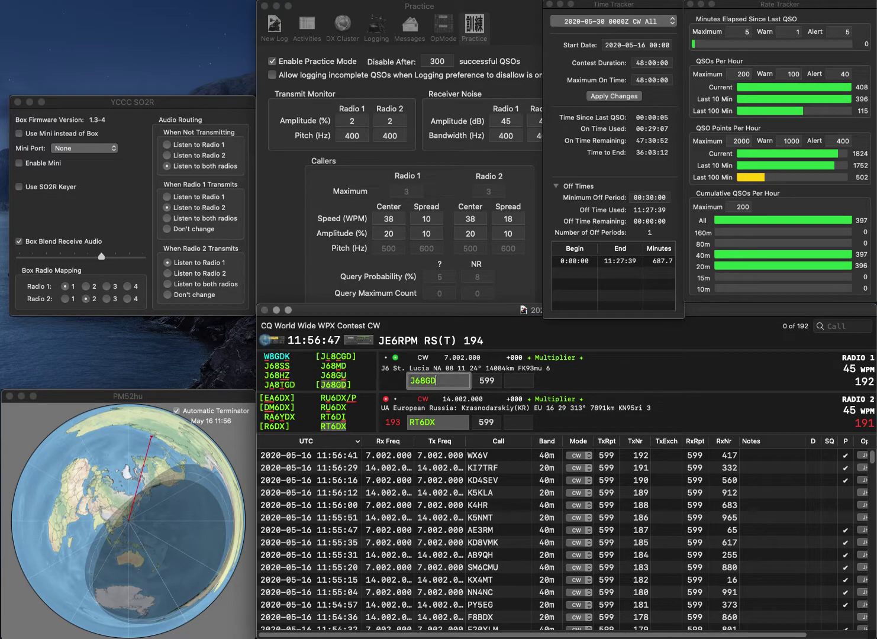
key("space")
key("Return")
key("space")
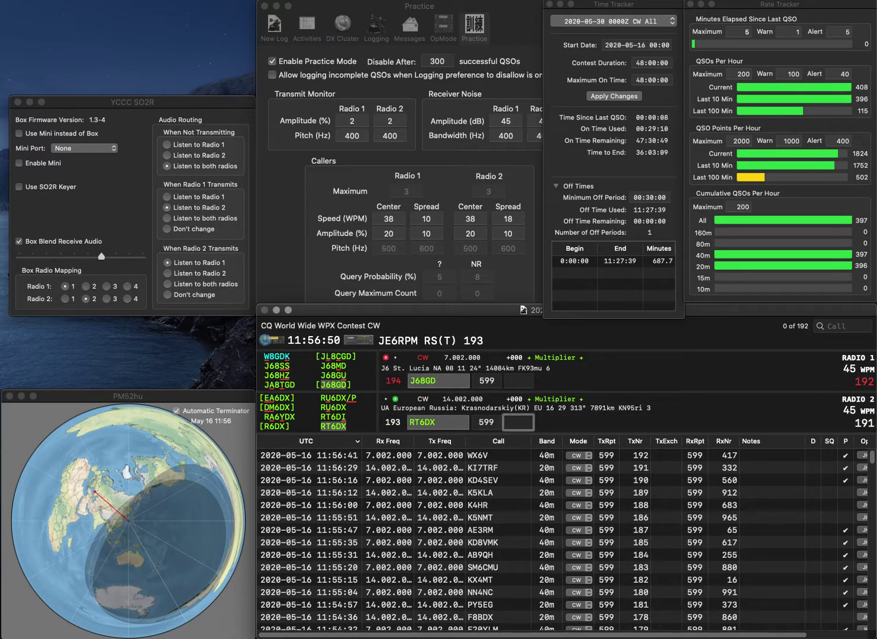
type("899")
key("Return")
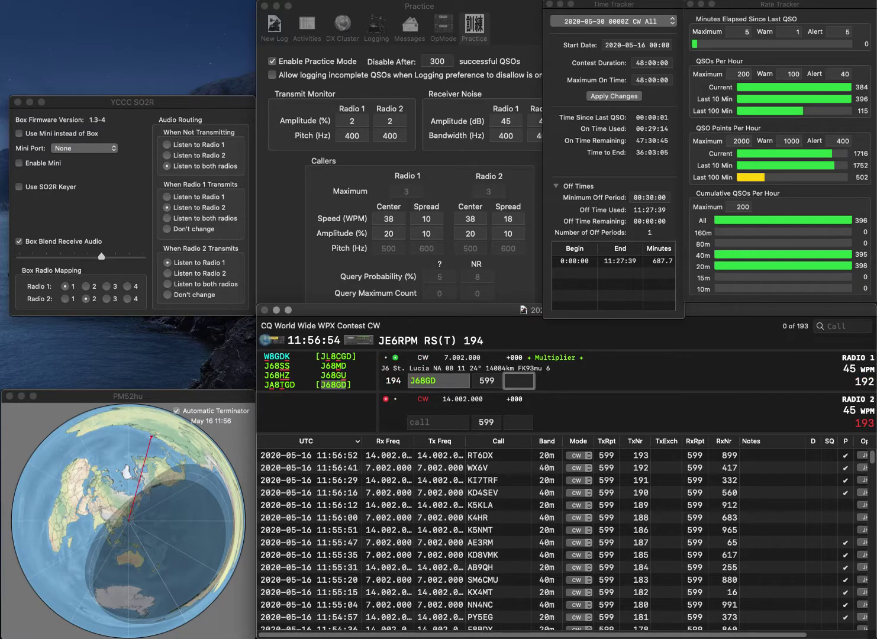
type("323")
key("Return")
Enter KZ5ED as the caller on Radio 2 and KA3DRR/6 on Radio 1, sending the exchange to each
type("Z5ED")
key("Home")
type("K")
key("Return")
type("K")
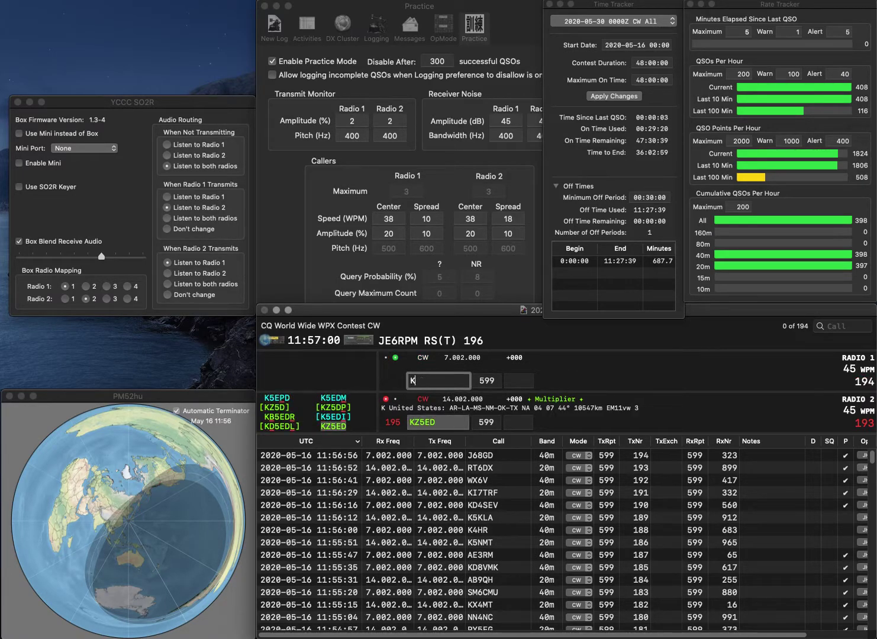
type("A3DRR/6")
key("Return")
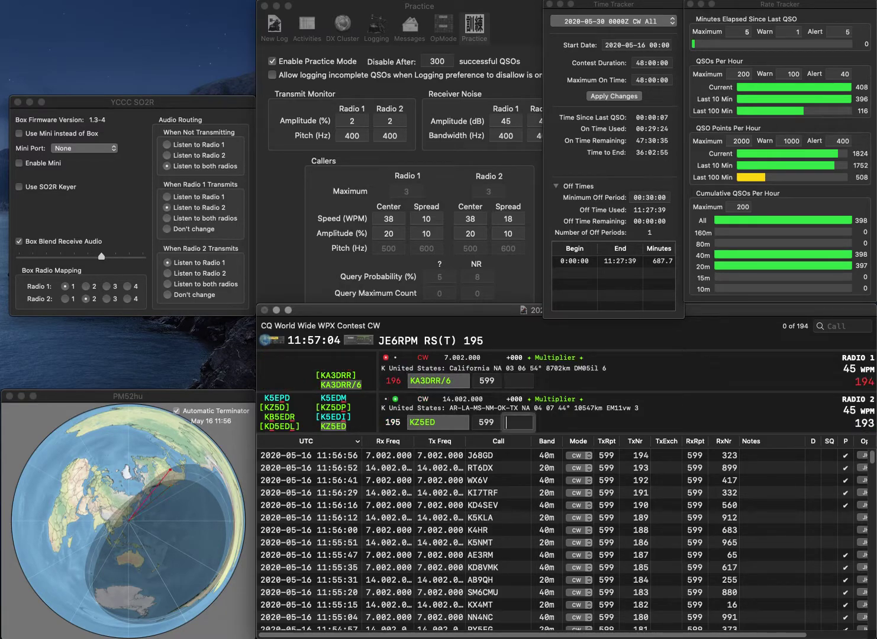
type("72")
key("Return")
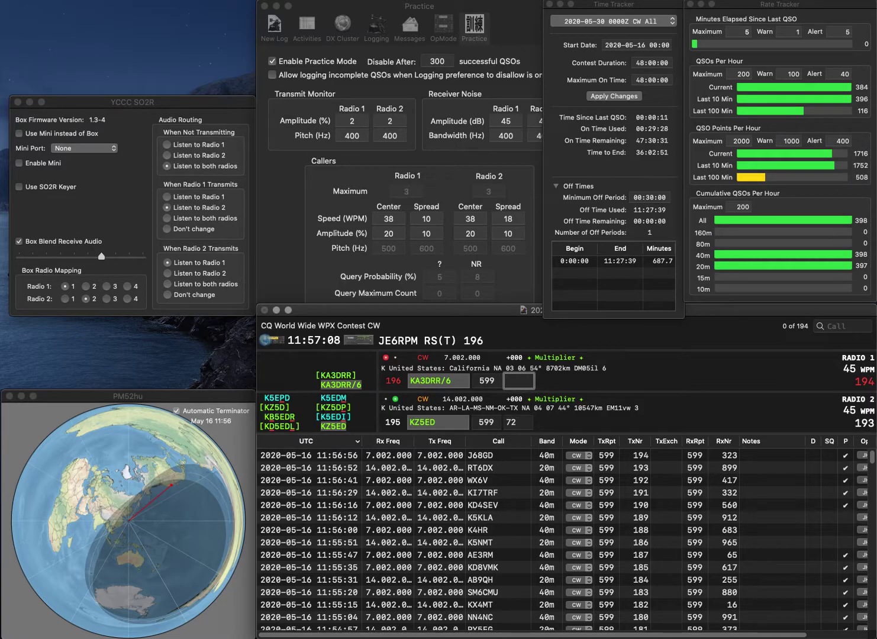
type("982")
key("Return")
Enter LT3H as the caller on Radio 2 and RA3V on Radio 1, sending the exchange to each
type("LT3H")
key("Return")
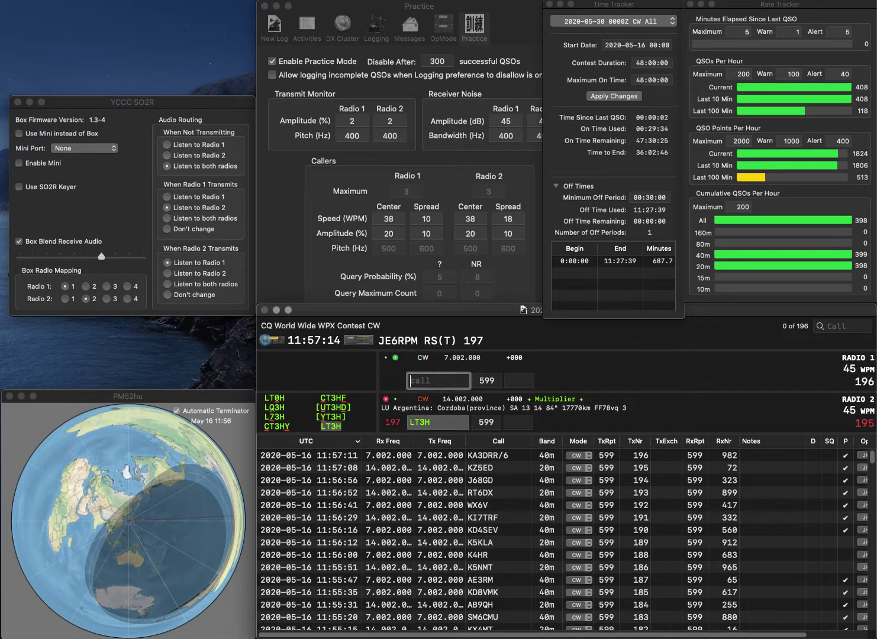
type("RA3V")
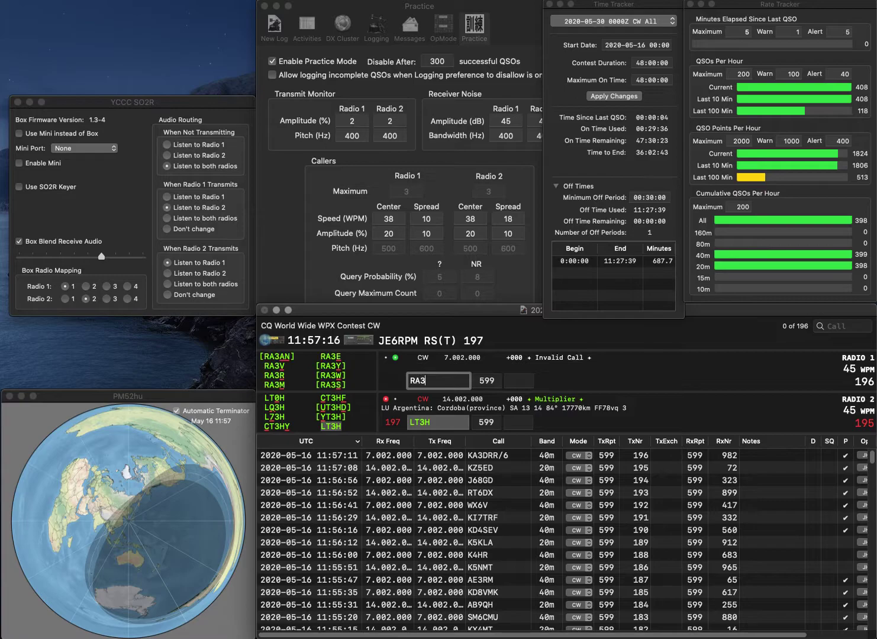
key("Tab")
key("Return")
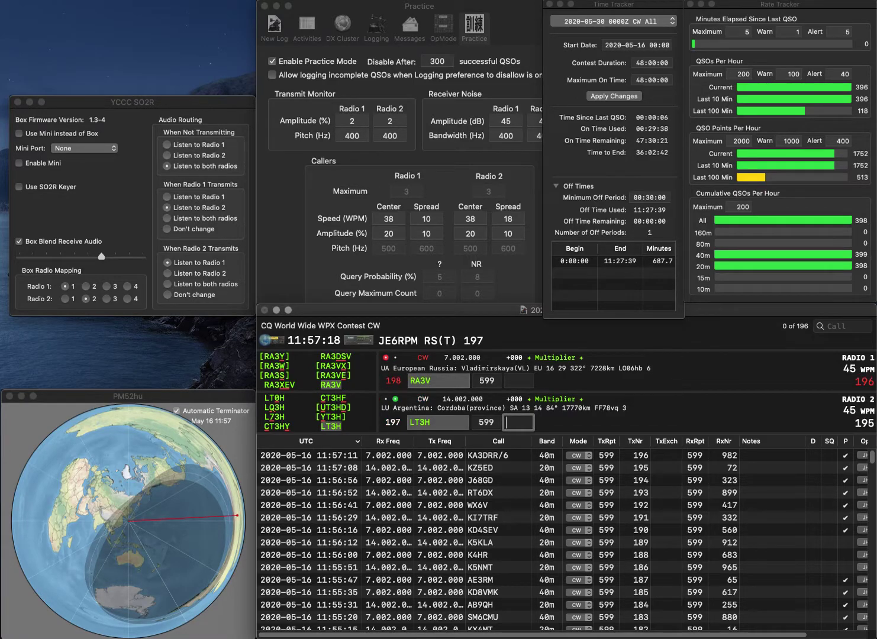
Log LT3H with received number 195 on Radio 2 and RA3V with received number 769 on Radio 1
type("195")
key("Return")
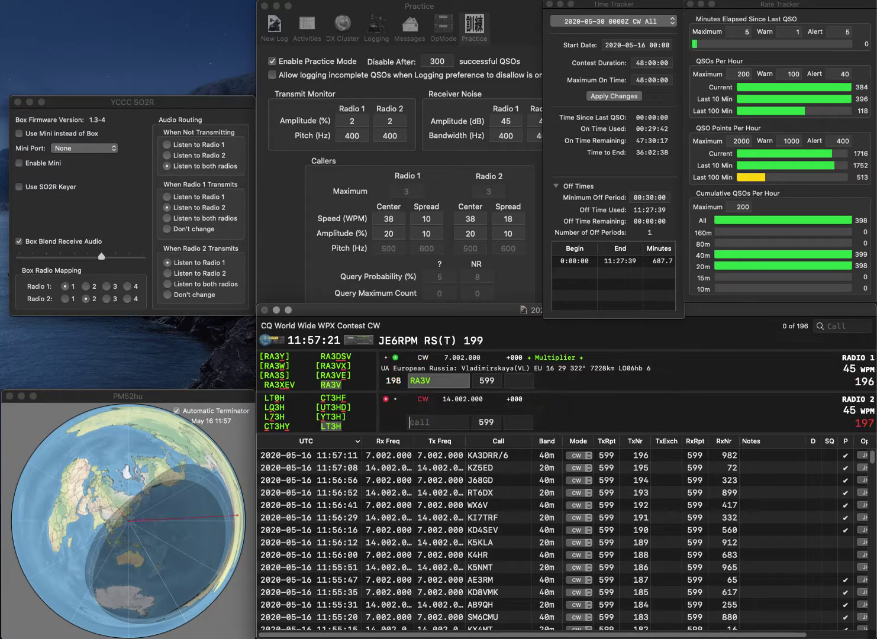
type("769")
key("Return")
Enter UT2EQ as the caller on Radio 2 and JA1DOT on Radio 1, sending the exchange to each
type("UT2")
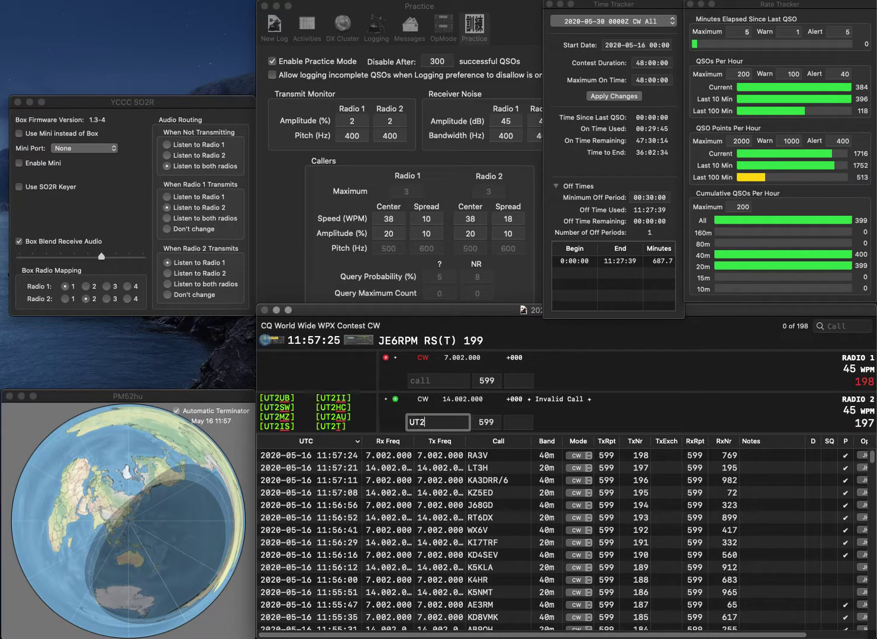
type("EQ")
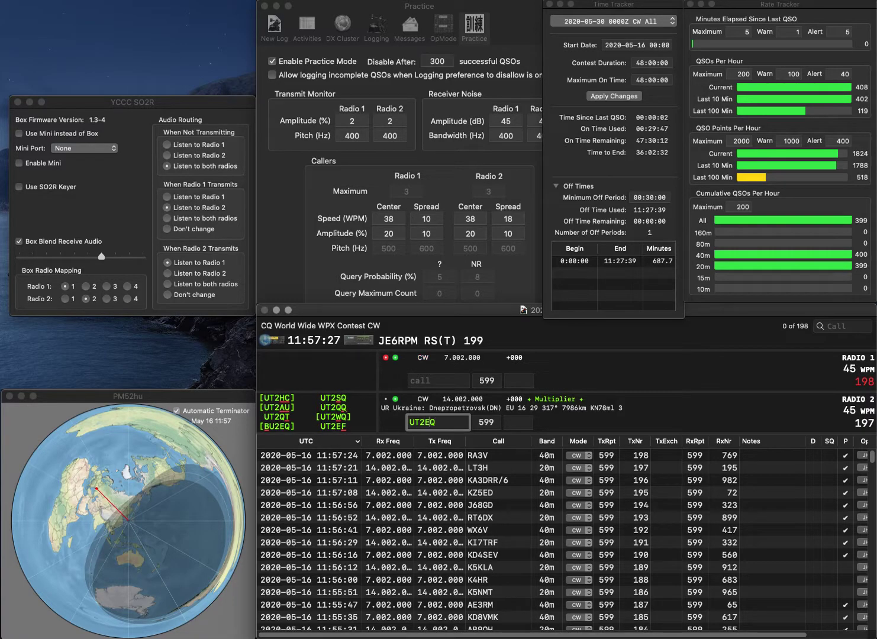
key("Return")
type("1DOT")
key("super+Left")
type("JA")
key("Return")
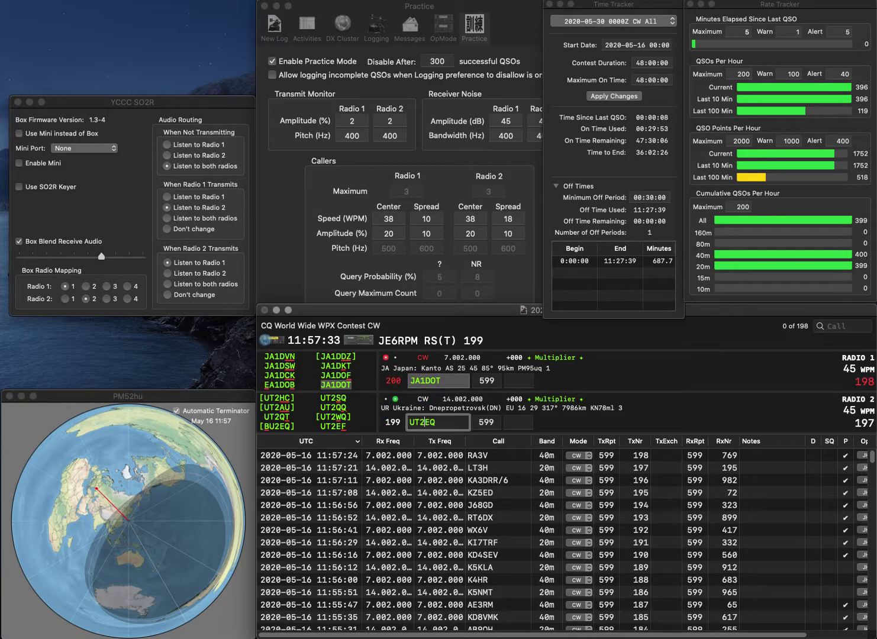
Correct the caller on Radio 2 to UT2SQ and resend the exchange
key("Delete")
type("S")
key("Return")
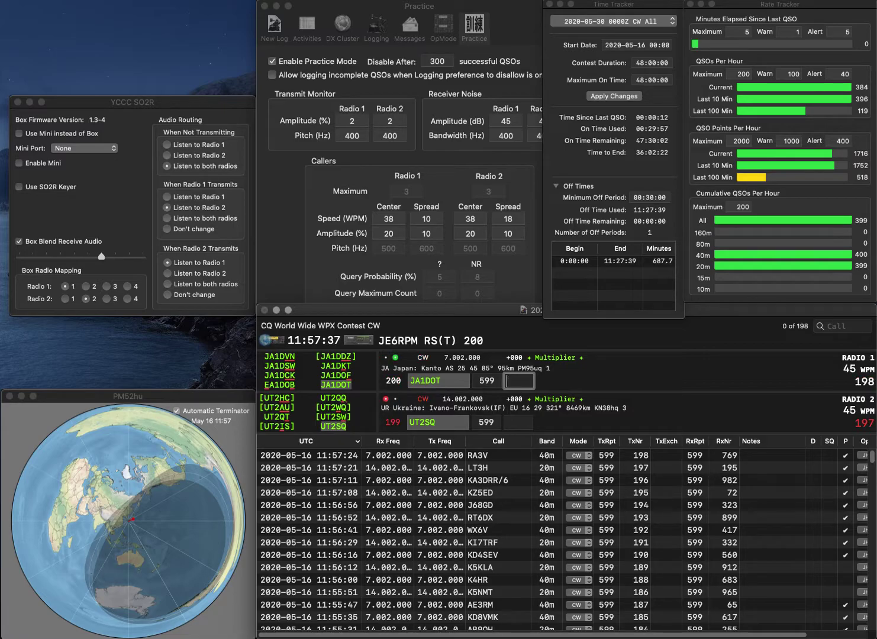
type("0")
key("Return")
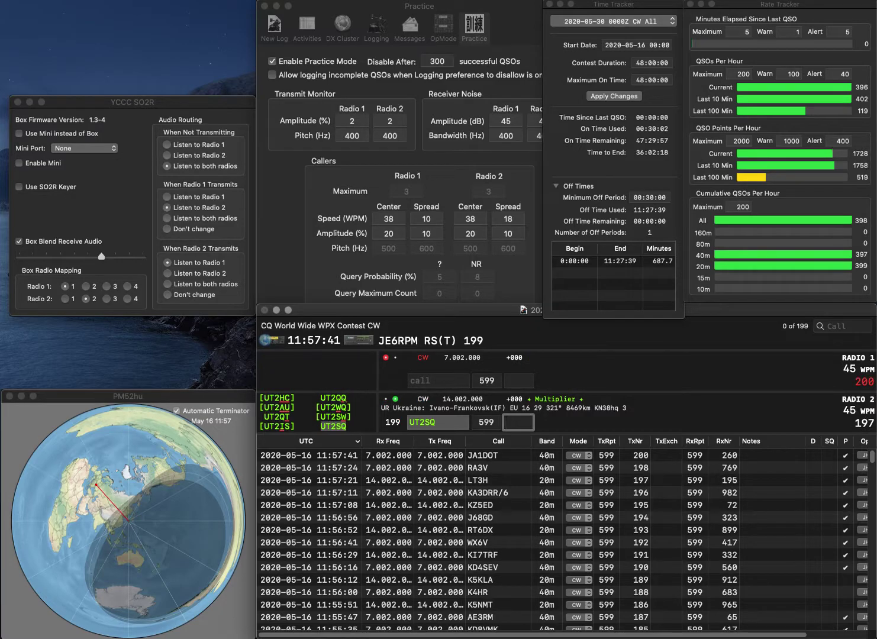
type("64")
key("Return")
key("BackSpace")
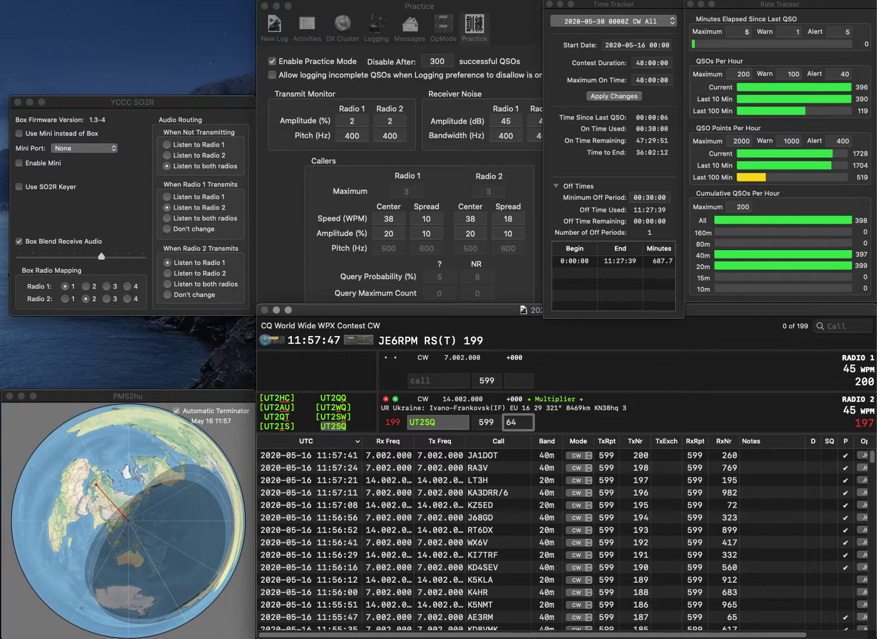
type("8")
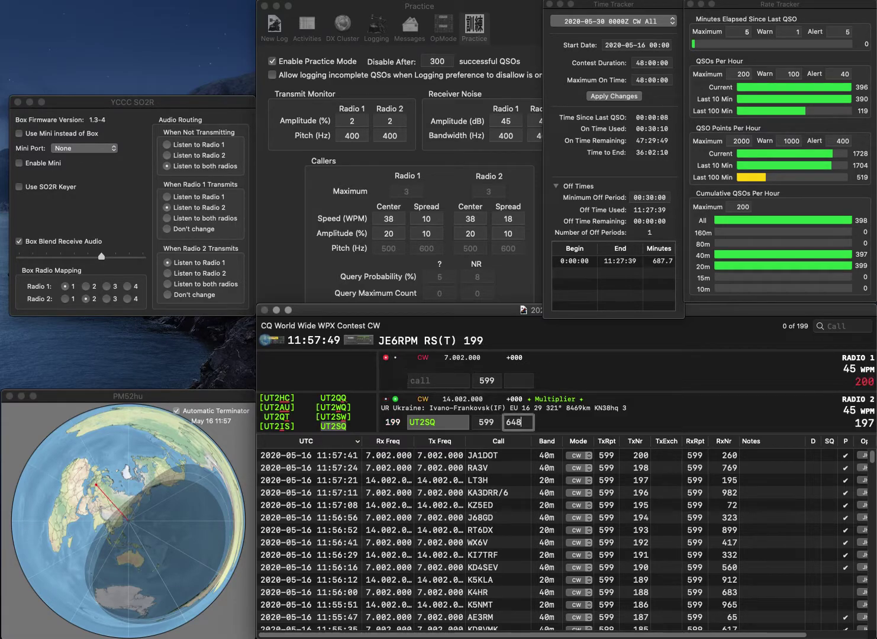
key("Return")
Enter DB1HEF as the caller on Radio 1 and the partial call M/1 on Radio 2, sending a reply to each
type("DB1SEF")
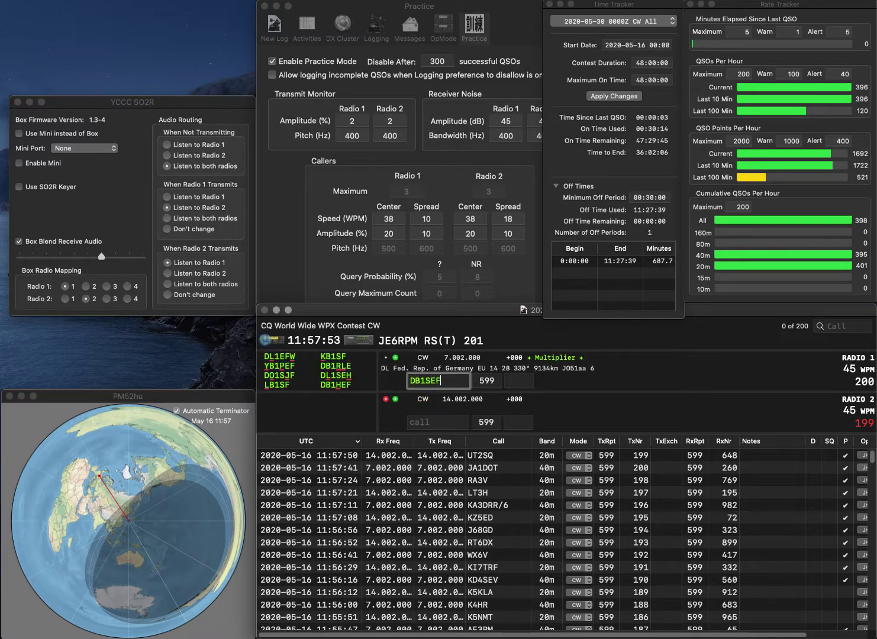
key("Left")
key("BackSpace")
type("H")
key("Return")
type("M")
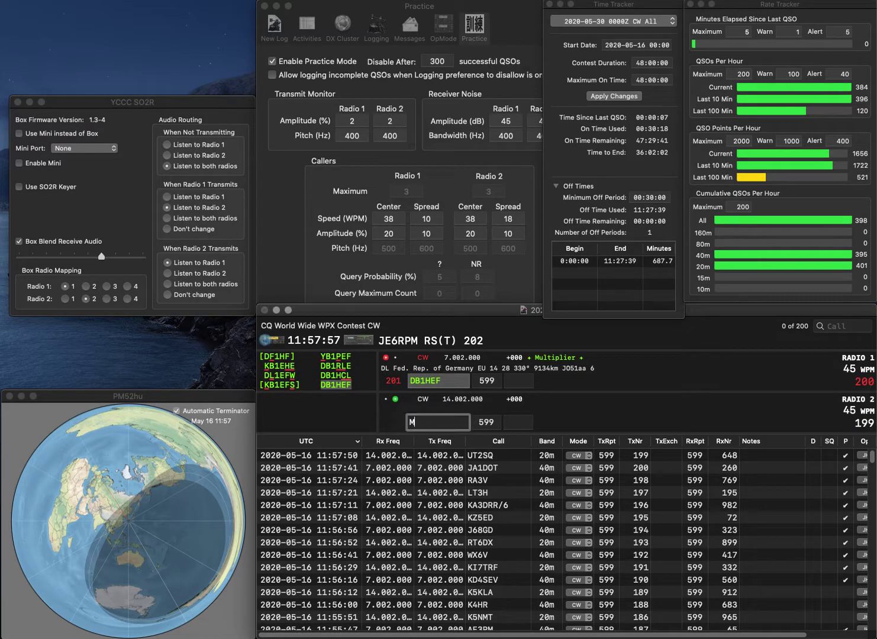
type("/1")
key("Up")
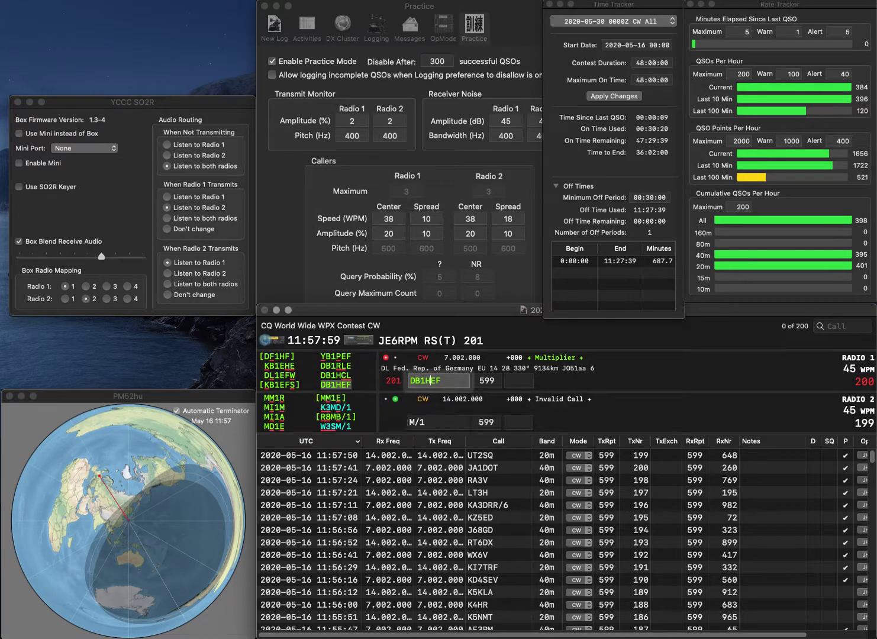
key("space")
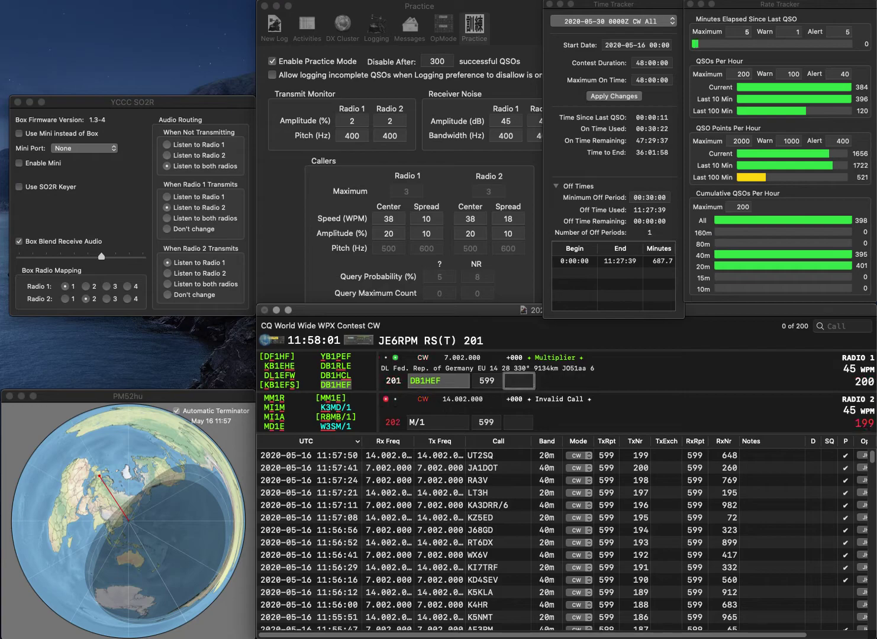
type("620")
key("Return")
type("W")
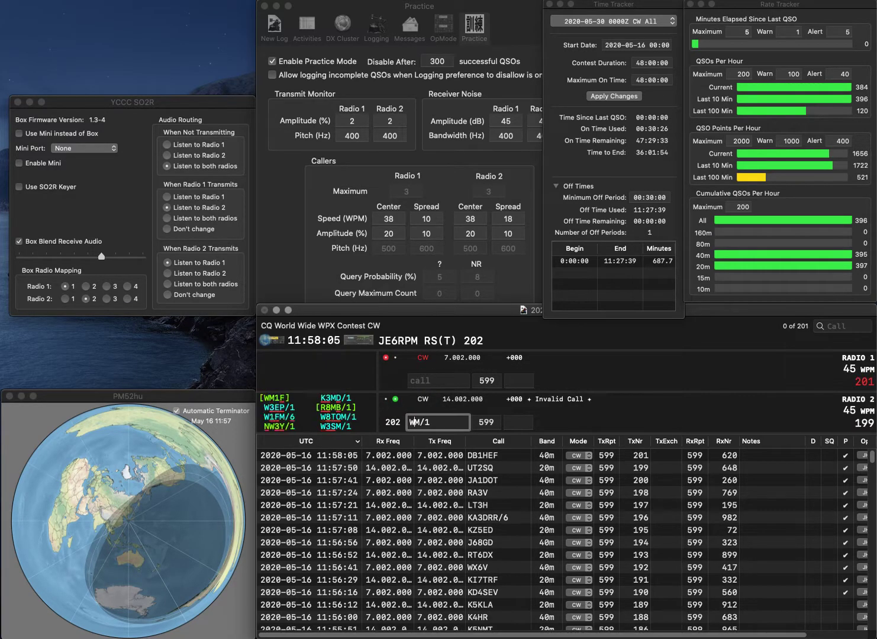
type("3S")
key("Return")
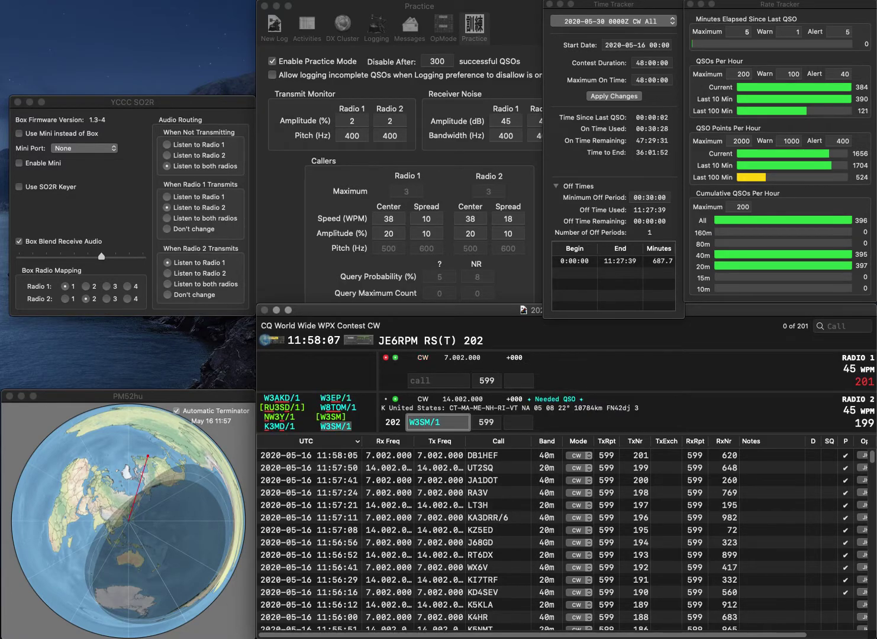
type("GS3")
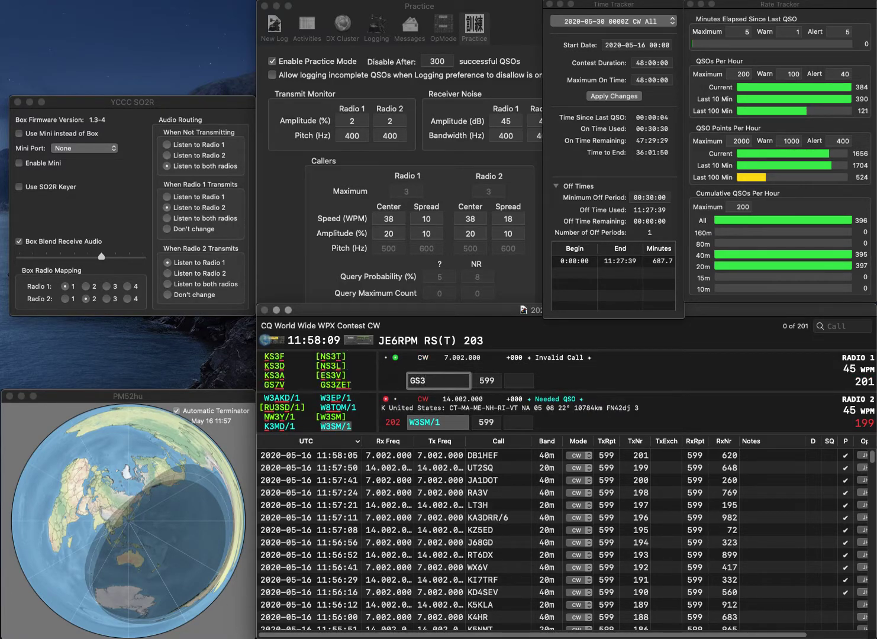
type("ZET")
key("Return")
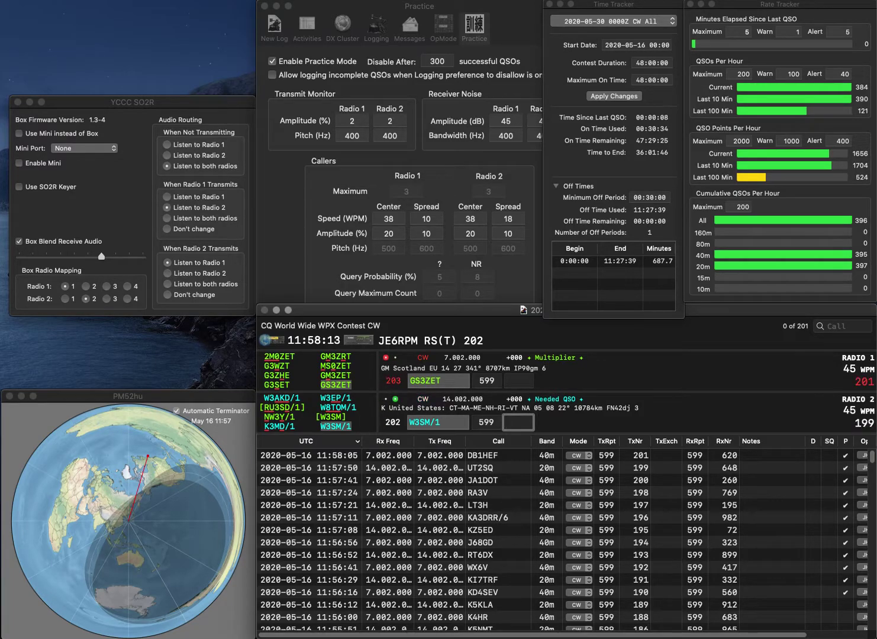
type("810")
key("Return")
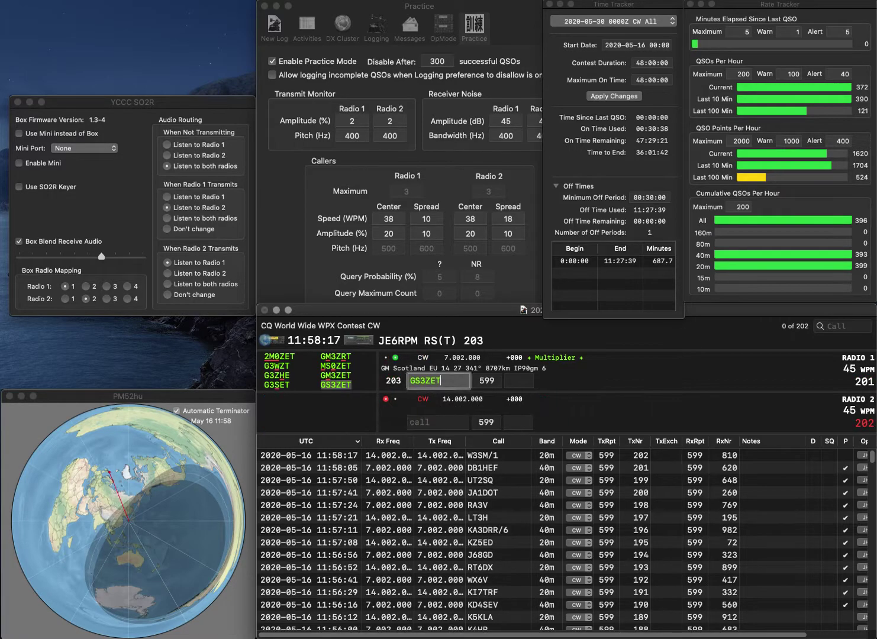
type("231")
key("Return")
type("D")
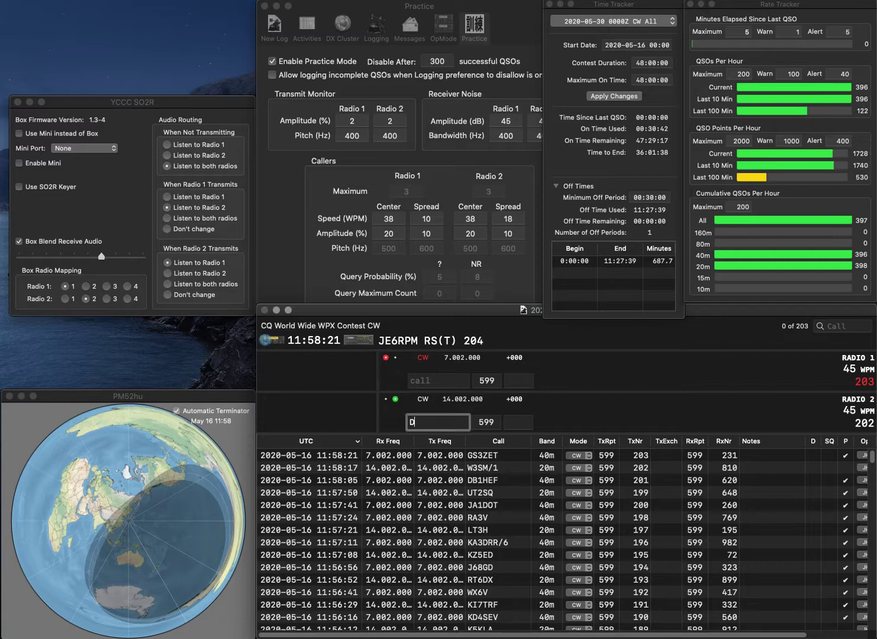
type("WA5")
key("Return")
type("KI6SCT")
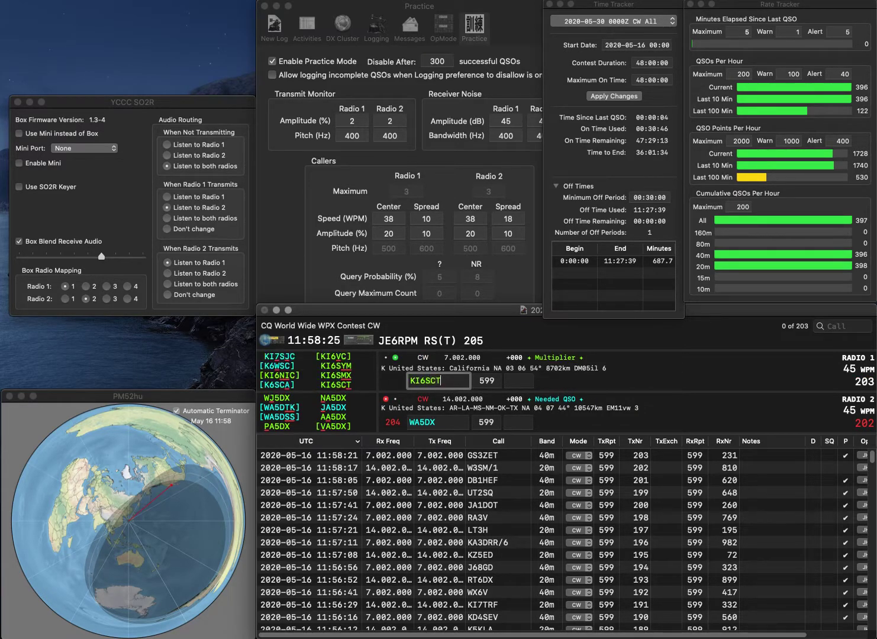
key("Return")
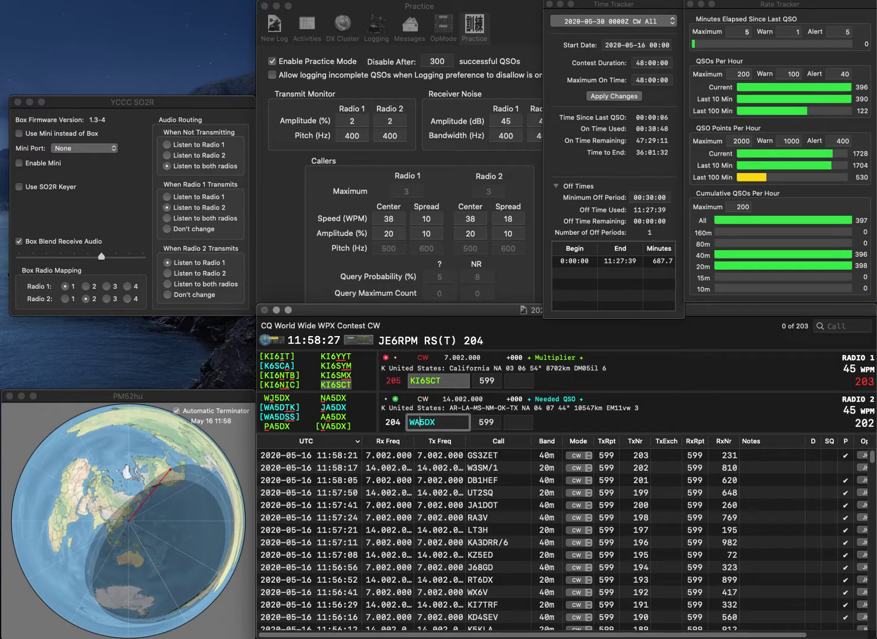
Correct the caller on Radio 2 to WM5DX and resend the exchange
key("BackSpace")
type("M")
key("Return")
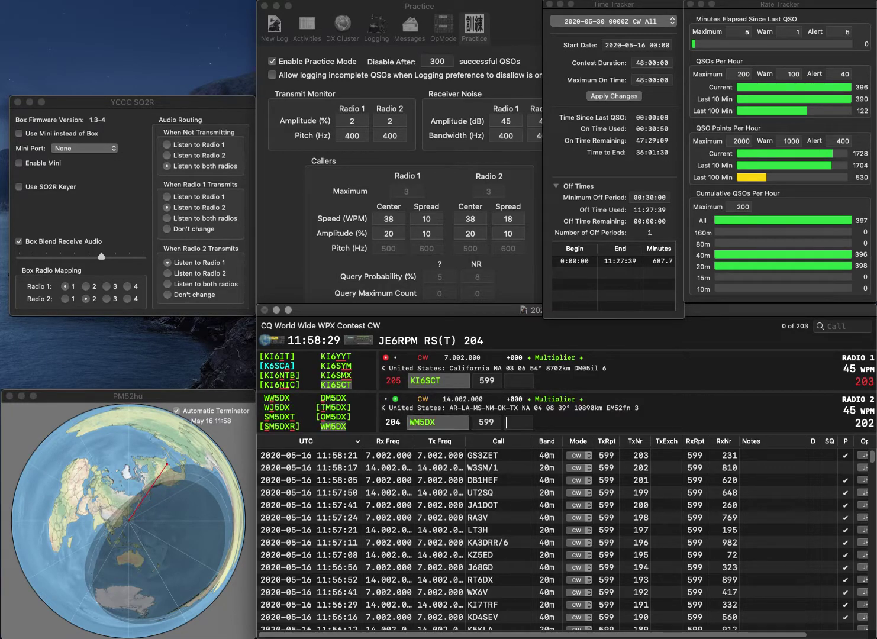
key("space")
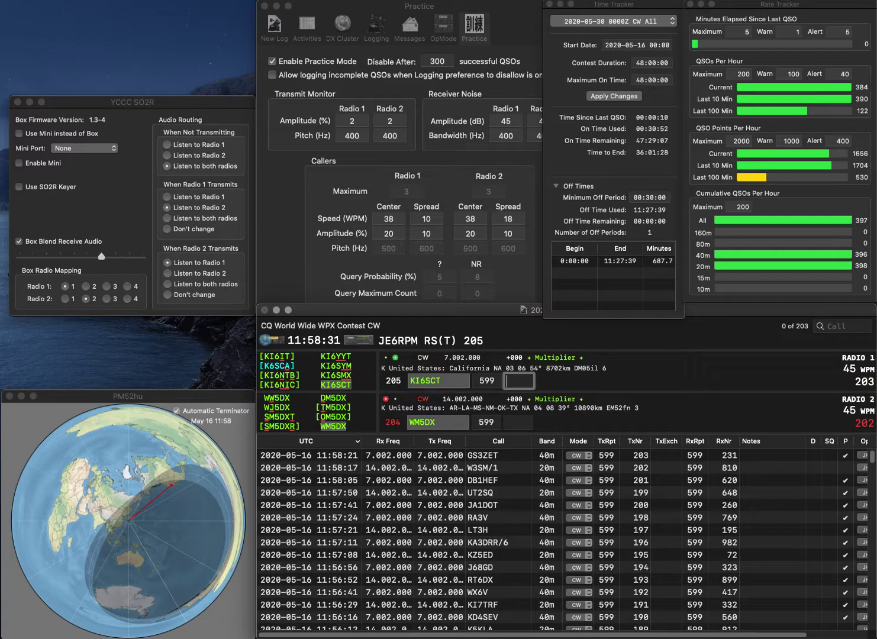
Log KI6SCT with received number 442 on Radio 1 and WM5DX with received number 213 on Radio 2
type("442")
key("Return")
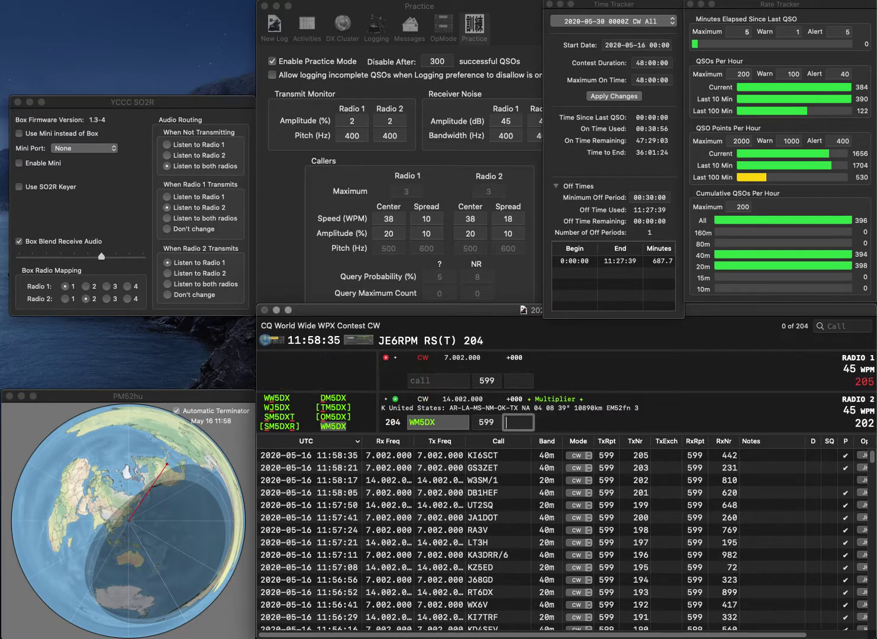
type("21")
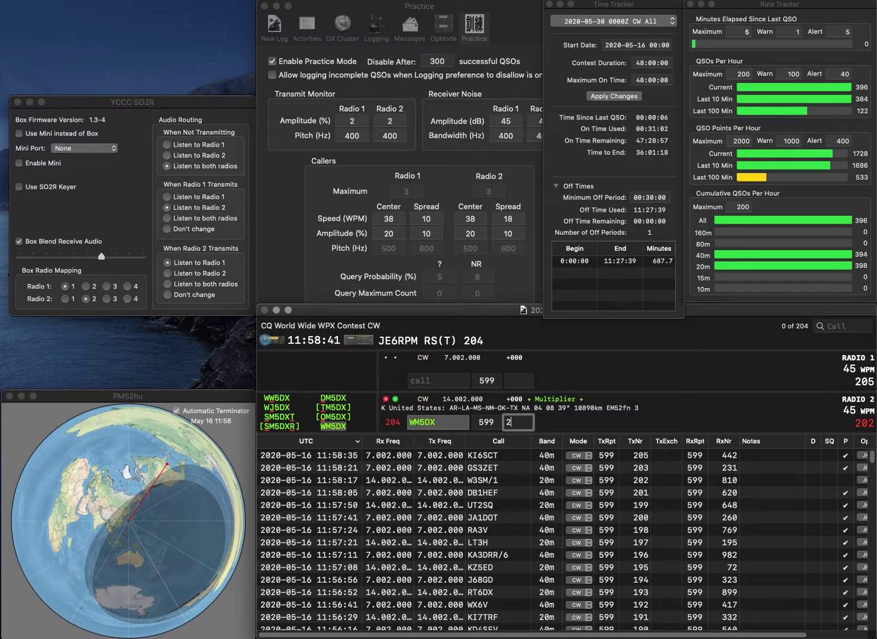
type("13")
key("Return")
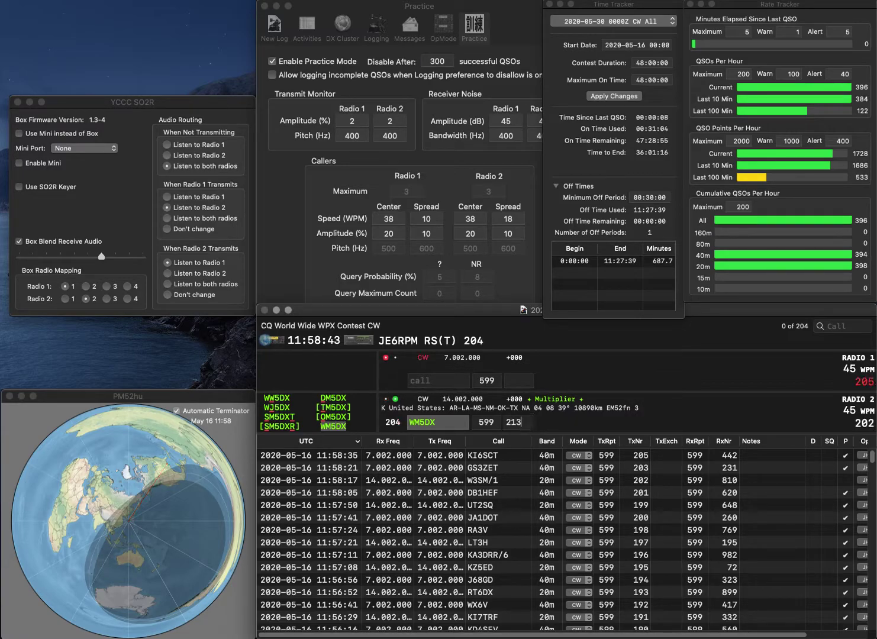
type("DF3NW")
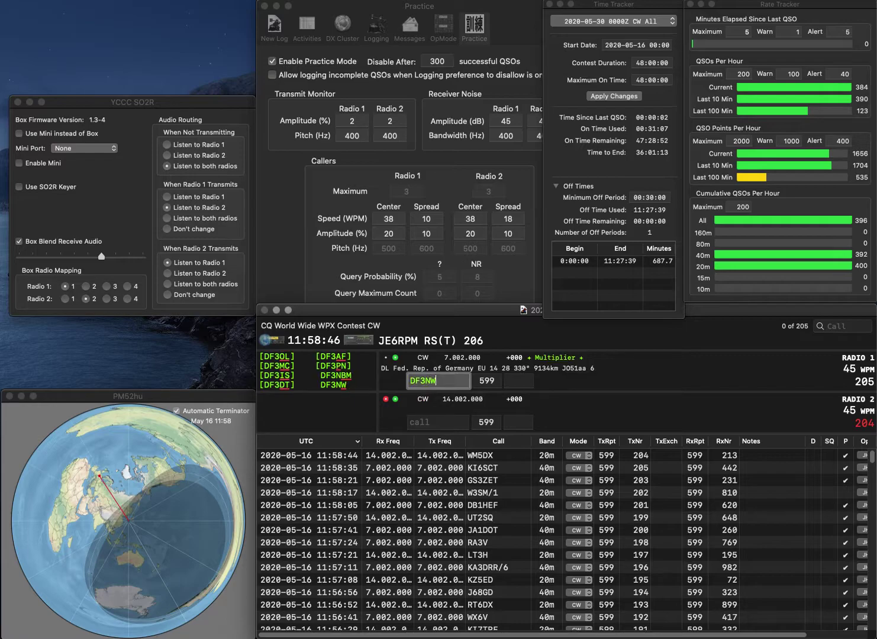
key("Return")
type("N3DXX")
key("Return")
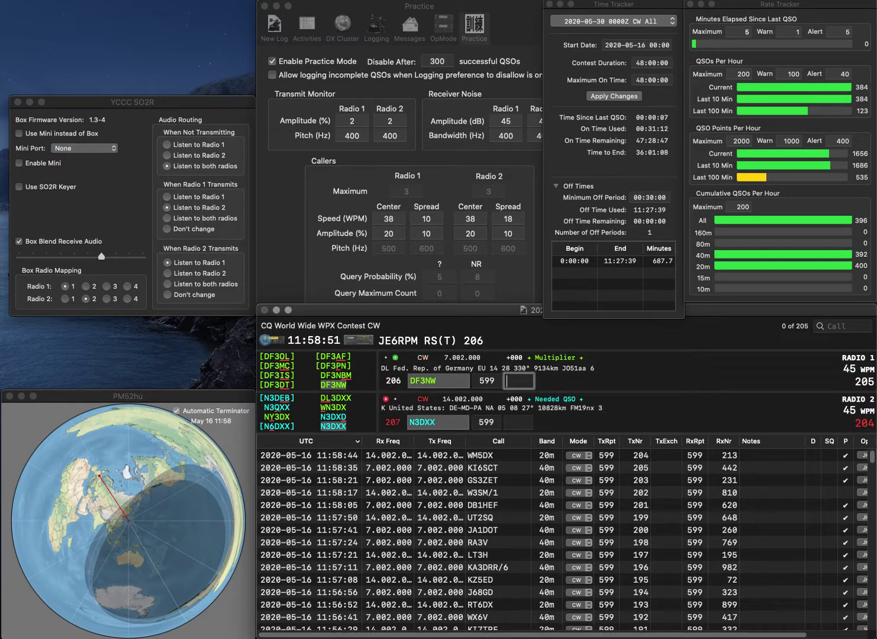
Log DF3NW with received number 423 on Radio 1 and N3DXX with received number 436 on Radio 2
type("423")
key("Return")
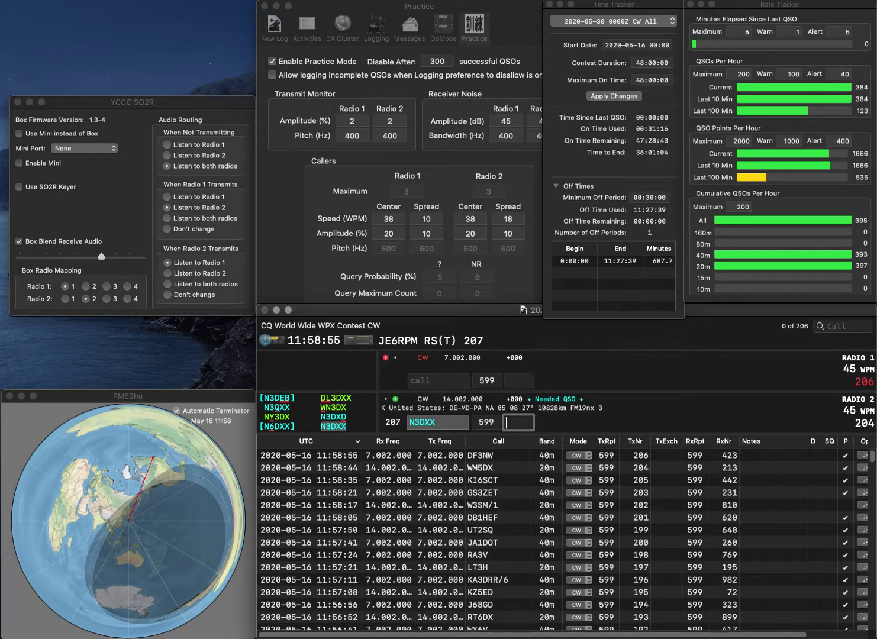
type("436")
key("Return")
type("4HBW")
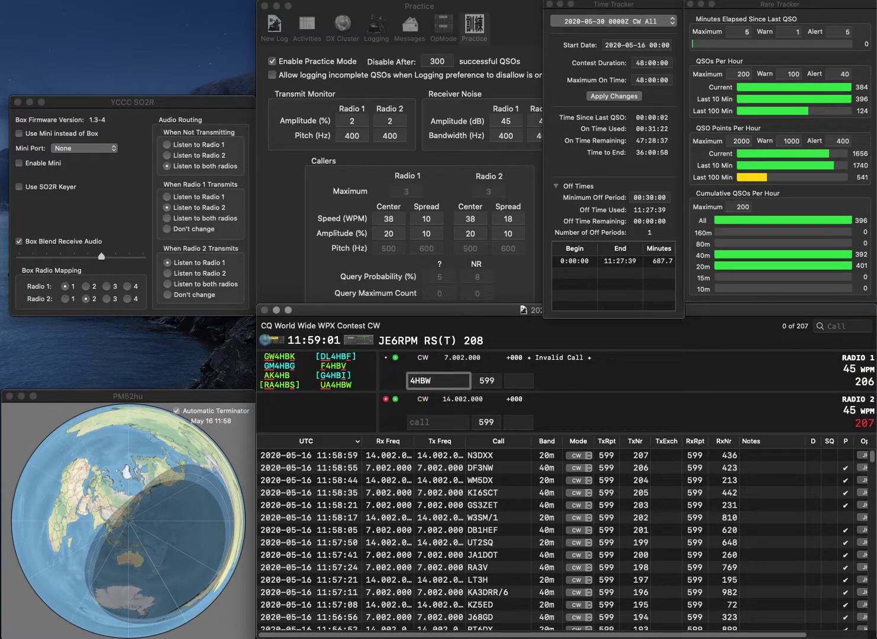
type("UA")
key("Return")
type("CB6WW")
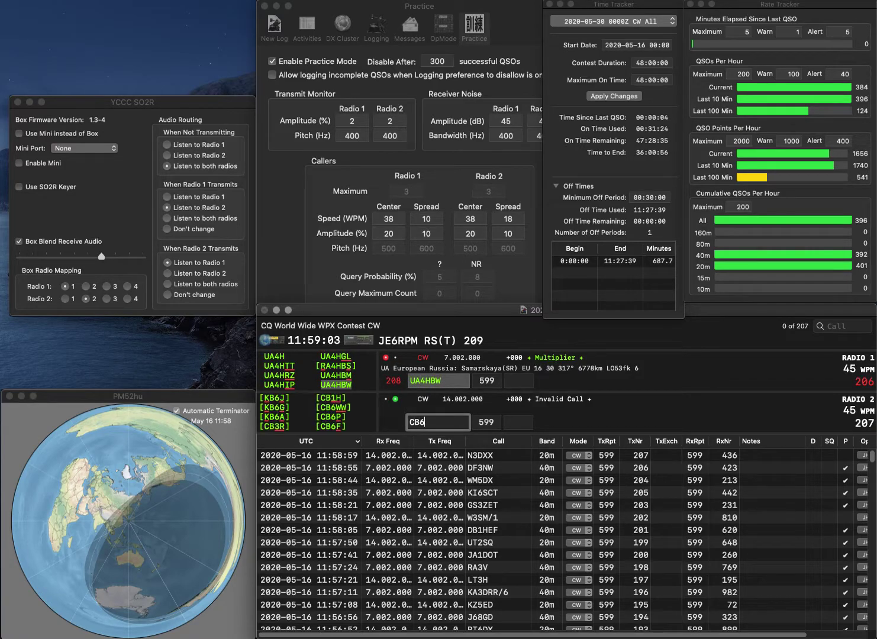
key("Return")
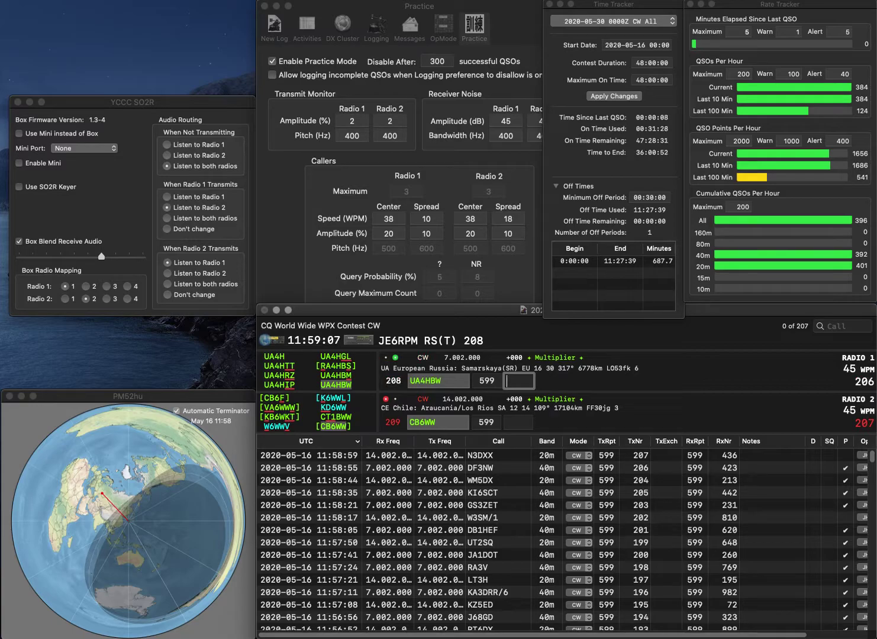
type("827")
key("Return")
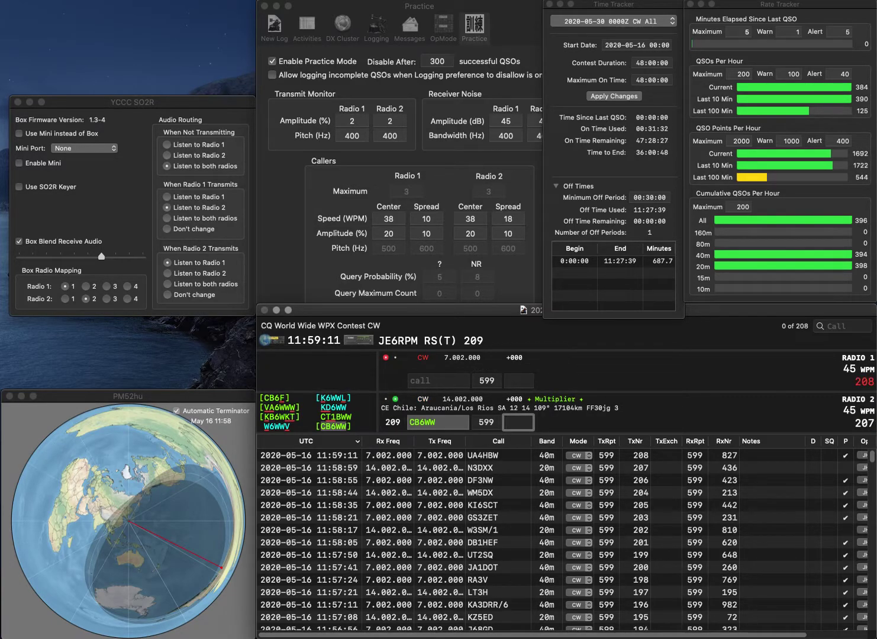
type("474")
key("Return")
type("RC9J")
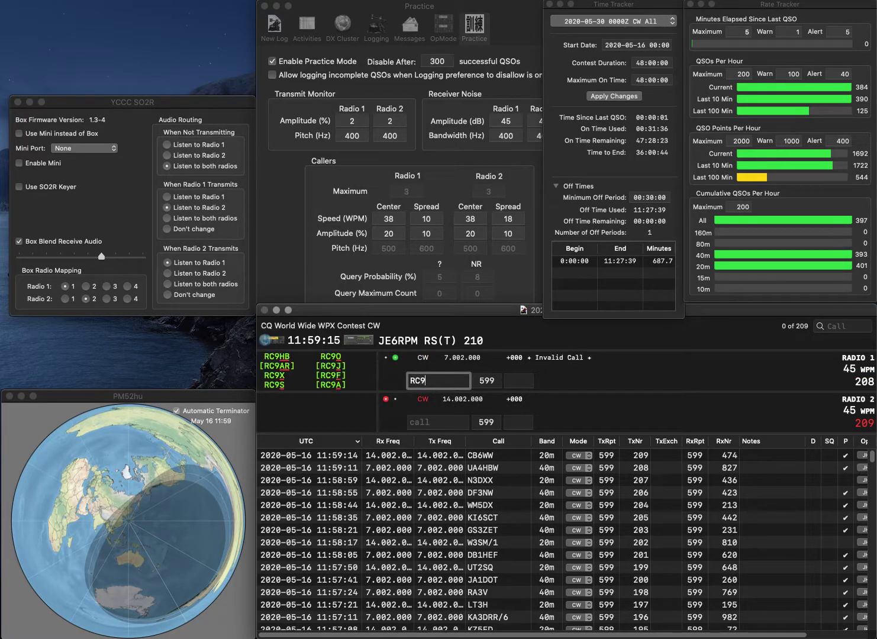
key("Return")
type("L33M")
key("Return")
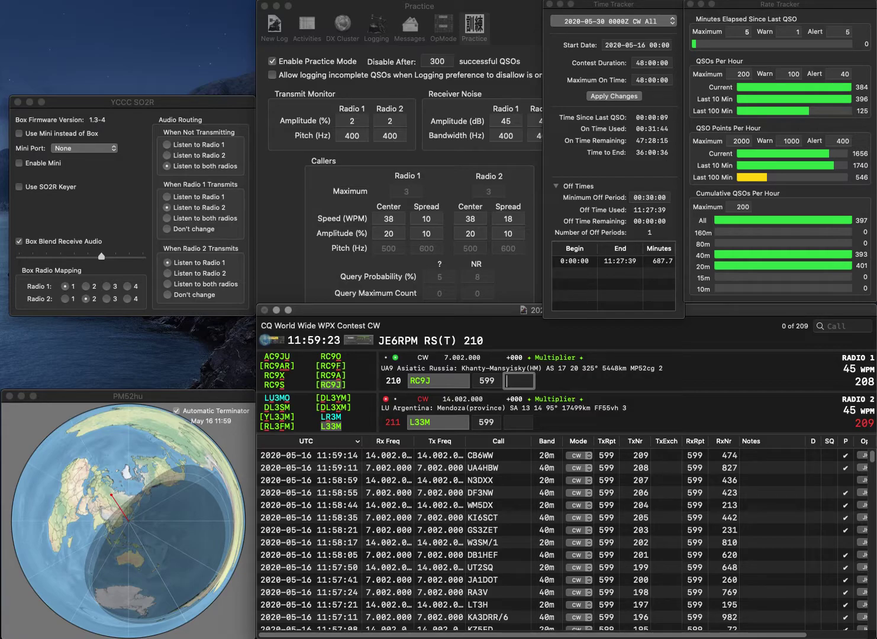
type("04")
key("Return")
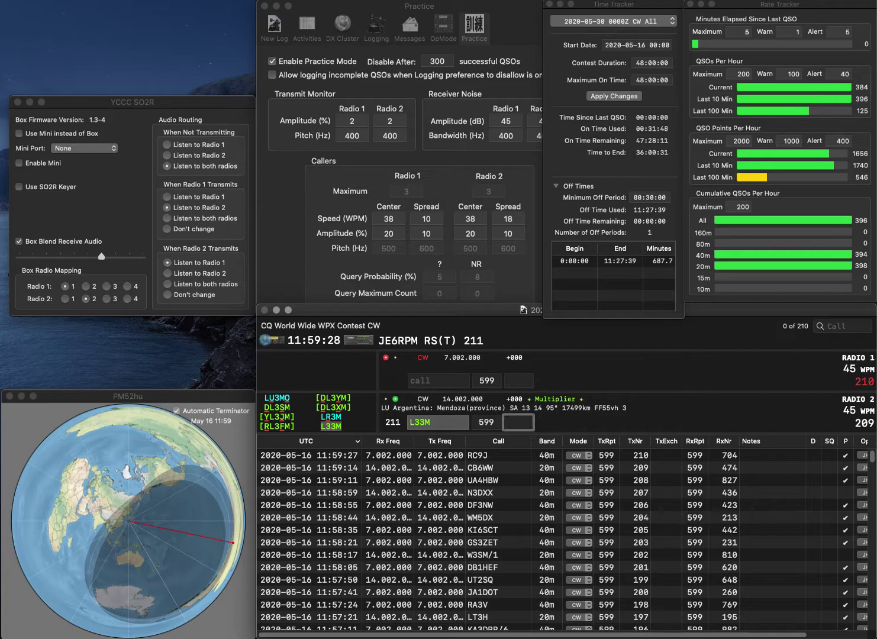
type("44")
key("Return")
type("UB7A")
key("space")
key("Return")
type("PY5AMF")
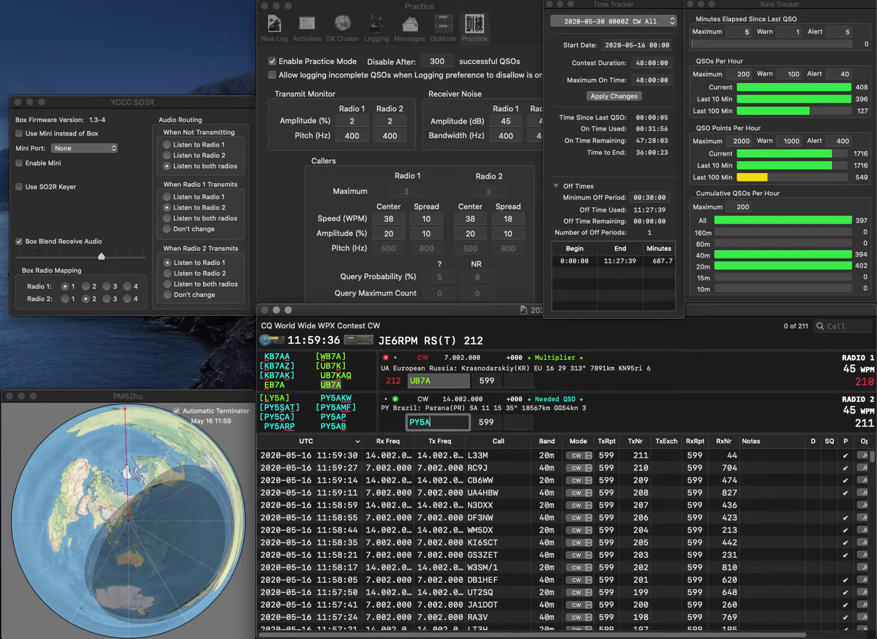
key("Return")
left_click(520, 381)
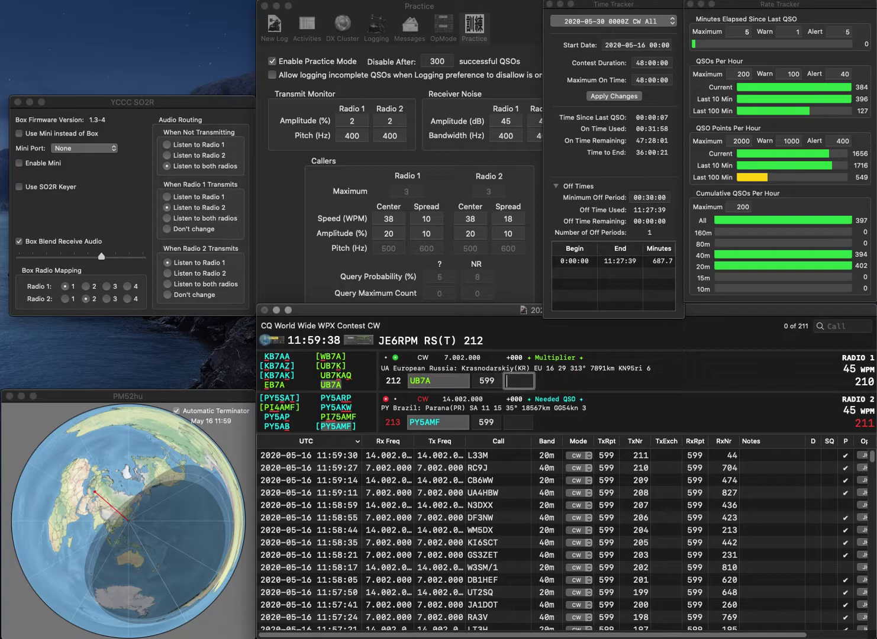
type("547")
key("Return")
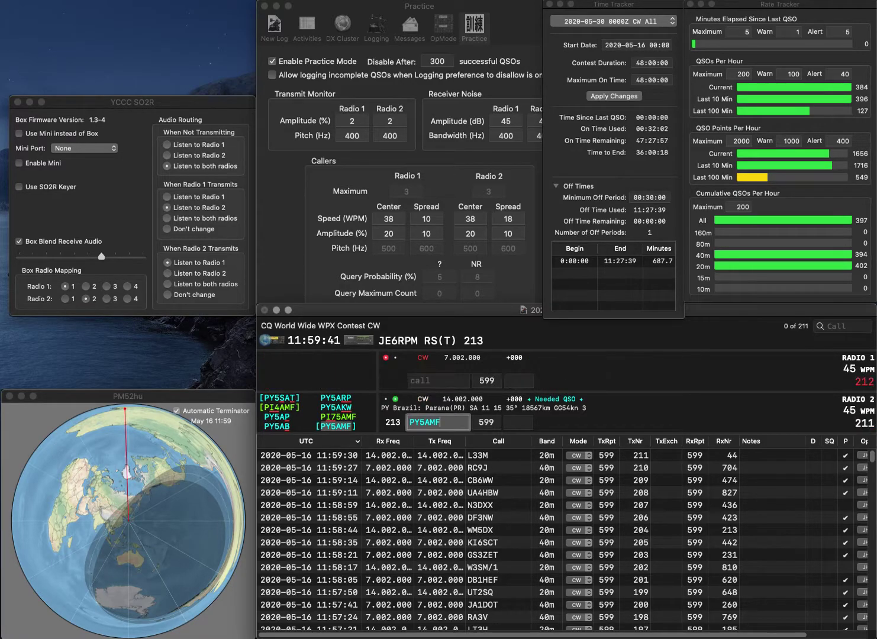
left_click(518, 423)
type("175")
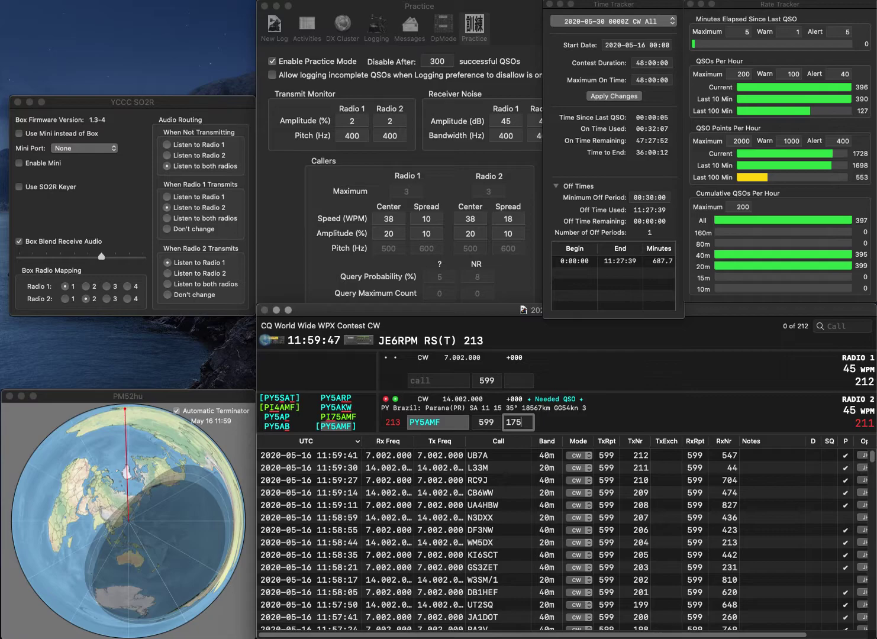
key("Return")
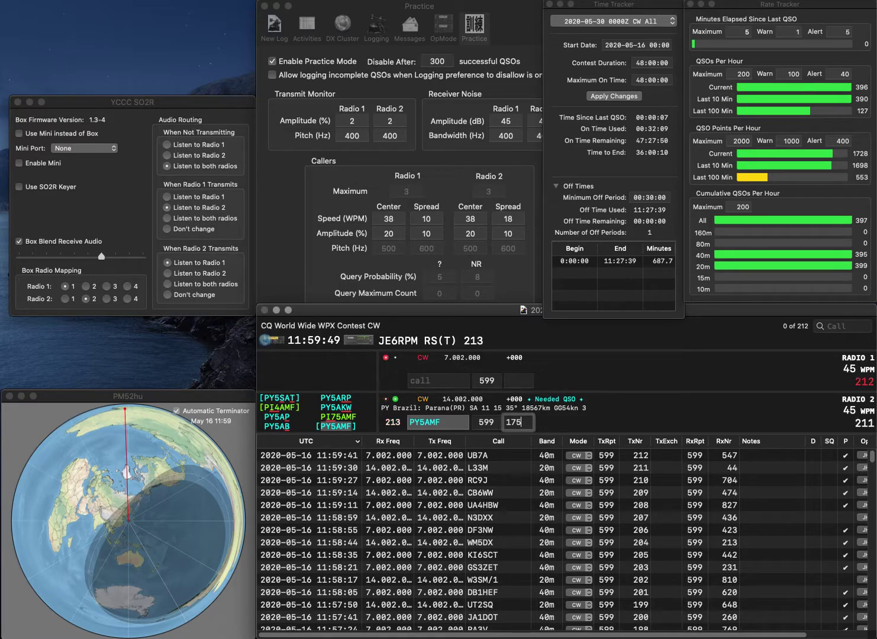
Enter KE2IL as the caller on Radio 1 and W7RTC on Radio 2, sending the exchange to each
type("KE2IL")
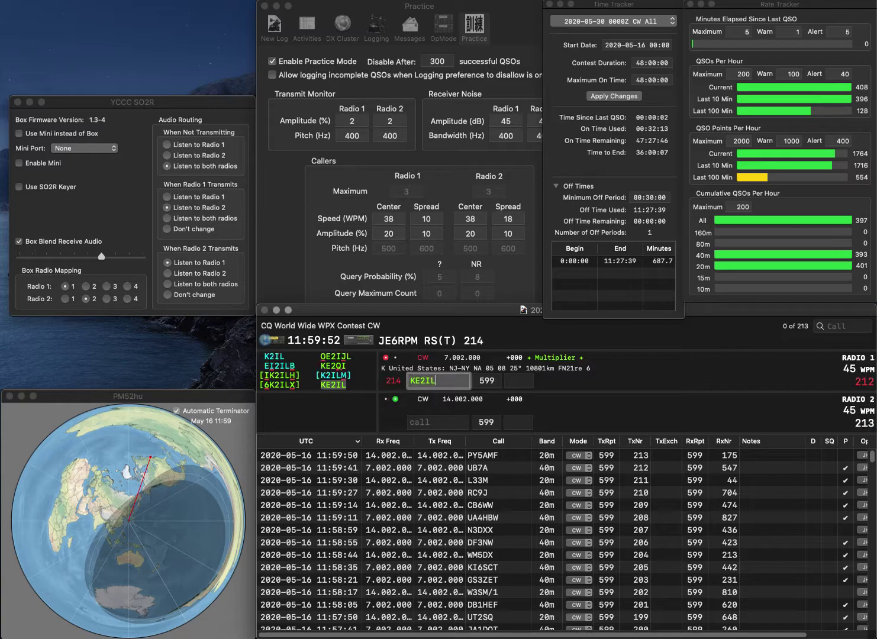
key("Return")
type("W7RTC")
key("Return")
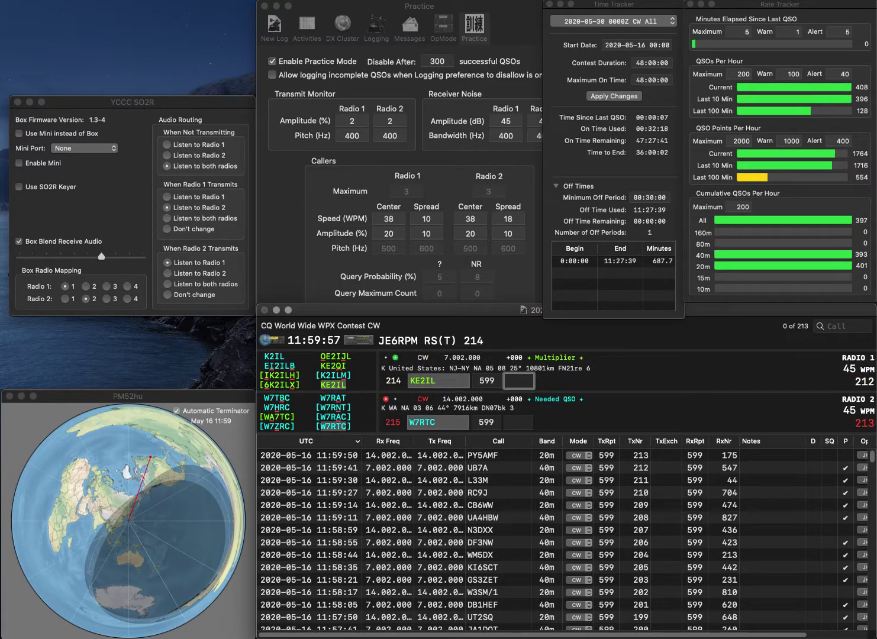
type("176")
key("Return")
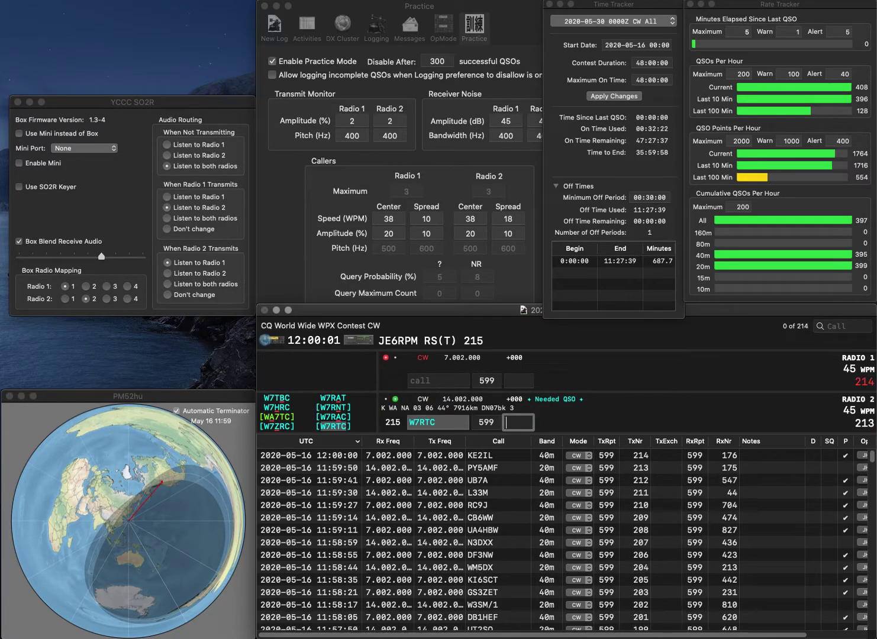
type("17")
key("Return")
type("KC4FLT")
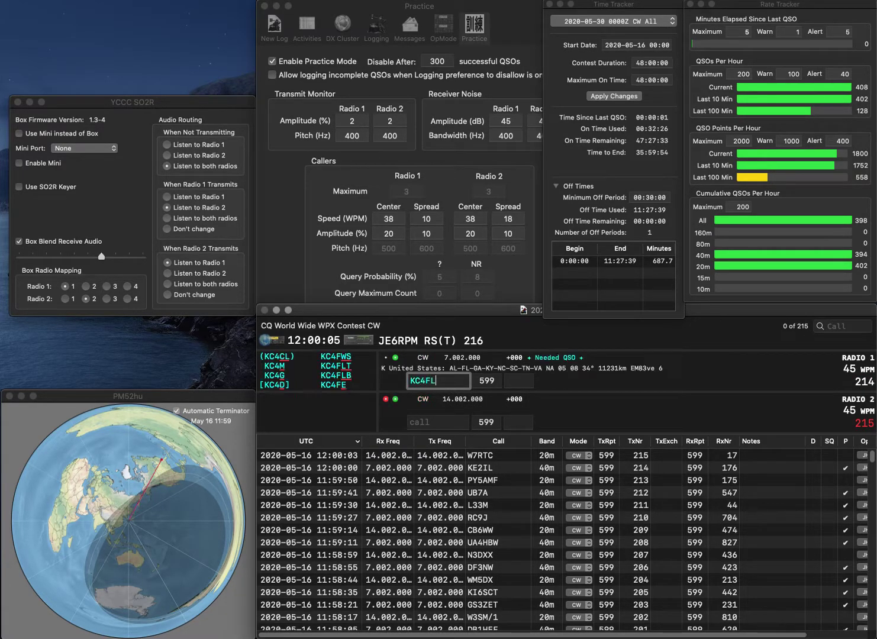
key("Return")
type("UN7GCE")
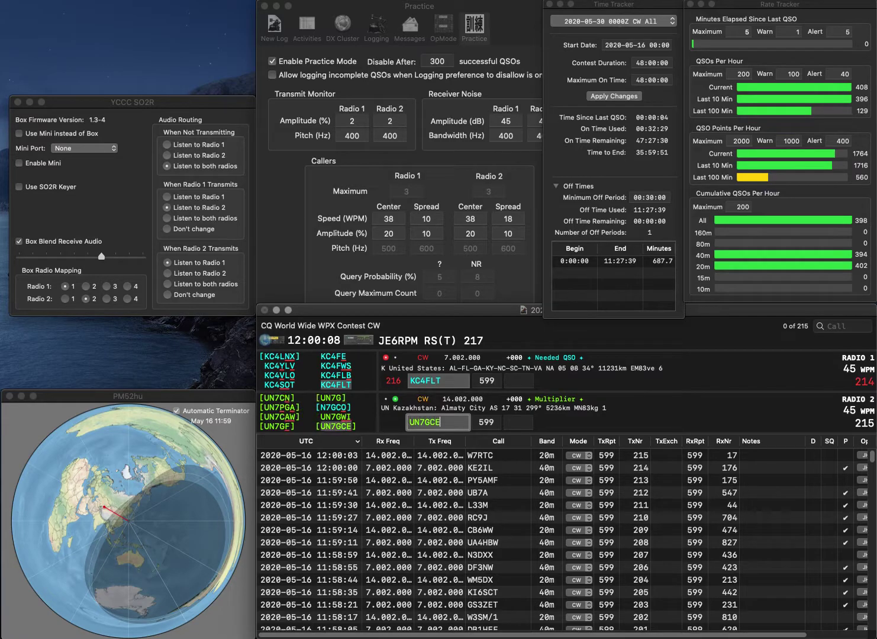
key("Return")
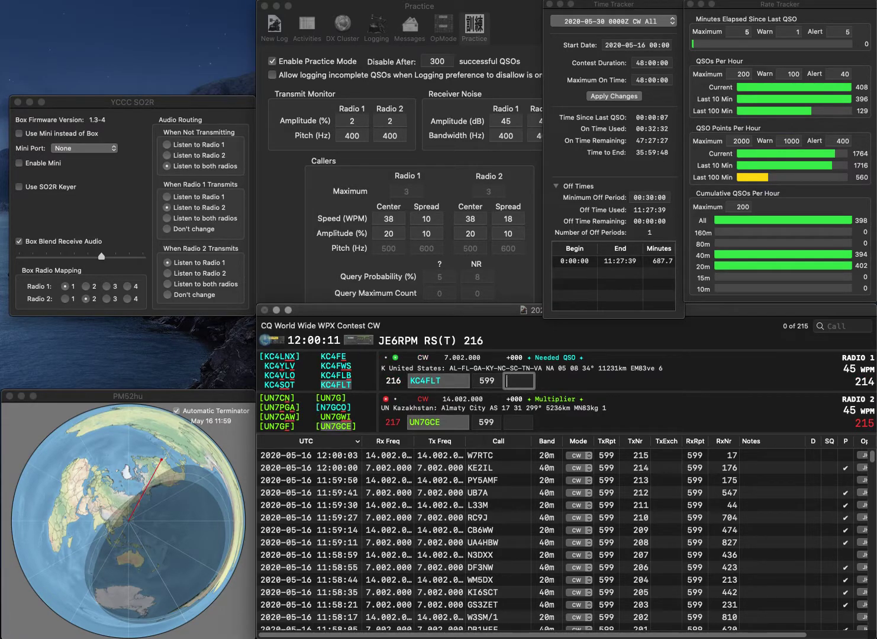
type("477")
key("Return")
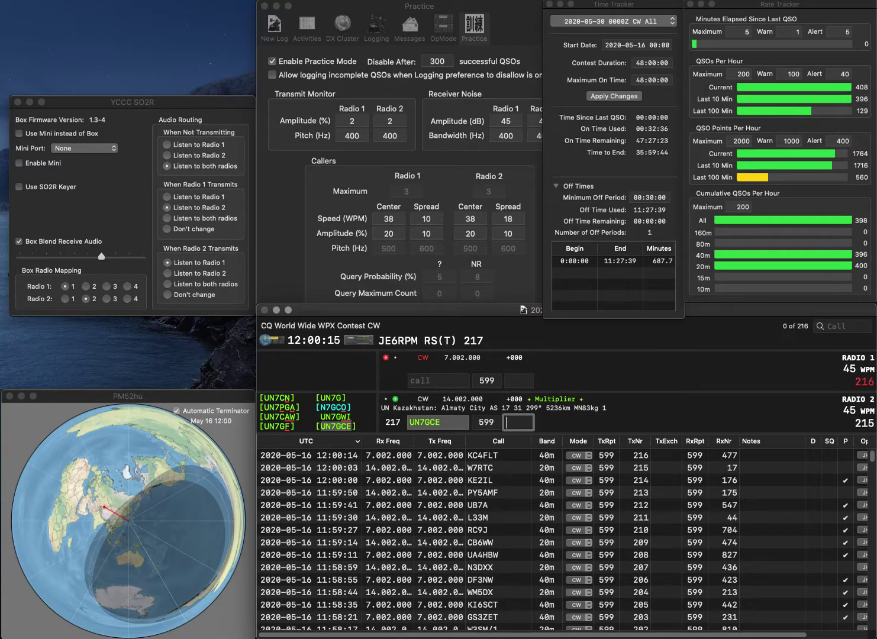
type("785")
key("Return")
Enter ONST as the caller on Radio 1 and N9LXF on Radio 2, sending the exchange to each
type("ON")
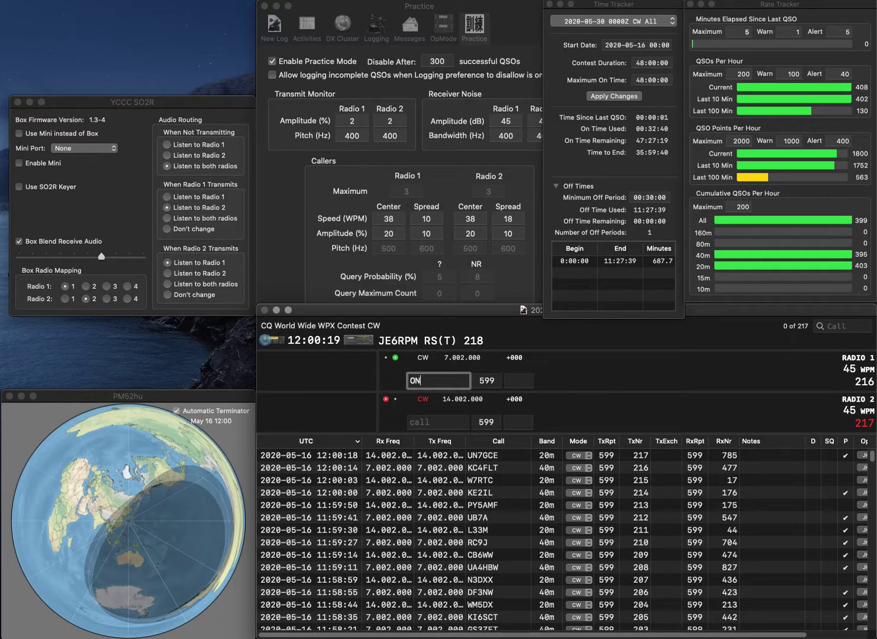
type("ST")
key("Return")
type("N9LXF")
key("Return")
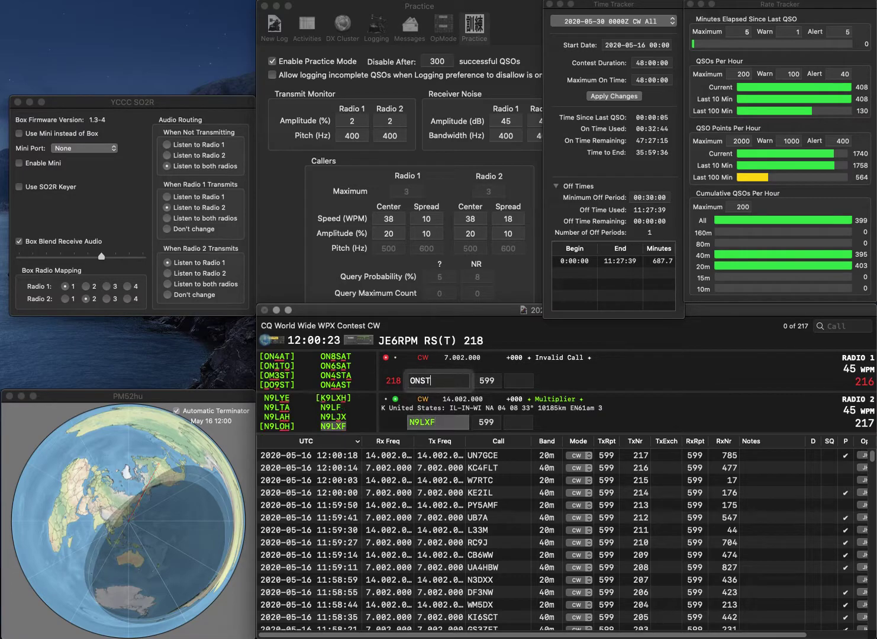
Replace the Radio 1 caller with 9A3ST and send it the exchange
key("Escape")
type("9A3HT")
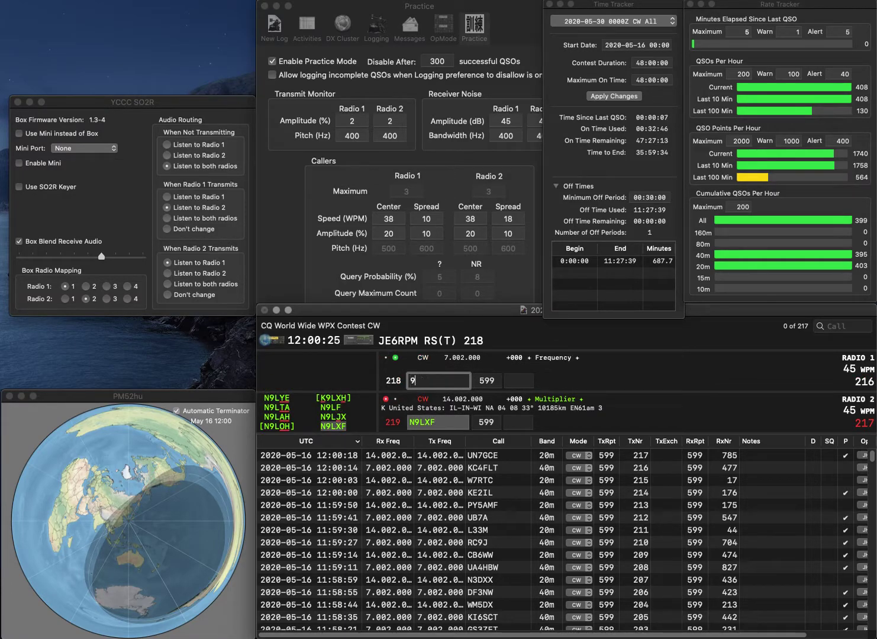
key("space")
key("space")
key("Left")
key("BackSpace")
type("S")
key("Return")
key("space")
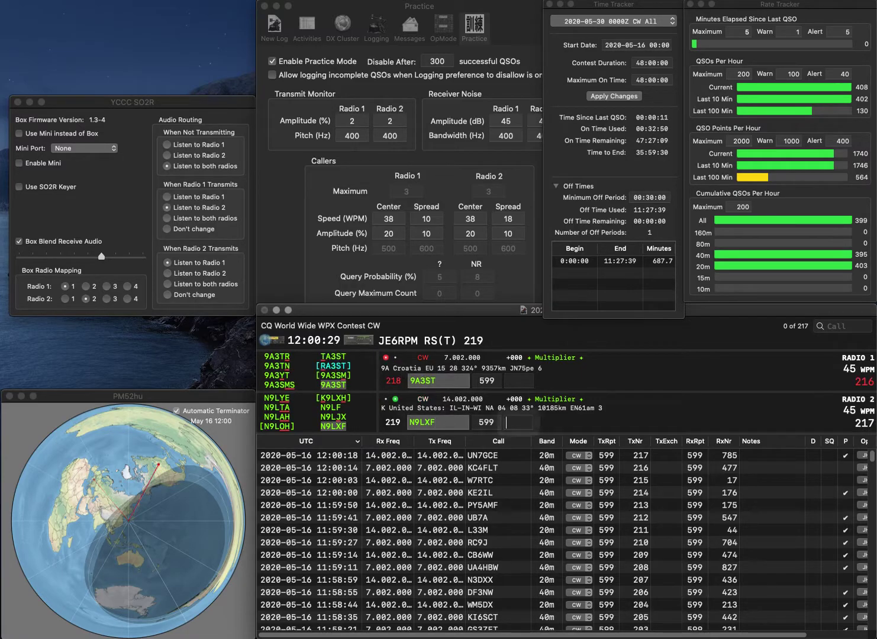
Log N9LXF with received number 481 on Radio 2 and 9A3ST with received number 963 on Radio 1
type("481")
key("Return")
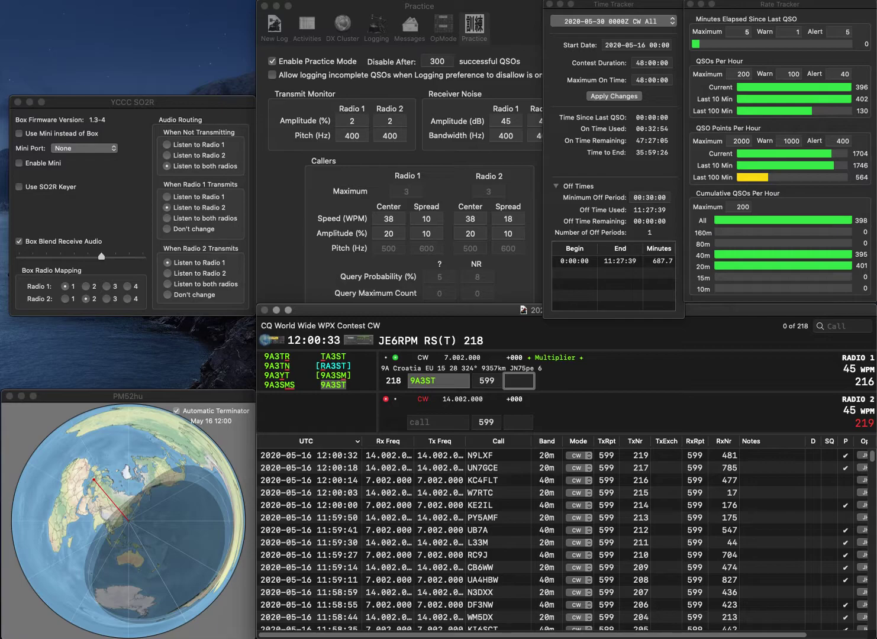
type("963")
key("Return")
type("K7TRB")
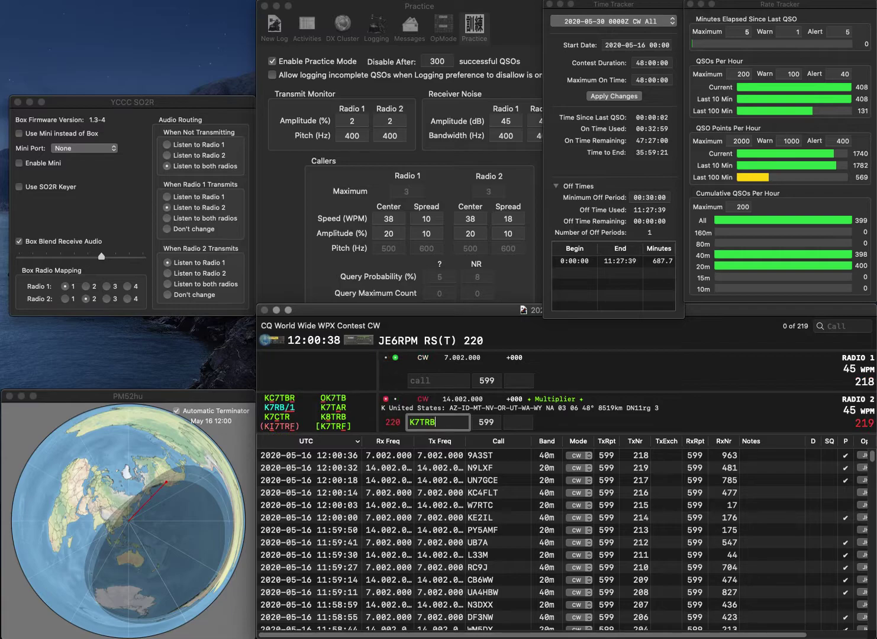
key("Return")
type("W")
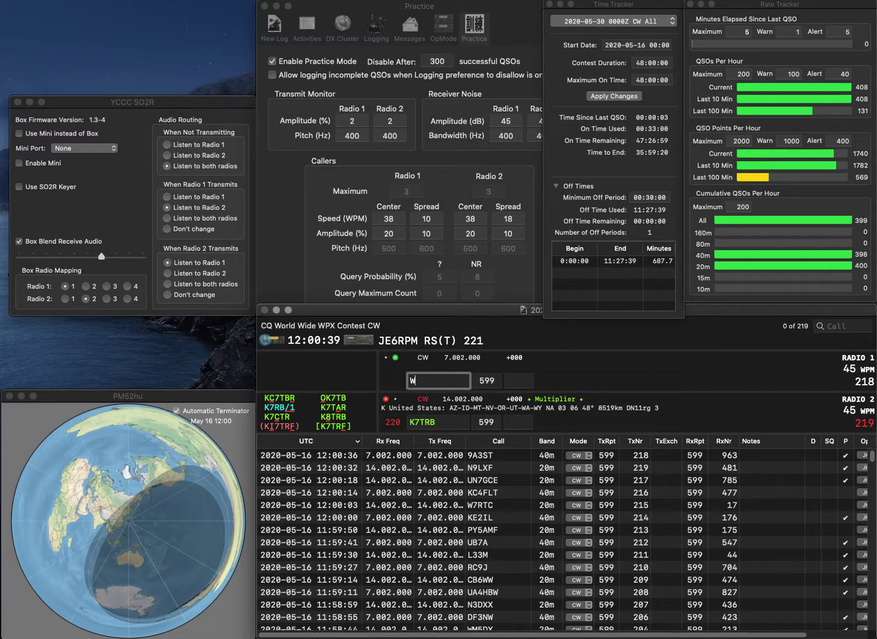
type("3WKX")
key("Return")
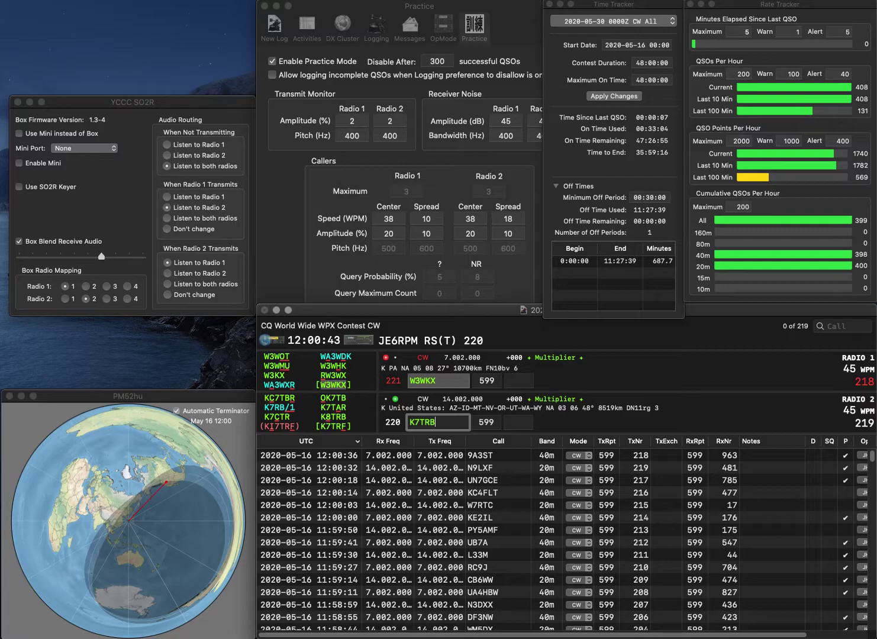
Correct the Radio 2 caller to K7TLD and resend the exchange
key("BackSpace")
key("BackSpace")
type("LD")
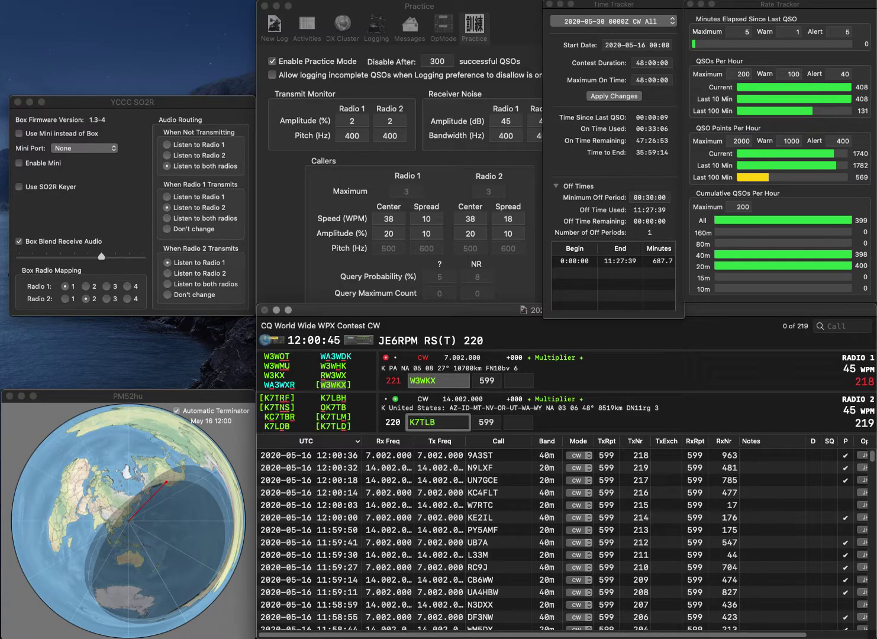
key("Return")
key("space")
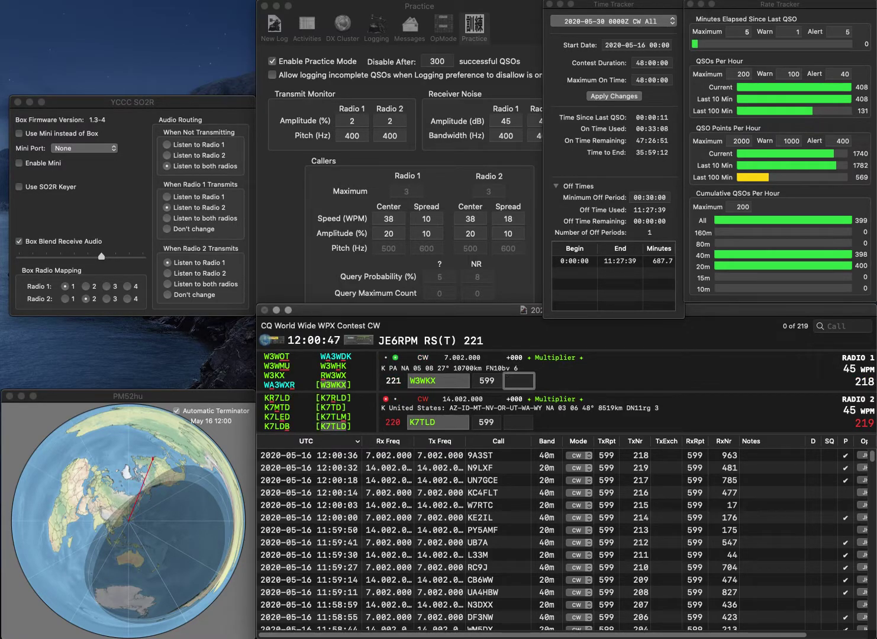
type("119")
key("Return")
key("Tab")
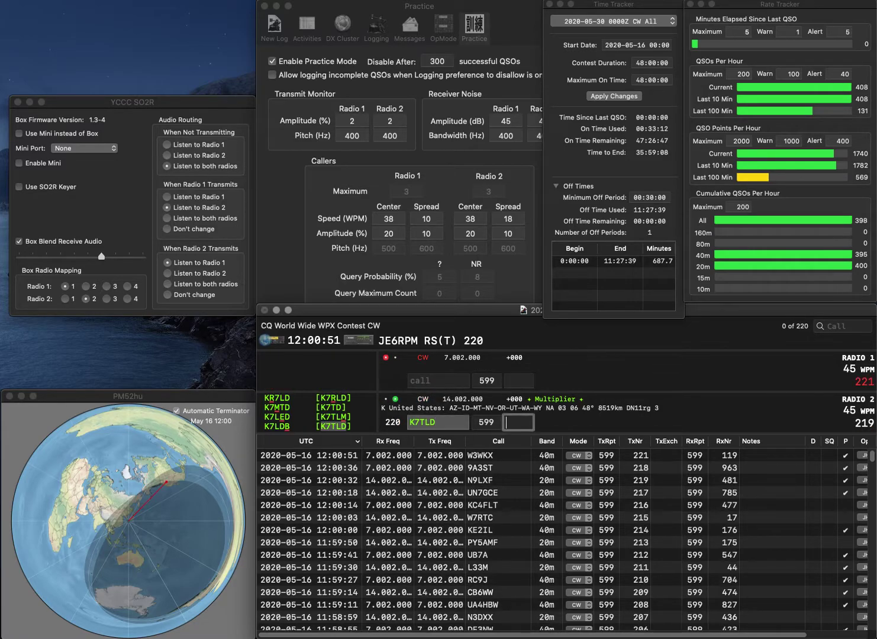
type("714")
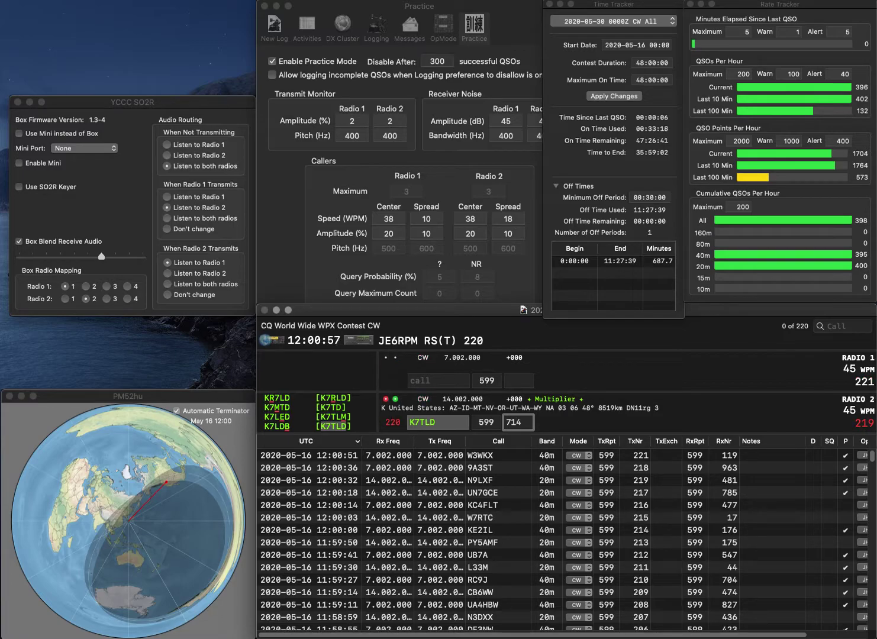
key("Return")
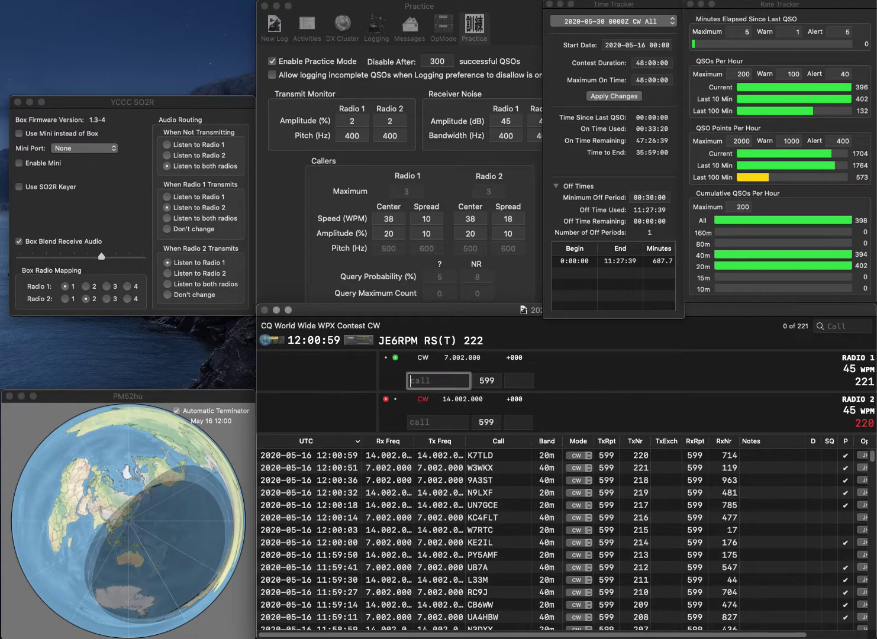
type("C4S")
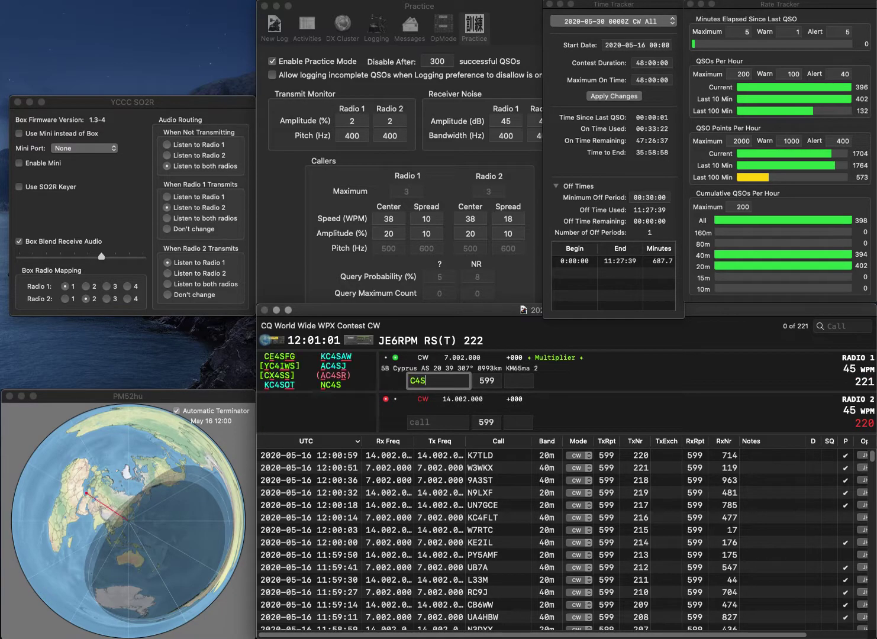
type("N")
key("Return")
type("OGO")
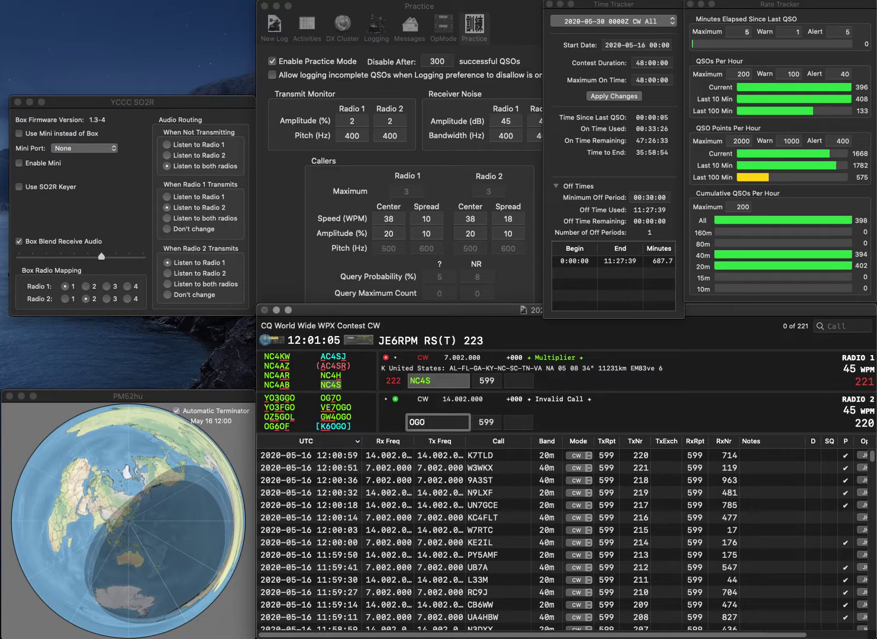
type("G4")
key("Return")
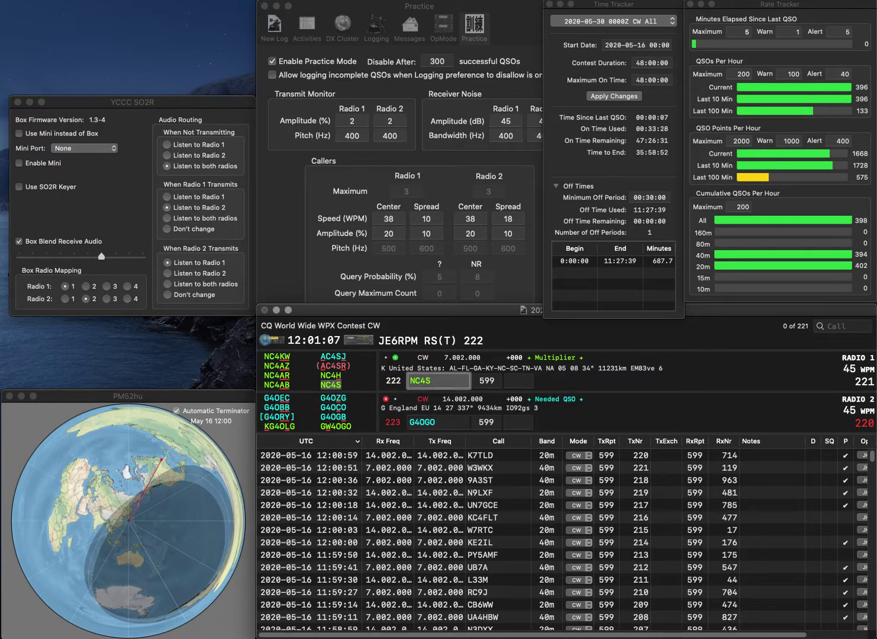
key("Return")
type("W")
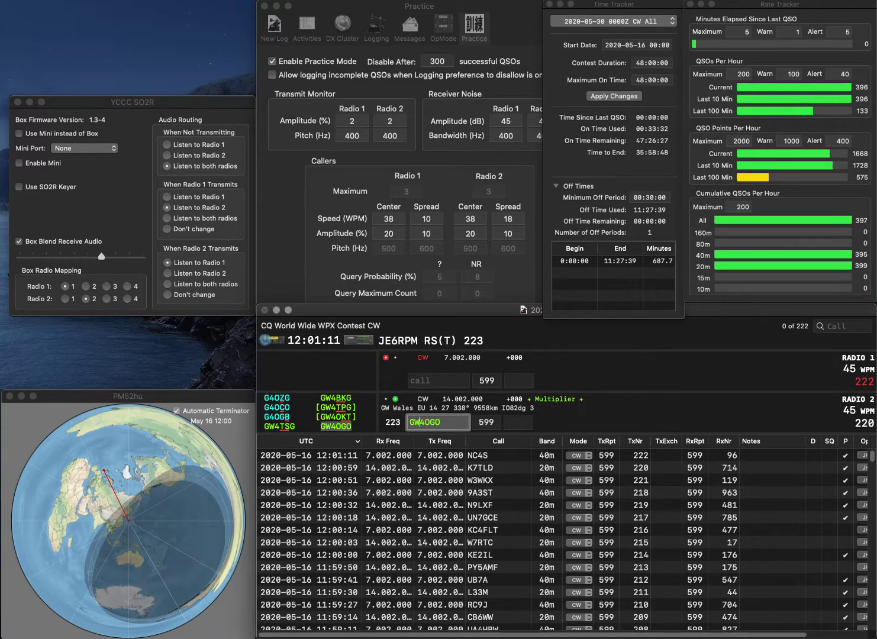
key("Return")
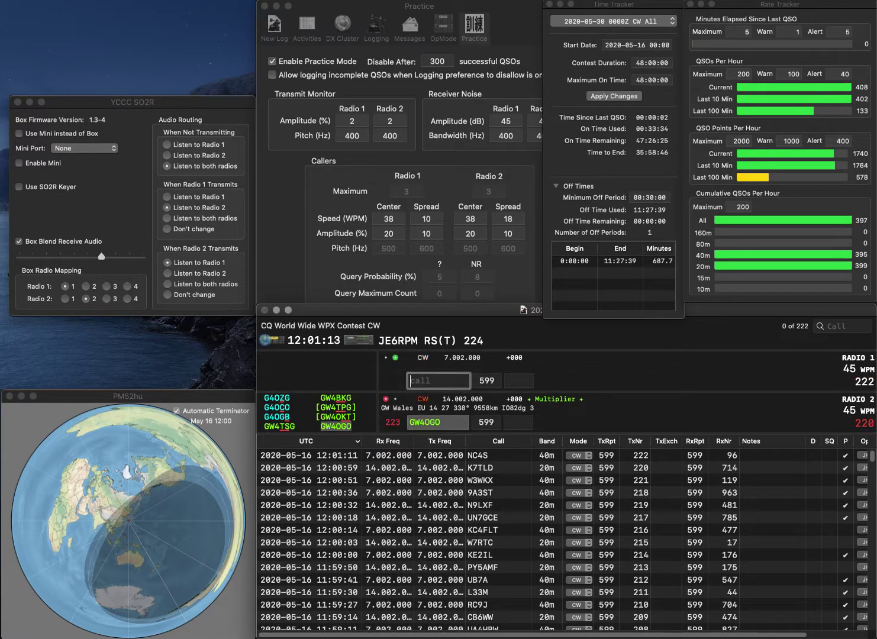
Enter NA9O as the caller on Radio 1 and send the exchange
type("NA9O")
key("Return")
key("Tab")
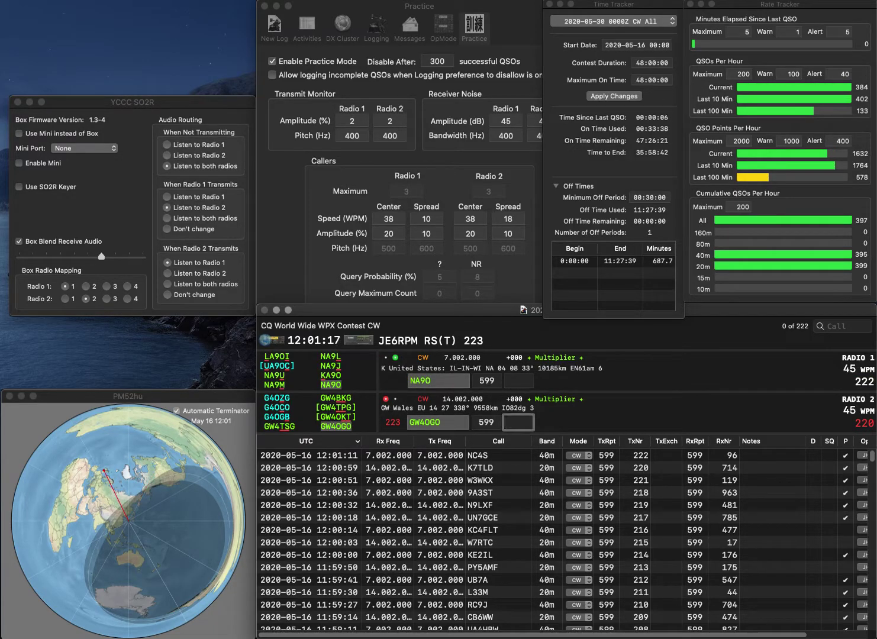
type("242")
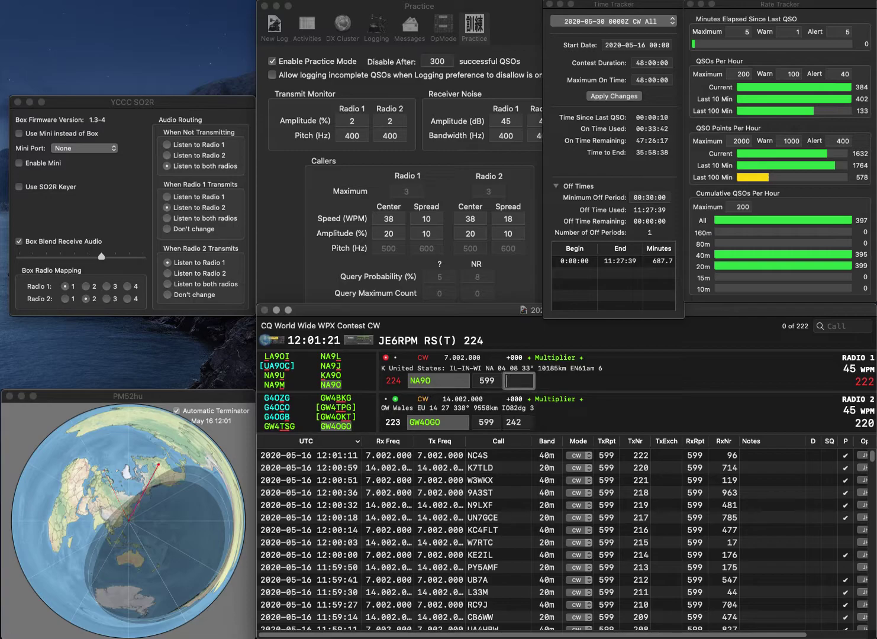
key("Return")
type("26")
key("Return")
Enter EA2DMS as the caller on Radio 2 and send the exchange
type("KEDMH")
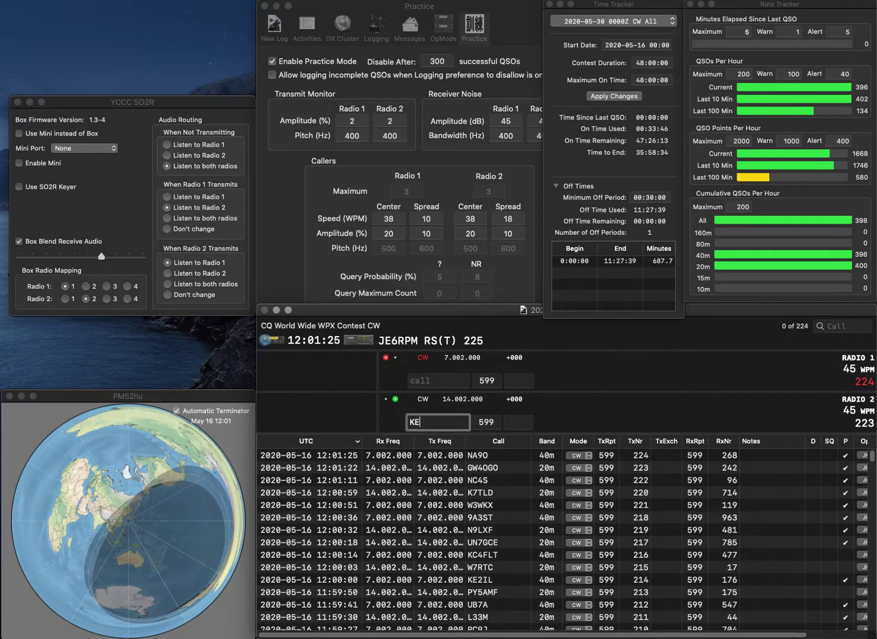
key("BackSpace")
type("S")
key("Left")
key("Left")
key("Left")
key("Left")
key("BackSpace")
key("Right")
type("A")
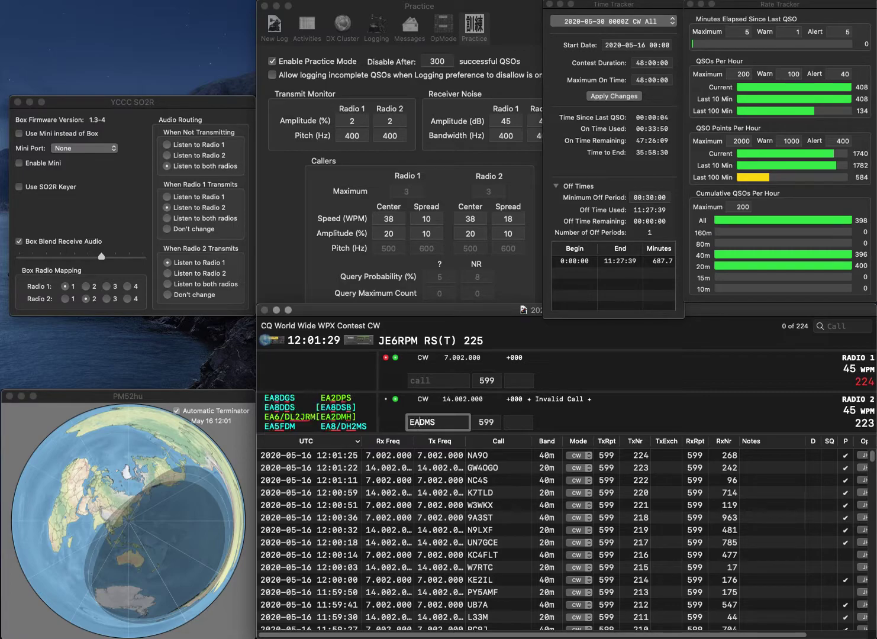
type("2")
key("Return")
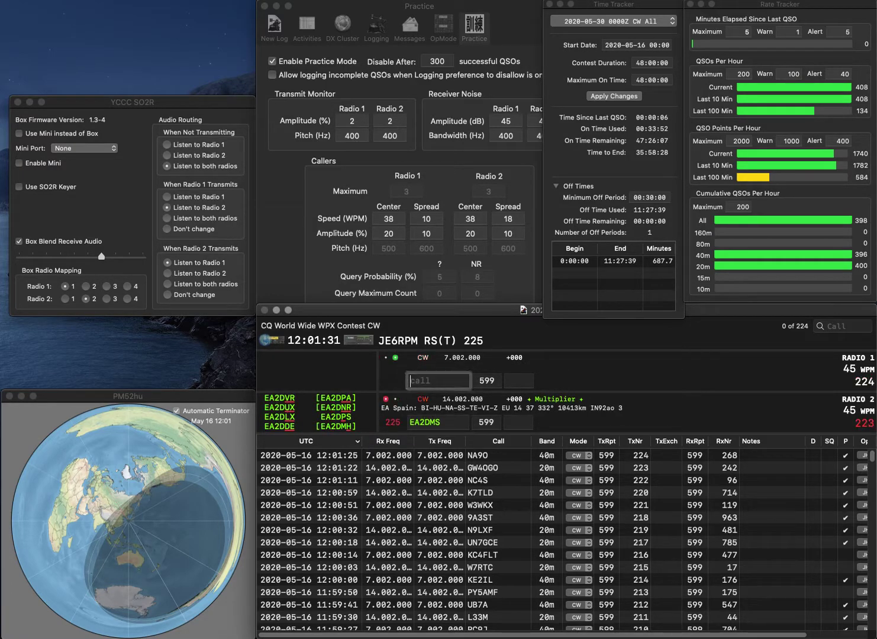
type("W3WH")
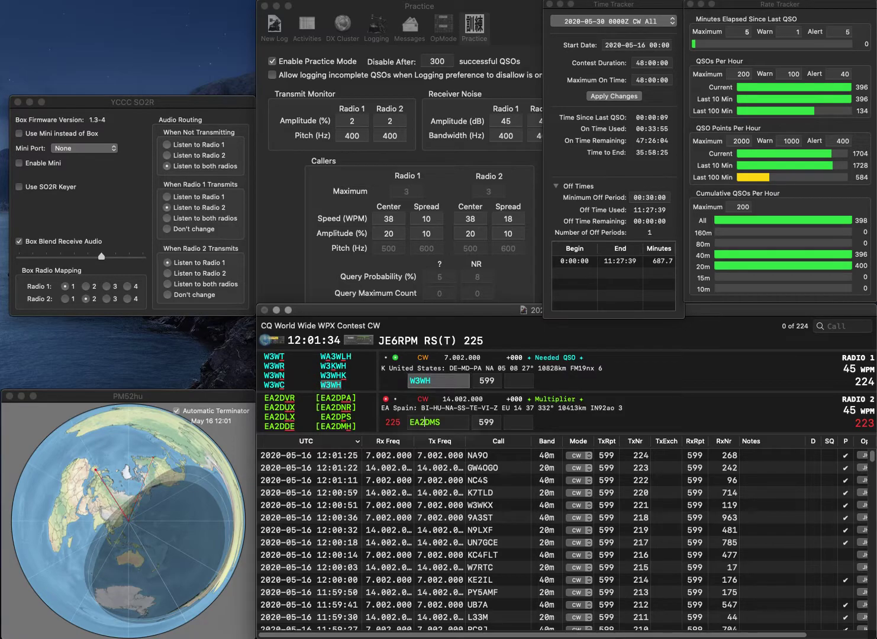
key("Return")
key("BackSpace")
type("H")
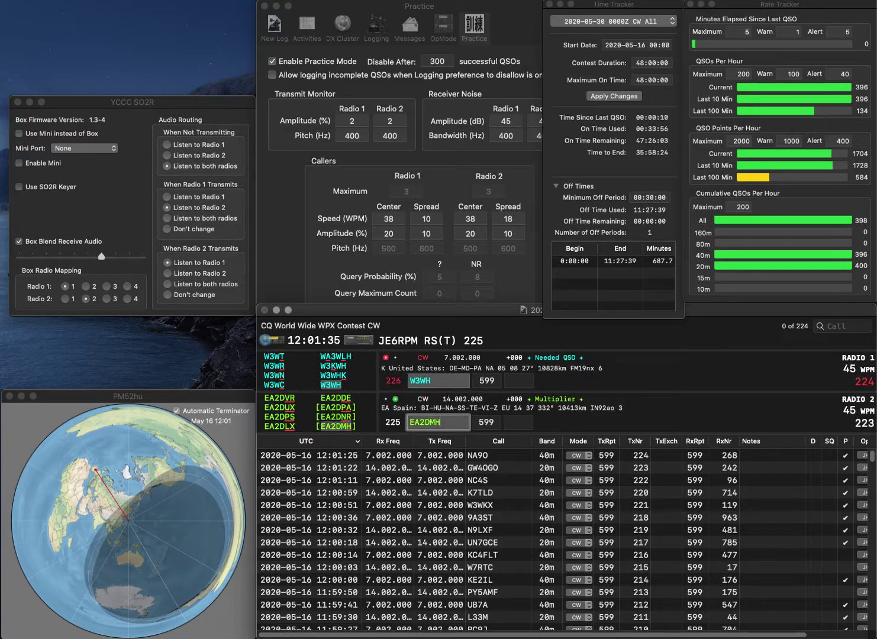
key("Return")
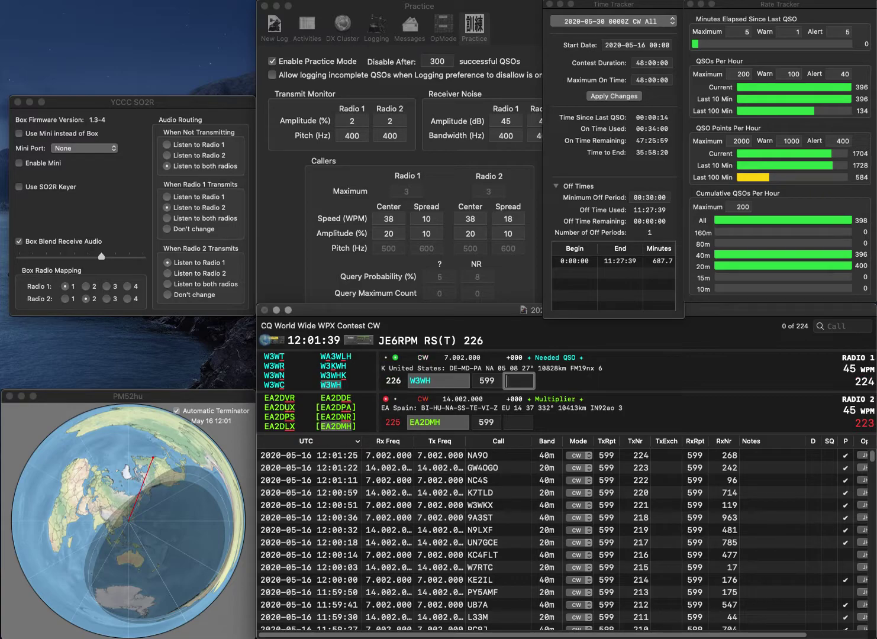
Log W3WH with received number 57 on Radio 1 and EA2DMH with received number 385 on Radio 2
type("57")
key("Return")
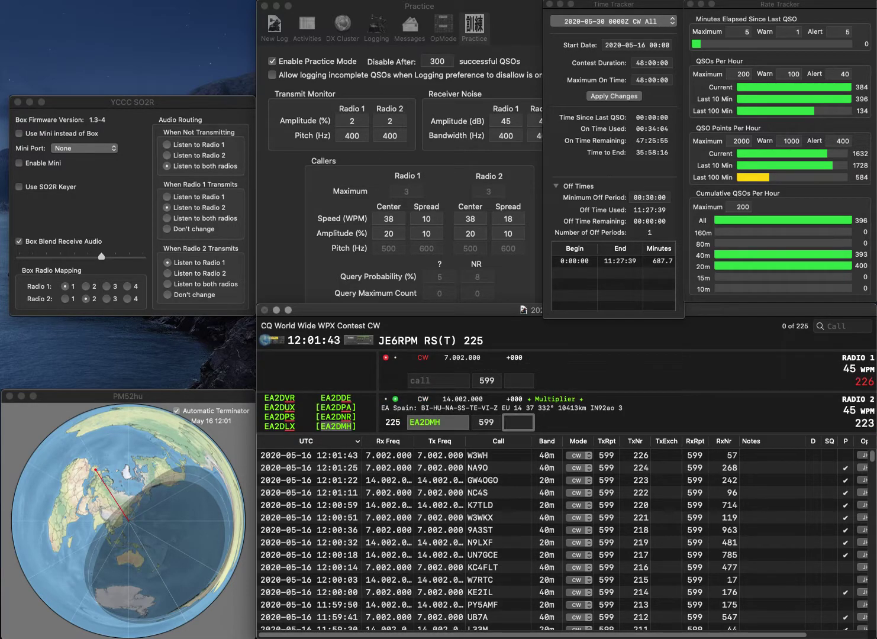
type("384")
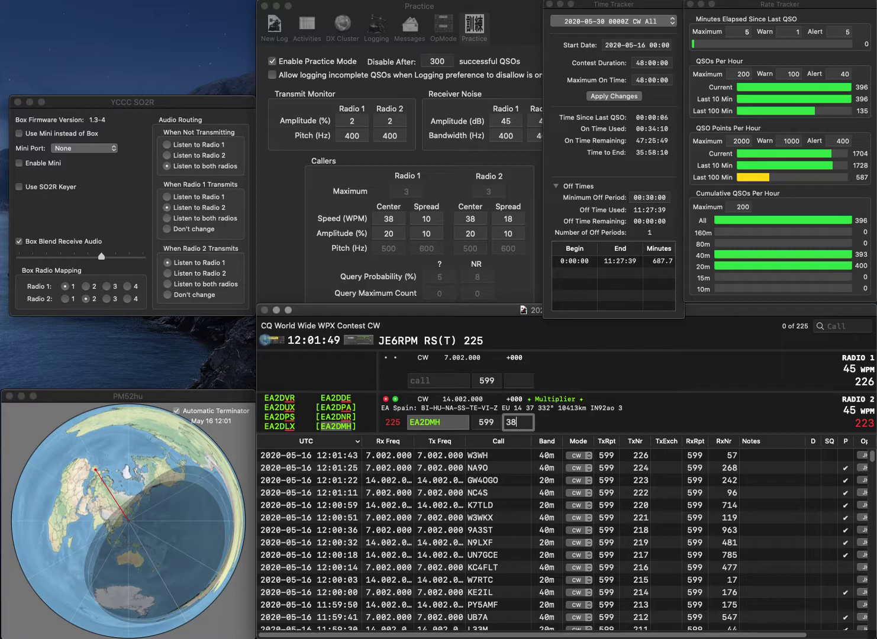
key("Return")
type("II4FTX")
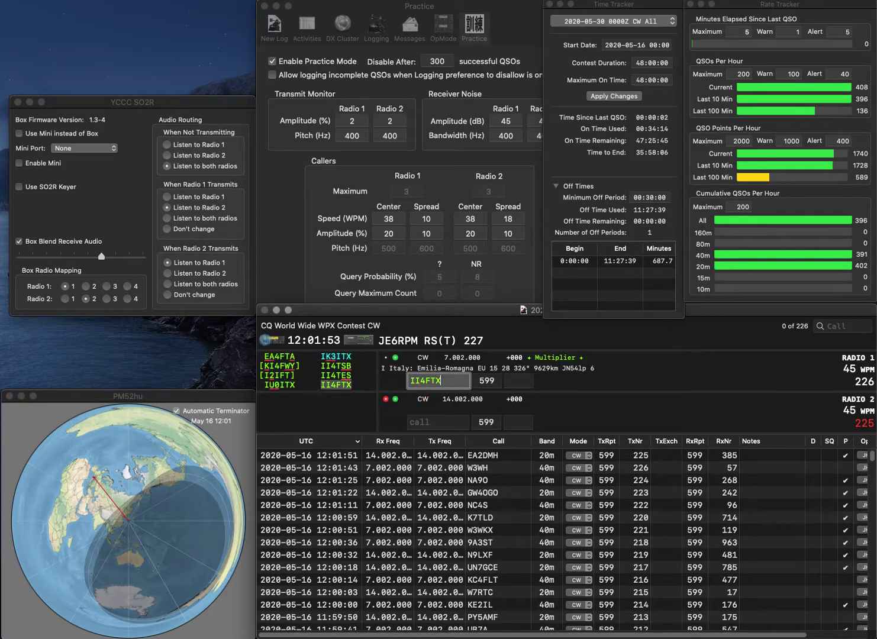
key("Return")
type("DP6K")
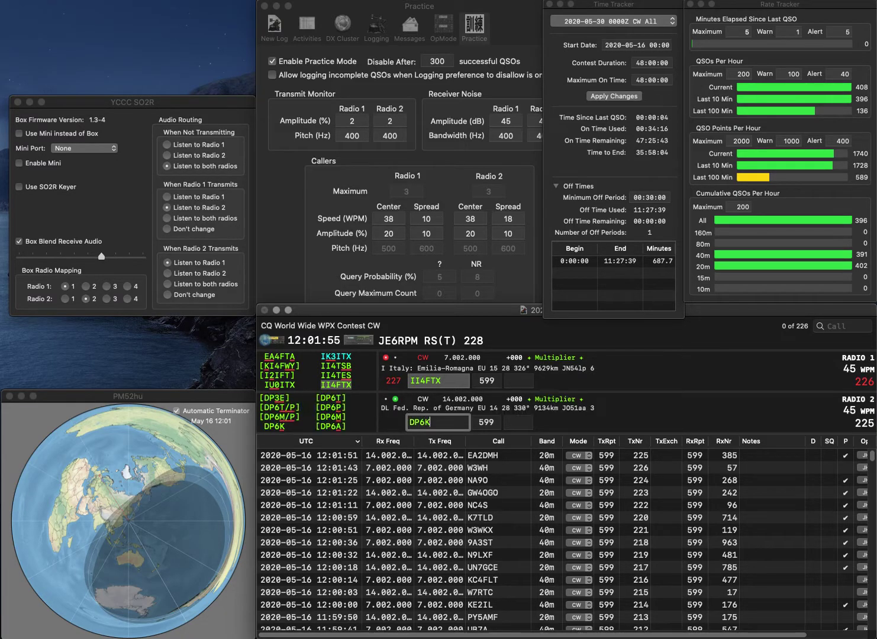
key("Return")
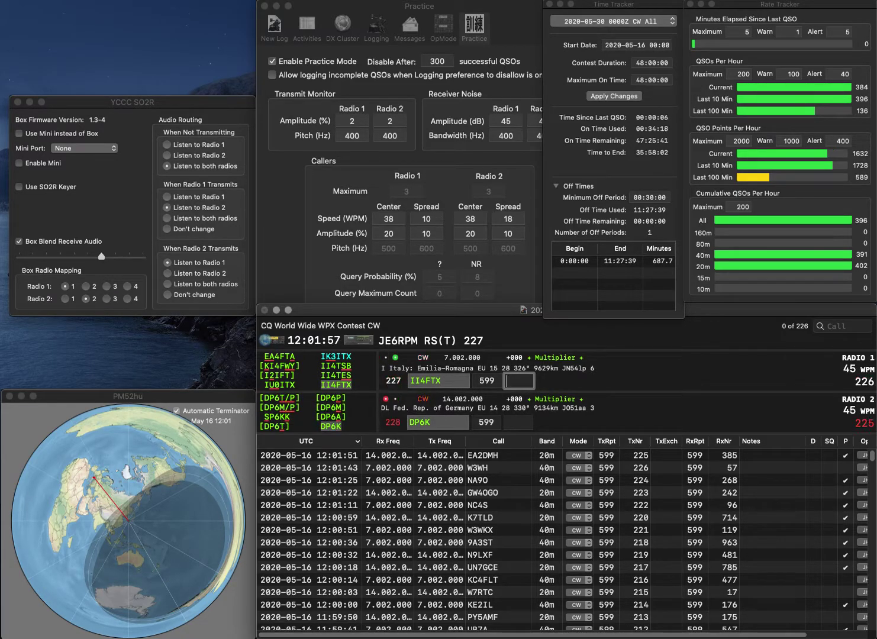
type("388")
key("Return")
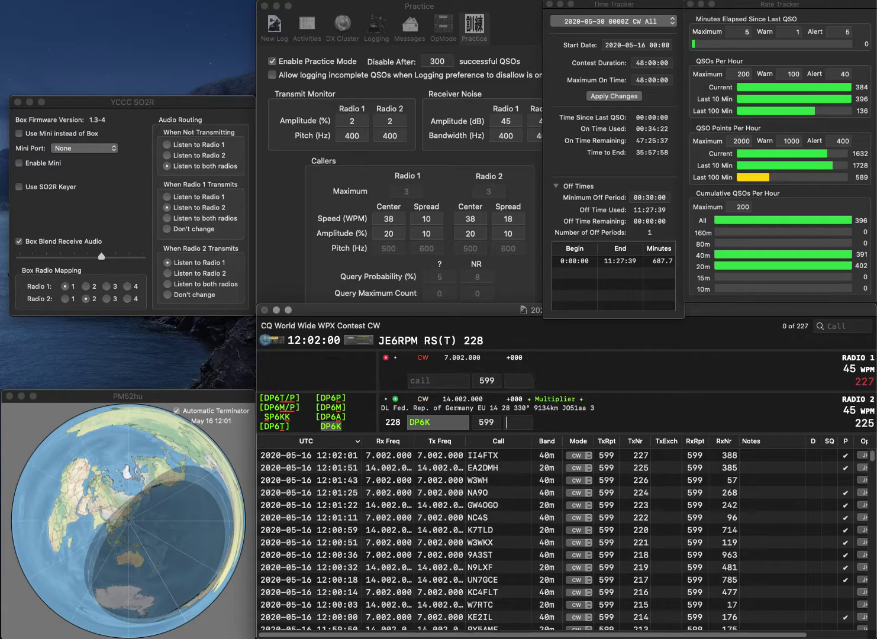
type("322")
key("Return")
Enter K9QJS as the caller on Radio 1 and send the exchange
type("8")
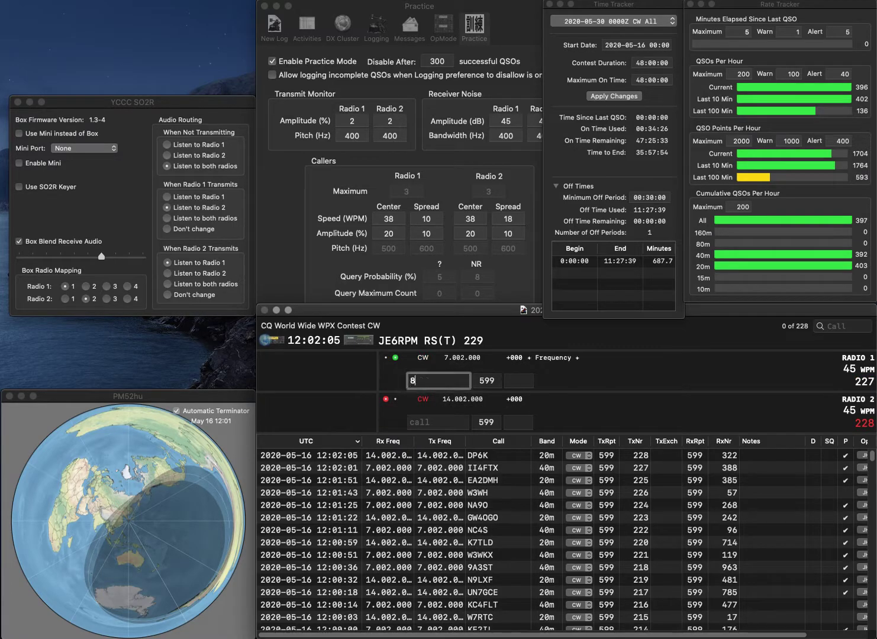
type("QJS")
key("Home")
type("K")
key("Delete")
type("9")
key("Return")
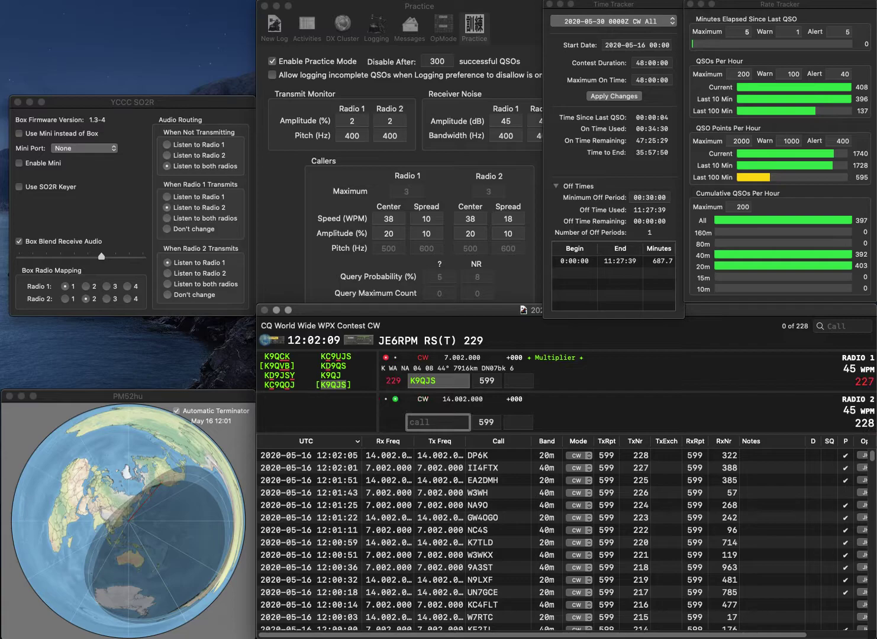
Enter G0EFO as the caller on Radio 2 and send the exchange
type("0EF")
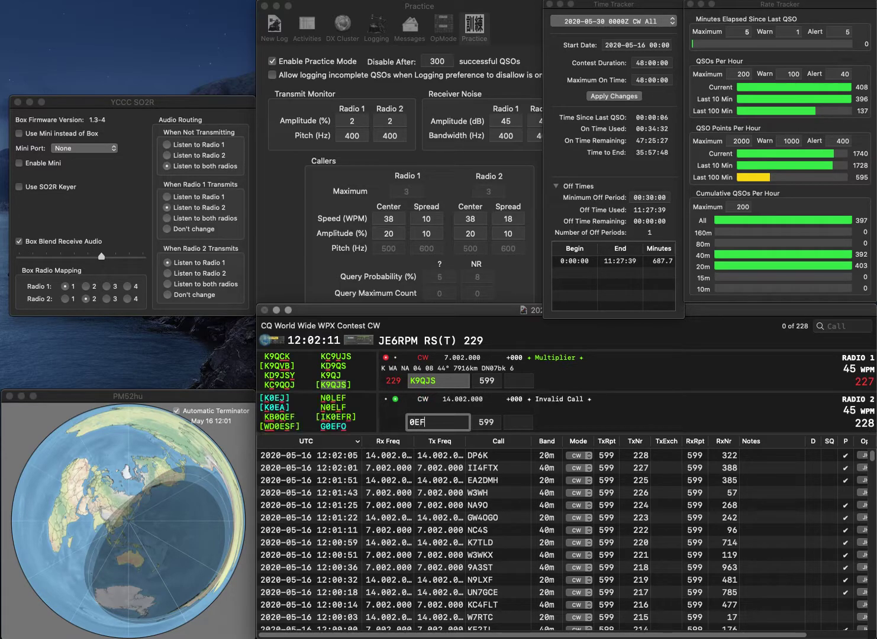
type("OG")
key("Return")
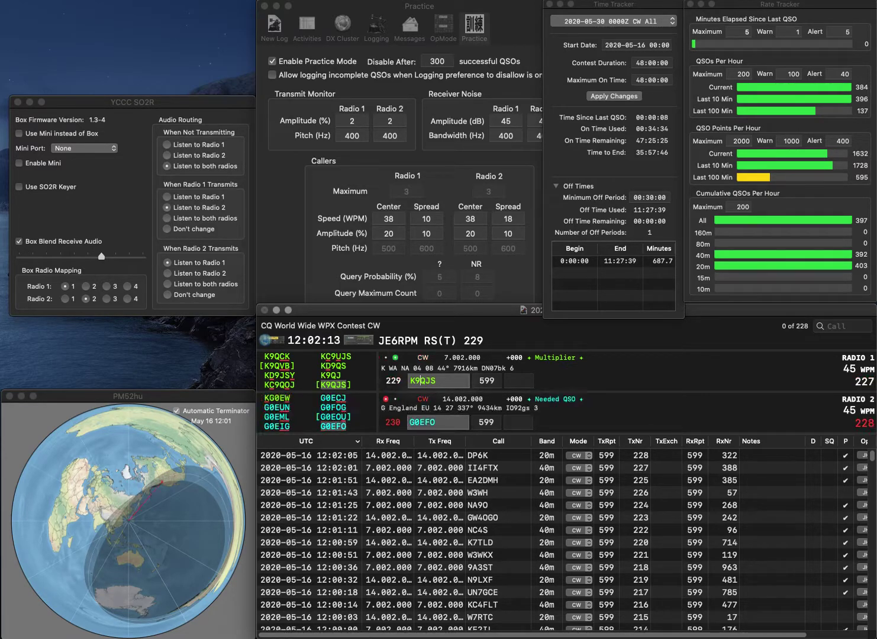
Log K9QJS with received number 3 on Radio 1 and G0EFO with received number 389 on Radio 2
type("3")
key("Return")
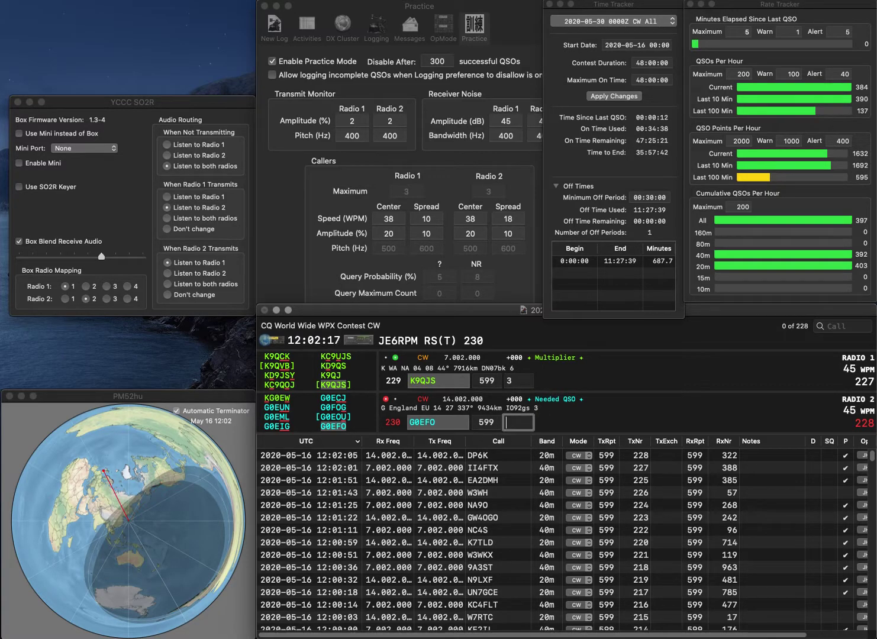
type("389")
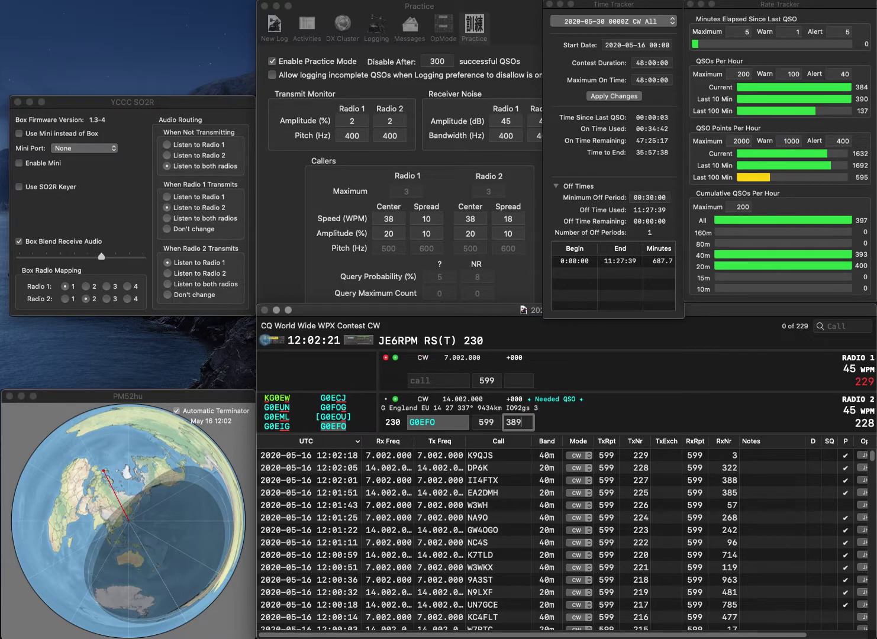
key("Return")
Enter N7NG as the caller on Radio 1 and RV6K on Radio 2, sending the exchange to each
type("NNG")
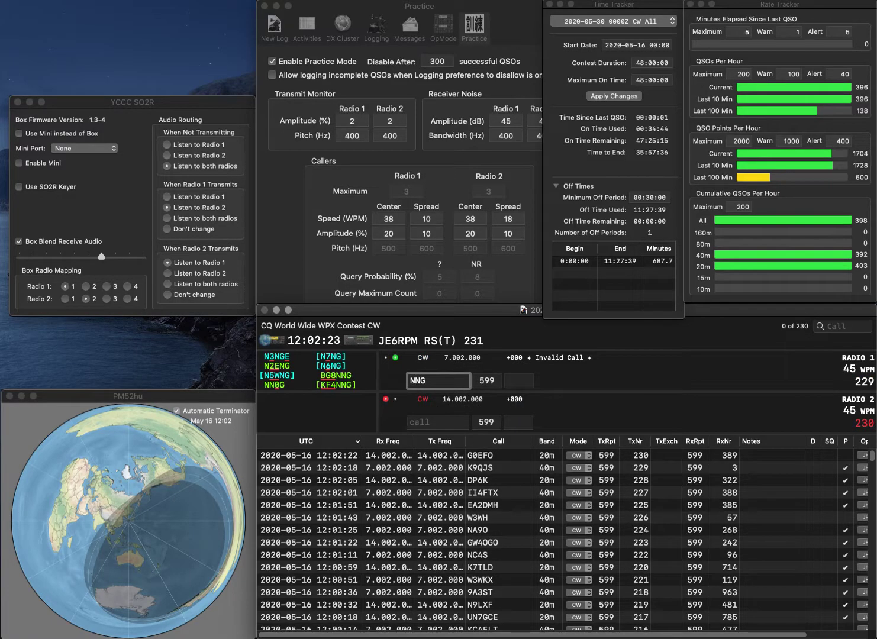
key("Left")
key("Left")
type("7")
key("Return")
type("RV6K")
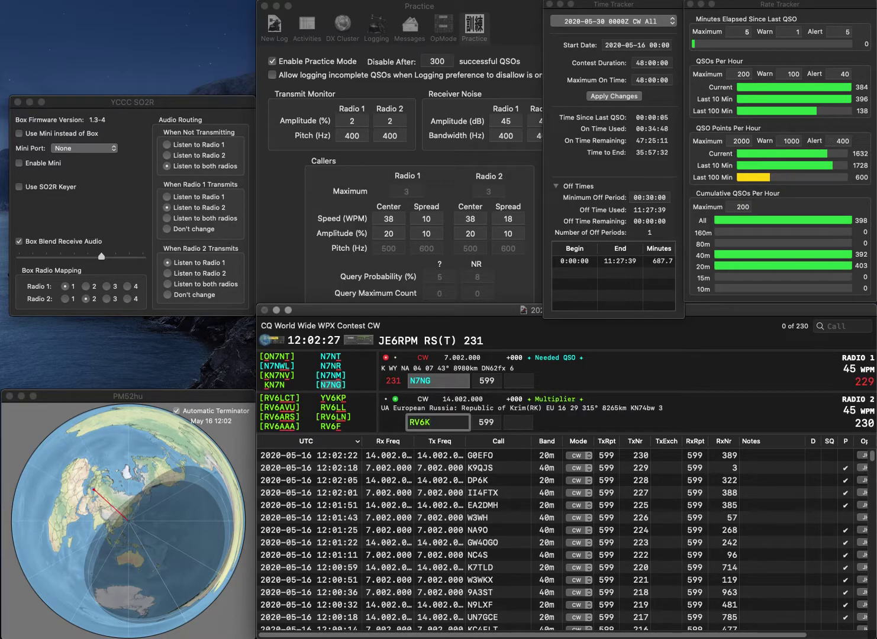
key("Return")
type("936")
key("Return")
key("Left")
key("Left")
key("BackSpace")
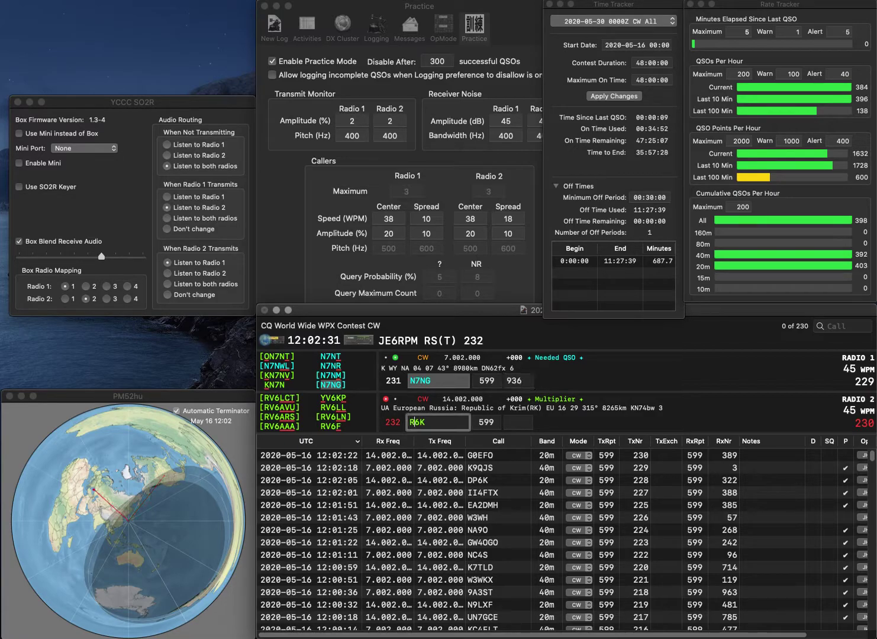
type("4")
key("Delete")
type("B")
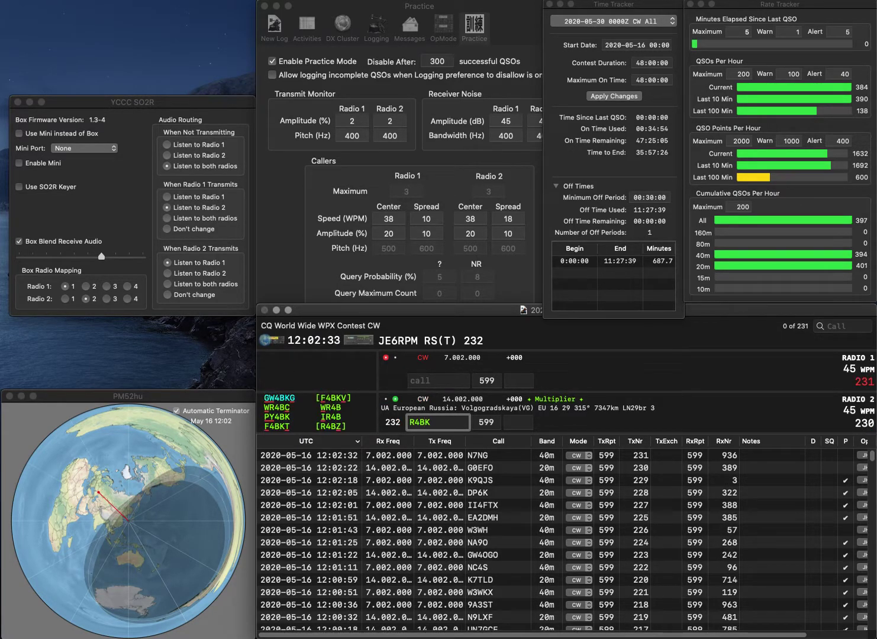
key("BackSpace")
type("D")
key("Return")
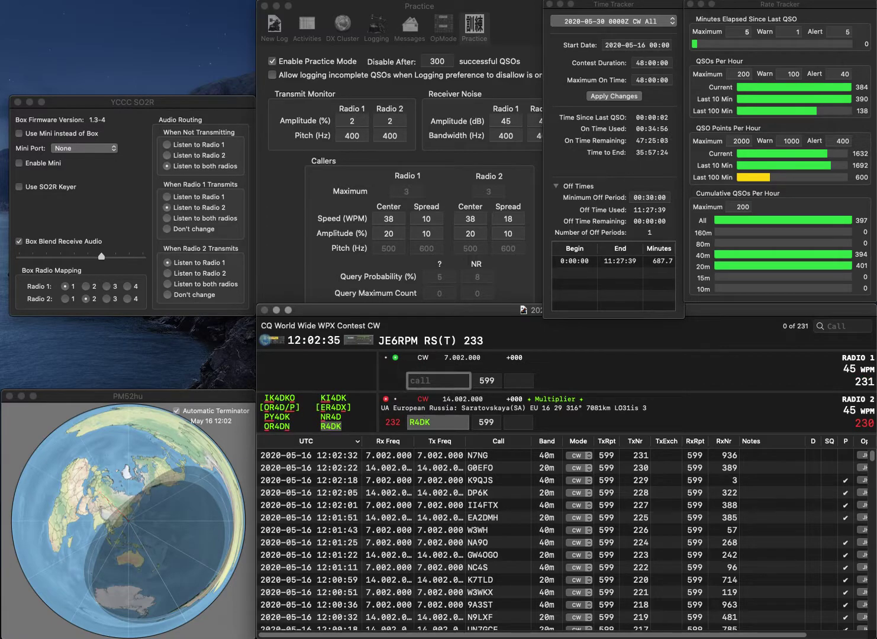
Send the exchange to JP3NSJ on Radio 1, and log R4DK with received number 603 on Radio 2
type("JP3NSJ")
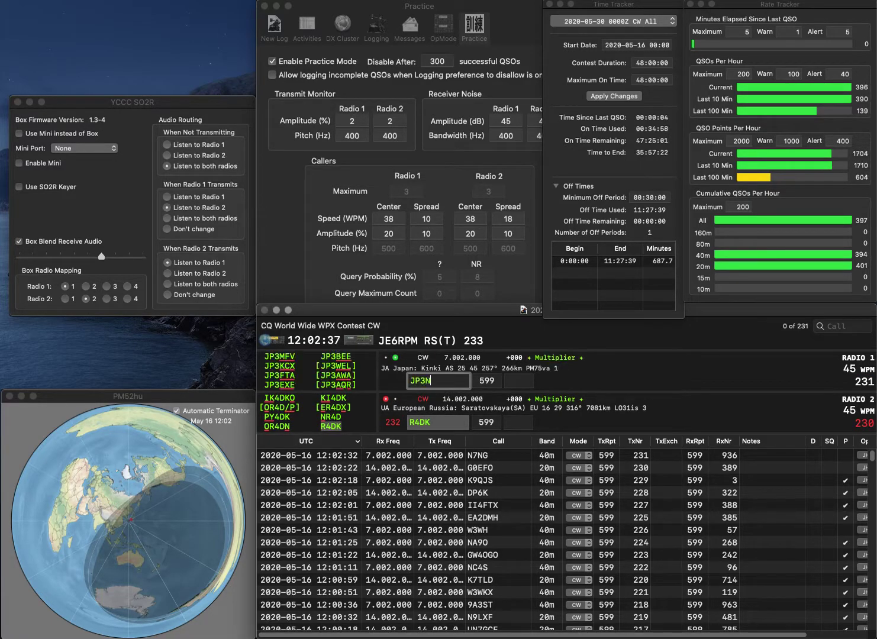
key("Return")
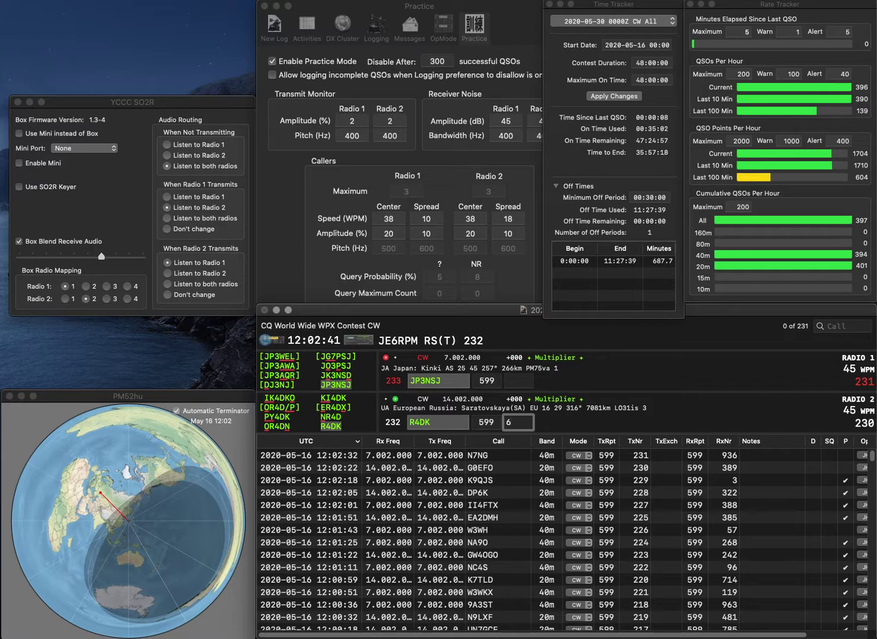
type("3")
key("Return")
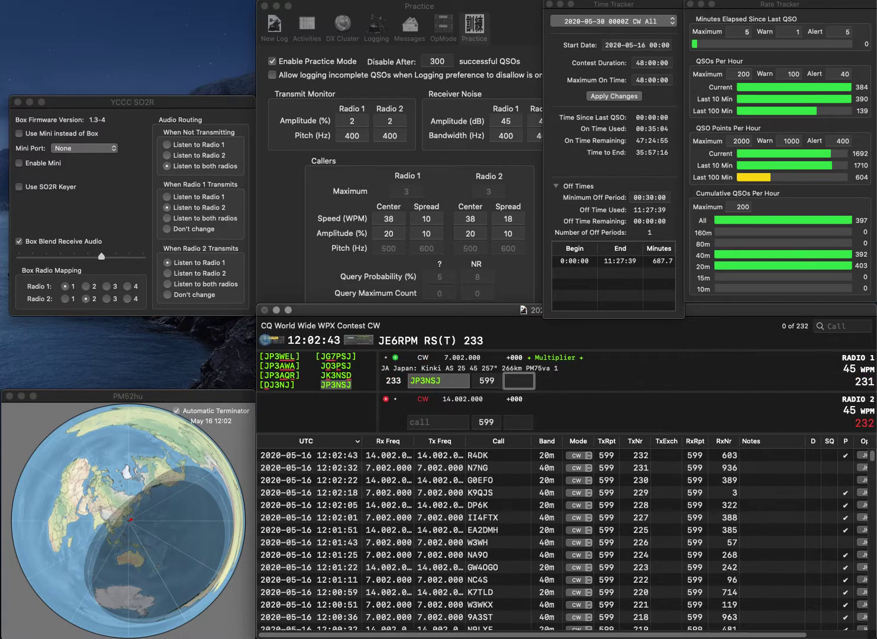
type("352")
key("Return")
type("K5LZ")
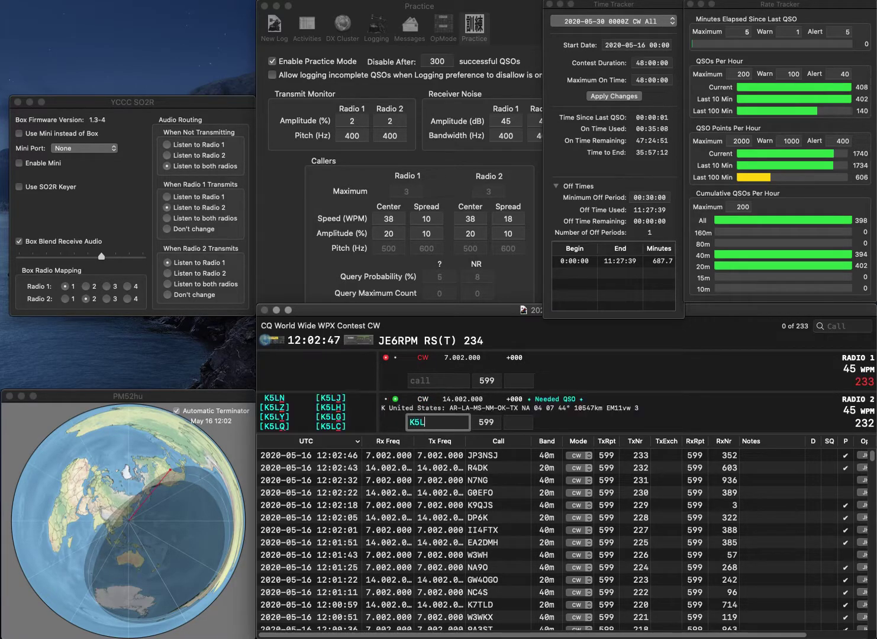
key("Return")
type("GM6YQA")
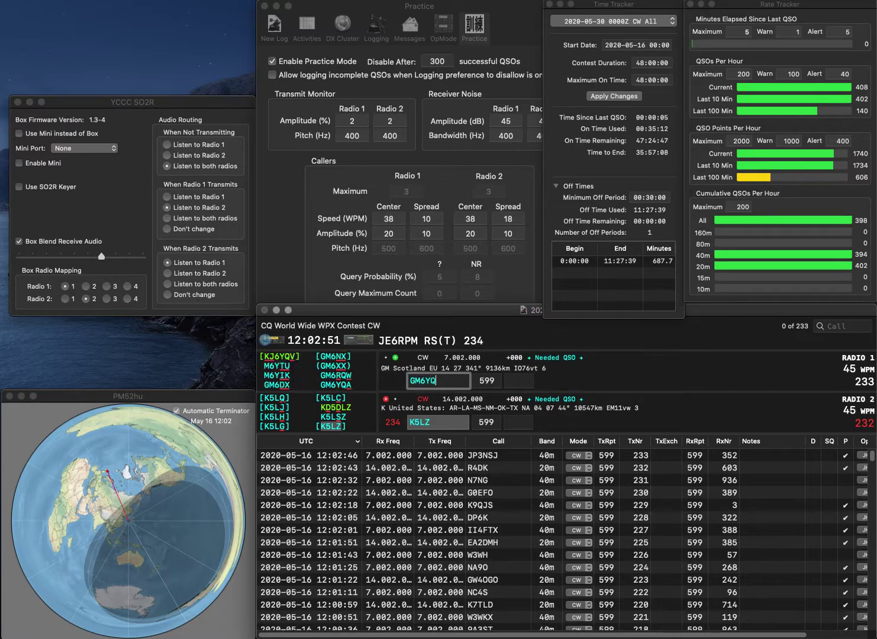
key("Return")
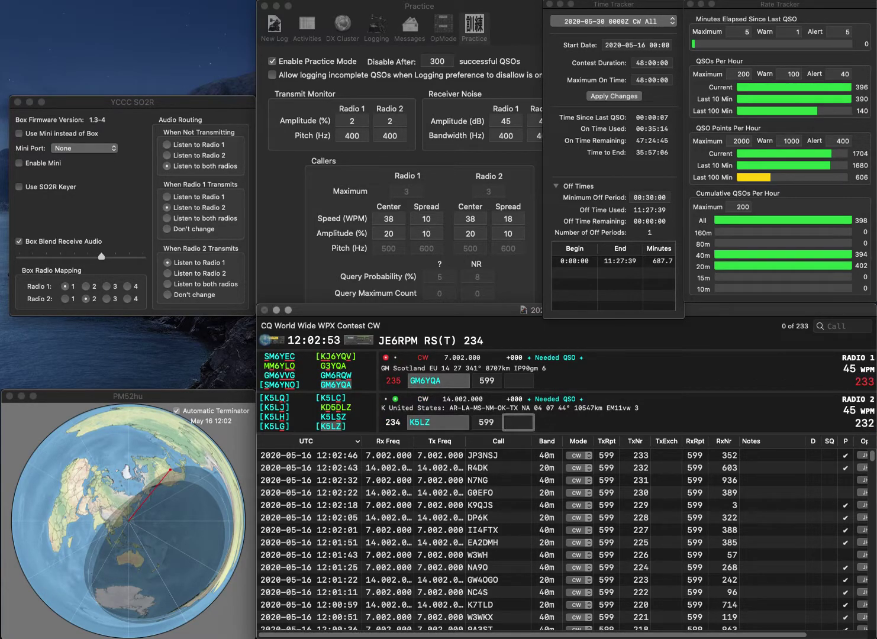
type("325")
key("Return")
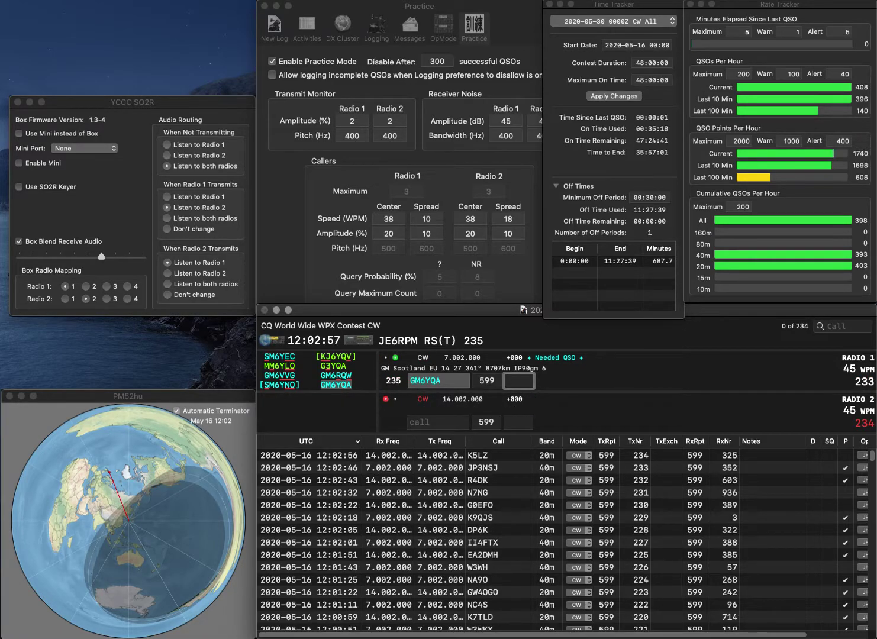
Log GM6YQA with received number 909 on Radio 1, and answer the Radio 2 caller with the partial call MDM
type("909")
key("Return")
type("MDM")
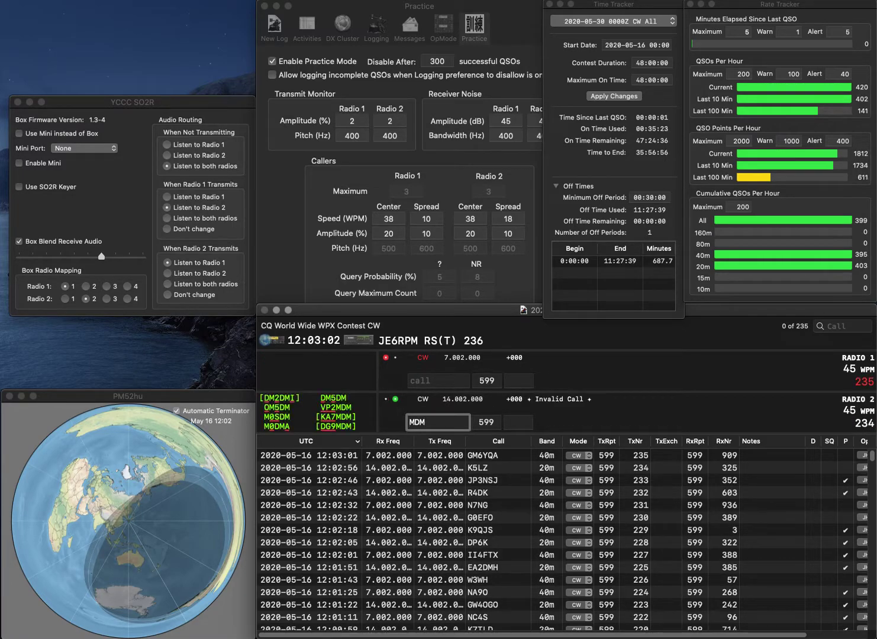
key("Return")
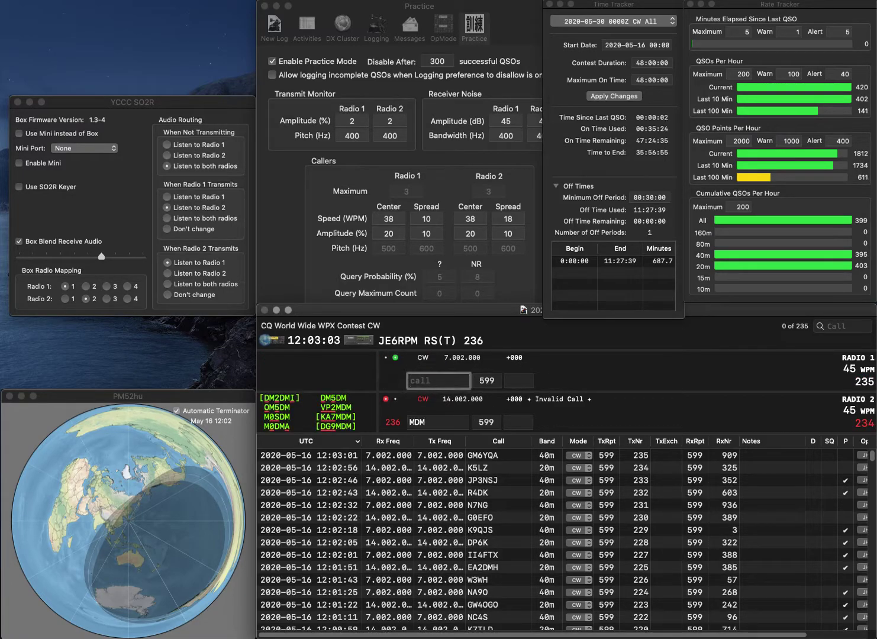
type("SP8B")
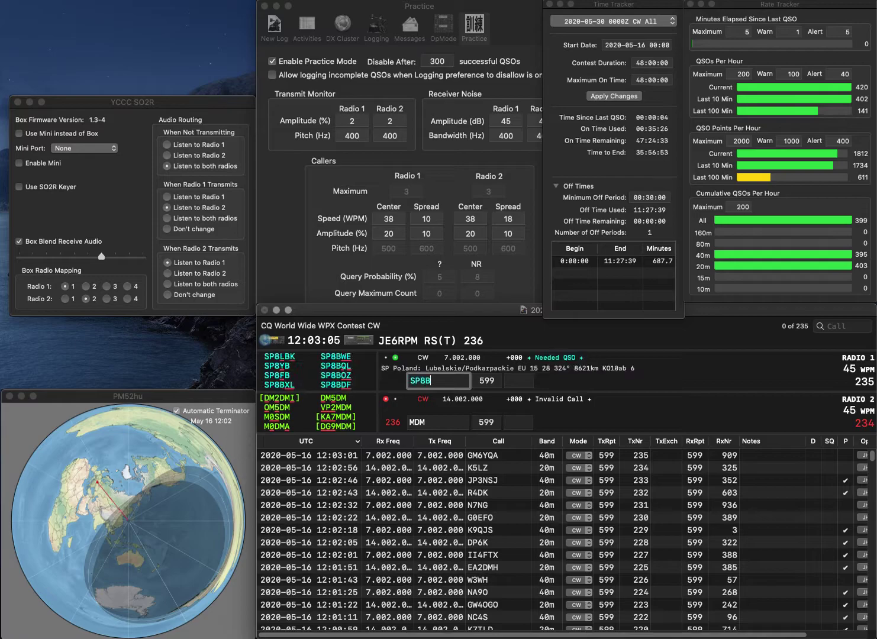
type("XL")
key("Return")
Complete the partial call on Radio 2 as KA7MDM and resend the exchange
type("OKA")
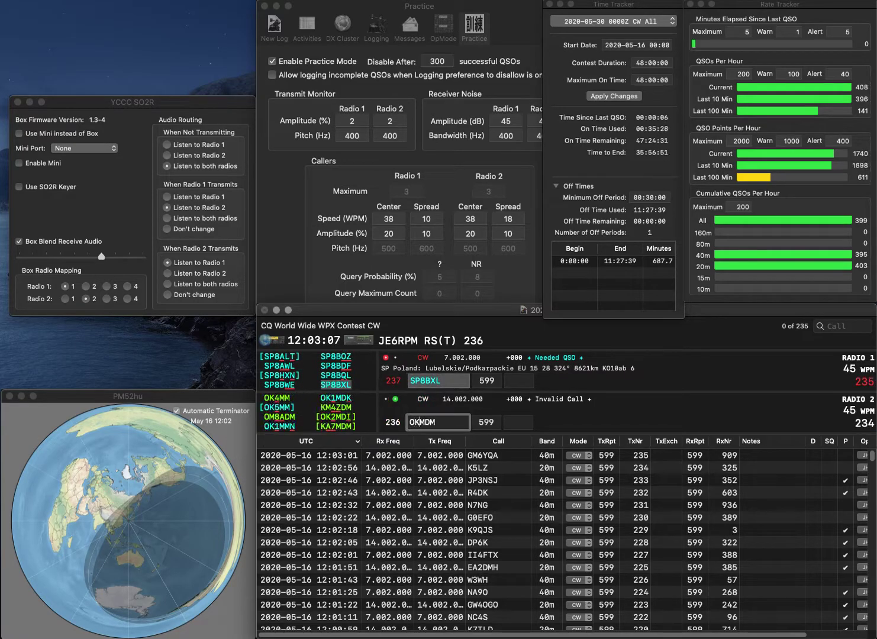
left_click(409, 423)
key("Delete")
key("Right")
key("Right")
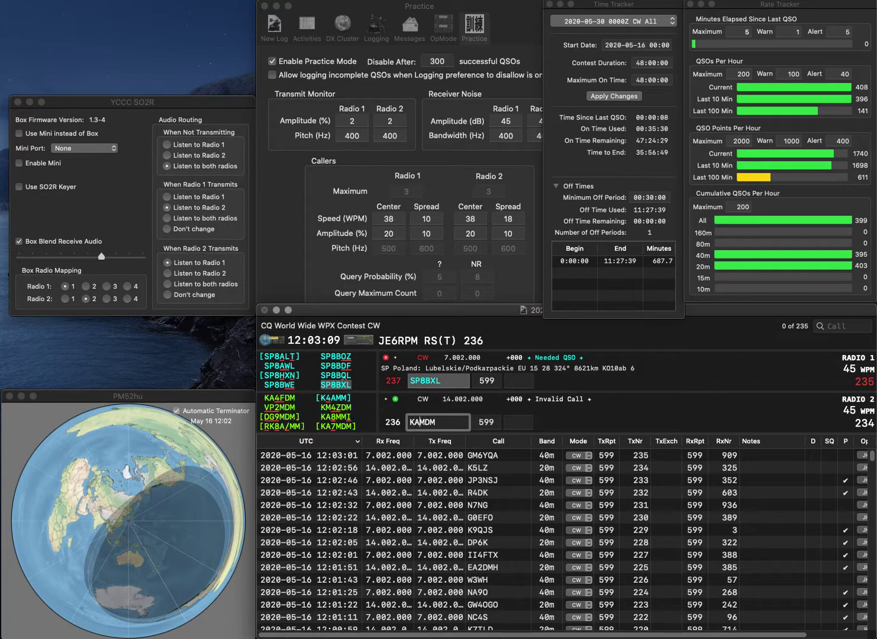
type("7")
key("Return")
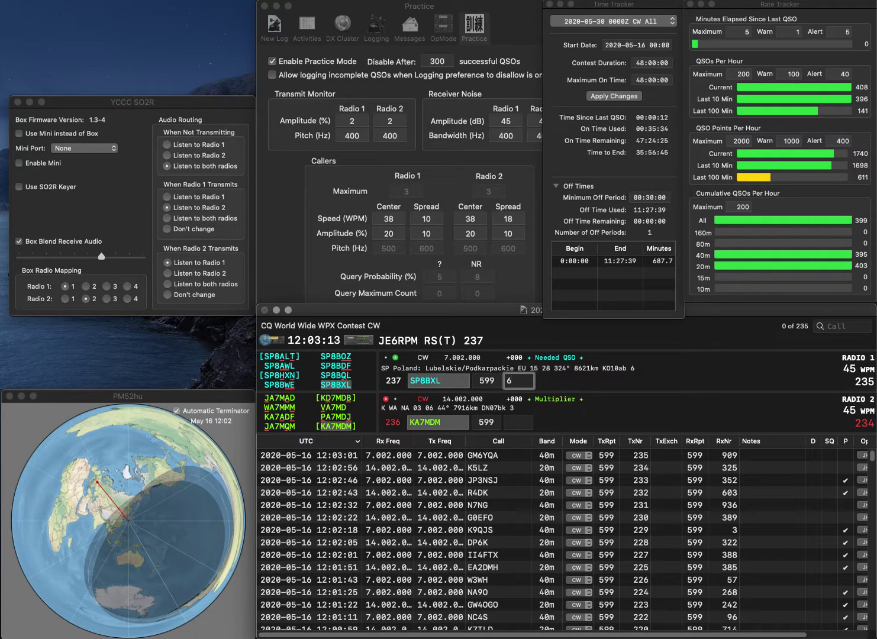
type("681")
key("Return")
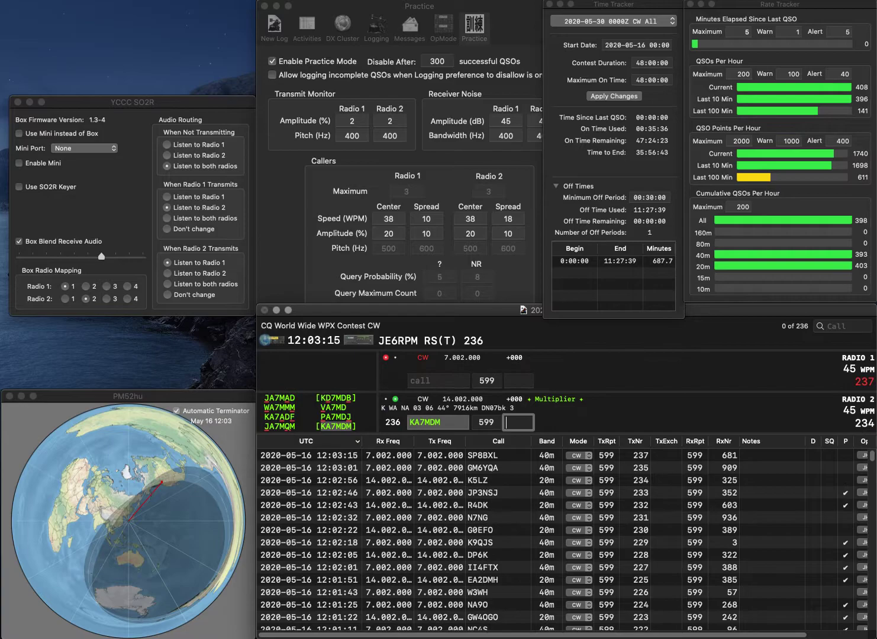
type("300")
key("Return")
type("BUD")
key("Home")
type("KA")
key("BackSpace")
type("J6")
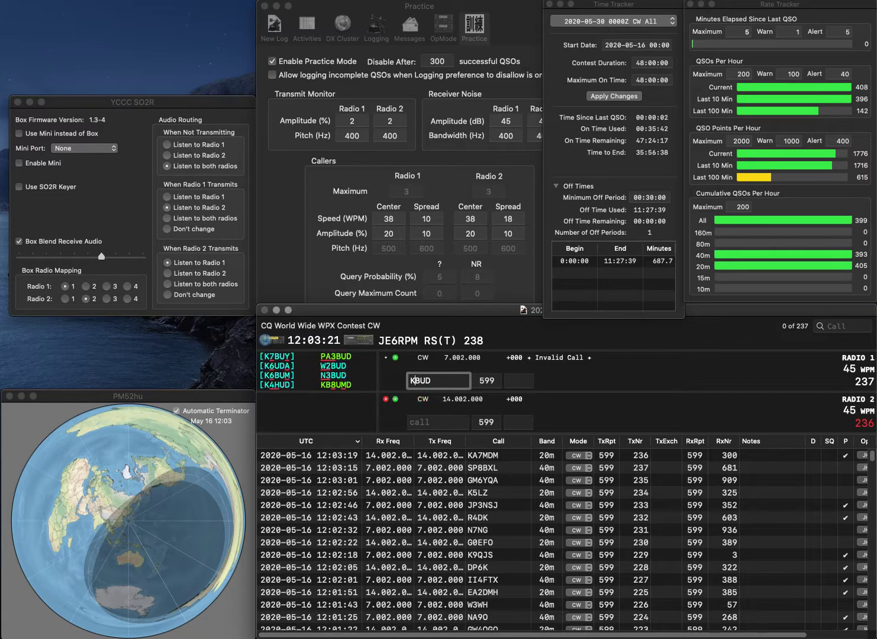
key("Delete")
key("Return")
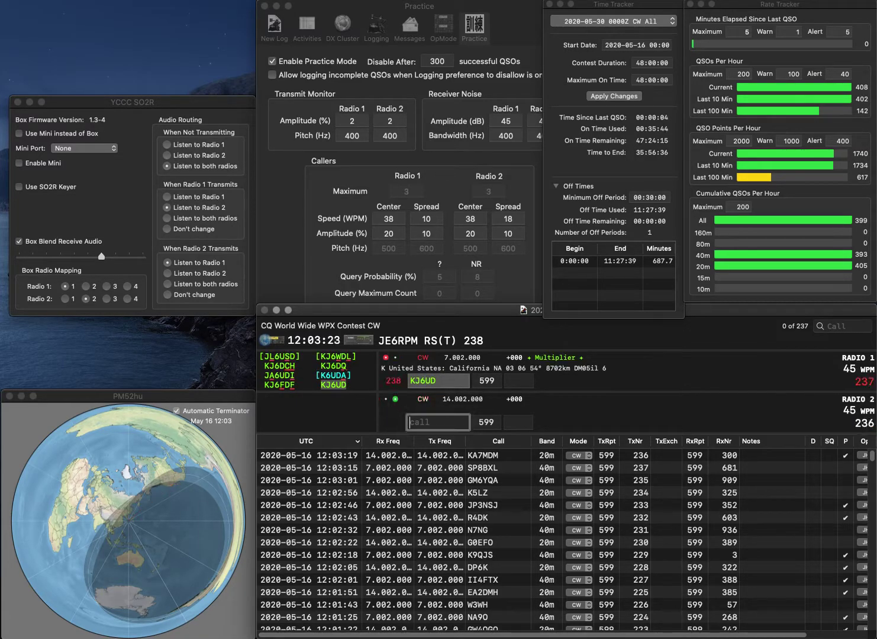
Answer the Radio 2 caller with the partial call EIGN, and log KJ6UD with received number 150 on Radio 1
type("EIGN")
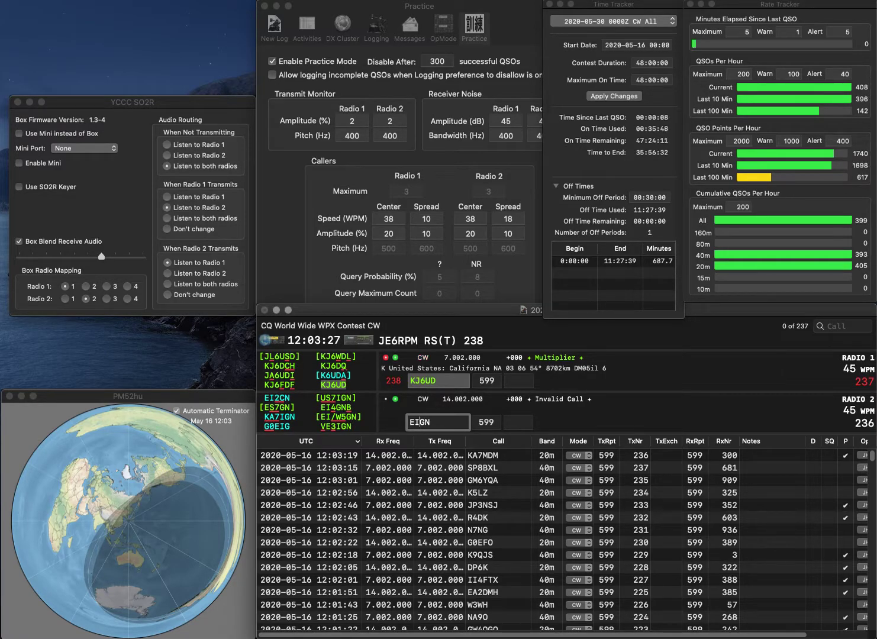
key("Return")
key("space")
type("1")
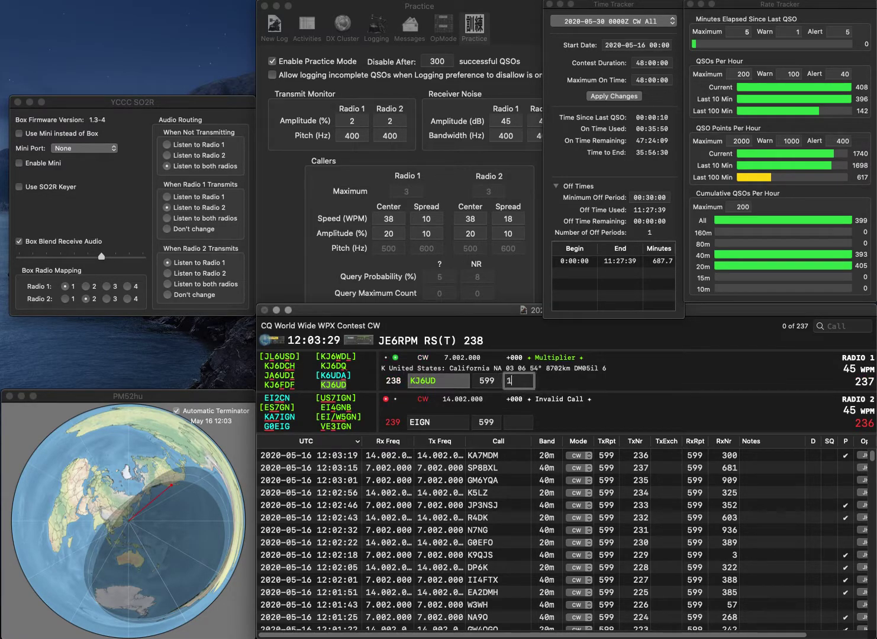
type("50")
key("Return")
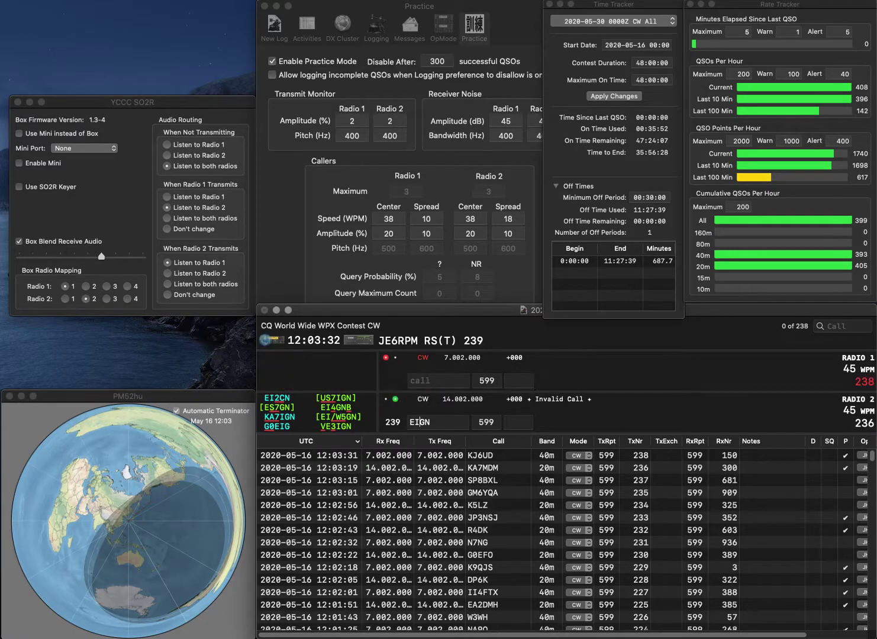
Correct the partial call on Radio 2 to ES7GN and resend the exchange
key("BackSpace")
type("S8")
key("BackSpace")
type("7")
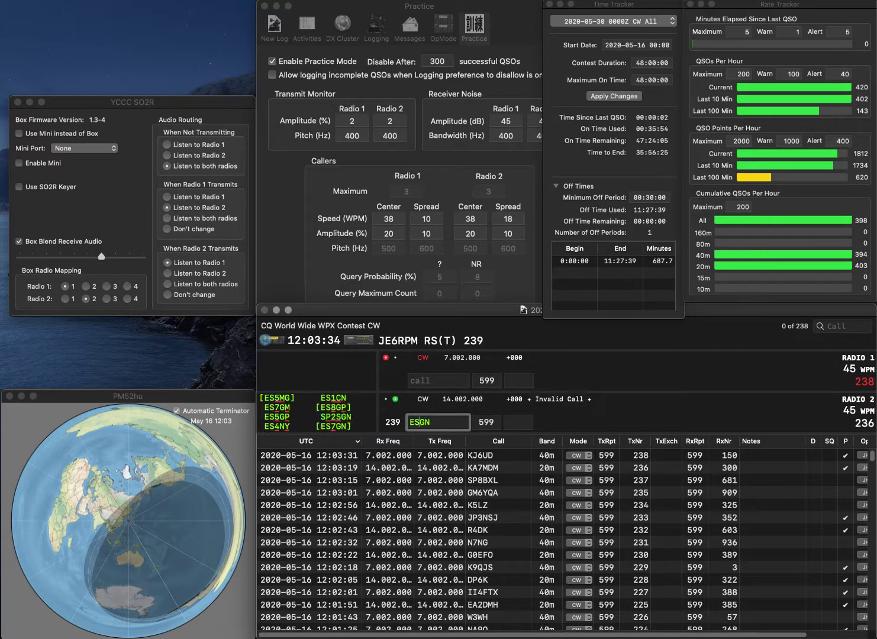
key("Return")
Answer the Radio 1 caller as VE4GMA, and enter received number 744 for ES7GN on Radio 2
type("VE4GMA")
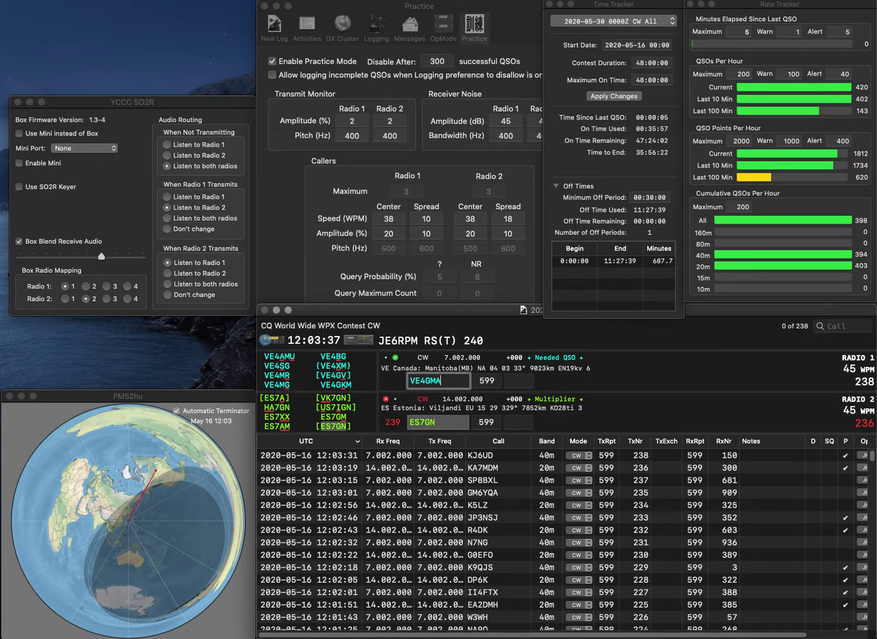
key("Return")
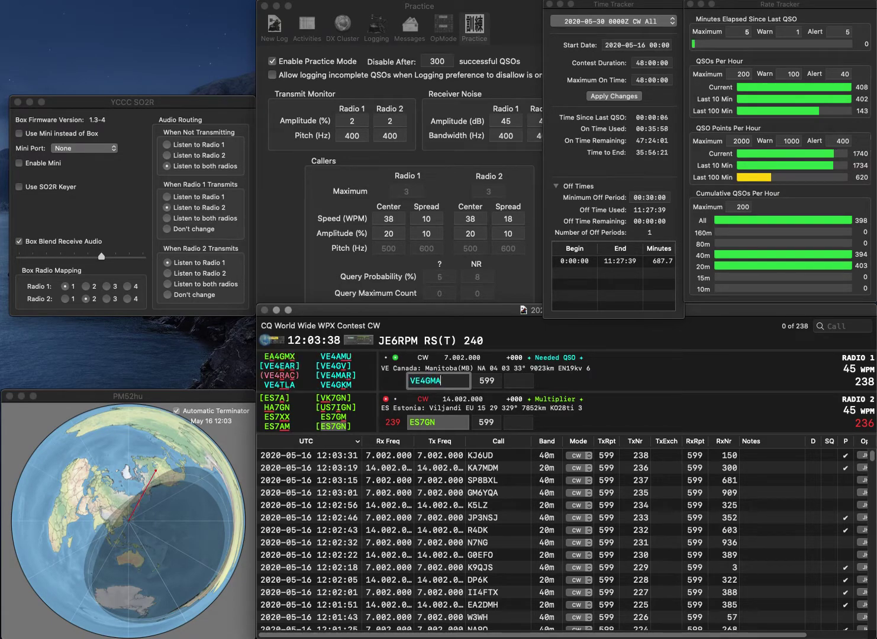
key("Tab")
type("74")
Correct the Radio 1 call to VE4MAR and resend the exchange, and log ES7GN on Radio 2
key("Up")
key("Left")
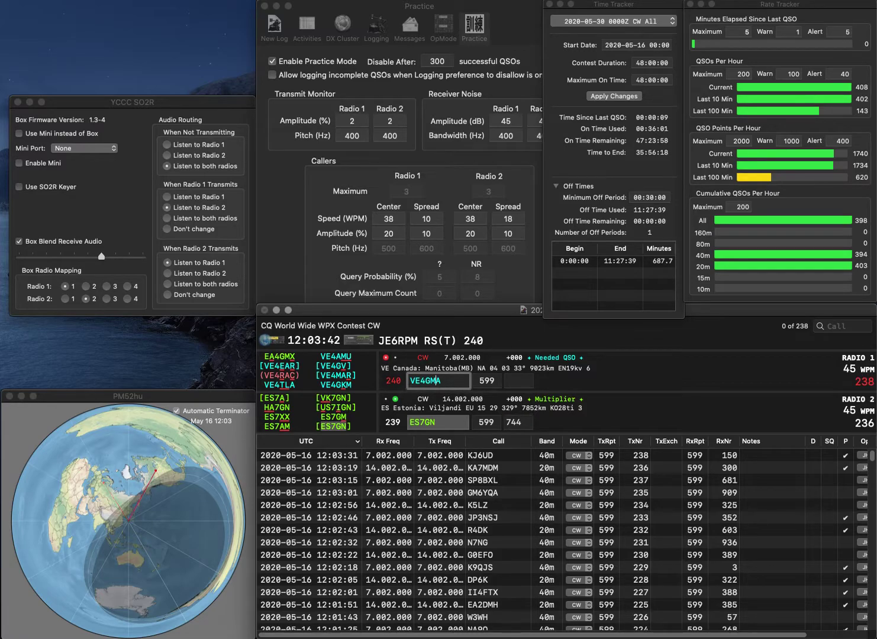
key("BackSpace")
key("BackSpace")
type("M")
key("Return")
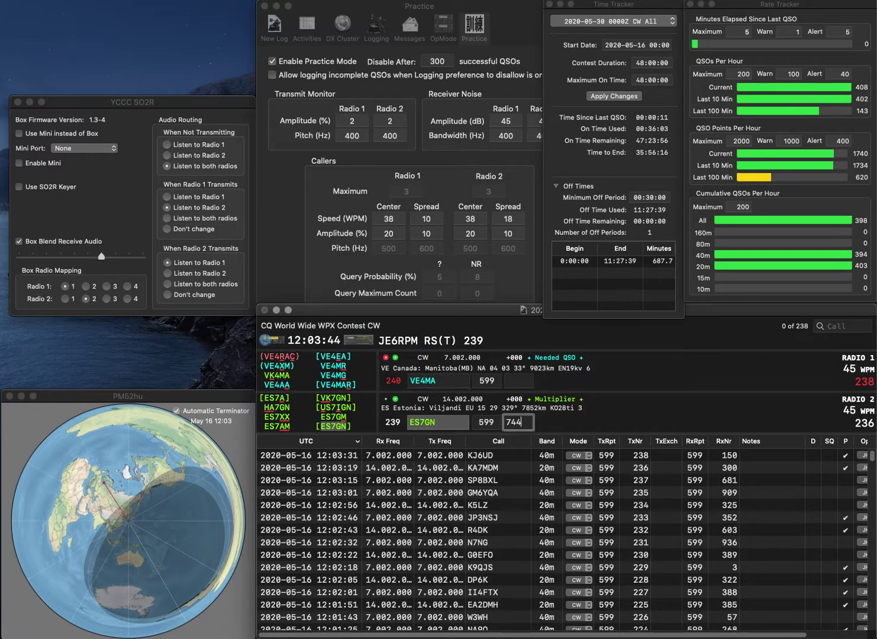
type("R")
key("Return")
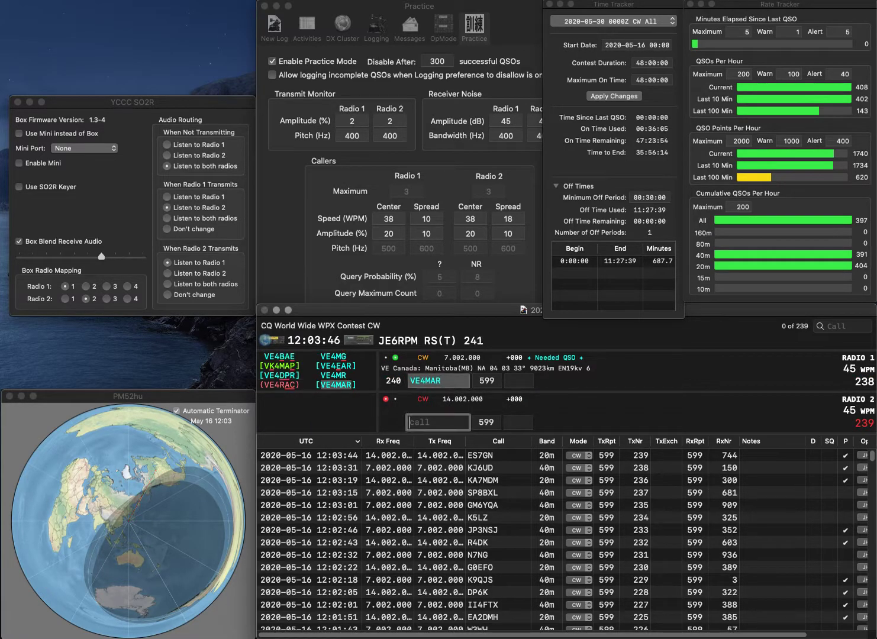
type("SP")
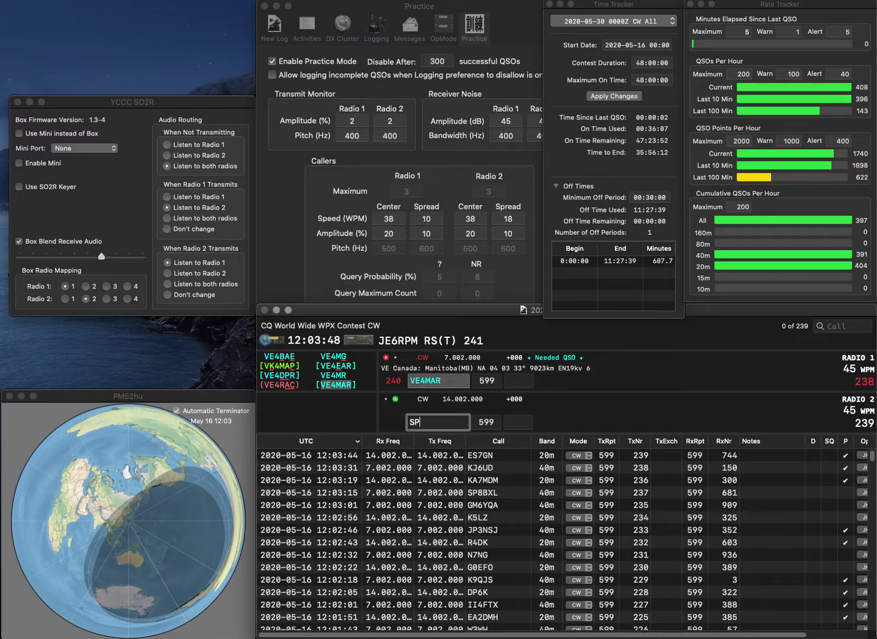
type("5EPP")
key("Return")
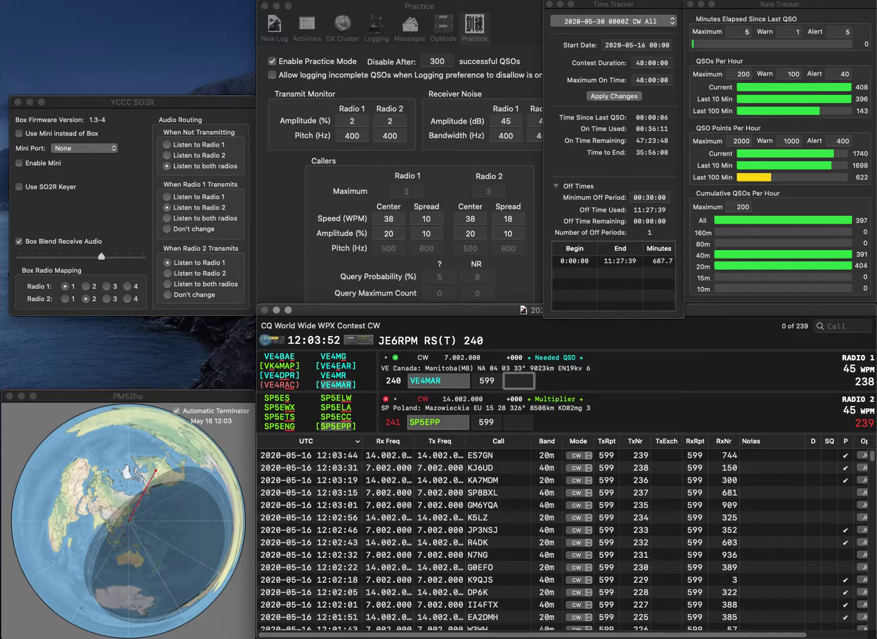
type("461")
key("Return")
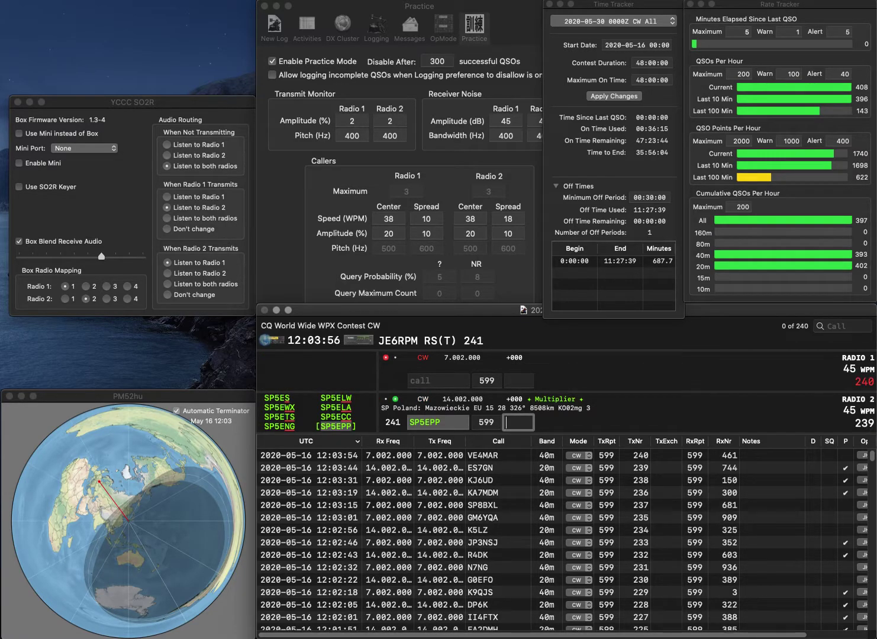
Log SP5EPP with received number 711 on Radio 2, and send the exchange to KW9R on Radio 1
type("7")
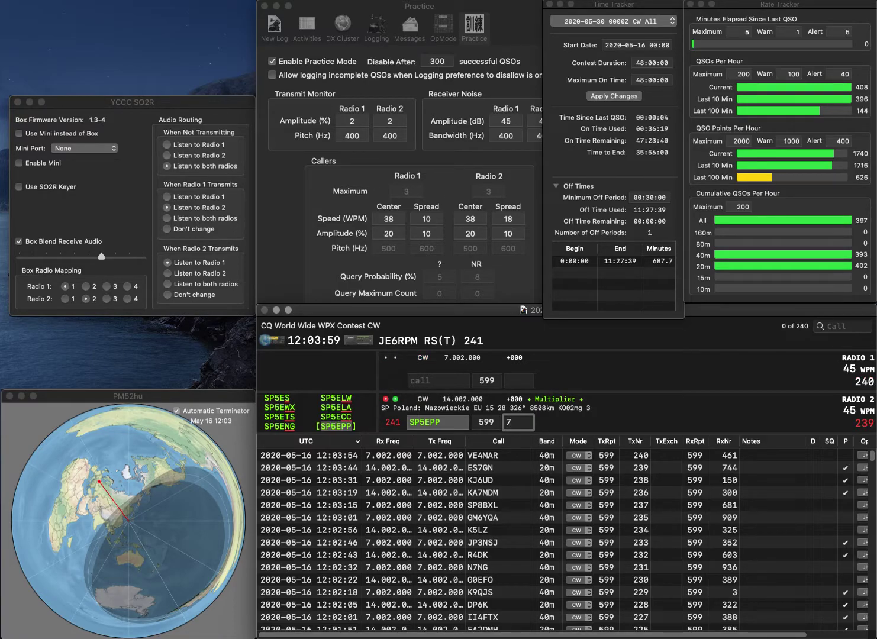
type("11")
key("Return")
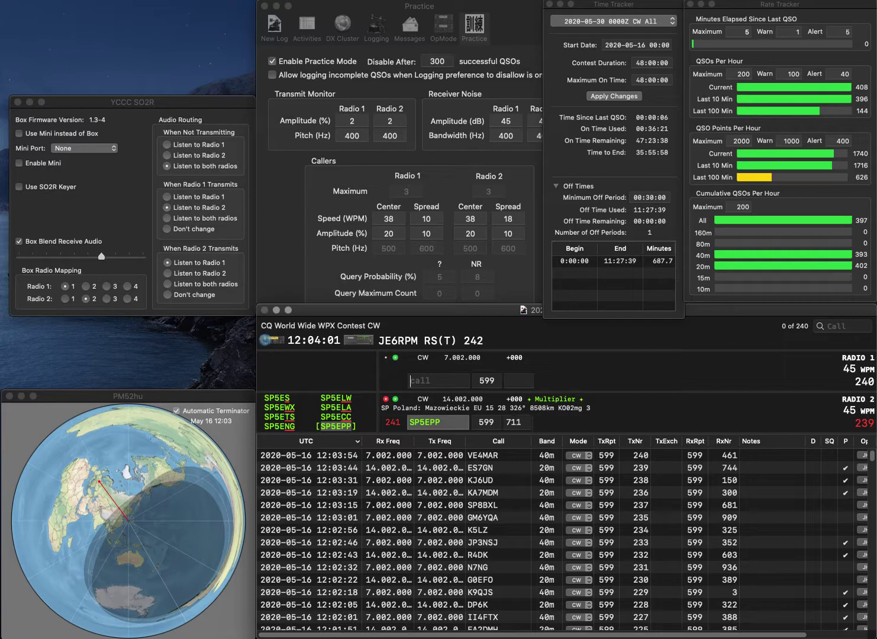
type("KW9R")
key("Return")
Send the exchange to SP6BEN on Radio 2, and log KW9R with received number 579 on Radio 1
type("SP6BEN")
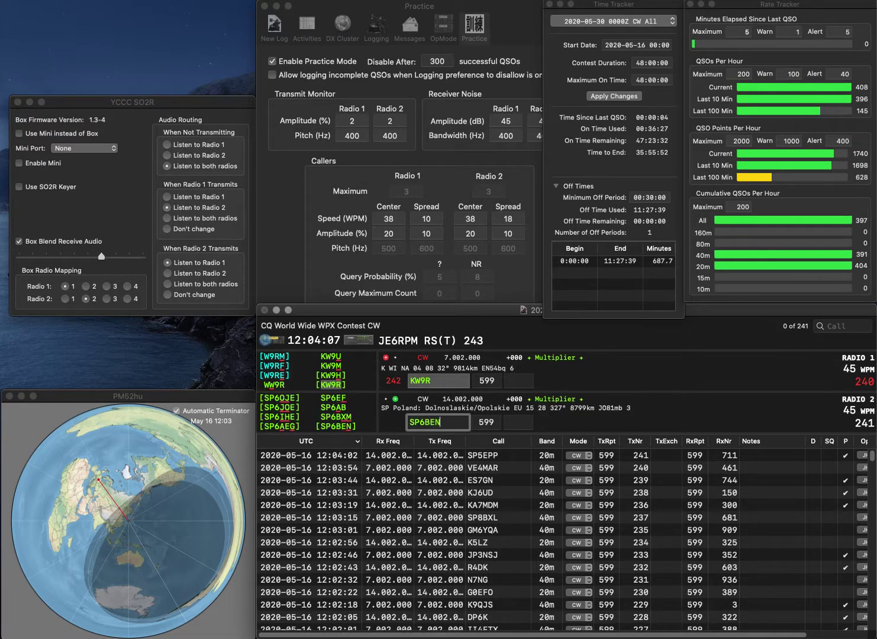
key("Return")
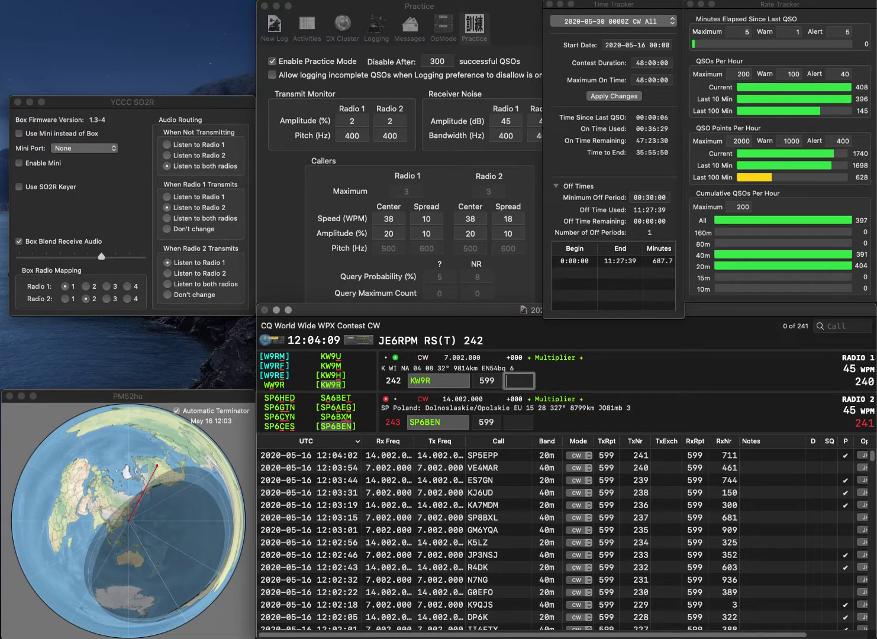
type("579")
key("Return")
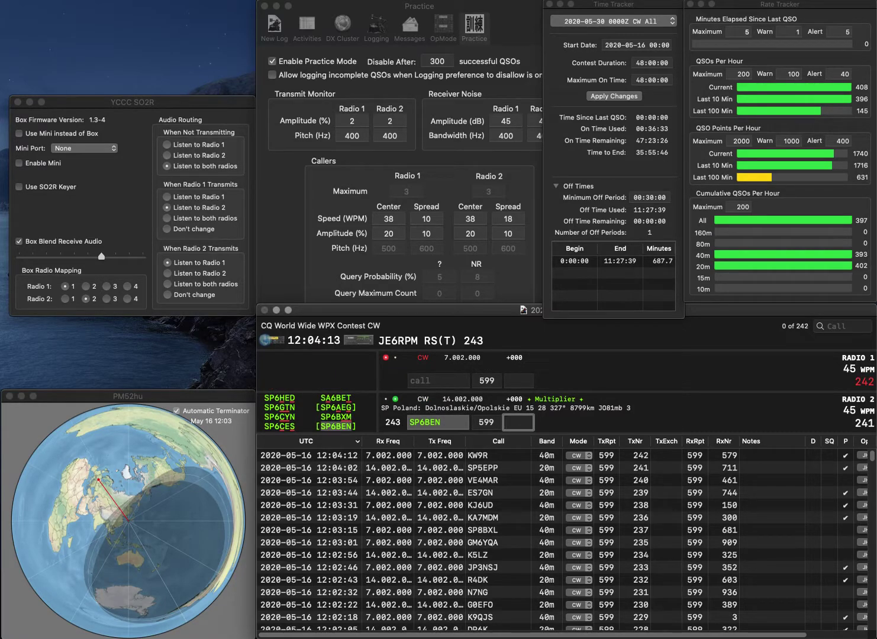
type("89")
key("Return")
type("4")
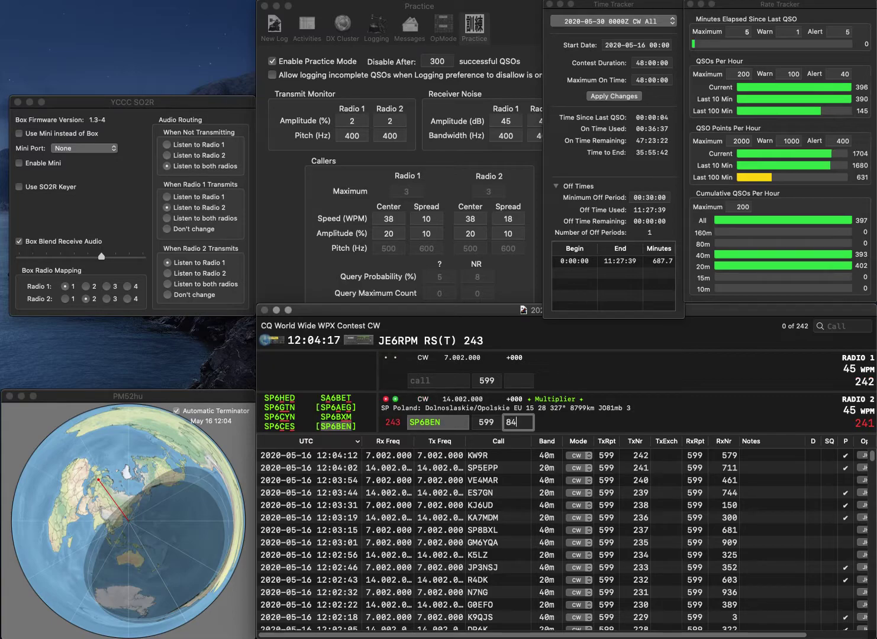
type("2")
key("Return")
Answer the callers with the partial calls OH8 on Radio 1 and ON on Radio 2
type("OH8")
key("Down")
type("ON")
key("Up")
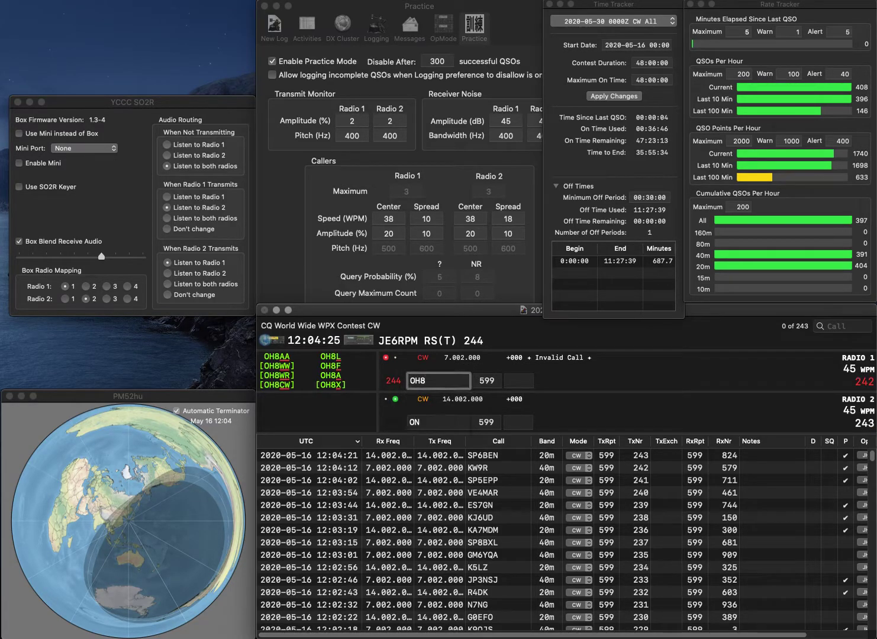
Complete the partial calls as OH7VS on Radio 1 and ON5AFB on Radio 2, resending each exchange
key("BackSpace")
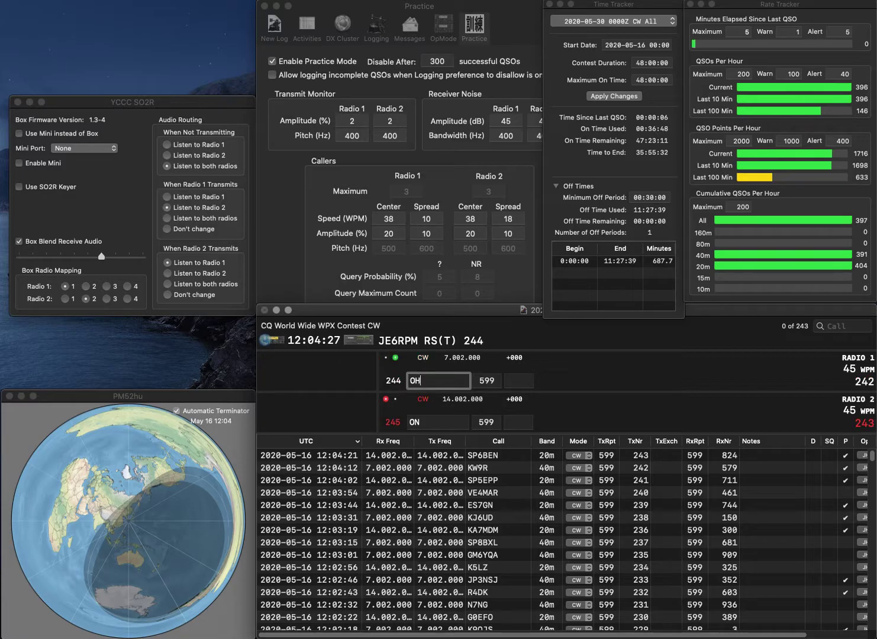
type("7VS")
key("Return")
type("5AFB")
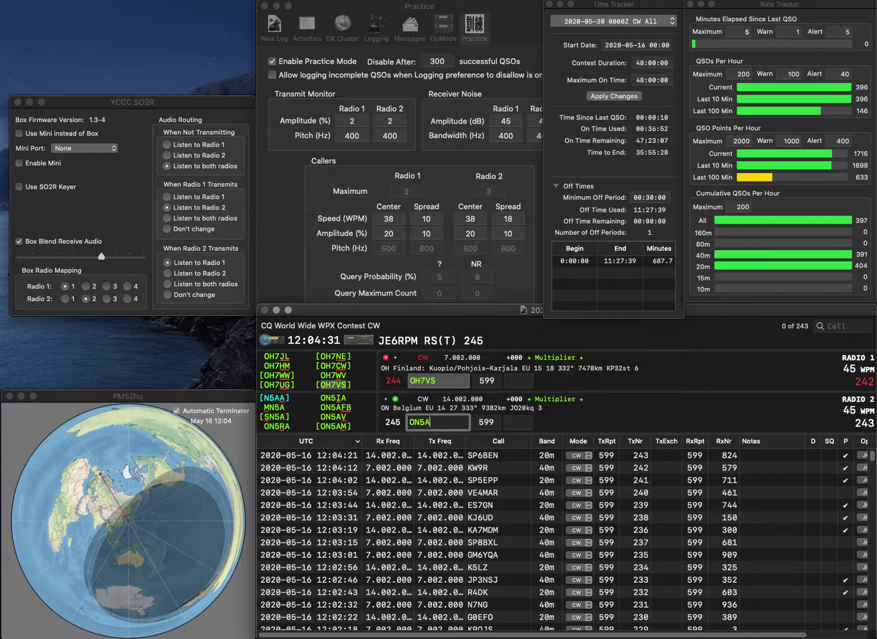
key("Return")
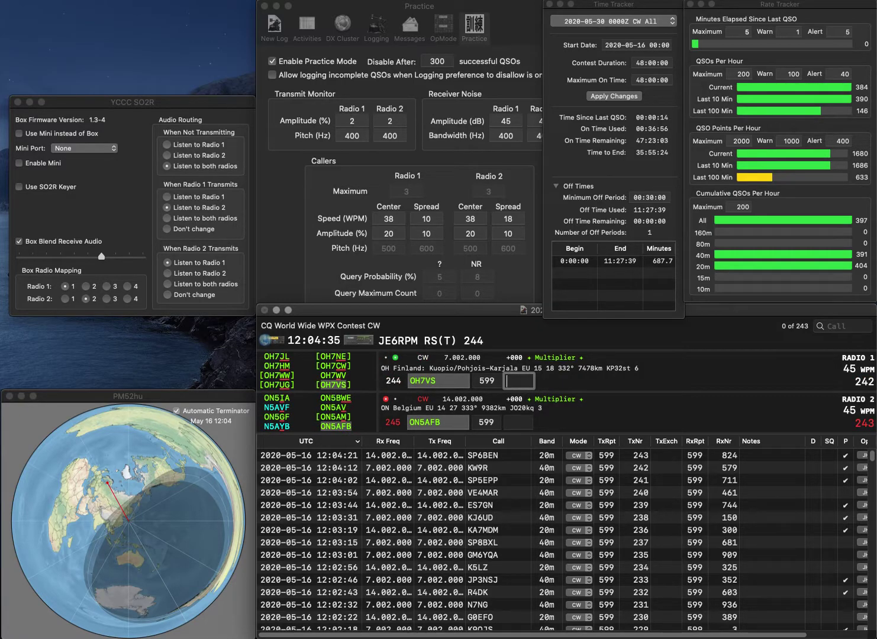
Log OH7VS with received number 832 on Radio 1, and ON5AFB with received number 486 on Radio 2
type("832")
key("Return")
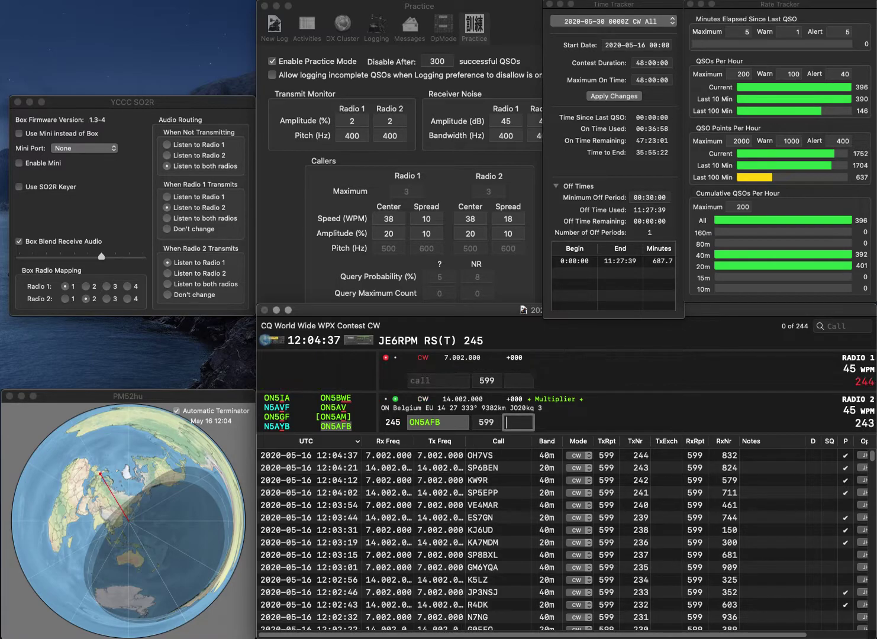
type("486")
key("Return")
type("AE")
left_click(439, 423)
type("E")
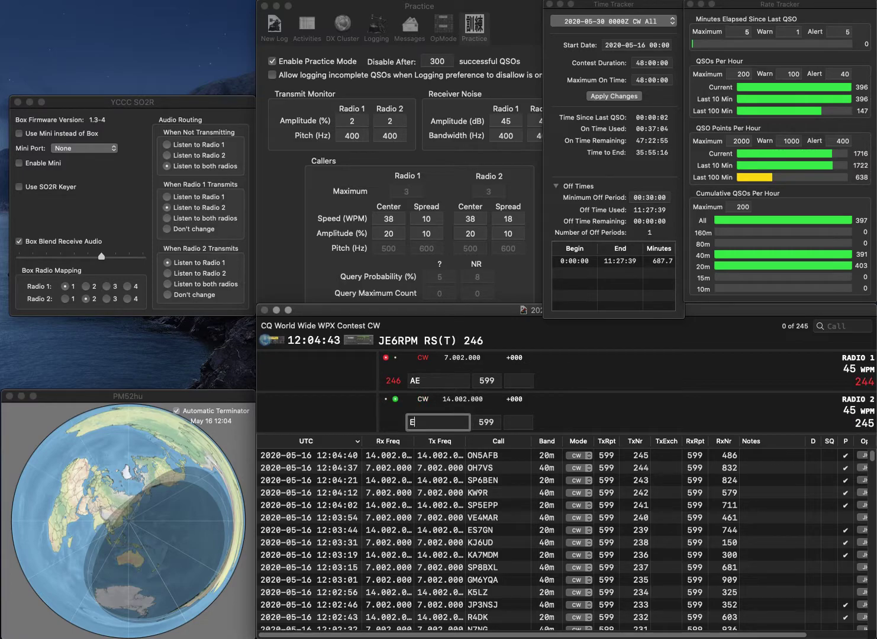
type("A5IKJ")
key("Return")
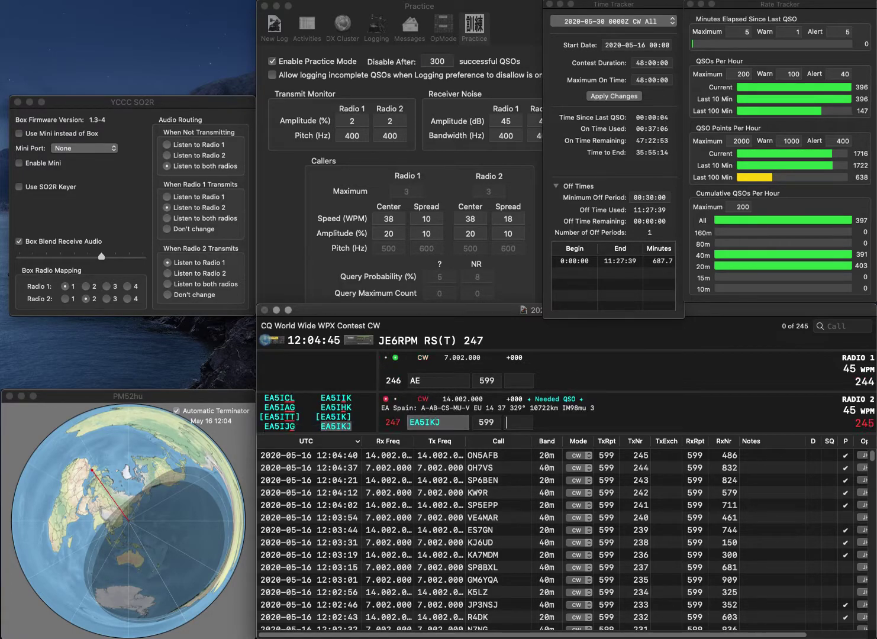
type("0A")
key("Return")
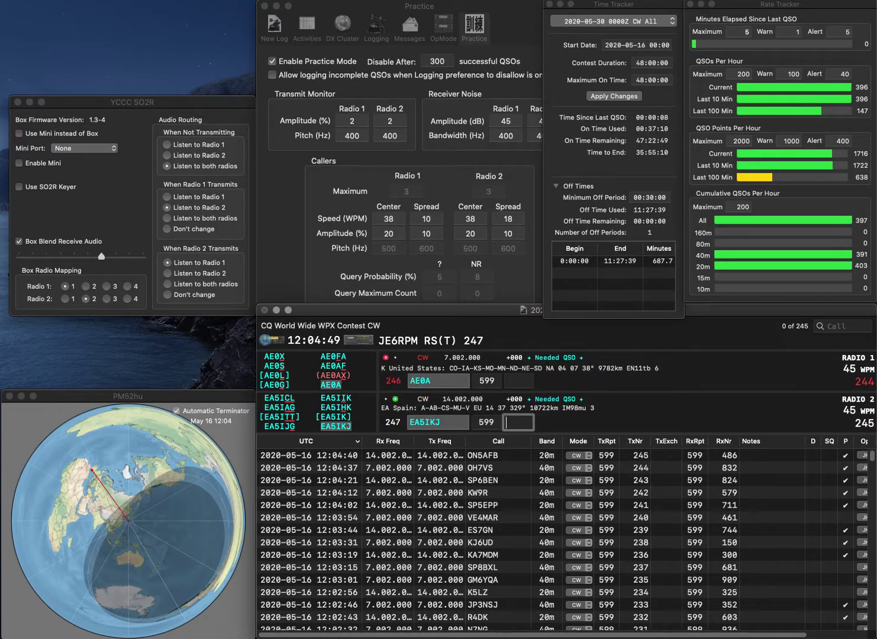
type("187")
key("Return")
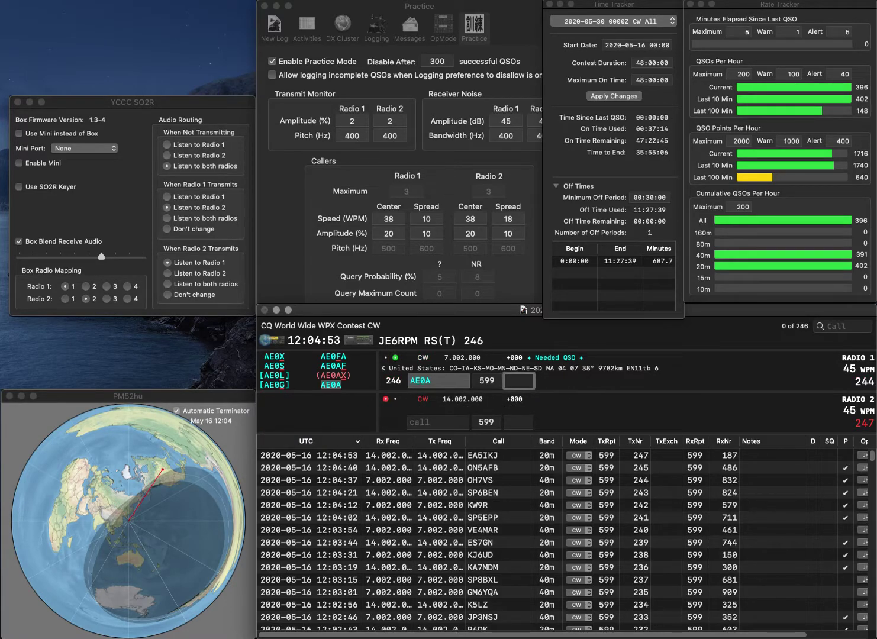
type("301")
key("Return")
type("C6AQ")
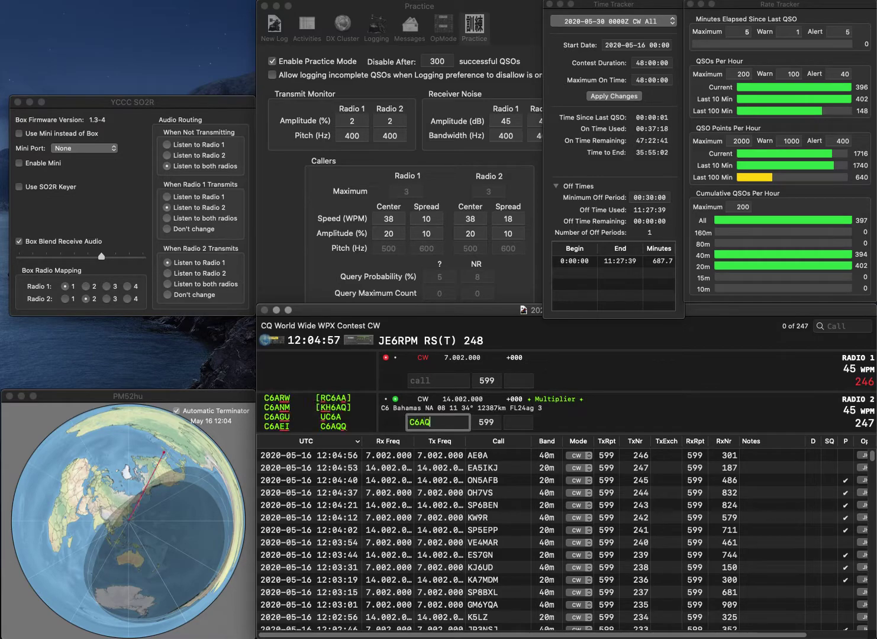
type("Q")
key("Return")
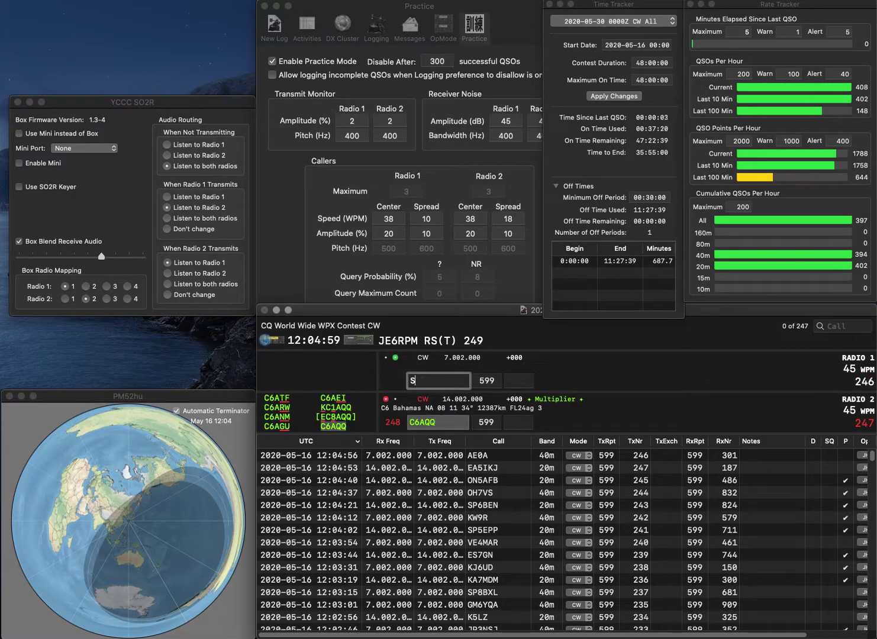
type("B9CBR")
key("super+Left")
type("H")
key("Return")
key("space")
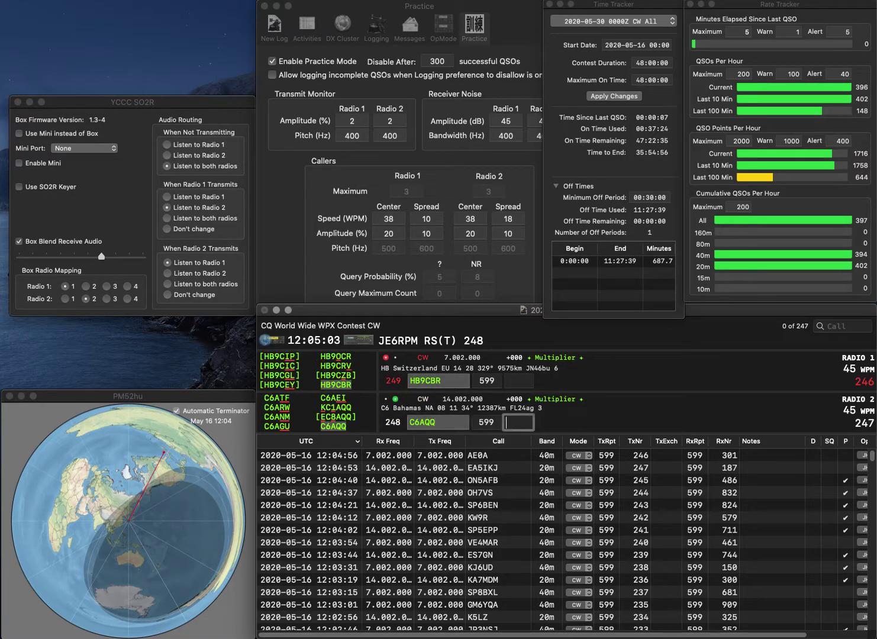
type("489")
key("Return")
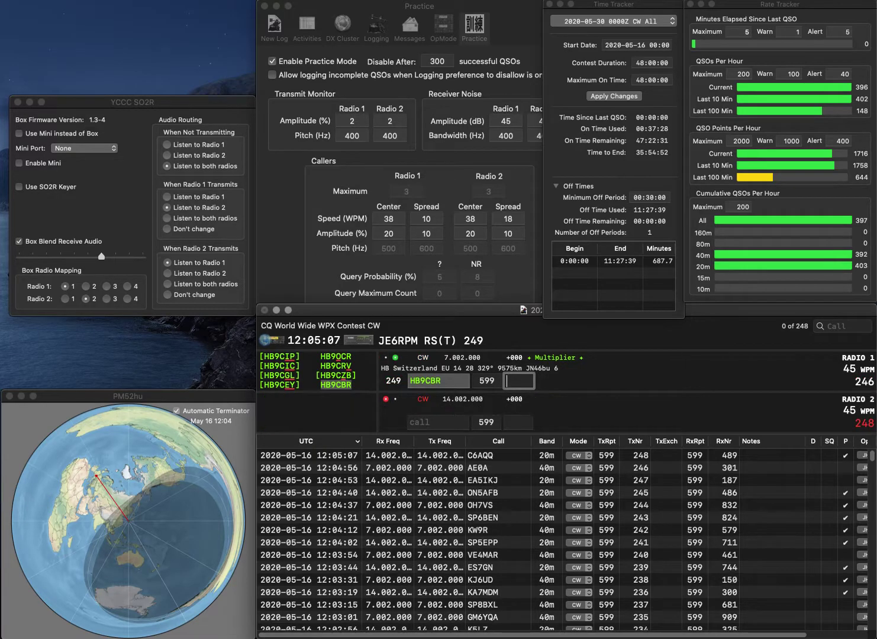
type("356")
key("Return")
type("IR9D")
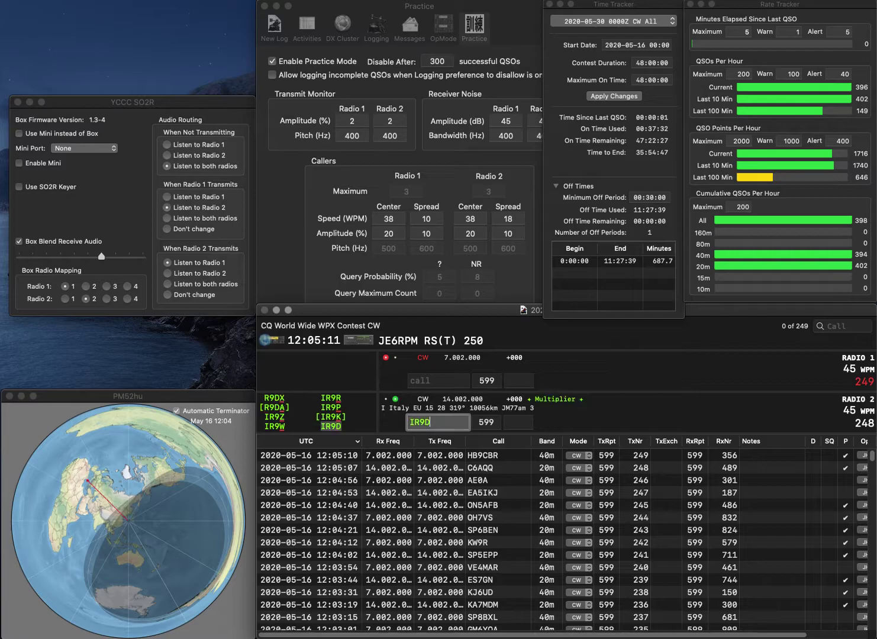
key("Return")
Send the exchange to WE8P on Radio 1, and log IR9D with received number 772 on Radio 2
type("WE8P")
key("Return")
key("space")
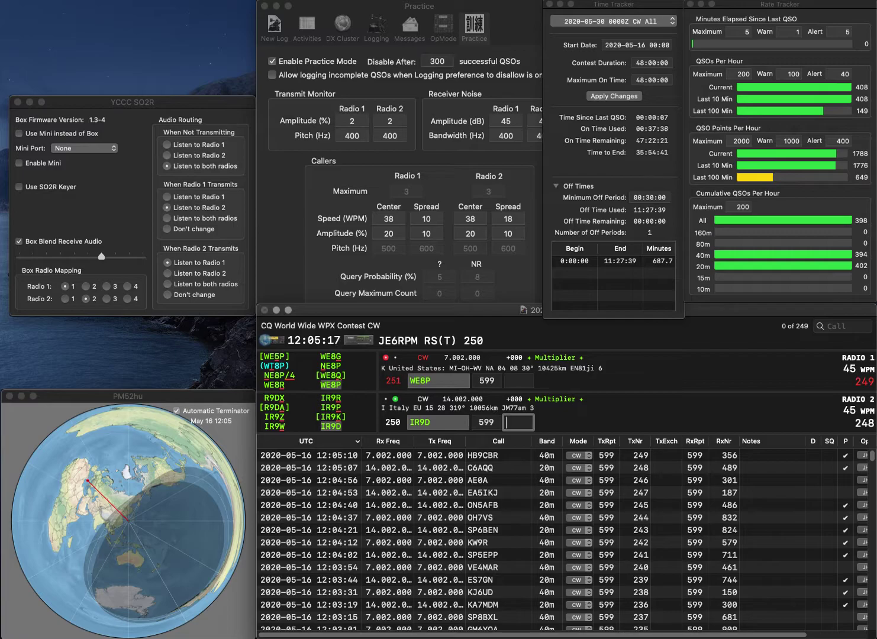
type("772")
key("Return")
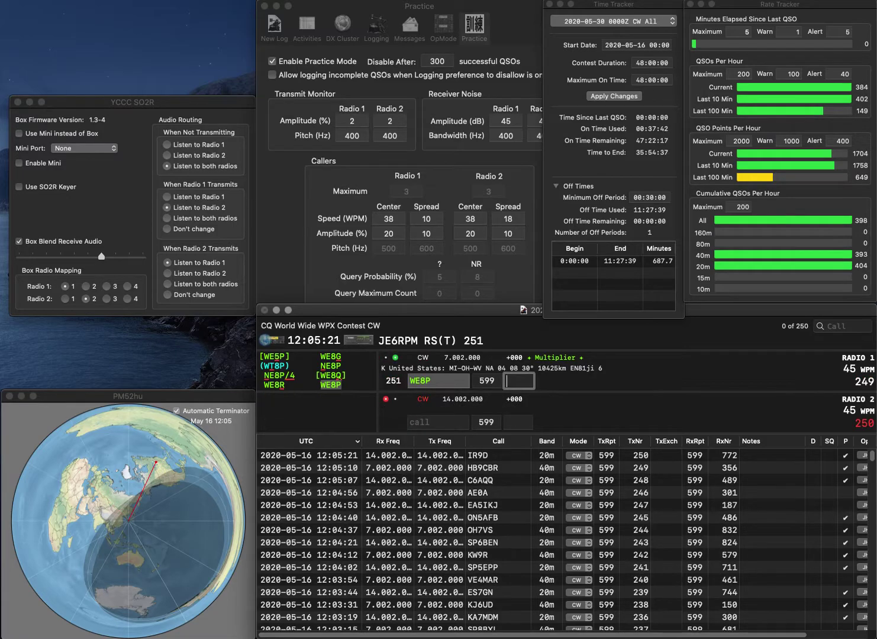
type("6")
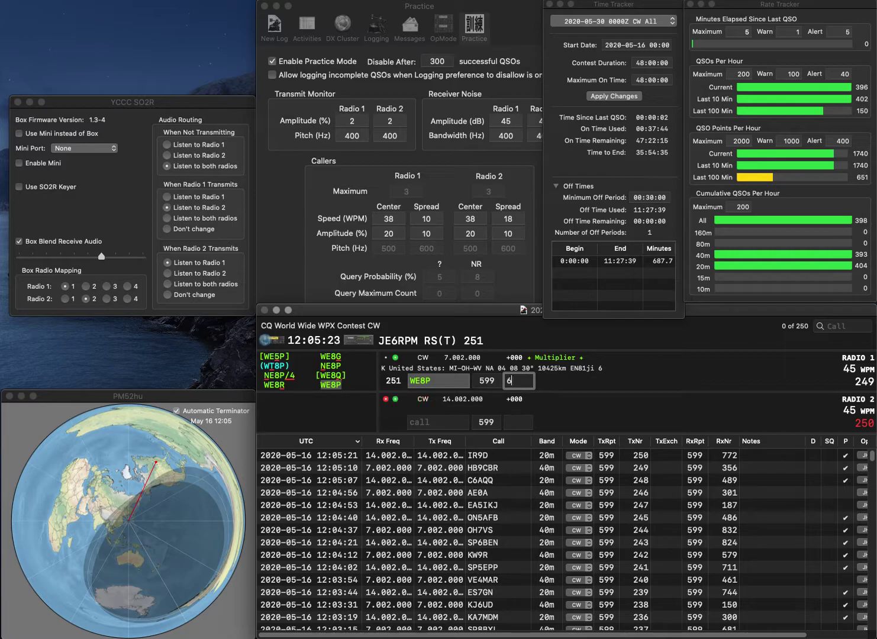
type("08")
key("Return")
type("IK6D")
key("BackSpace")
type("N")
key("Return")
Send the exchange to K7MKA on Radio 1, and complete the Radio 2 call as IK6NUZ and resend its exchange
type("7MKA")
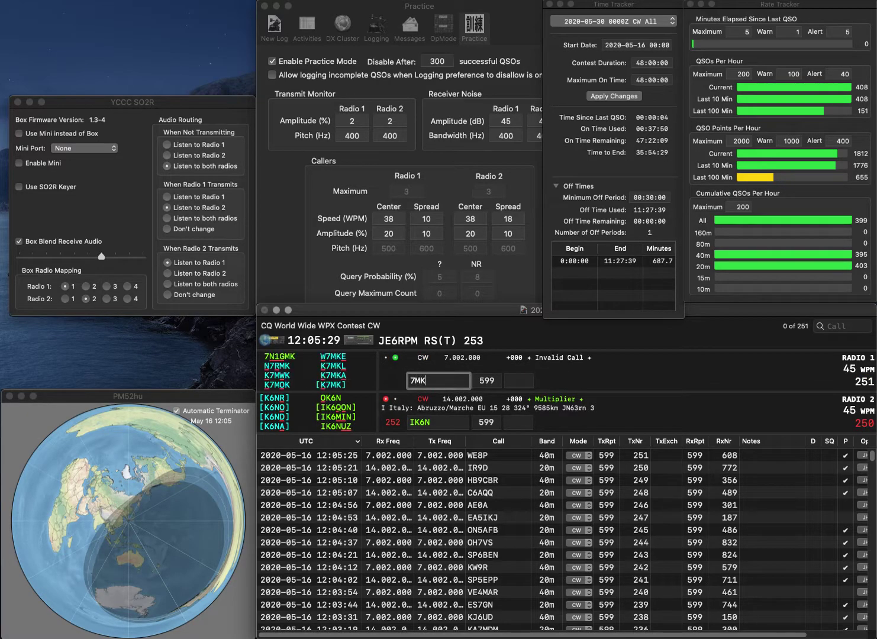
key("Home")
type("K")
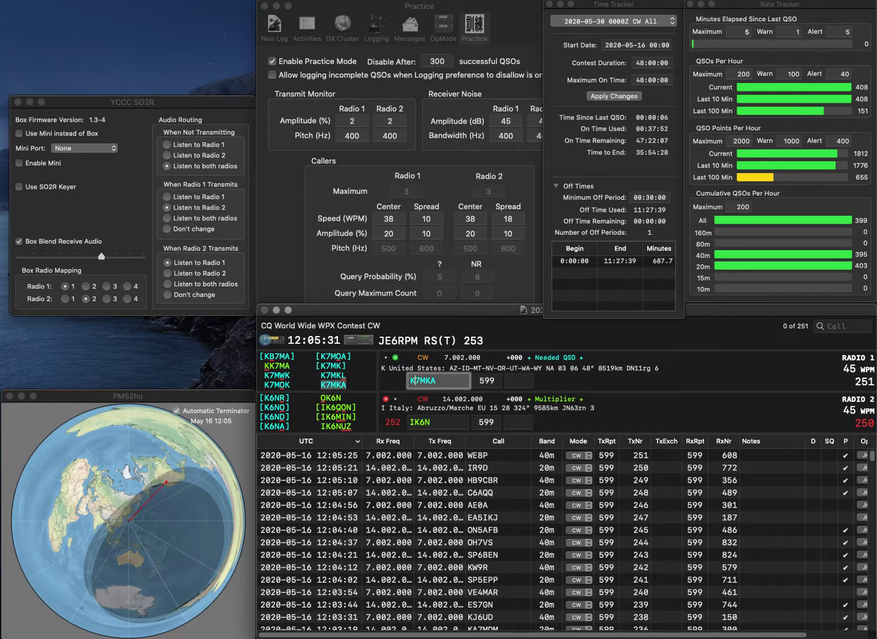
key("Return")
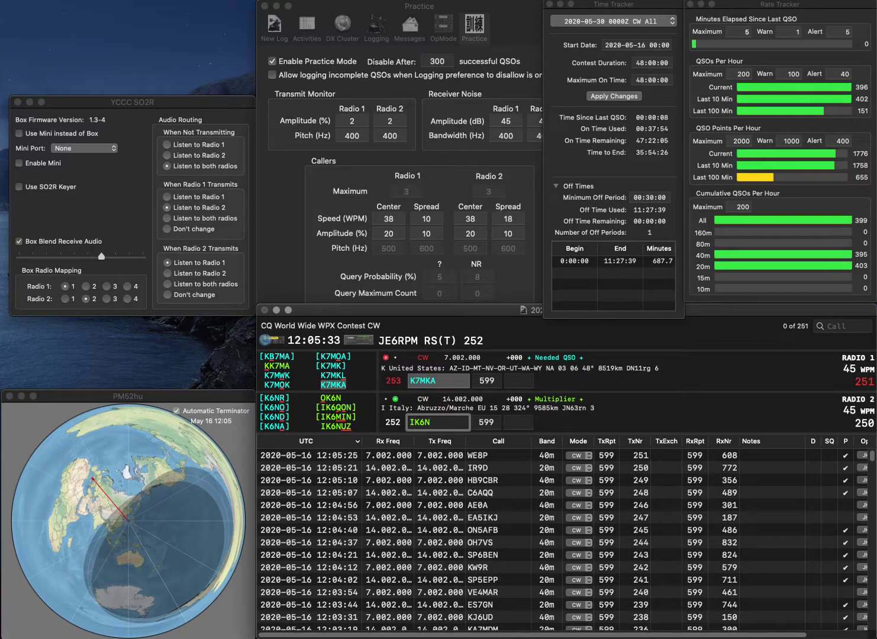
type("UZ")
key("Return")
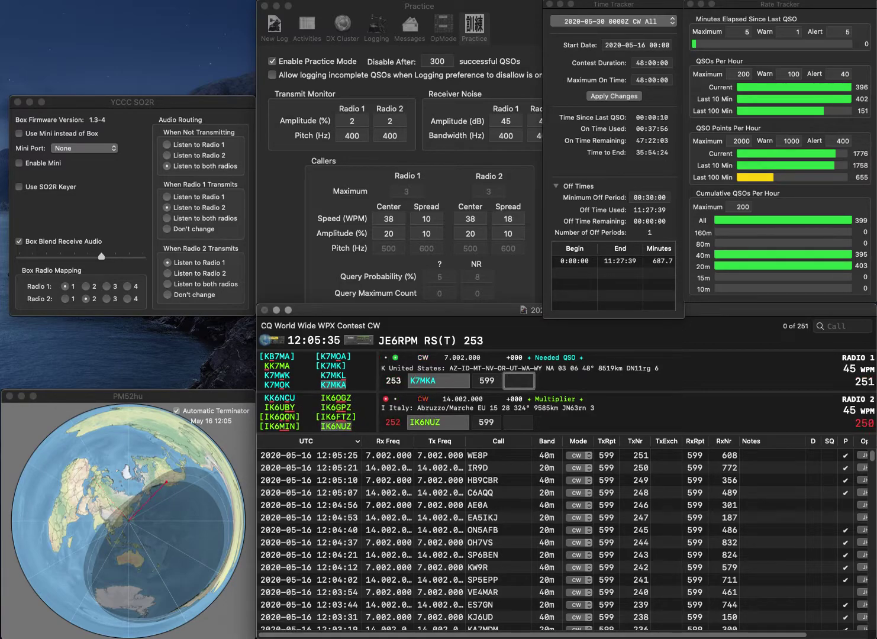
type("768")
key("Return")
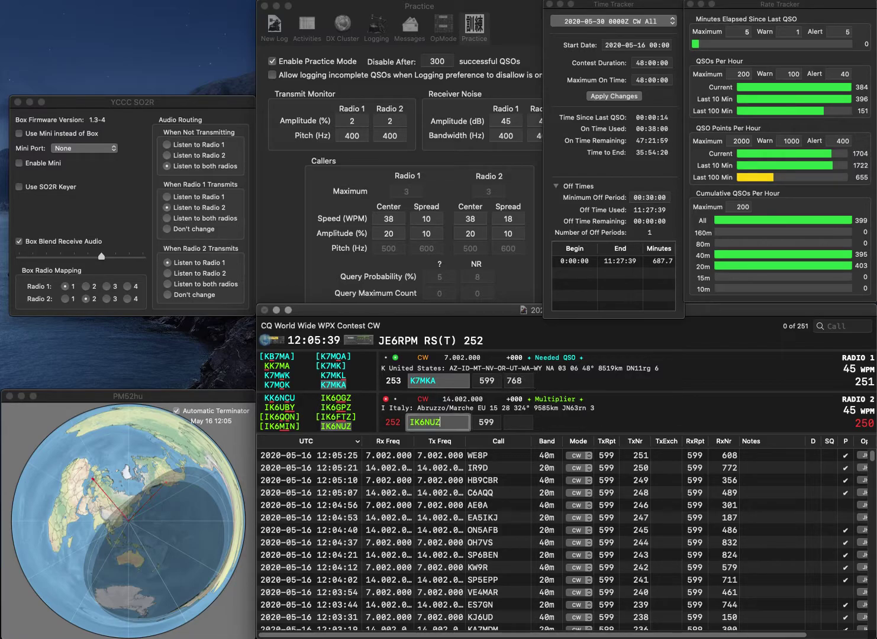
type("32")
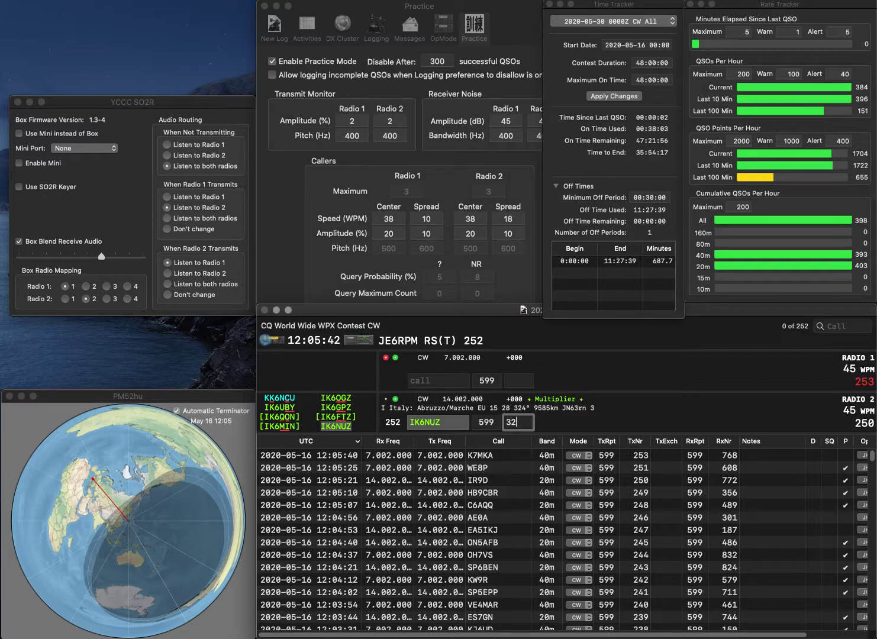
key("Return")
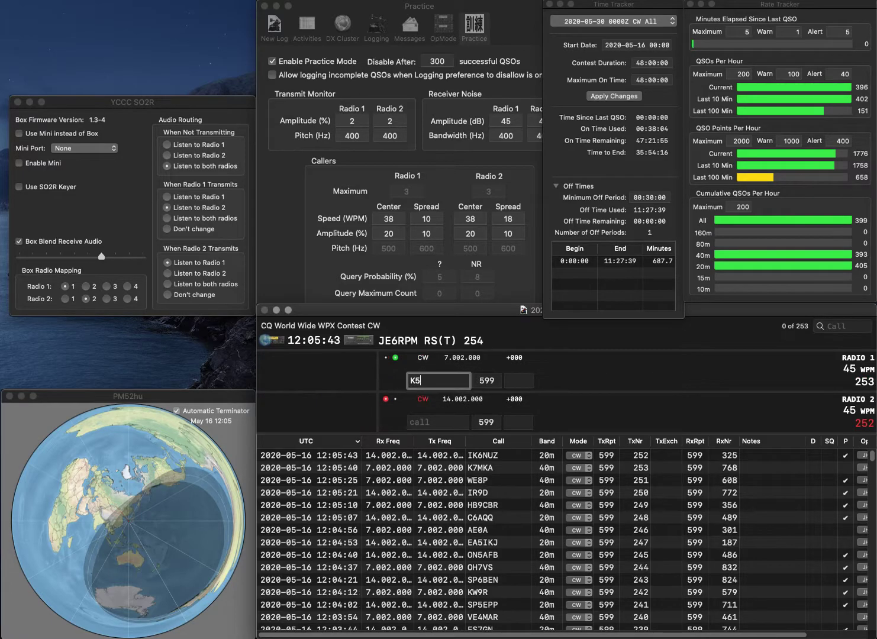
Send the exchange to the Radio 1 caller as K5VF and to W4WXA on Radio 2
type("K5VF")
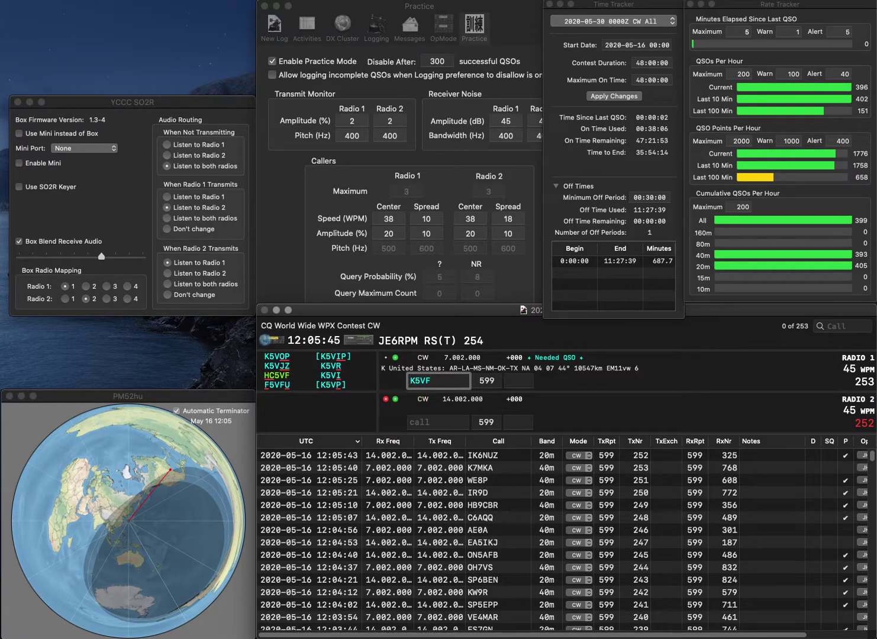
key("Return")
type("W4WXA")
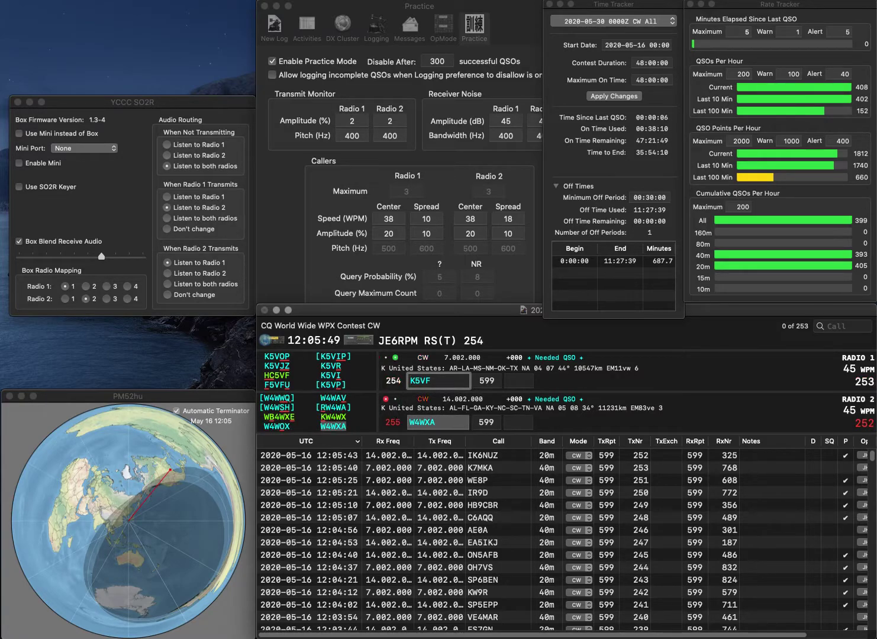
type("D")
Correct the Radio 1 call to DK4VF and resend the exchange, and log W4WXA with received number 855 on Radio 2
key("Delete")
type("4")
key("Return")
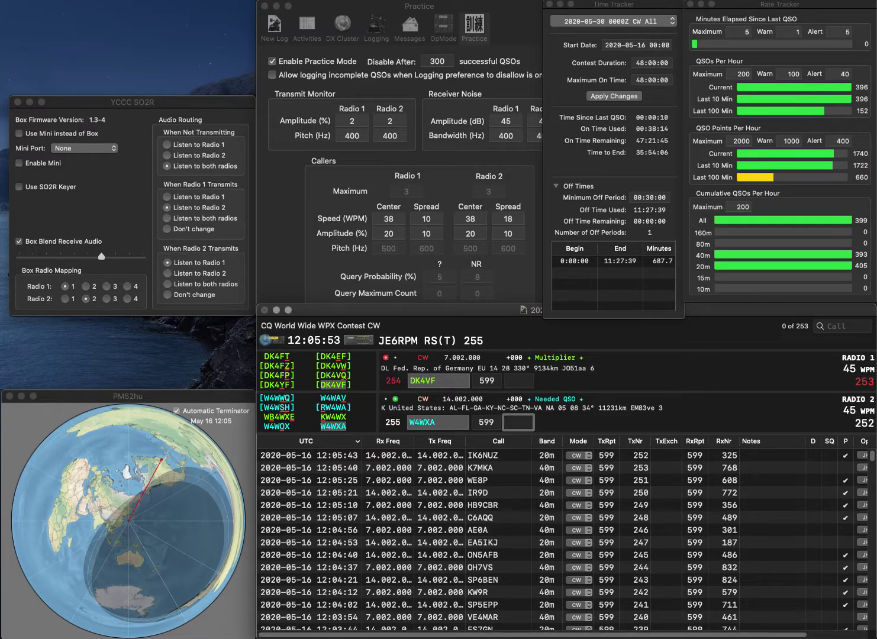
type("855")
key("Return")
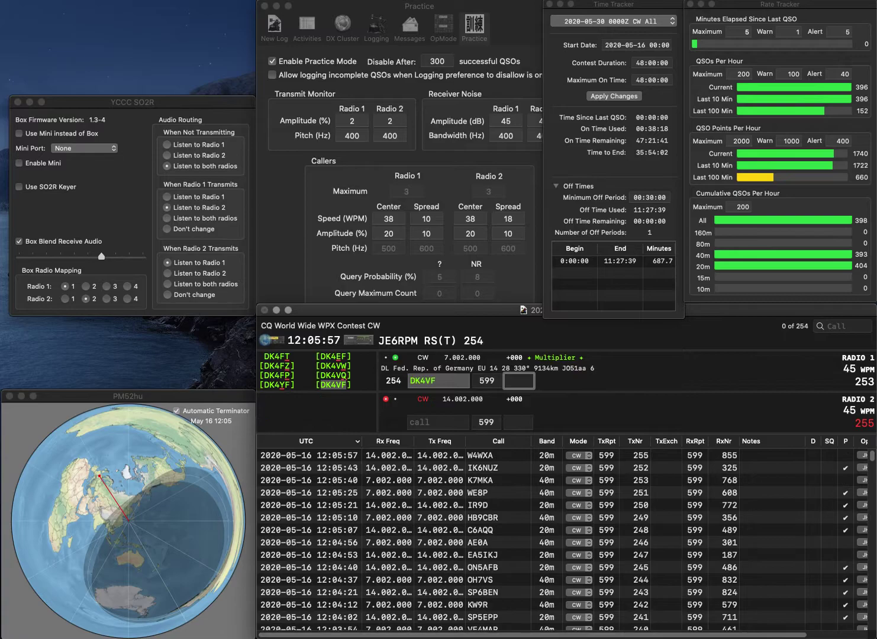
type("538")
key("Return")
type("VE2E")
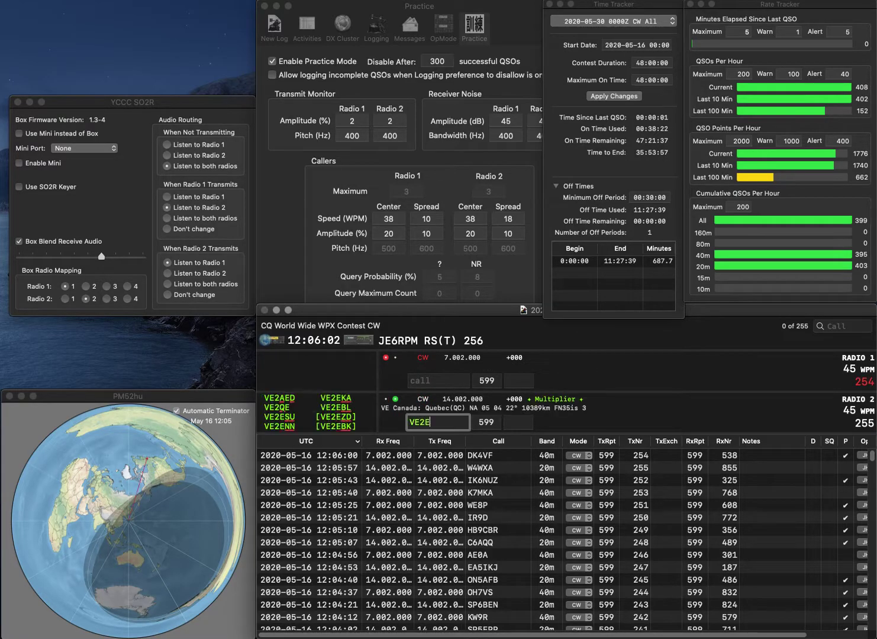
type("BK")
key("Return")
type("W")
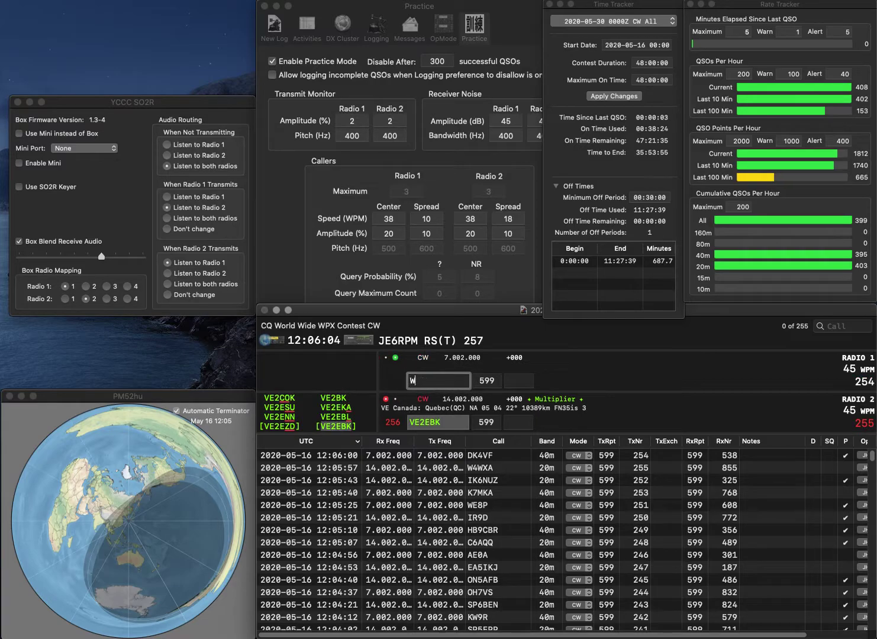
type("FMR")
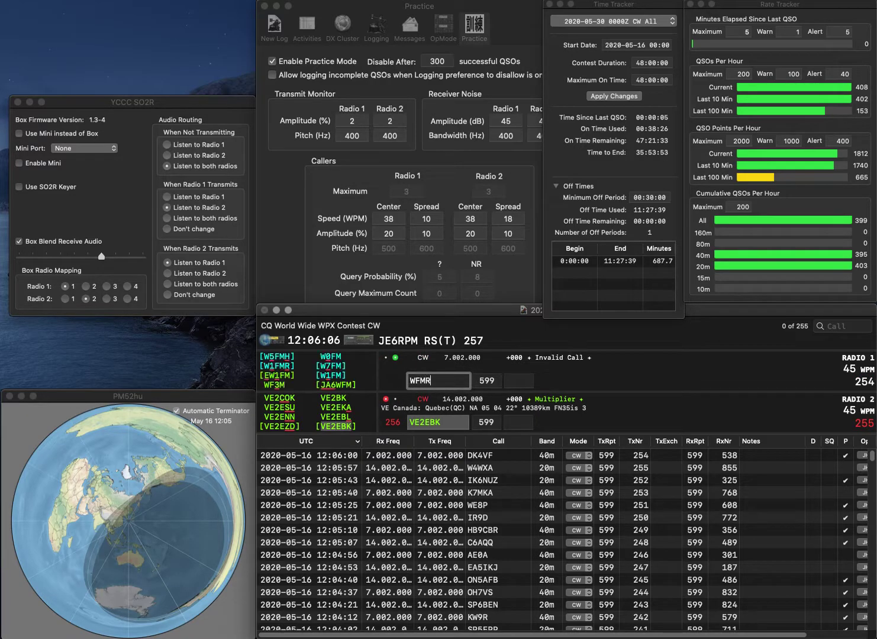
key("Return")
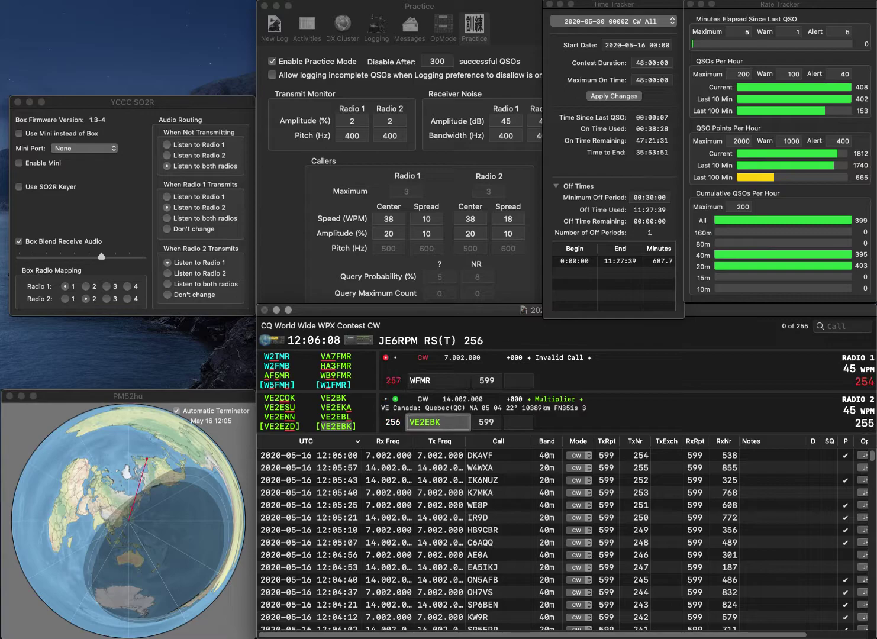
type("176")
key("Return")
Complete the Radio 1 call as WB9FMR and resend the exchange, and send the exchange to N9ZM on Radio 2
type("B9")
key("Return")
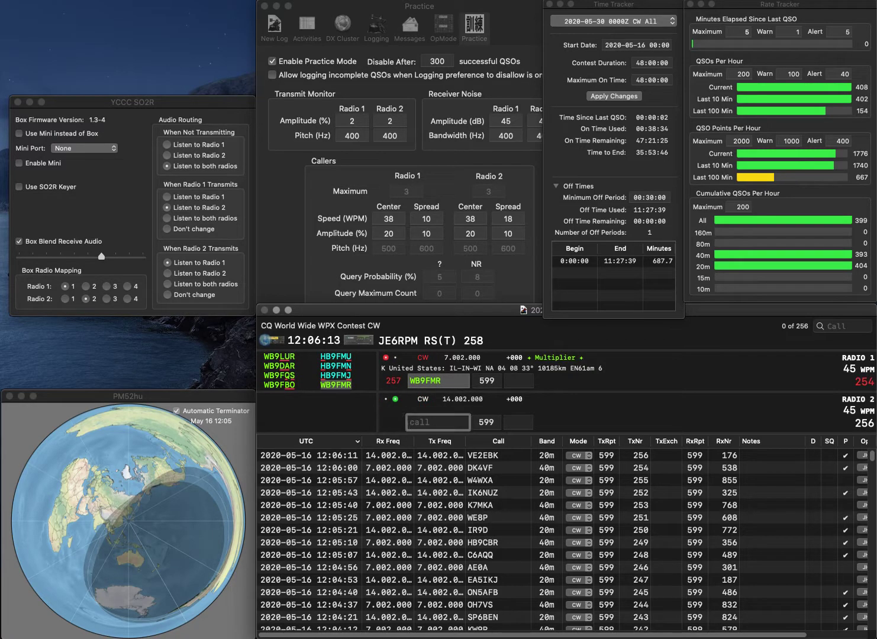
type("N9ZM")
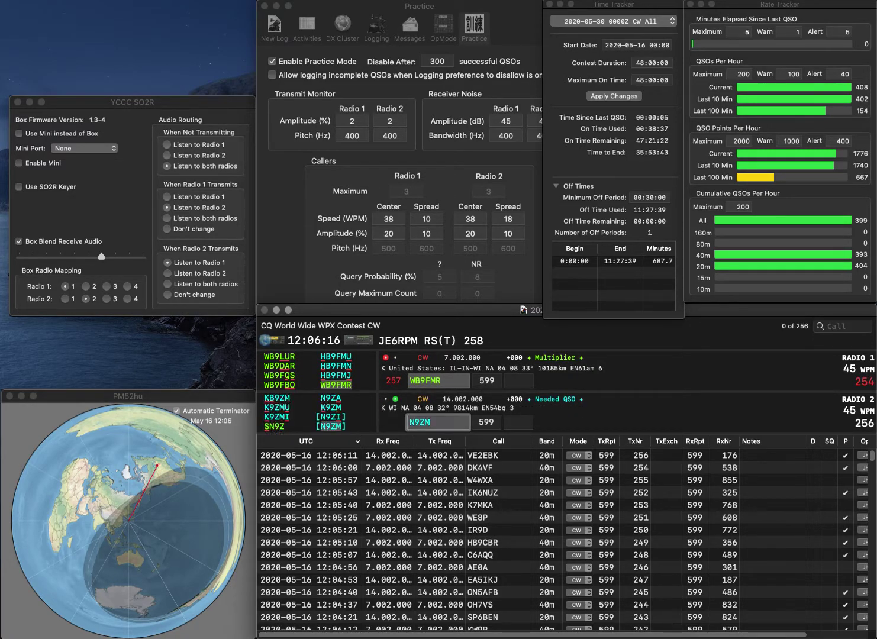
key("Return")
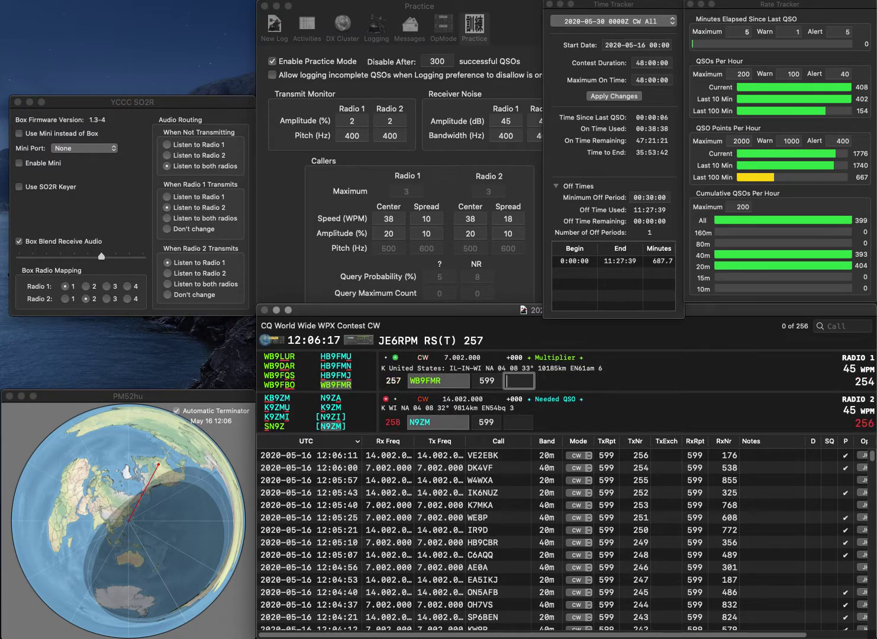
type("341")
key("Return")
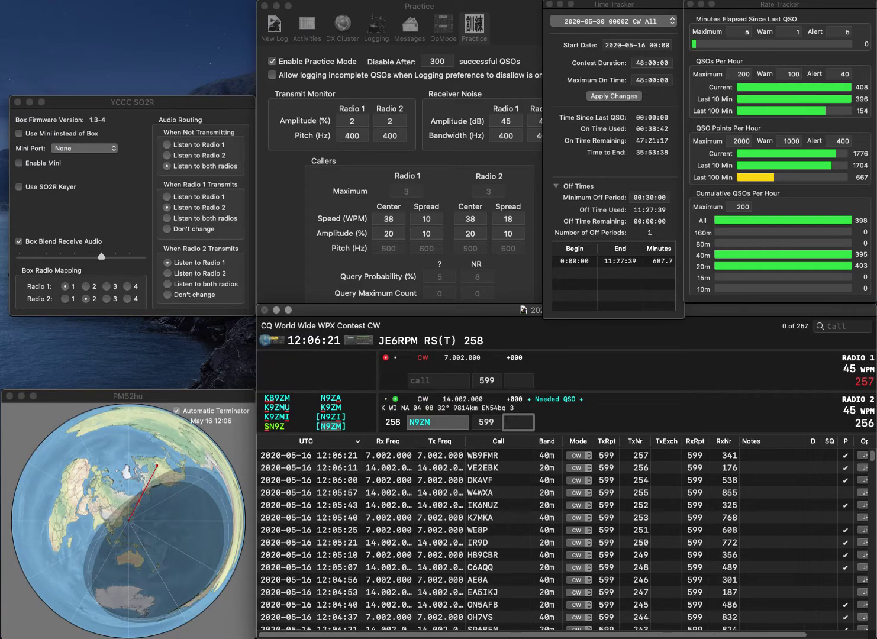
type("993")
key("Return")
Send the exchange to N8DPD on Radio 1 and to SM5ACQ on Radio 2
type("N8")
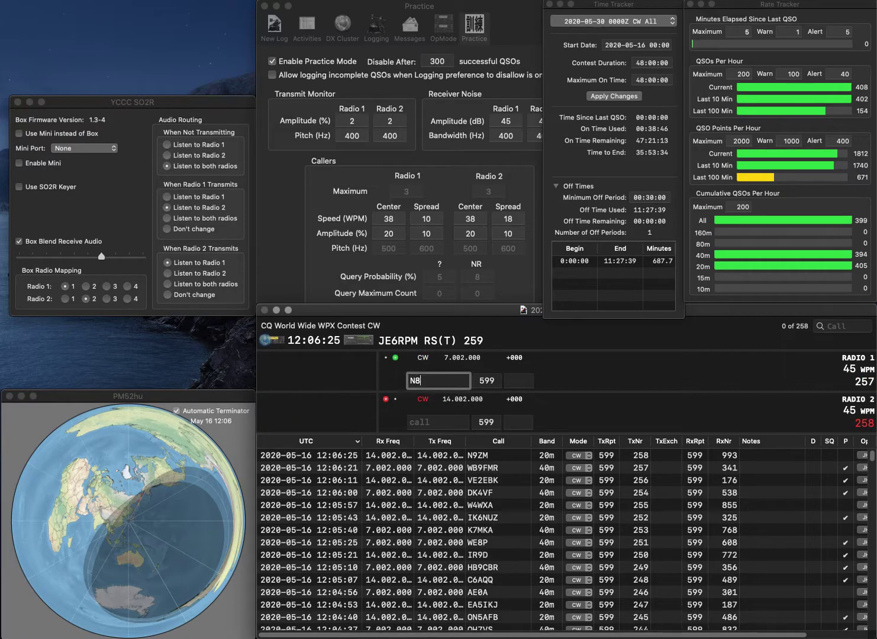
type("DPDP")
key("Return")
type("SM5ACQ")
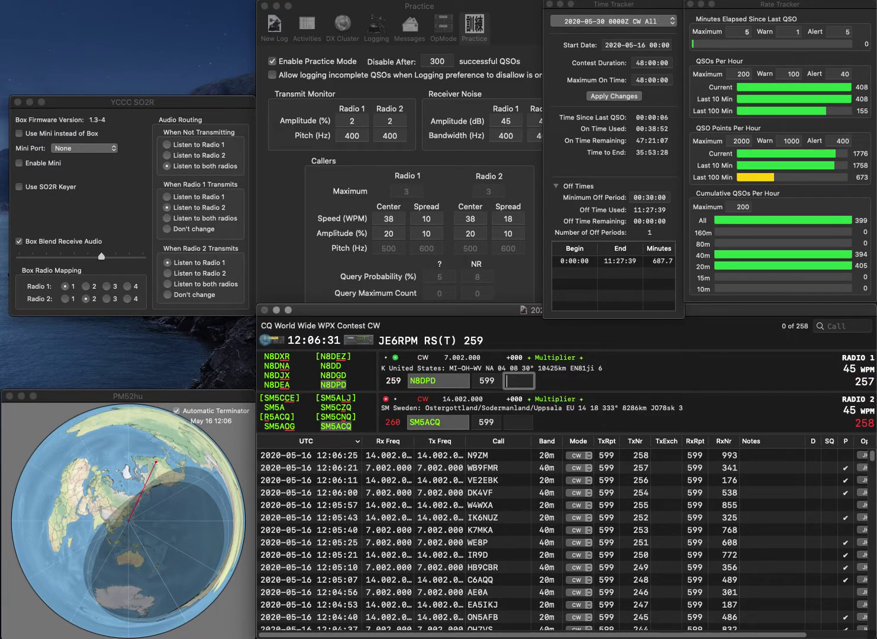
type("168")
key("Return")
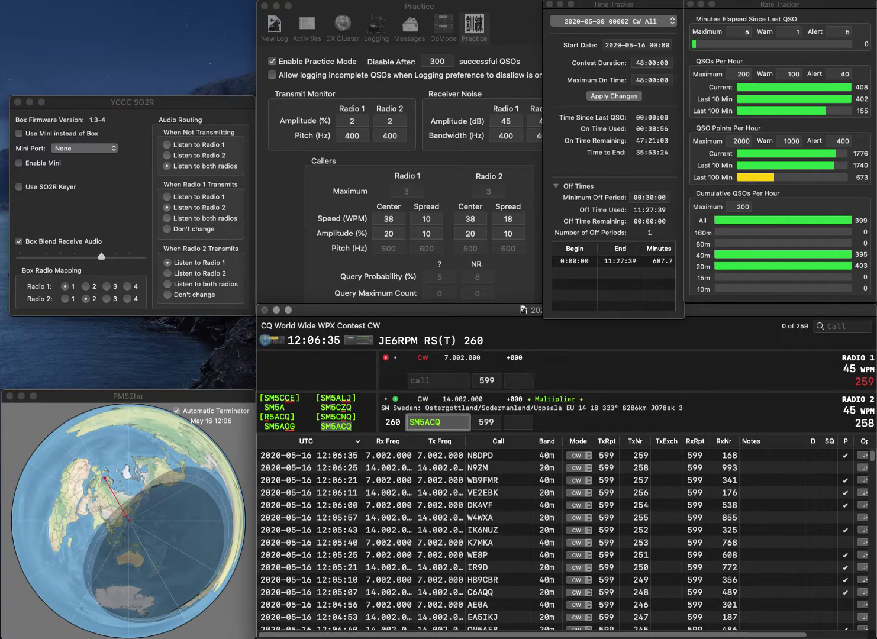
key("space")
type("631")
key("Return")
Send the exchange to DF3VM on Radio 1 and to WD9GMK on Radio 2
type("3VM")
key("Home")
type("DF")
key("Return")
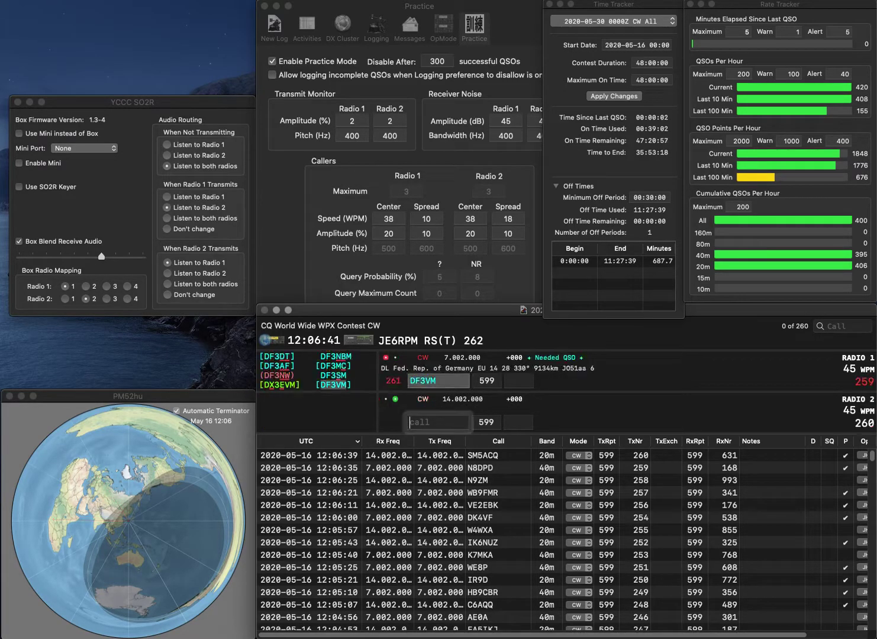
type("WD9")
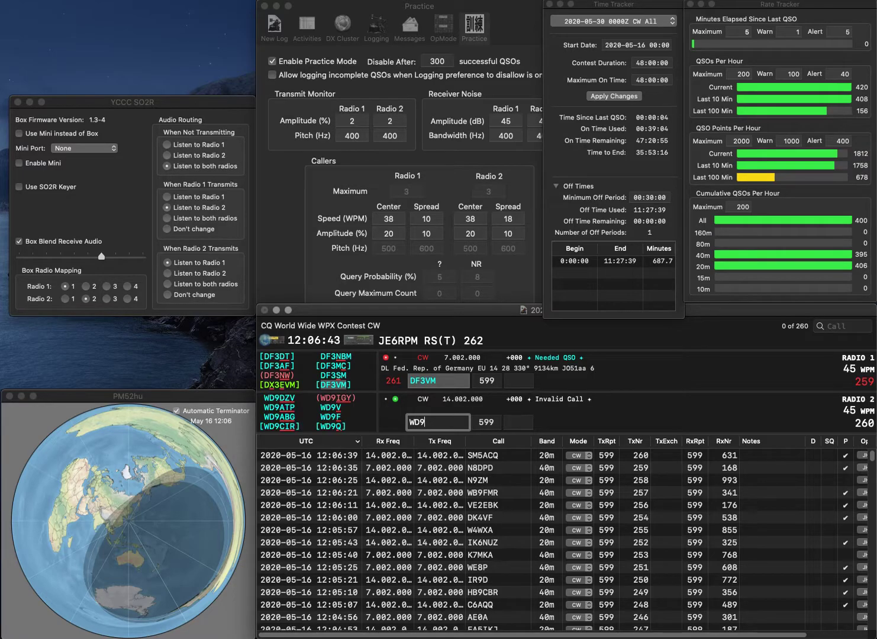
type("GMK")
key("Return")
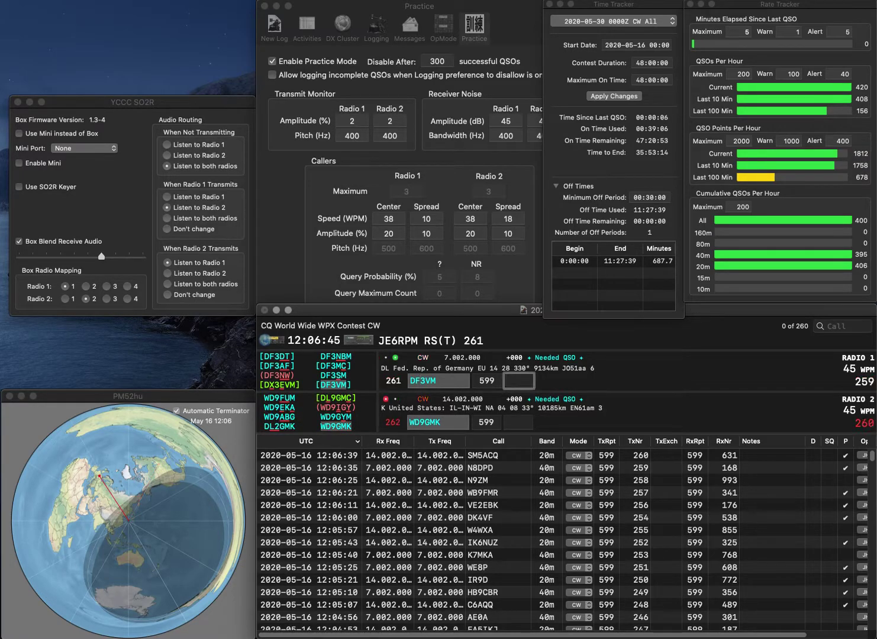
type("611")
key("Return")
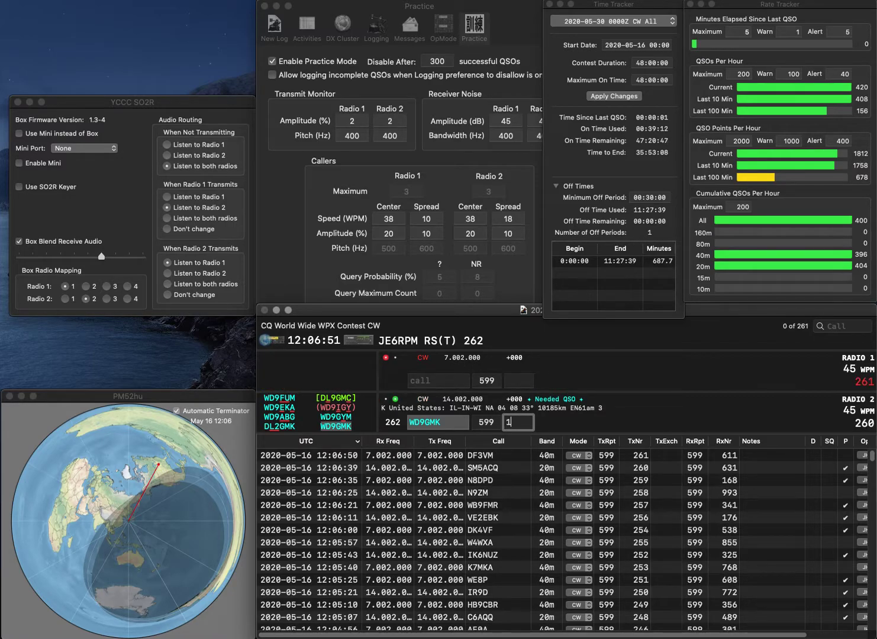
type("146")
key("Return")
type("2R")
key("Return")
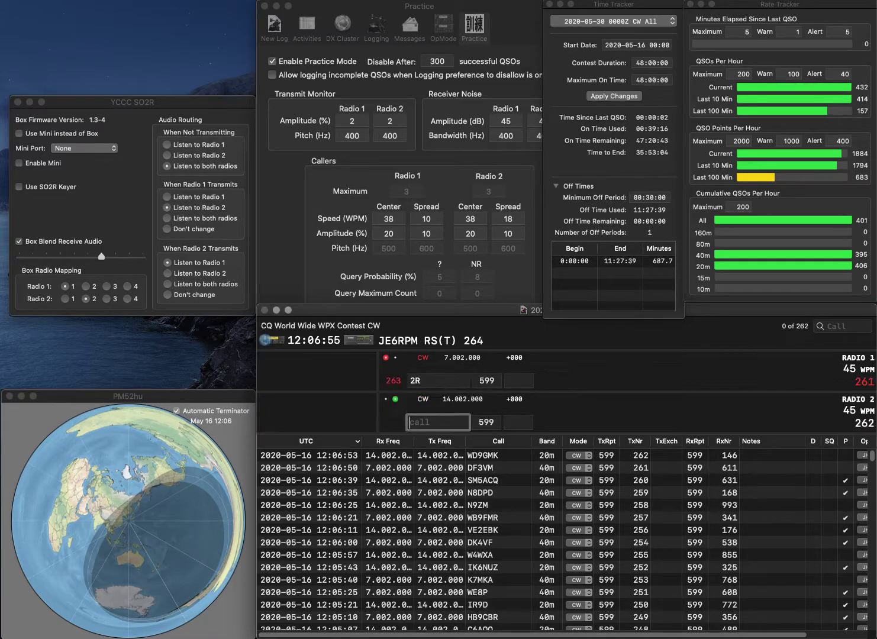
type("DL5ANT")
key("Return")
Correct and complete the Radio 1 call as SN3R, and resend the exchange
key("Delete")
type("SN")
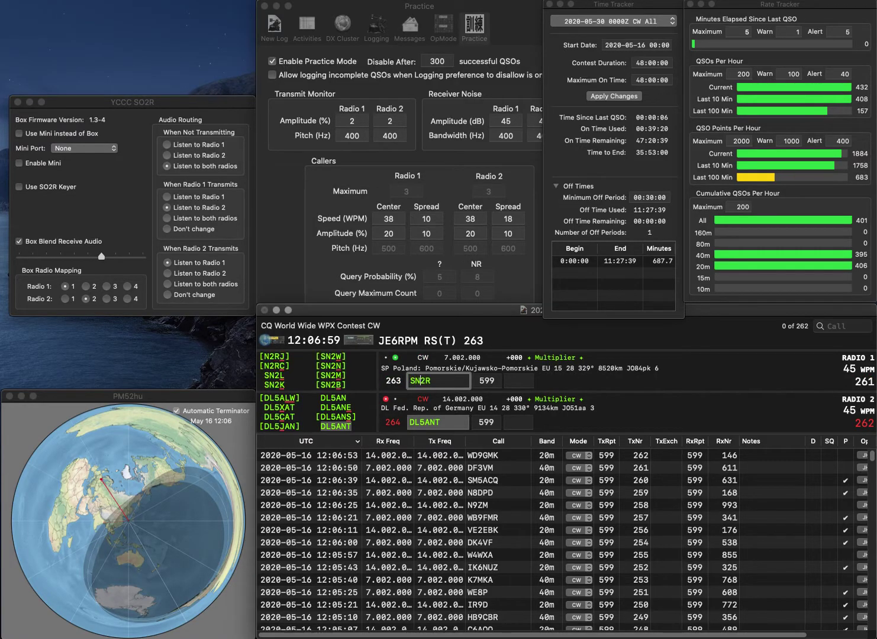
type("3")
key("Return")
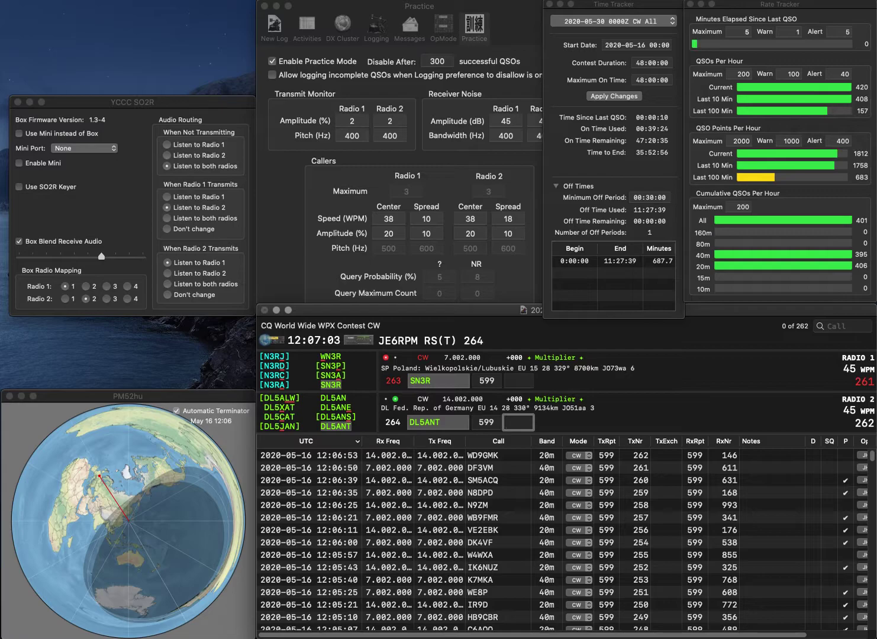
type("670")
key("Return")
type("830")
key("Return")
Answer EW3W on Radio 2 and N8BV on Radio 1, sending each station the exchange
type("E3WW")
key("Return")
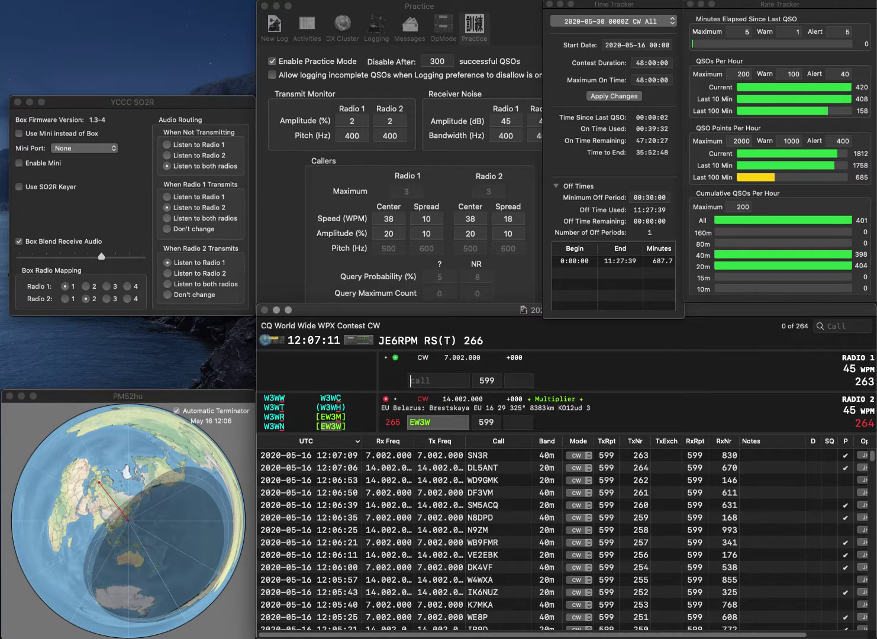
type("N8BV")
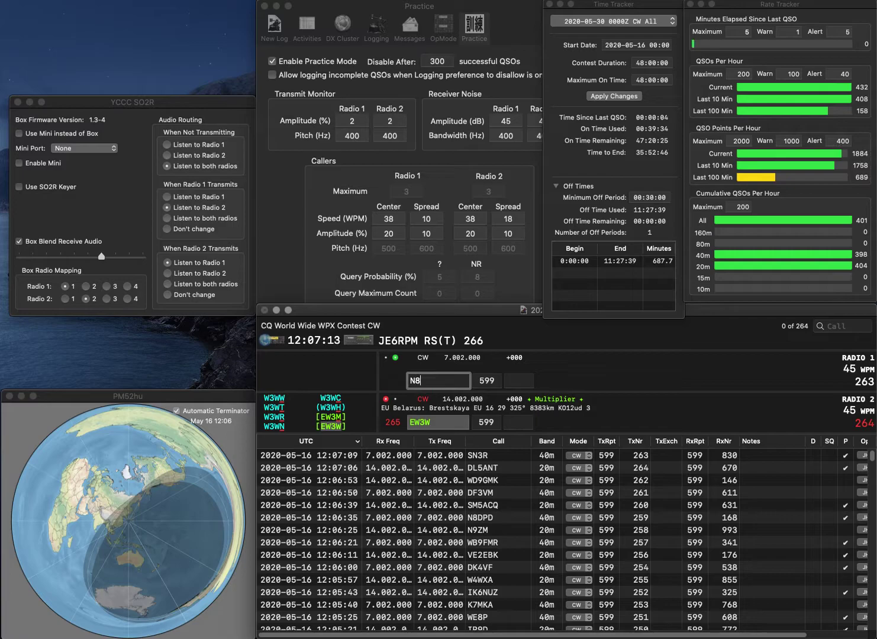
key("Return")
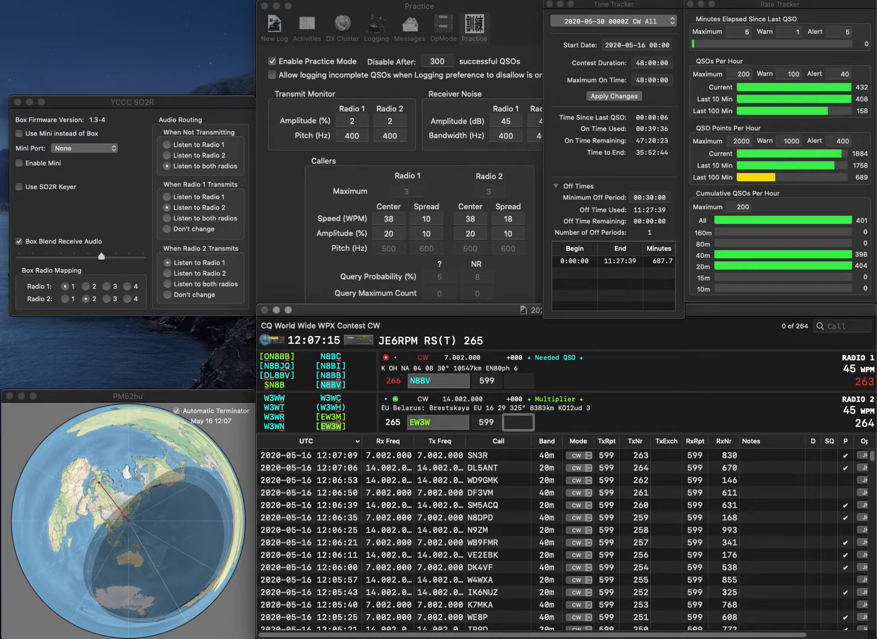
type("698")
key("Return")
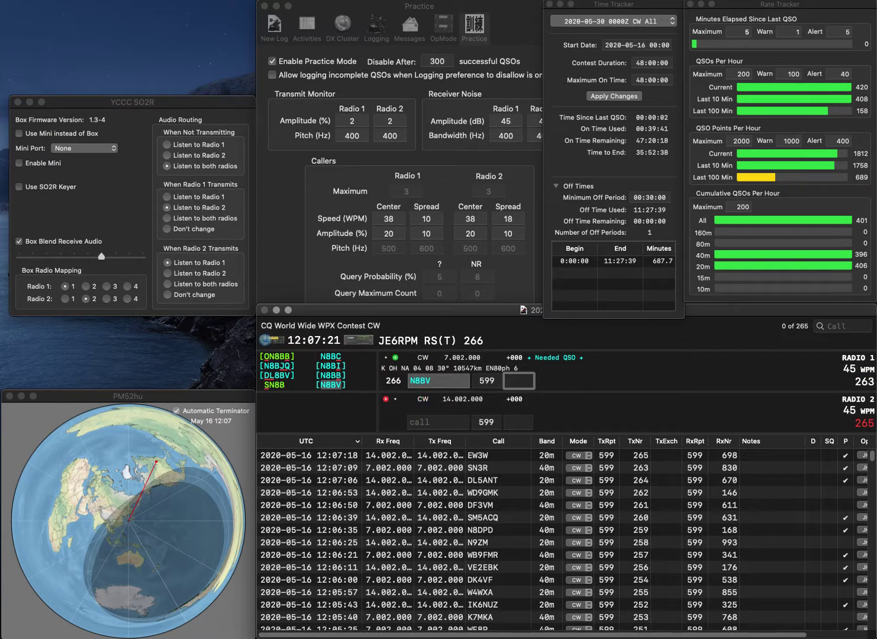
type("14")
key("Return")
type("N1DCR")
key("Return")
type("K3VT")
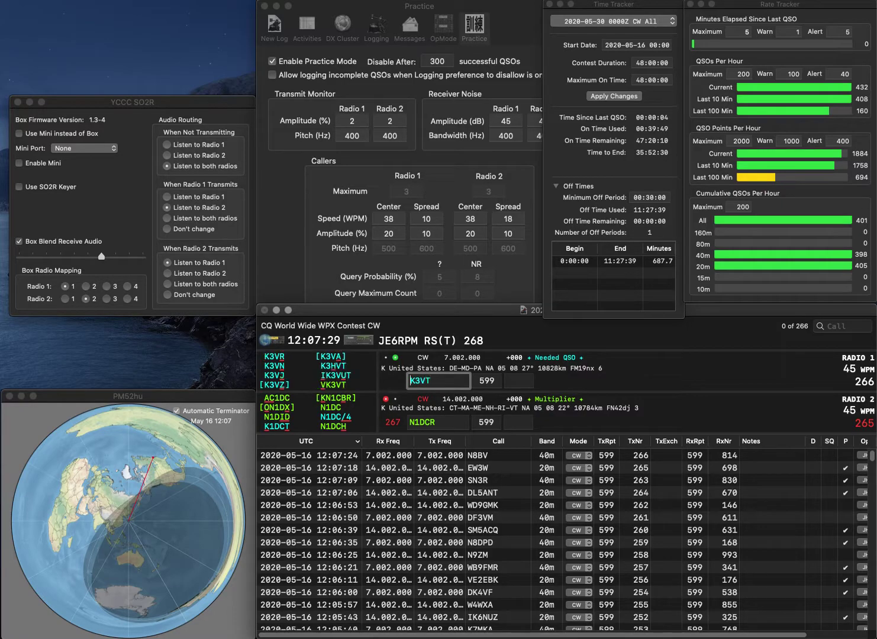
type("V")
key("Return")
Correct the Radio 2 call to N1DCH and resend the exchange
key("BackSpace")
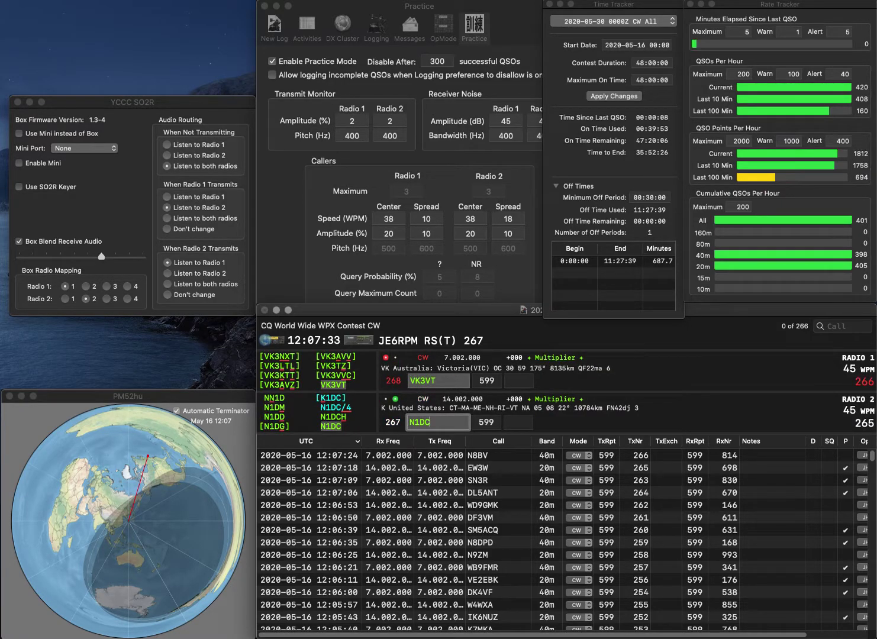
type("H")
key("Return")
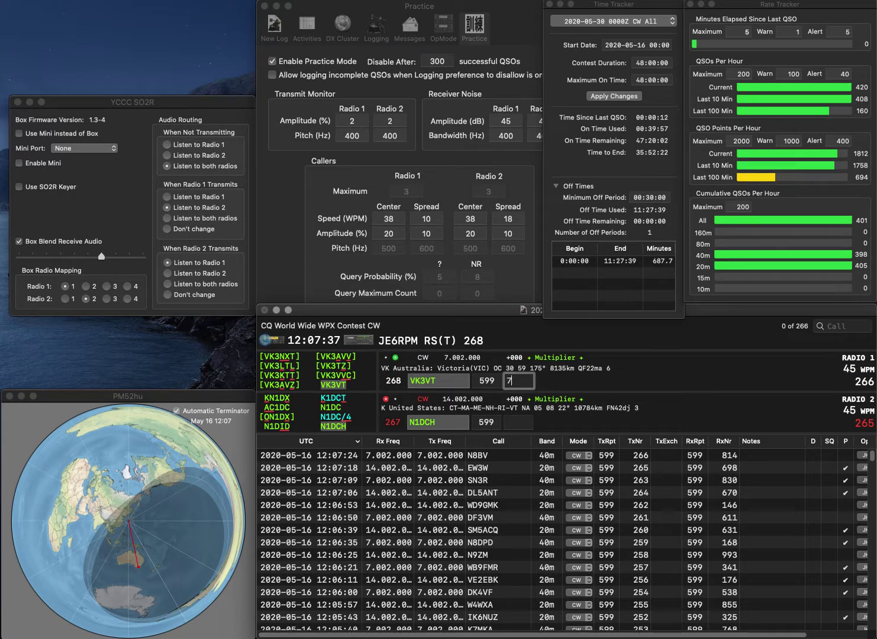
type("1")
key("Return")
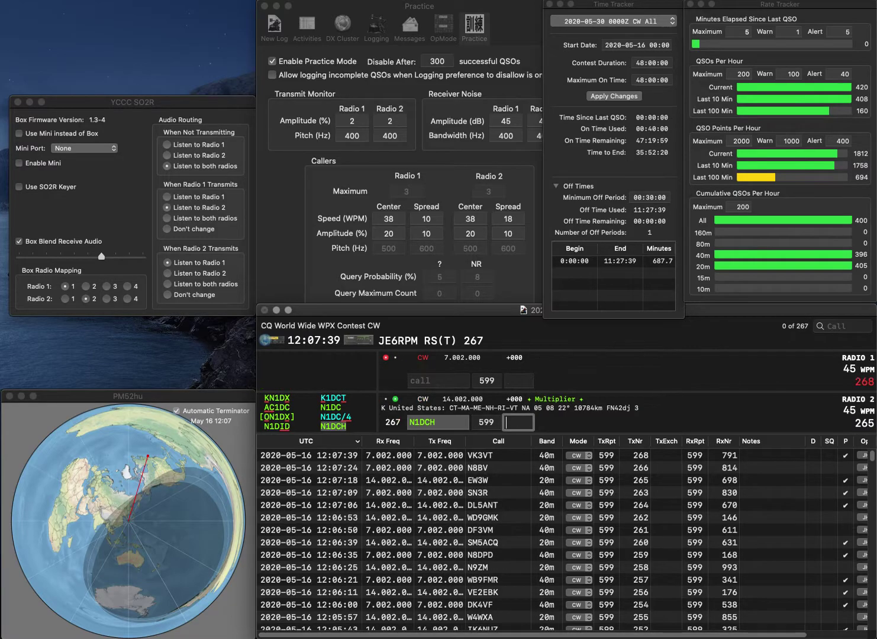
type("412")
key("Return")
Answer DF4WX on Radio 1 and KN4LJD on Radio 2 with the exchange
type("DF4")
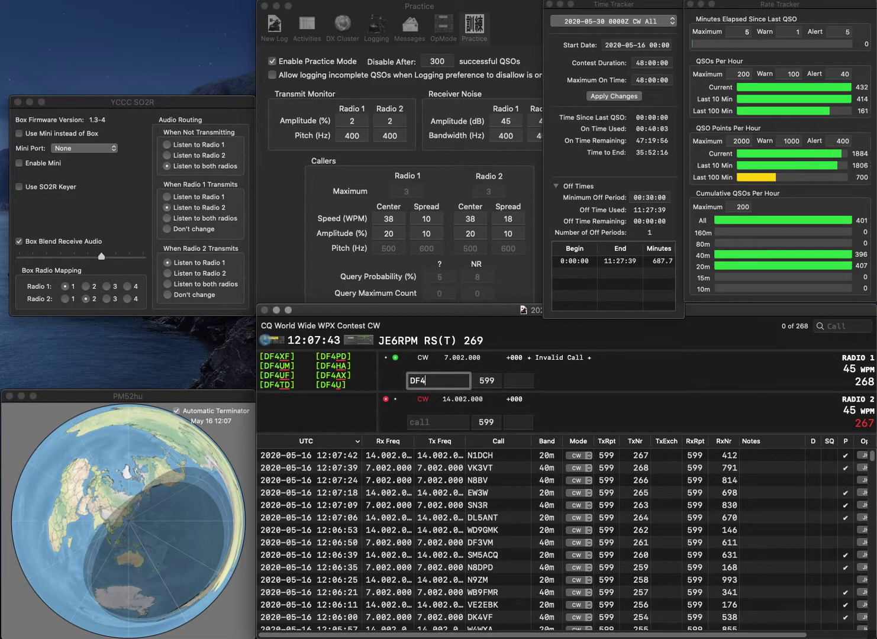
type("WX")
key("Return")
type("KN4LJD")
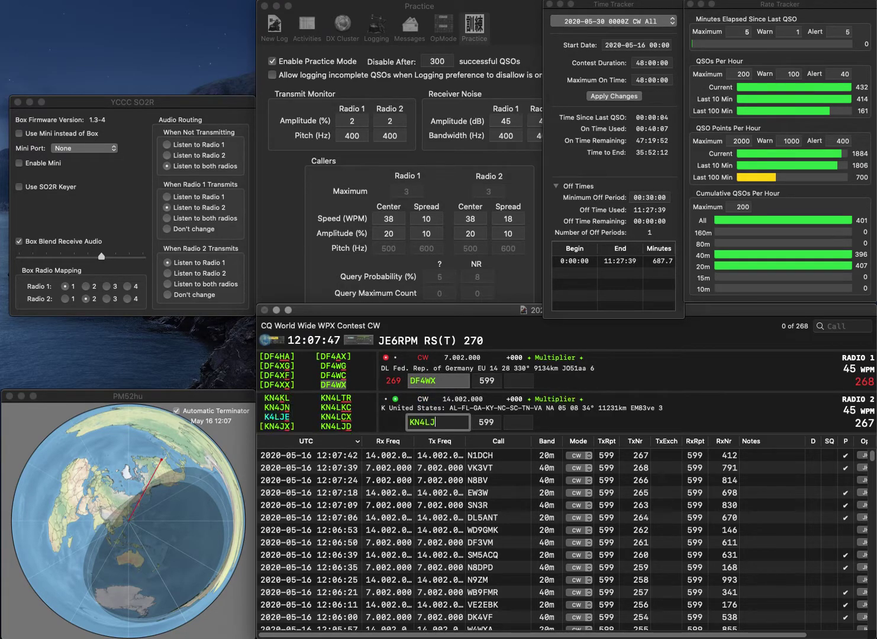
key("Return")
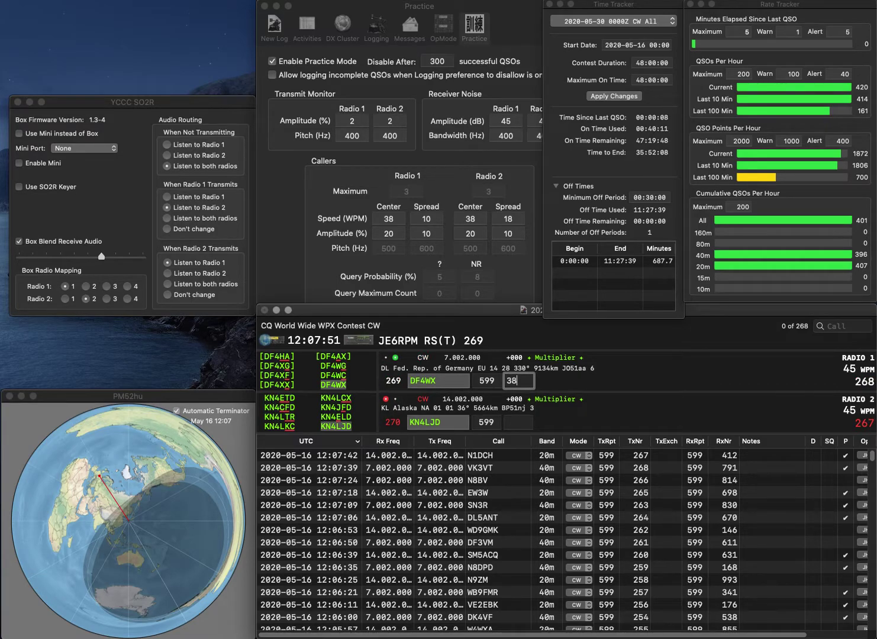
Log DF4WX with received number 380 on Radio 1 and KN4LJD with received number 589 on Radio 2
key("Return")
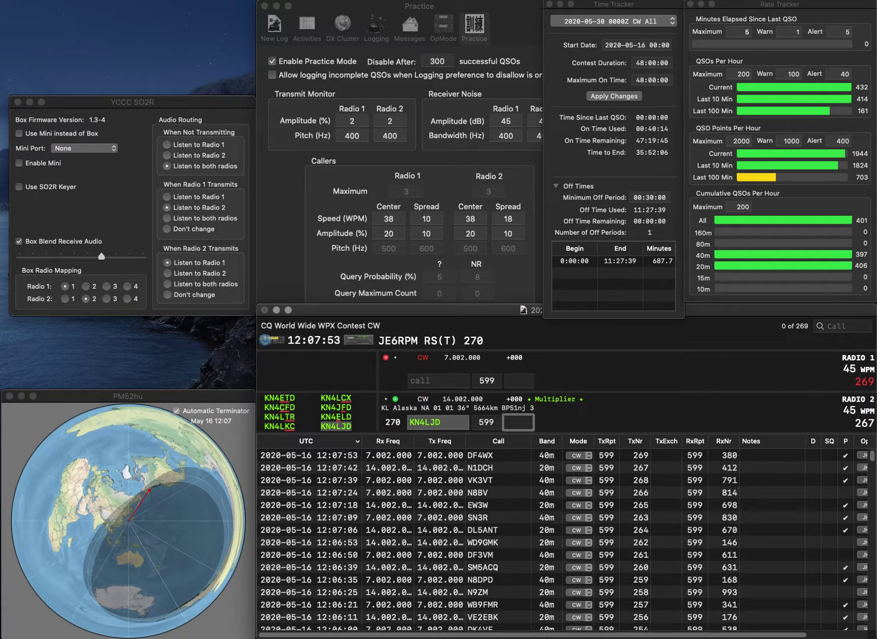
type("589")
key("Return")
type("WW")
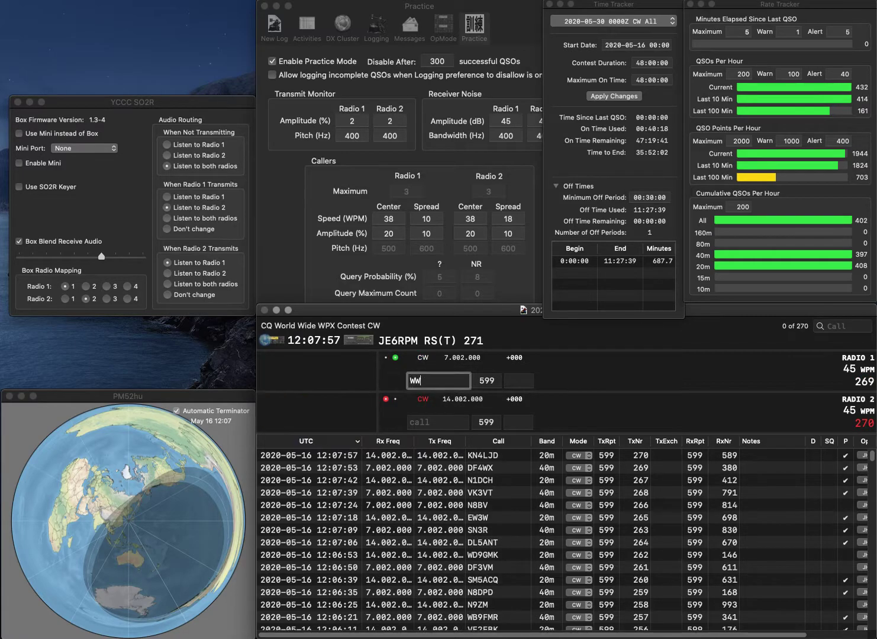
key("Return")
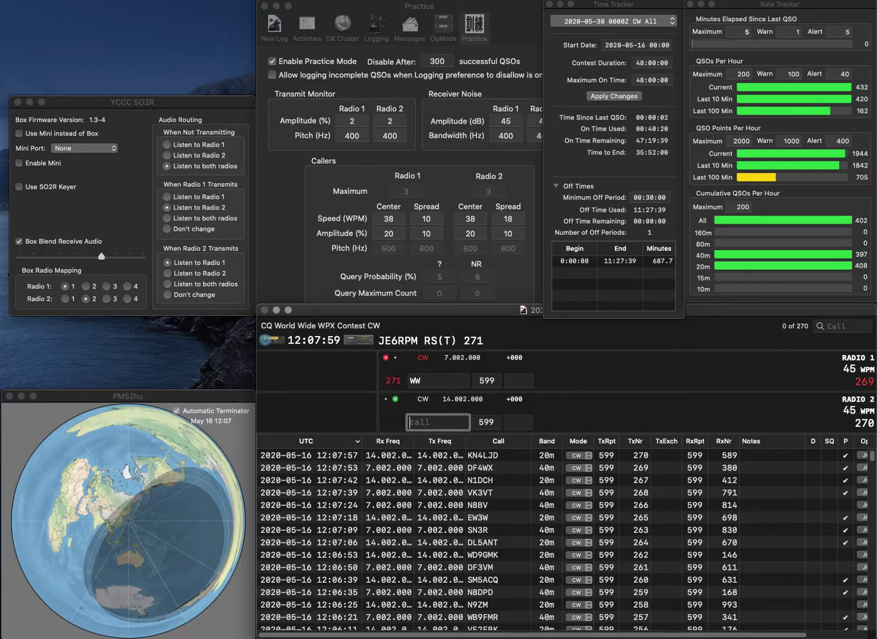
type("K0C")
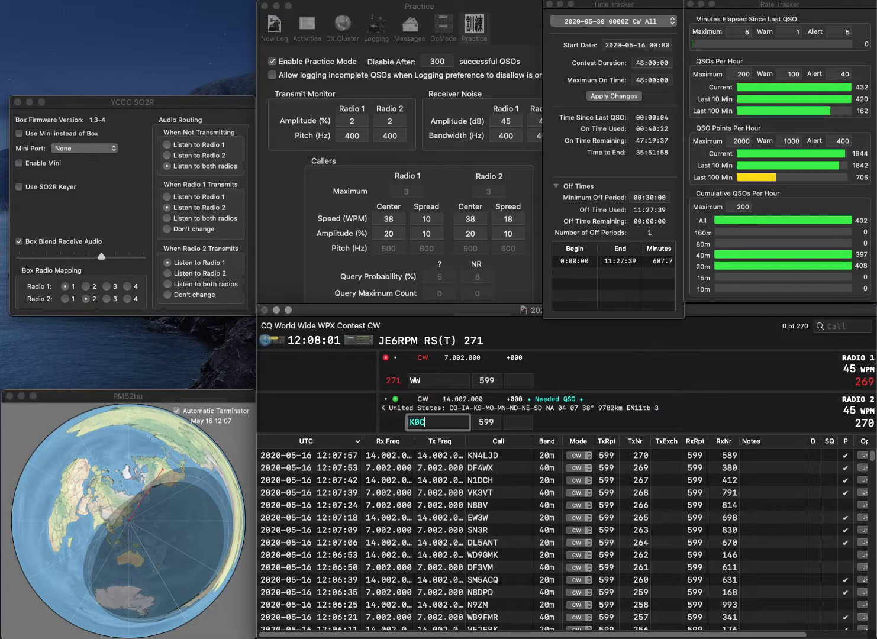
type("OM")
key("Return")
type("5")
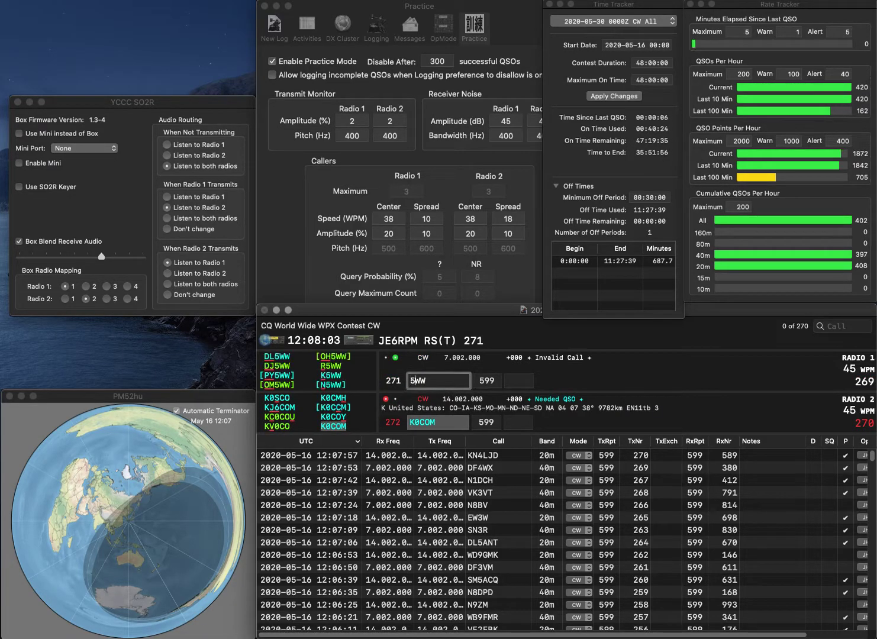
key("Left")
type("K")
key("Return")
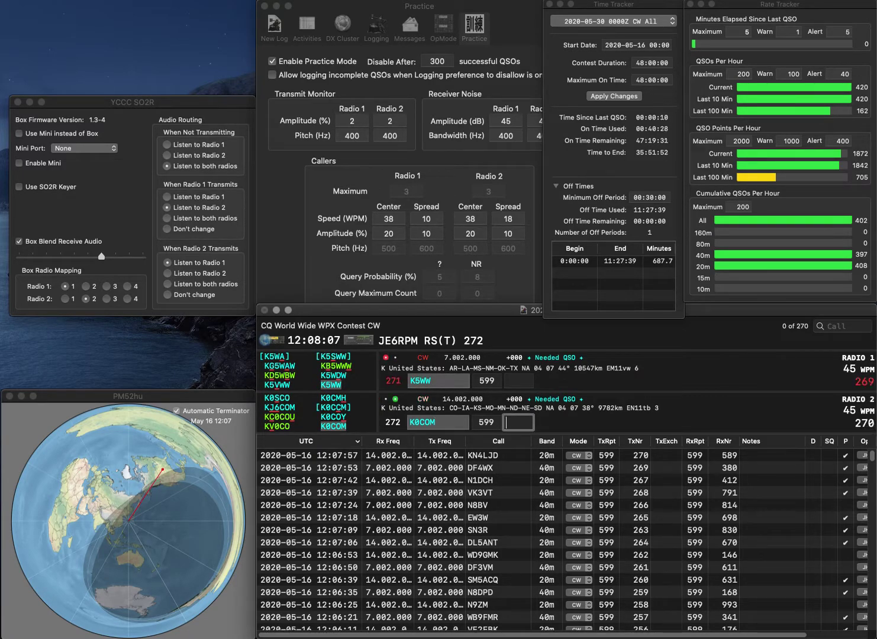
type("575")
key("Return")
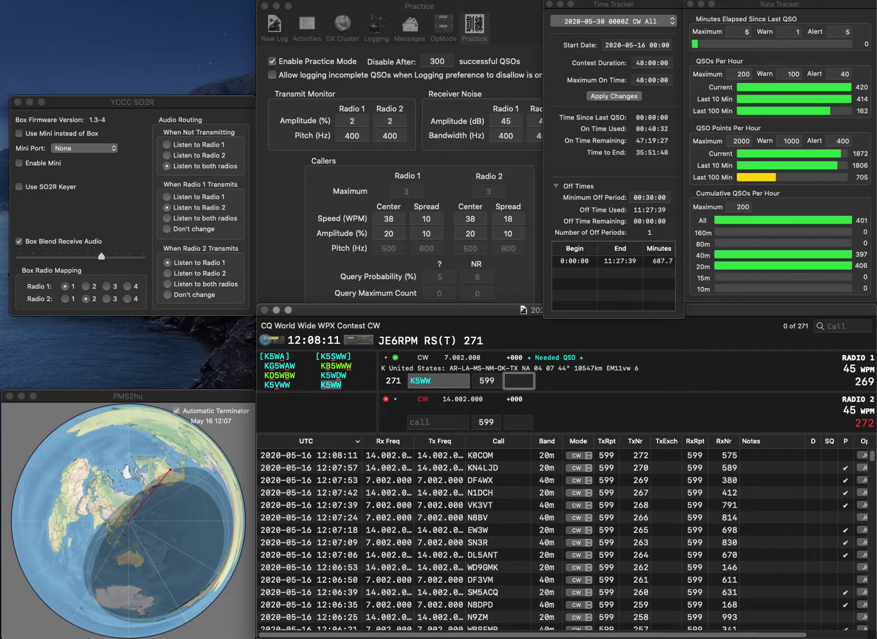
type("853")
key("Return")
Answer N4NO on Radio 2 and K7INA on Radio 1, sending each the exchange
type("N5")
key("BackSpace")
type("4NO")
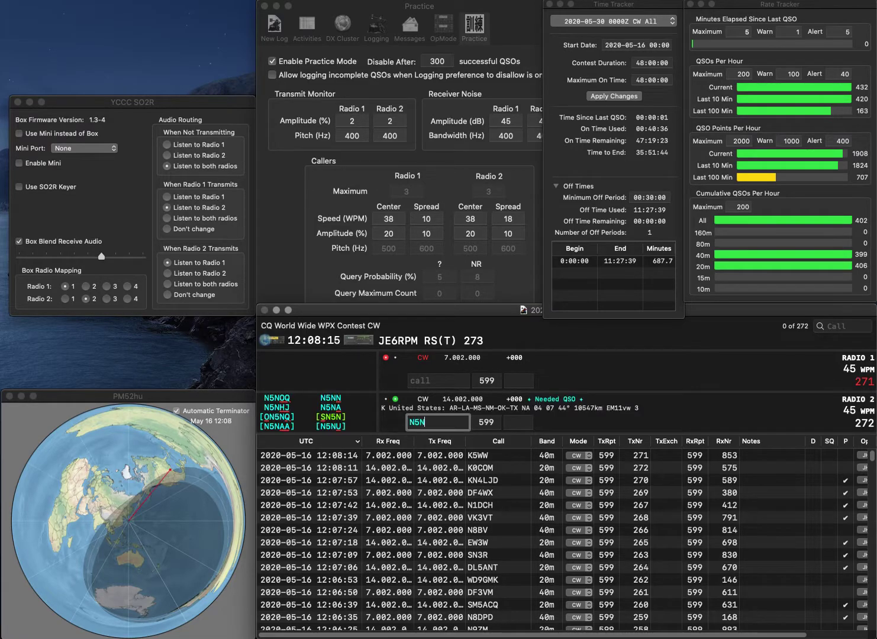
key("Return")
type("K7INA")
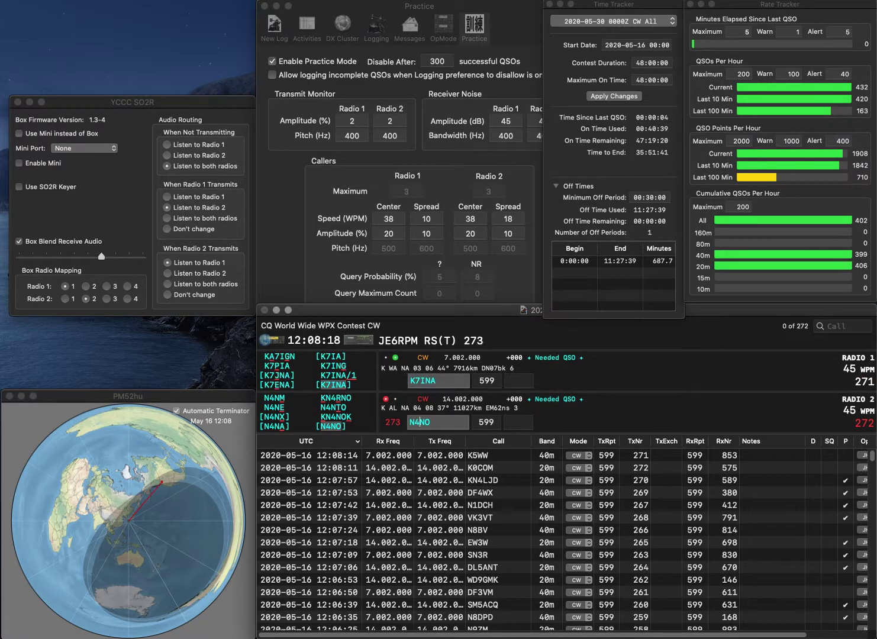
key("Return")
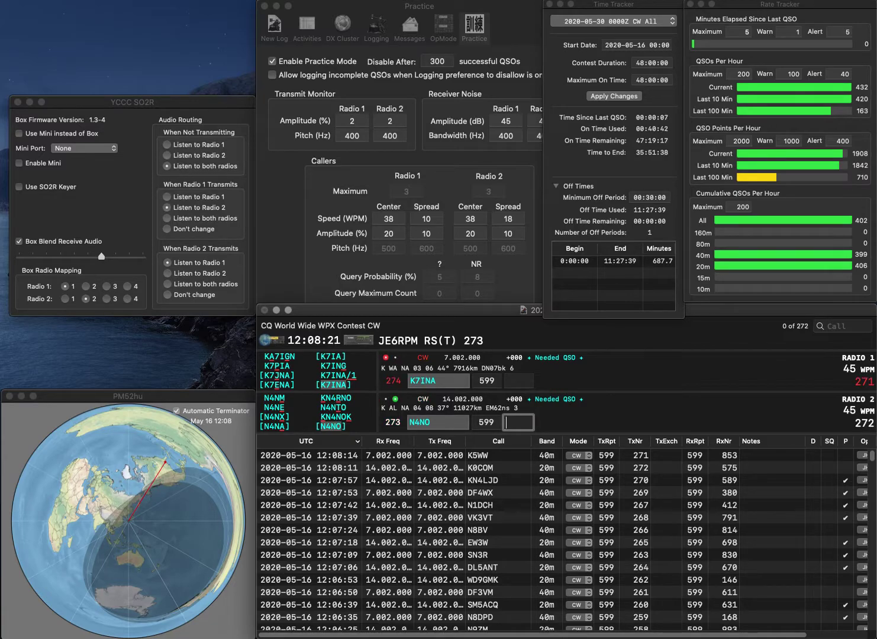
type("74")
key("Return")
type("6")
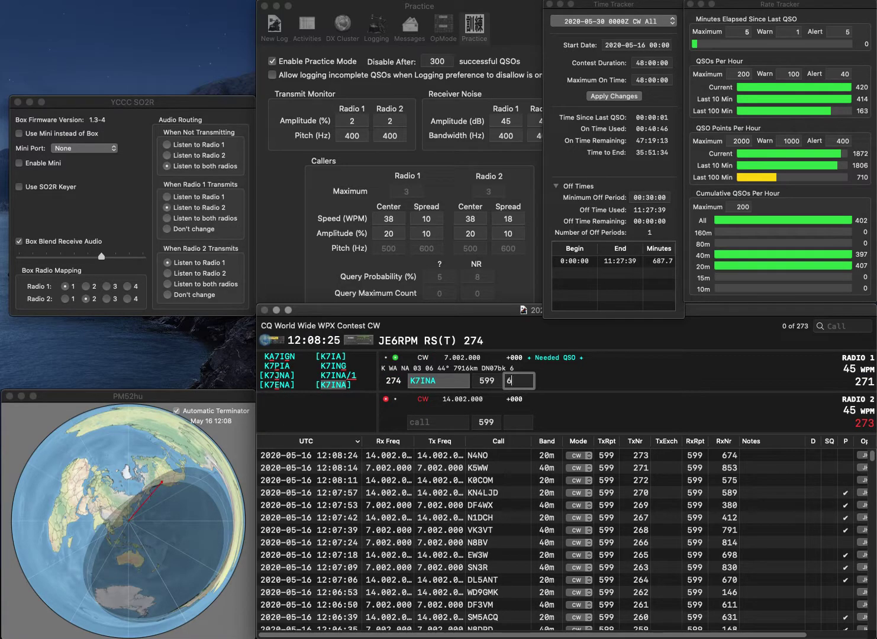
type("73")
key("Return")
type("IU")
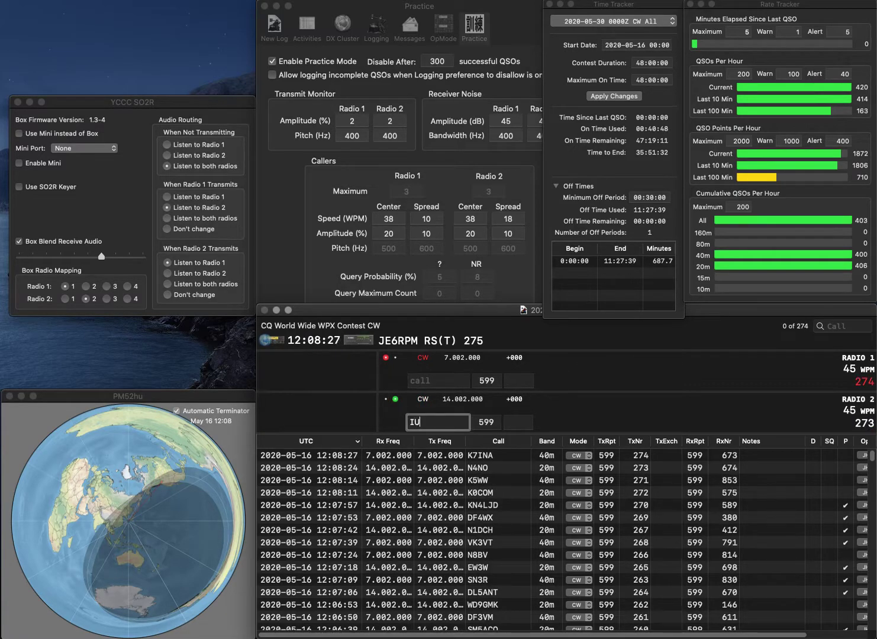
type("0DZA")
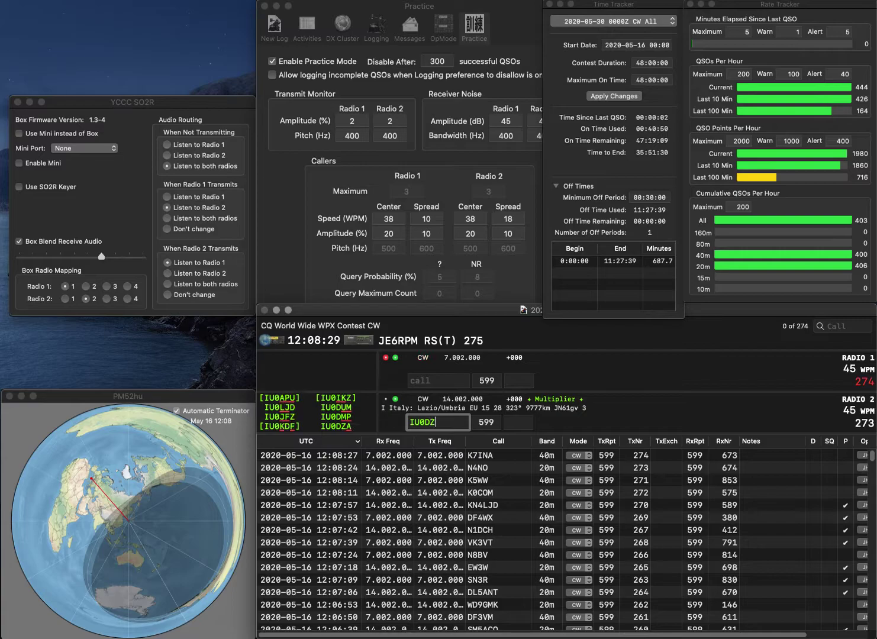
key("Return")
type("G")
key("BackSpace")
type("TT")
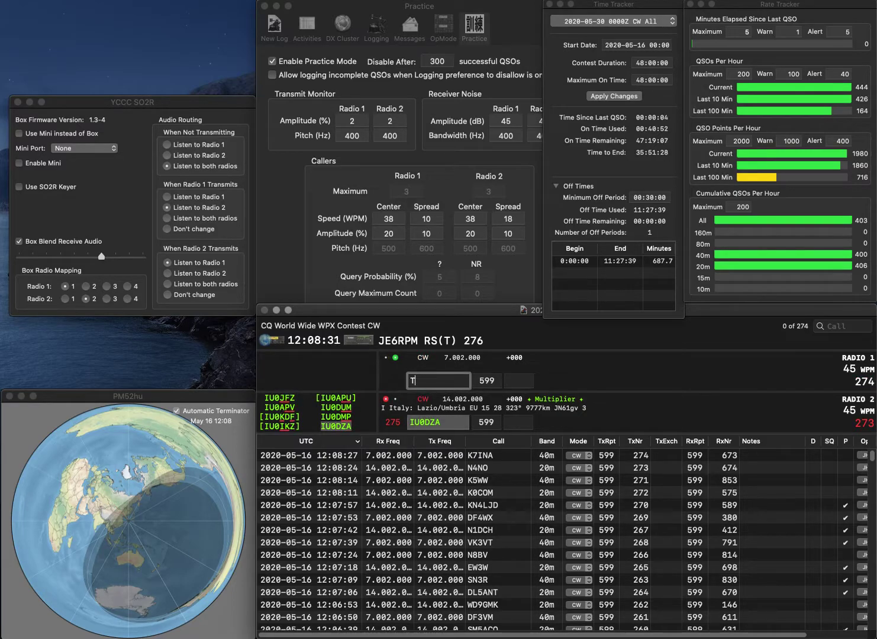
key("Left")
key("Left")
type("OK6")
key("Return")
key("Tab")
type("181")
key("Return")
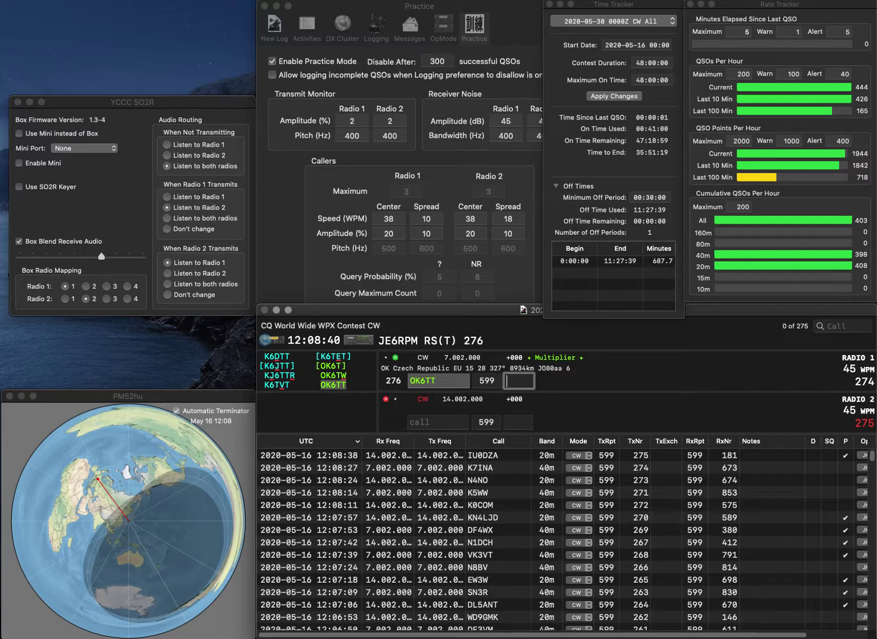
type("694")
key("Return")
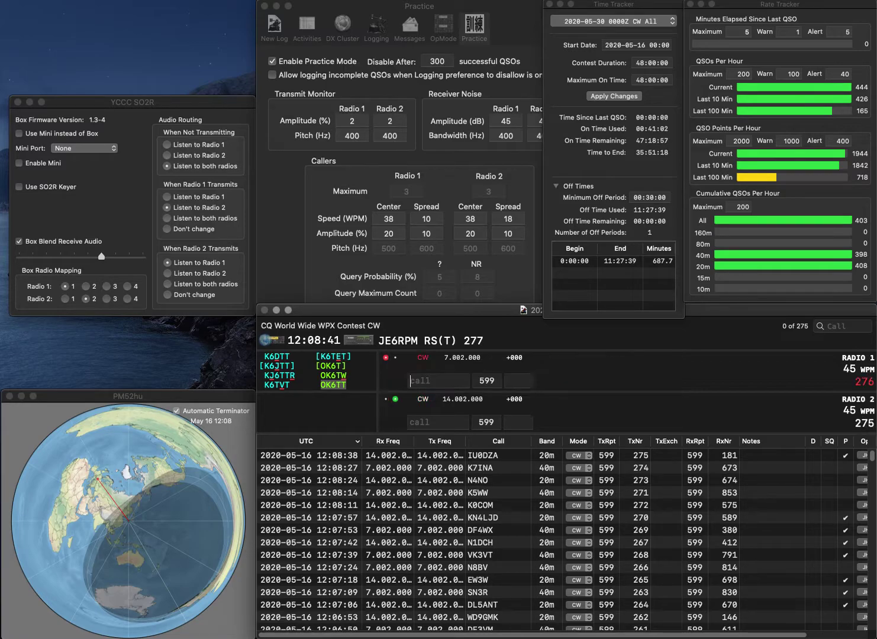
type("EI8CE")
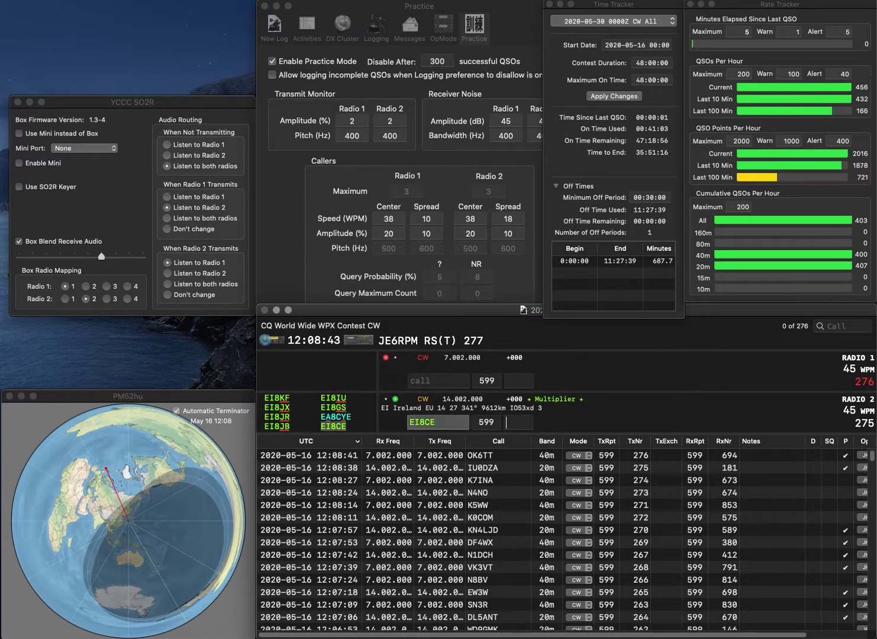
key("Return")
type("N8CMQ")
key("Return")
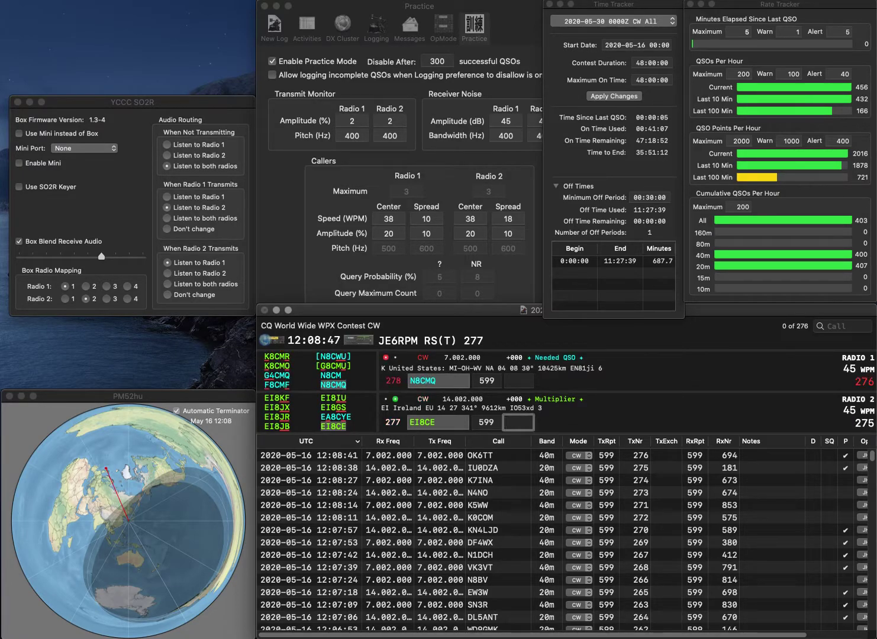
type("334")
key("Return")
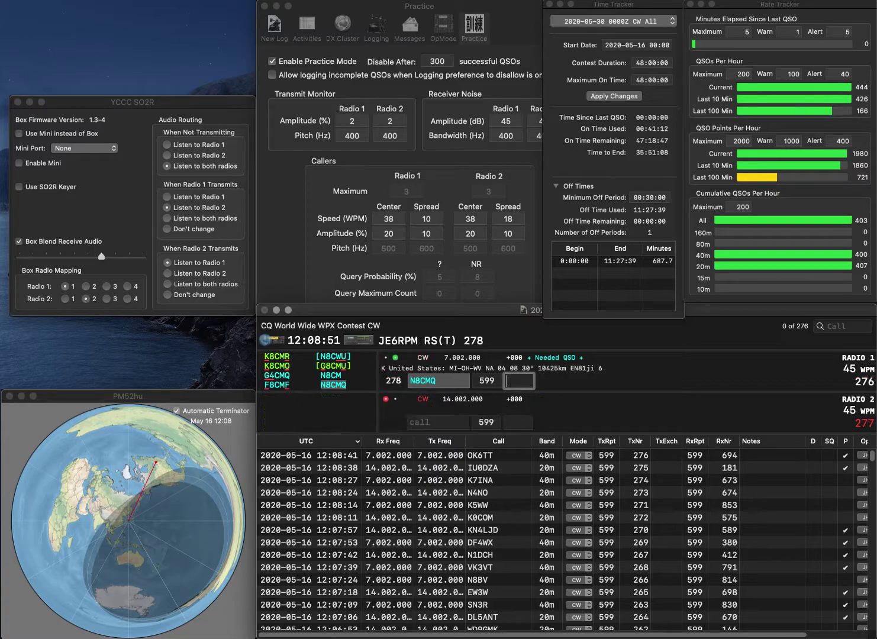
type("240")
key("Return")
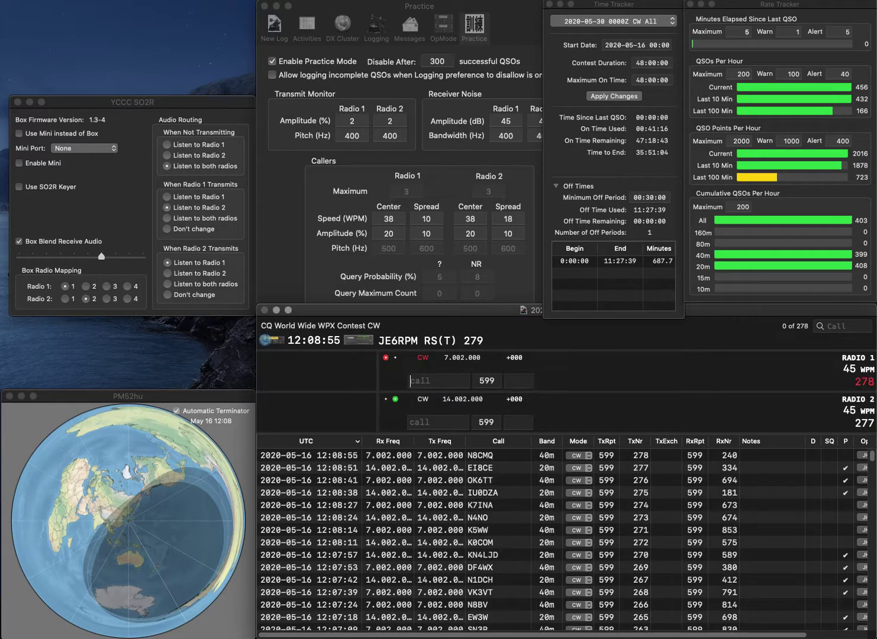
type("SDW")
key("Home")
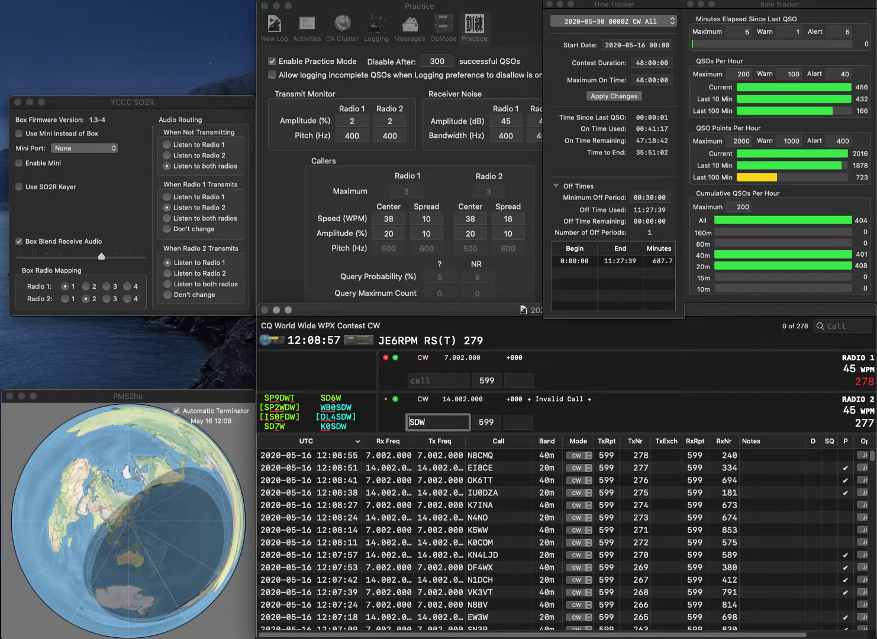
type("K0")
key("Return")
type("N0UK")
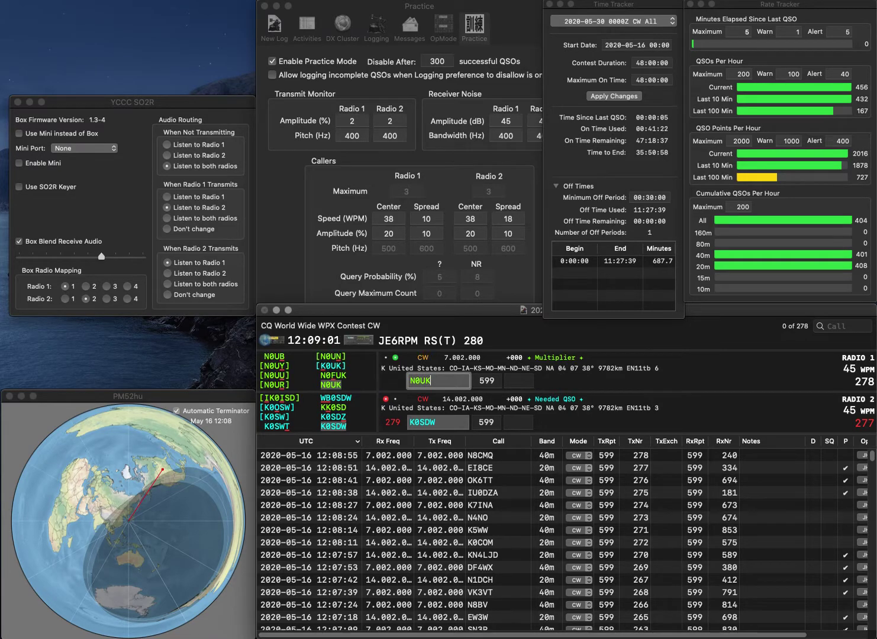
key("Down")
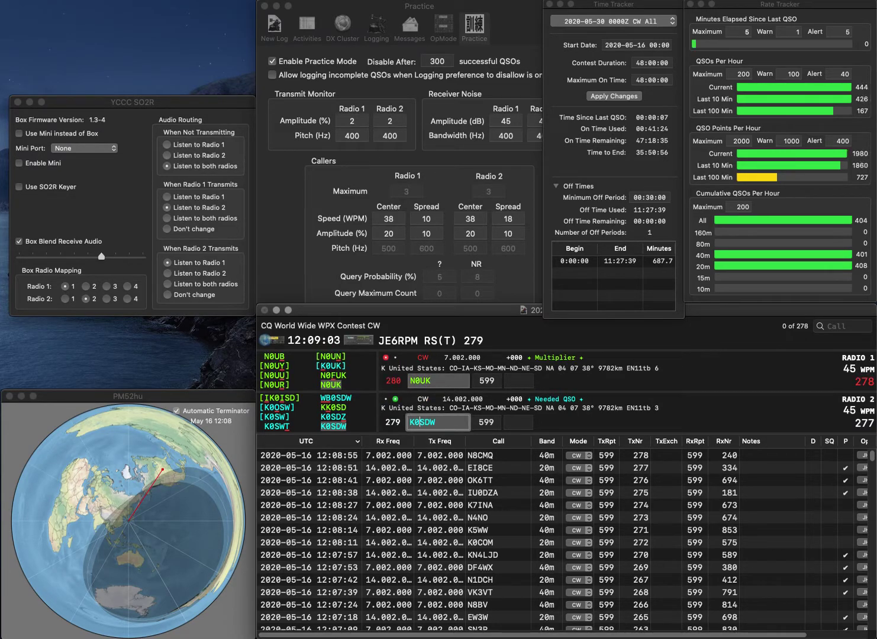
key("BackSpace")
type("4")
key("Delete")
type("H")
key("Return")
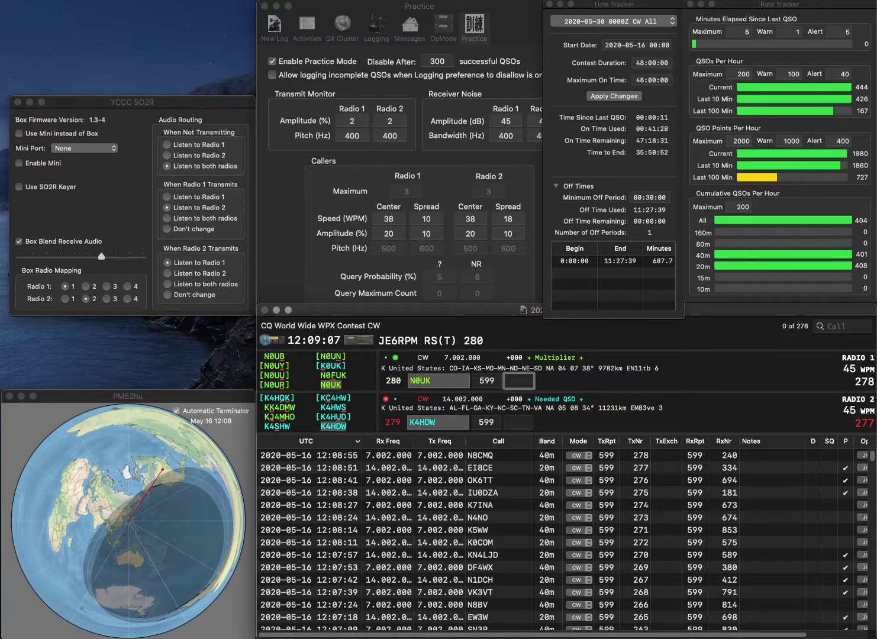
type("875")
key("Return")
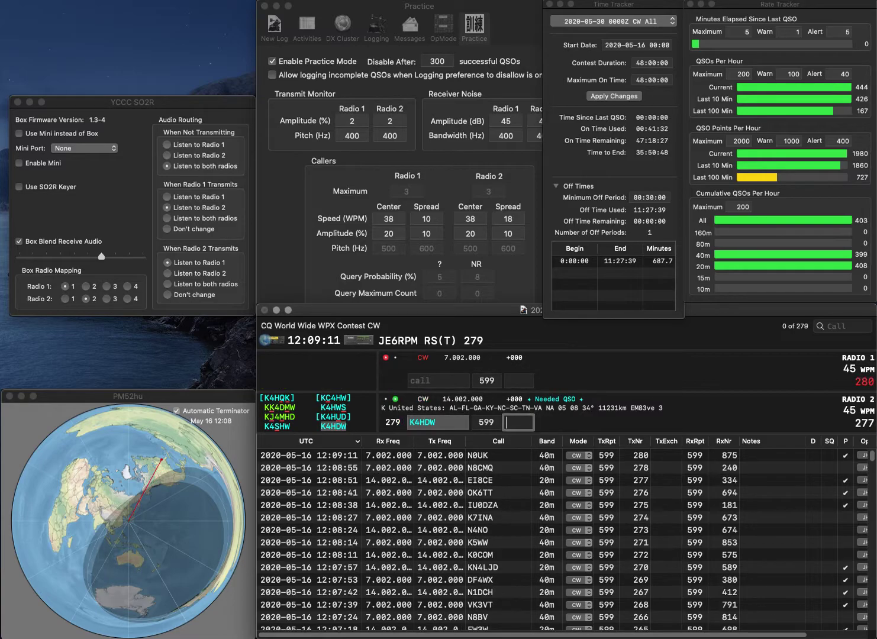
type("35")
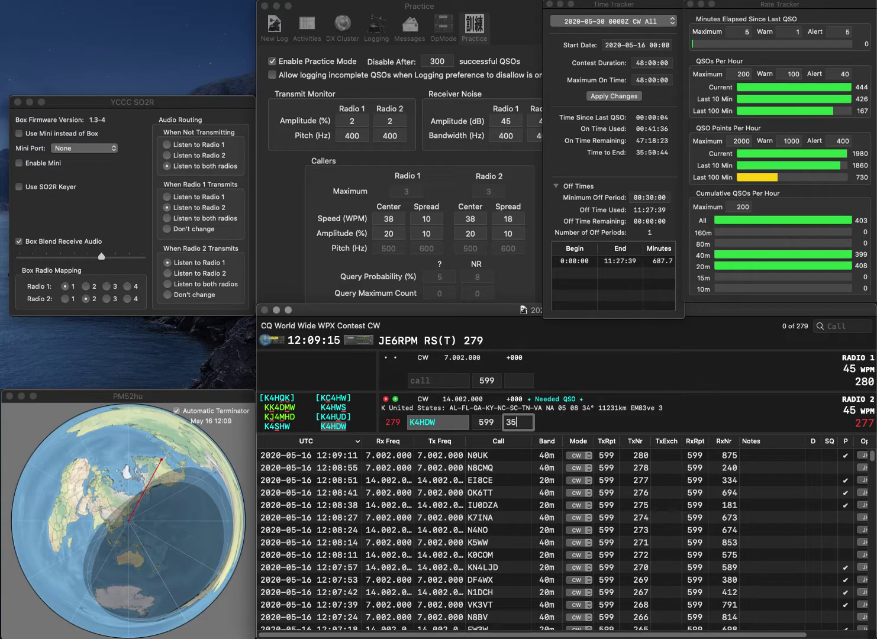
type("7")
key("Return")
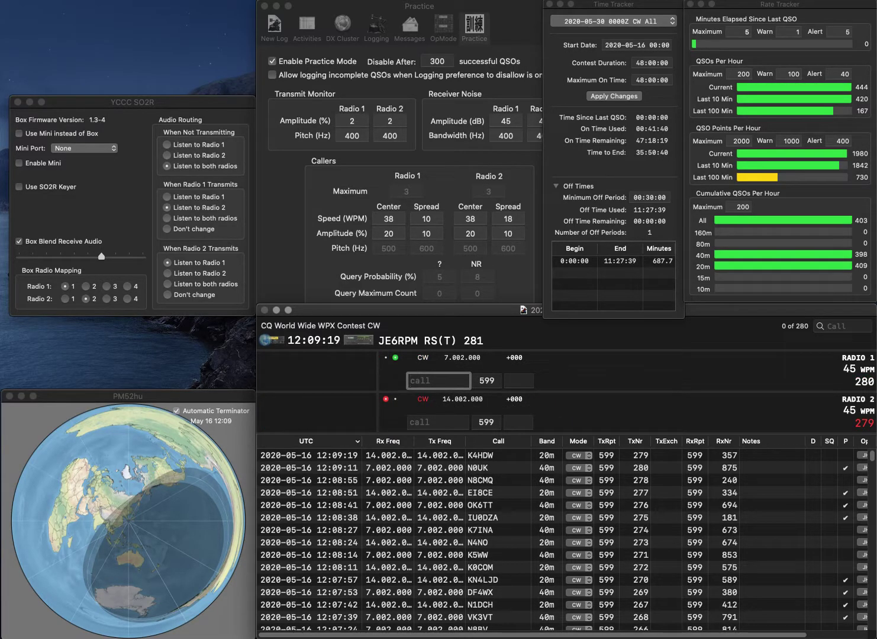
Answer W8BFX on Radio 1 with the exchange
type("W8BFX")
key("Return")
Enter the partial call 0WT on Radio 2 and answer it with the exchange
type("0PW")
key("BackSpace")
key("BackSpace")
type("TW")
key("Left")
key("Left")
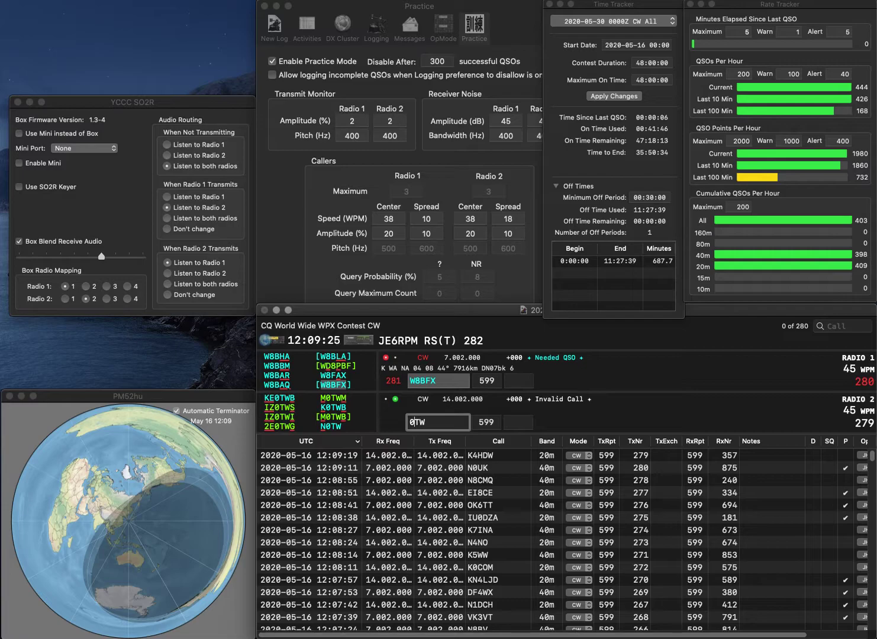
type("W")
key("BackSpace")
key("Return")
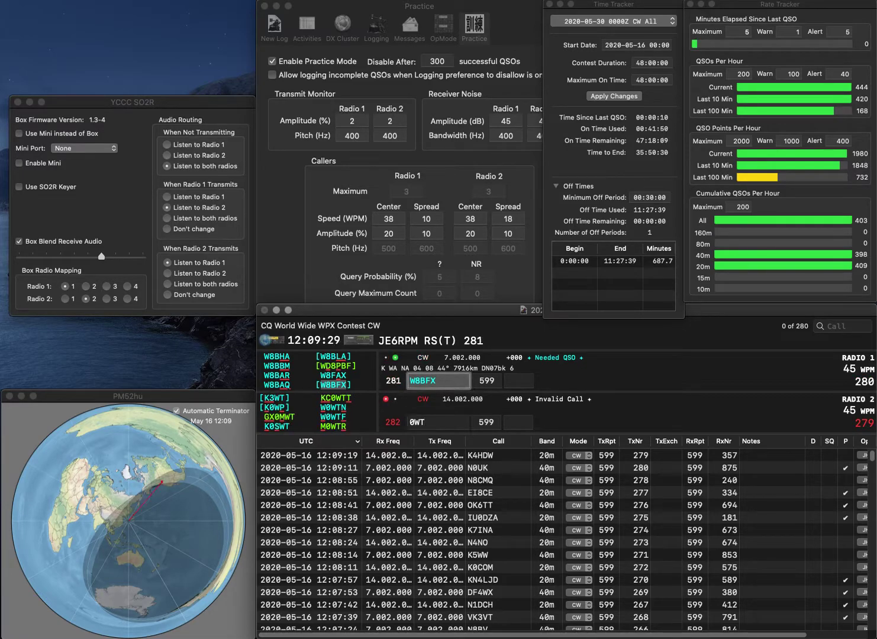
type("F")
key("super+Left")
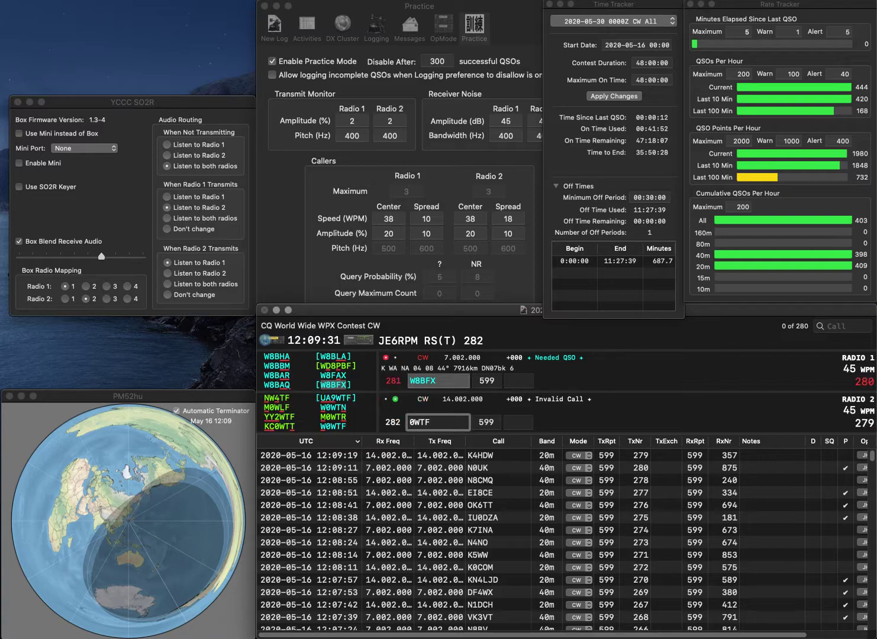
type("W")
key("Up")
key("space")
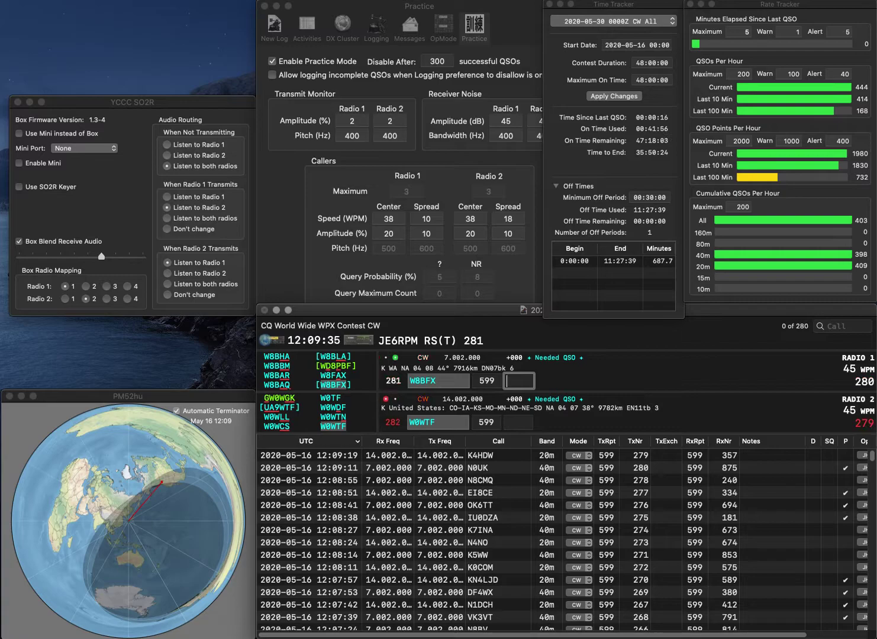
type("433")
key("Return")
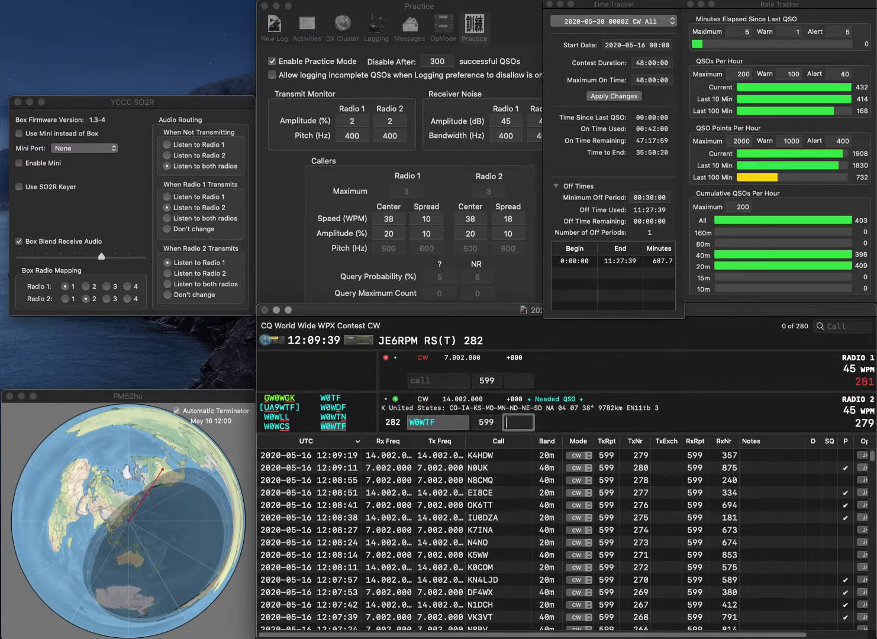
type("790")
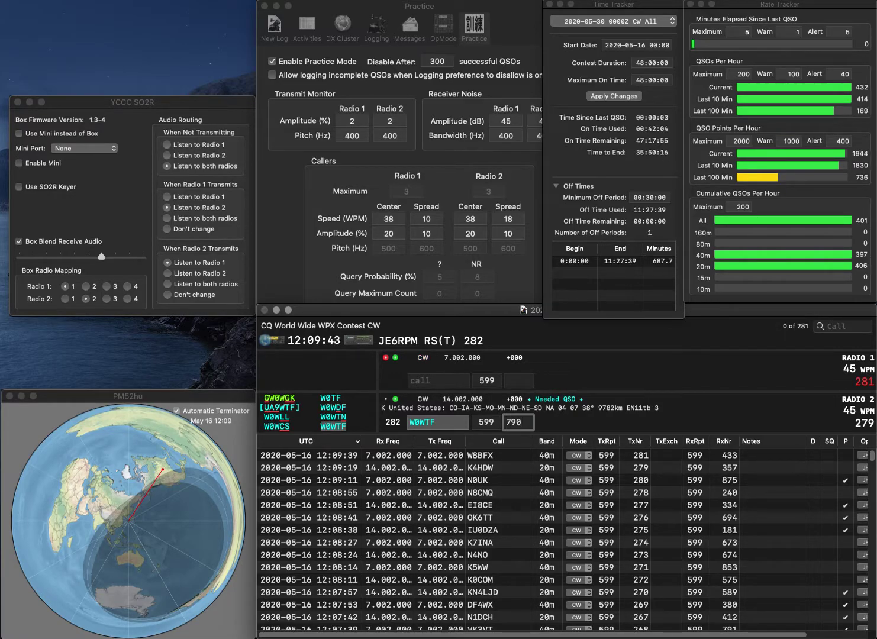
key("Return")
type("7LST")
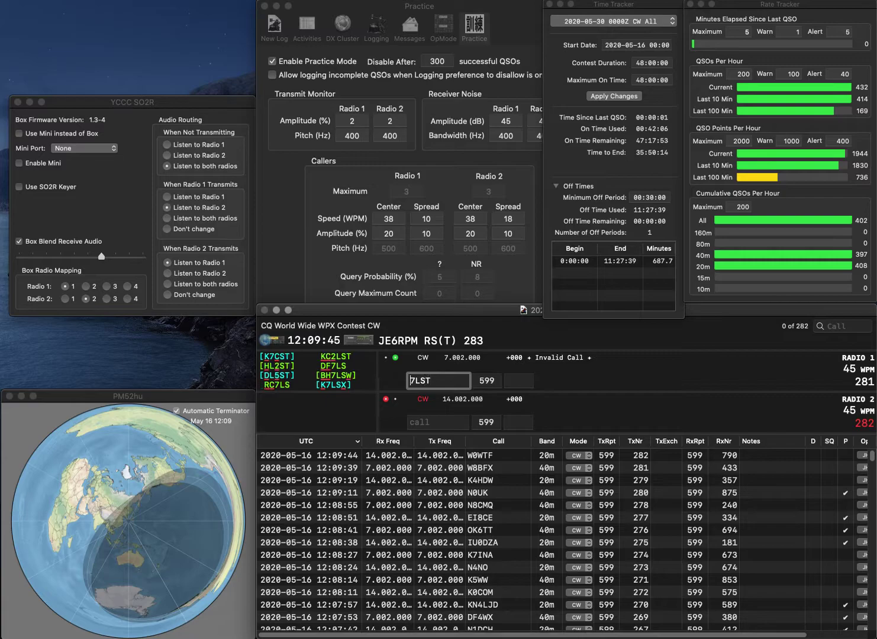
key("Return")
type("IK")
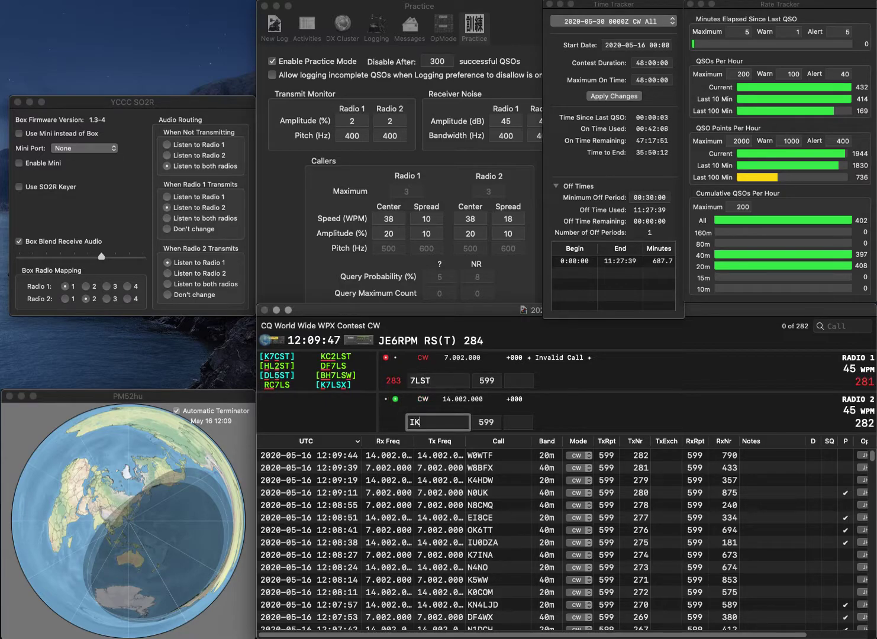
type("1RAC")
key("Return")
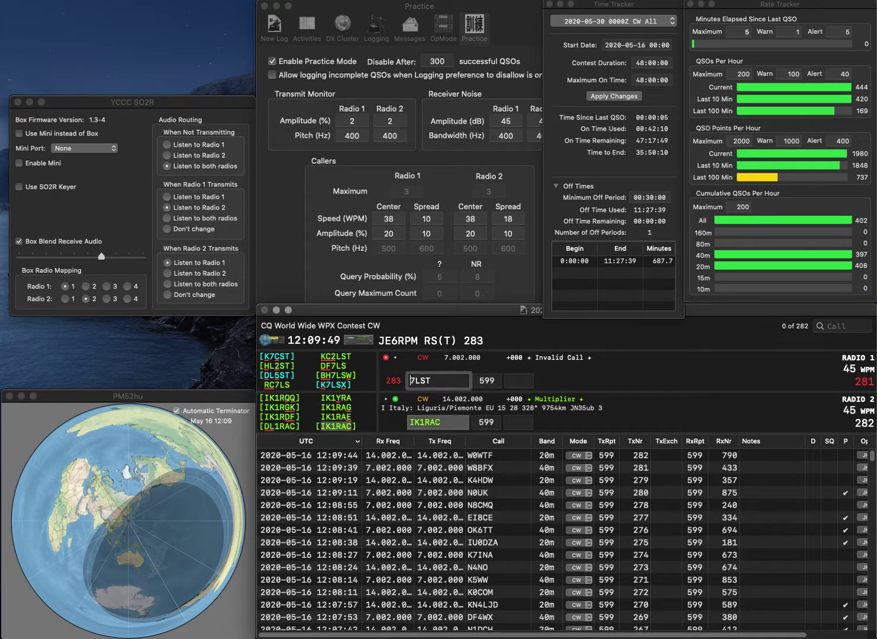
type("JE")
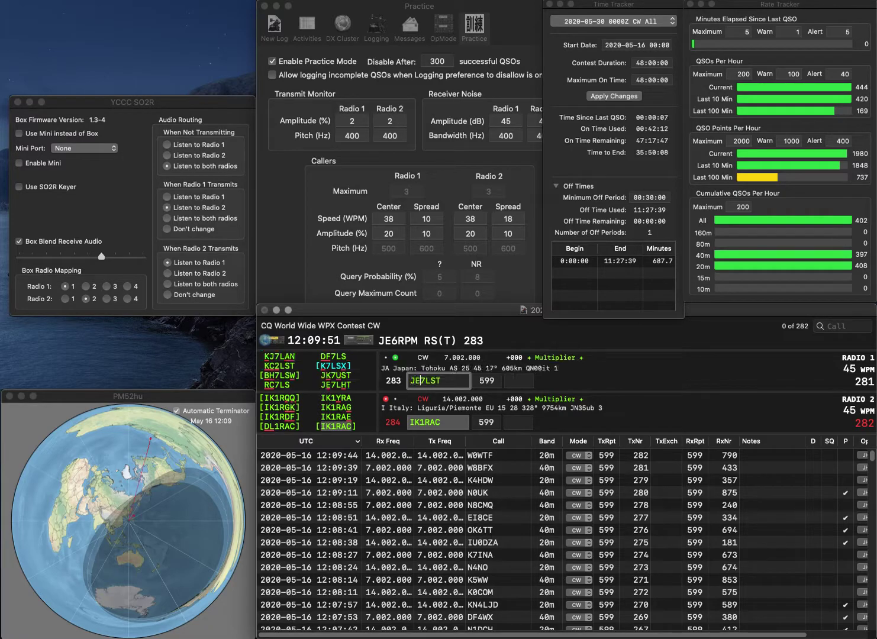
key("Delete")
type("H")
key("Return")
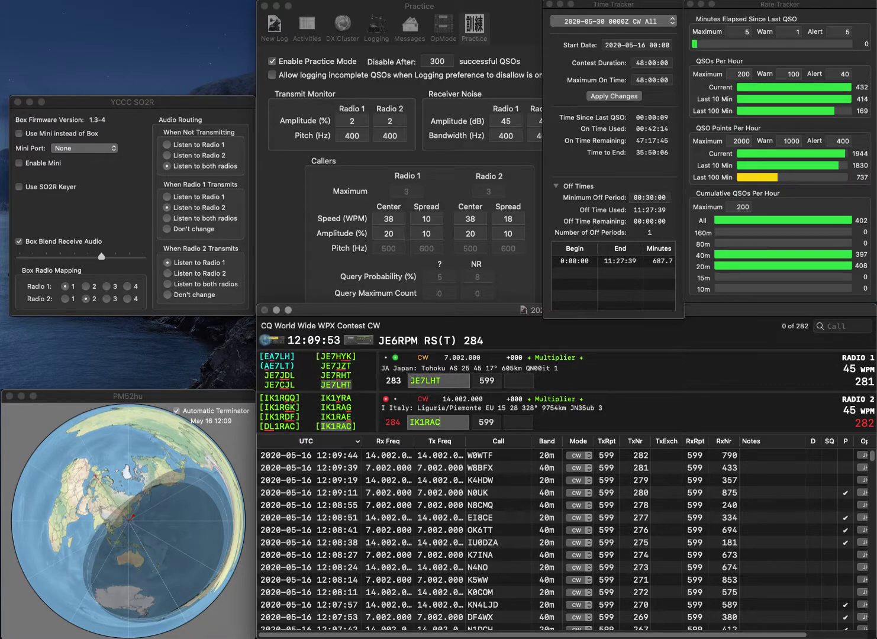
key("Tab")
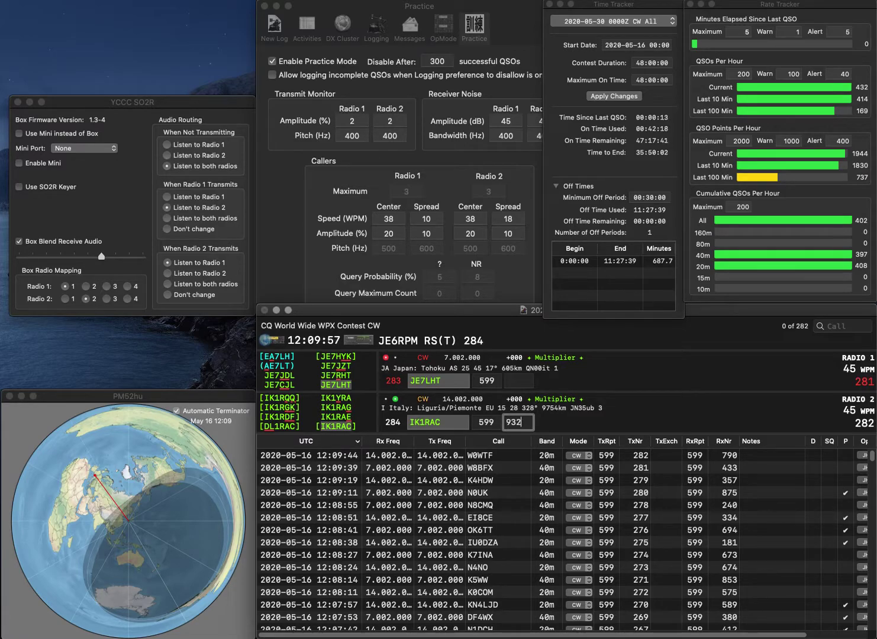
type("932")
key("Return")
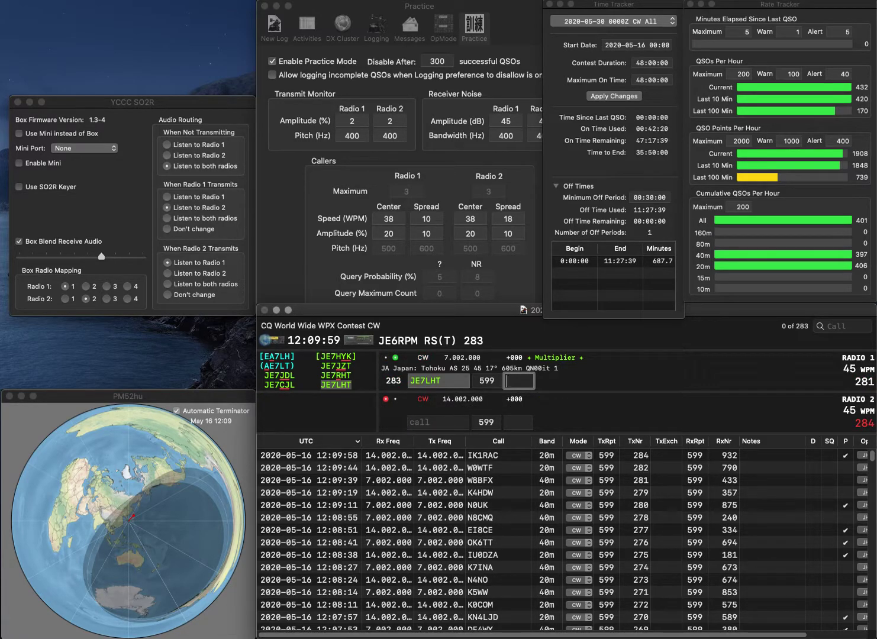
type("652")
key("Return")
type("RG6G")
key("Return")
type("G0")
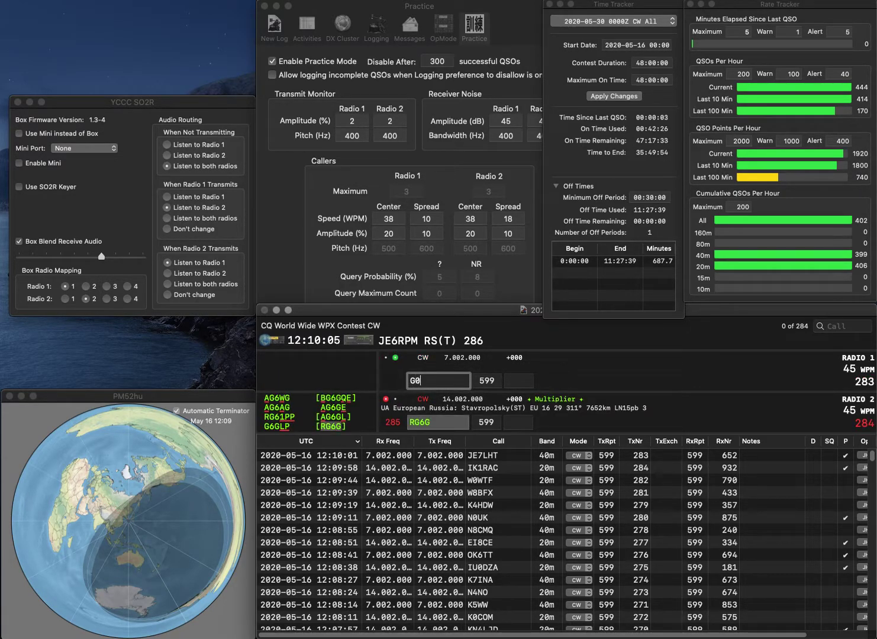
type("AJH")
key("Return")
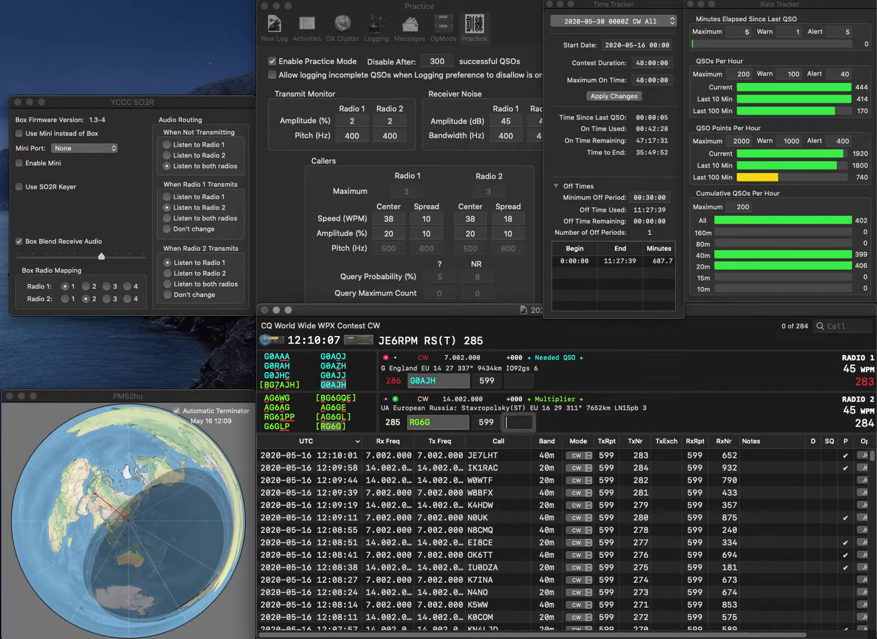
type("159")
key("Return")
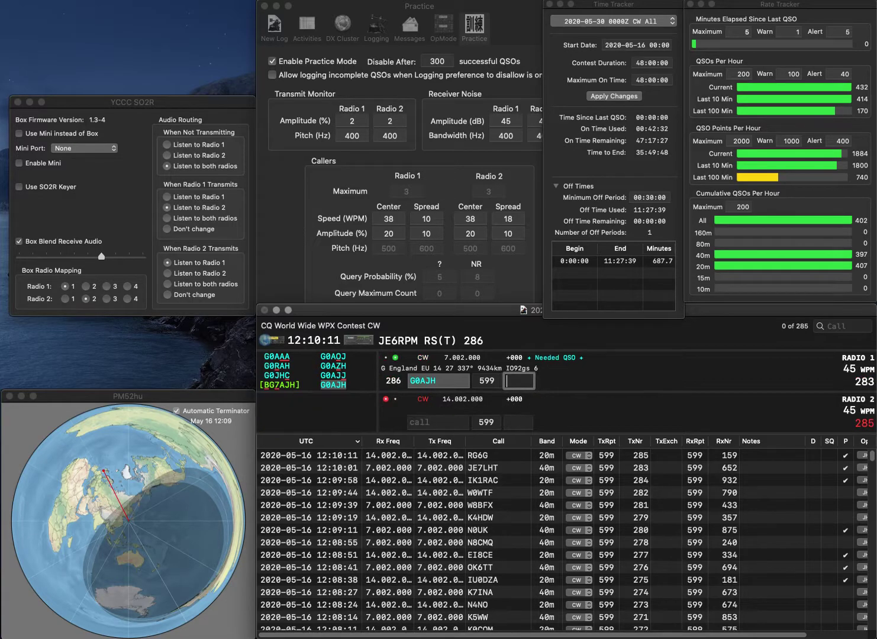
type("743")
key("Return")
type("I2IDU")
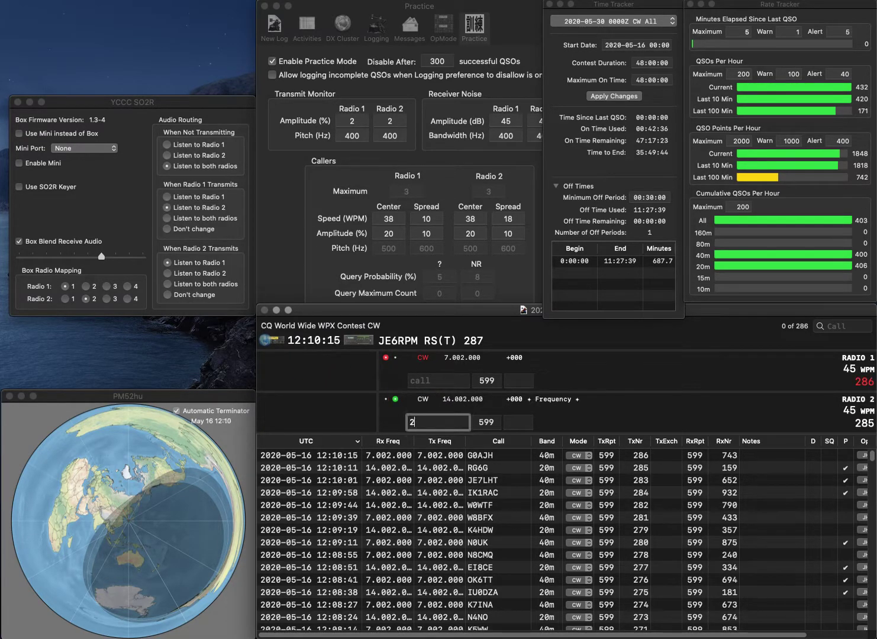
type("U")
key("Return")
type("PY2EJ")
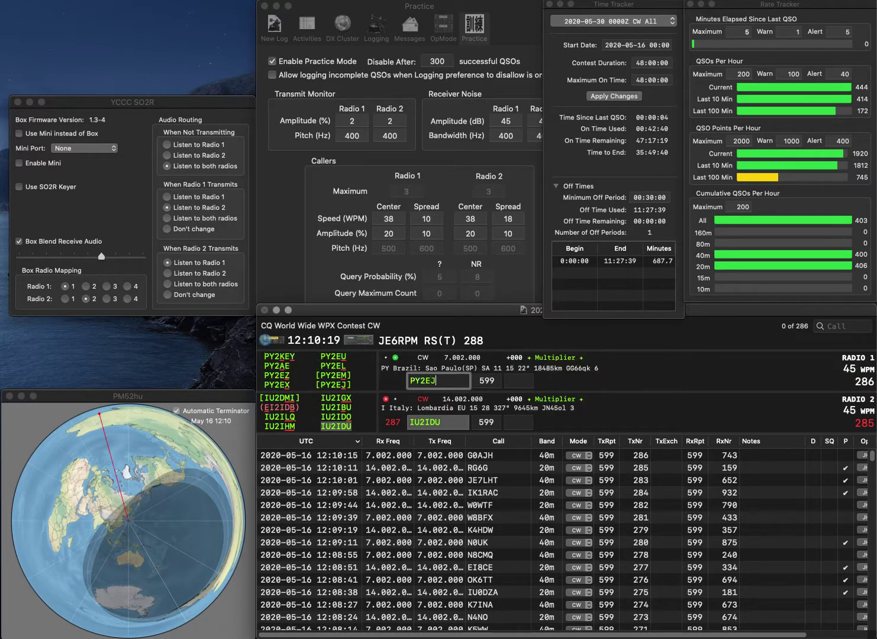
key("Return")
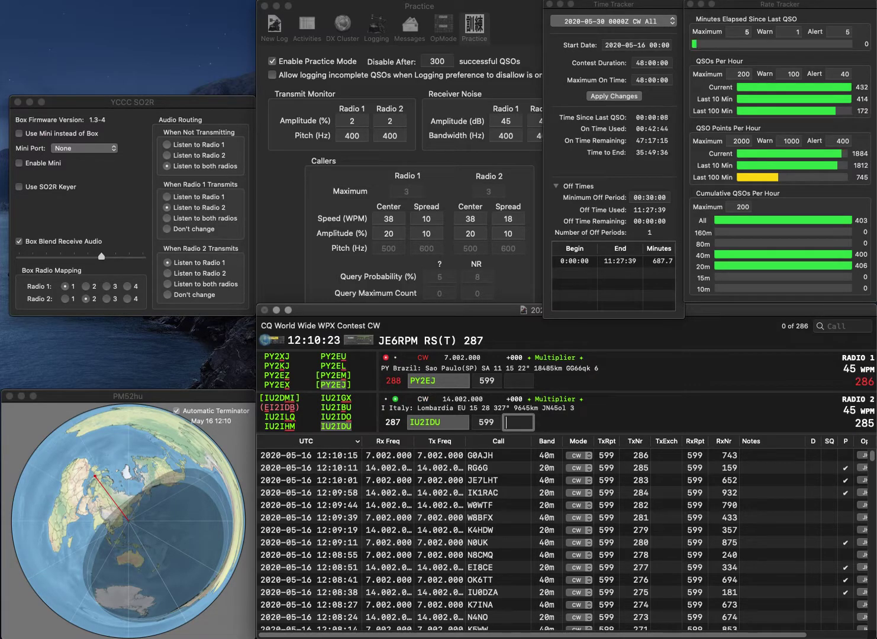
type("709")
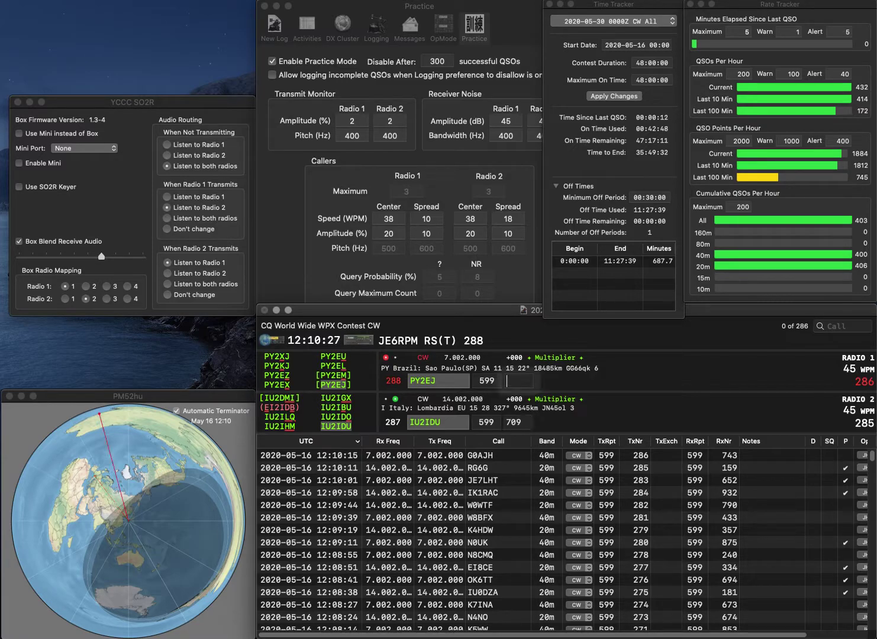
key("Return")
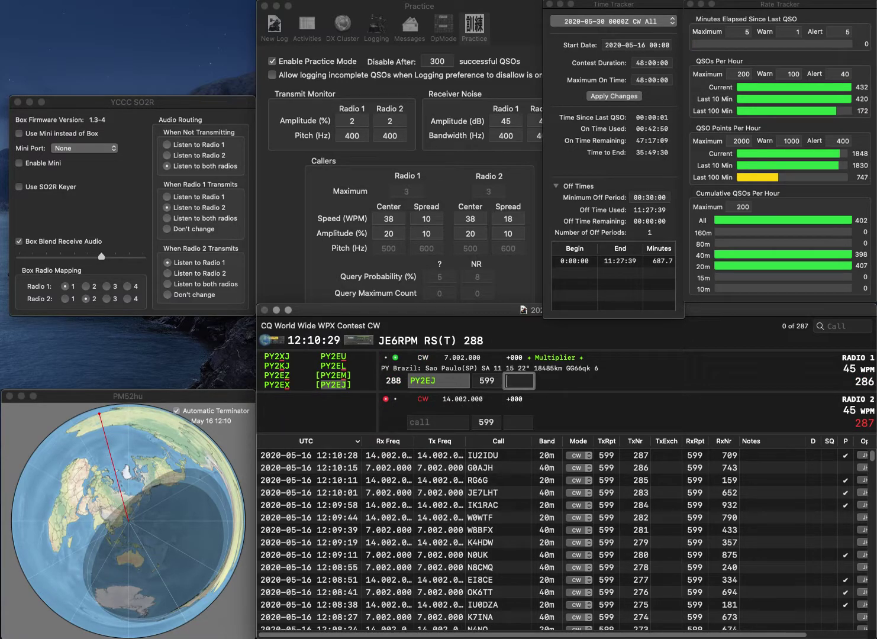
type("31")
key("Return")
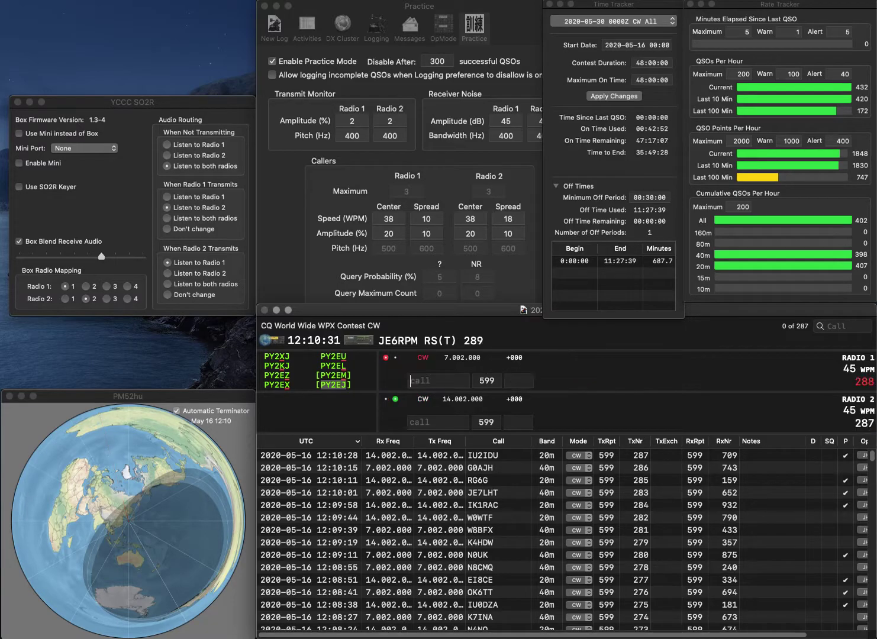
Enter the call DG2VIA on Radio 2 and answer it with the exchange
type("G2VIA")
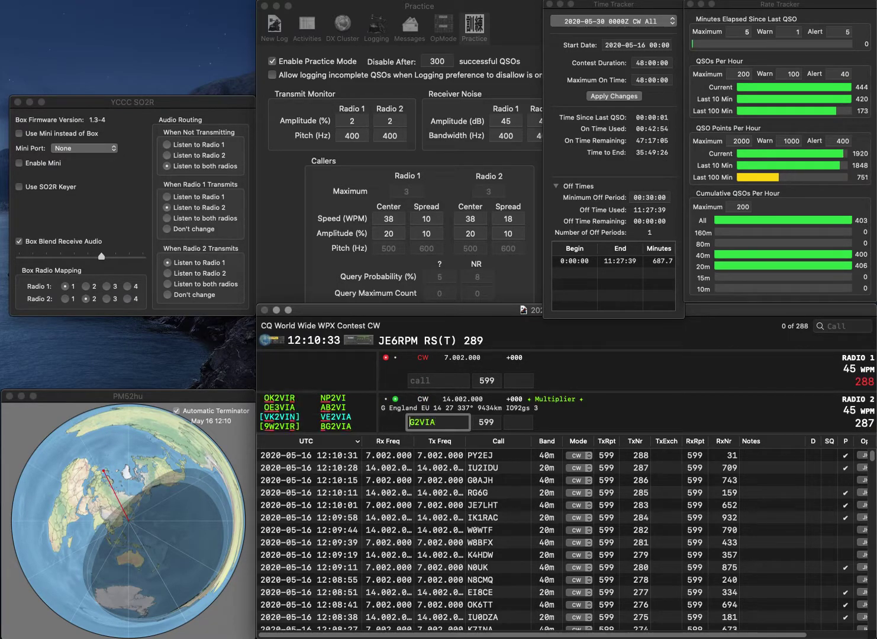
key("Home")
type("D")
key("Return")
type("K")
key("BackSpace")
type("EA")
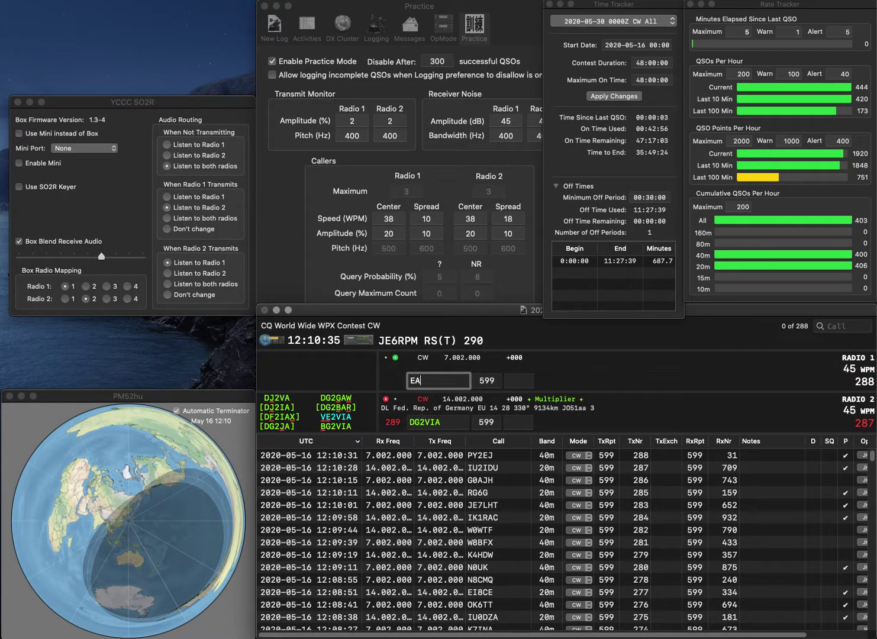
type("9/DJ4MF")
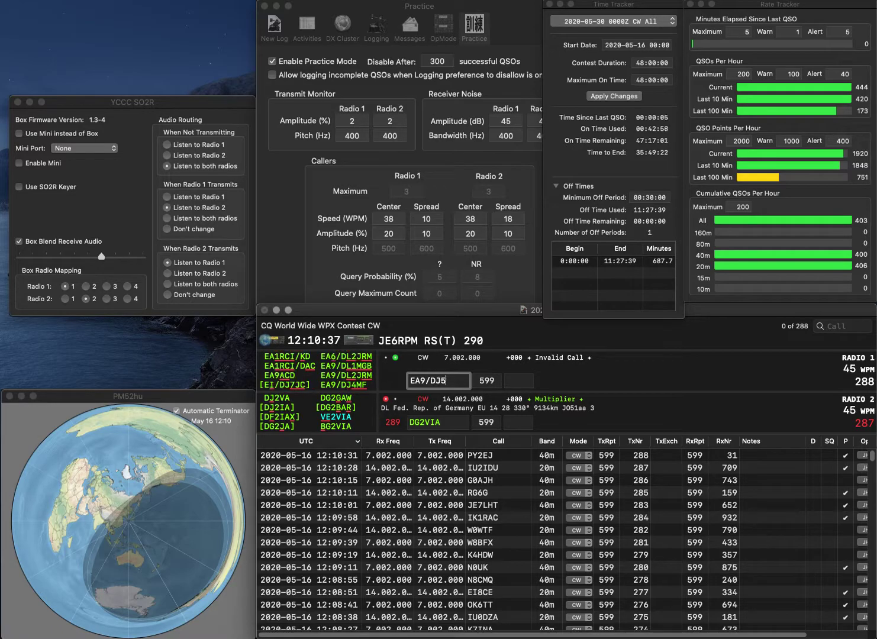
key("Return")
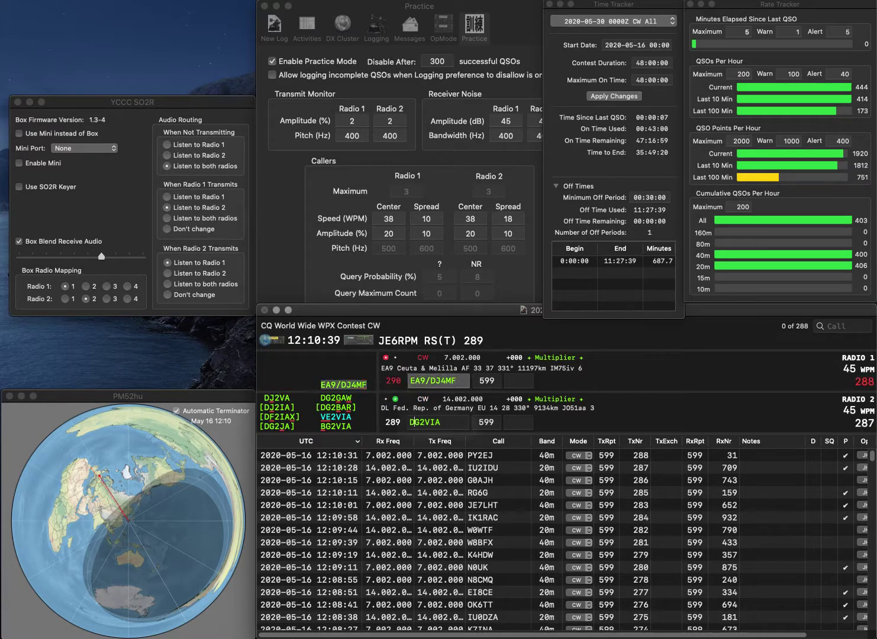
Correct the Radio 2 call to BG2VIA, resend the exchange and go to the received number for EA9/DJ4MF
key("Home")
key("Delete")
type("B")
left_click(519, 381)
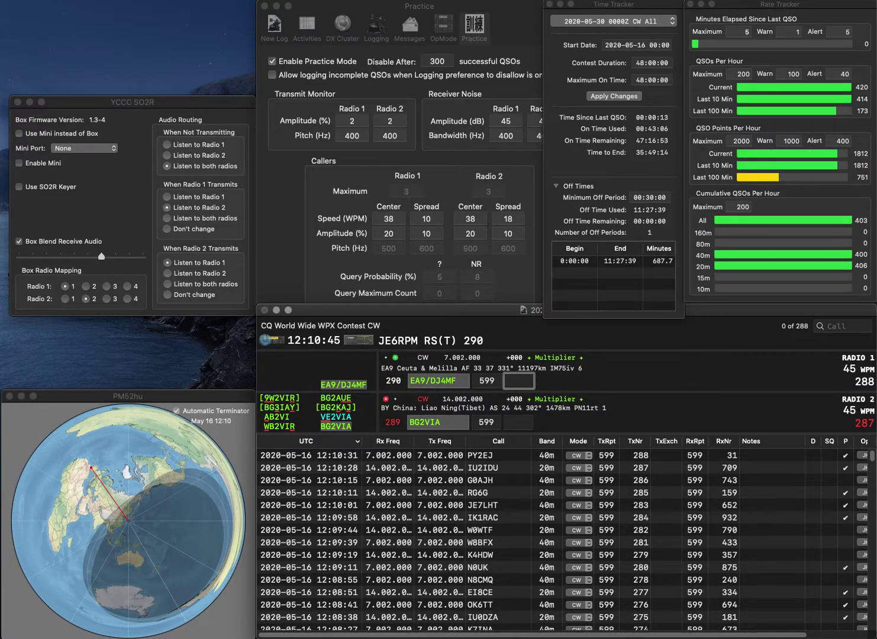
type("949")
key("Return")
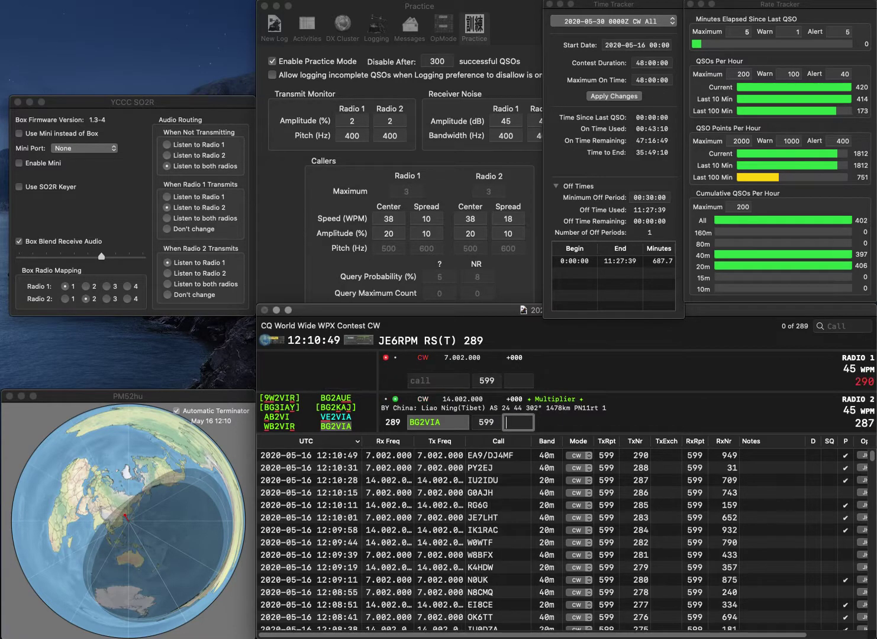
type("855")
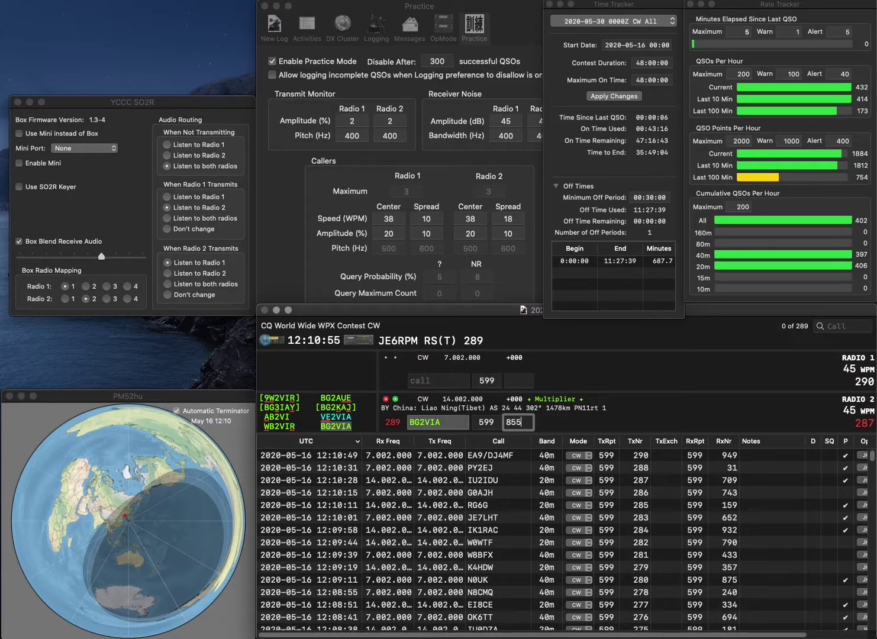
key("Return")
Answer KD9LVR on Radio 1 and E3M on Radio 2 with the exchange
type("KD9LVR")
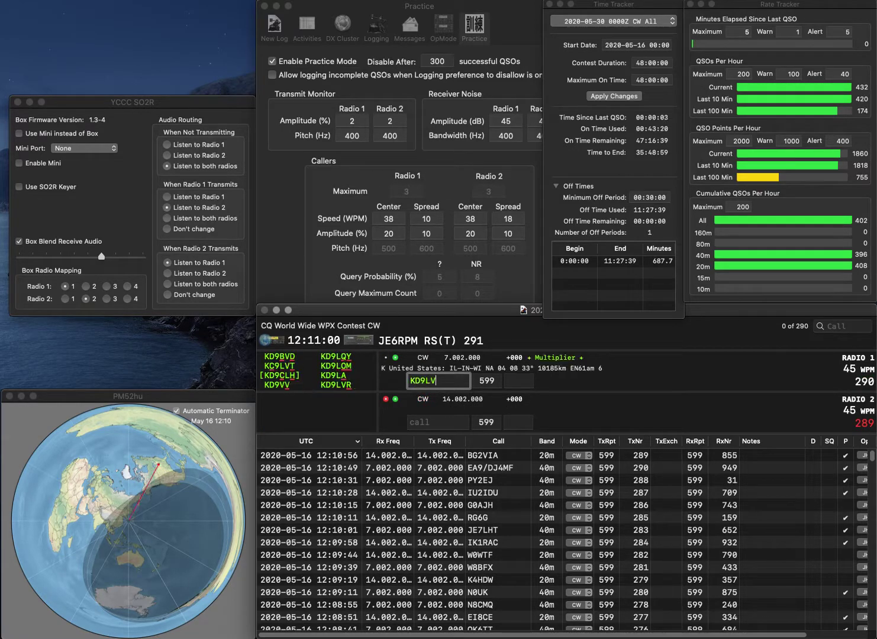
key("Return")
type("3M")
key("Left")
key("Left")
type("E")
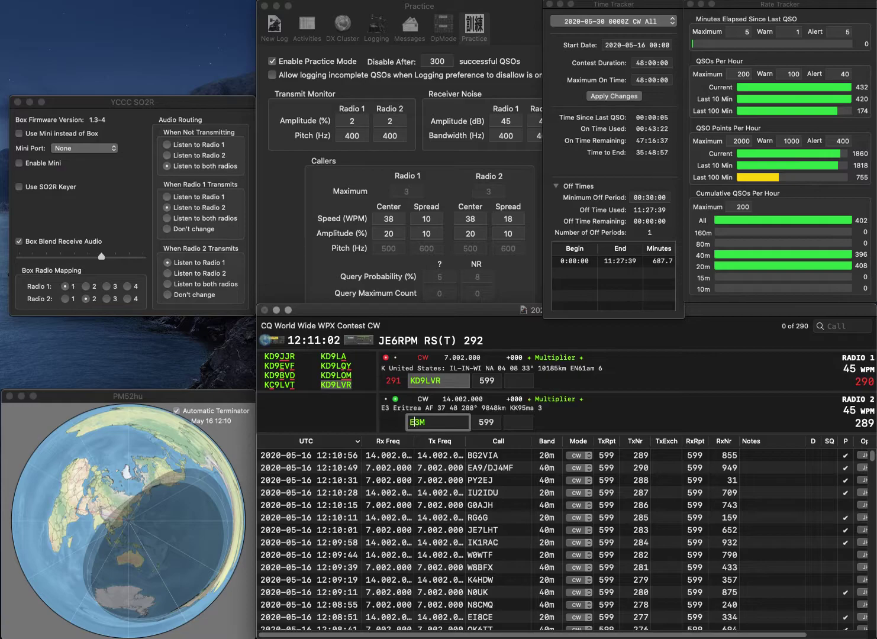
key("Return")
key("space")
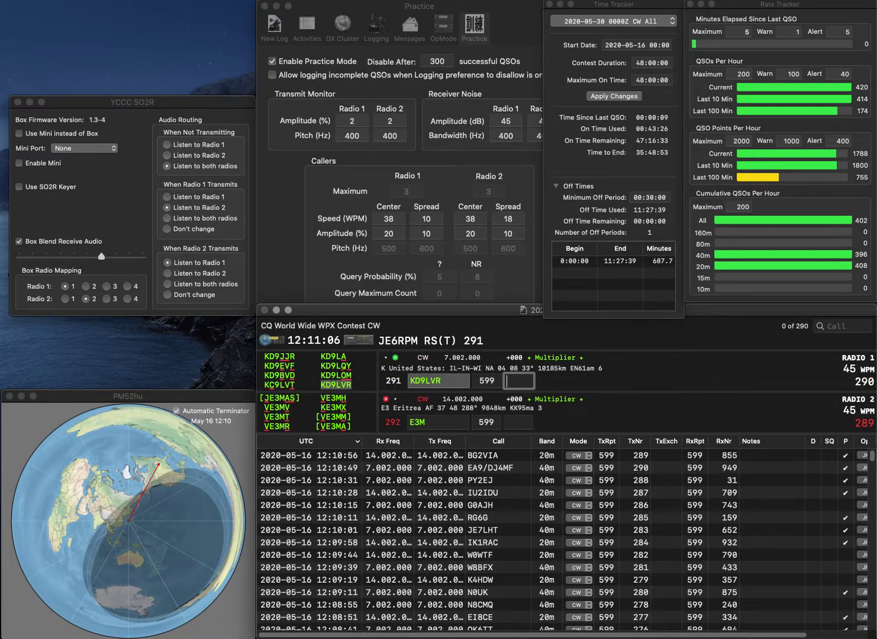
type("858")
key("Return")
type("7")
key("Return")
type("DL")
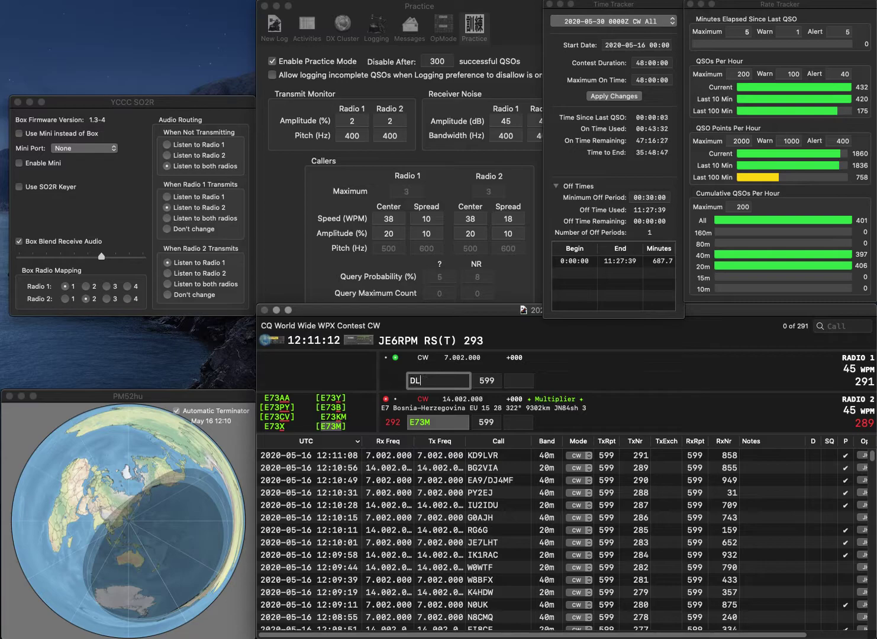
type("1MDZ")
key("Return")
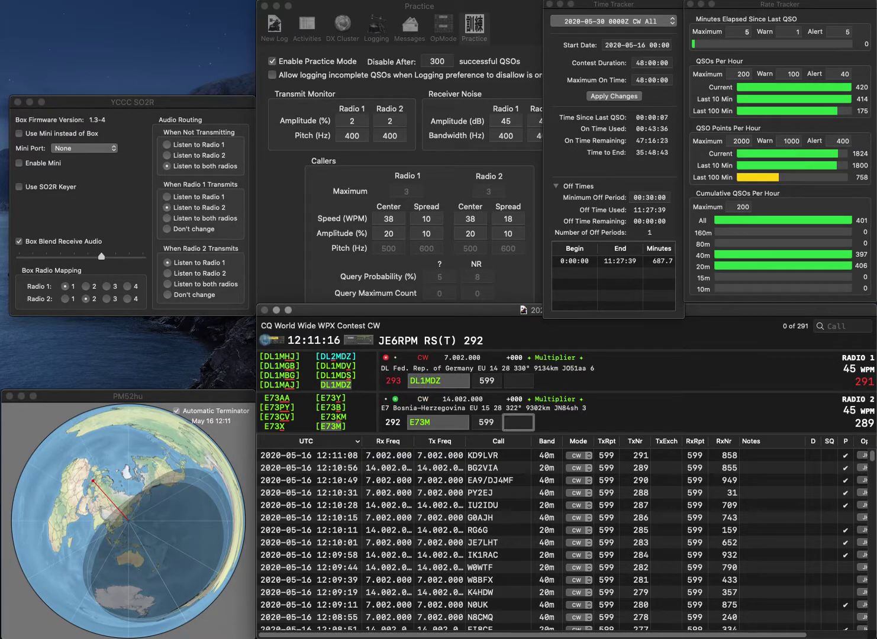
type("91")
key("Return")
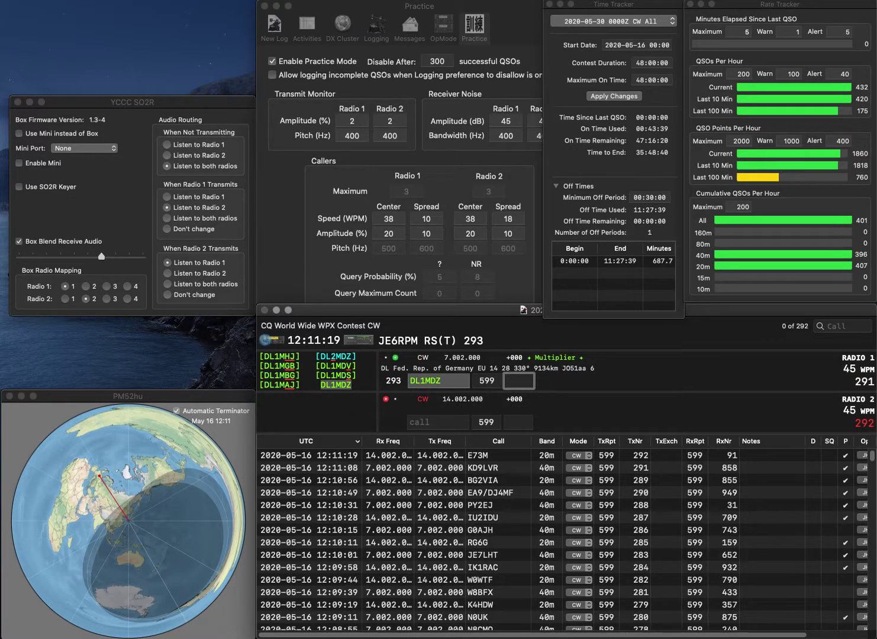
type("628")
key("Return")
type("9A")
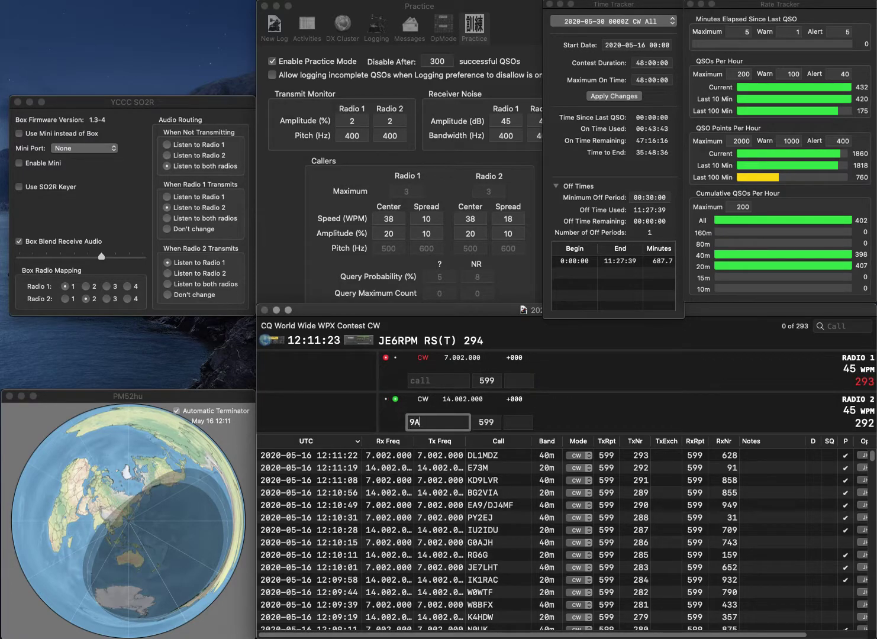
type("RP")
key("Home")
type("KC")
key("Return")
type("JA1SKE")
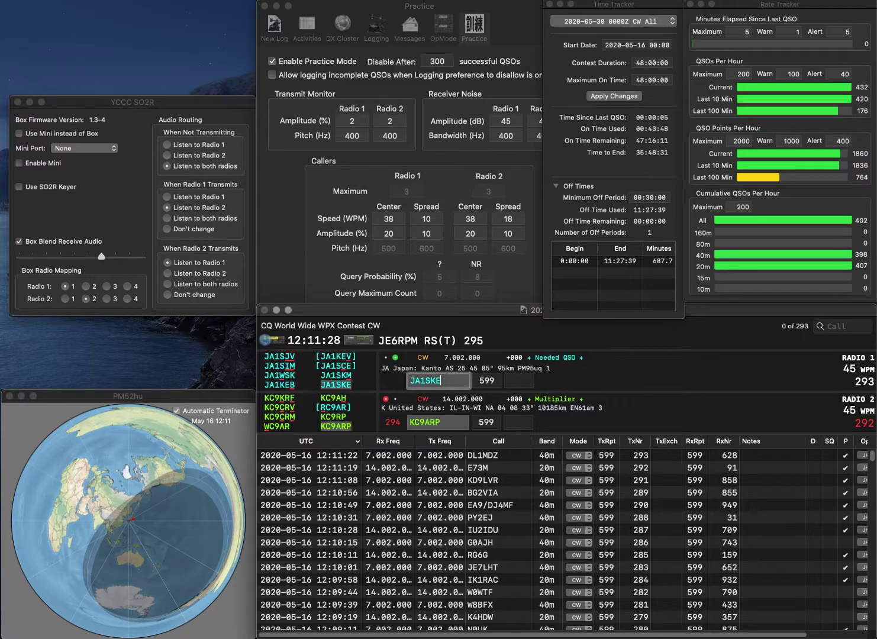
key("Return")
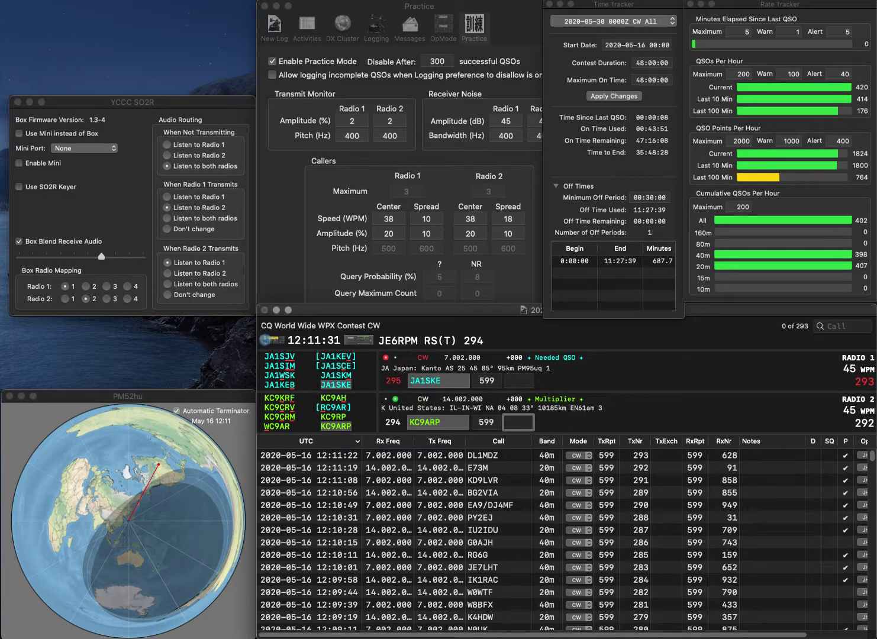
type("778")
key("Return")
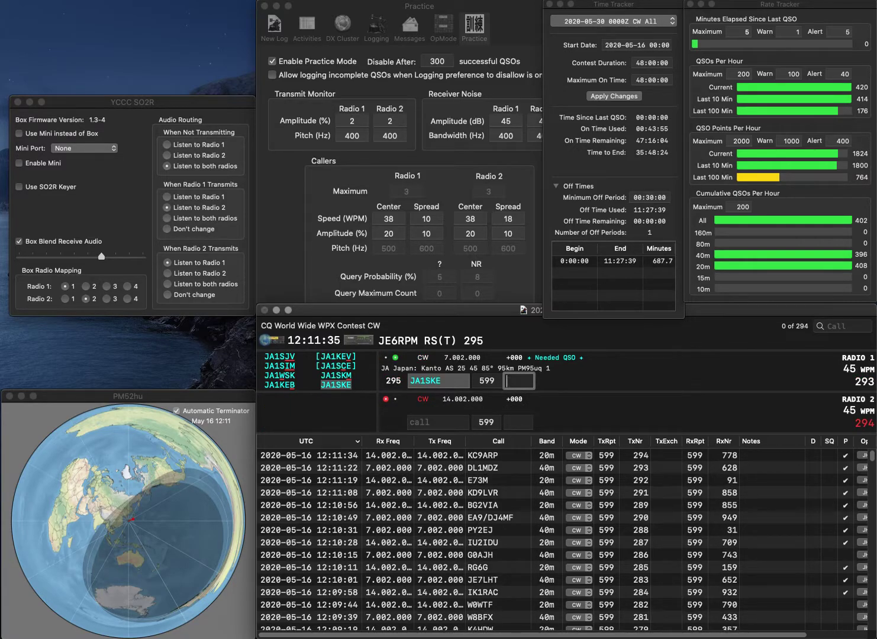
type("39")
key("Return")
type("VE7SNC")
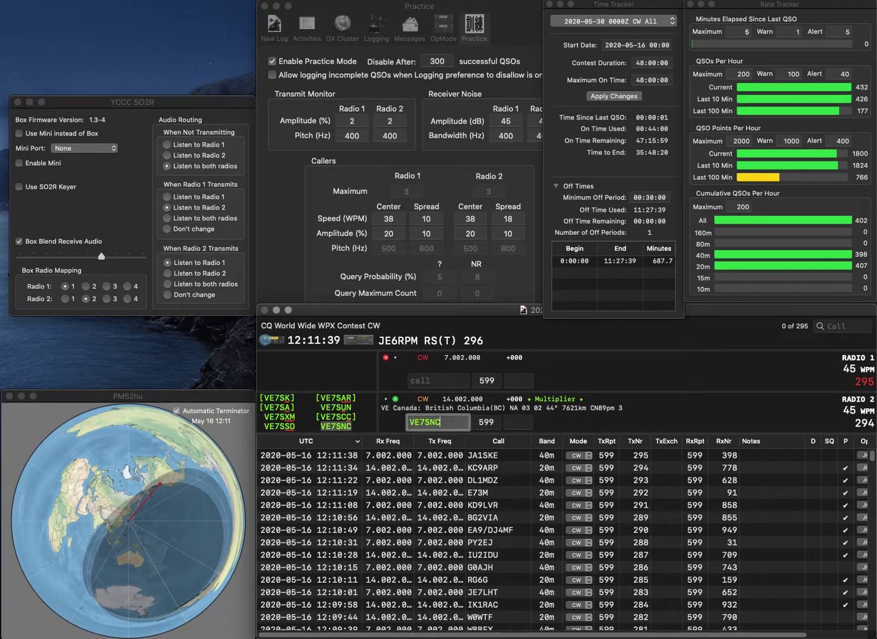
key("Return")
type("VE7")
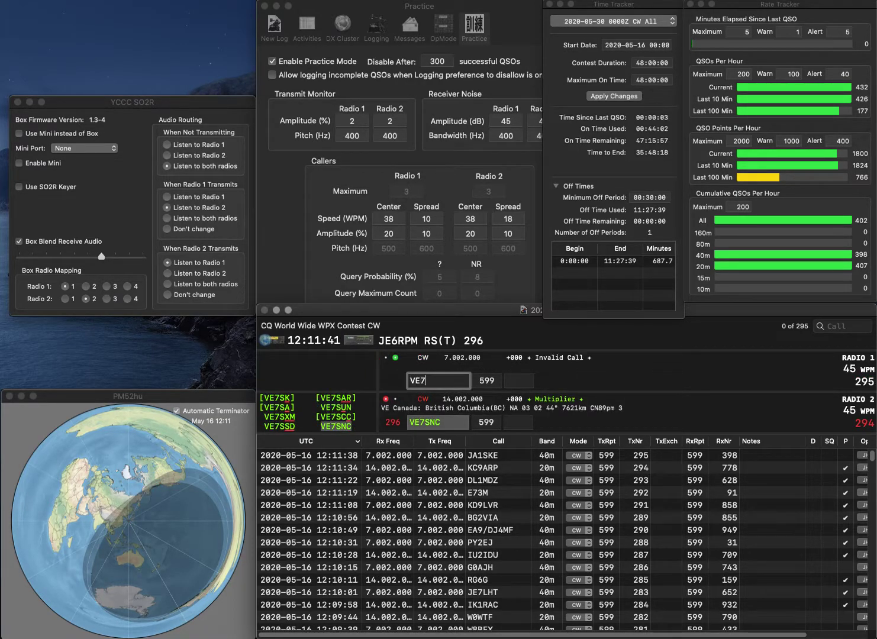
type("VCC")
key("Return")
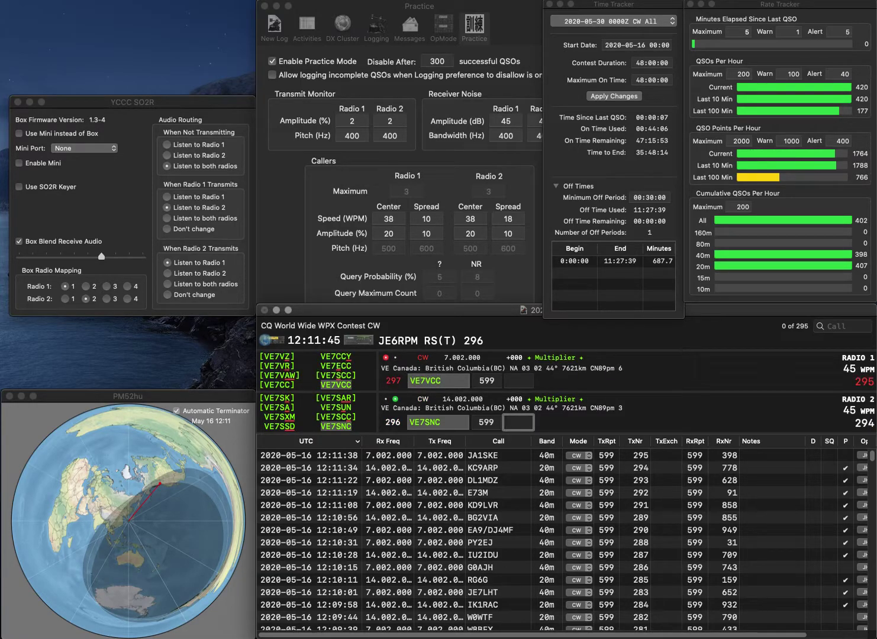
type("515")
key("Return")
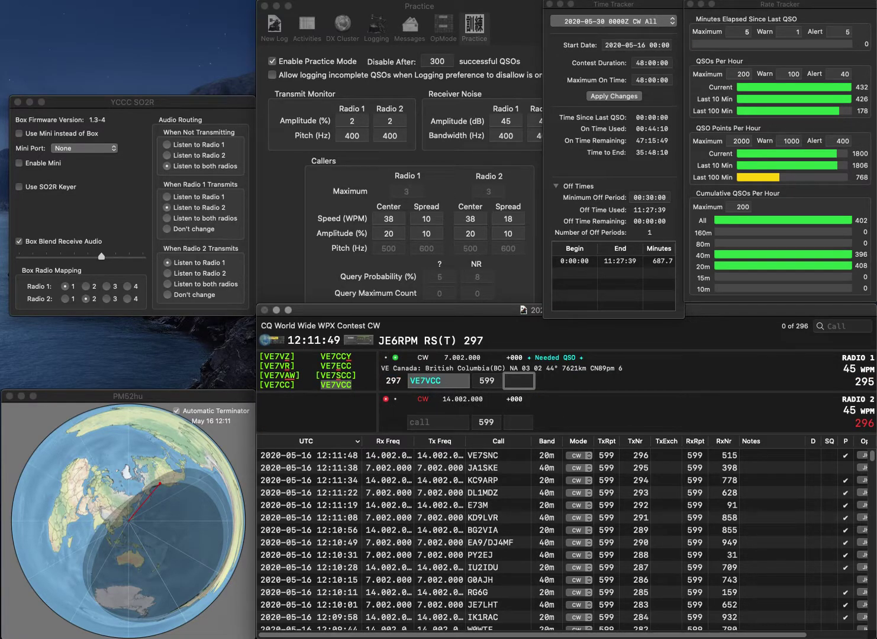
type("81")
key("BackSpace")
key("BackSpace")
type("91")
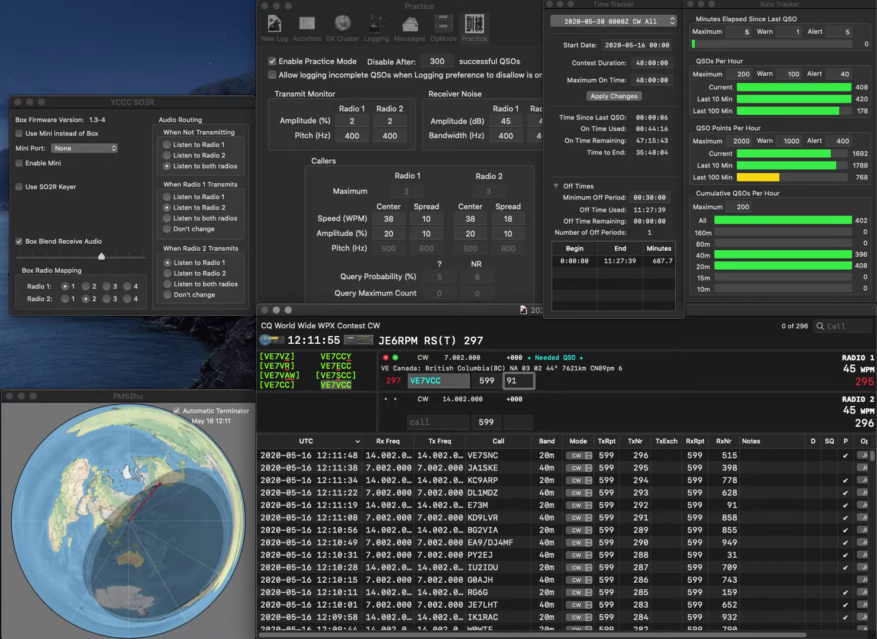
type("8")
key("Return")
type("KN0WC")
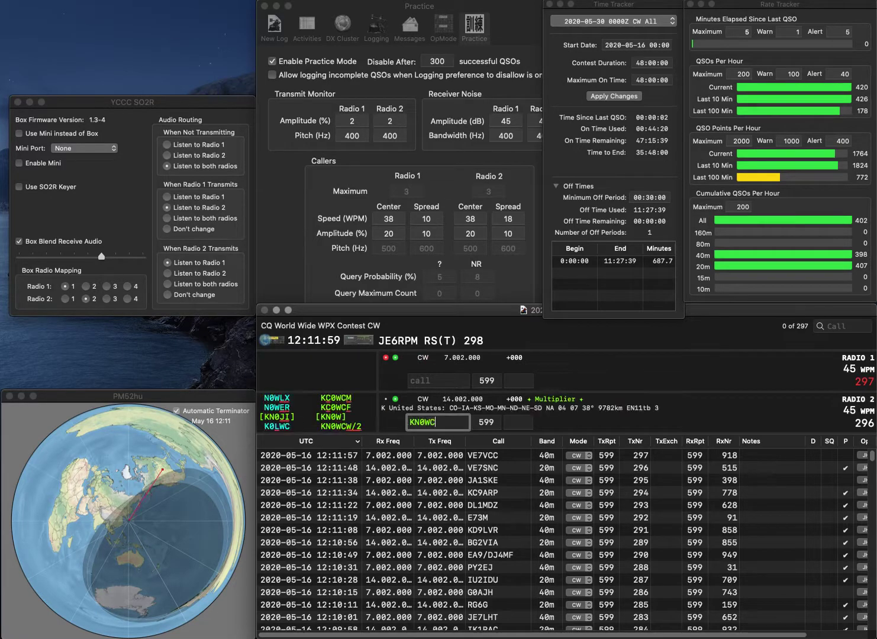
type("W/2")
key("Return")
type("N0NP")
type("ANP")
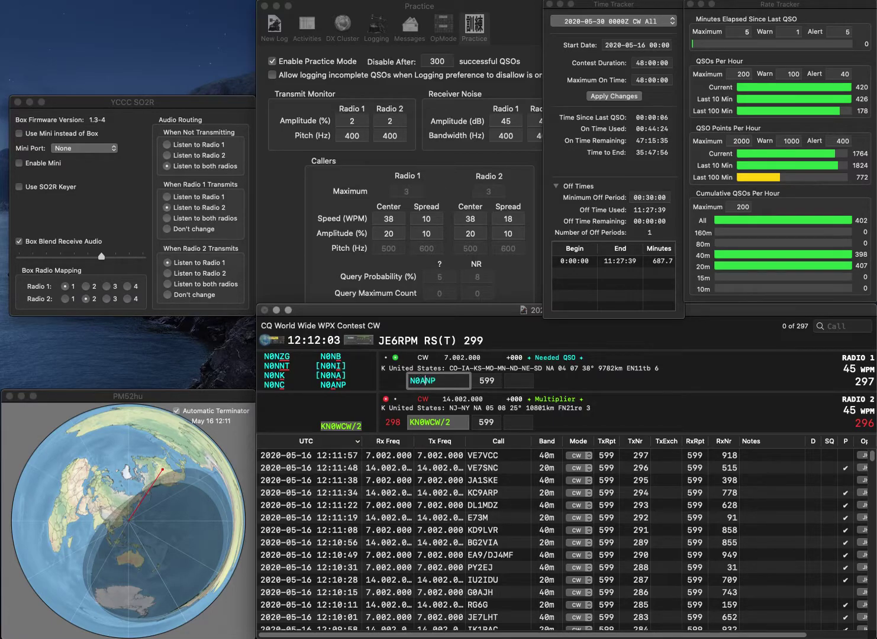
key("space")
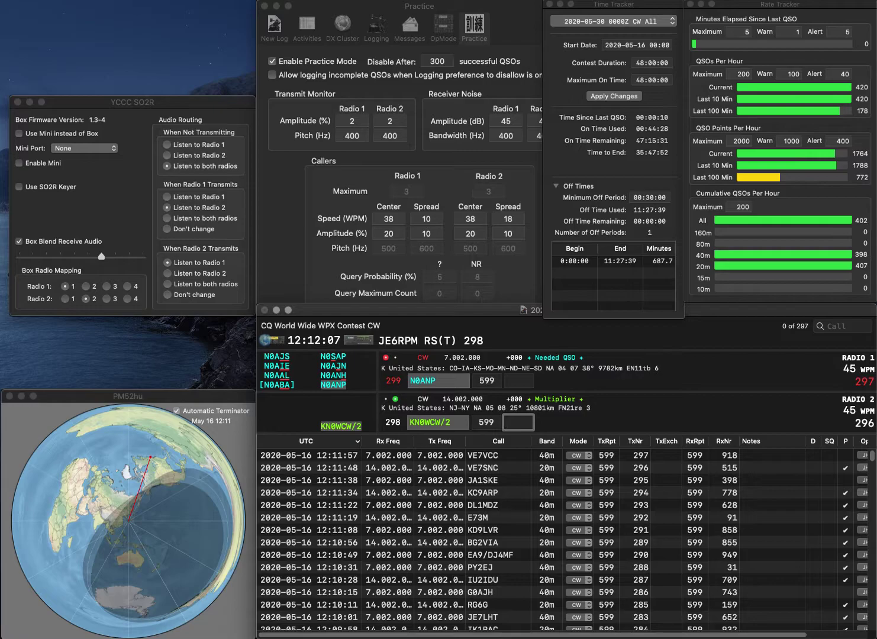
type("26")
key("Return")
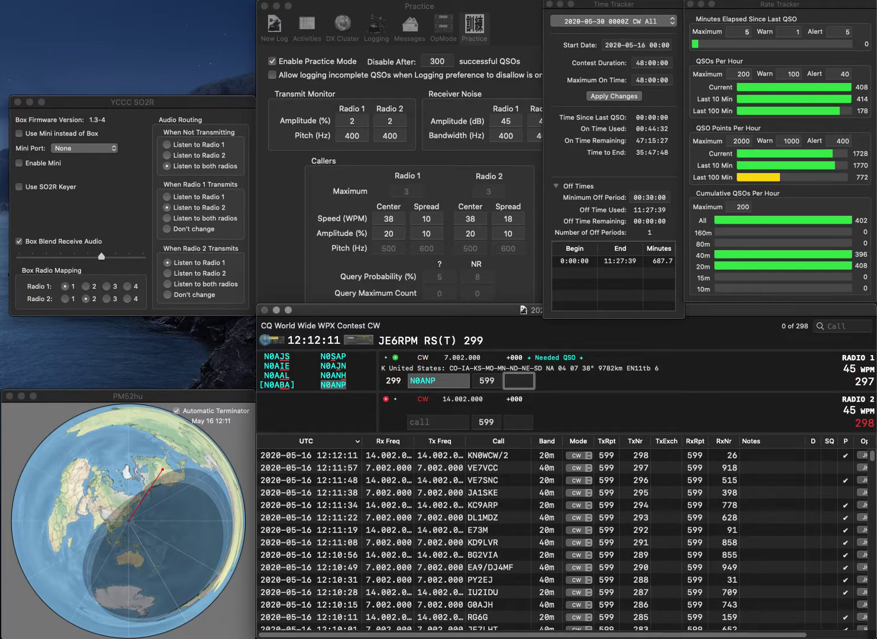
type("391")
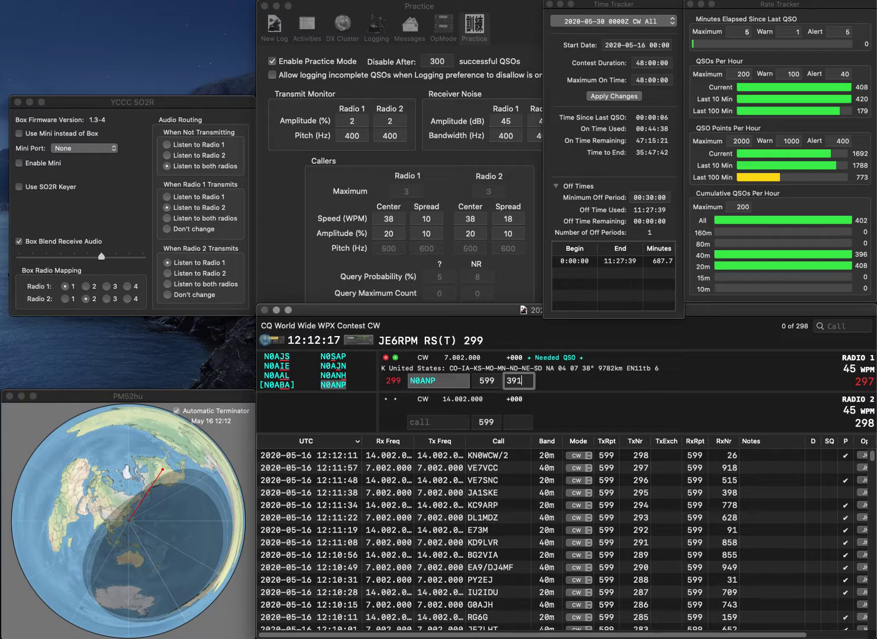
key("Return")
type("VE3EWW")
key("Return")
type("GB6A")
key("Left")
key("Left")
type("B")
key("Return")
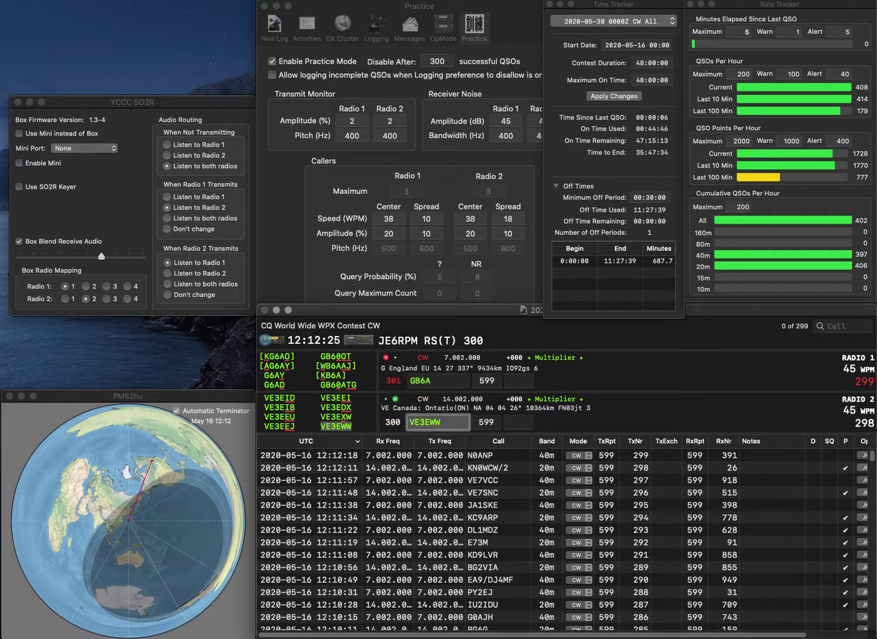
key("space")
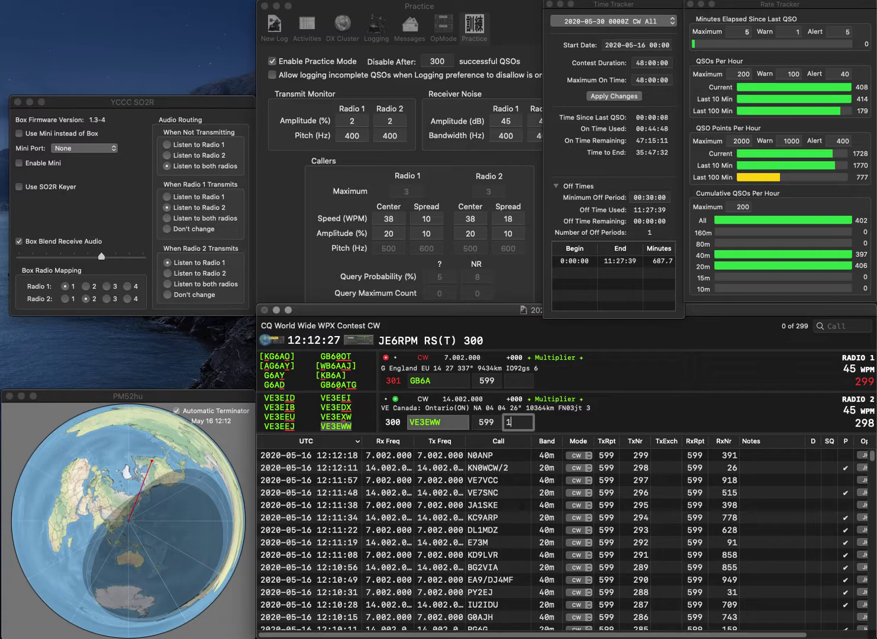
type("152")
key("Return")
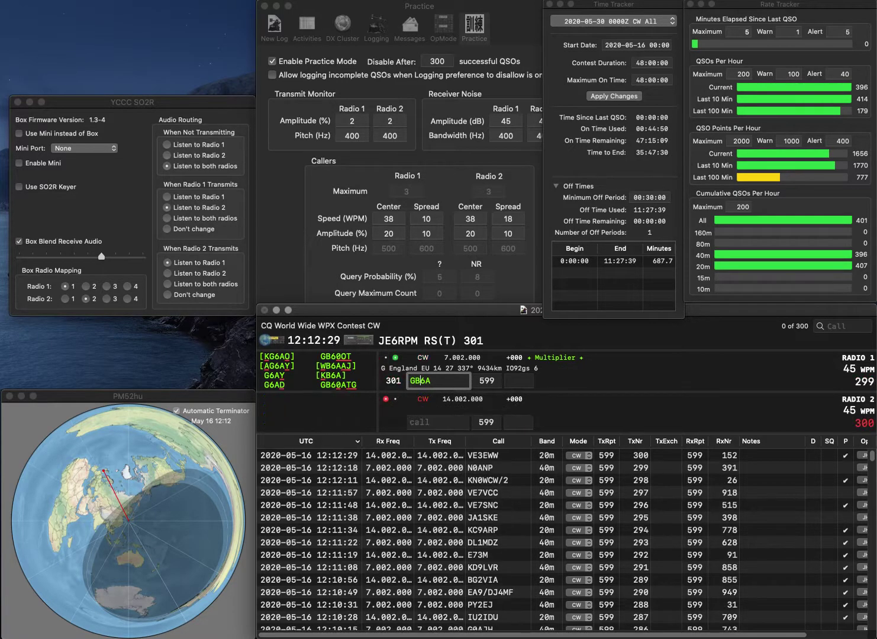
left_click(272, 62)
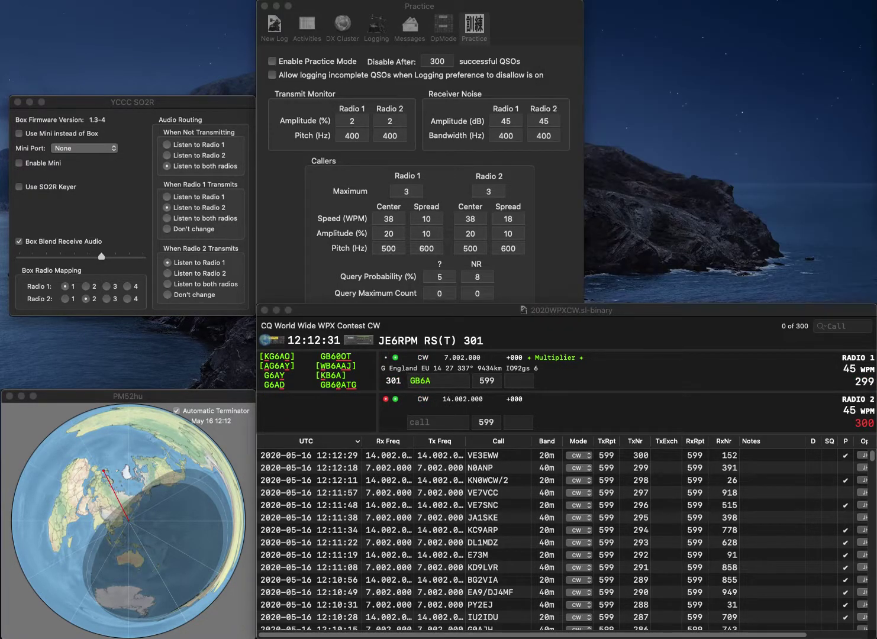